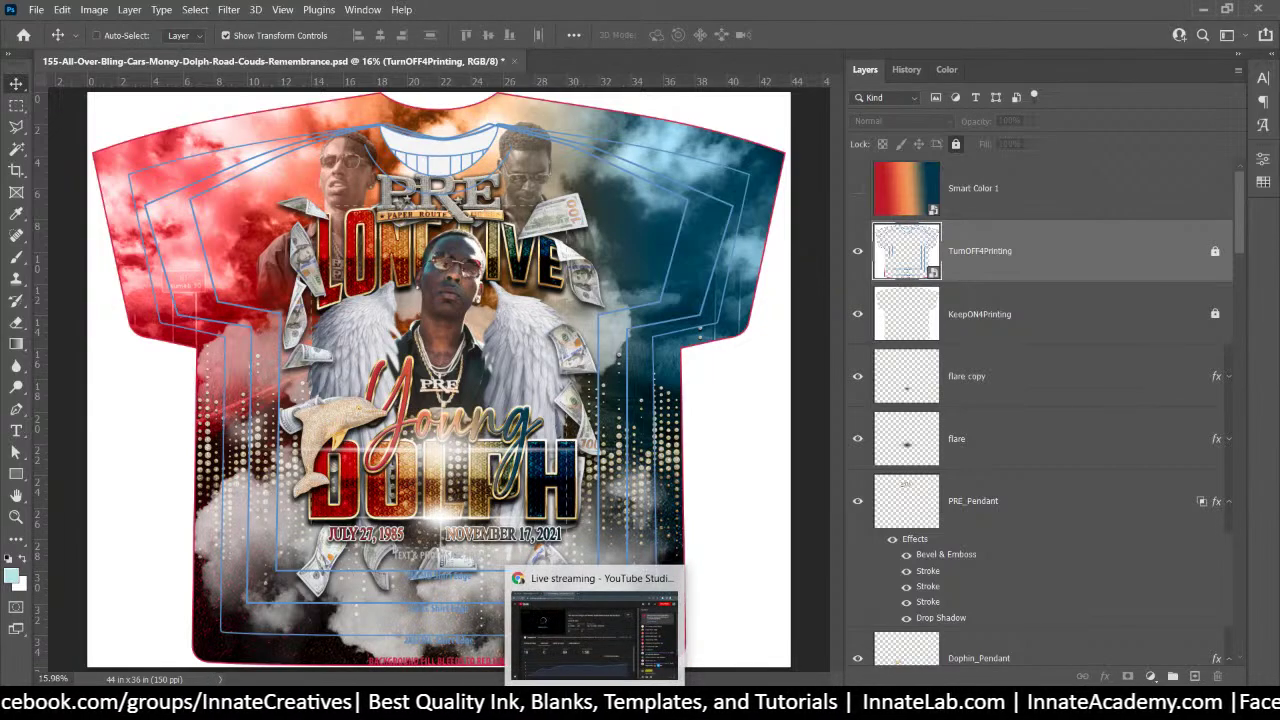
# Switch to the browser and search the Innate Lab store for "Free" to look through the free templates
pyautogui.moveTo(600, 622)
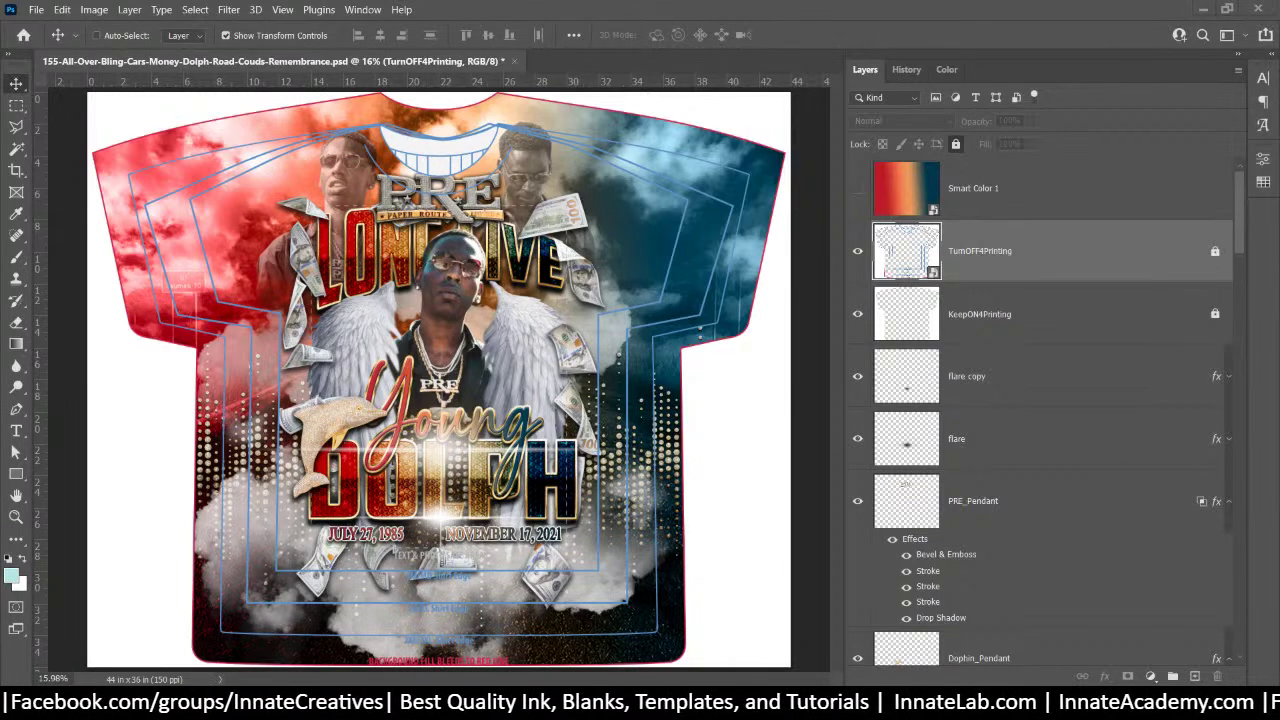
pyautogui.hotkey('alt', 'Tab')
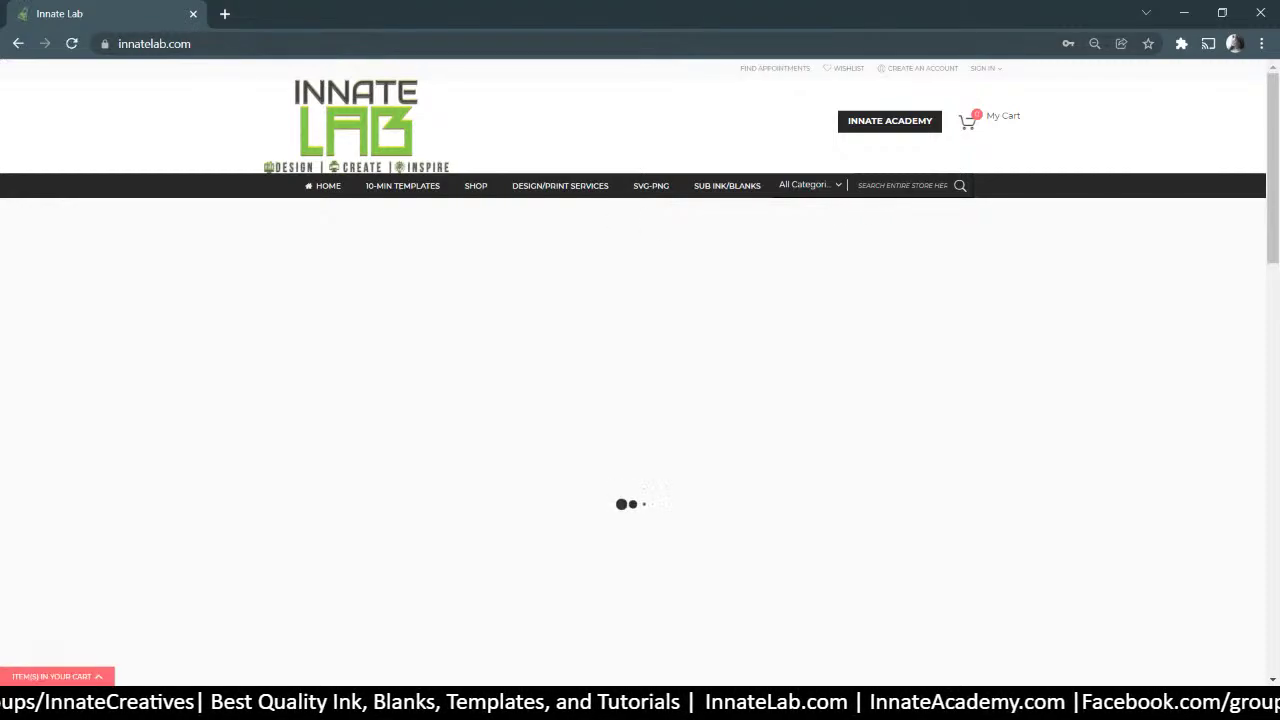
pyautogui.click(880, 186)
pyautogui.write('Fa')
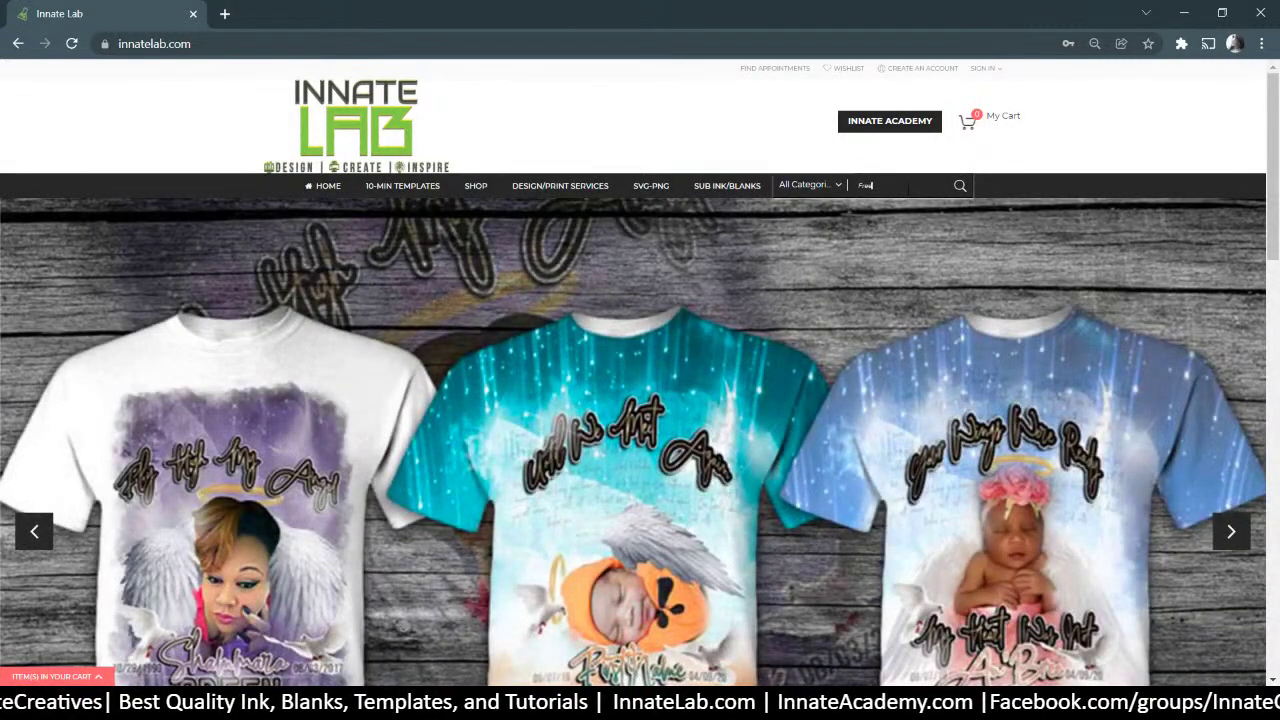
pyautogui.press('Return')
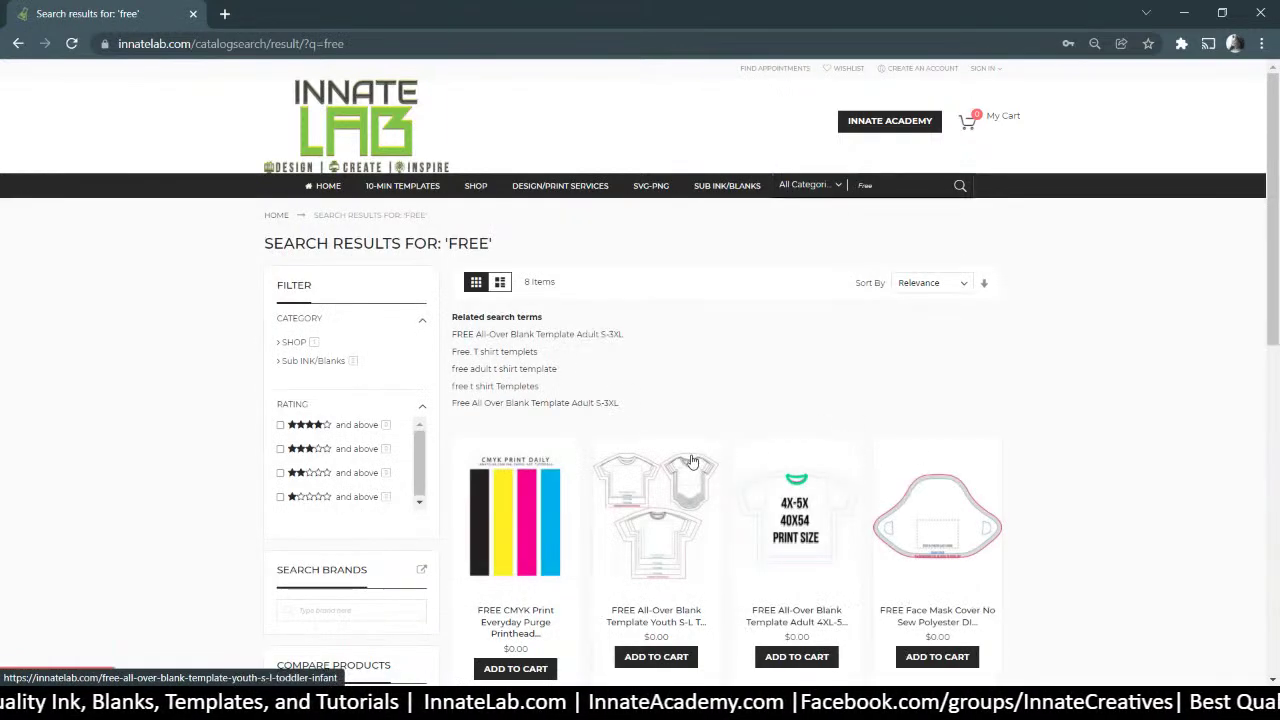
pyautogui.scroll(-5, 690, 460)
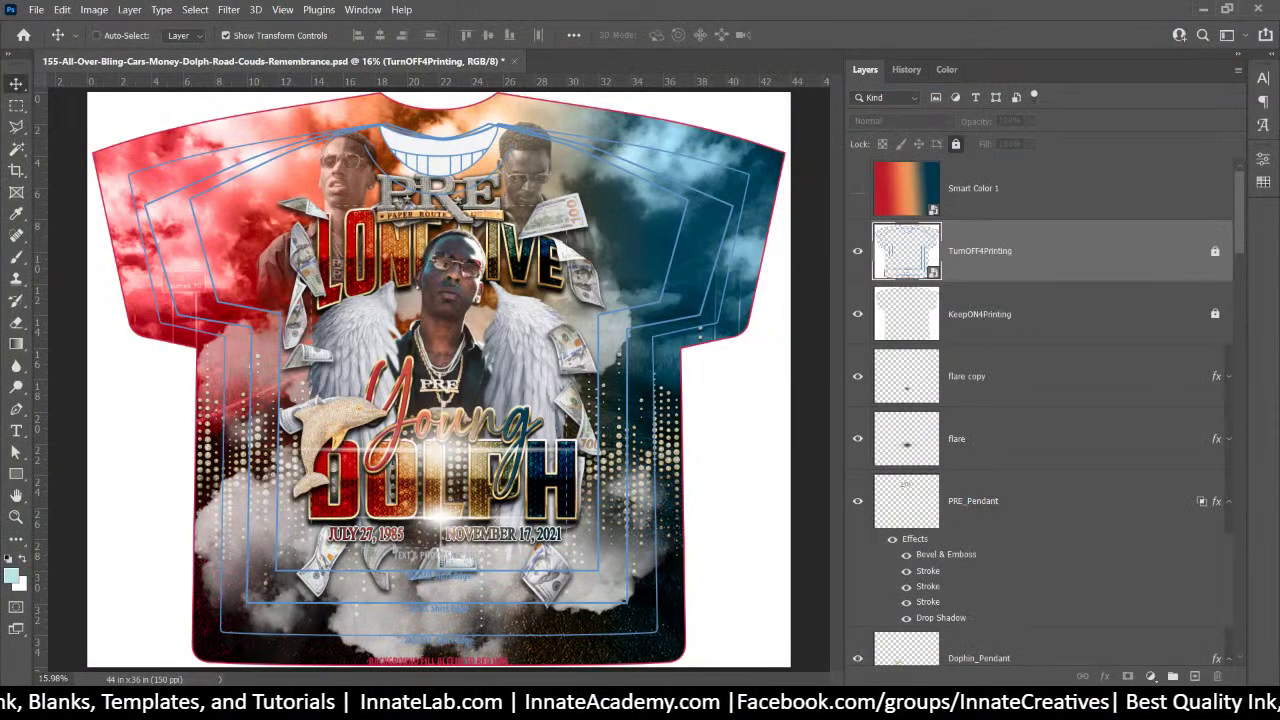
# Return to Photoshop and replace the open Vapor Jerzees 21M blank shirt template with its 155-prefixed version
pyautogui.hotkey('ctrl', 'Tab')
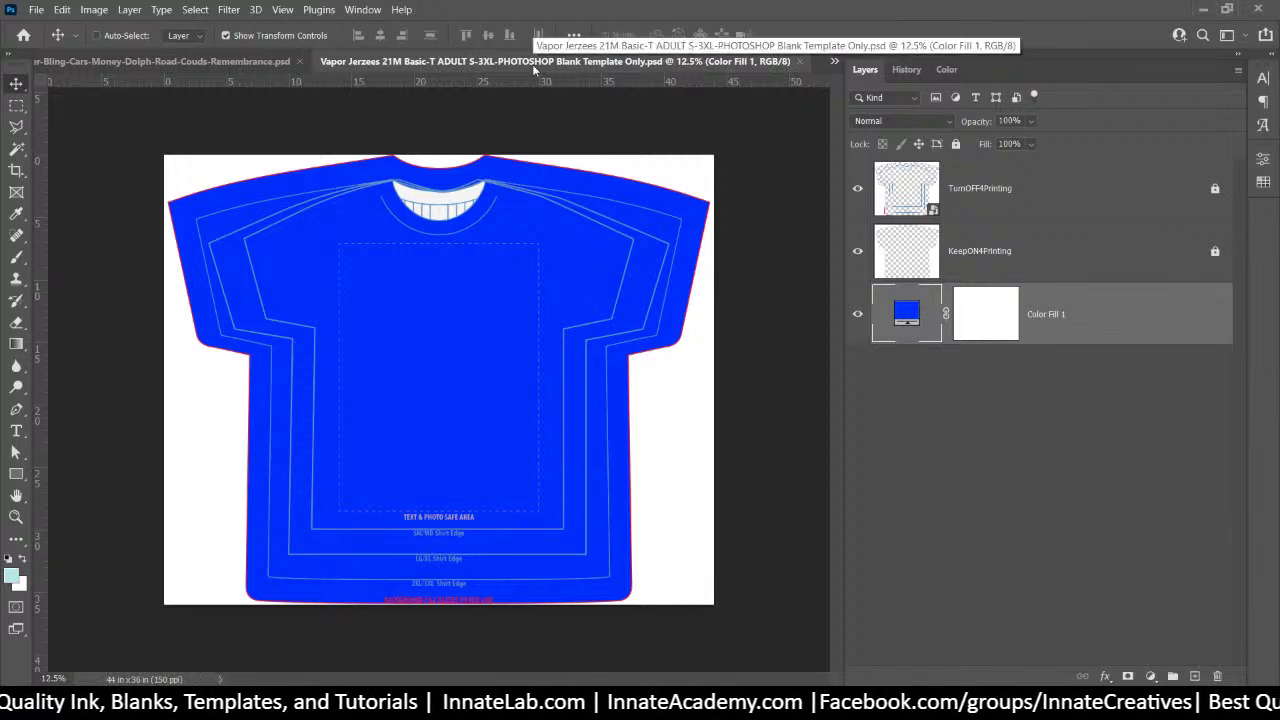
pyautogui.click(800, 60)
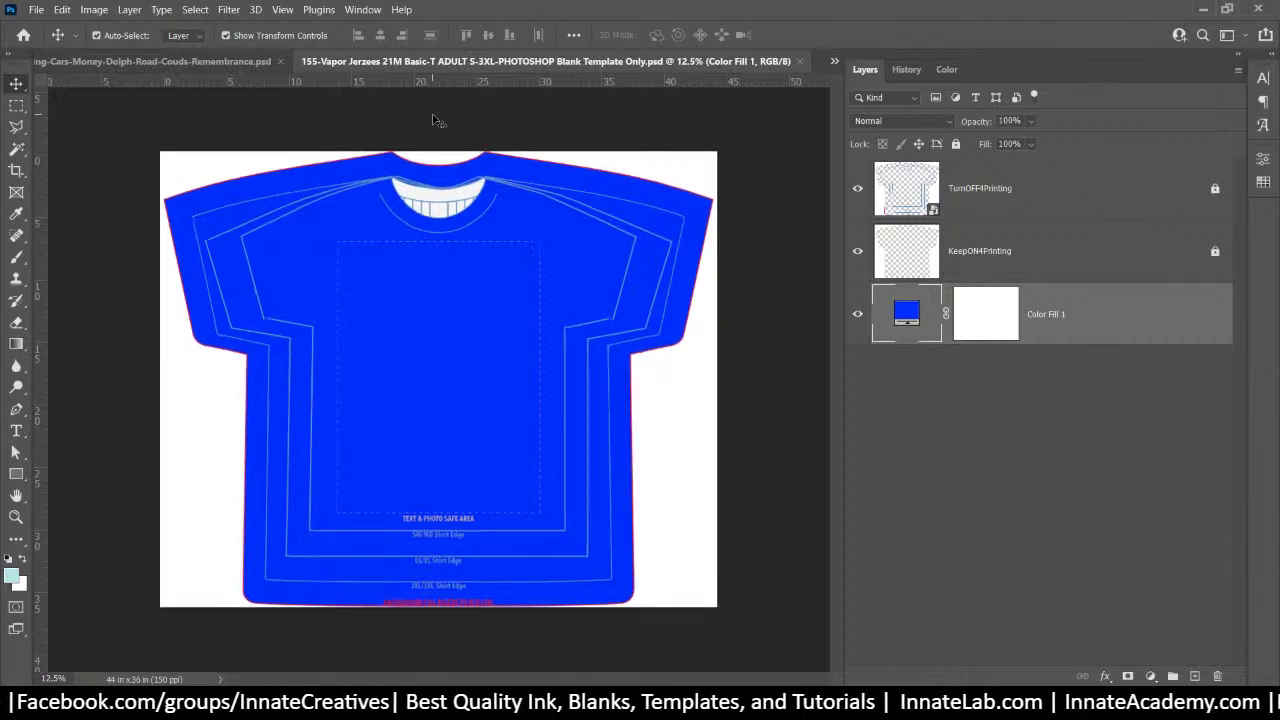
pyautogui.hotkey('ctrl', '+')
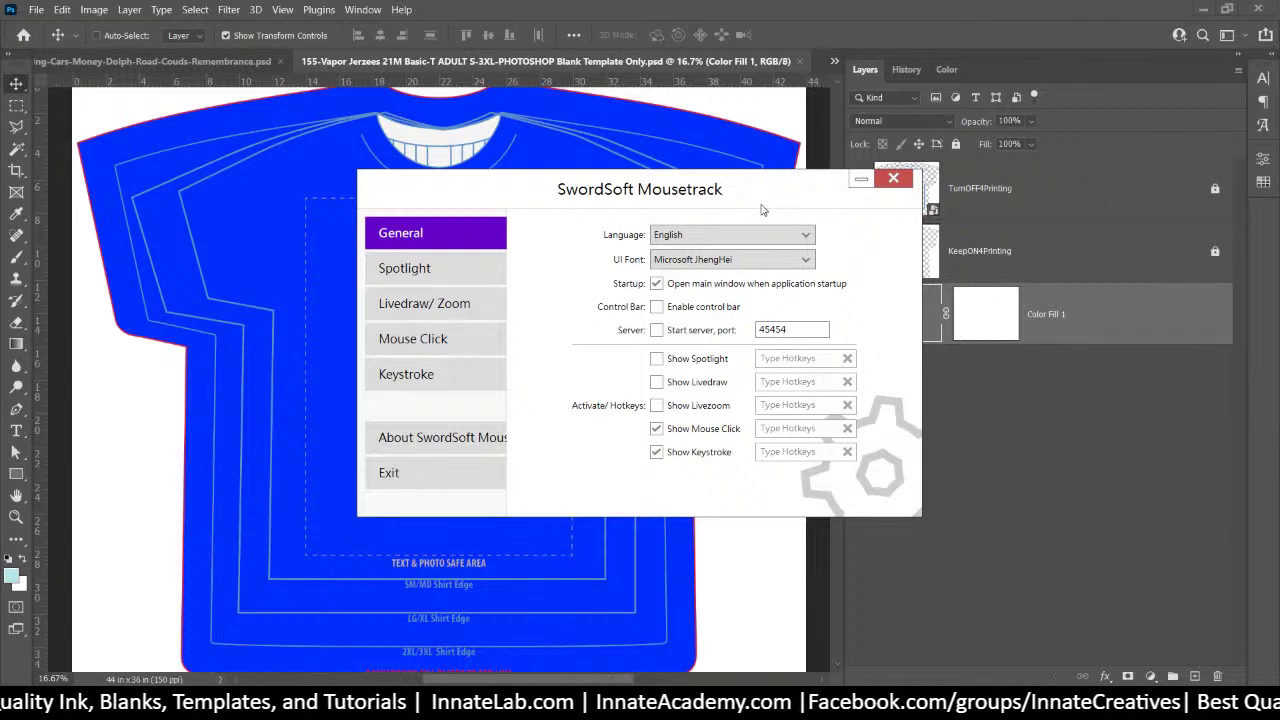
pyautogui.click(570, 580)
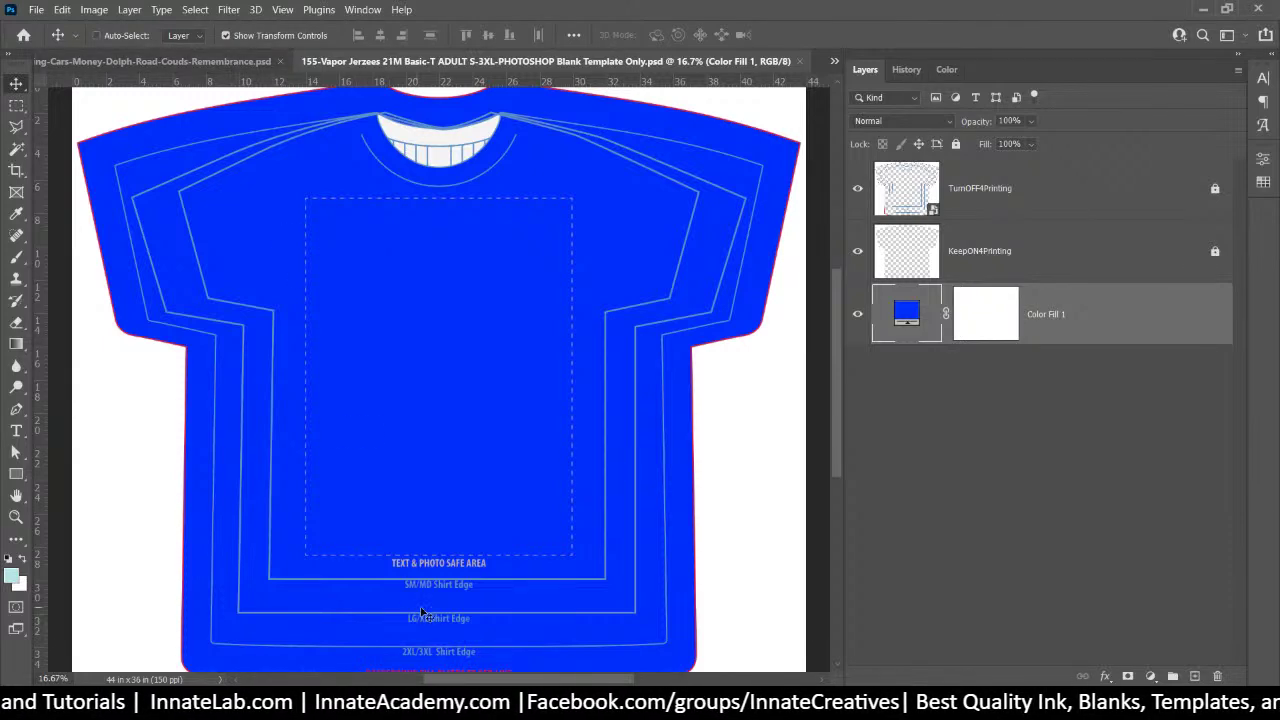
# Bring up the Assets folder of project 155 in File Explorer and look over the supplied design files
pyautogui.moveTo(553, 705)
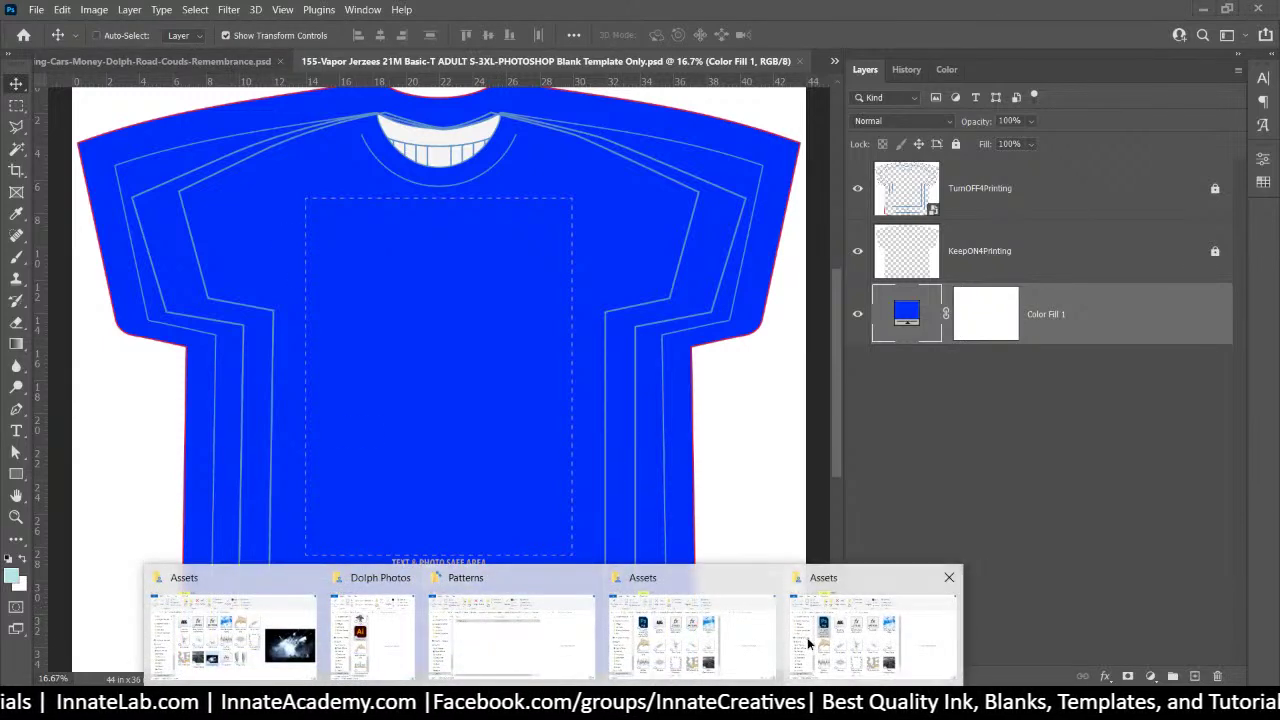
pyautogui.click(553, 705)
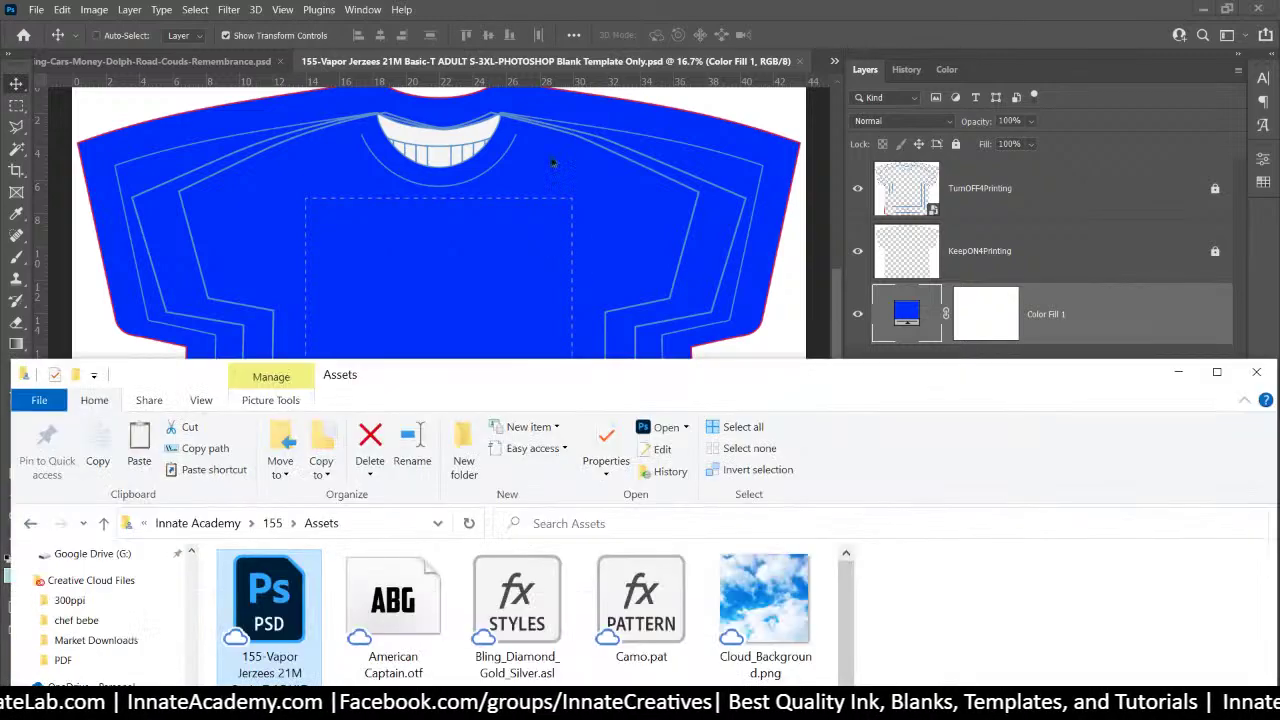
pyautogui.moveTo(560, 298); pyautogui.dragTo(563, 46)
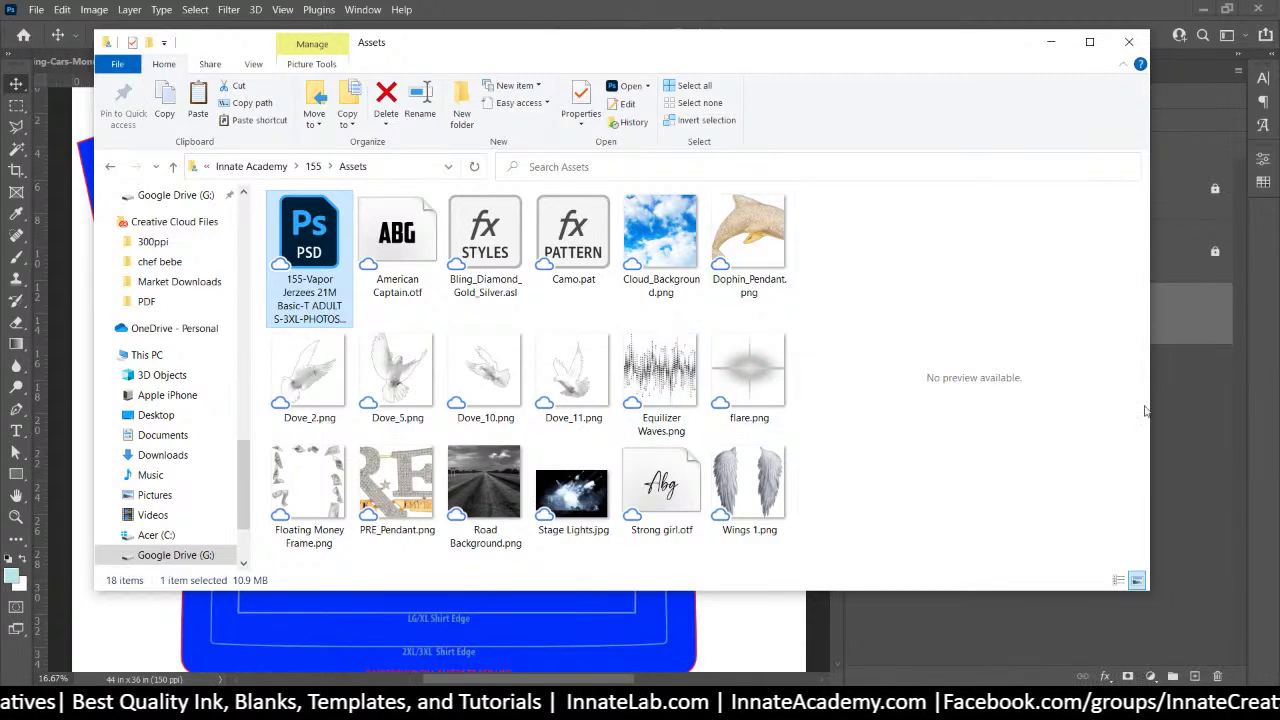
pyautogui.click(516, 572)
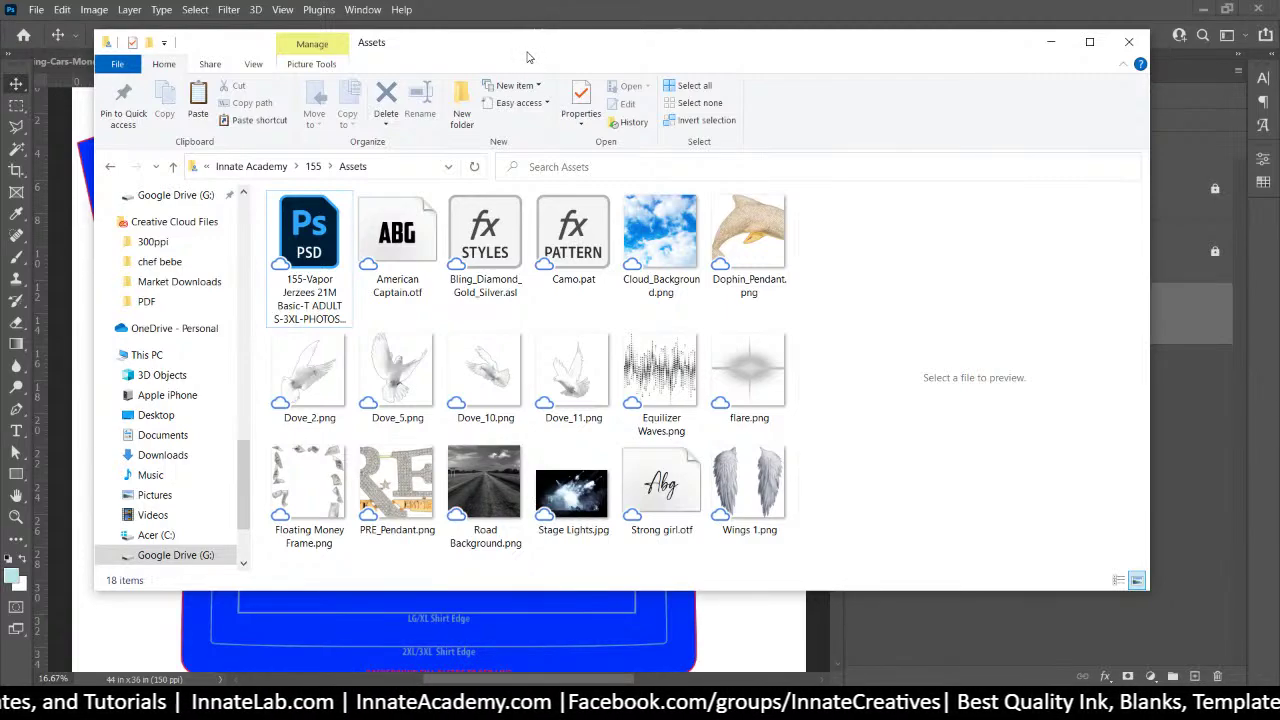
pyautogui.moveTo(528, 57); pyautogui.dragTo(528, 715)
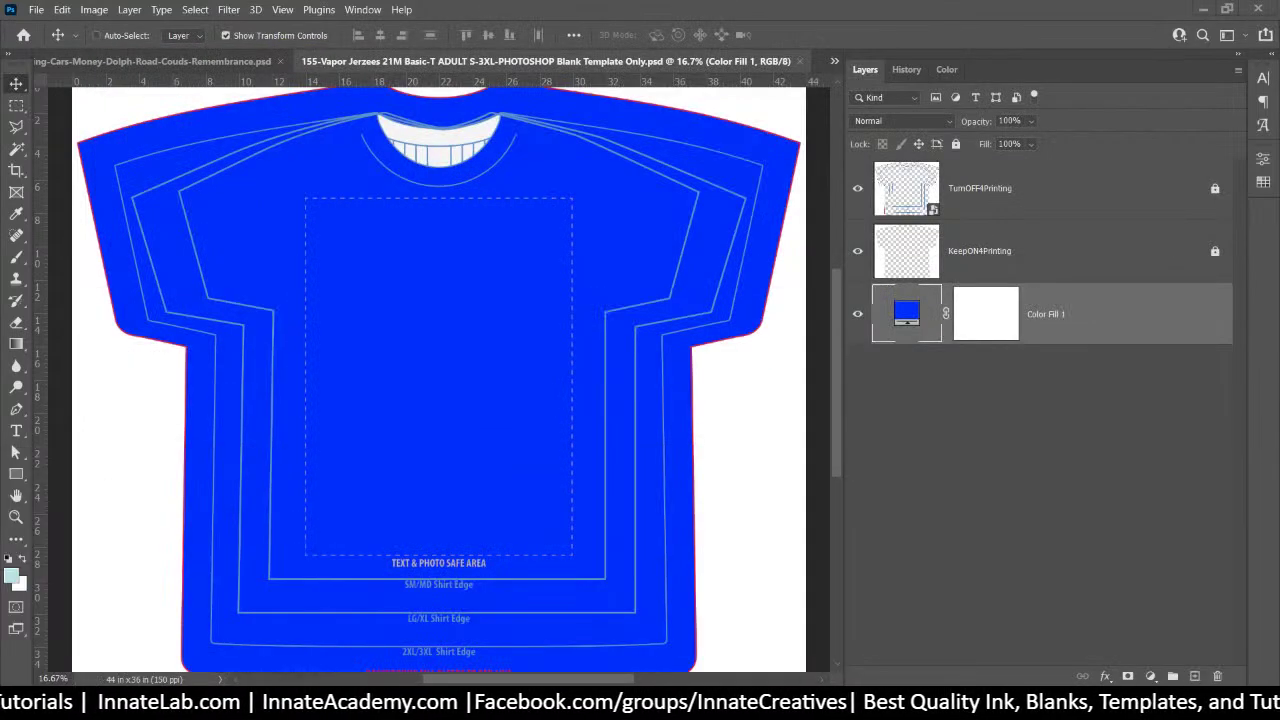
# Review the finished Dolph remembrance shirt design and return to the blank template document
pyautogui.click(198, 62)
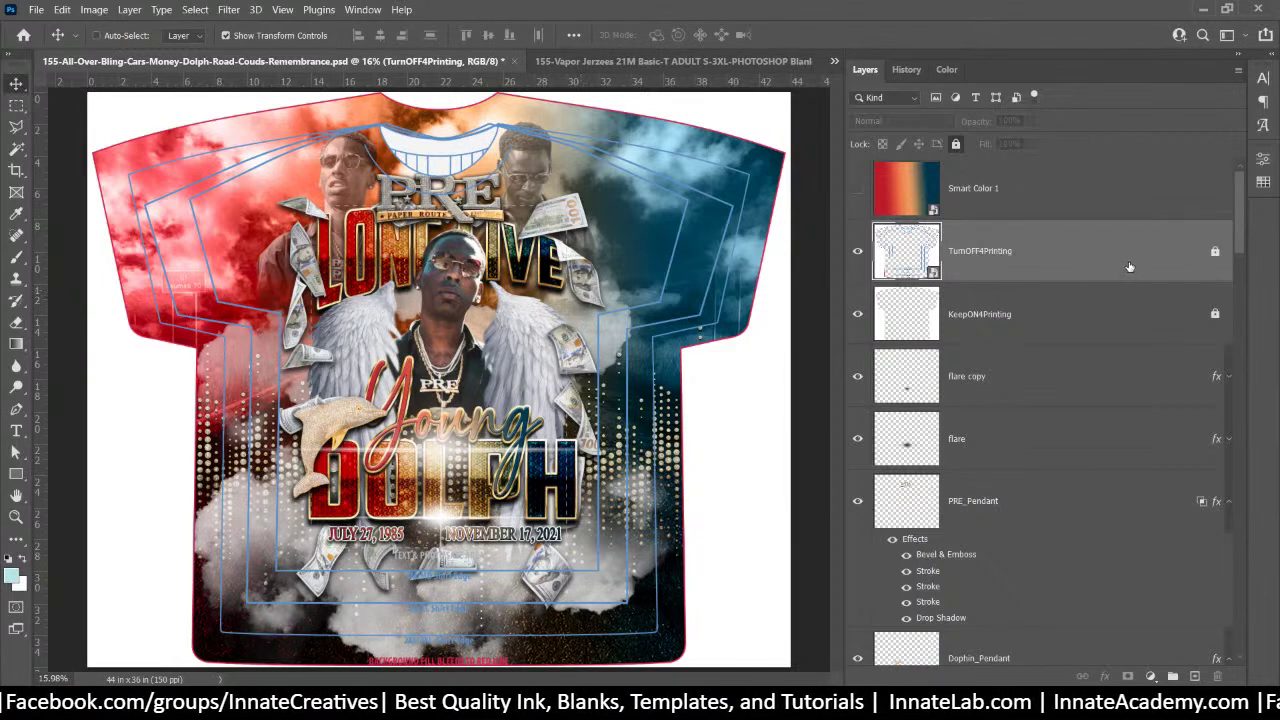
pyautogui.moveTo(1243, 205); pyautogui.dragTo(1199, 179)
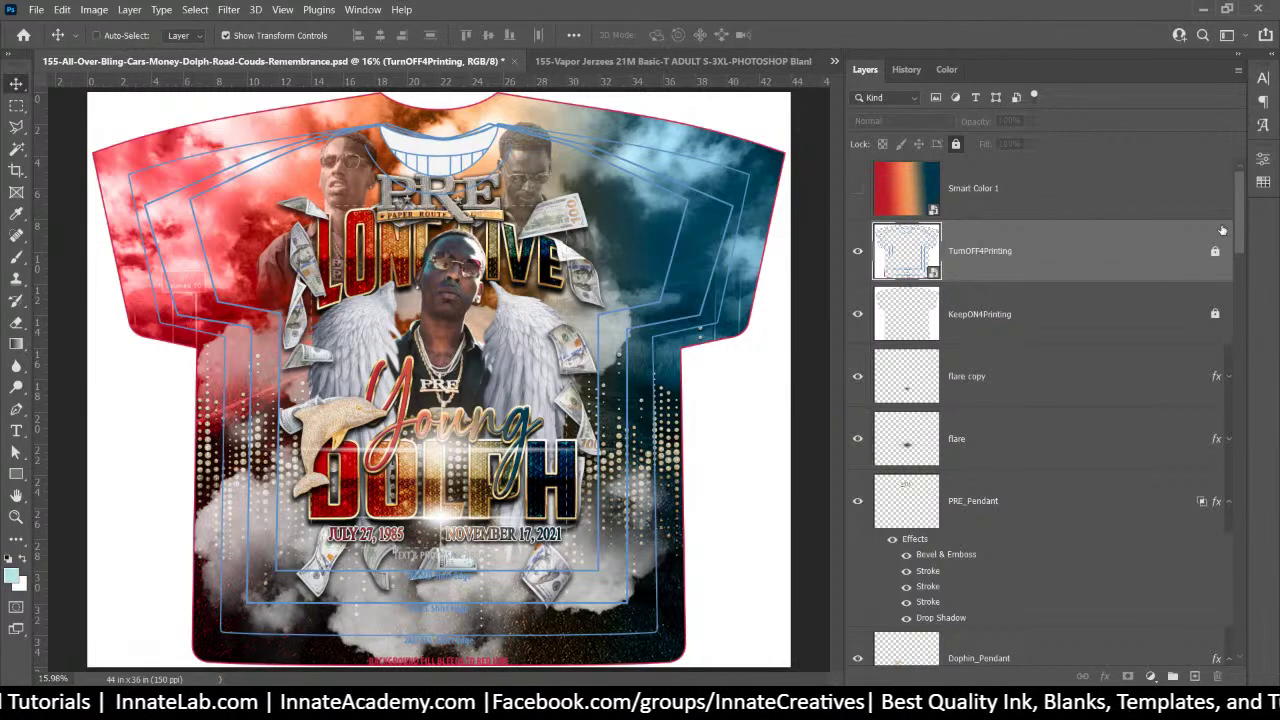
pyautogui.click(662, 60)
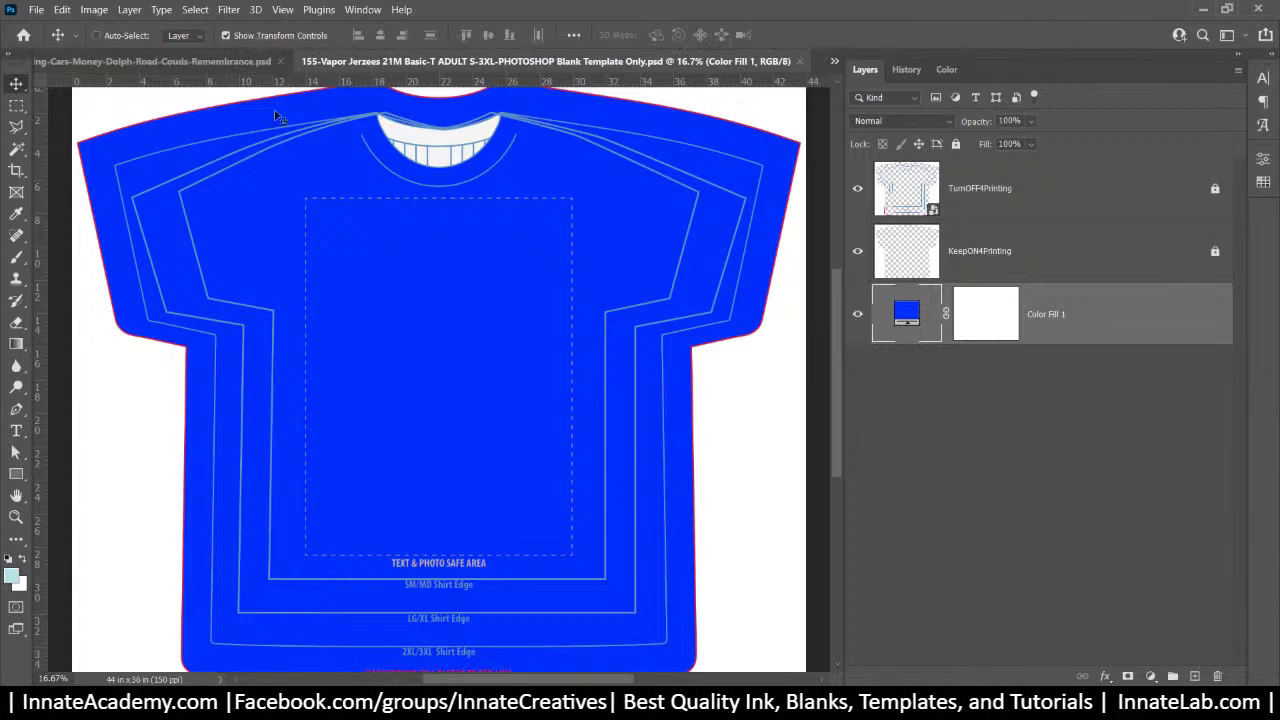
# Place Cloud_Background.png from the Assets folder into the blank shirt template
pyautogui.moveTo(552, 710)
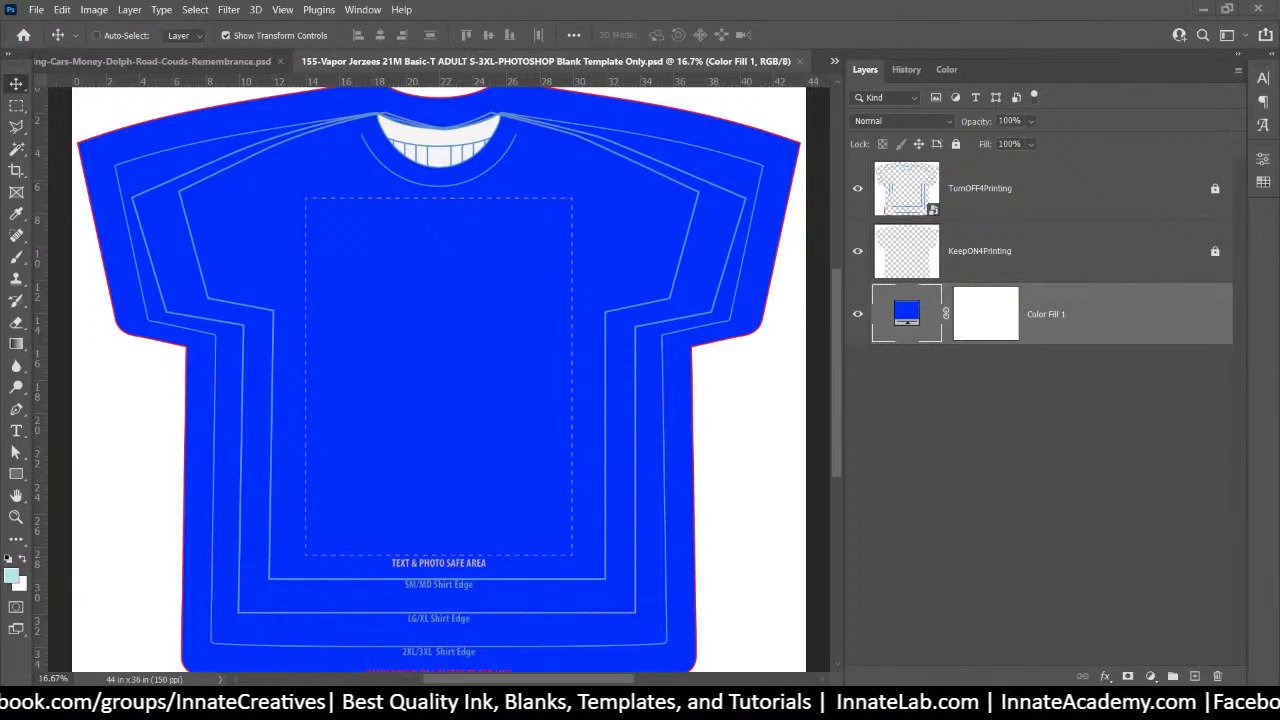
pyautogui.click(552, 710)
pyautogui.moveTo(430, 357); pyautogui.dragTo(468, 223)
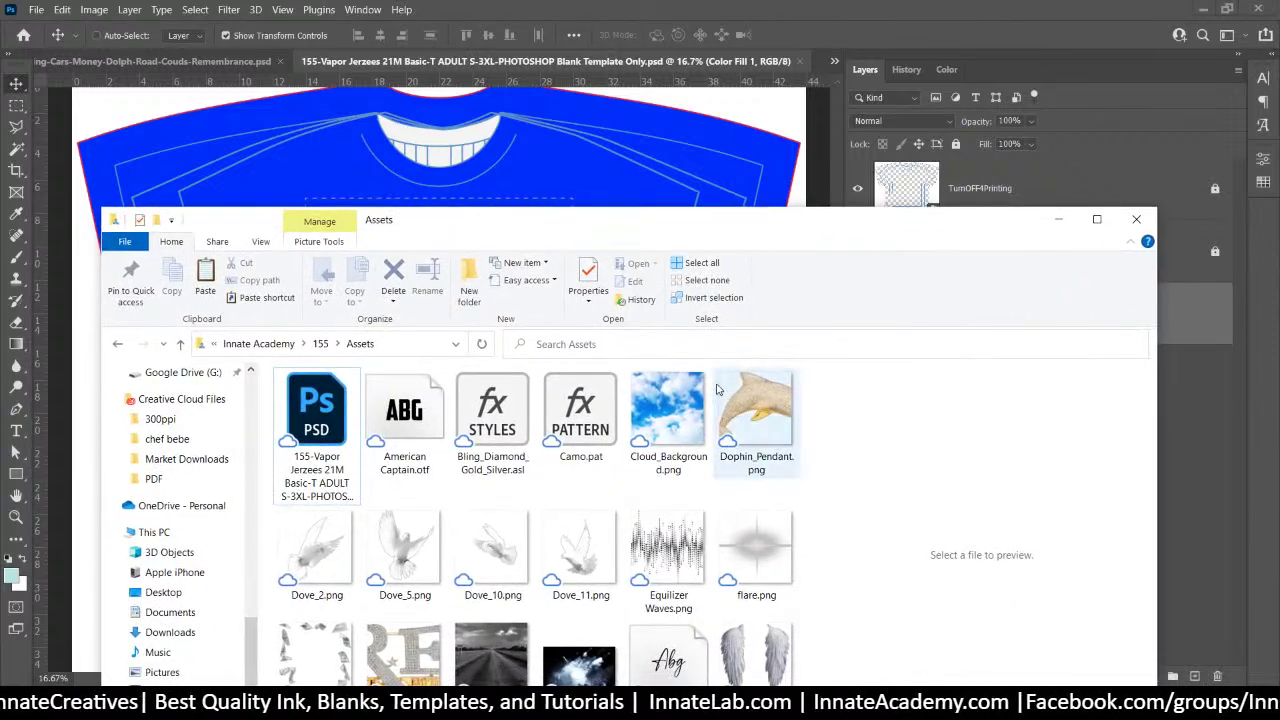
pyautogui.click(675, 410)
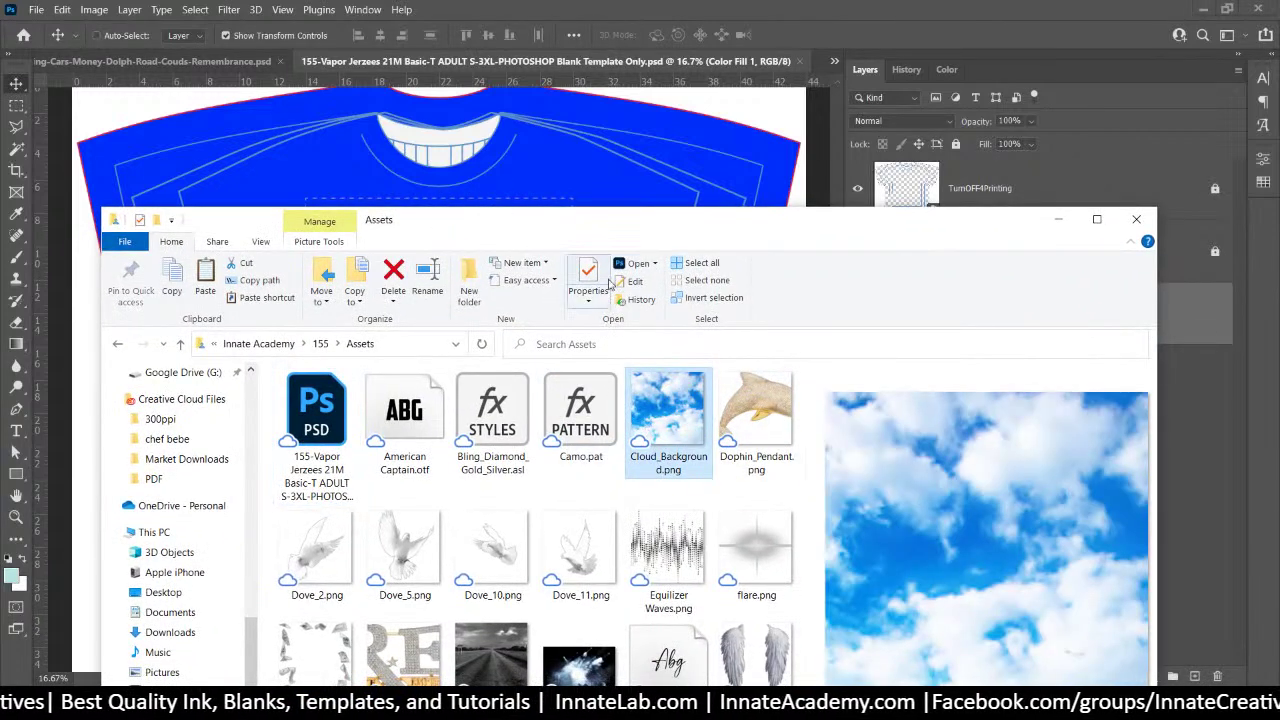
pyautogui.moveTo(692, 412); pyautogui.dragTo(460, 148)
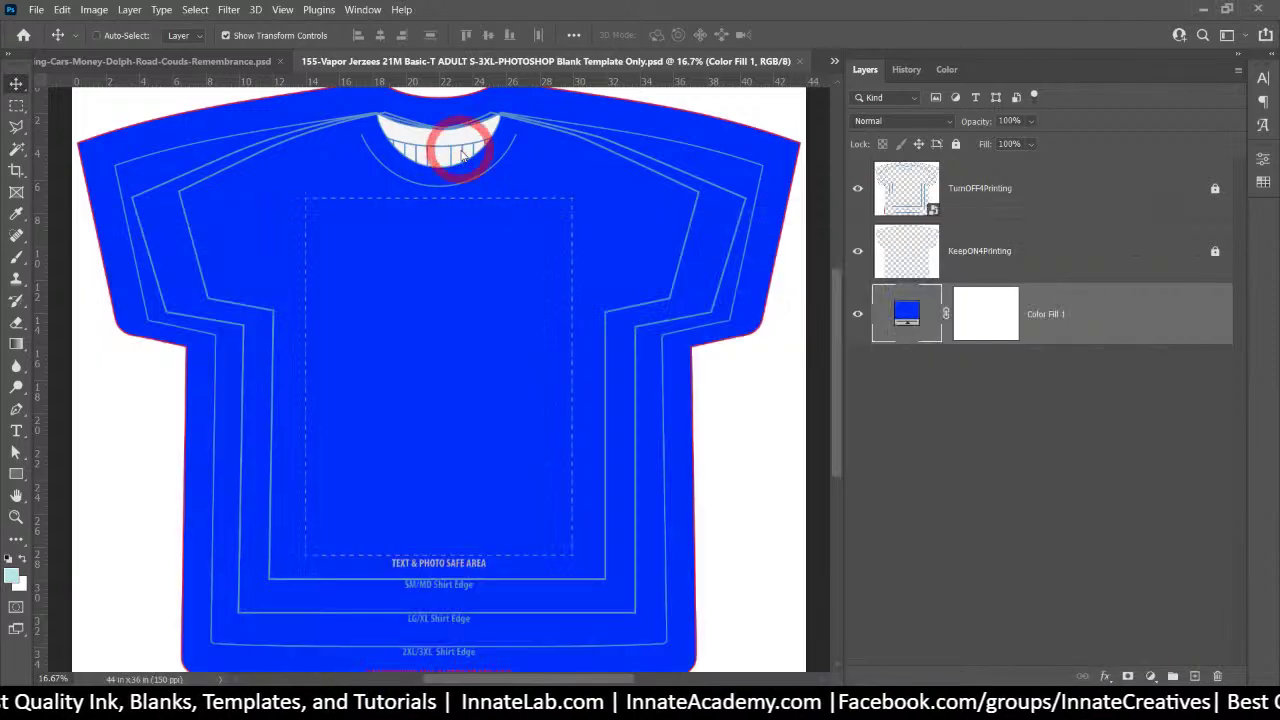
# Align the cloud image with the canvas's upper-left corner, enlarge it to span the full shirt width, and commit the transform
pyautogui.moveTo(469, 352); pyautogui.dragTo(233, 134)
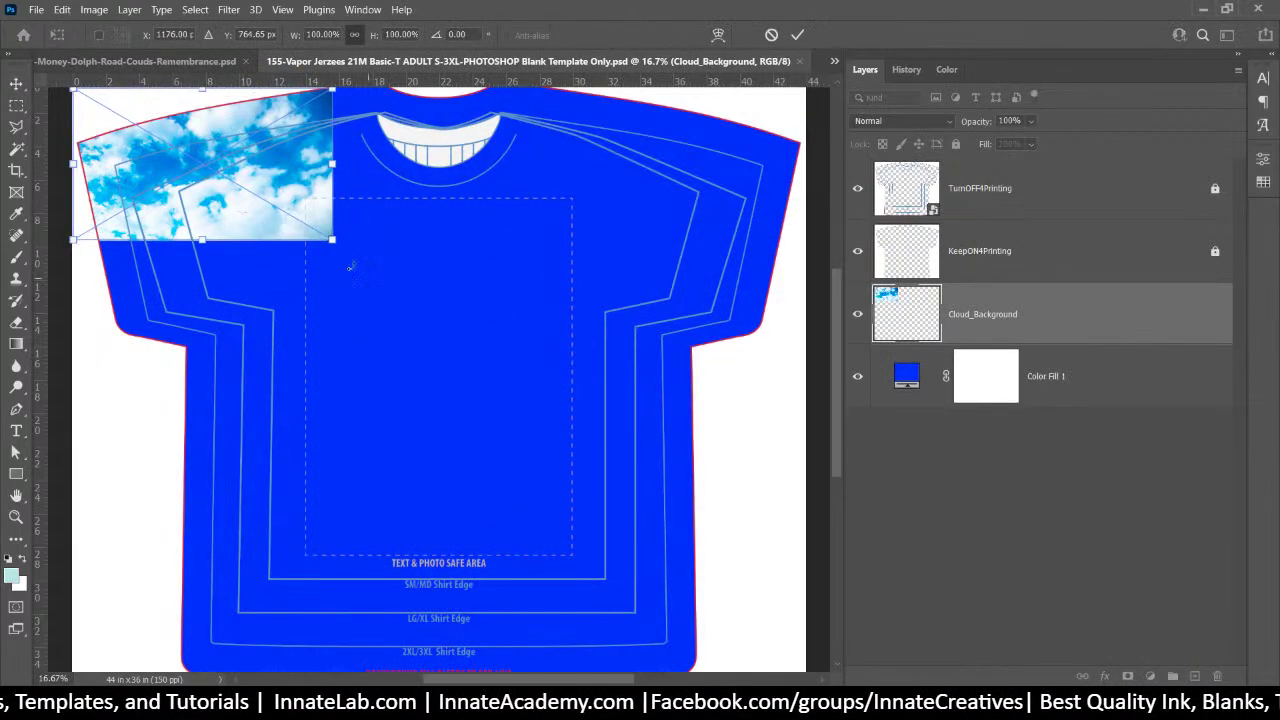
pyautogui.moveTo(332, 238); pyautogui.dragTo(797, 580)
pyautogui.moveTo(72, 528); pyautogui.dragTo(57, 538)
pyautogui.press('Return')
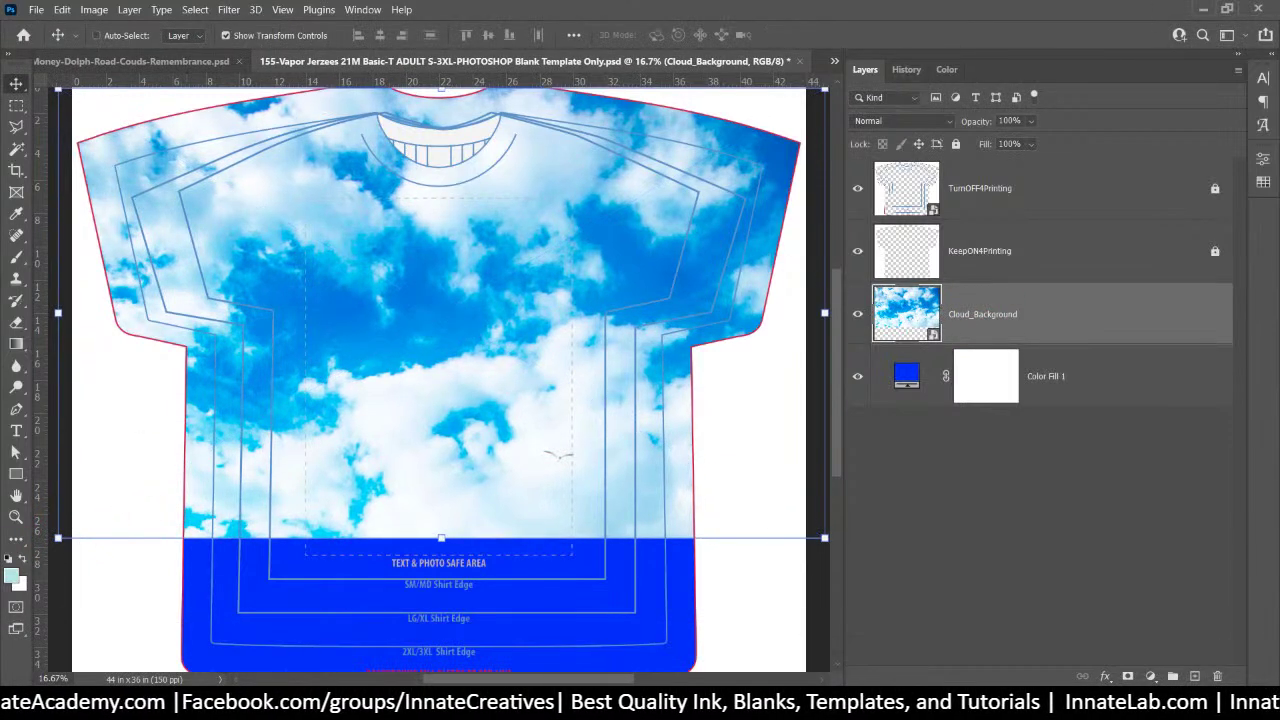
# Place Road Background.png from the Assets folder at full canvas size and move its layer beneath Cloud_Background
pyautogui.moveTo(552, 706)
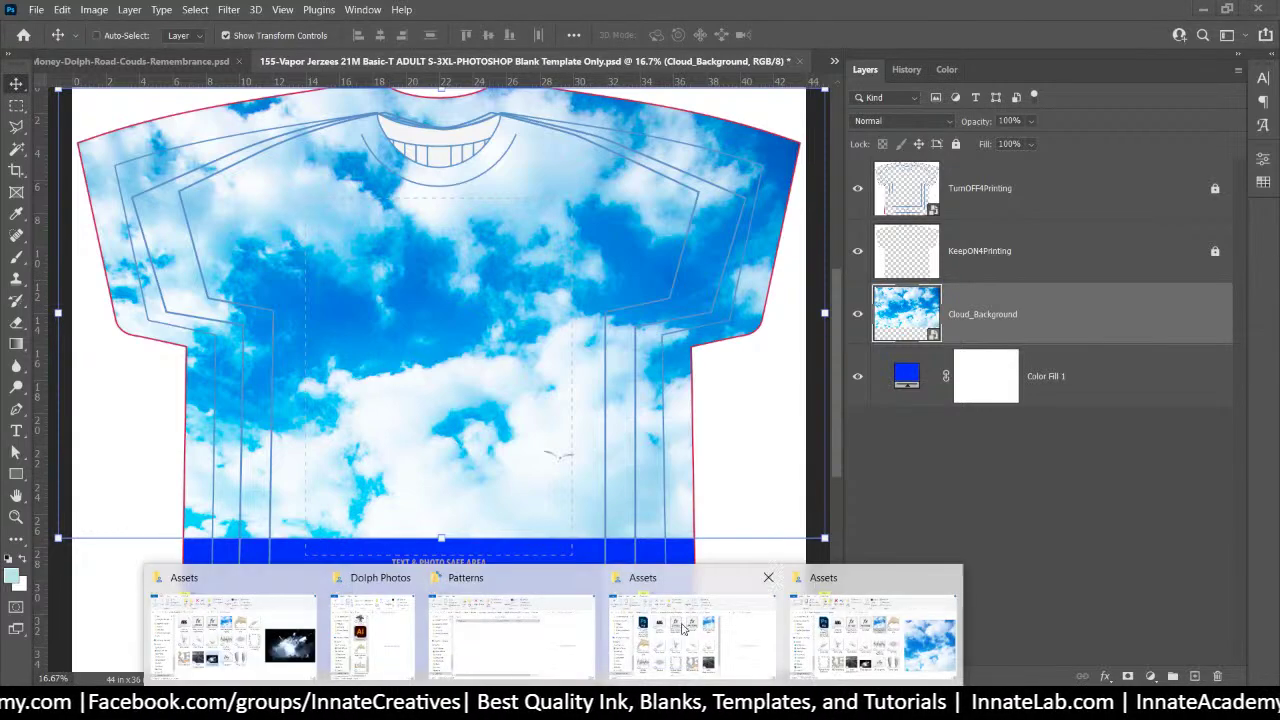
pyautogui.click(884, 605)
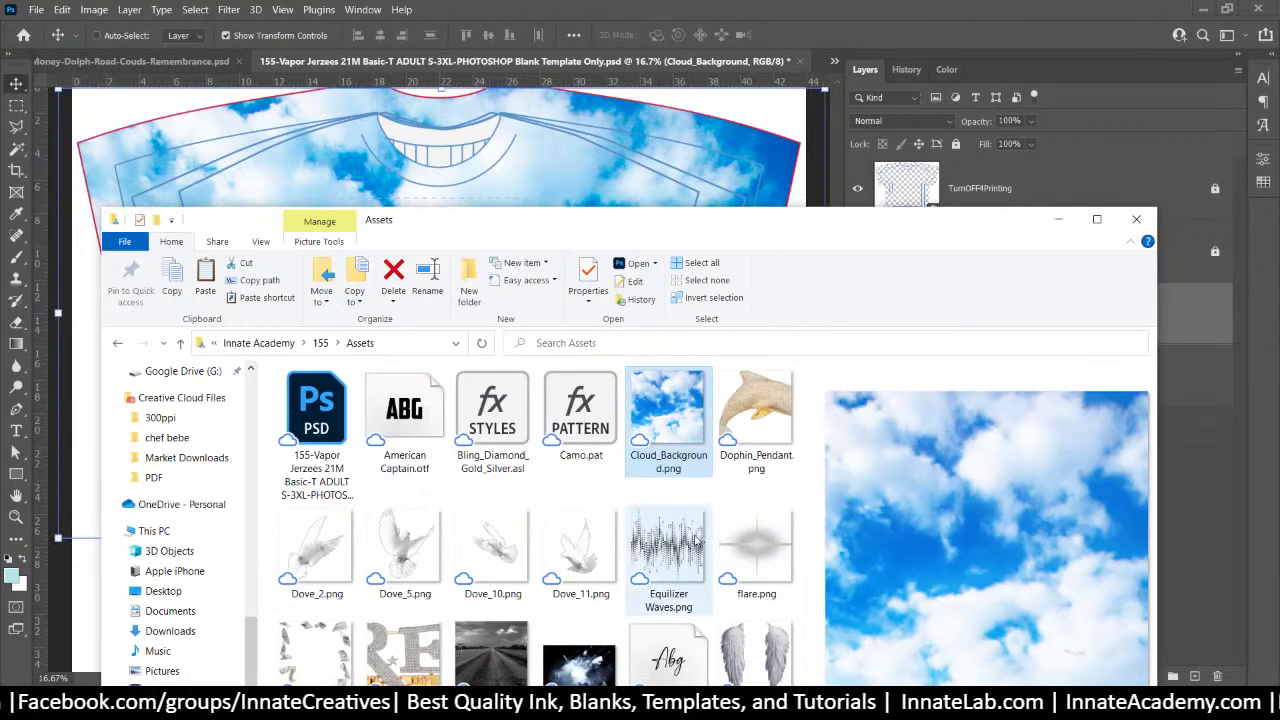
pyautogui.click(497, 636)
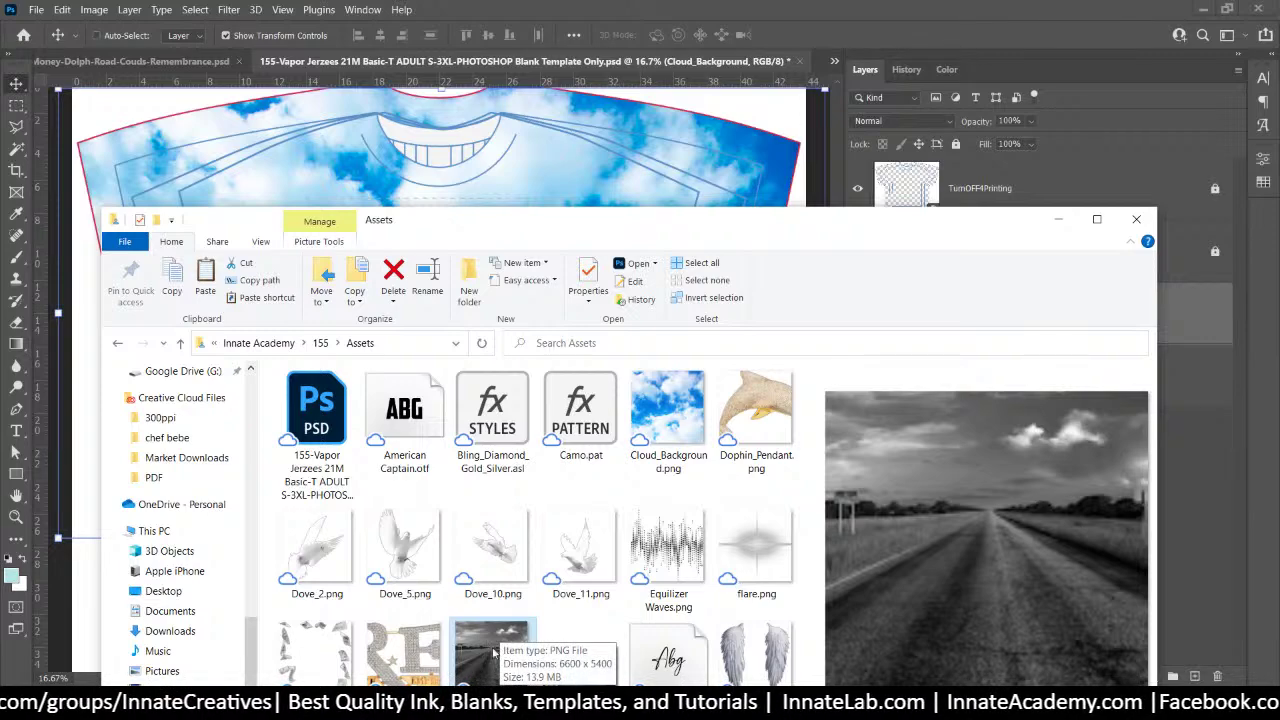
pyautogui.click(385, 167)
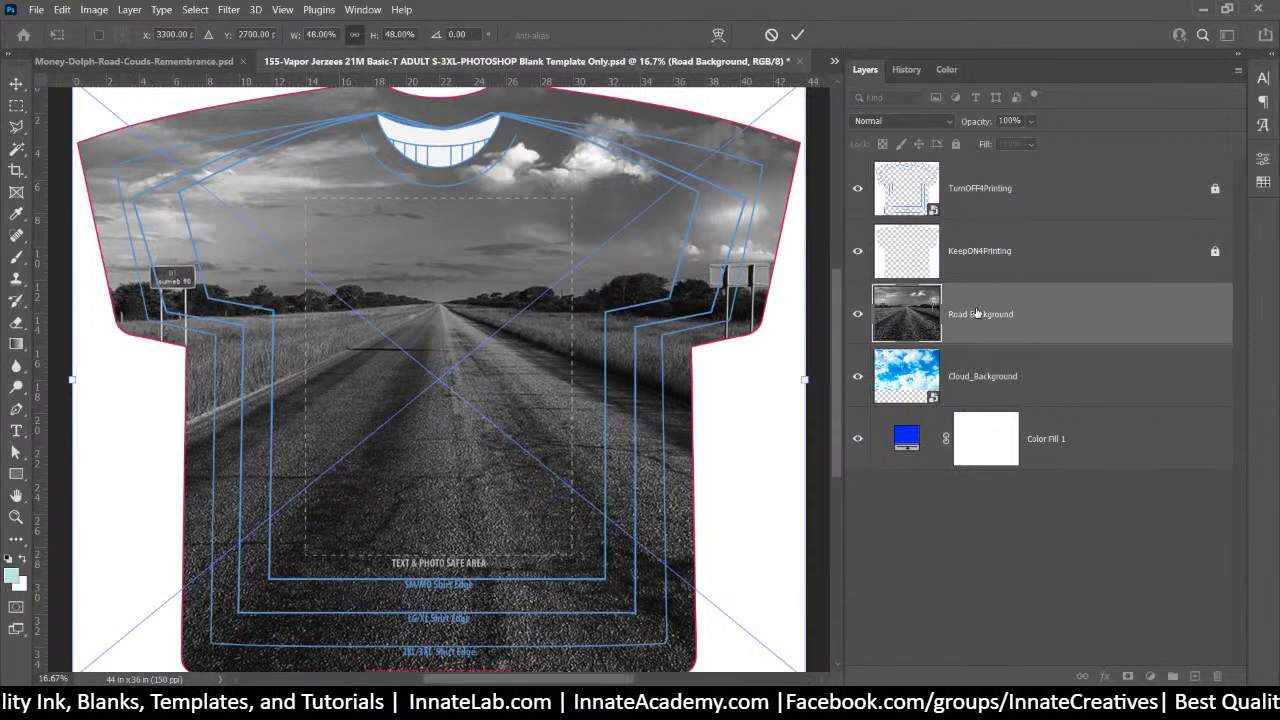
pyautogui.press('Return')
pyautogui.press('Return')
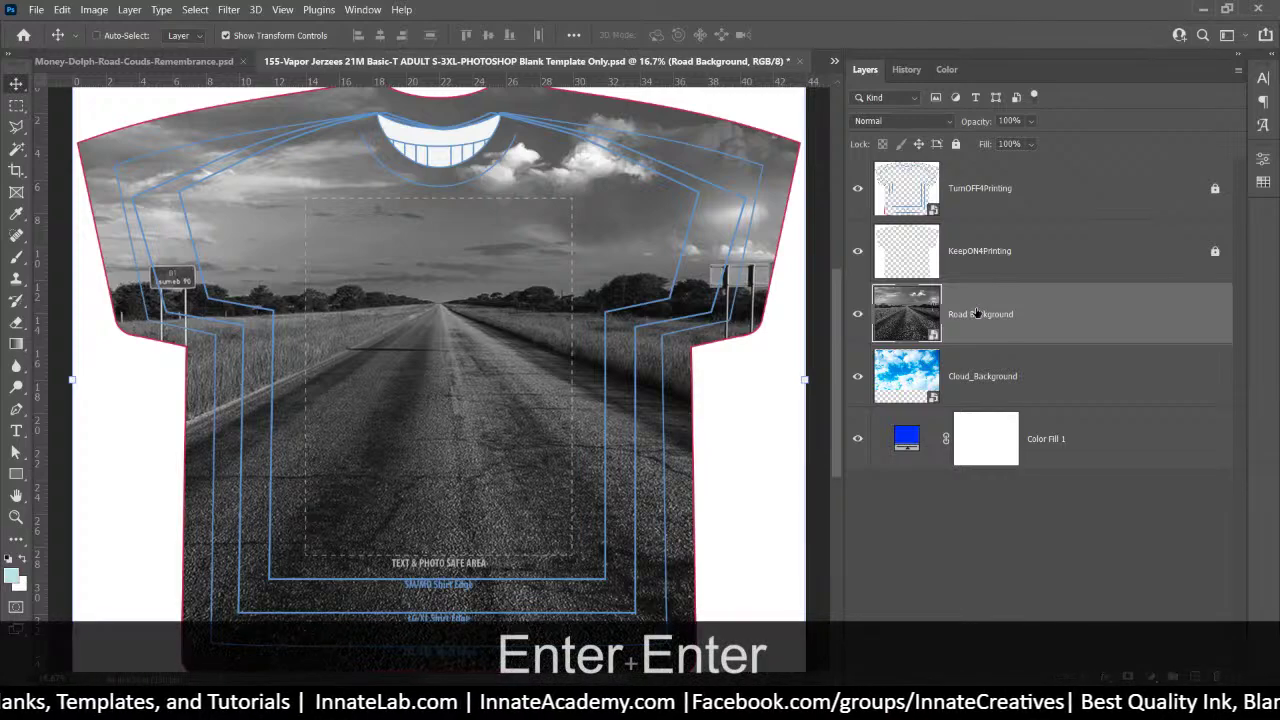
pyautogui.moveTo(977, 313); pyautogui.dragTo(977, 392)
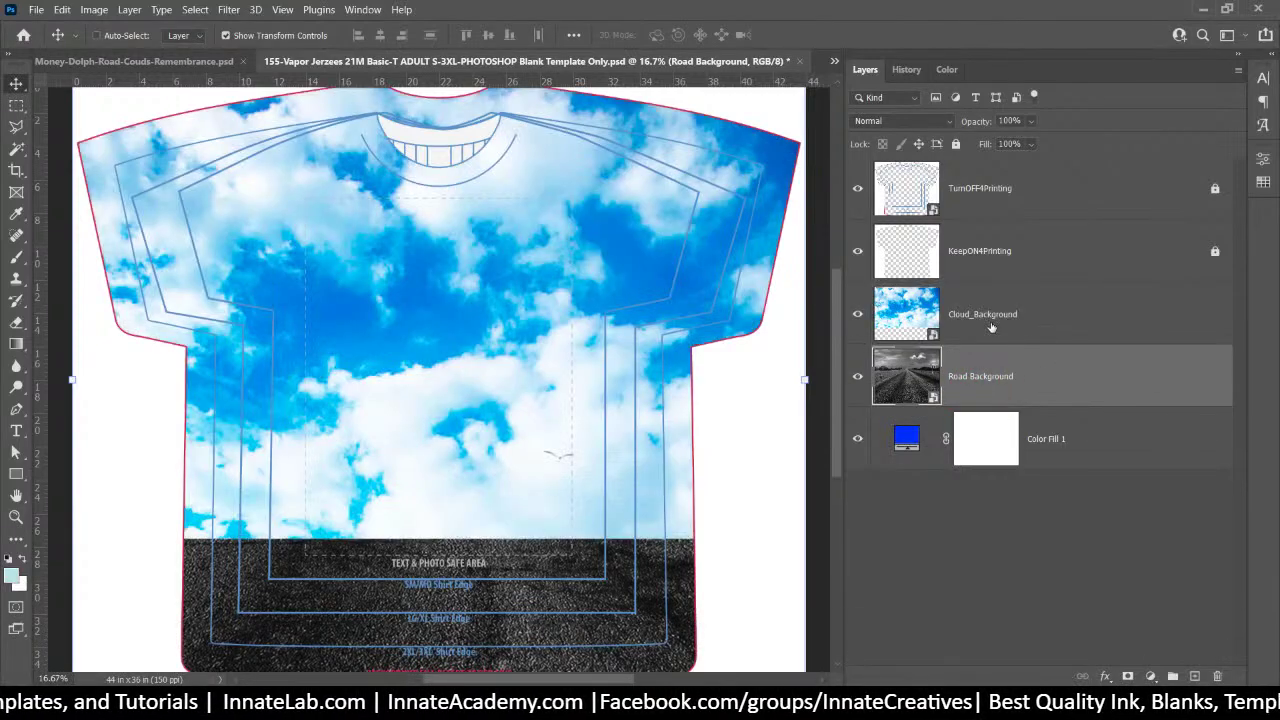
pyautogui.click(990, 328)
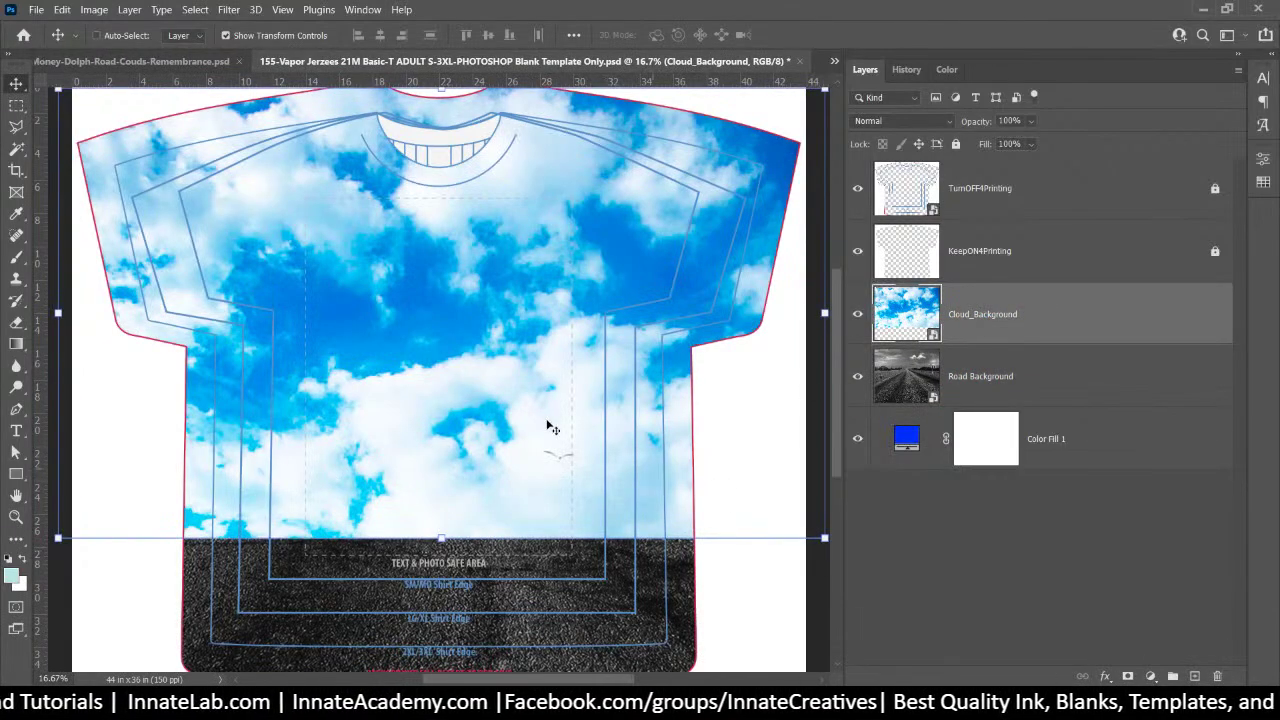
# Reorder the finished Dolph design's document after the blank template and compare its backgrounds with the template's
pyautogui.click(170, 64)
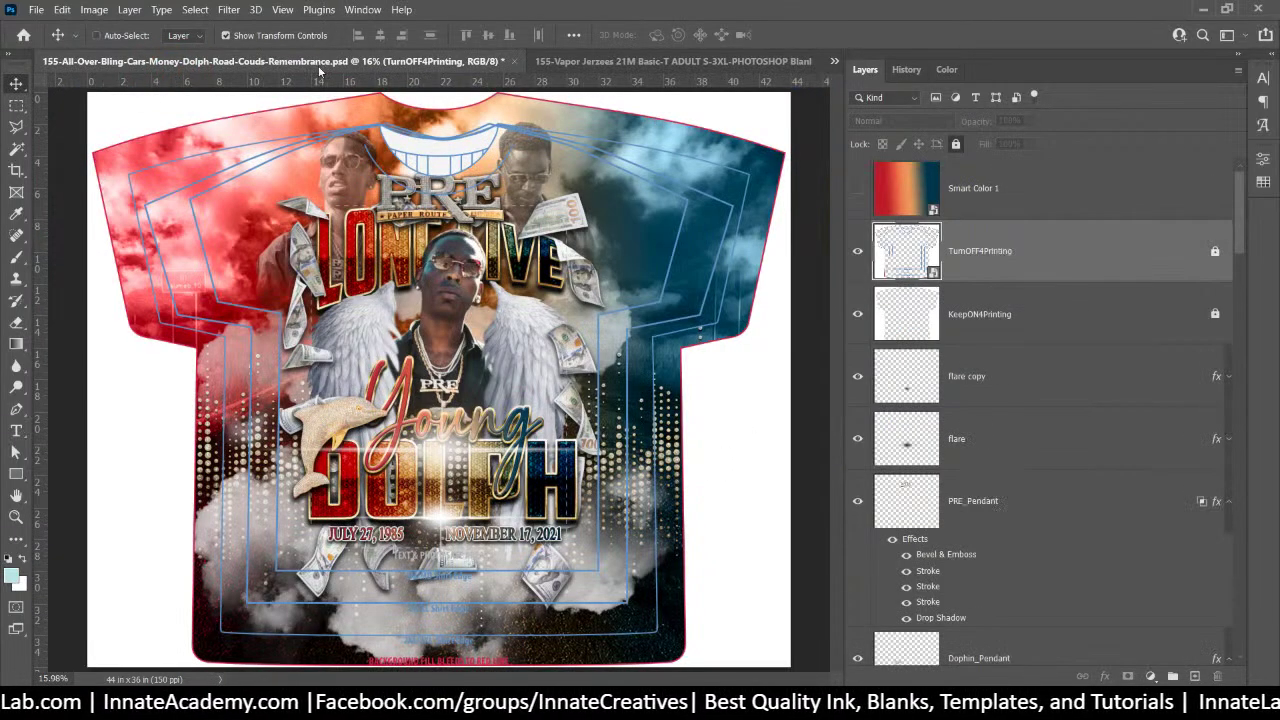
pyautogui.moveTo(320, 68); pyautogui.dragTo(315, 147)
pyautogui.moveTo(320, 178); pyautogui.dragTo(322, 208)
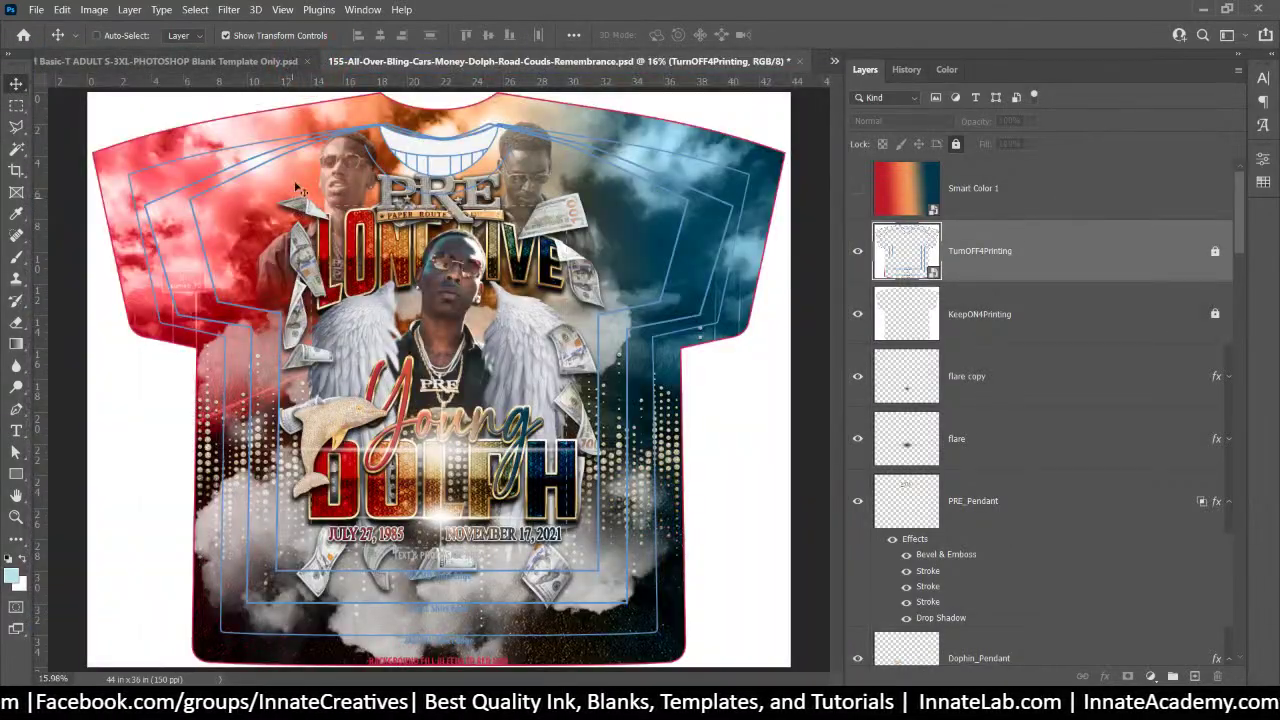
pyautogui.click(269, 62)
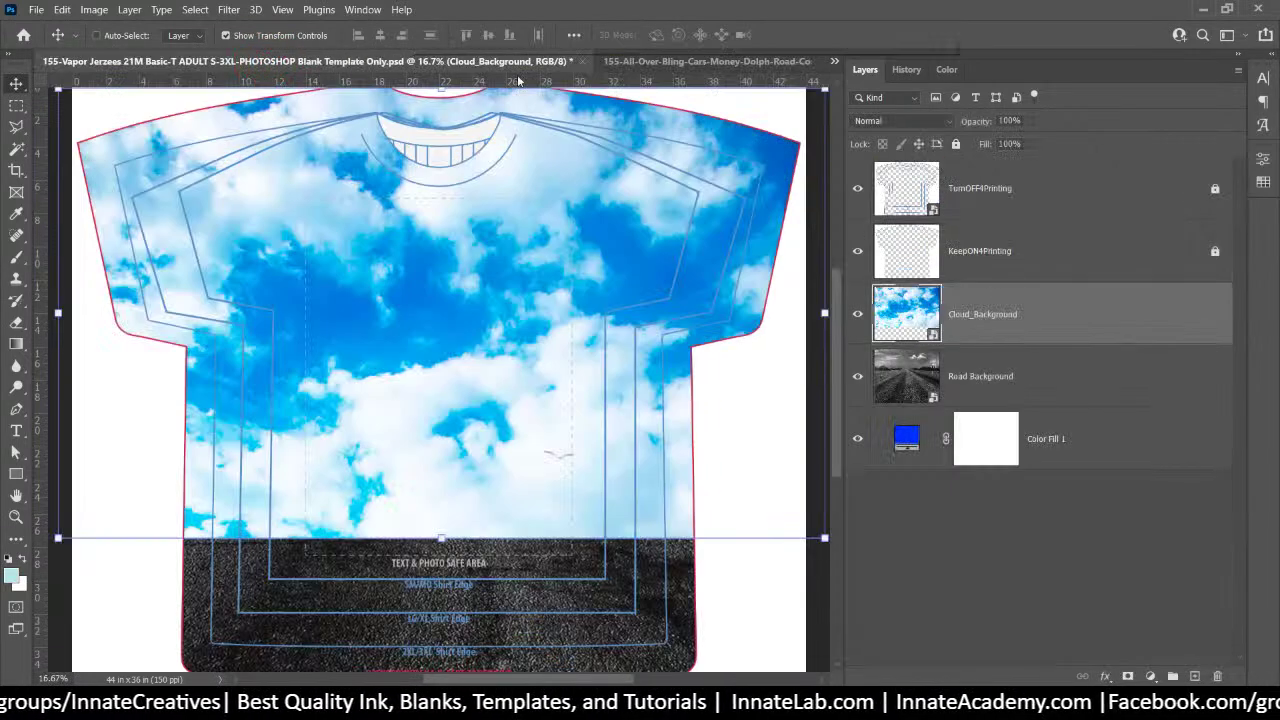
pyautogui.click(638, 62)
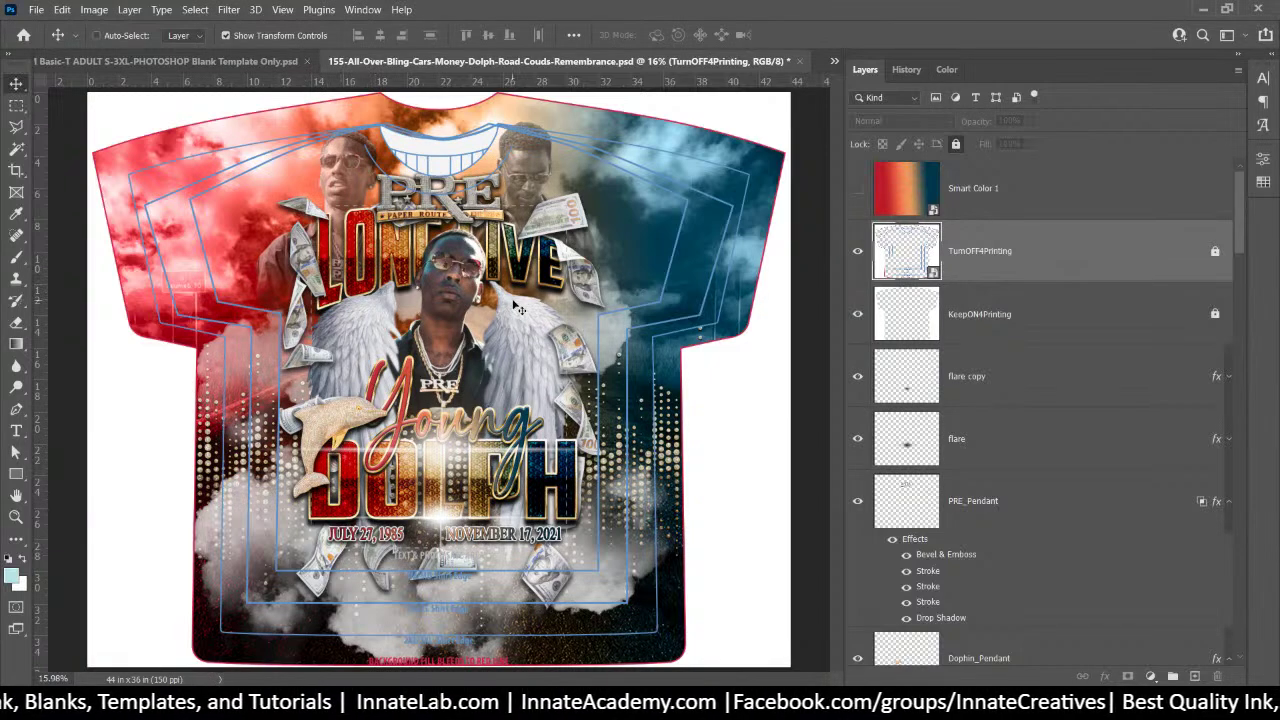
pyautogui.click(270, 61)
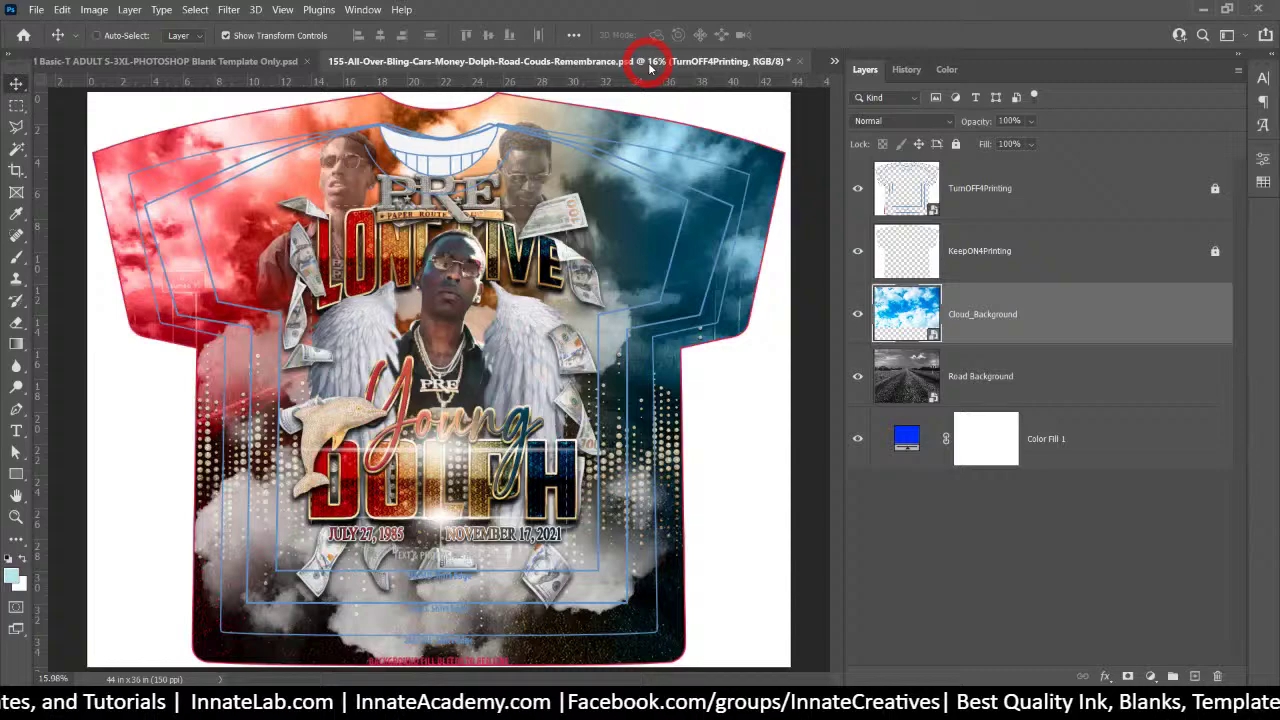
# Examine the finished design's Top Curve Text and Name Bling layers, checking the character settings used for the lettering
pyautogui.click(652, 62)
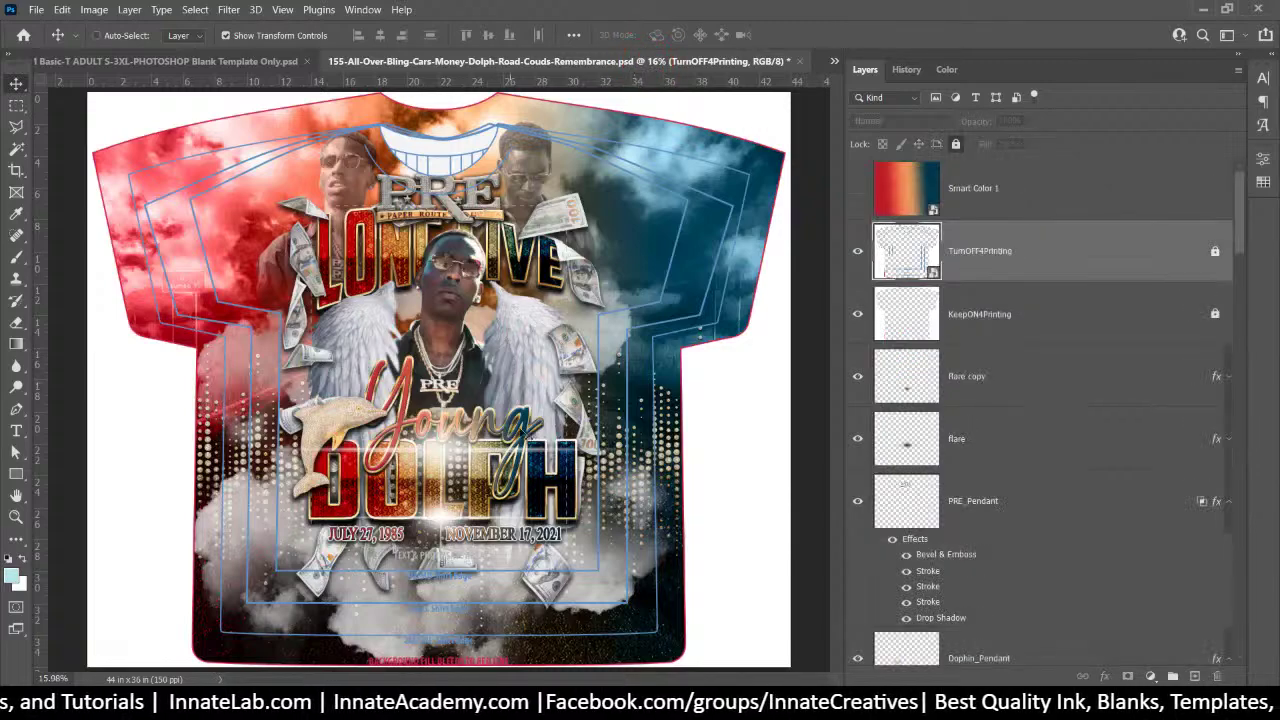
pyautogui.rightClick(494, 238)
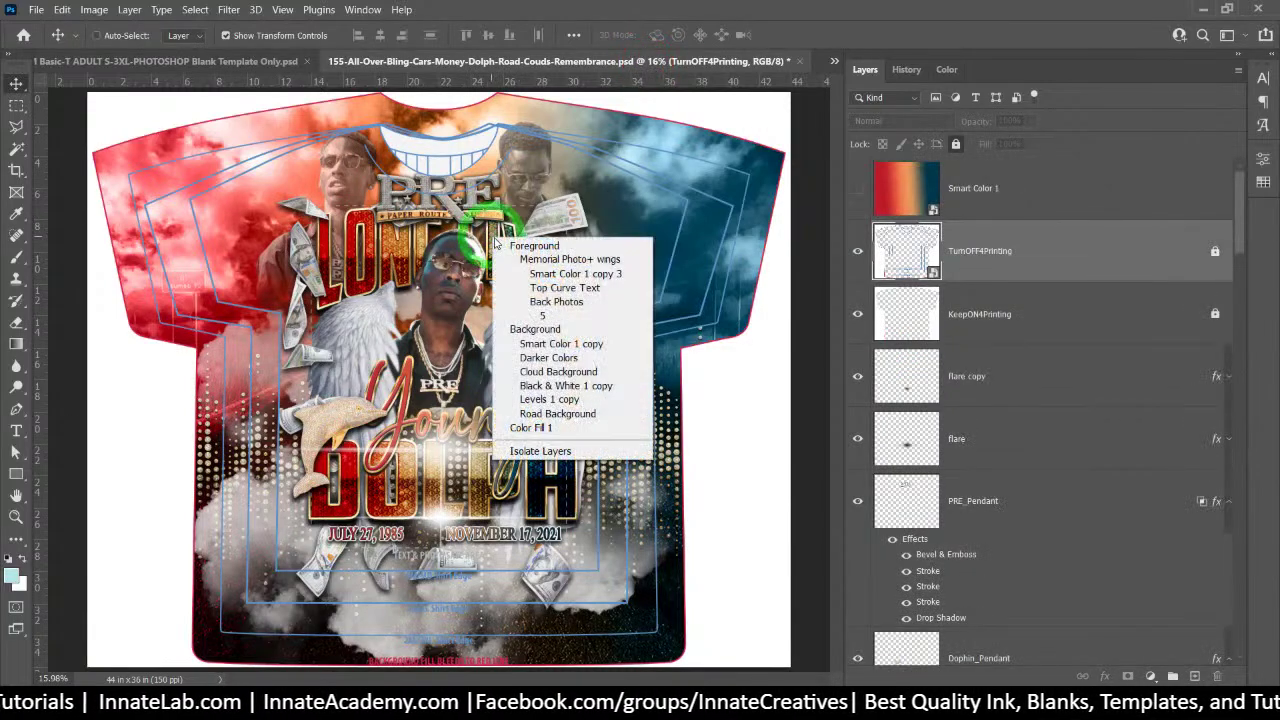
pyautogui.click(540, 288)
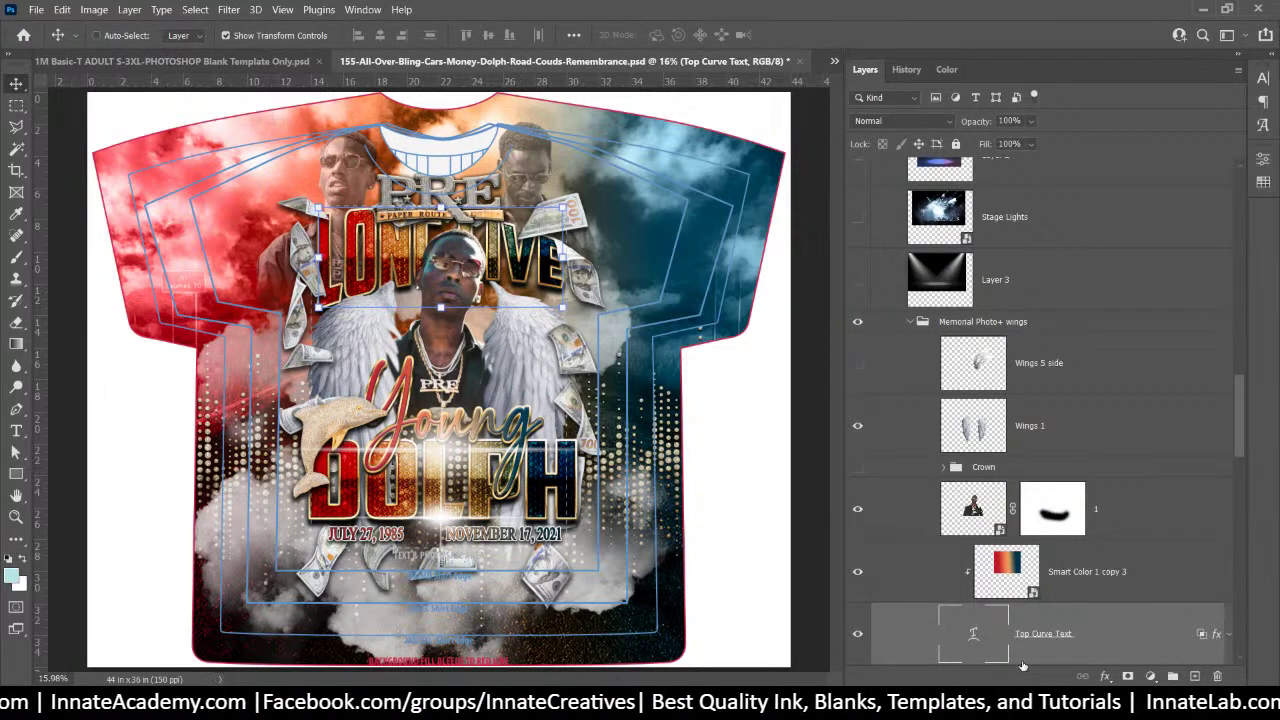
pyautogui.rightClick(537, 487)
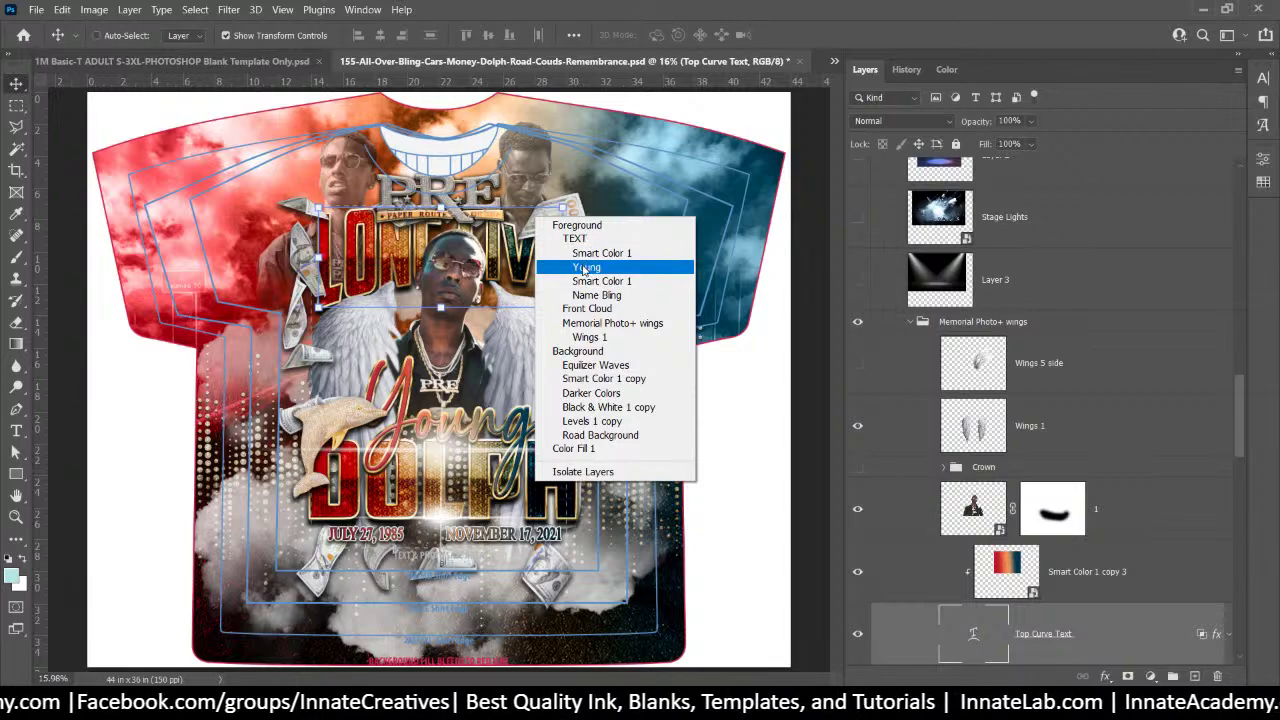
pyautogui.click(590, 295)
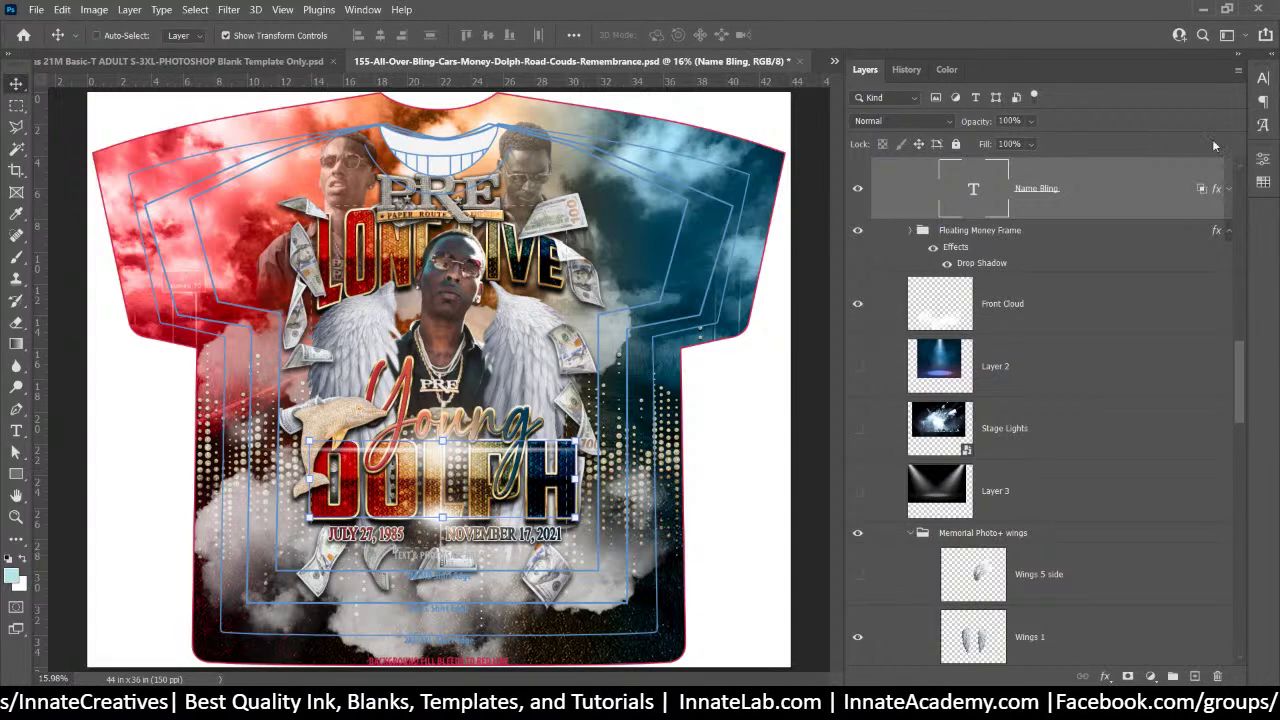
pyautogui.click(1271, 52)
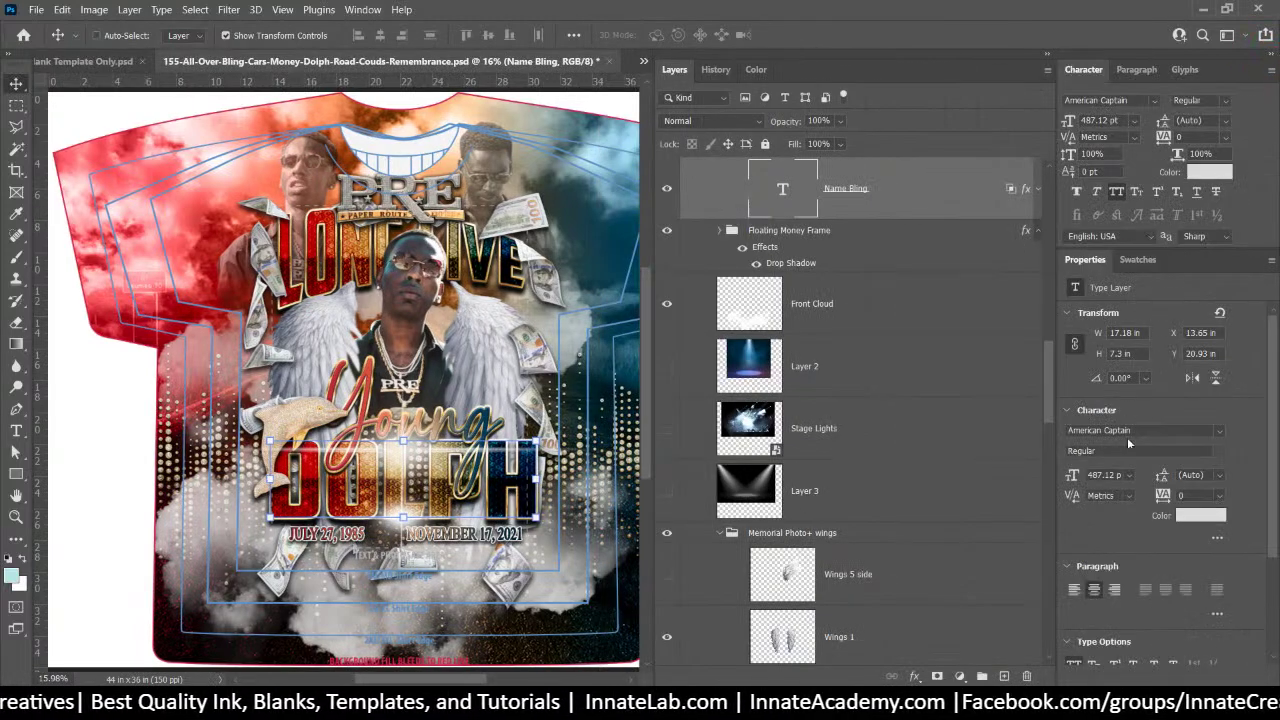
# Add the text LONG LIVE in American Captain at 67.2 pt on the blank template's chest, above the cloud layer
pyautogui.click(88, 61)
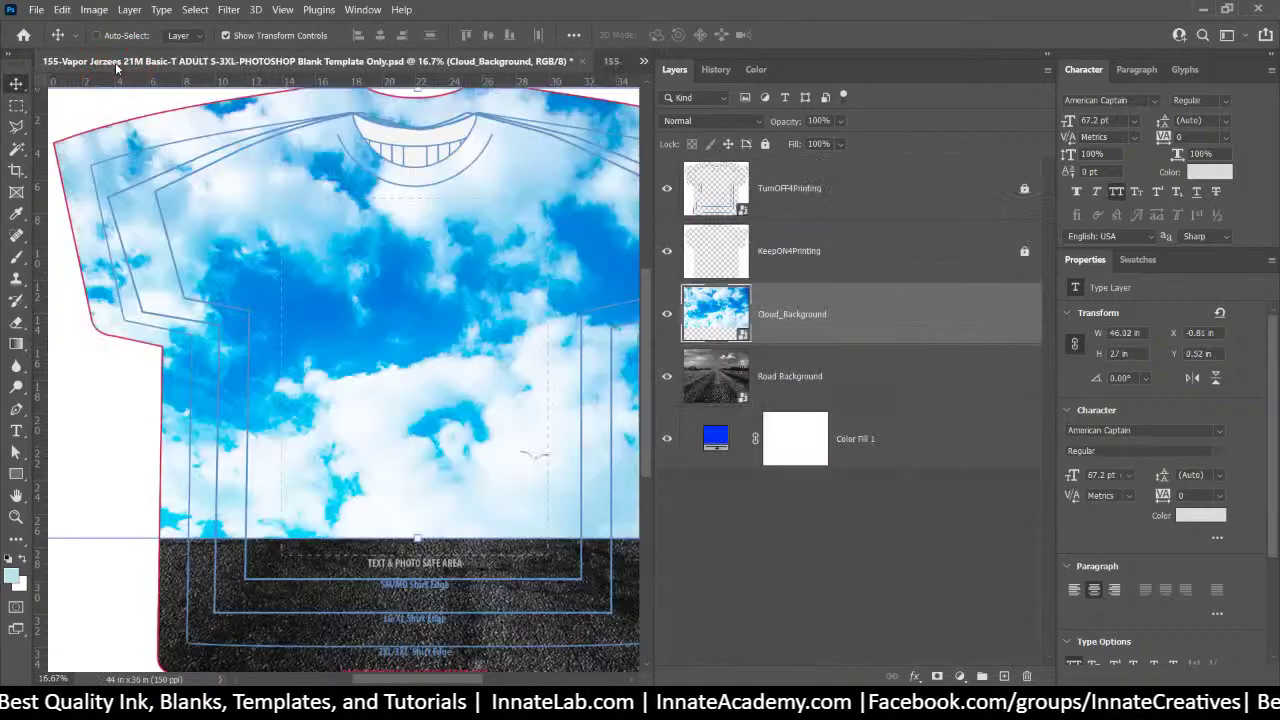
pyautogui.click(16, 430)
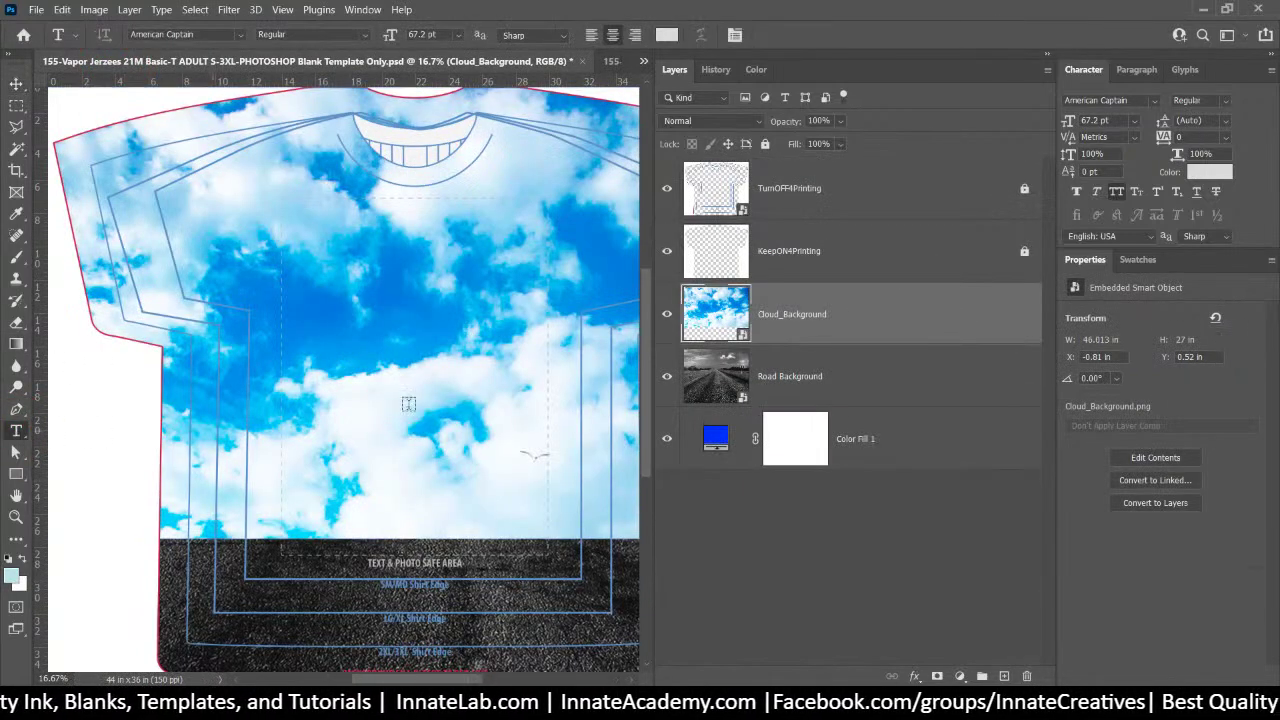
pyautogui.click(330, 245)
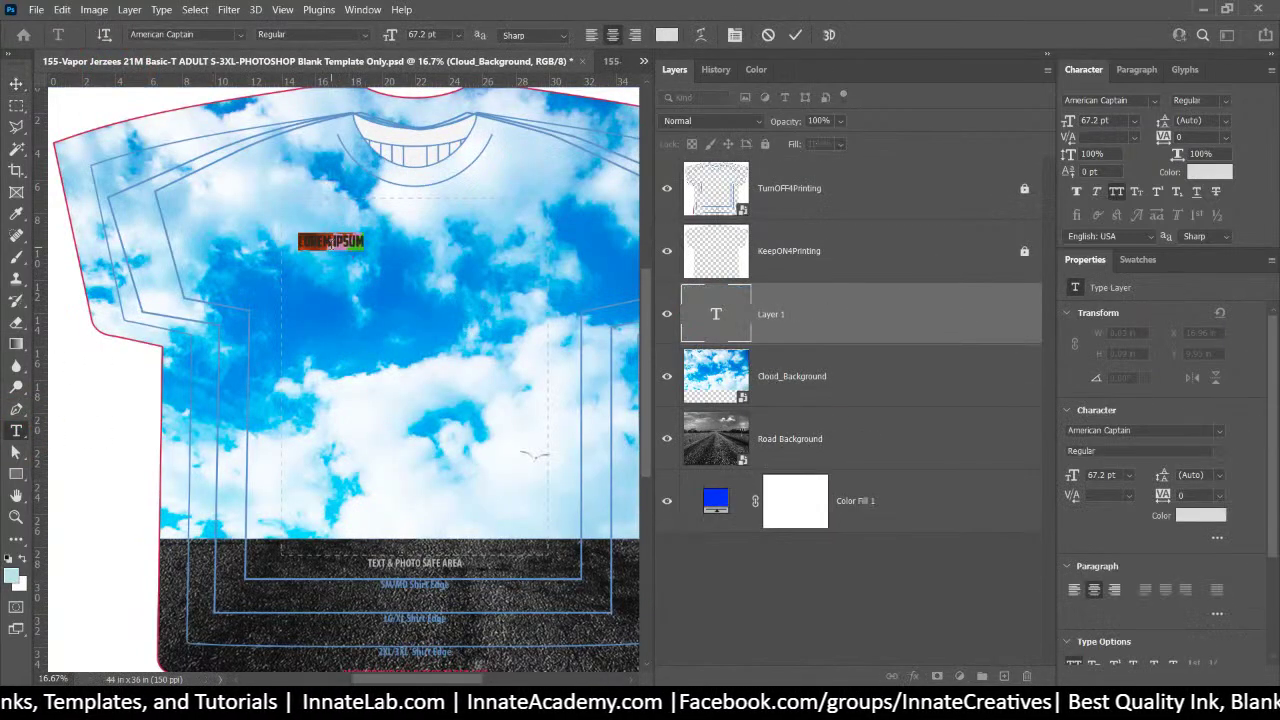
pyautogui.write('LONG LI')
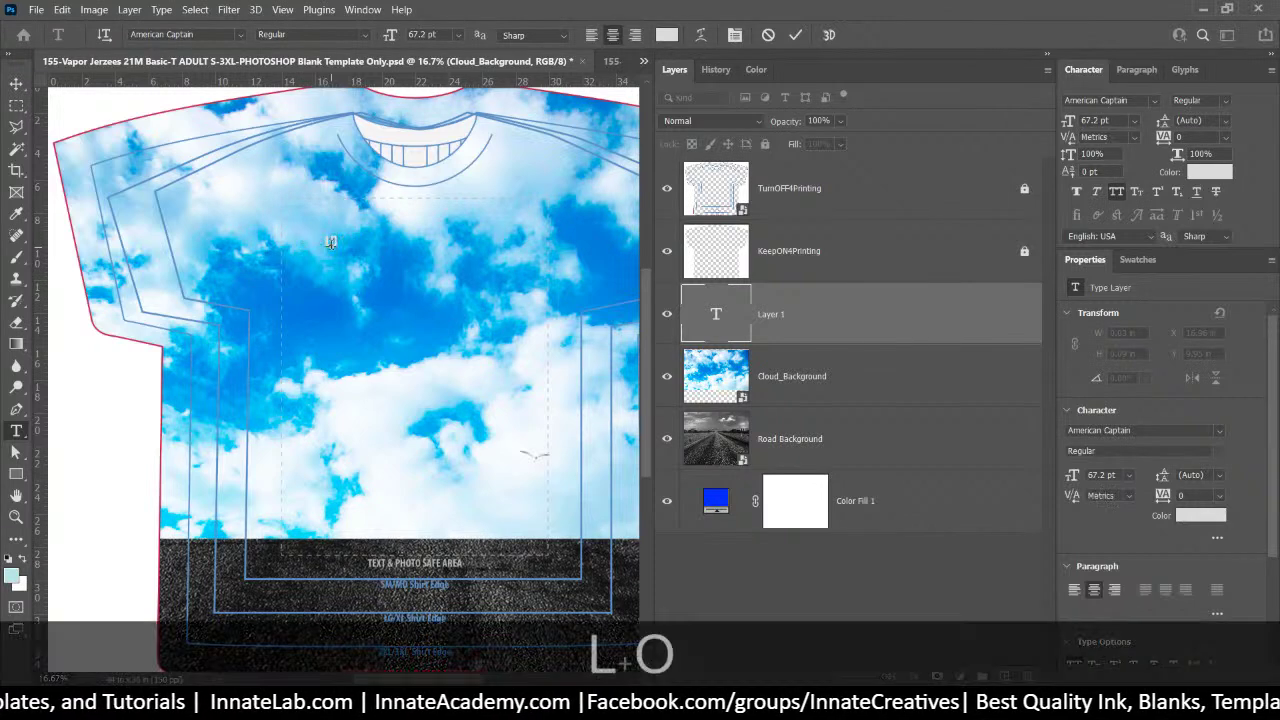
pyautogui.write('VE')
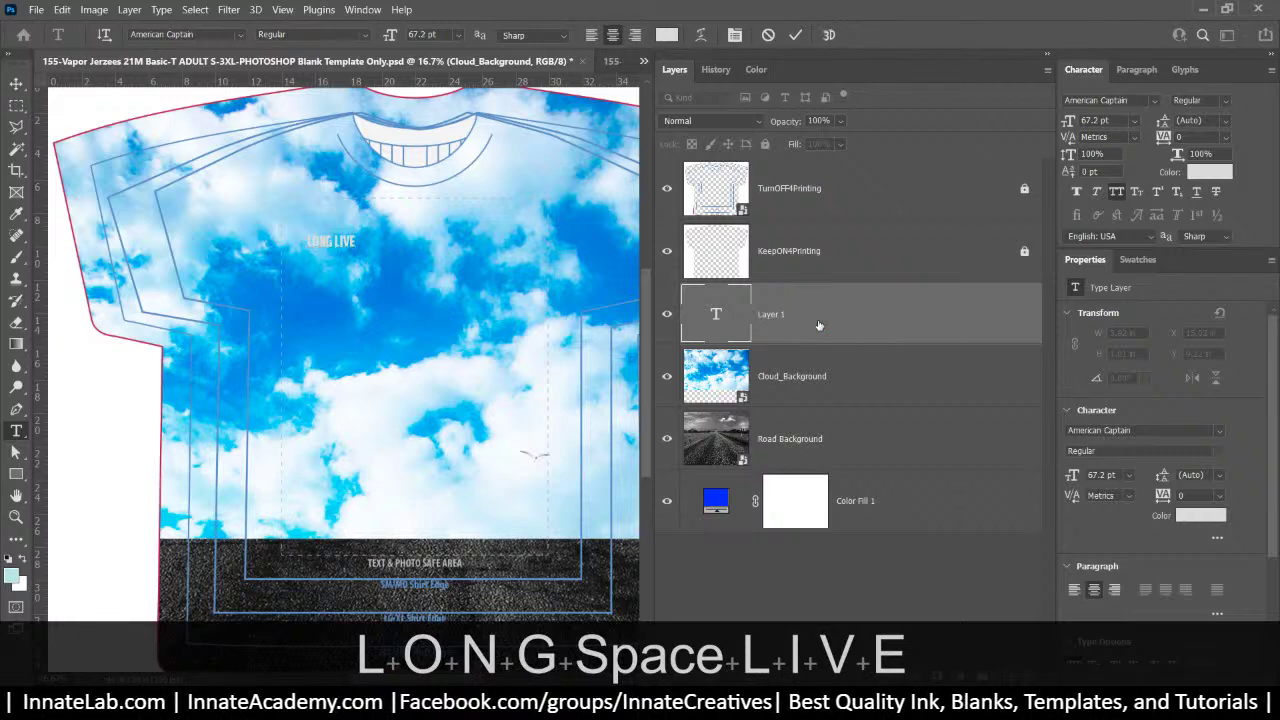
pyautogui.click(822, 321)
# Enlarge the LONG LIVE text to about 13.56 in wide on the upper chest, and undo the duplicate made lower on the shirt
pyautogui.click(18, 84)
pyautogui.hotkey('ctrl', 't')
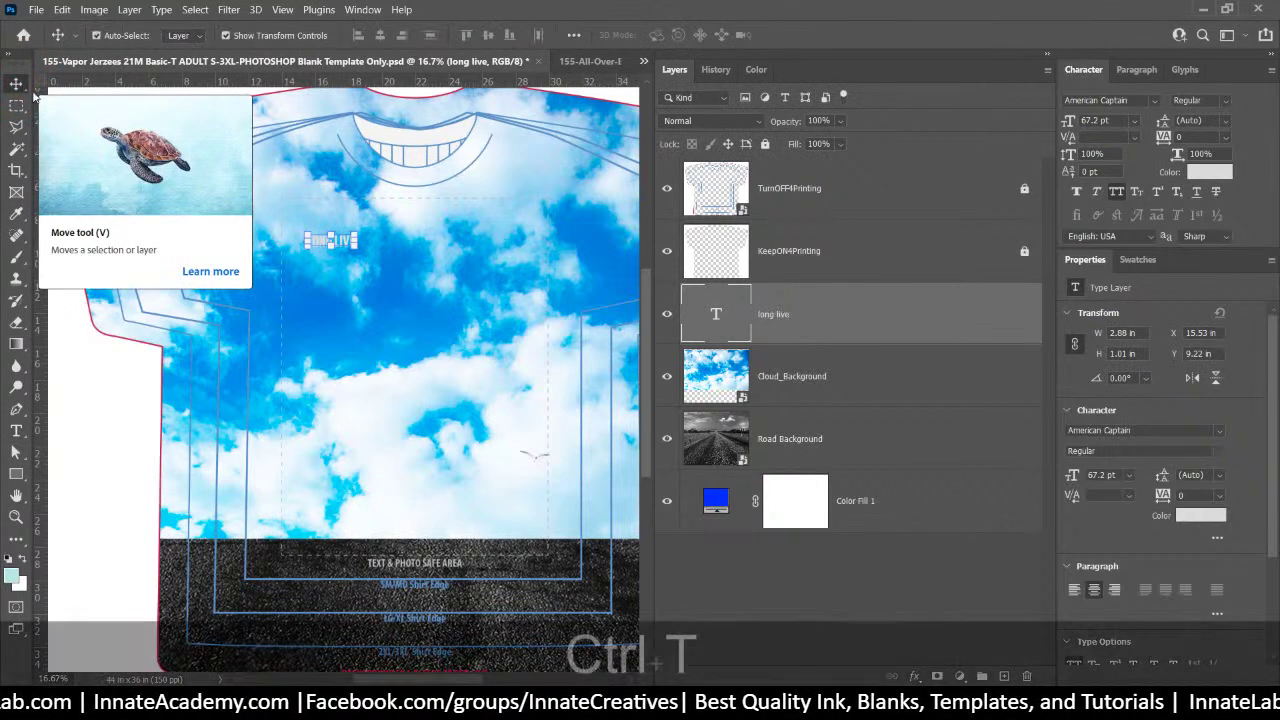
pyautogui.moveTo(381, 267); pyautogui.dragTo(520, 355)
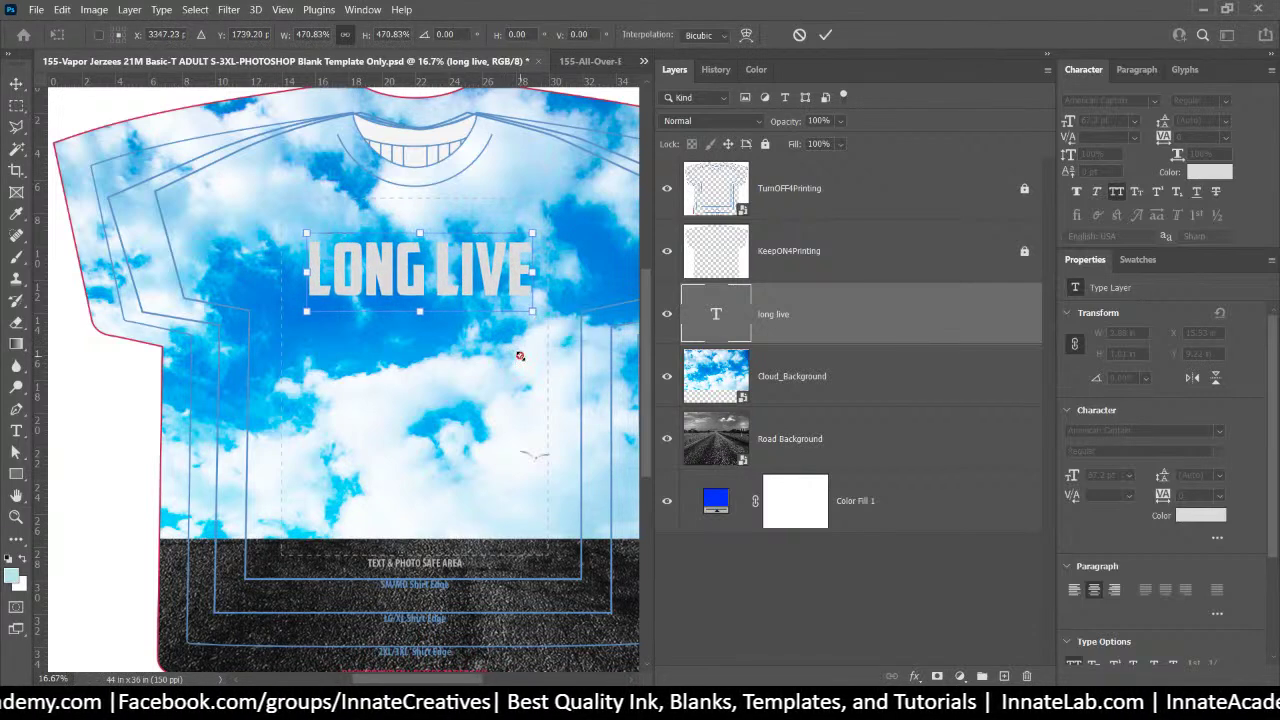
pyautogui.moveTo(466, 259); pyautogui.dragTo(480, 504)
pyautogui.press('Return')
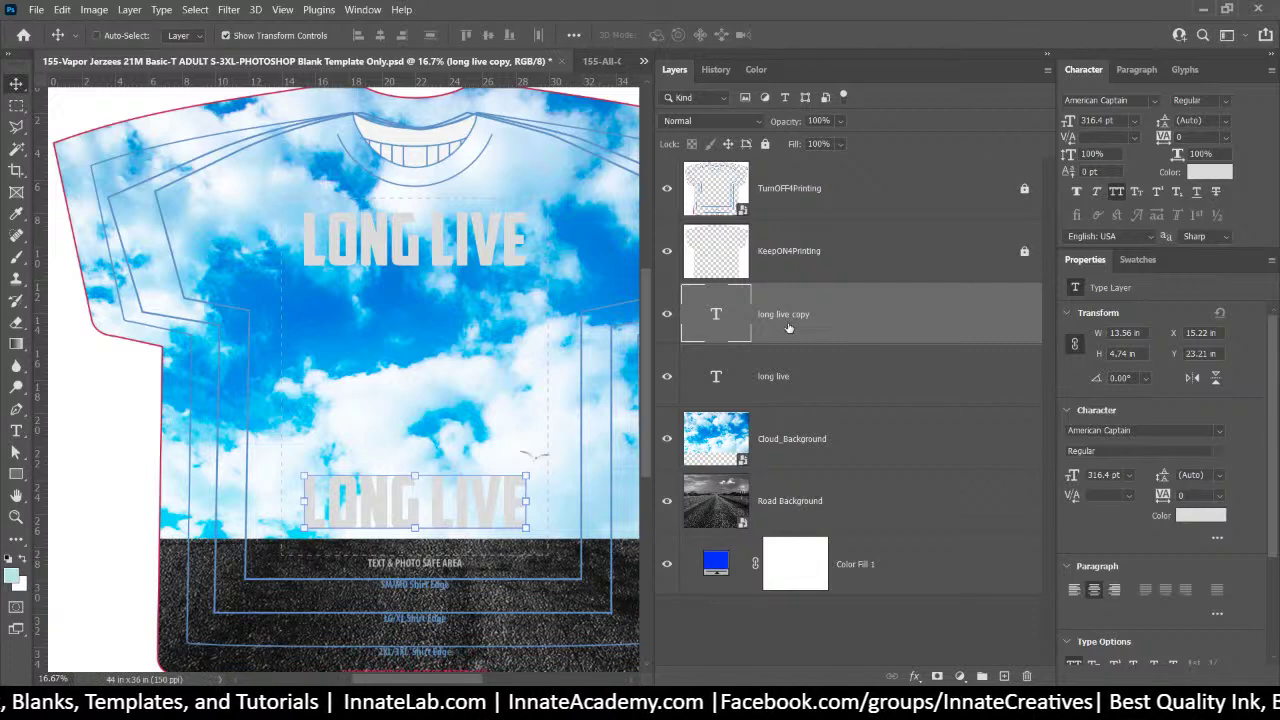
pyautogui.hotkey('ctrl', 'z')
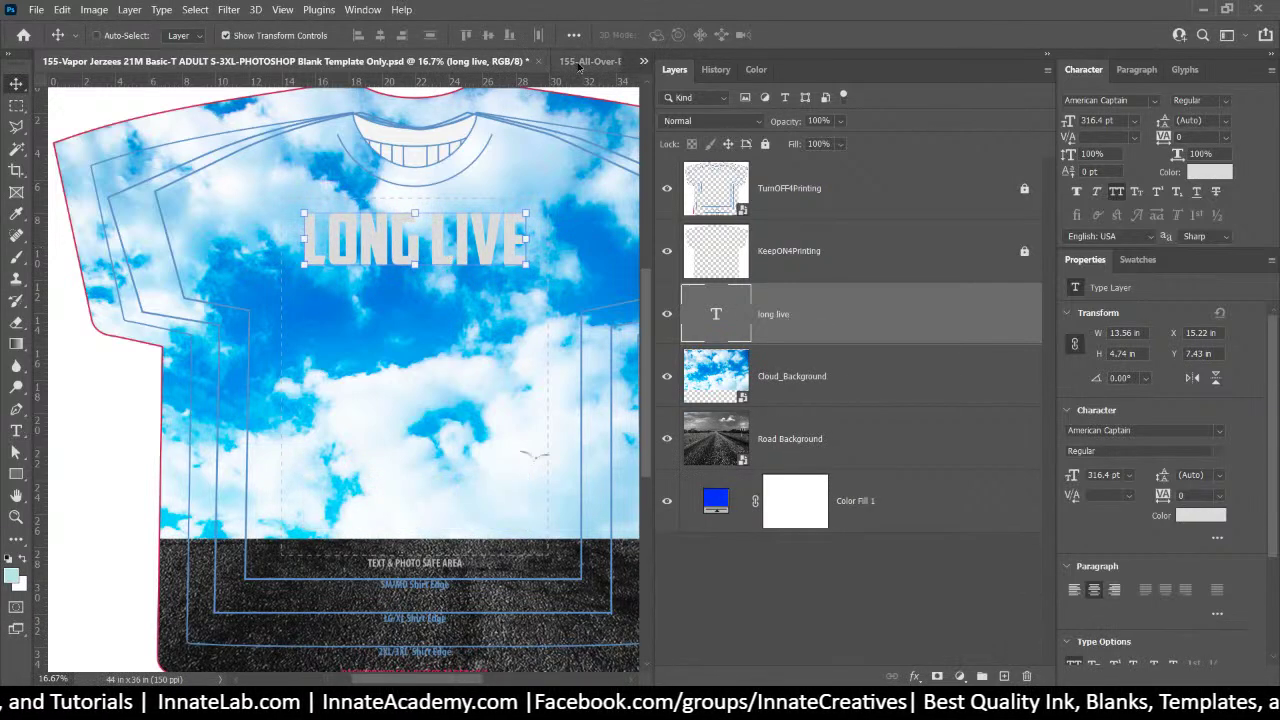
# Place the Wings 1 image from the Assets folder into the blank shirt template
pyautogui.click(578, 66)
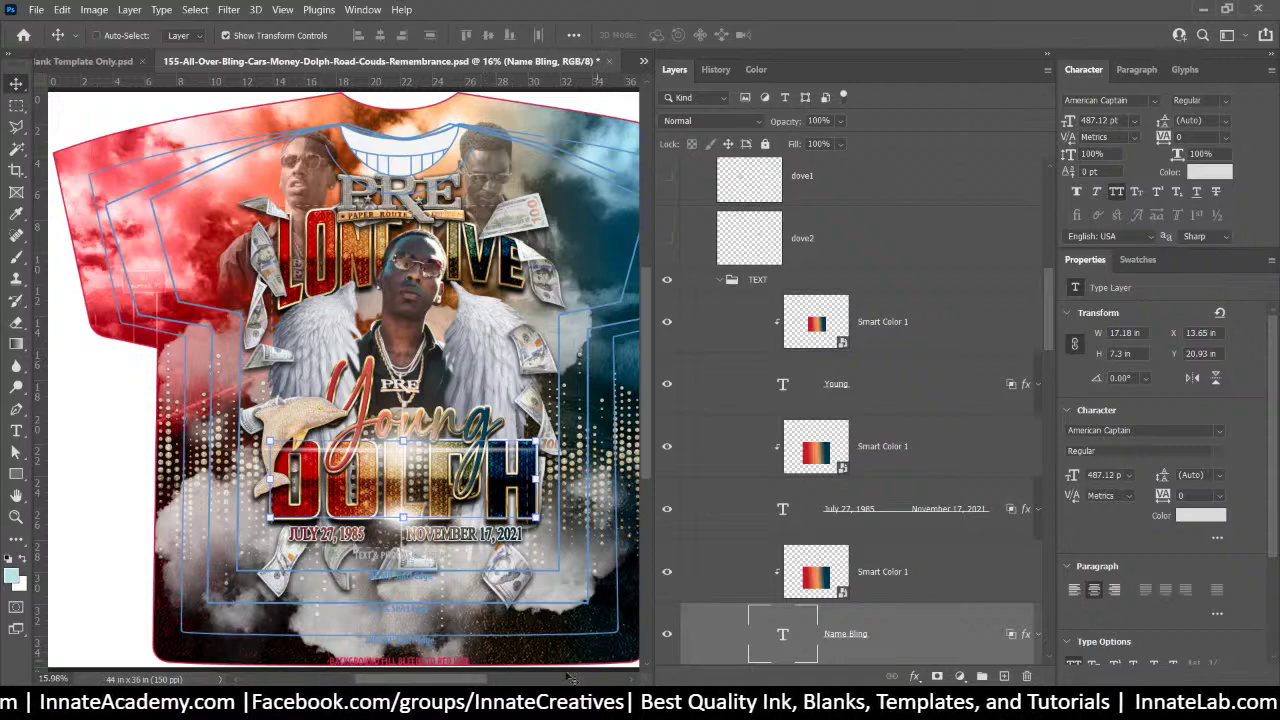
pyautogui.moveTo(567, 680)
pyautogui.click(813, 632)
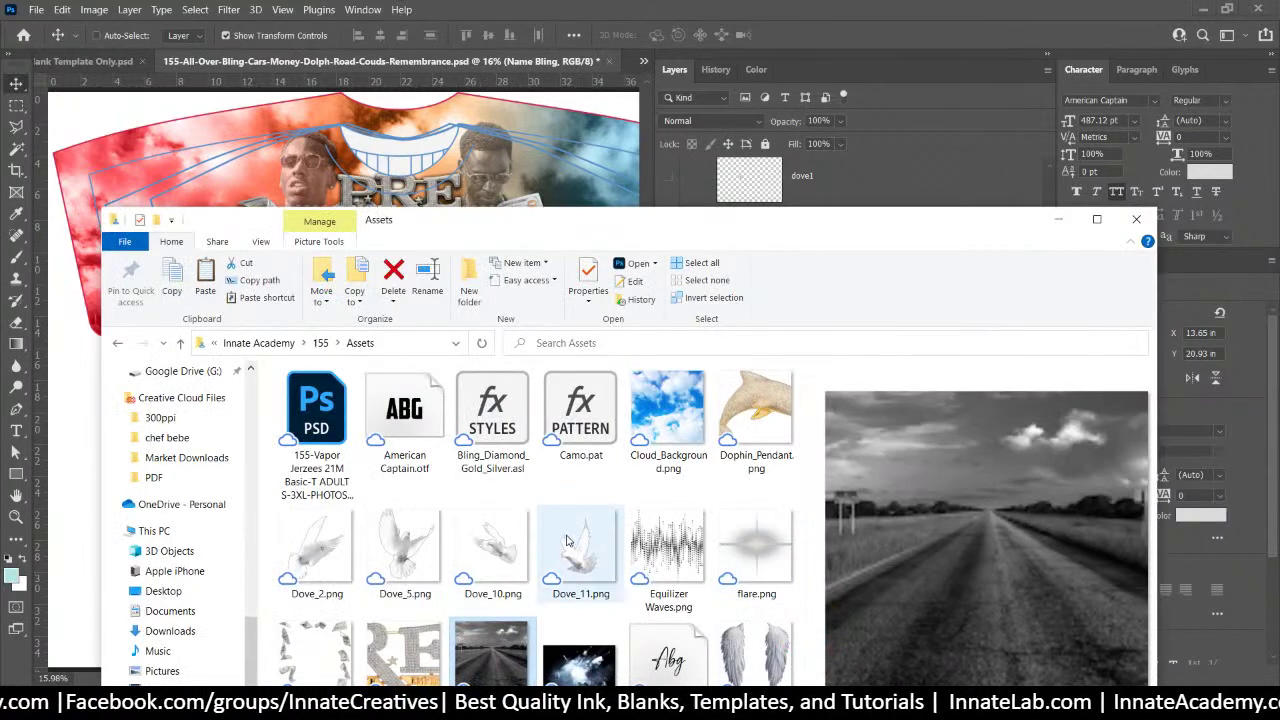
pyautogui.moveTo(757, 650); pyautogui.dragTo(278, 165)
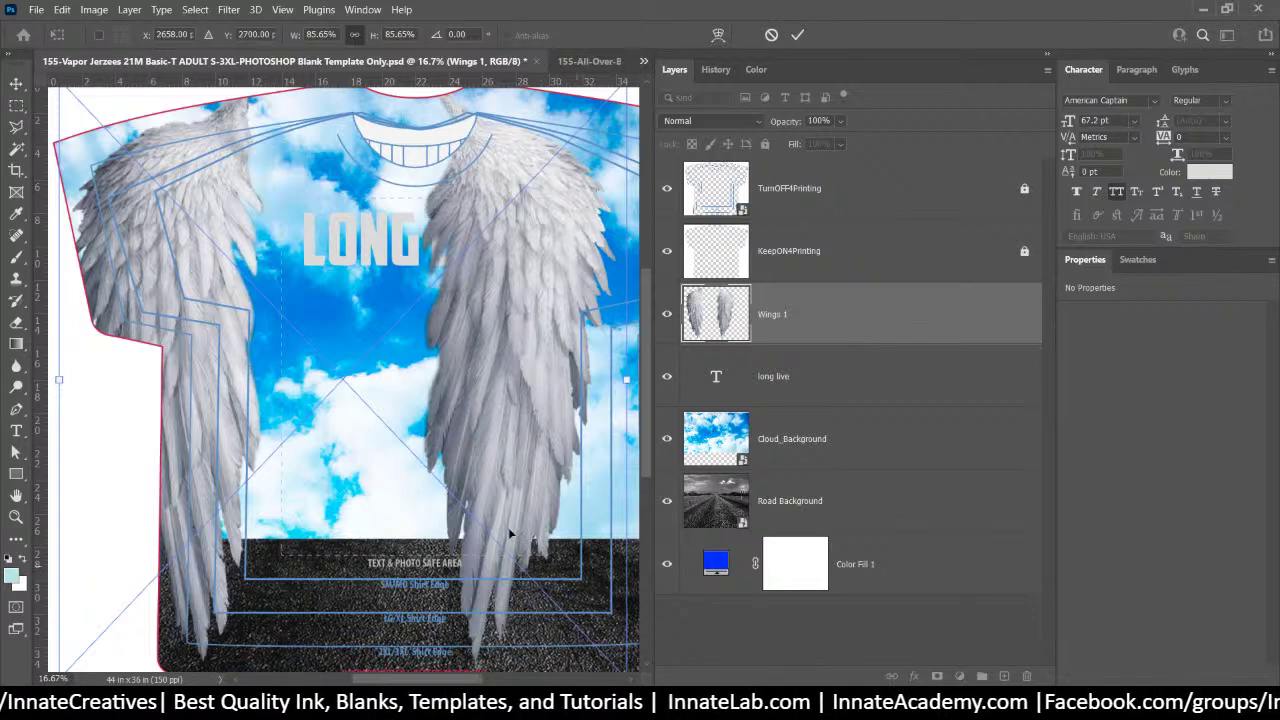
# Scale the wings to about 43%, centre them on the shirt just beneath the LONG LIVE text, and commit the placement
pyautogui.hotkey('ctrl', '-')
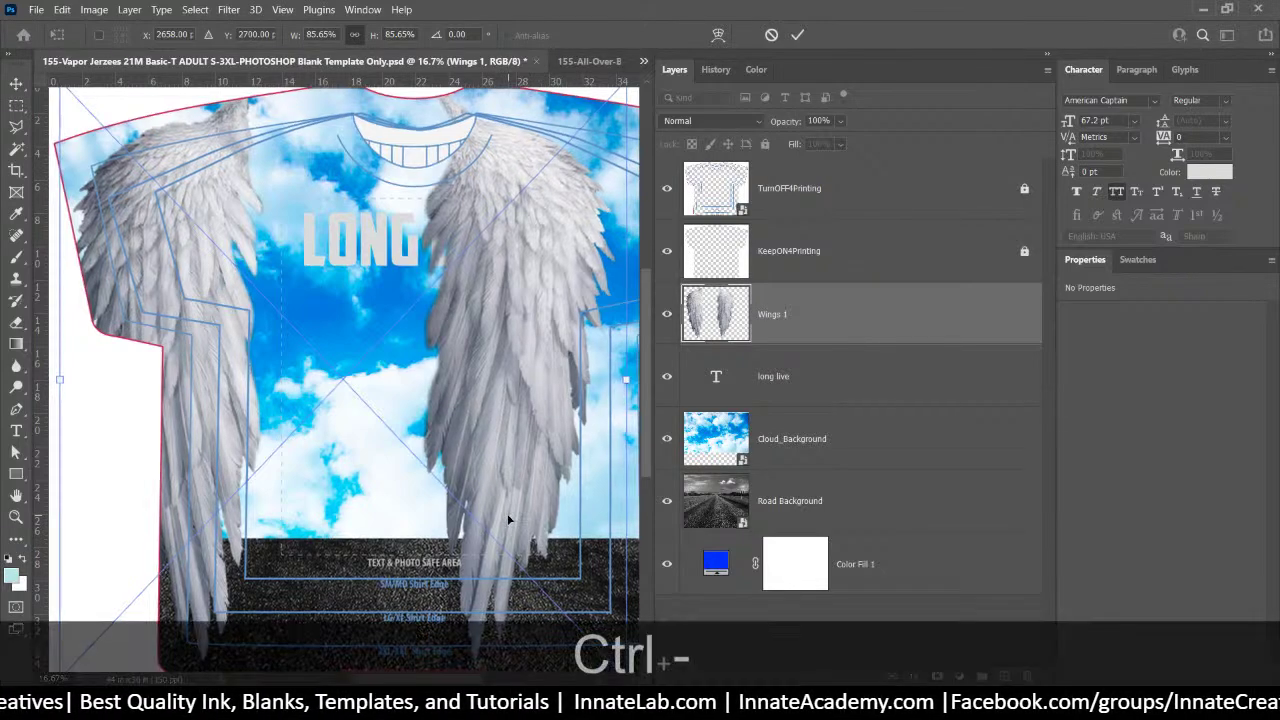
pyautogui.moveTo(78, 157); pyautogui.dragTo(214, 251)
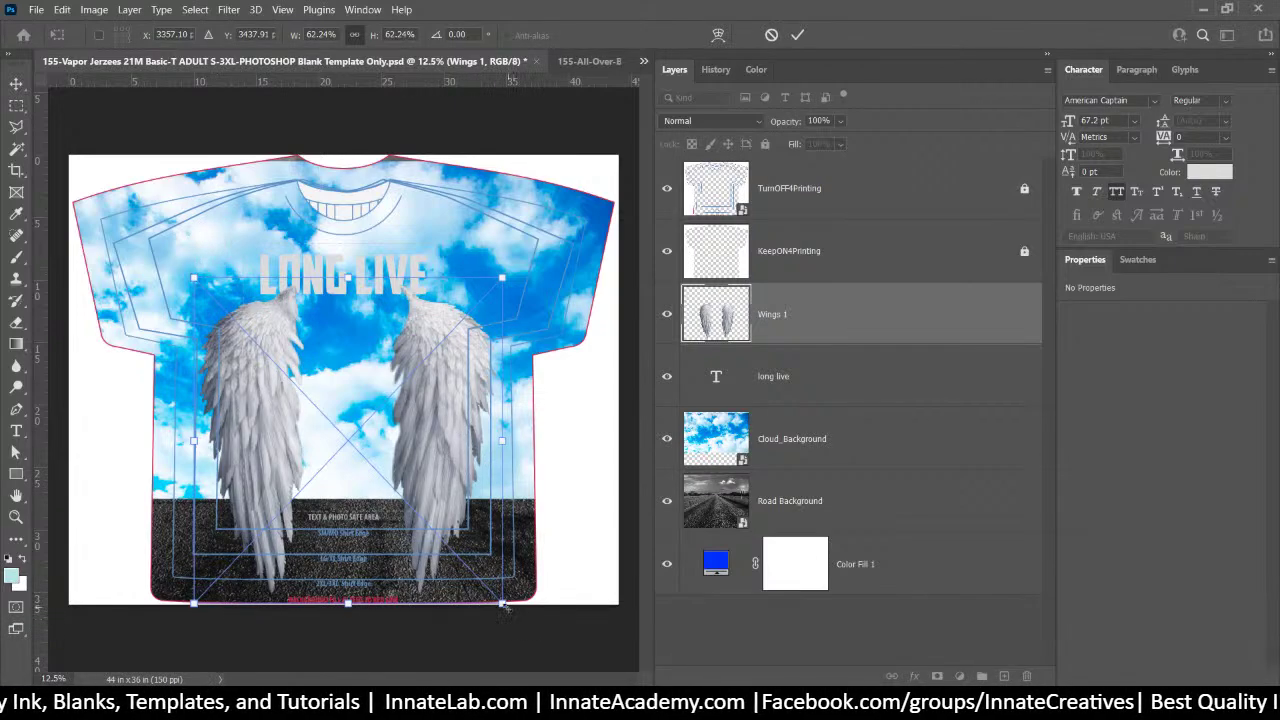
pyautogui.moveTo(505, 608); pyautogui.dragTo(438, 536)
pyautogui.moveTo(390, 421); pyautogui.dragTo(414, 391)
pyautogui.moveTo(467, 510); pyautogui.dragTo(436, 490)
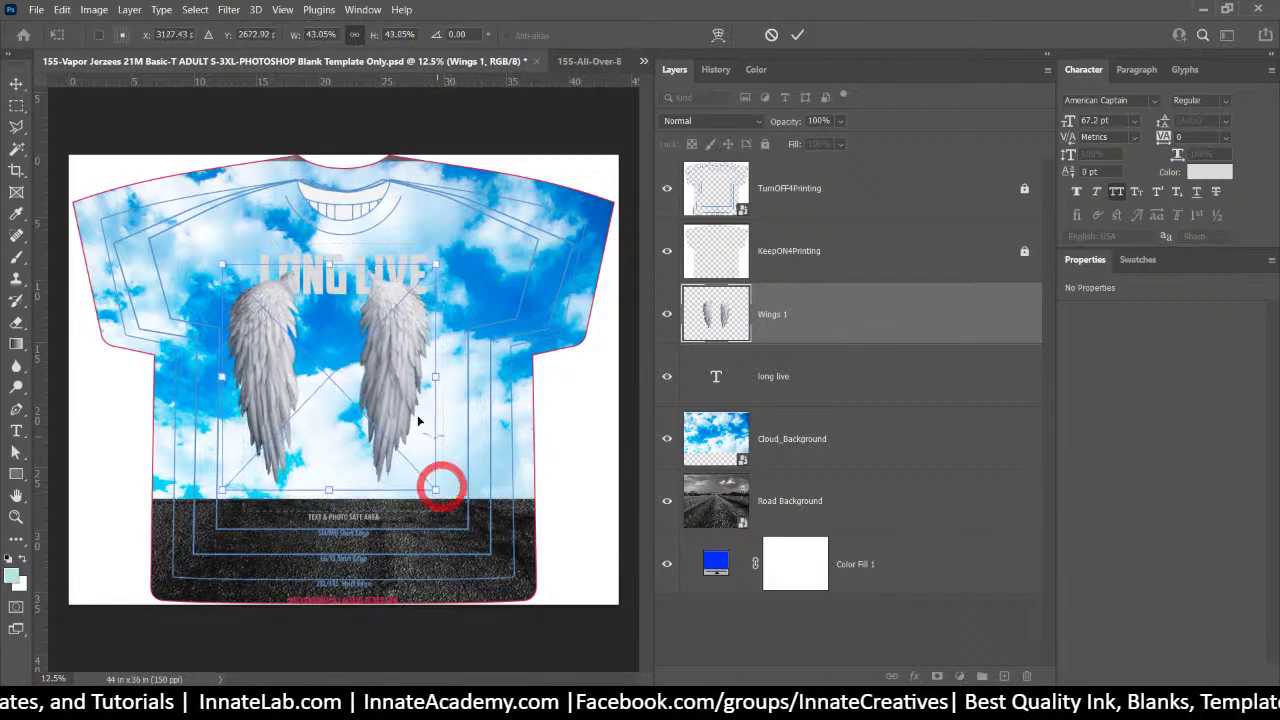
pyautogui.moveTo(414, 399); pyautogui.dragTo(428, 408)
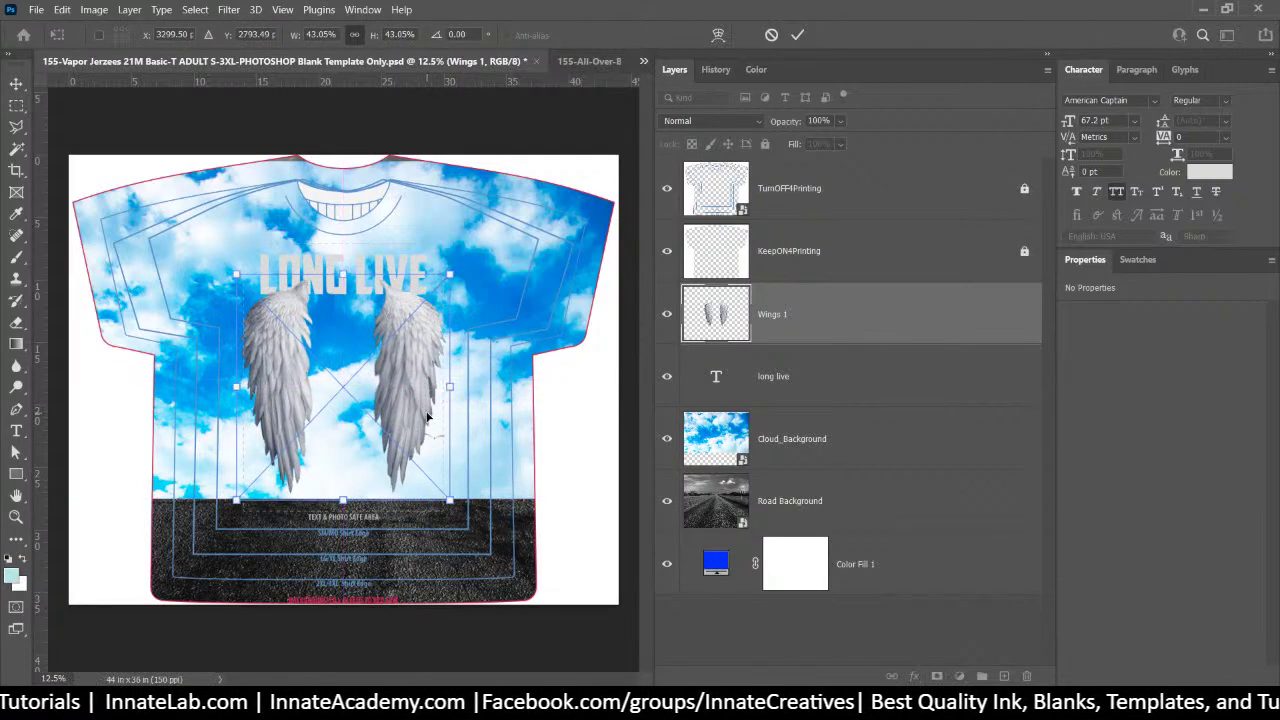
pyautogui.press('Return')
# Switch to the finished design, bring up the Assets folder window, and move it clear of the canvas
pyautogui.click(590, 61)
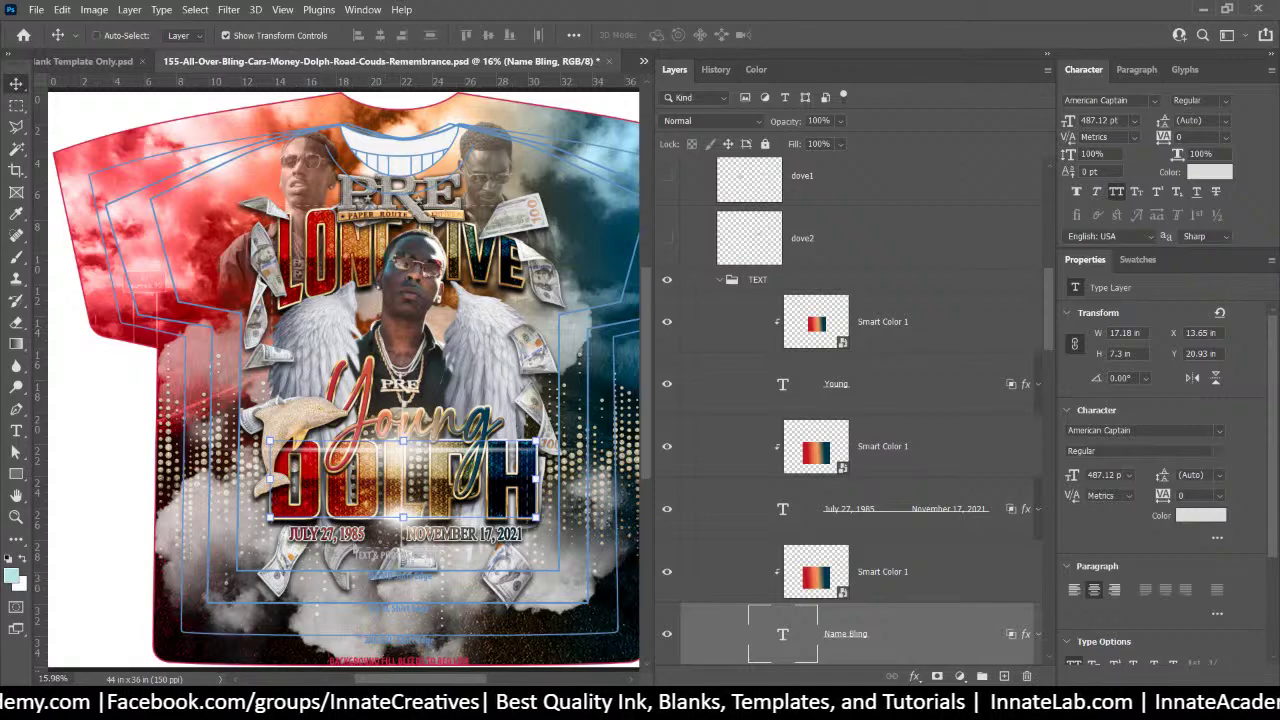
pyautogui.moveTo(555, 712)
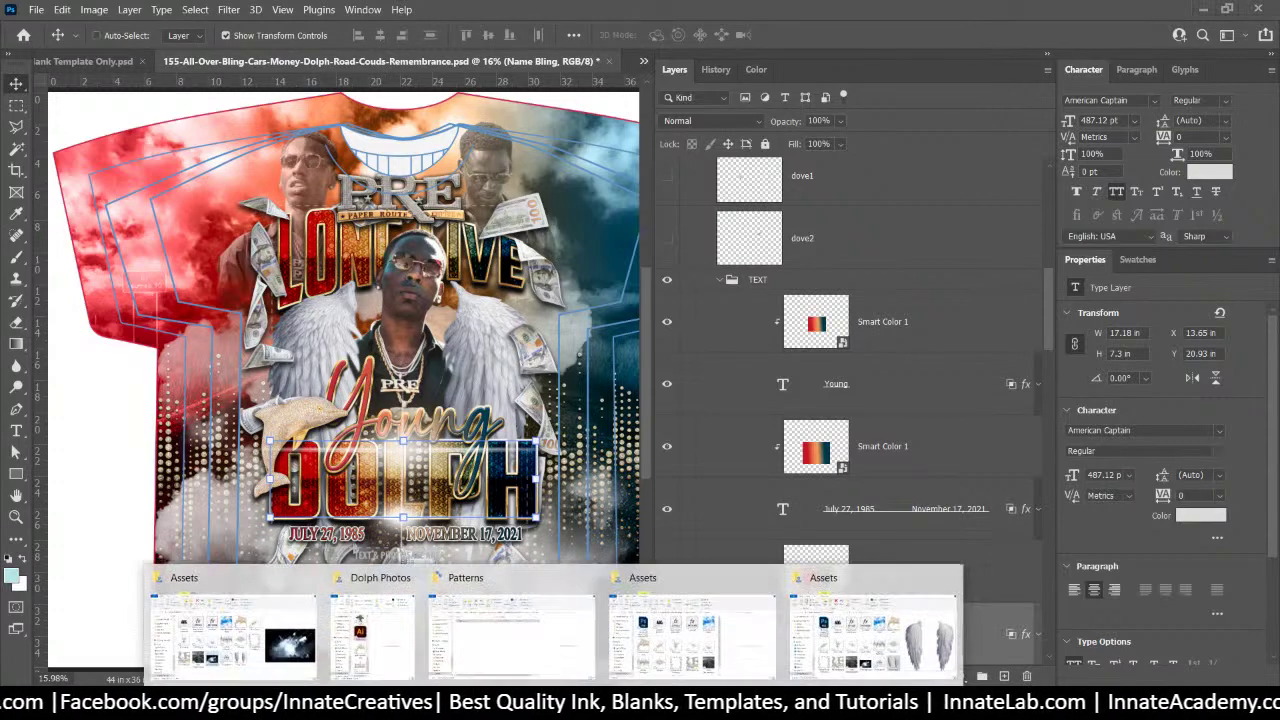
pyautogui.click(836, 640)
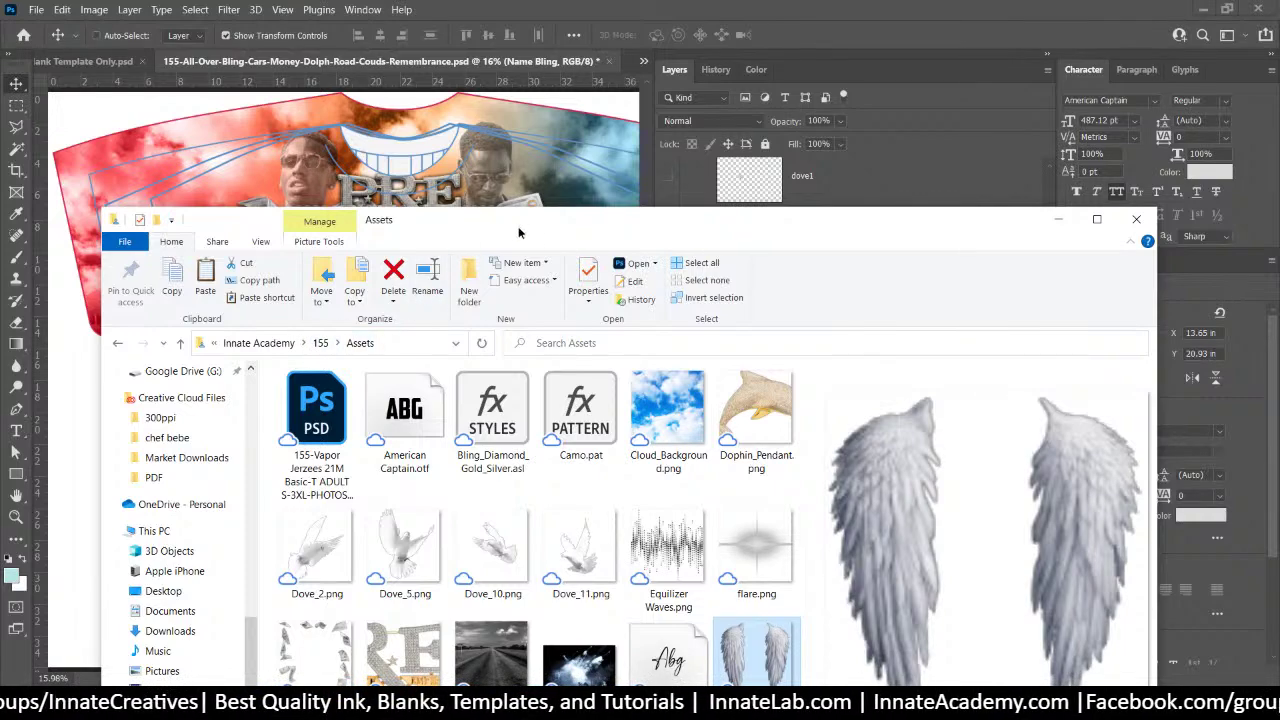
pyautogui.moveTo(518, 226); pyautogui.dragTo(420, 710)
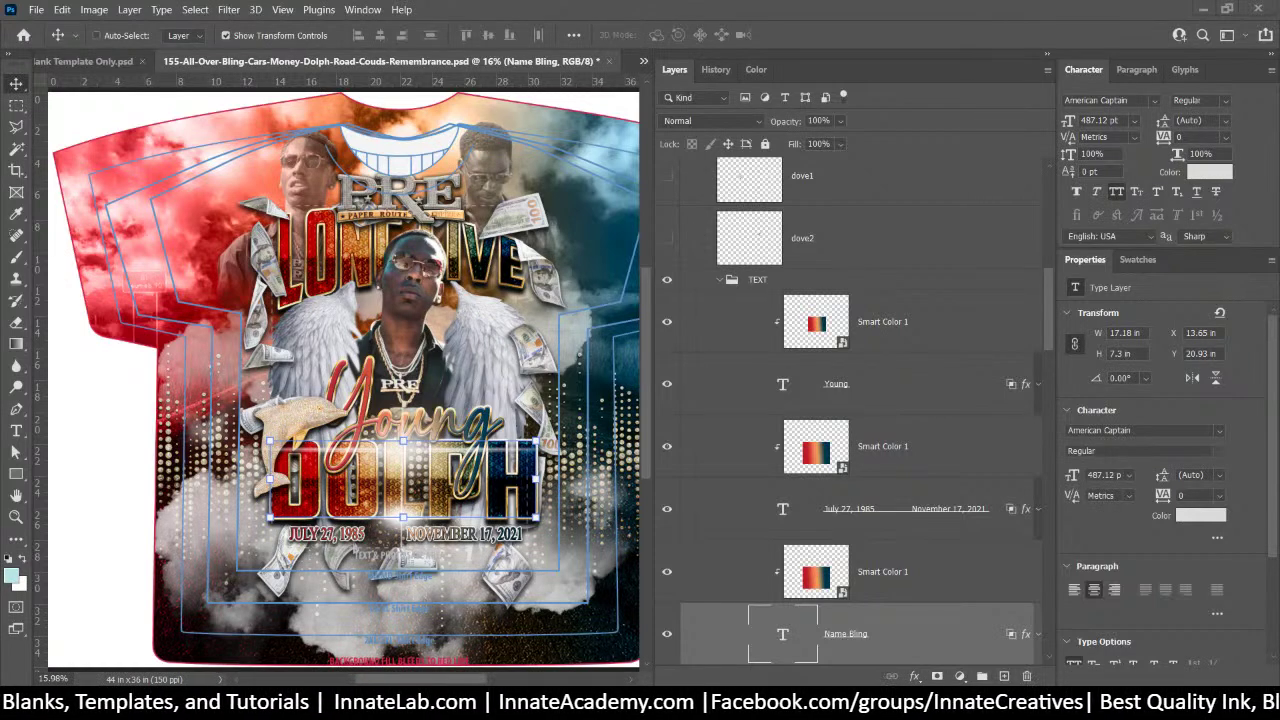
pyautogui.press('ctrl')
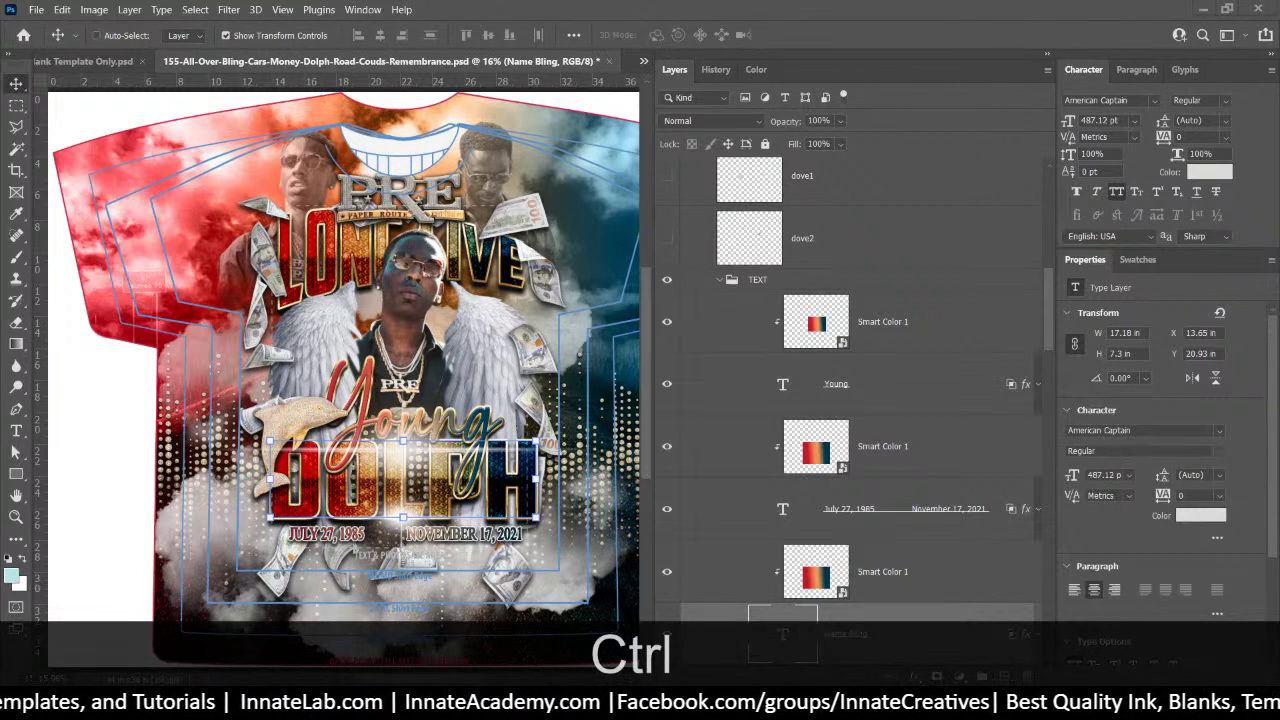
pyautogui.hotkey('ctrl', 'c')
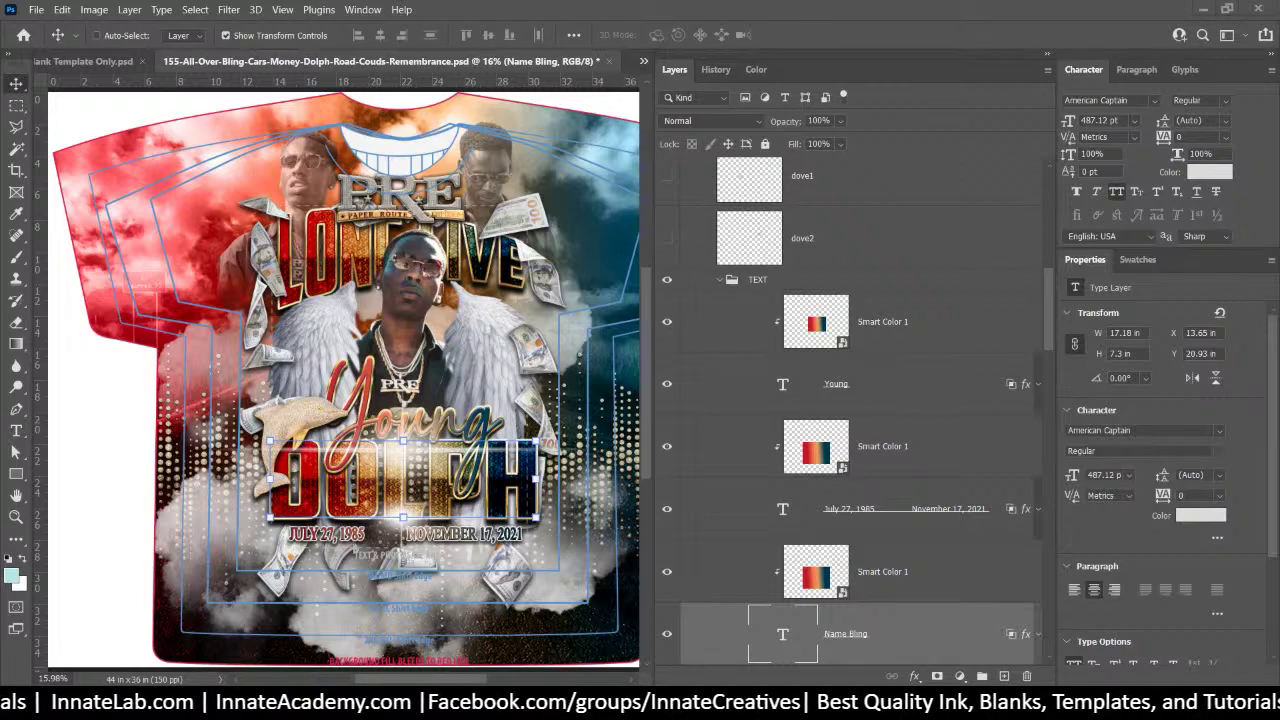
pyautogui.press('ctrl')
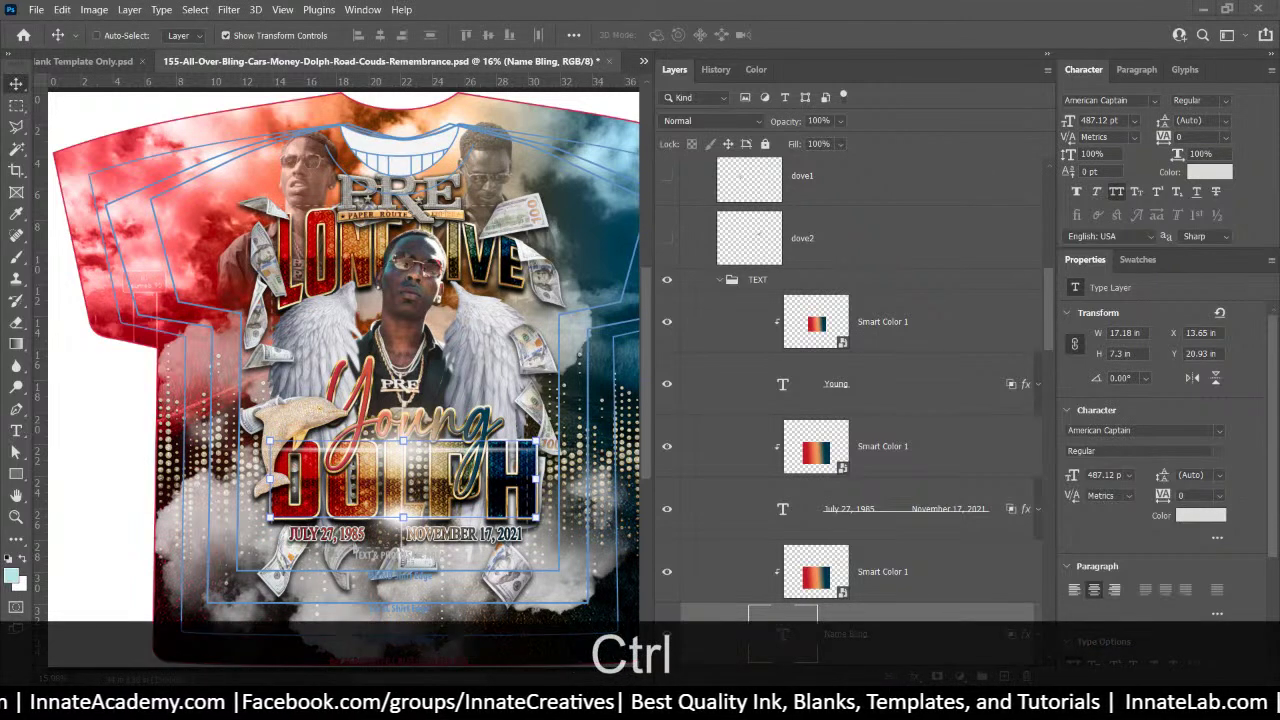
pyautogui.hotkey('ctrl', 'v')
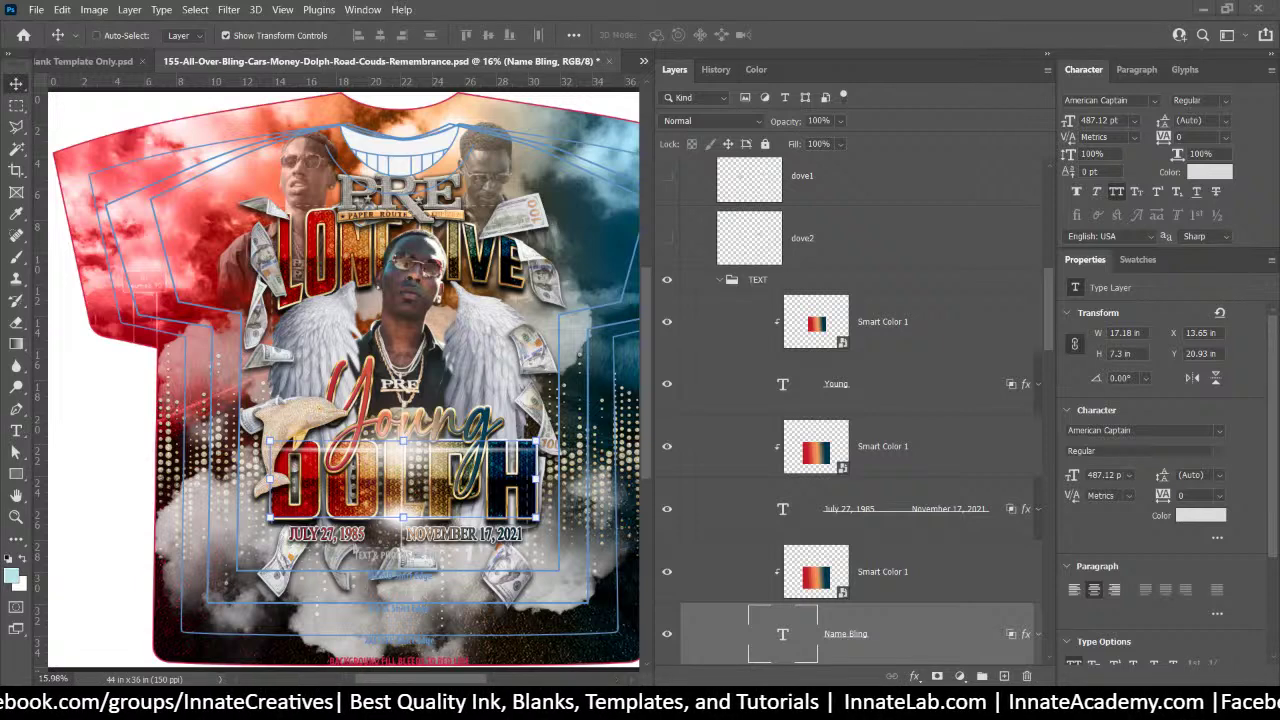
pyautogui.write('PHOTO')
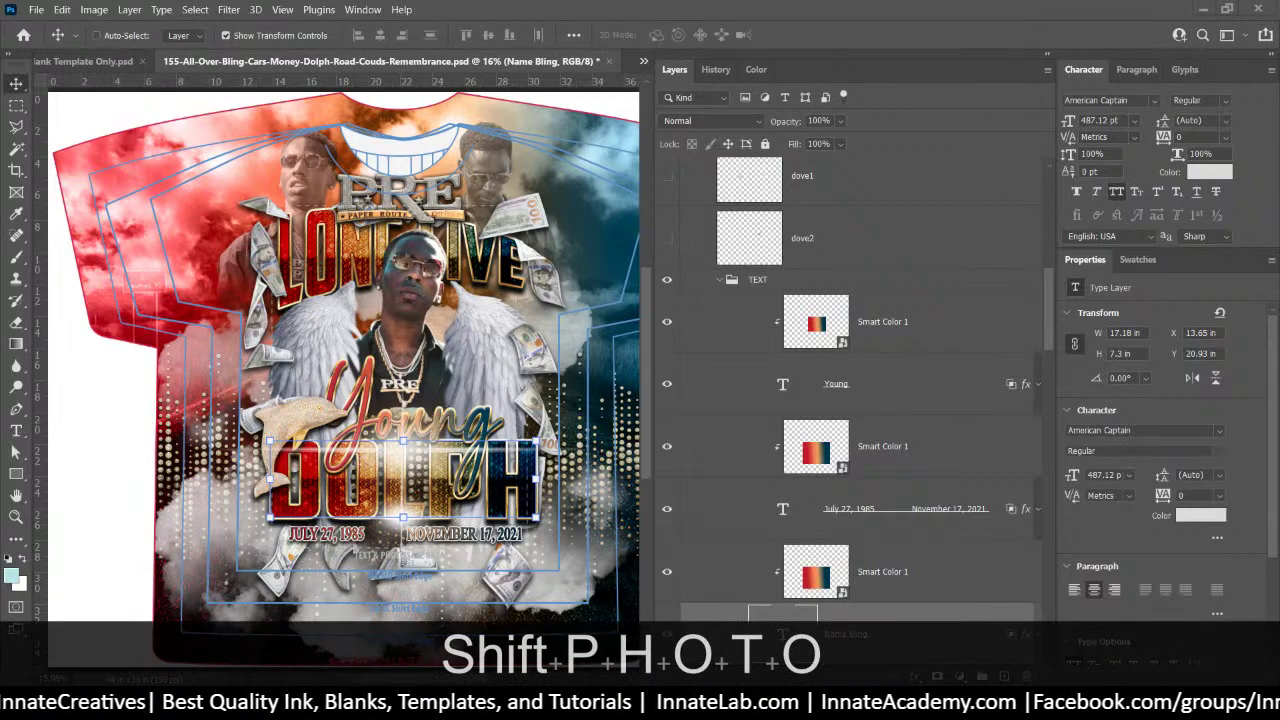
pyautogui.write('1')
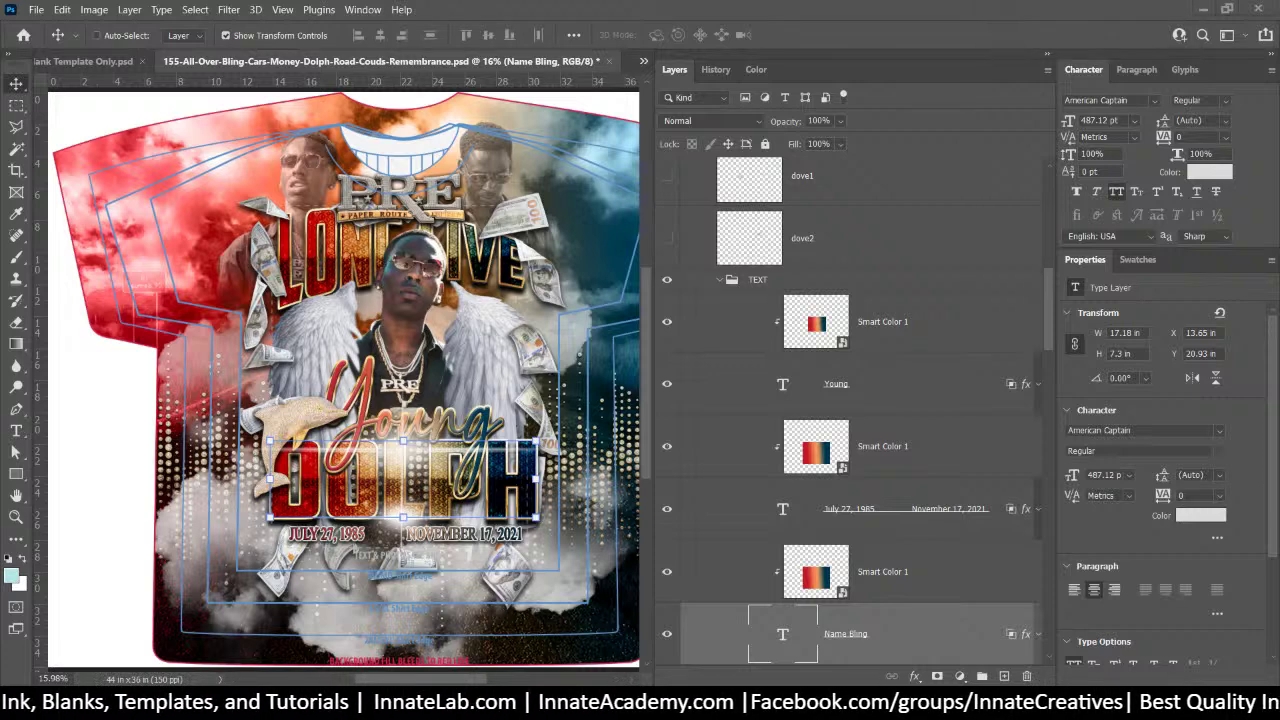
pyautogui.write('H')
pyautogui.press('BackSpace')
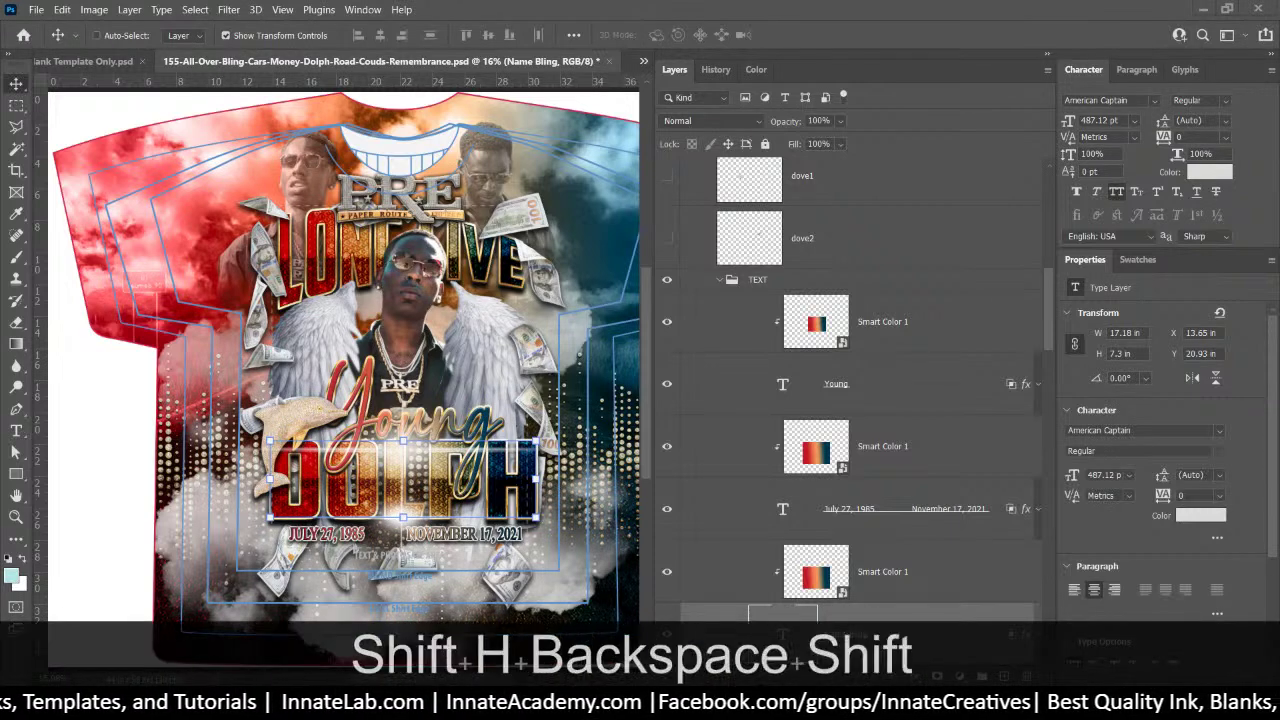
pyautogui.write('Photo2')
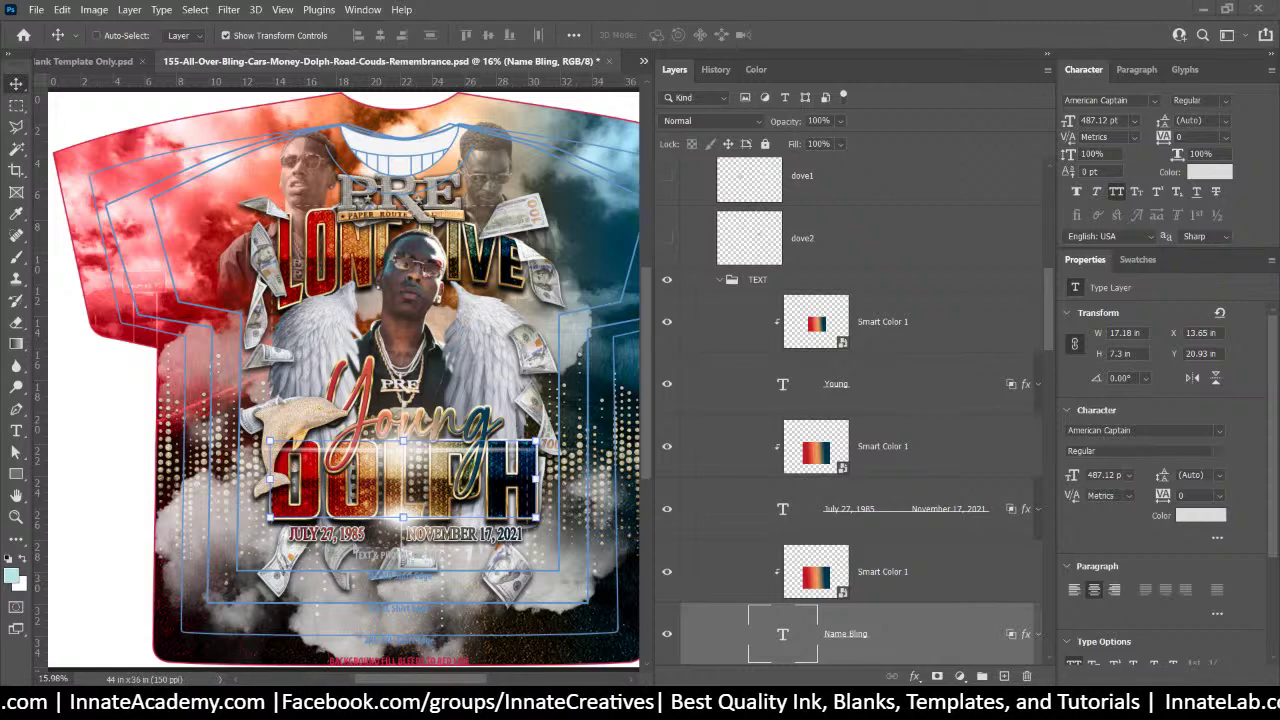
pyautogui.write('Photo')
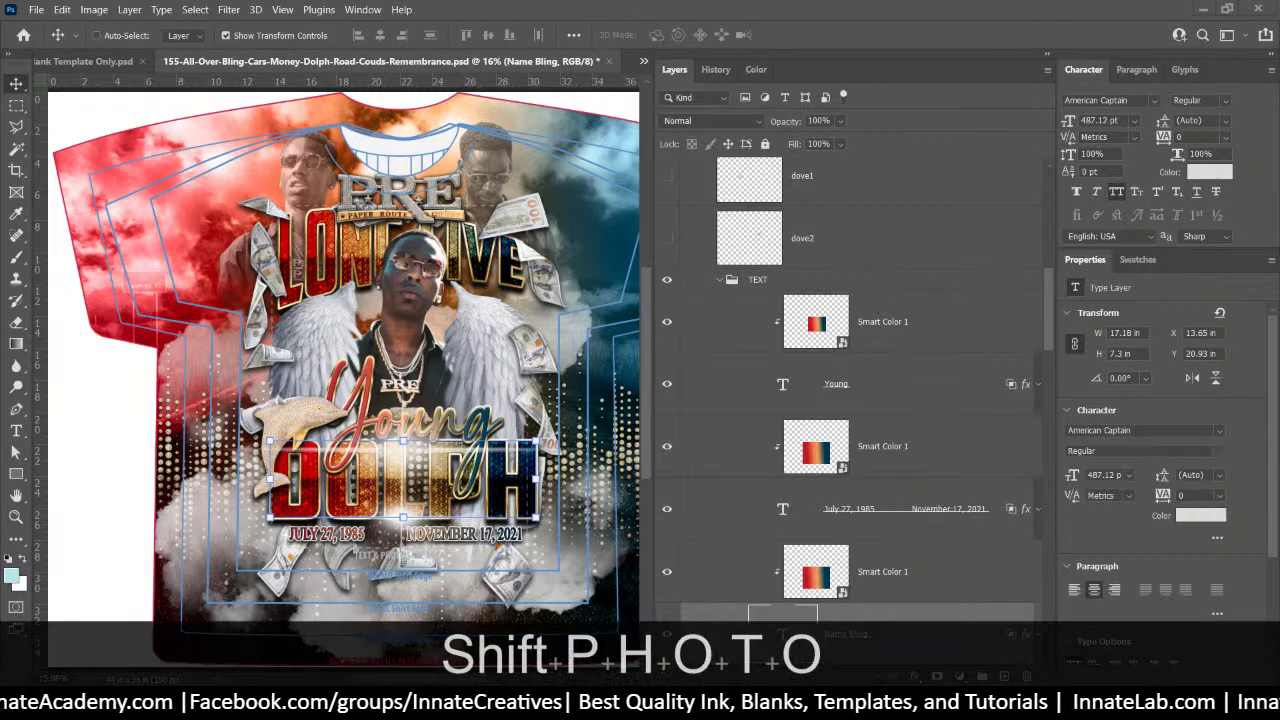
# Finish naming the third photo file Photo3 in the Assets folder
pyautogui.write('3')
pyautogui.press('Return')
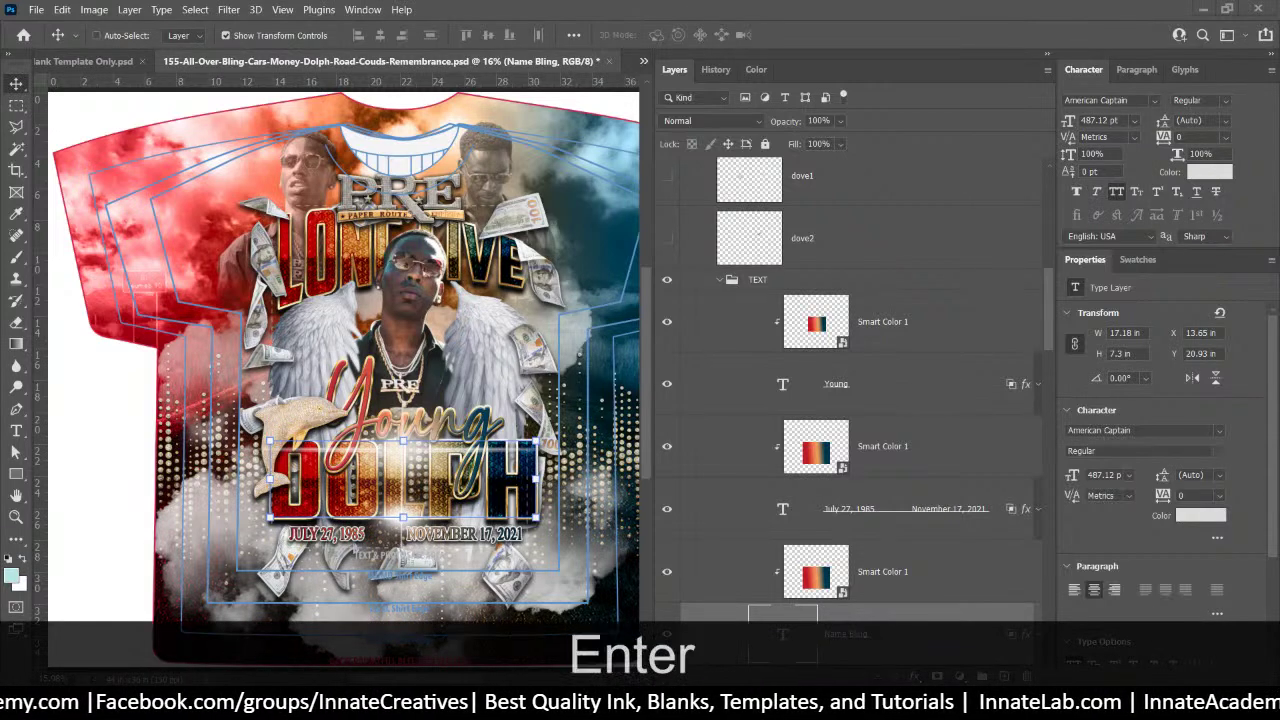
# Place the Photo1 image in the blank shirt template, scale it to about 124%, centre it between the wings, and commit the placement
pyautogui.click(90, 61)
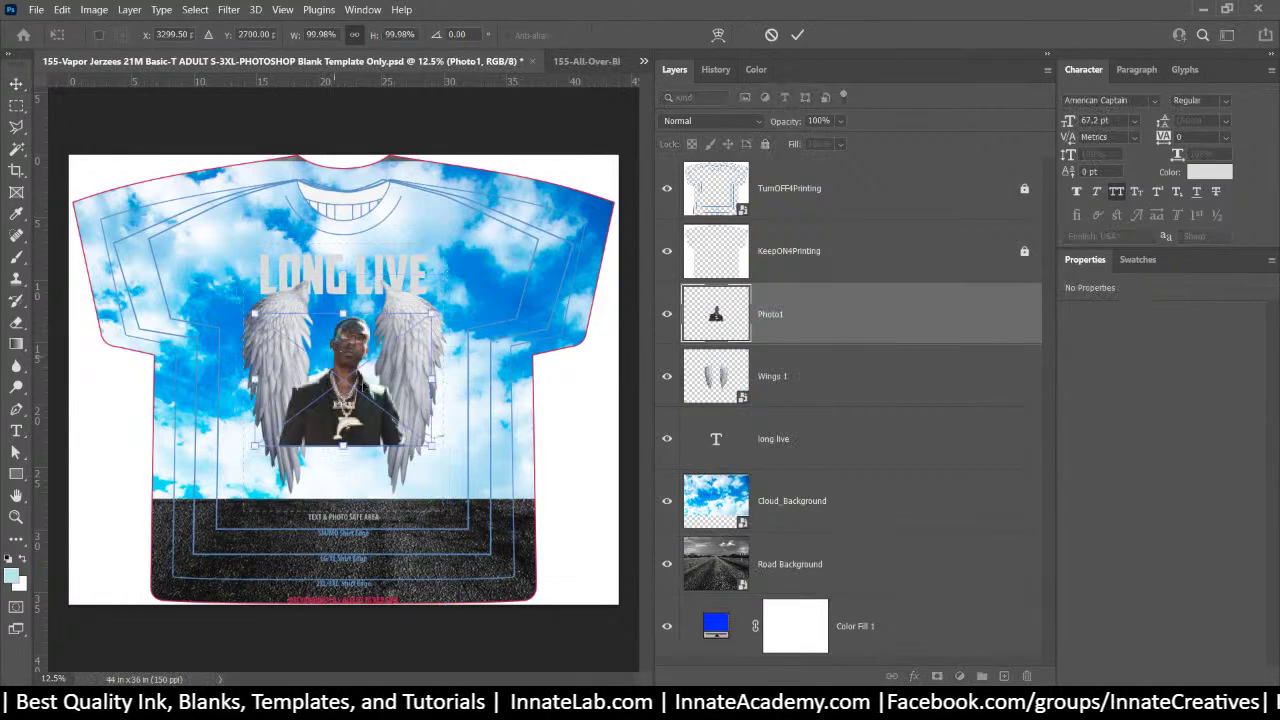
pyautogui.moveTo(431, 314); pyautogui.dragTo(497, 264)
pyautogui.moveTo(391, 365); pyautogui.dragTo(340, 372)
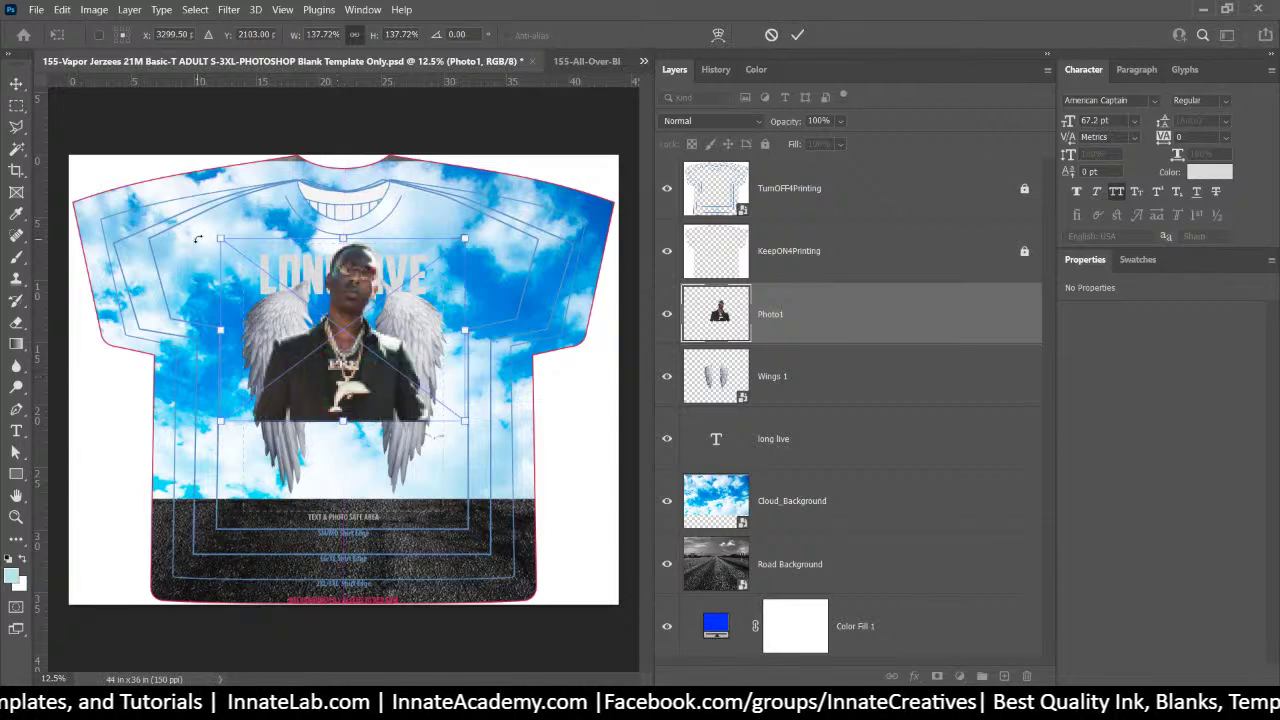
pyautogui.moveTo(220, 238); pyautogui.dragTo(246, 256)
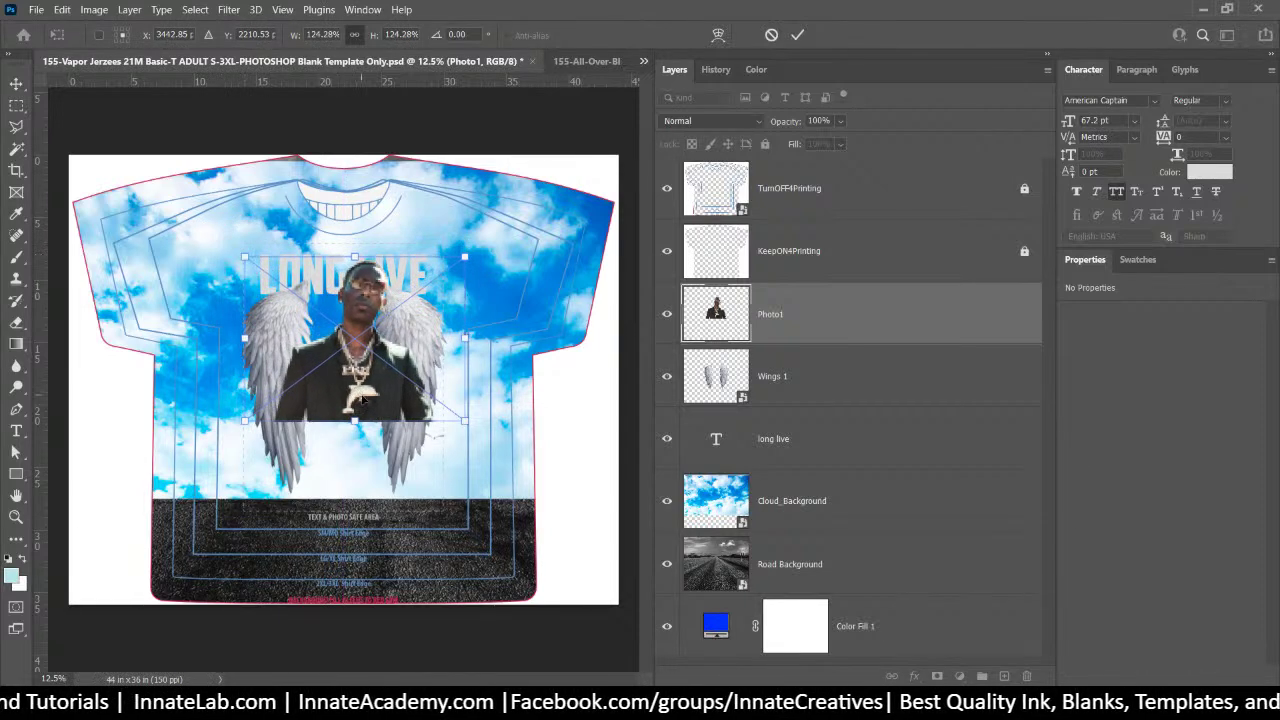
pyautogui.moveTo(366, 400); pyautogui.dragTo(359, 398)
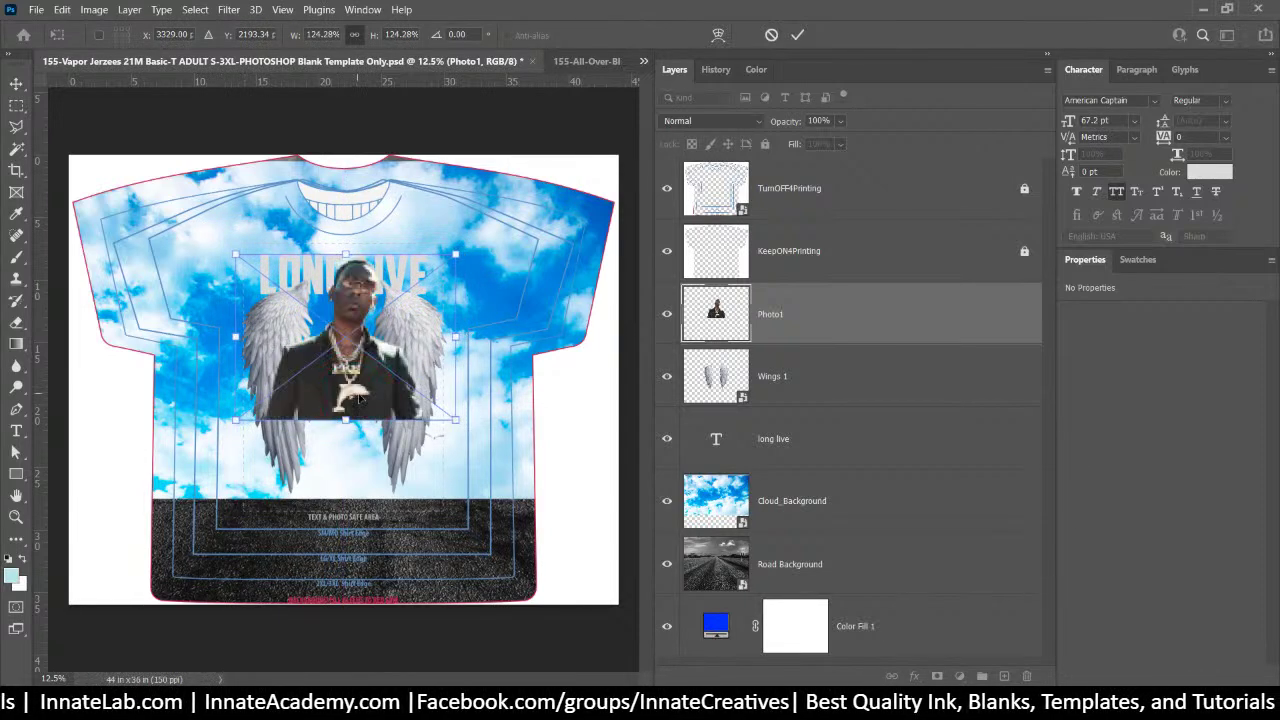
pyautogui.press('Return')
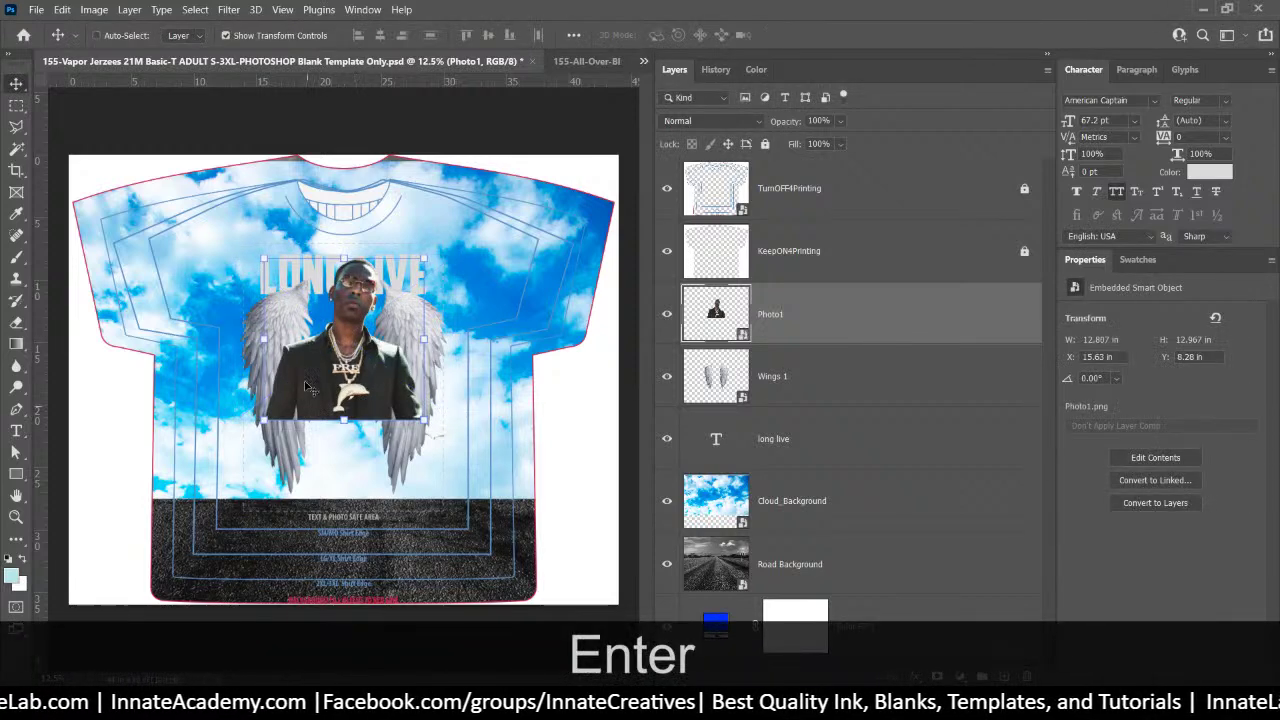
# Move the Wings 1 layer above Photo1 so the wings overlap the shoulders
pyautogui.click(813, 378)
pyautogui.moveTo(813, 378); pyautogui.dragTo(805, 303)
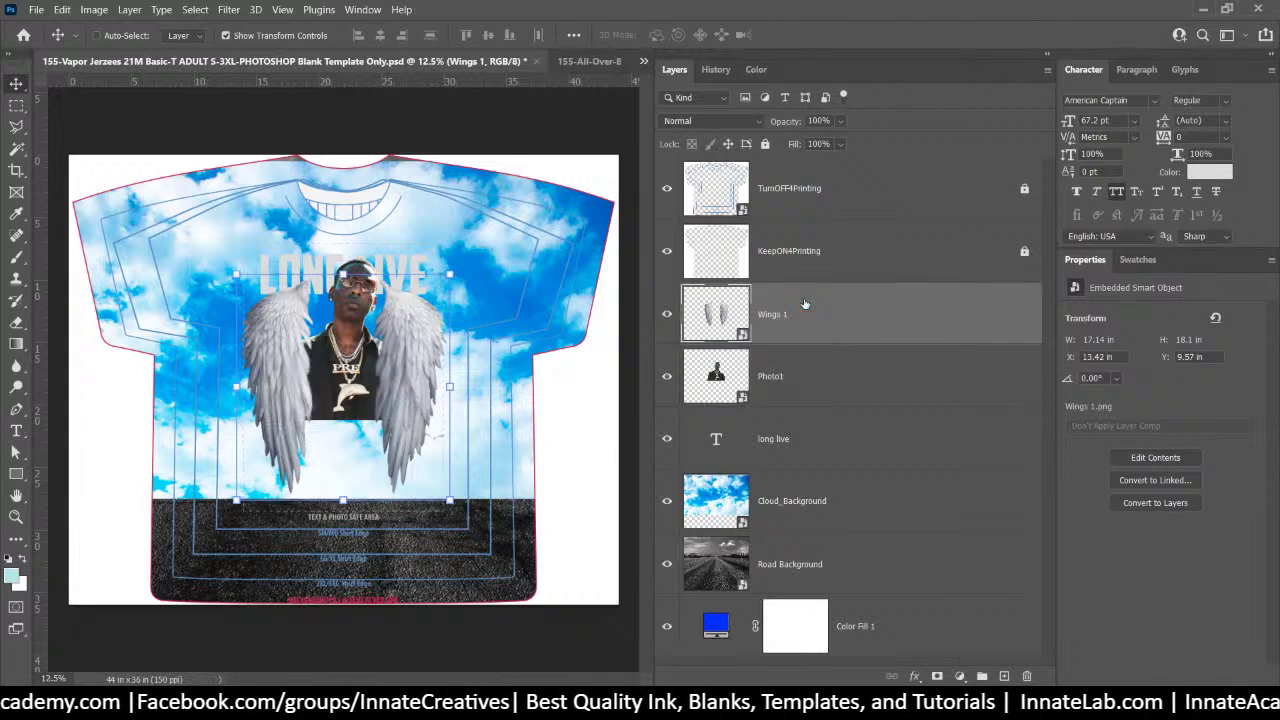
# Add a layer mask to Photo1 and fade its lower edge with a soft black brush, hiding the wings while painting
pyautogui.click(667, 314)
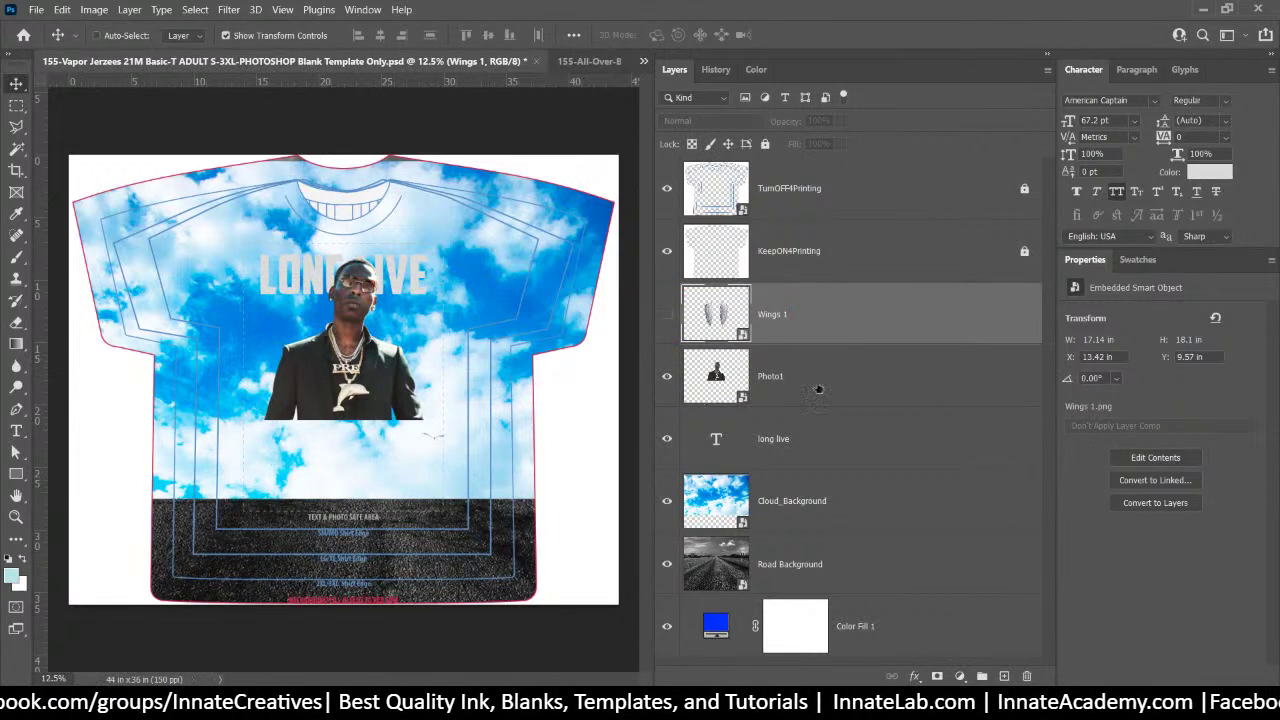
pyautogui.keyDown('ctrl'); pyautogui.click(362, 410); pyautogui.keyUp('ctrl')
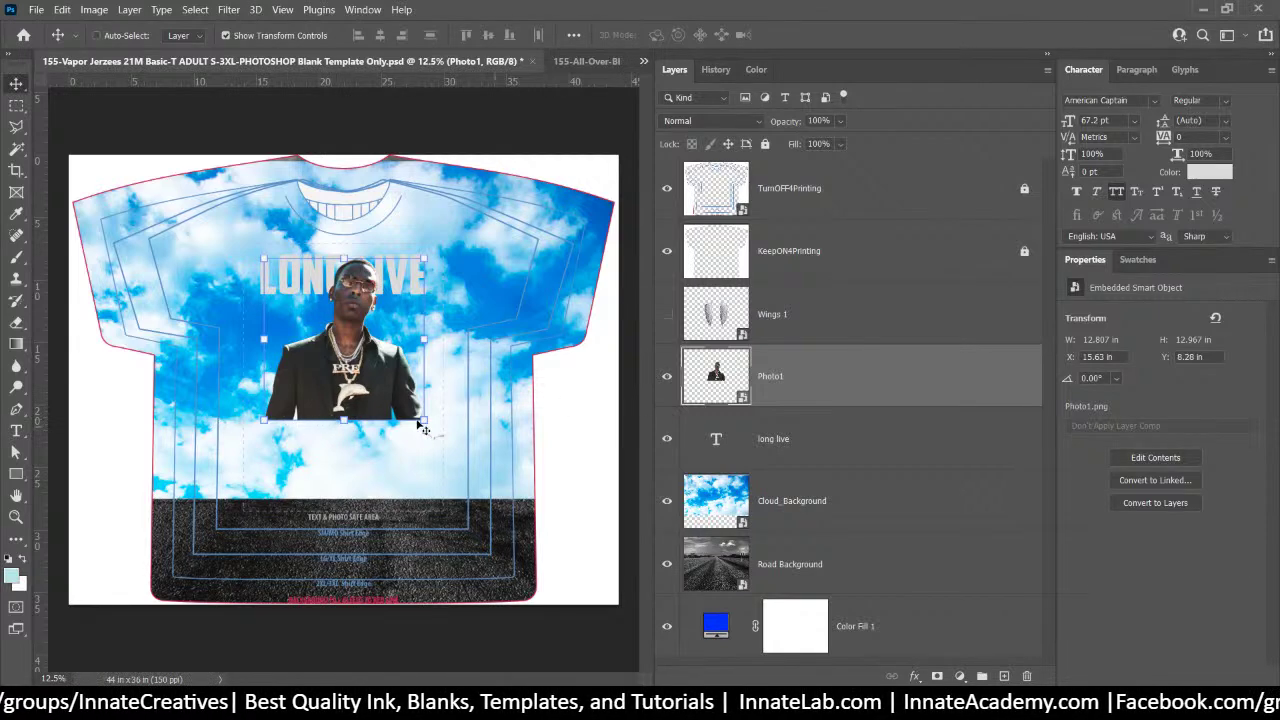
pyautogui.click(937, 676)
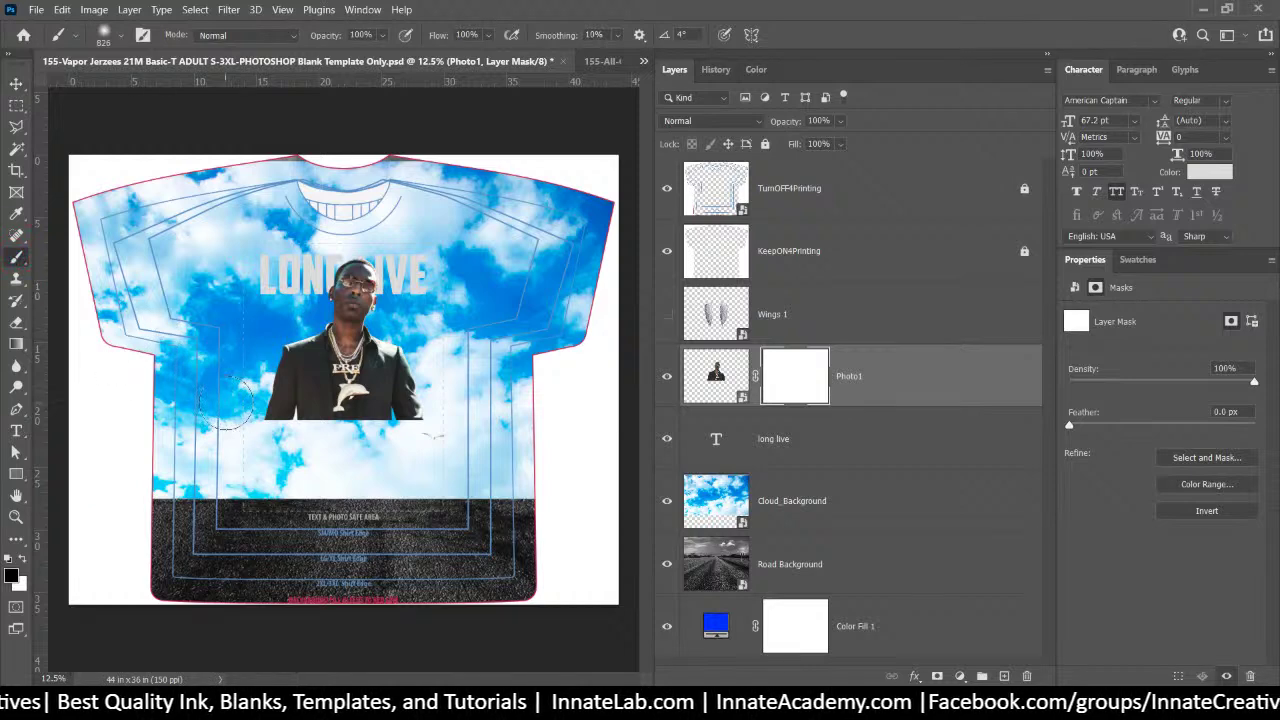
pyautogui.moveTo(250, 424)
pyautogui.mouseDown()
pyautogui.moveTo(358, 444)
pyautogui.moveTo(469, 432)
pyautogui.moveTo(225, 425)
pyautogui.mouseUp()
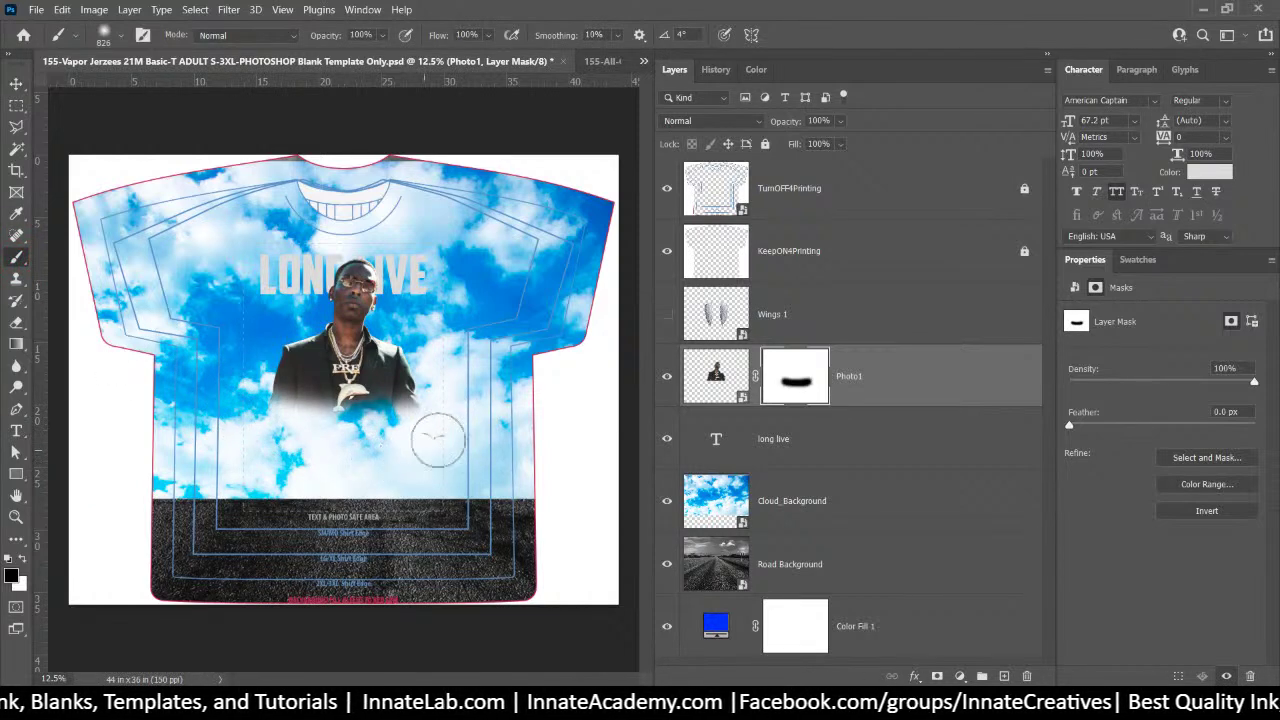
pyautogui.moveTo(445, 432); pyautogui.dragTo(457, 402)
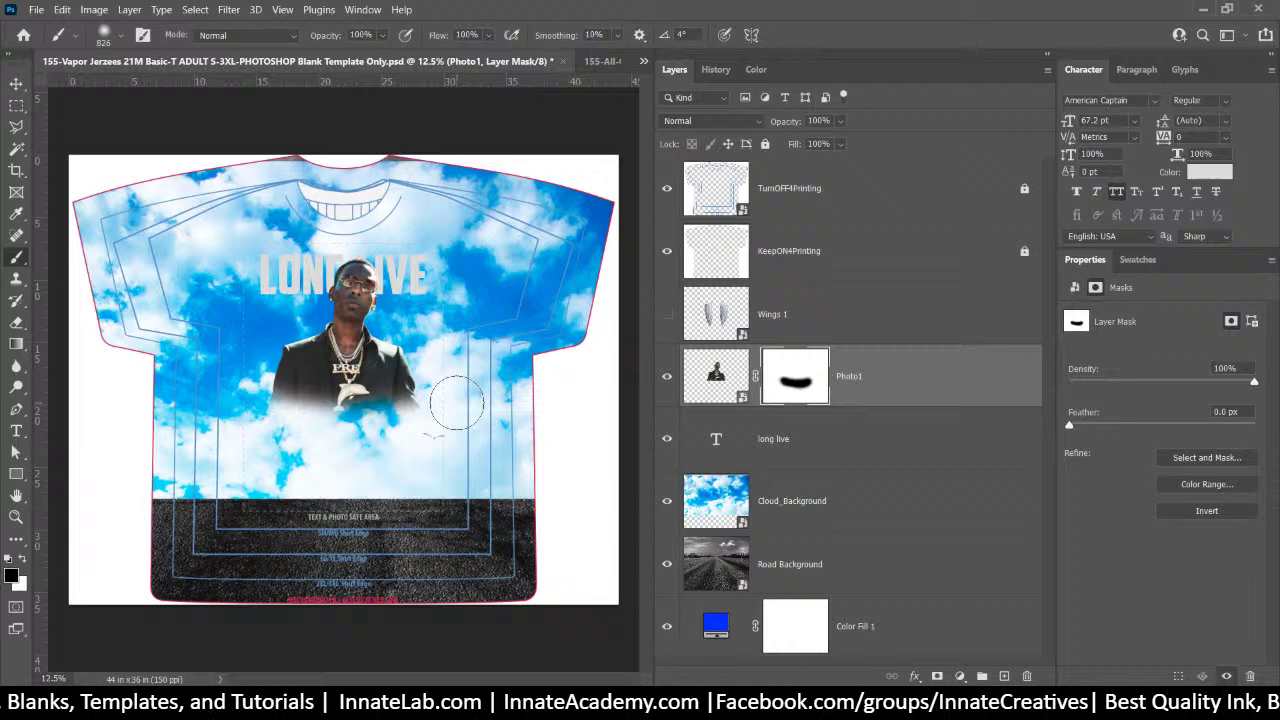
pyautogui.click(667, 314)
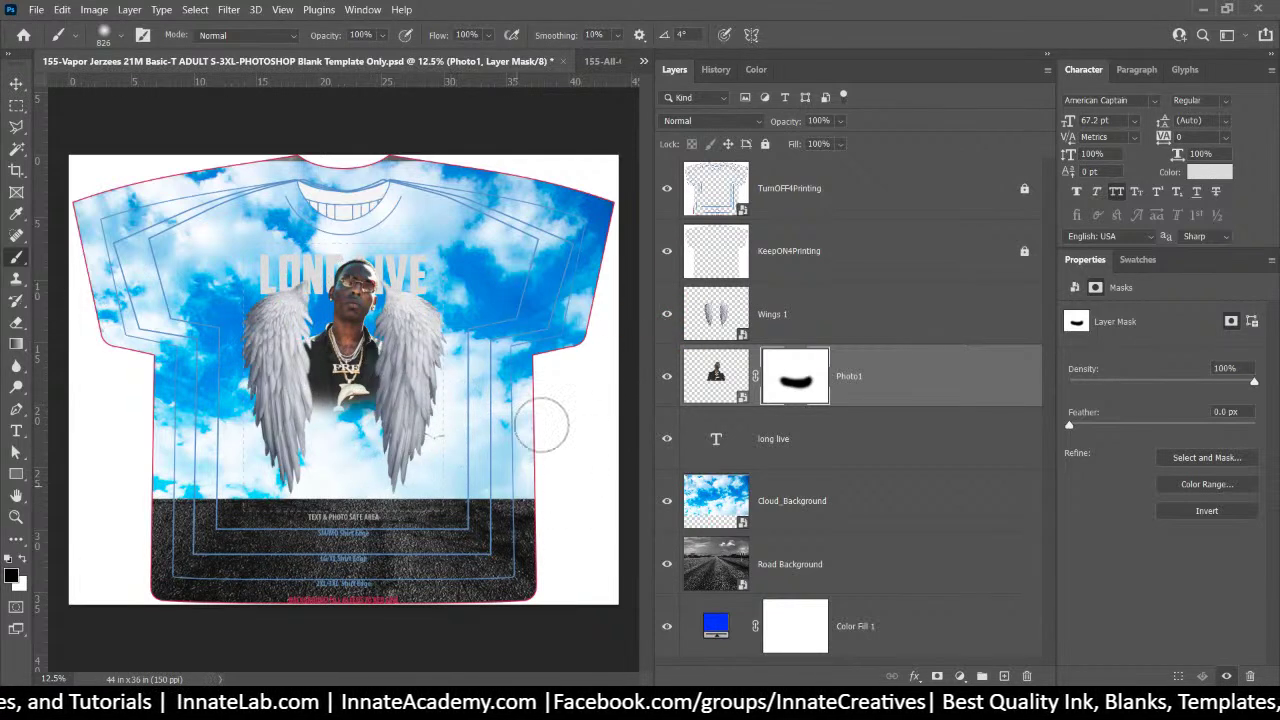
pyautogui.click(16, 84)
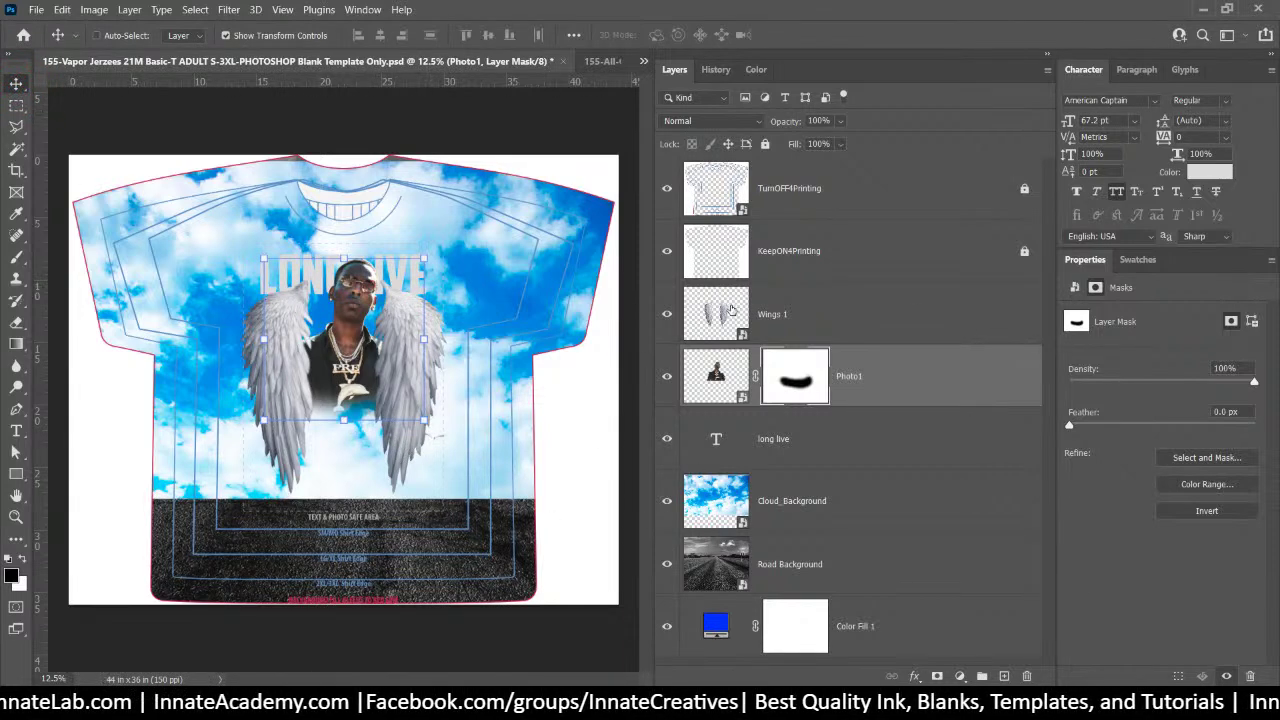
# Place the Equilizer Waves image directly above the Cloud_Background layer, lower it to overlap the cloud and road boundary, and commit it
pyautogui.click(920, 381)
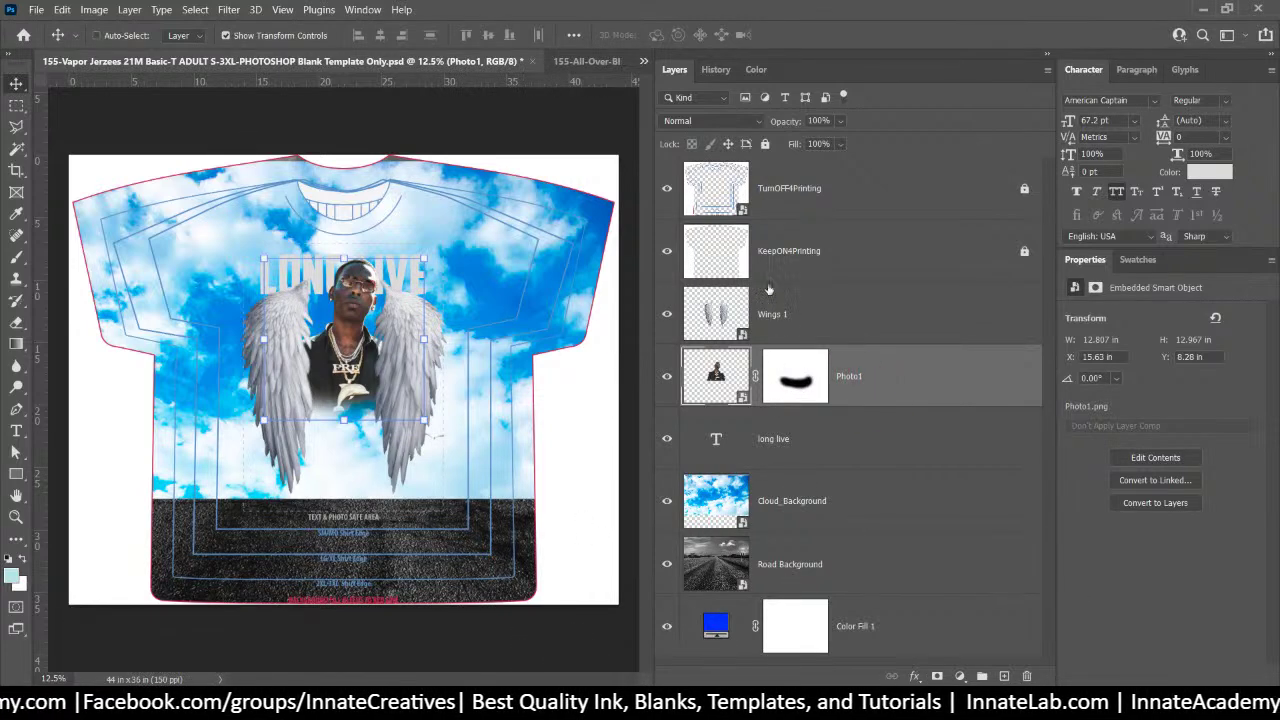
pyautogui.keyDown('ctrl'); pyautogui.click(420, 335); pyautogui.keyUp('ctrl')
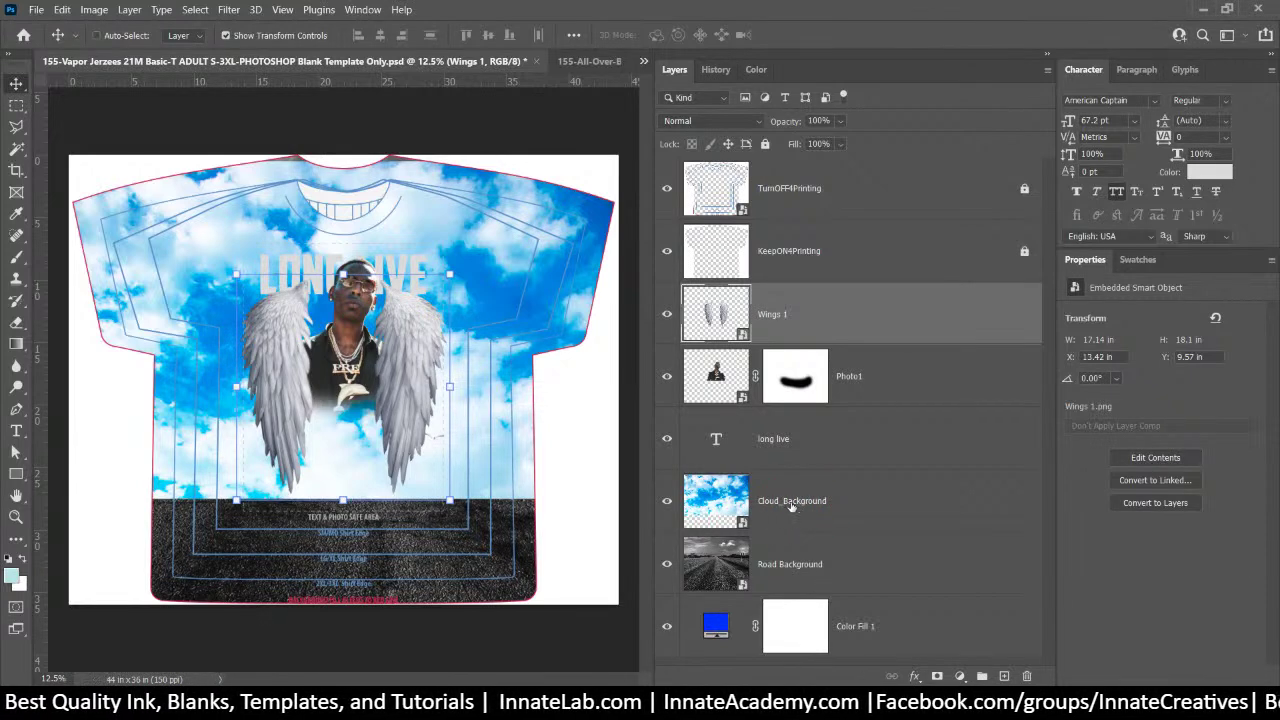
pyautogui.click(791, 504)
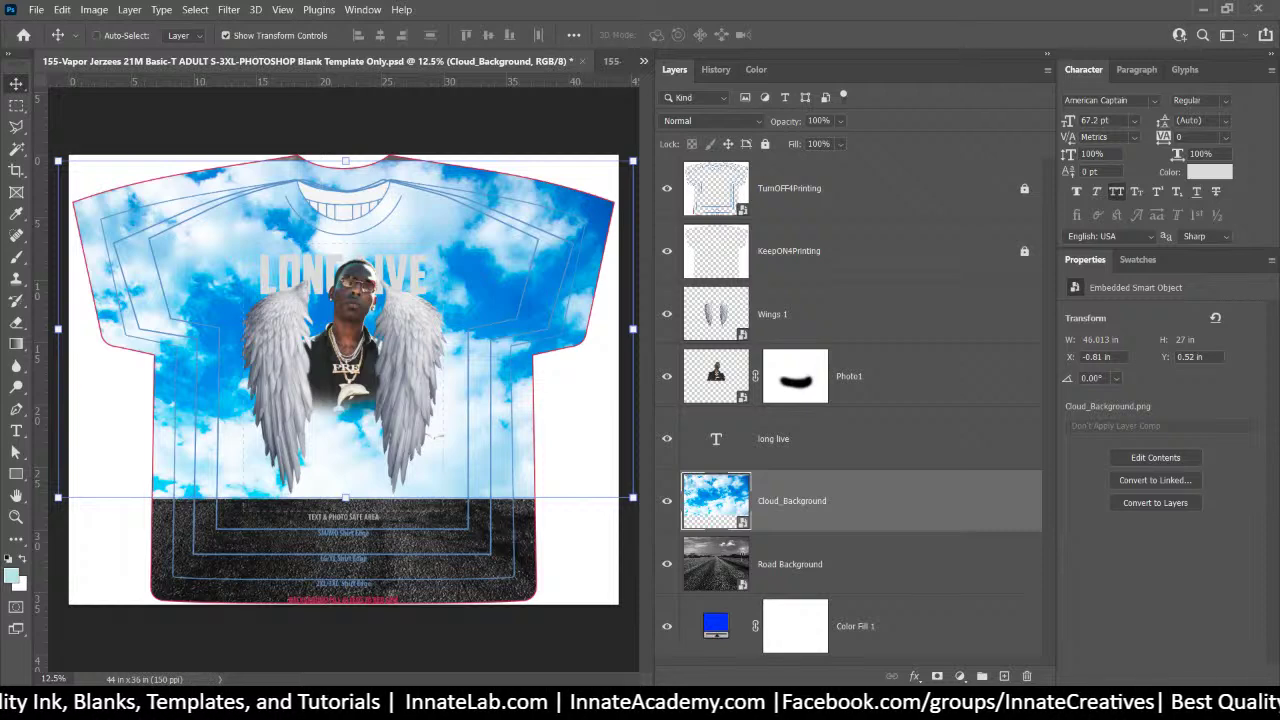
pyautogui.moveTo(378, 518); pyautogui.dragTo(352, 356)
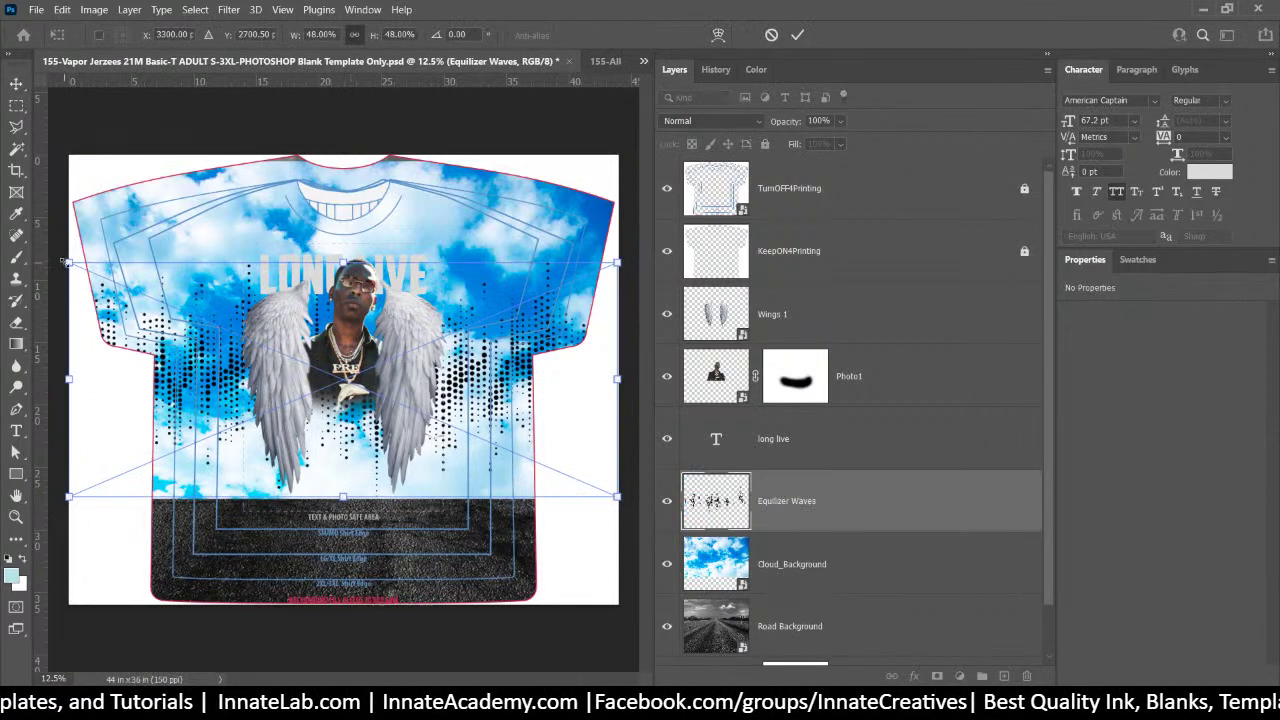
pyautogui.moveTo(500, 405); pyautogui.dragTo(500, 437)
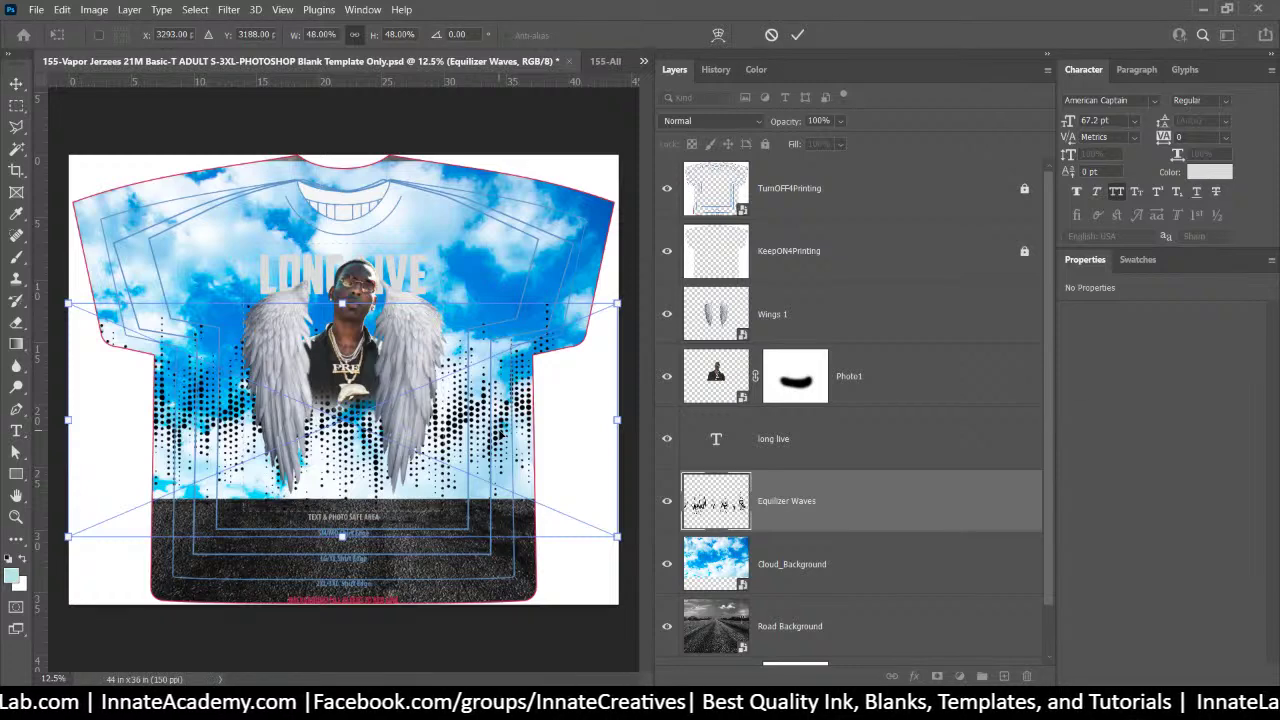
pyautogui.press('Return')
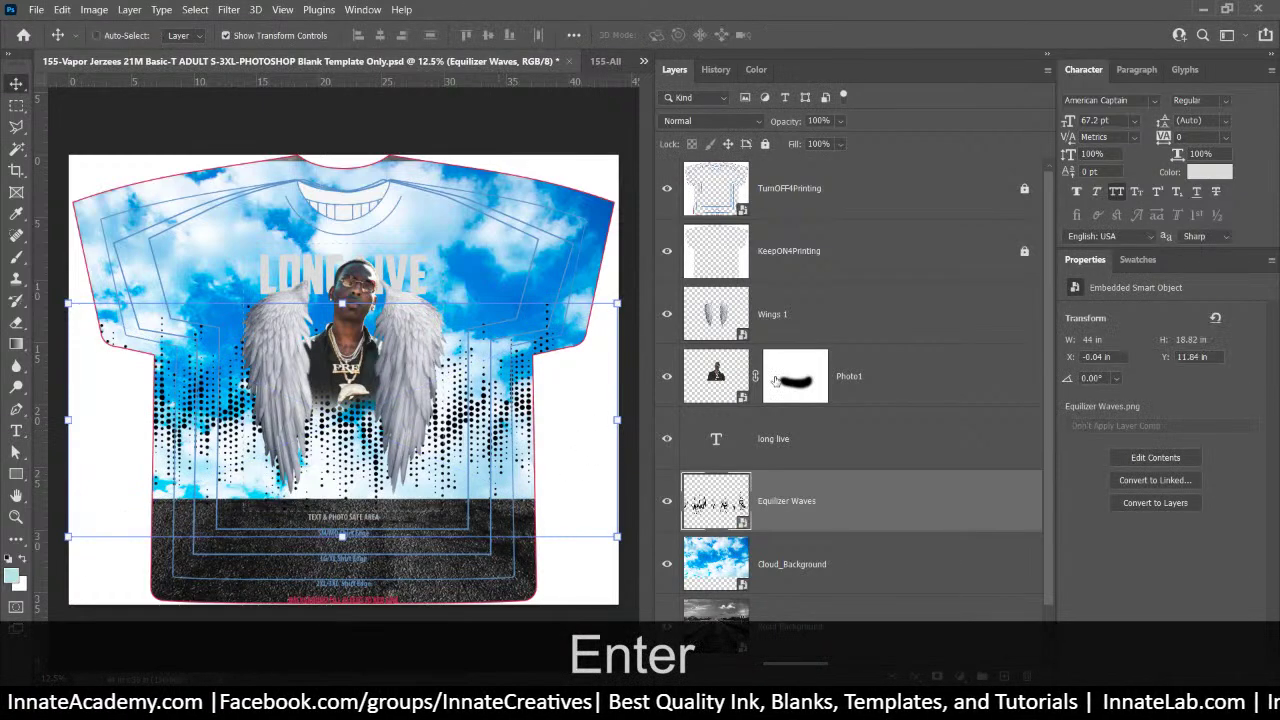
# Place the Floating Money Frame image above Equilizer Waves, scale it to about 46% around the text and wings, and commit it
pyautogui.click(850, 519)
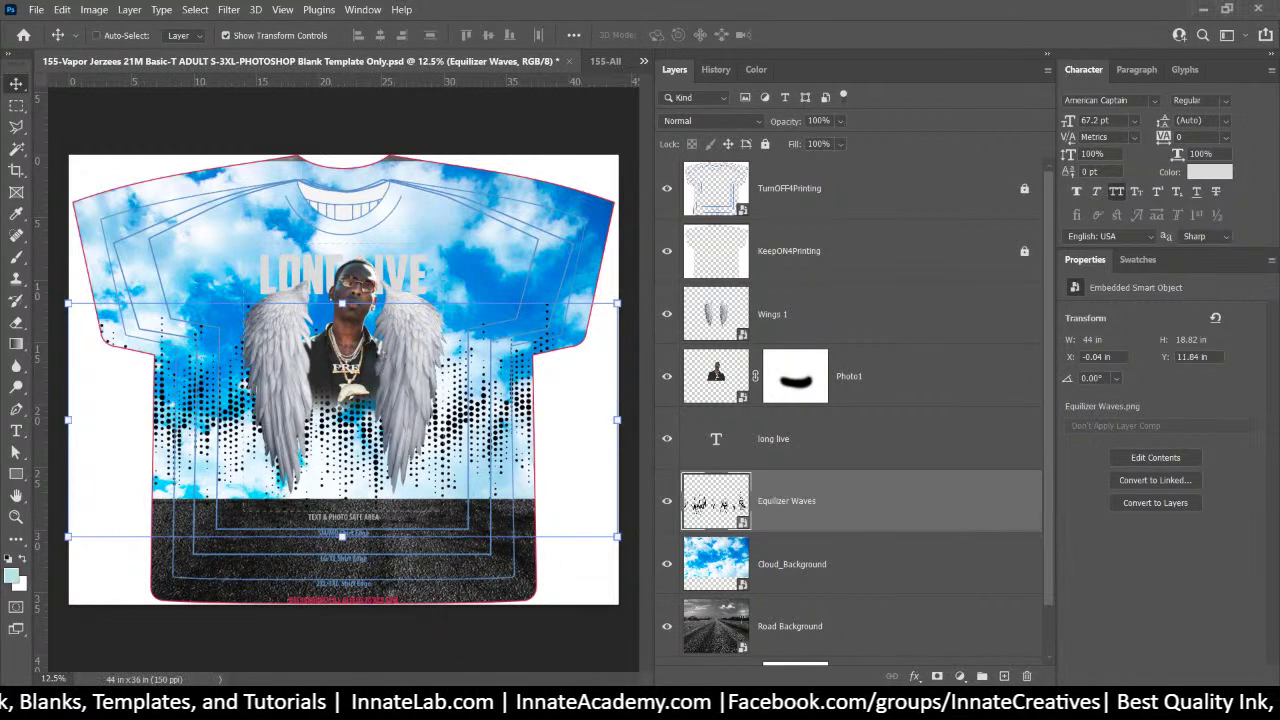
pyautogui.hotkey('ctrl', 't')
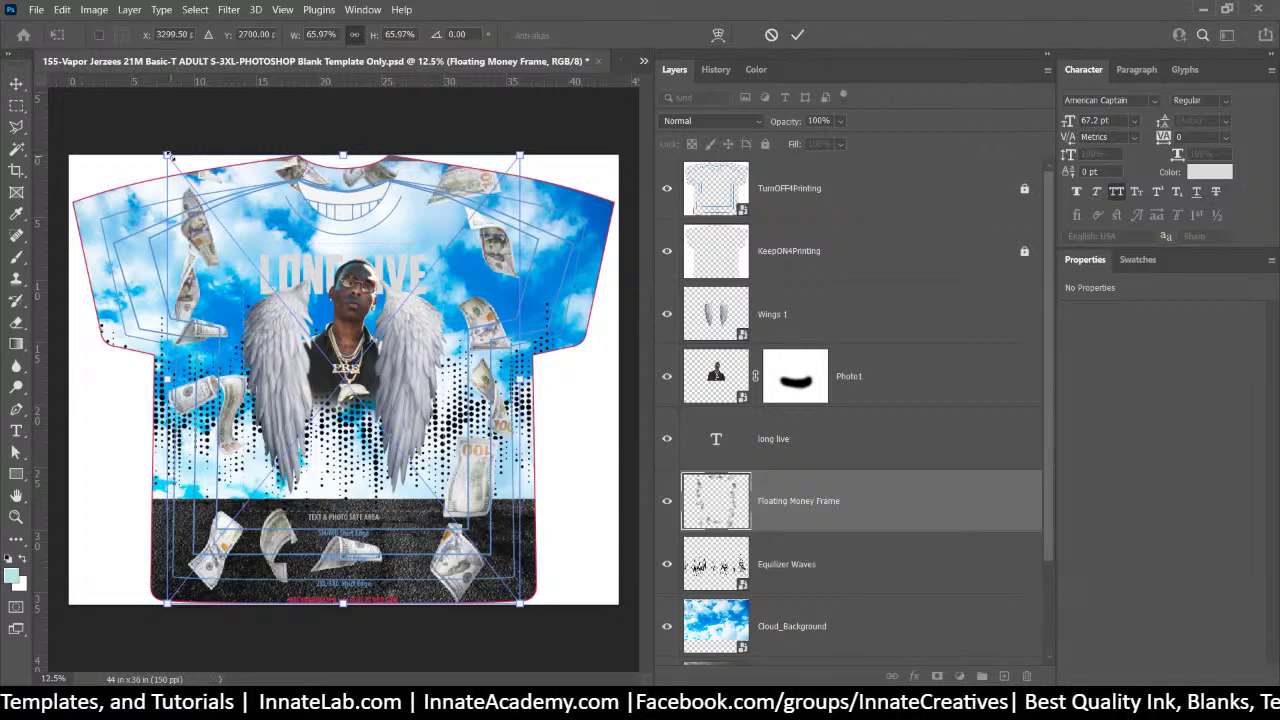
pyautogui.moveTo(168, 157); pyautogui.dragTo(204, 200)
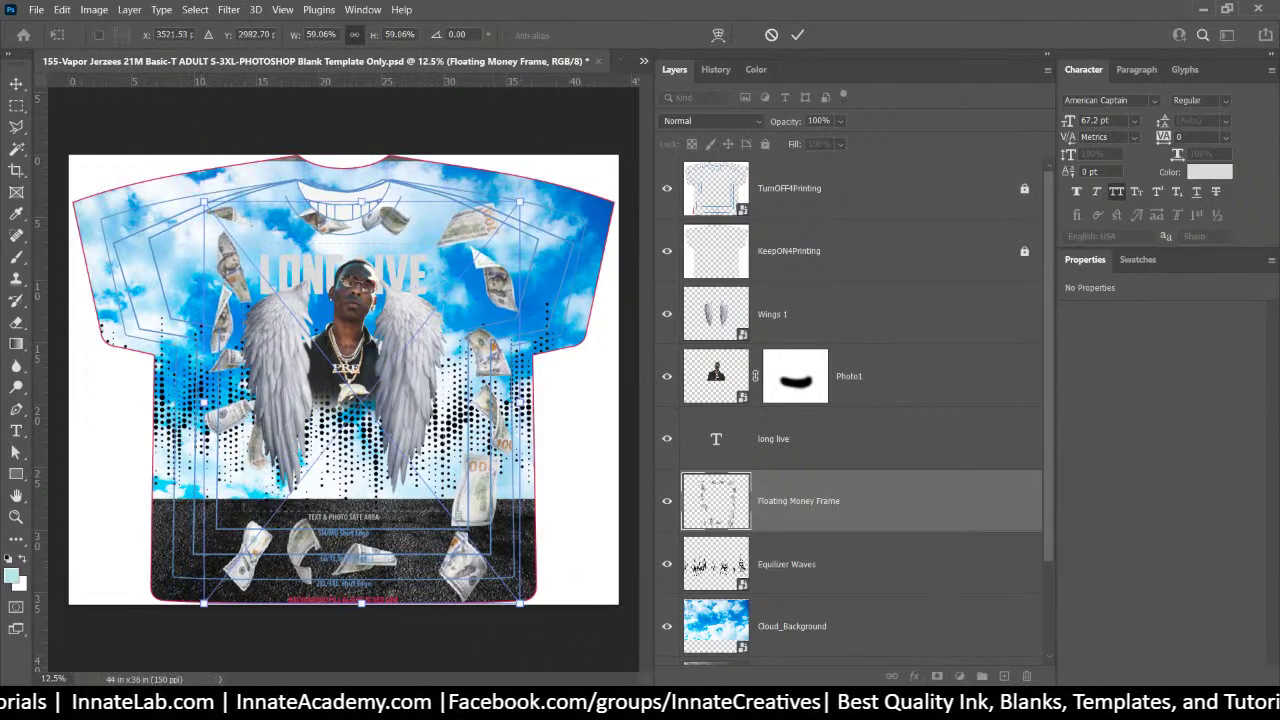
pyautogui.moveTo(520, 604); pyautogui.dragTo(459, 527)
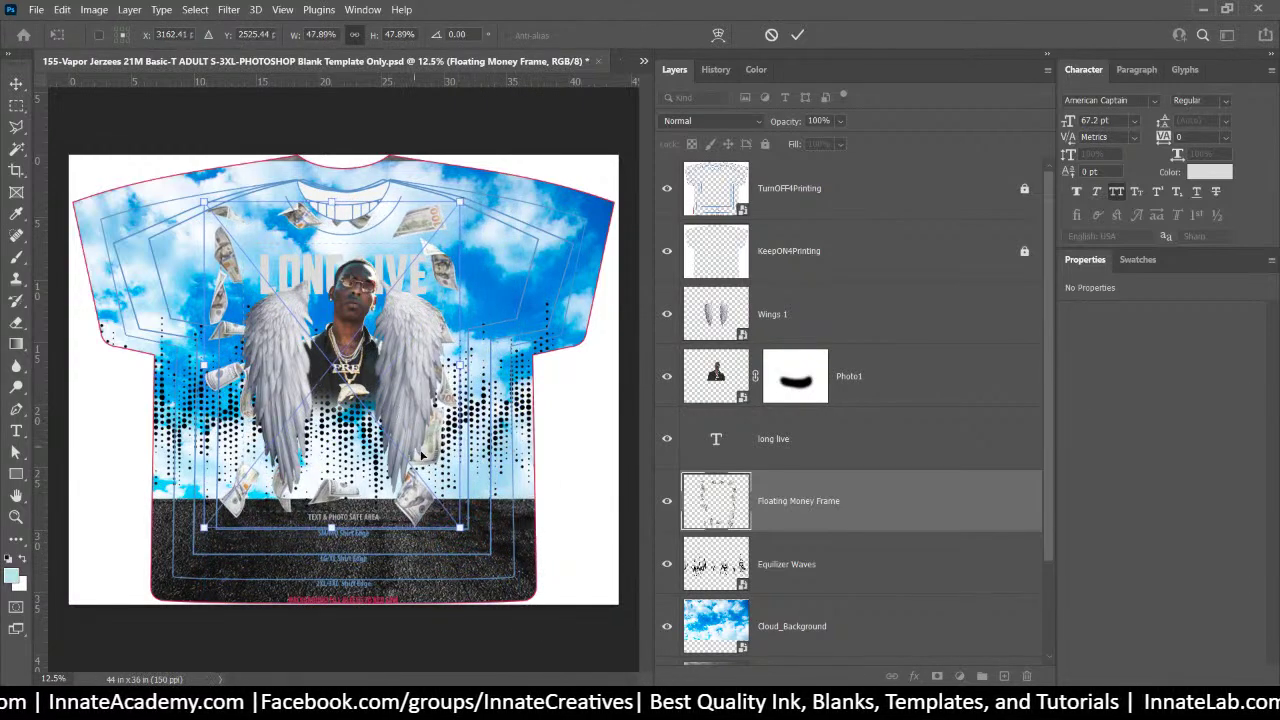
pyautogui.moveTo(420, 446); pyautogui.dragTo(441, 476)
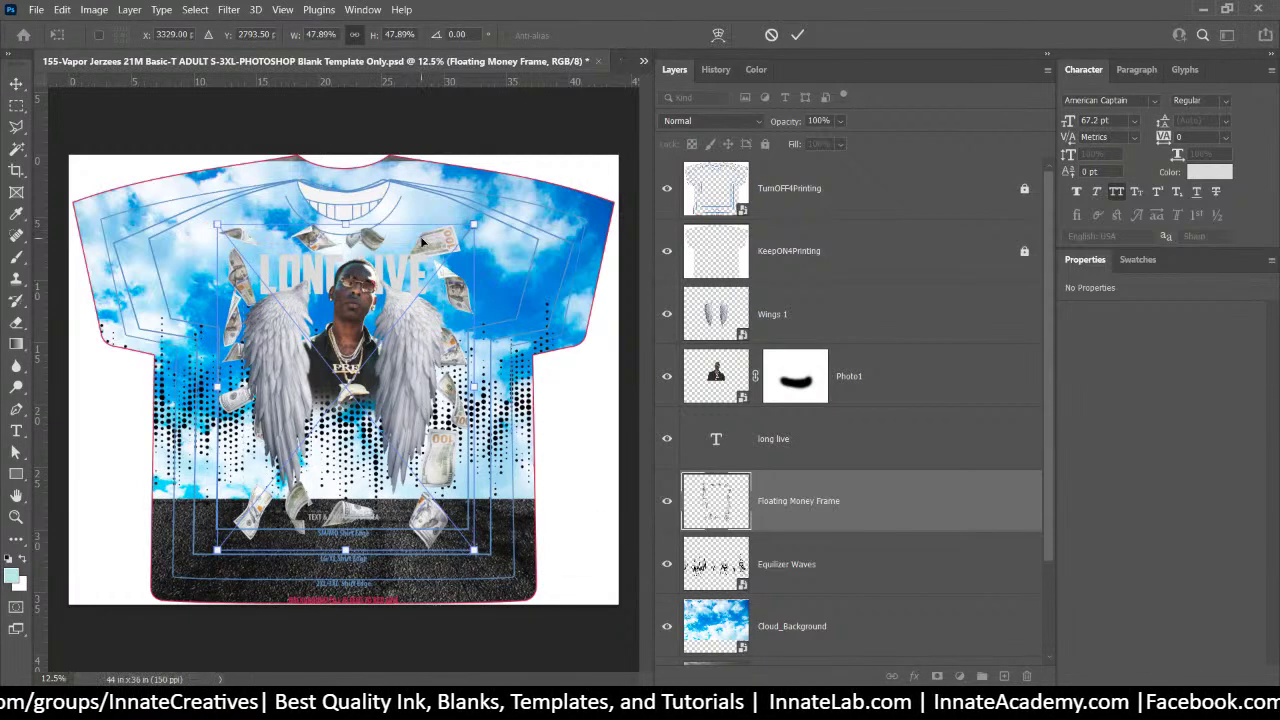
pyautogui.moveTo(217, 224); pyautogui.dragTo(222, 229)
pyautogui.moveTo(456, 393); pyautogui.dragTo(454, 389)
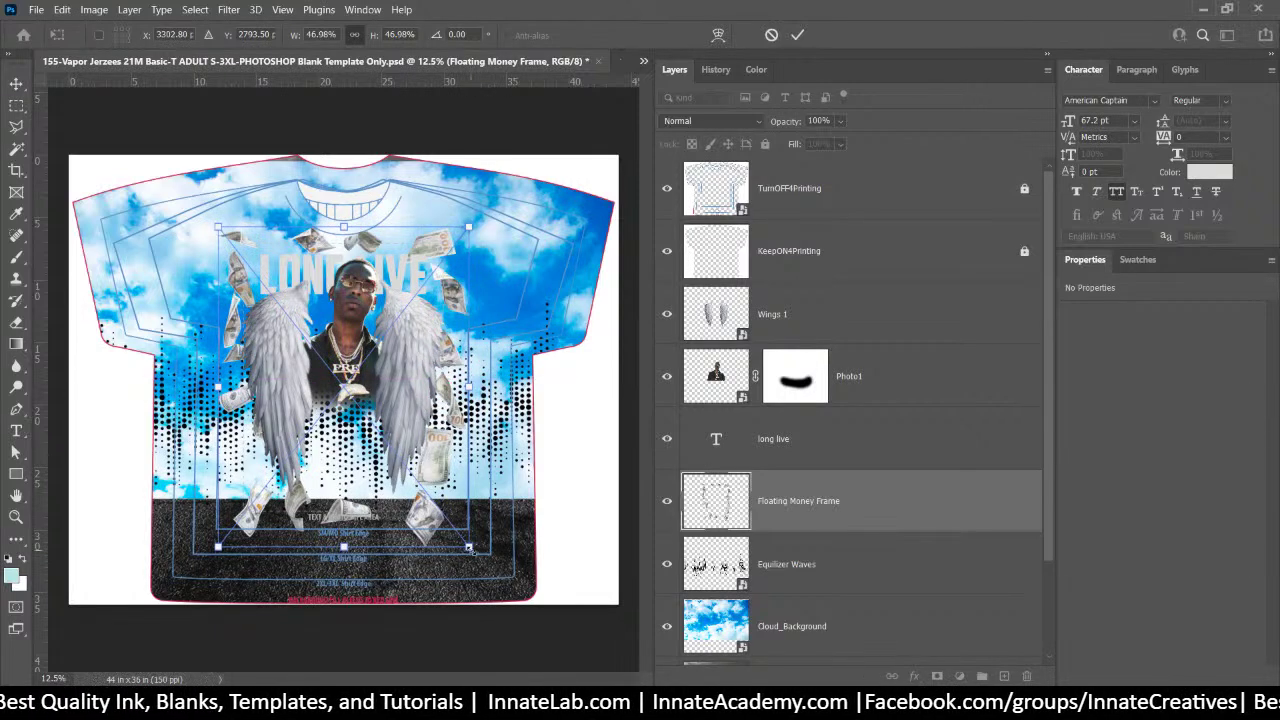
pyautogui.moveTo(470, 548); pyautogui.dragTo(433, 517)
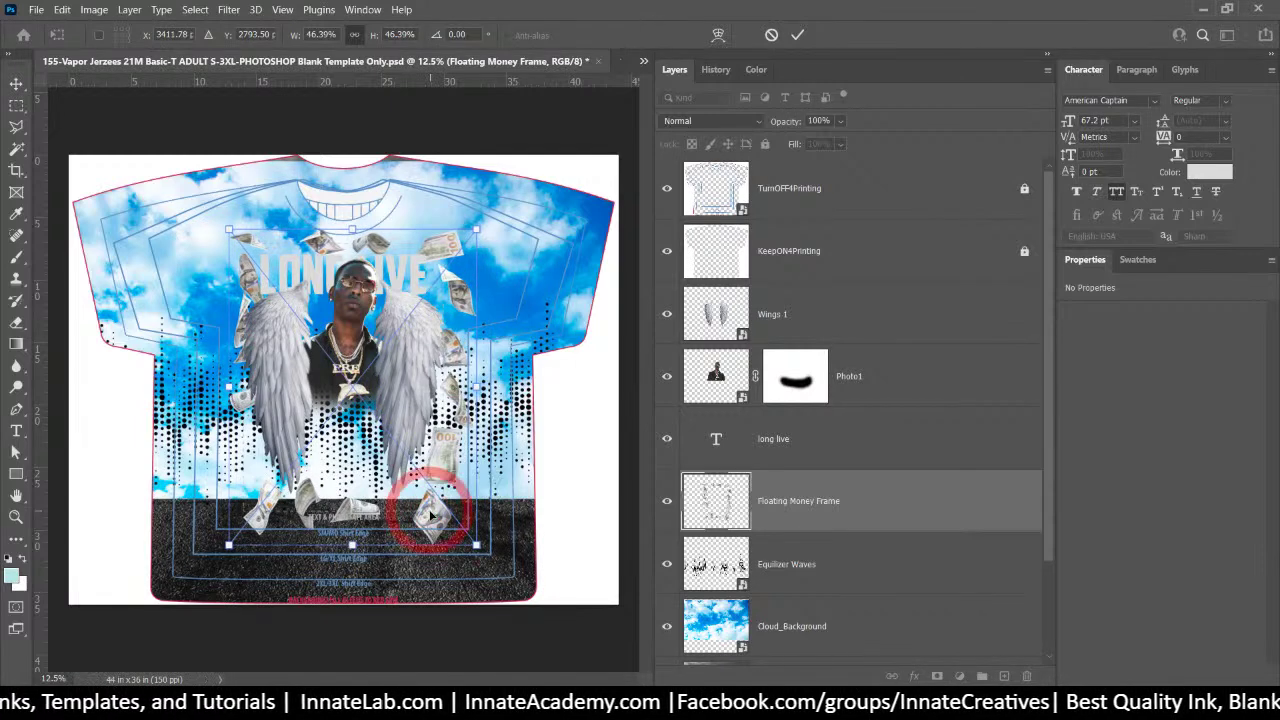
pyautogui.press('Return')
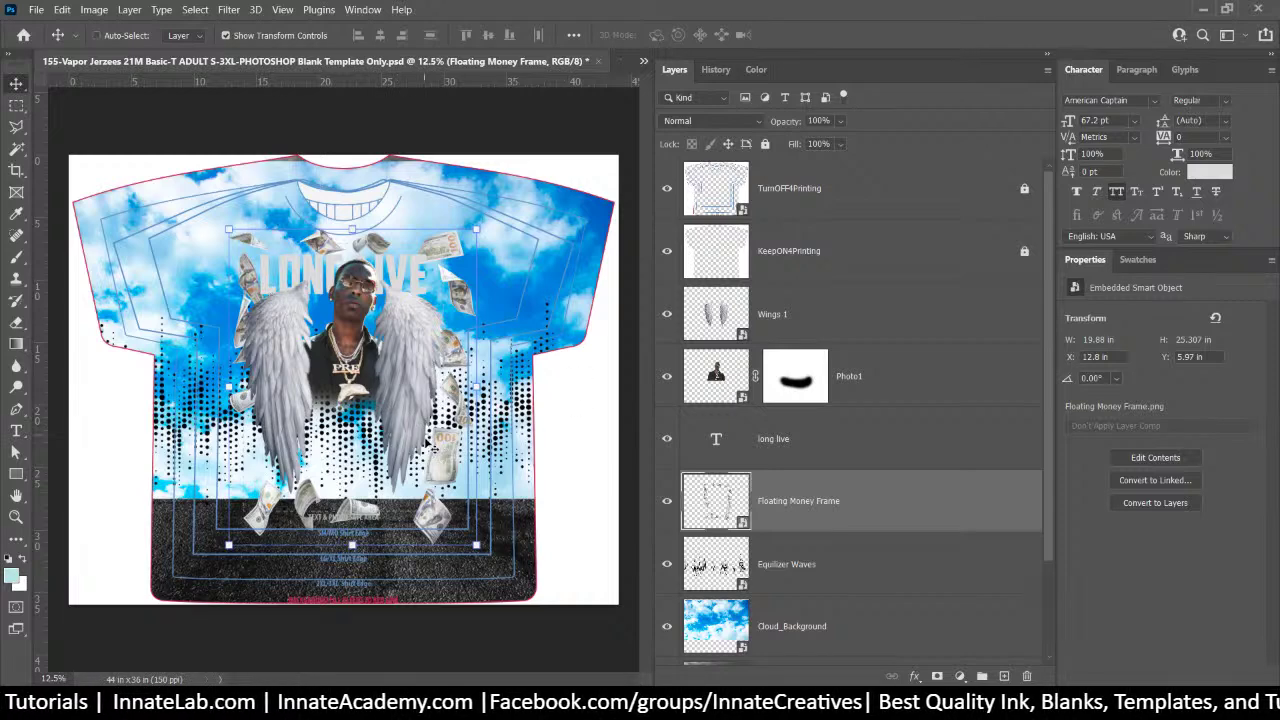
# Nudge the floating money frame left to an X position of about 12.43 in
pyautogui.press('Left')
pyautogui.press('Left')
pyautogui.press('Left')
pyautogui.press('Left')
pyautogui.press('Left')
pyautogui.press('Left')
pyautogui.press('Left')
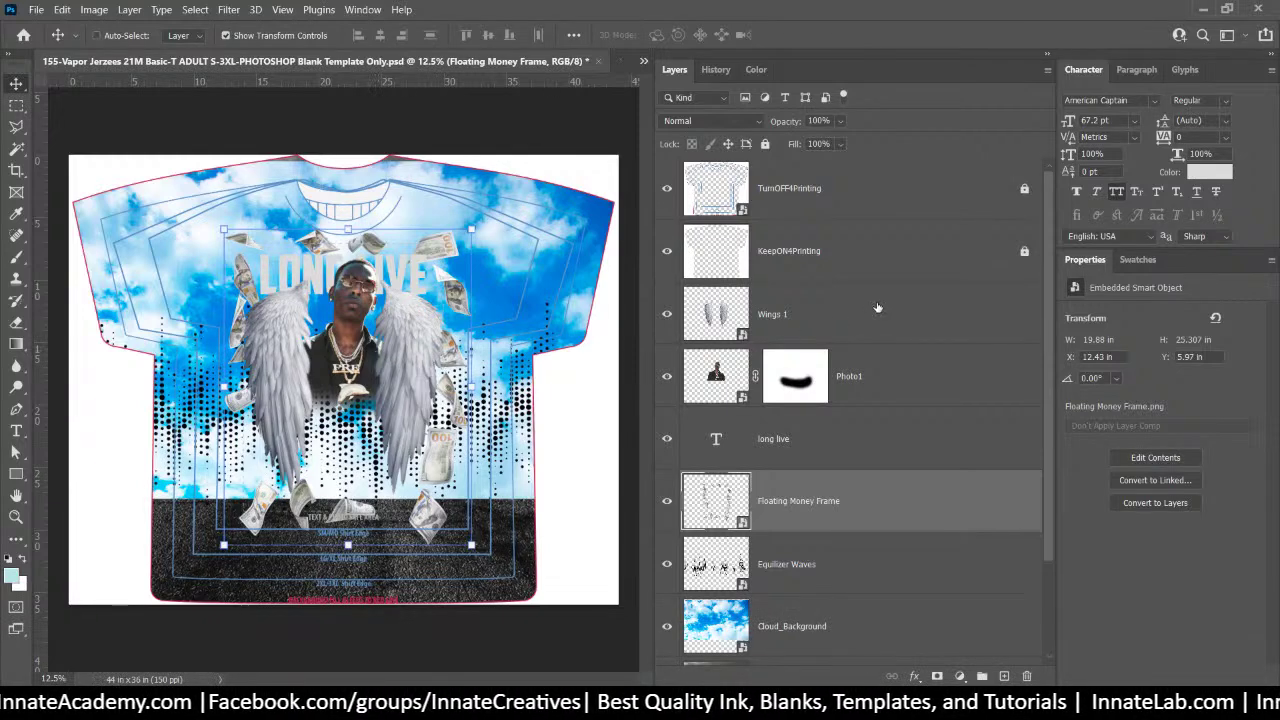
# Return to the finished design and open the Bling_Diamond_Gold_Silver.asl styles file from the Assets folder with Adobe Photoshop 2021
pyautogui.click(849, 400)
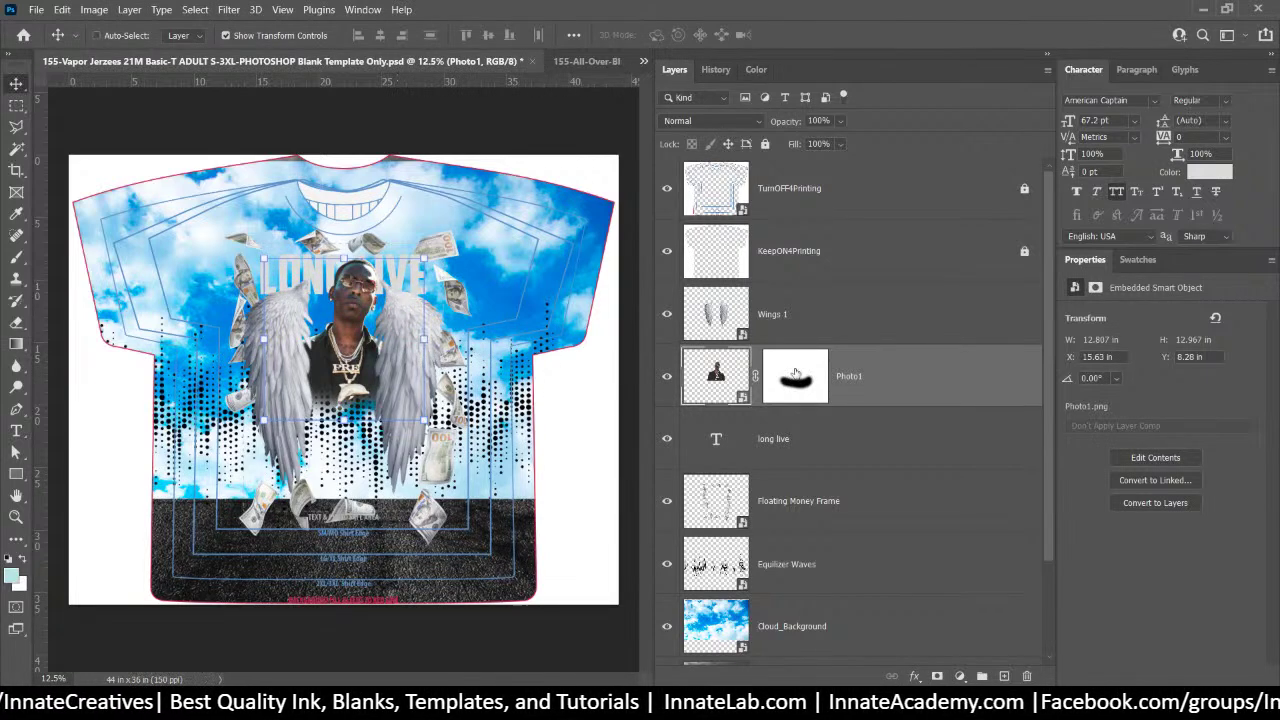
pyautogui.click(585, 61)
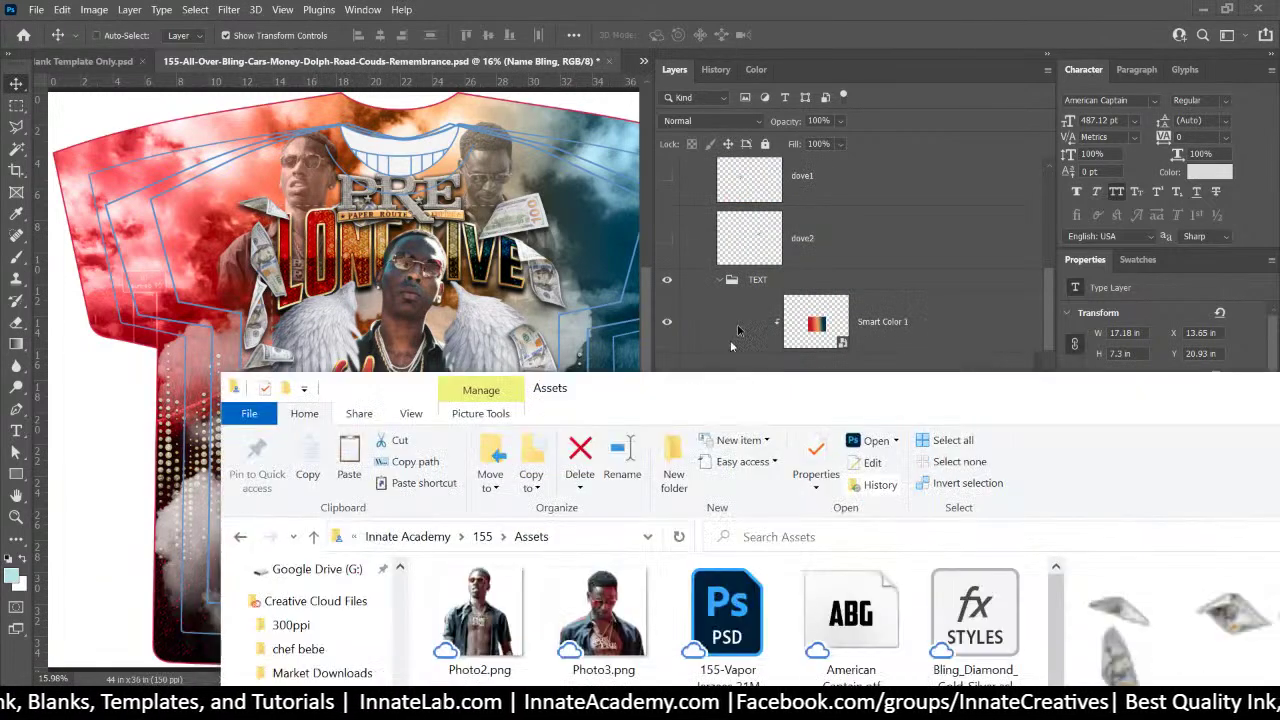
pyautogui.moveTo(663, 307); pyautogui.dragTo(875, 110)
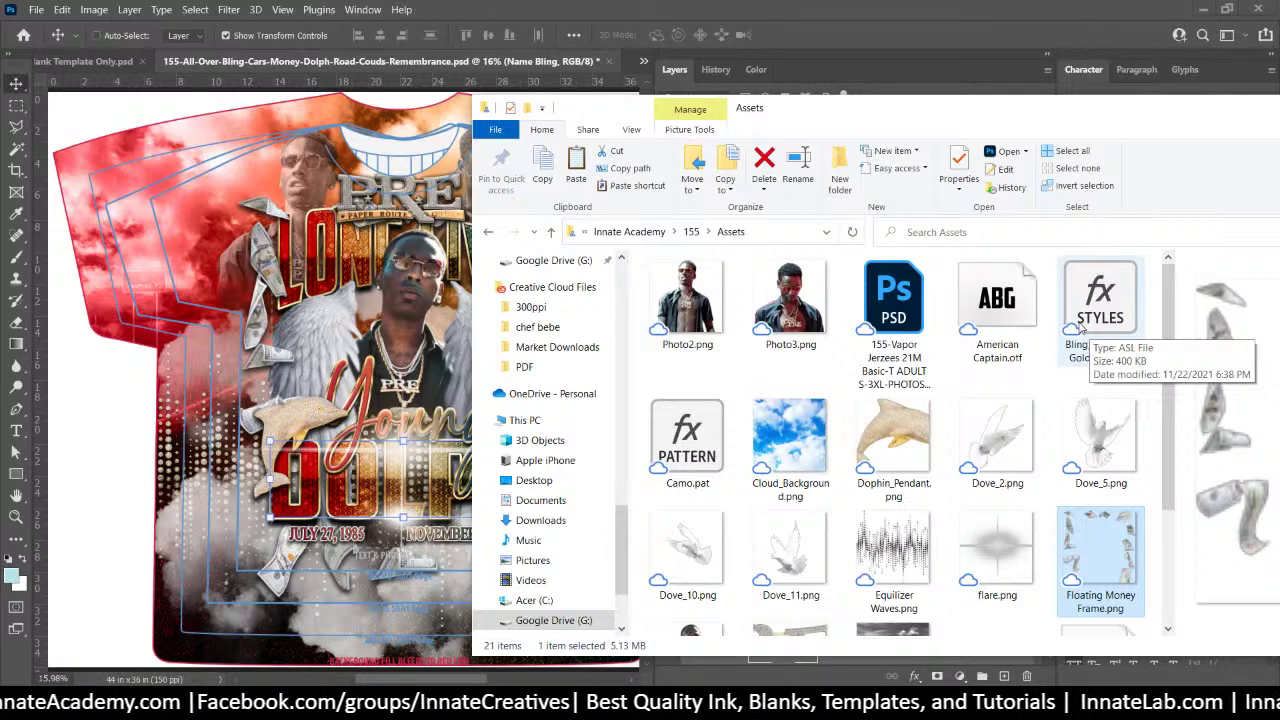
pyautogui.click(1079, 324)
pyautogui.rightClick(1116, 320)
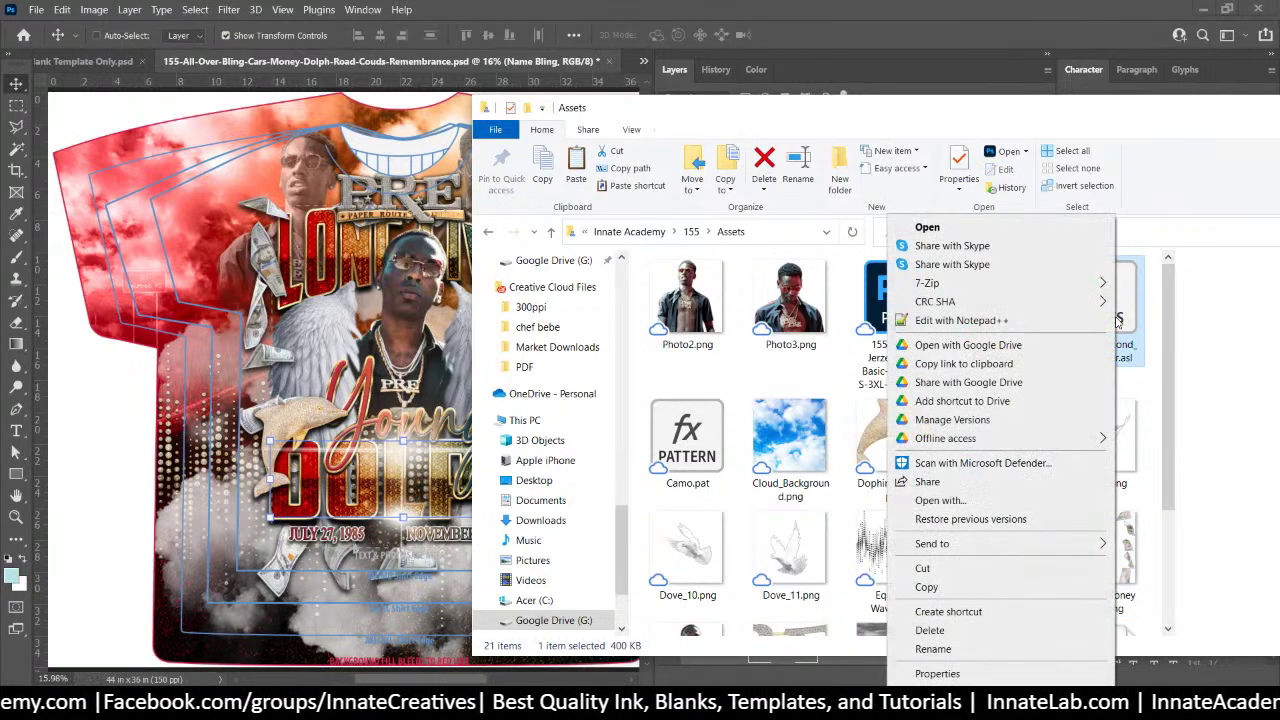
pyautogui.click(975, 500)
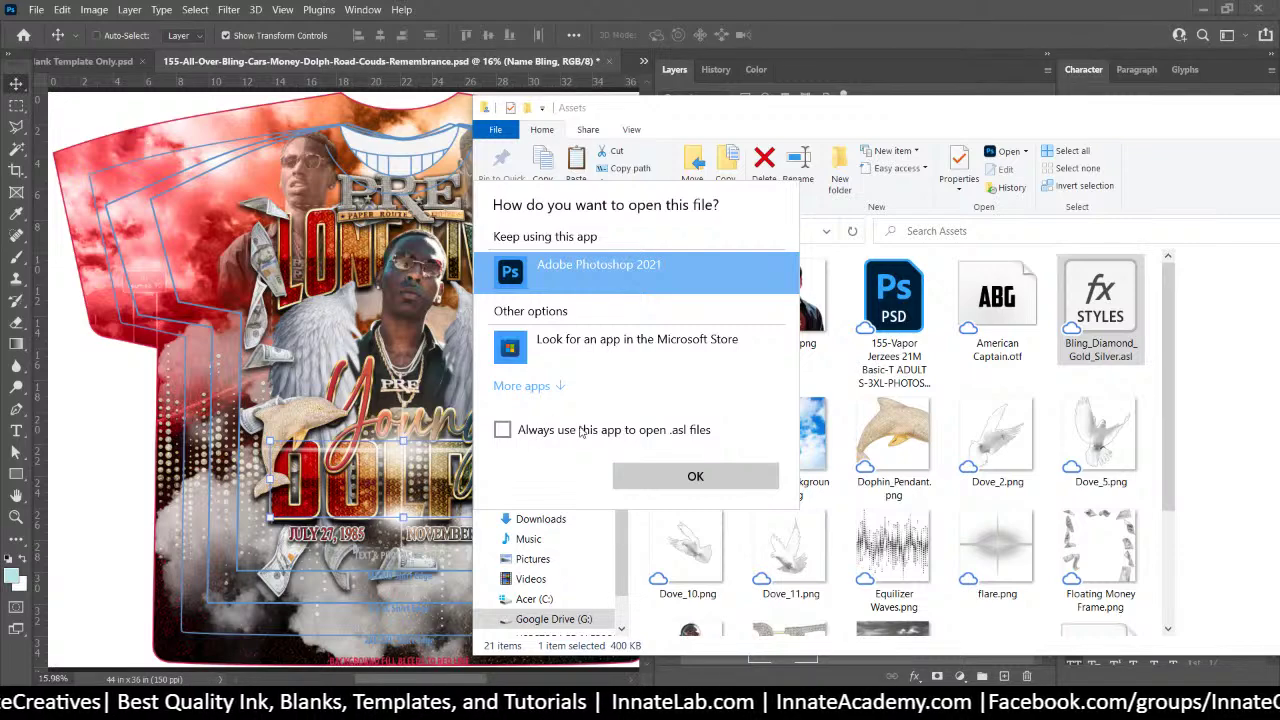
pyautogui.click(696, 477)
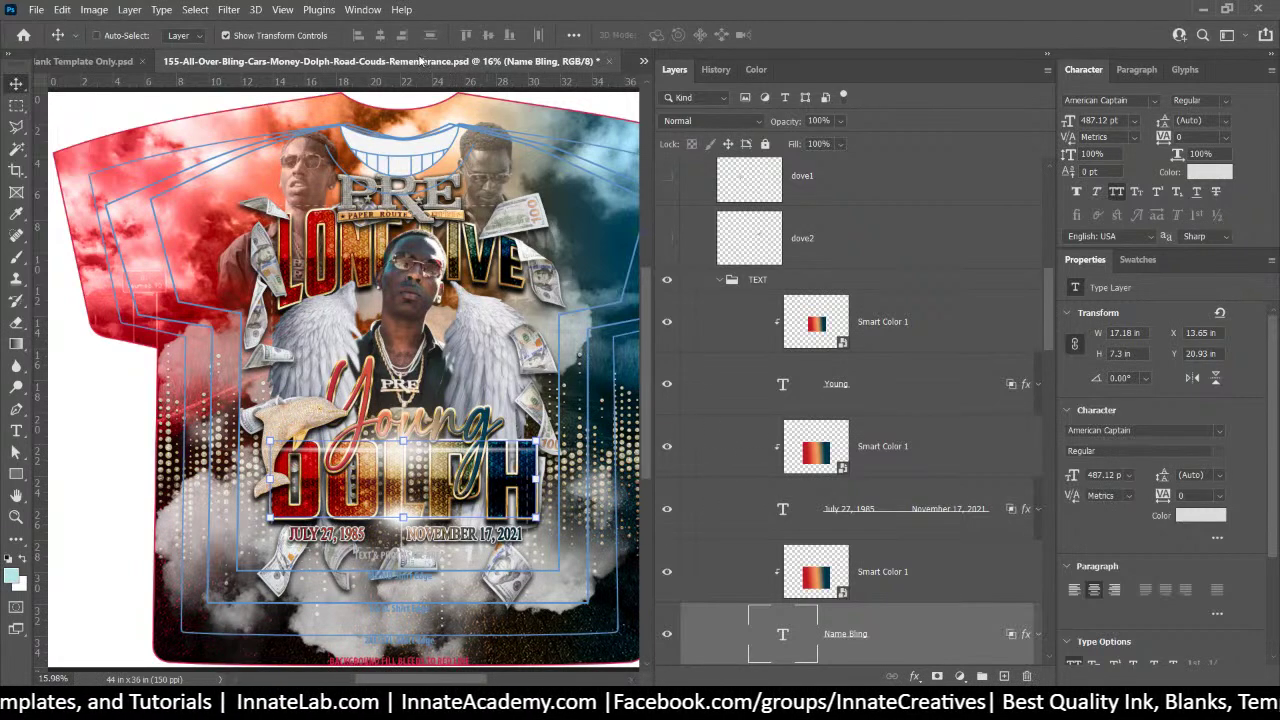
# Switch to the blank template document, select the "long live" text layer, and open its layer blending options
pyautogui.click(90, 61)
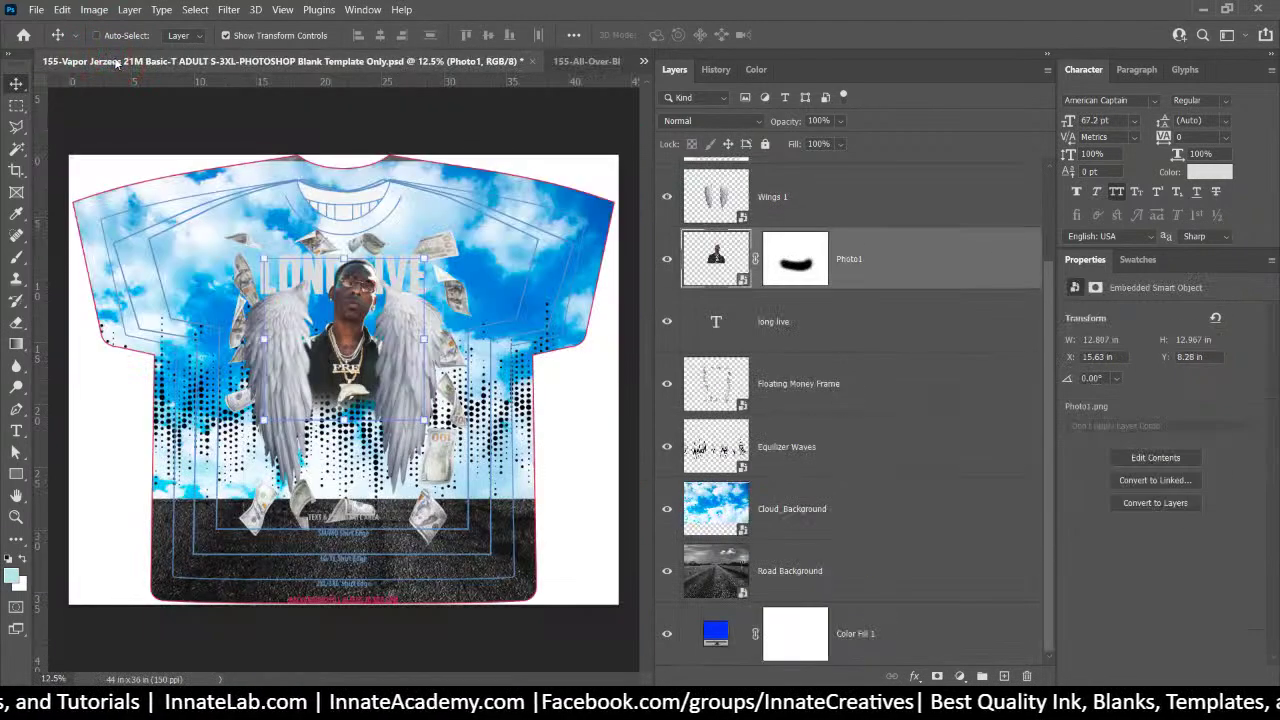
pyautogui.rightClick(398, 286)
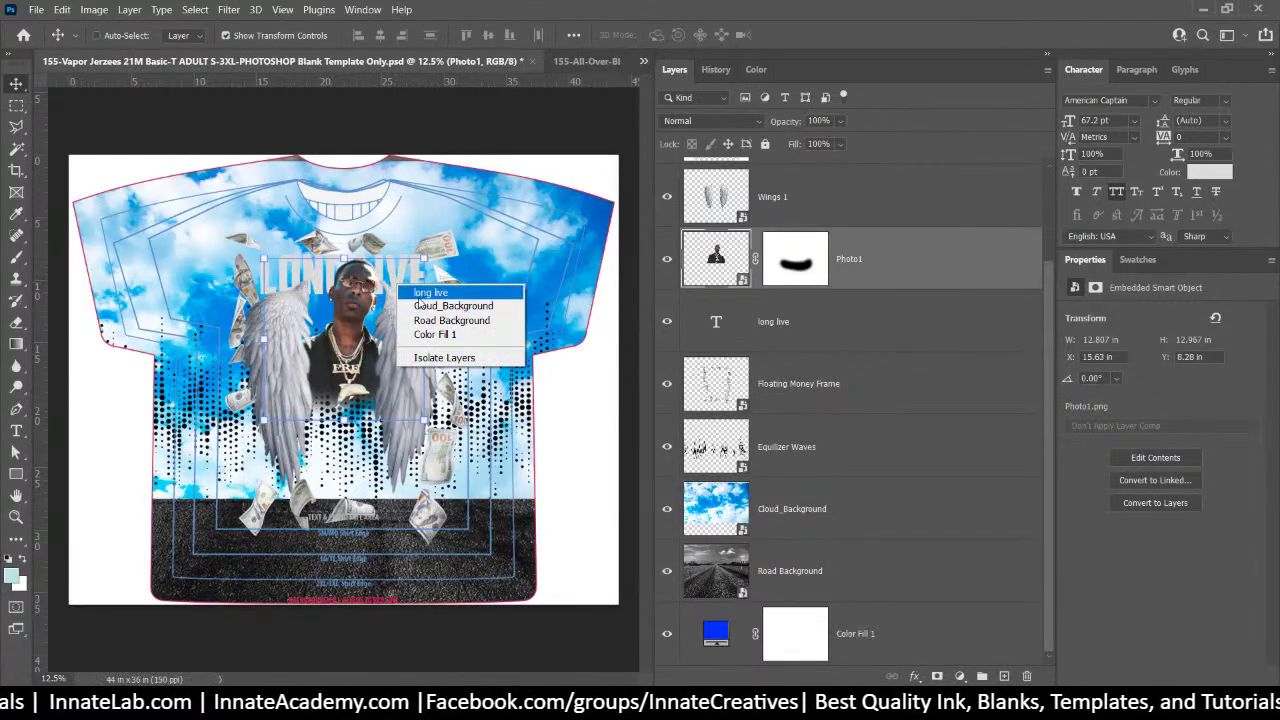
pyautogui.click(425, 293)
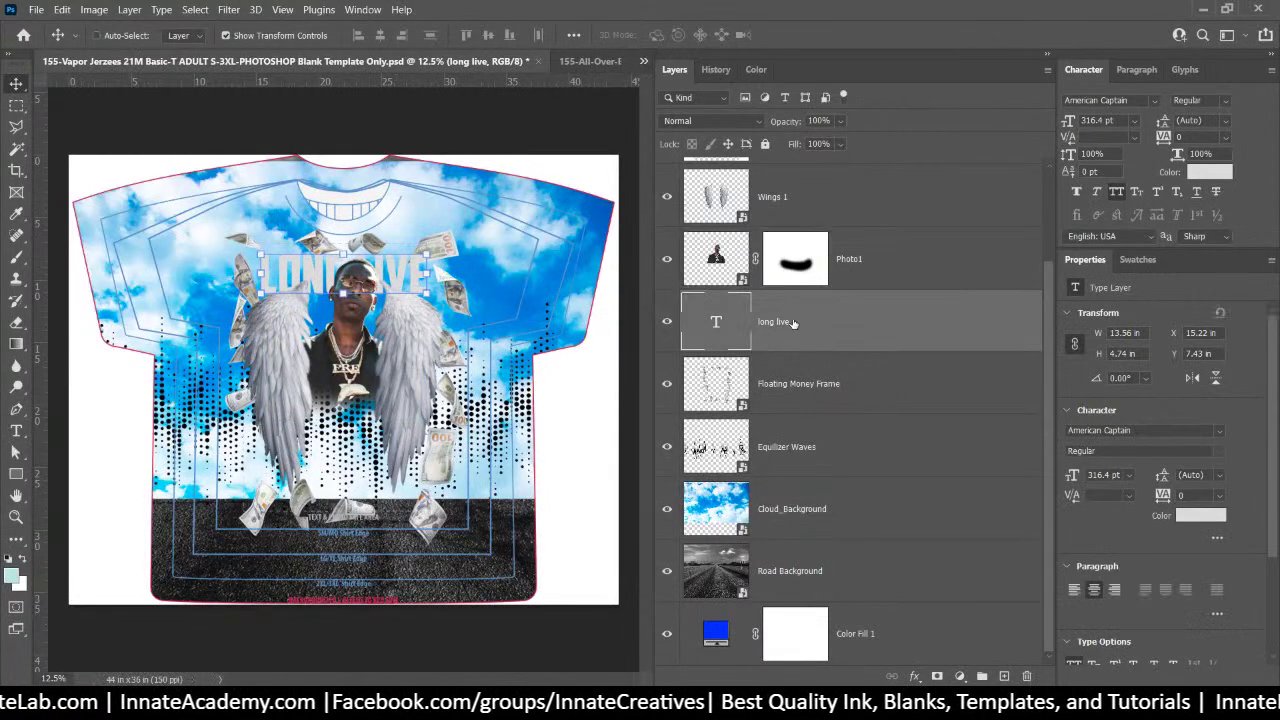
pyautogui.click(914, 677)
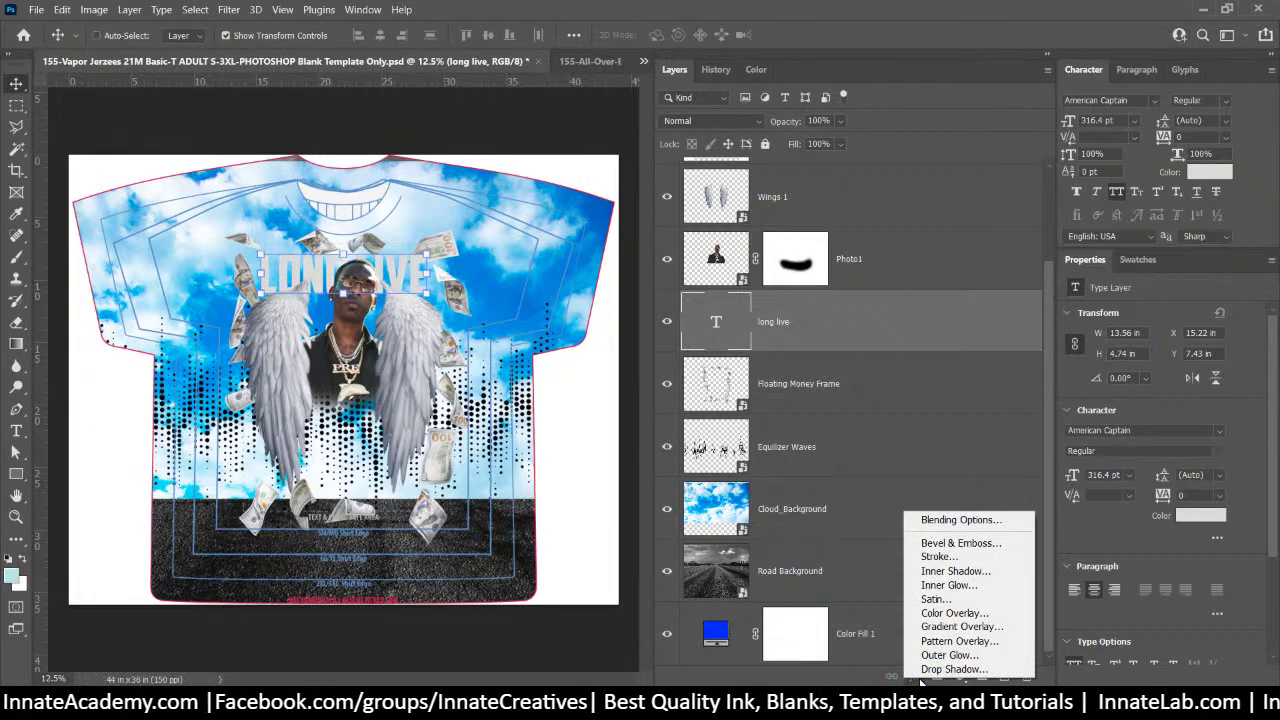
pyautogui.click(943, 521)
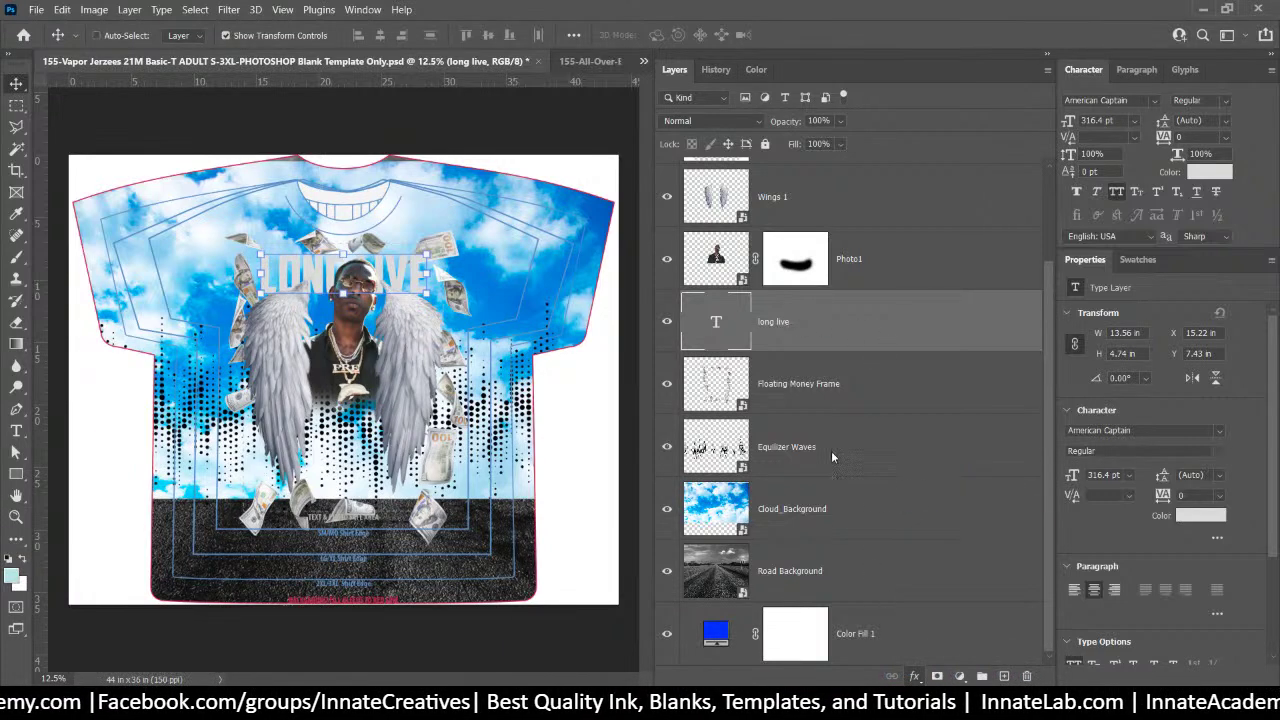
pyautogui.doubleClick(868, 351)
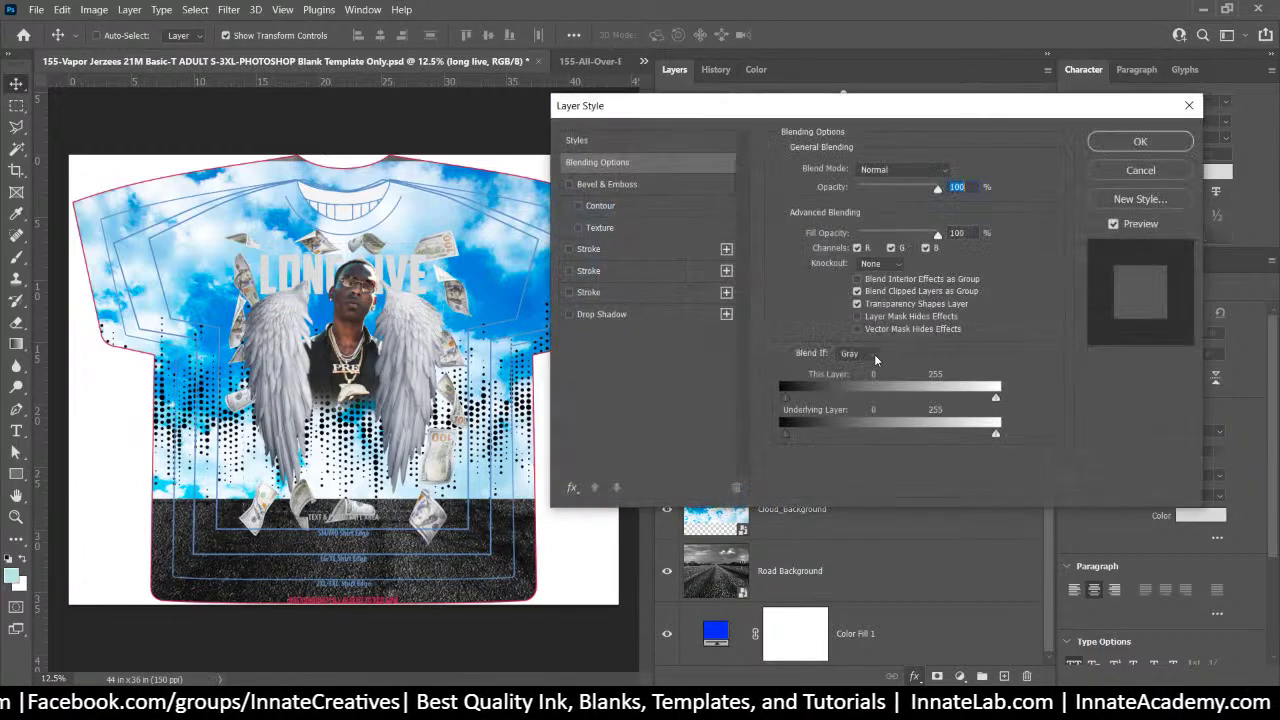
# Apply the preset style from the Bling_Diamond_Gold_Silver group to the "long live" text
pyautogui.click(580, 141)
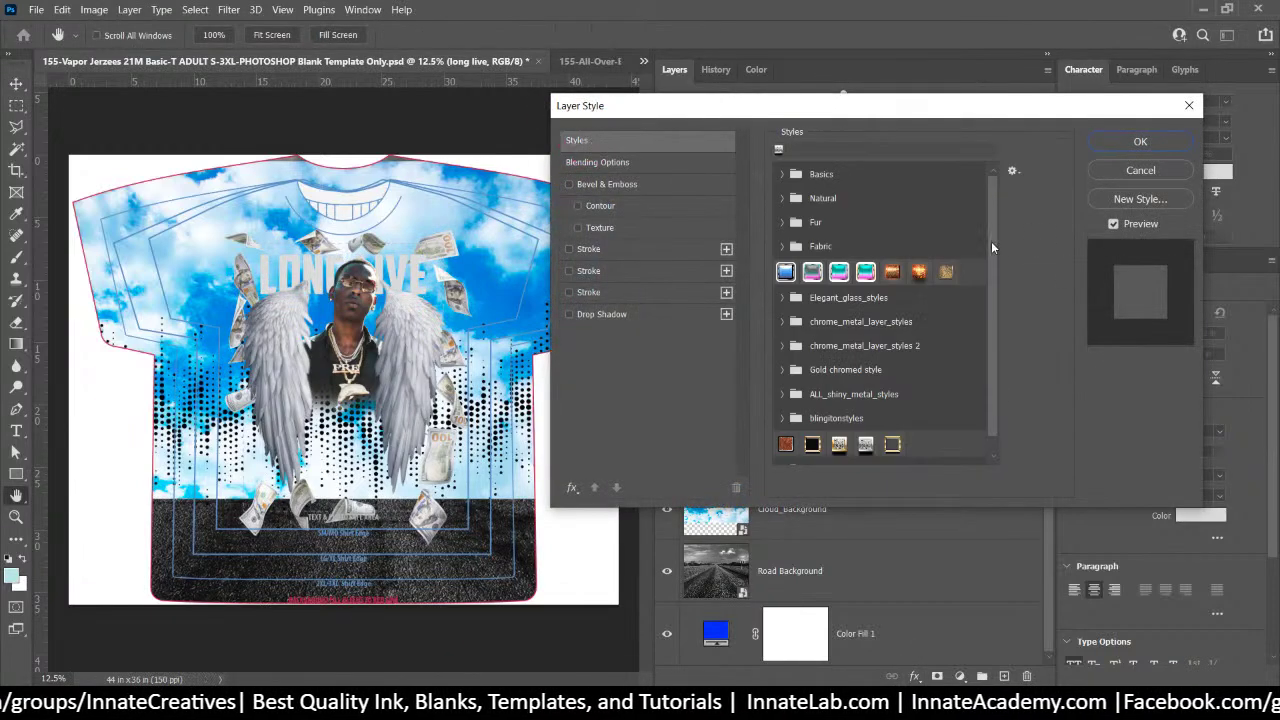
pyautogui.moveTo(990, 241); pyautogui.dragTo(997, 289)
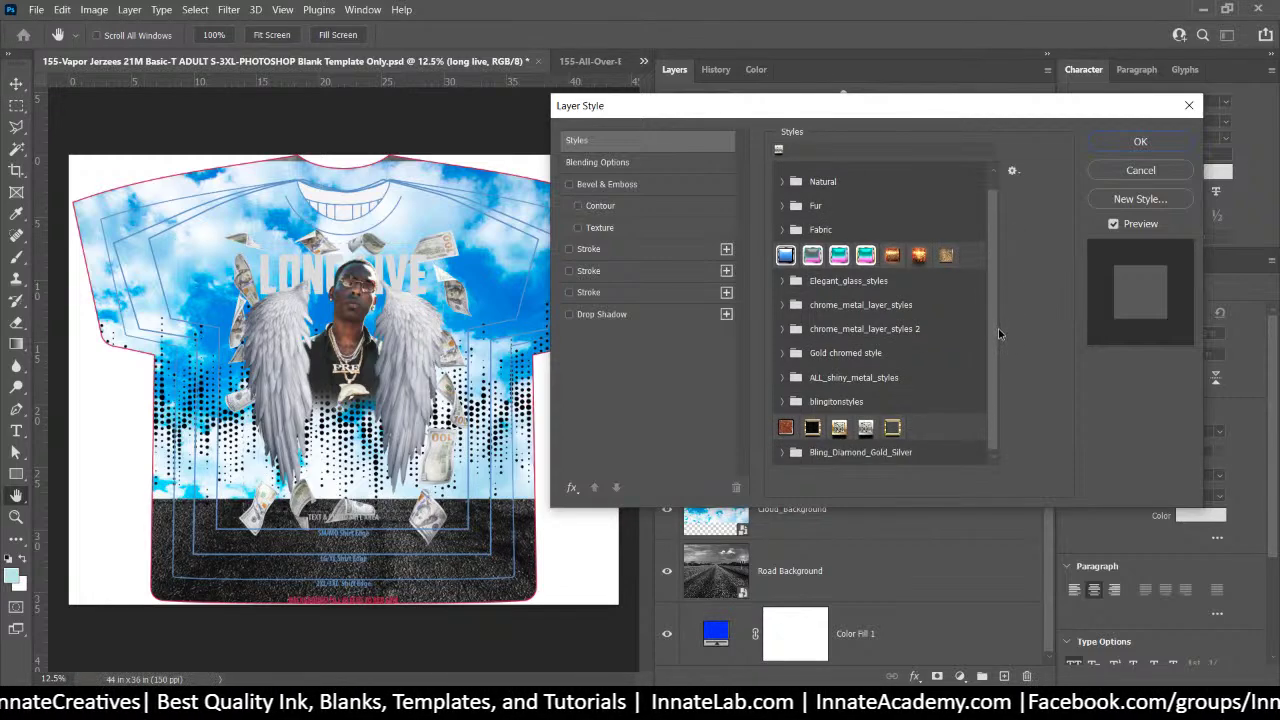
pyautogui.click(780, 453)
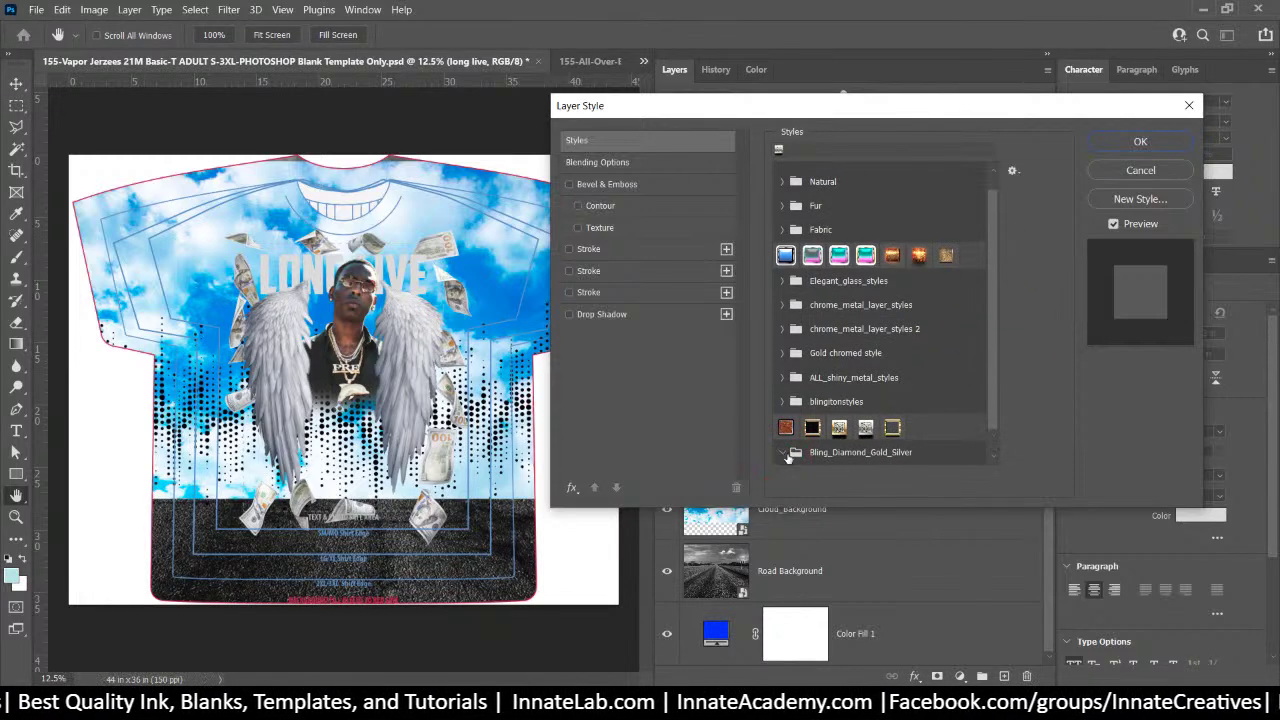
pyautogui.click(993, 460)
pyautogui.click(993, 462)
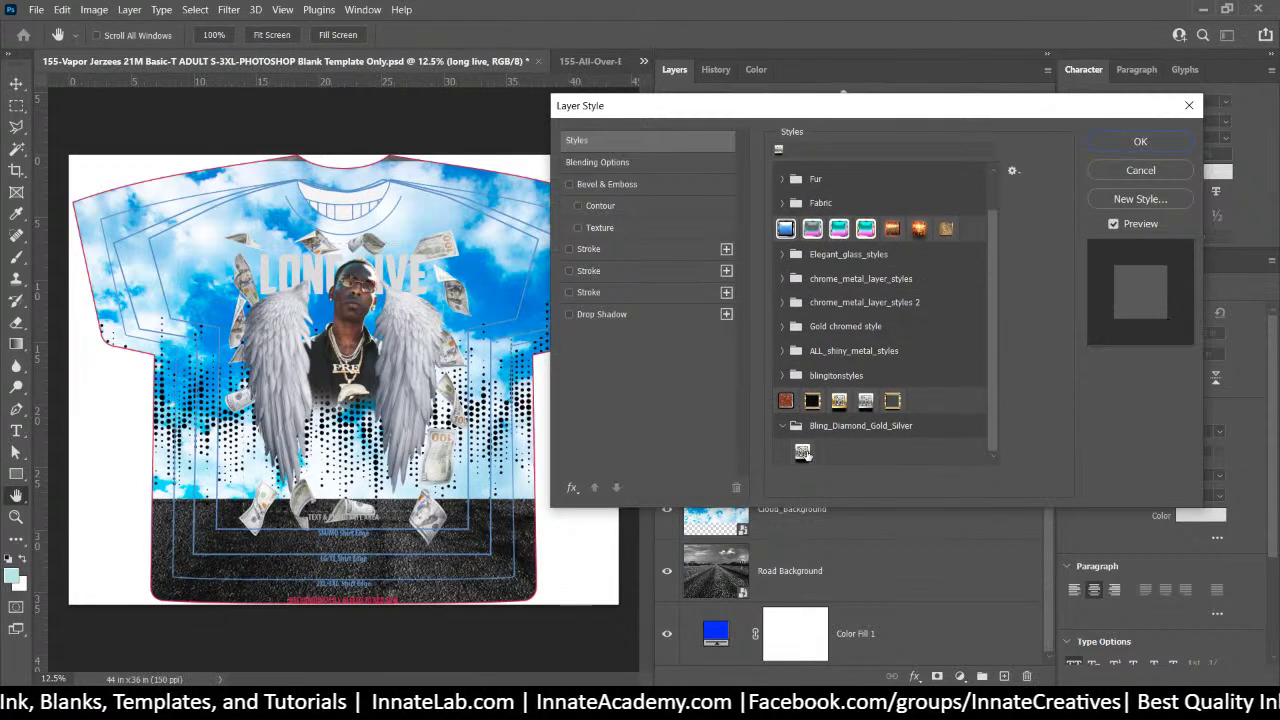
pyautogui.click(803, 453)
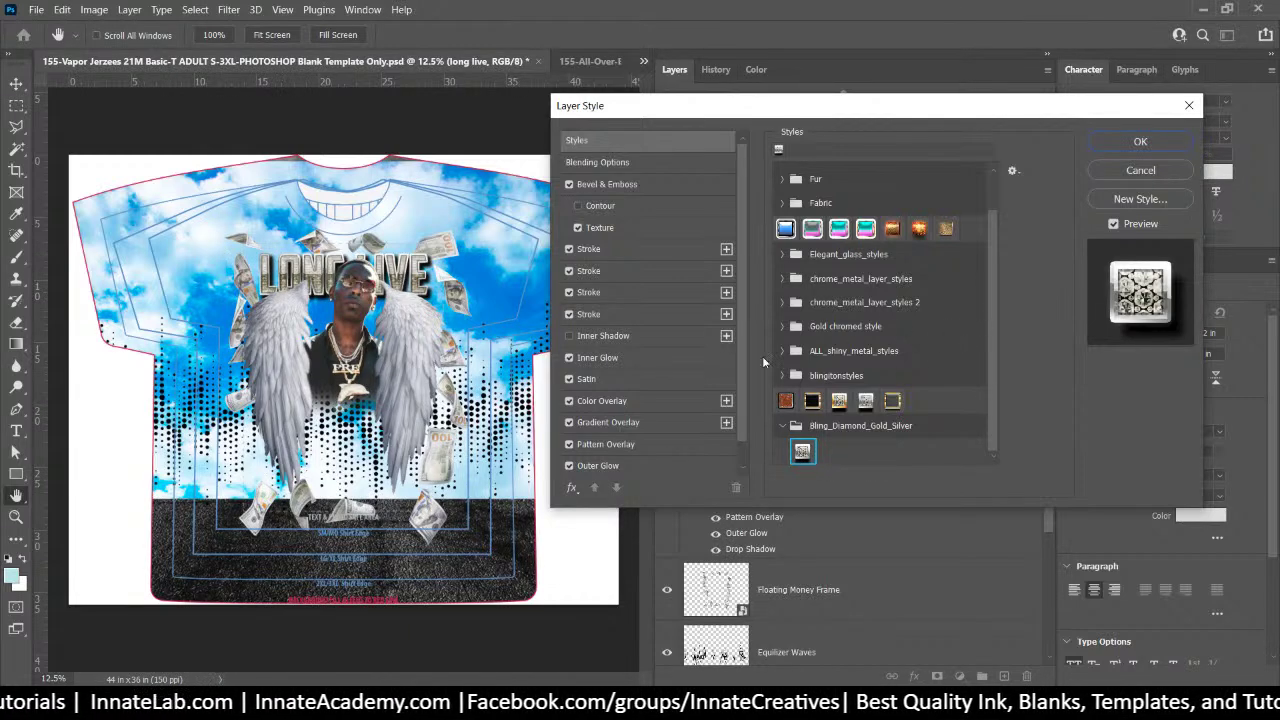
# Disable the first and third strokes in the "long live" layer style to give the text a gold outline
pyautogui.click(590, 249)
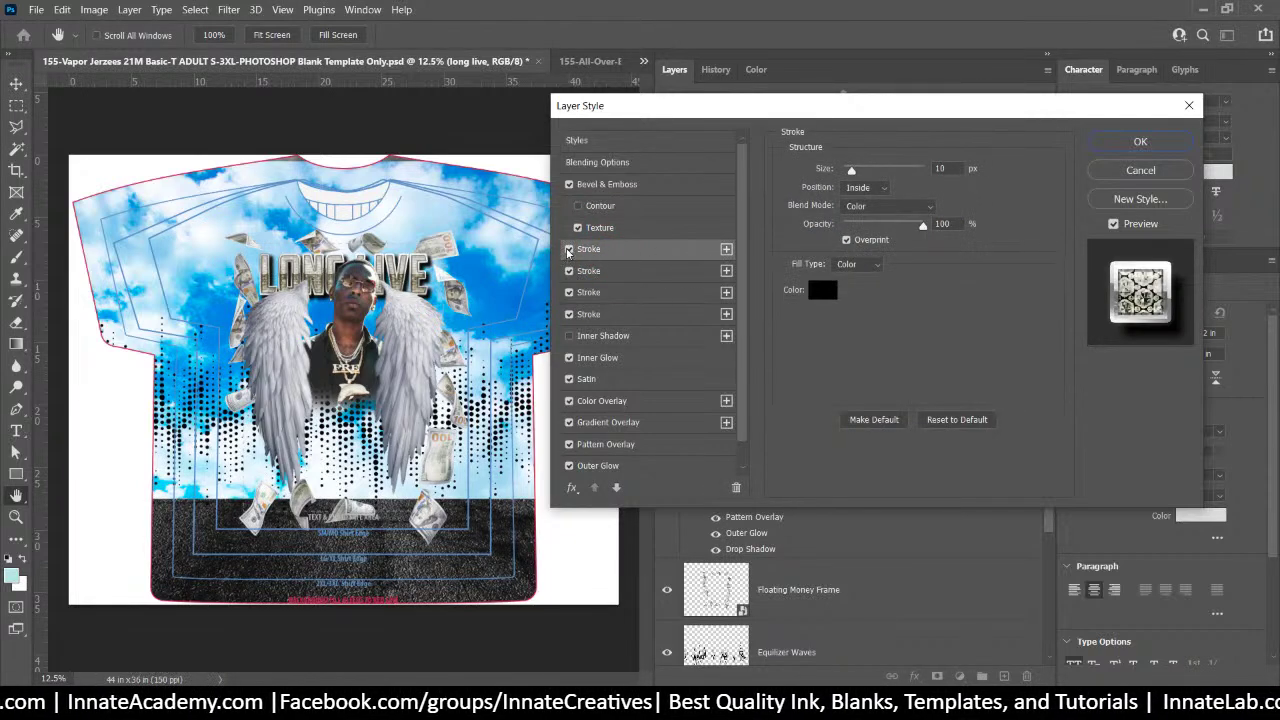
pyautogui.click(569, 250)
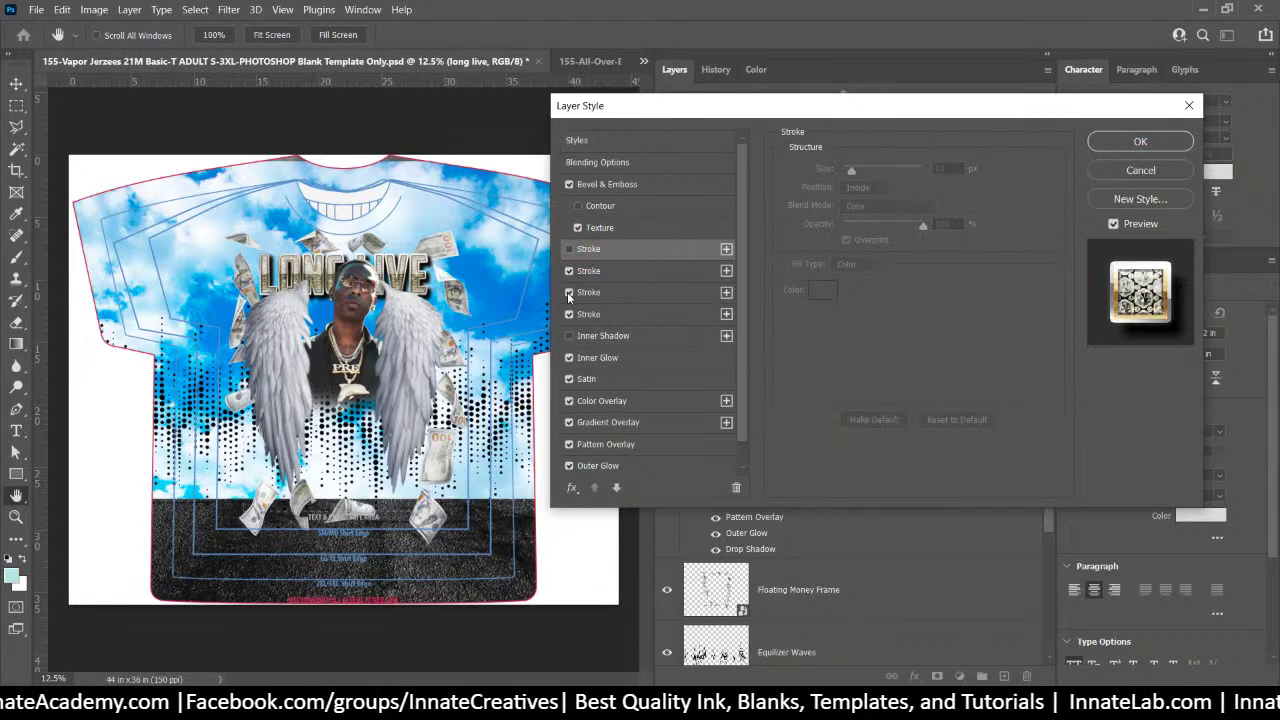
pyautogui.click(569, 292)
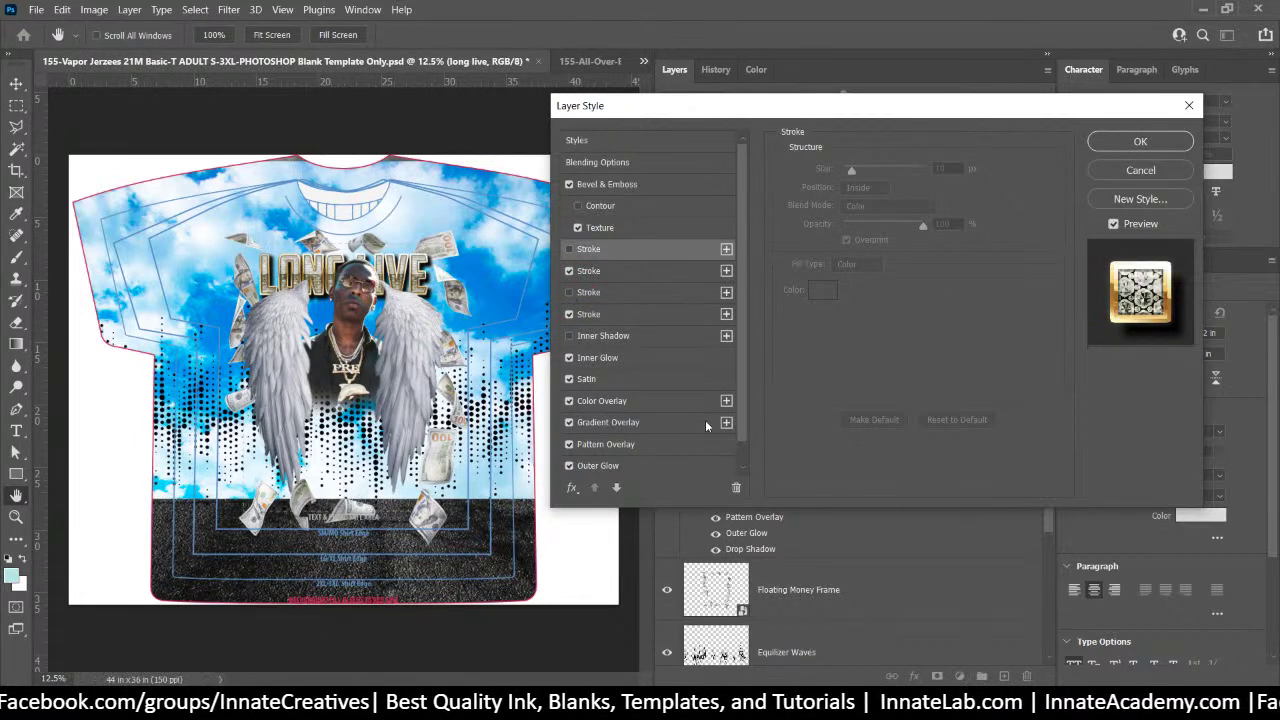
# Reduce the text's drop shadow to 32 px distance, 19% spread and 27 px size, and apply the layer style
pyautogui.scroll(-1, 706, 425)
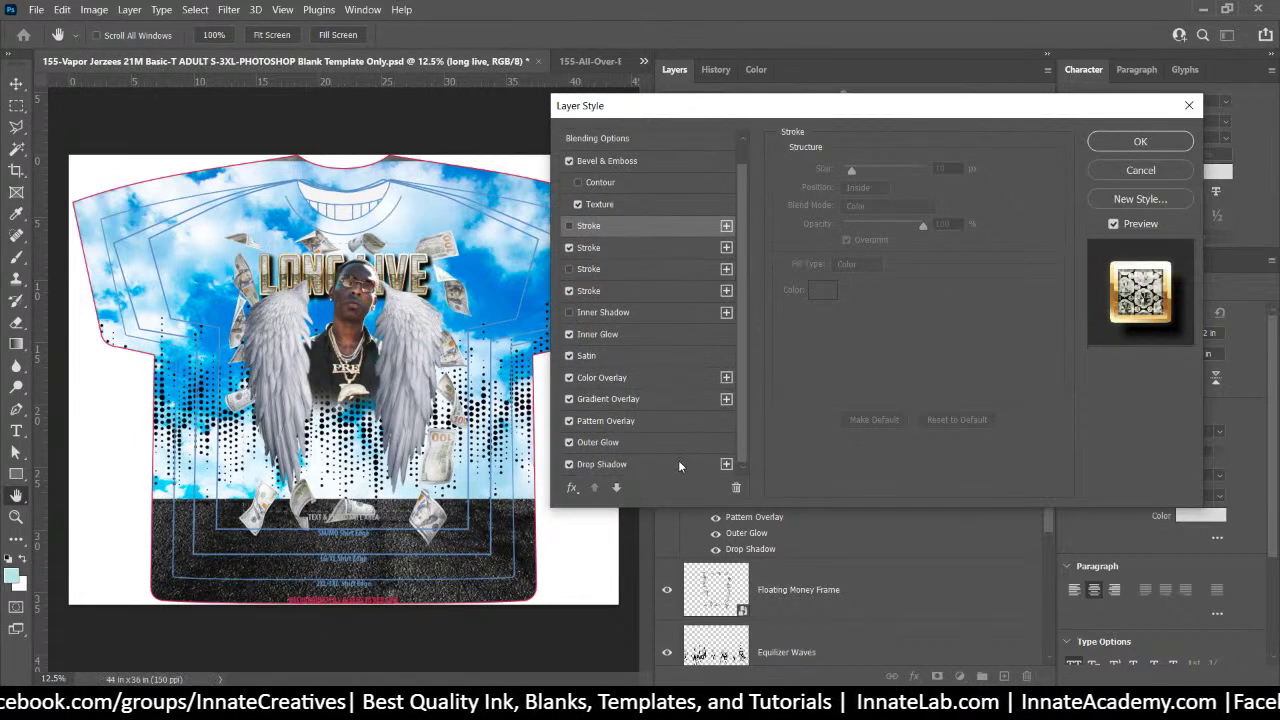
pyautogui.click(620, 464)
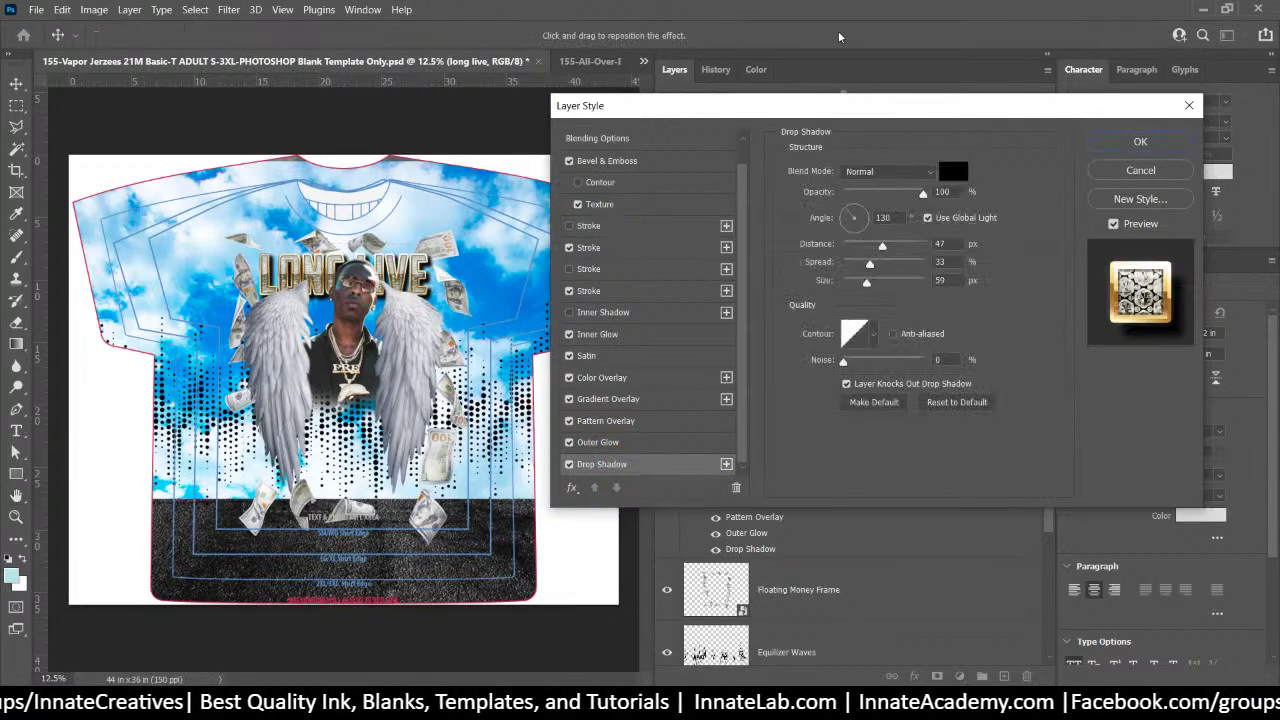
pyautogui.moveTo(872, 248); pyautogui.dragTo(858, 285)
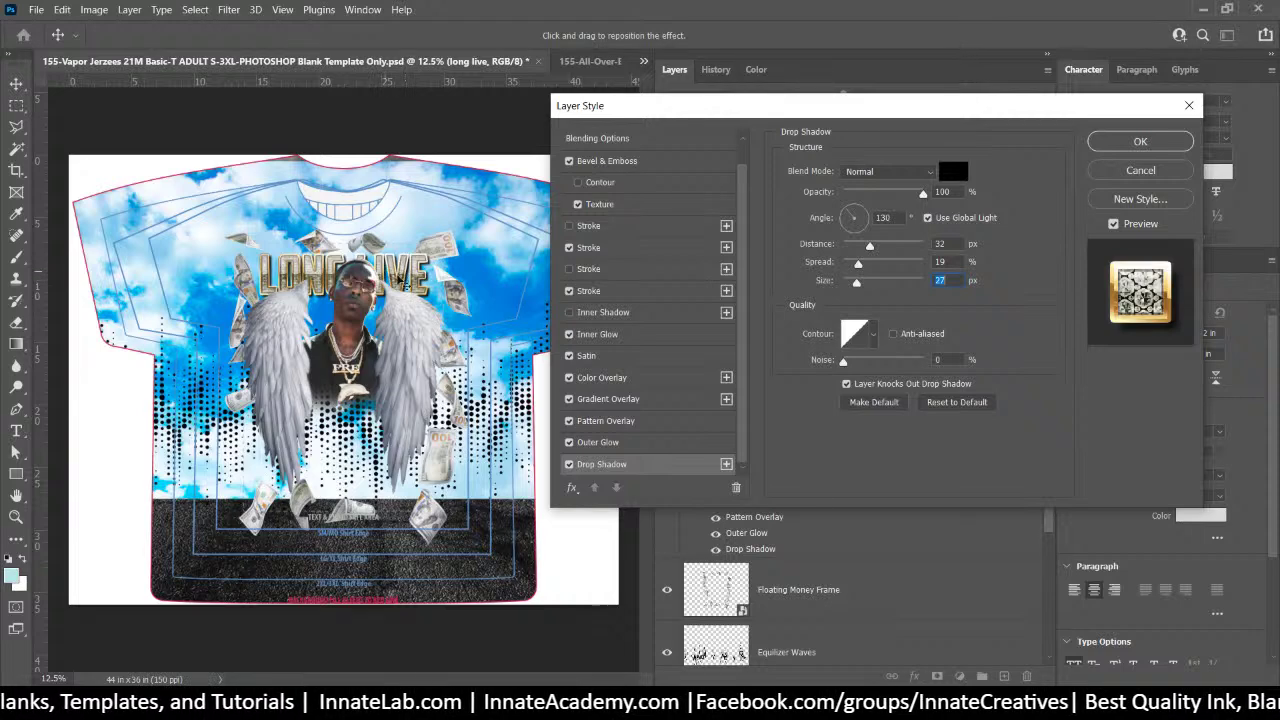
pyautogui.click(1113, 141)
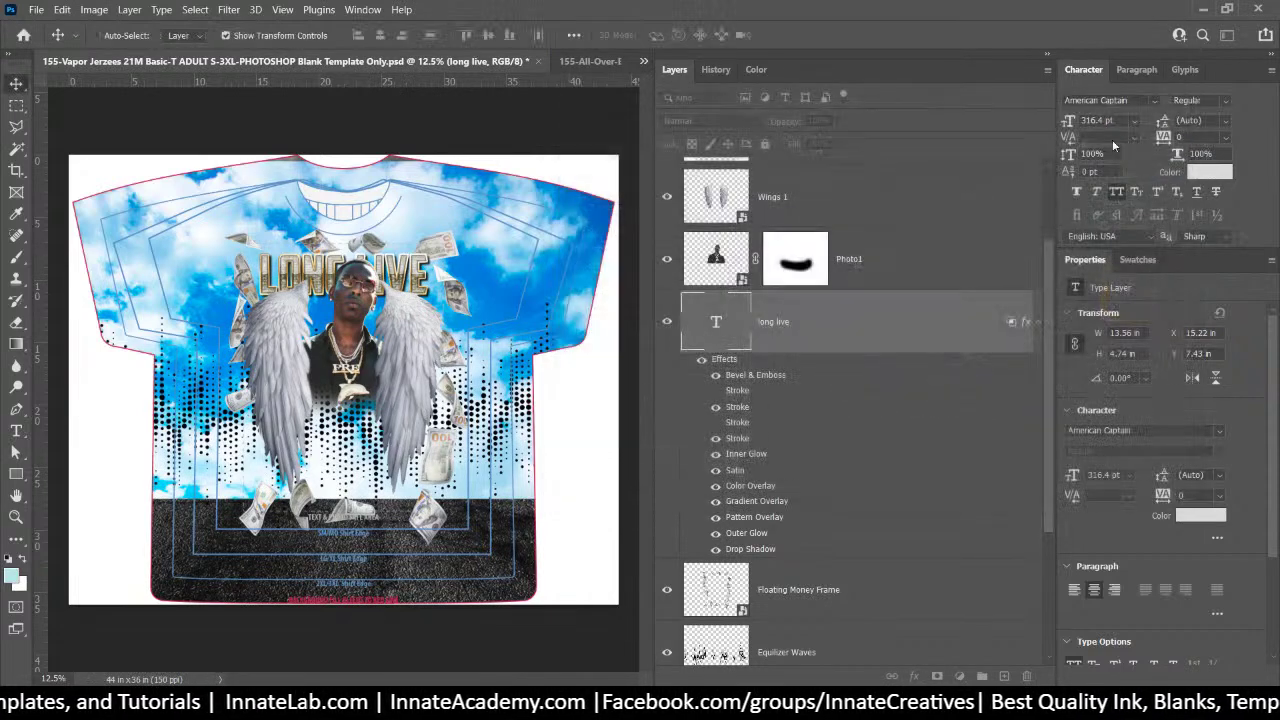
# Shift the "long live" text slightly right to an X position of about 15.57 in and collapse its effects list
pyautogui.click(814, 326)
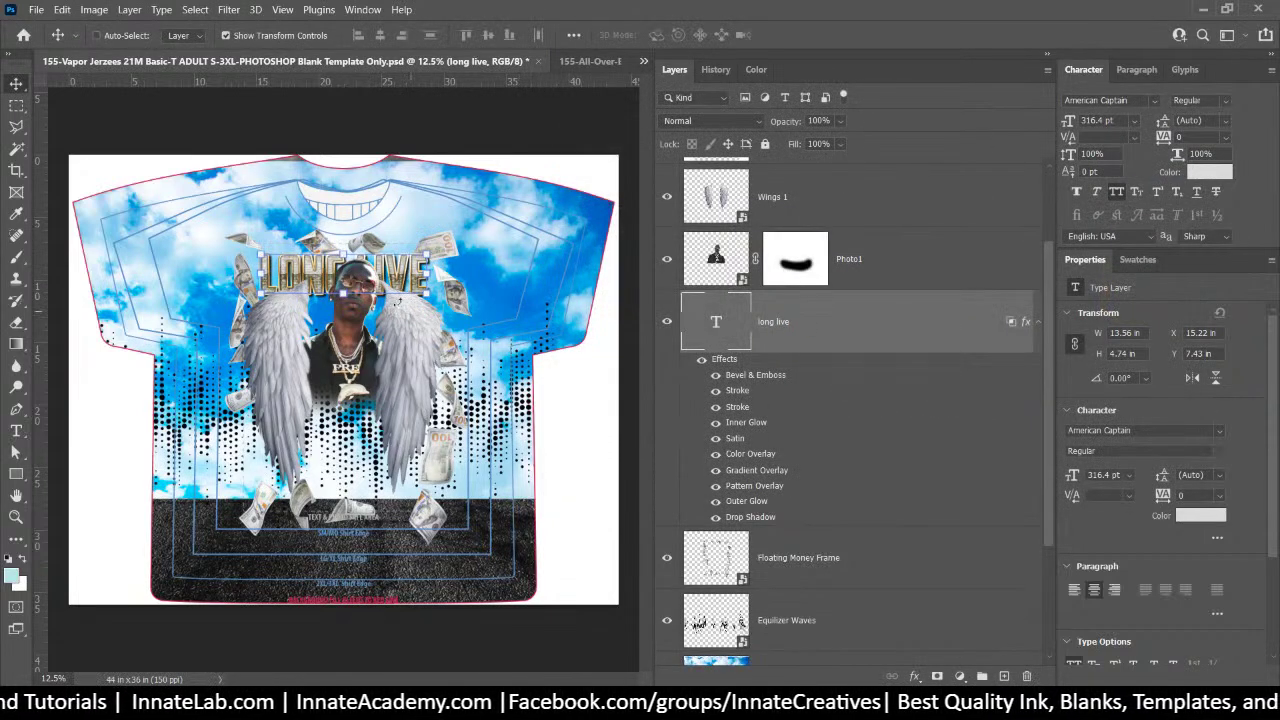
pyautogui.moveTo(408, 285); pyautogui.dragTo(408, 272)
pyautogui.press('Return')
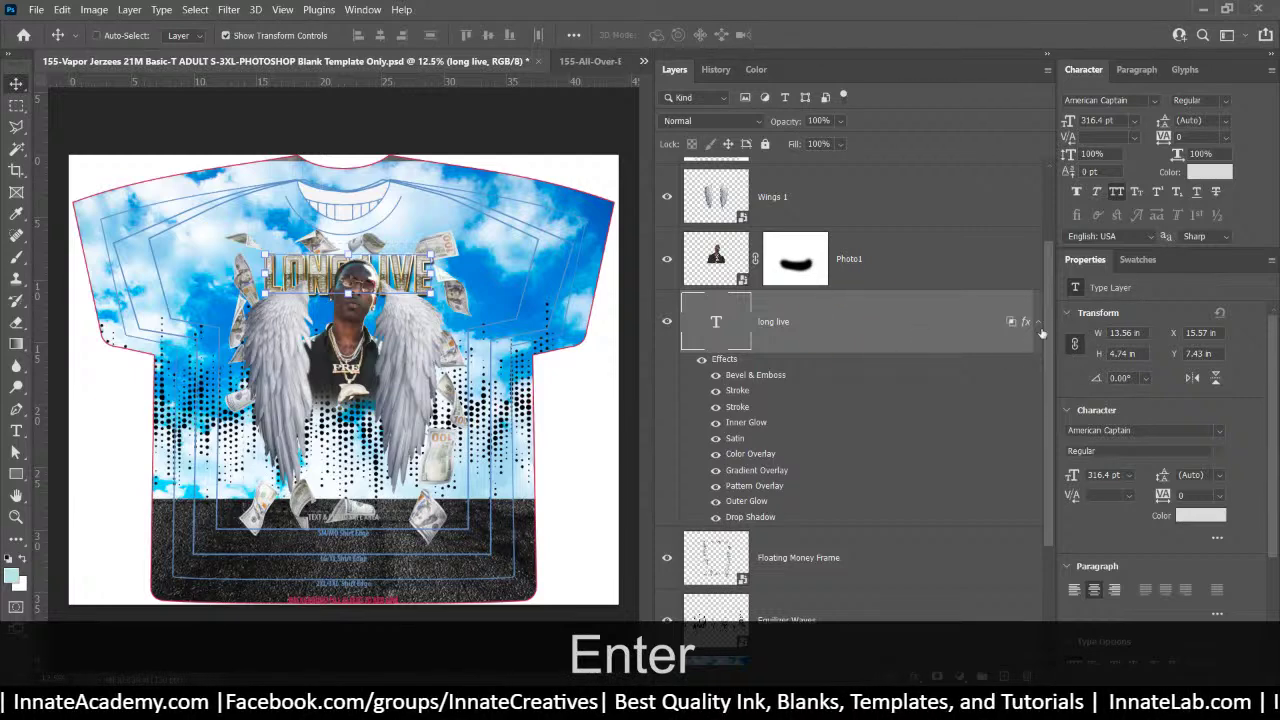
pyautogui.click(1037, 325)
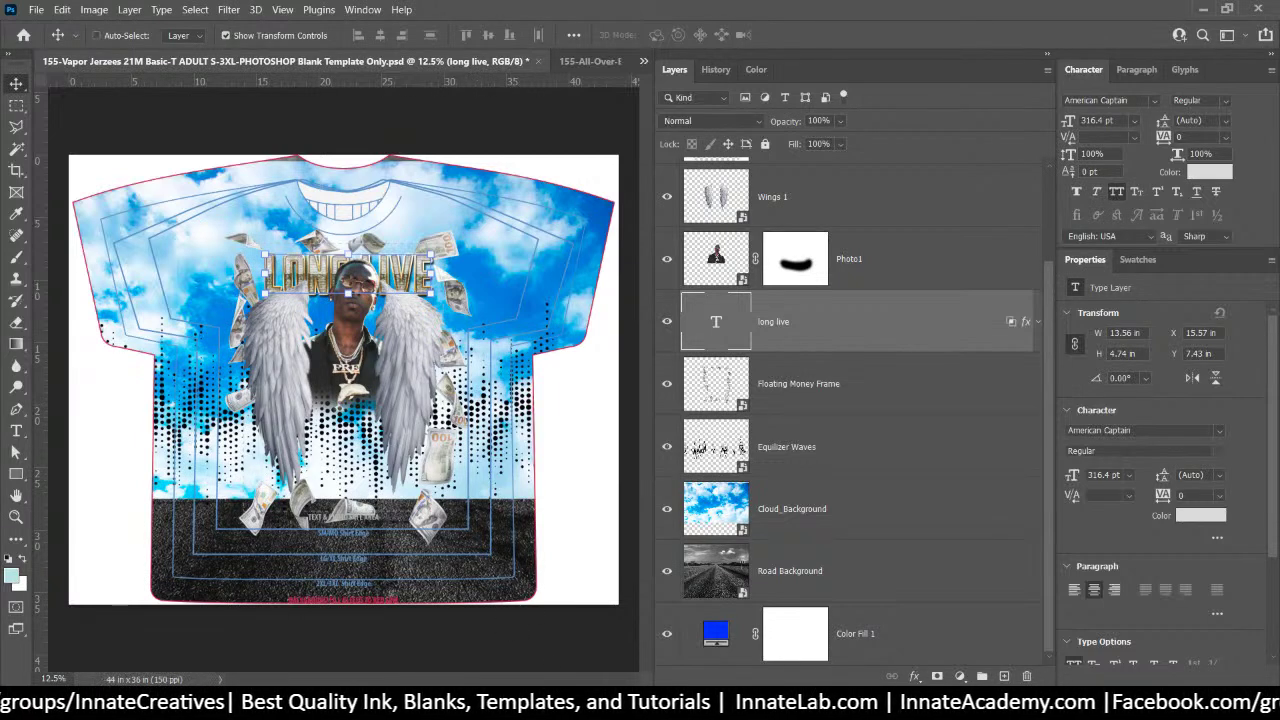
# Place Dophin_Pendant.png and PRE_Pendant.png together from the Assets folder into the shirt template above the "long live" layer, committing both
pyautogui.hotkey('alt', 'Tab')
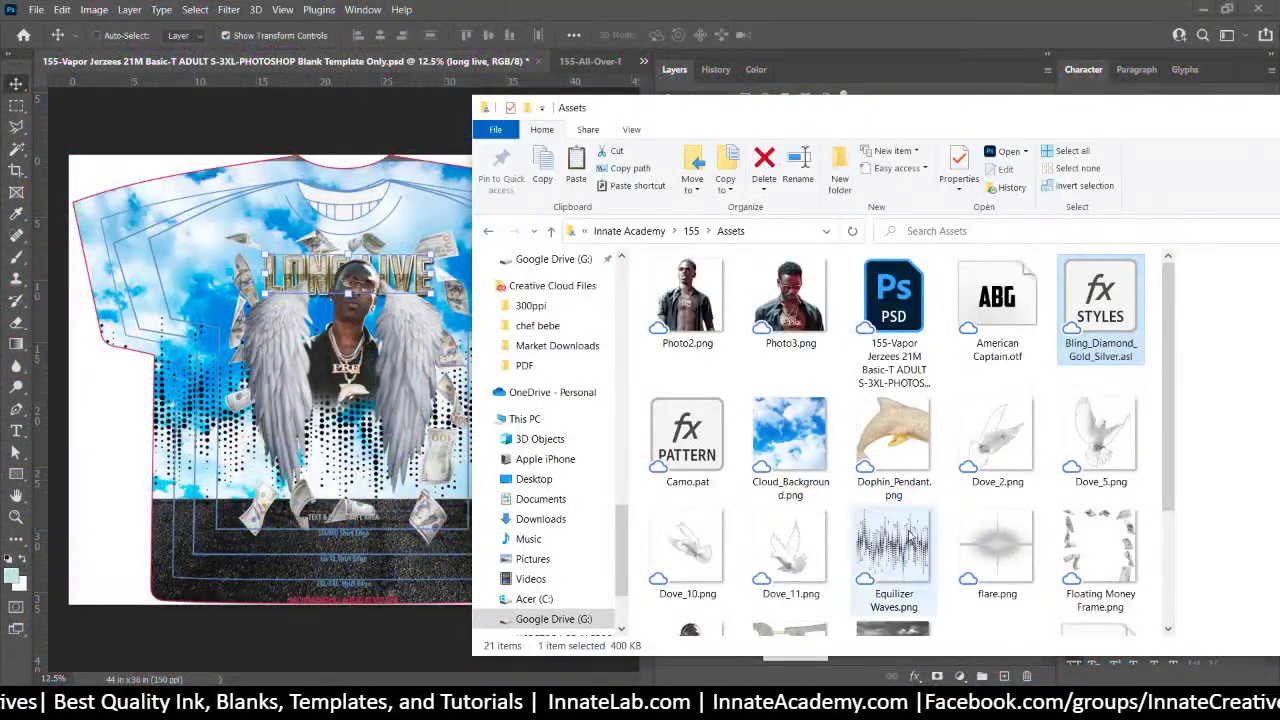
pyautogui.click(886, 414)
pyautogui.scroll(-2, 878, 428)
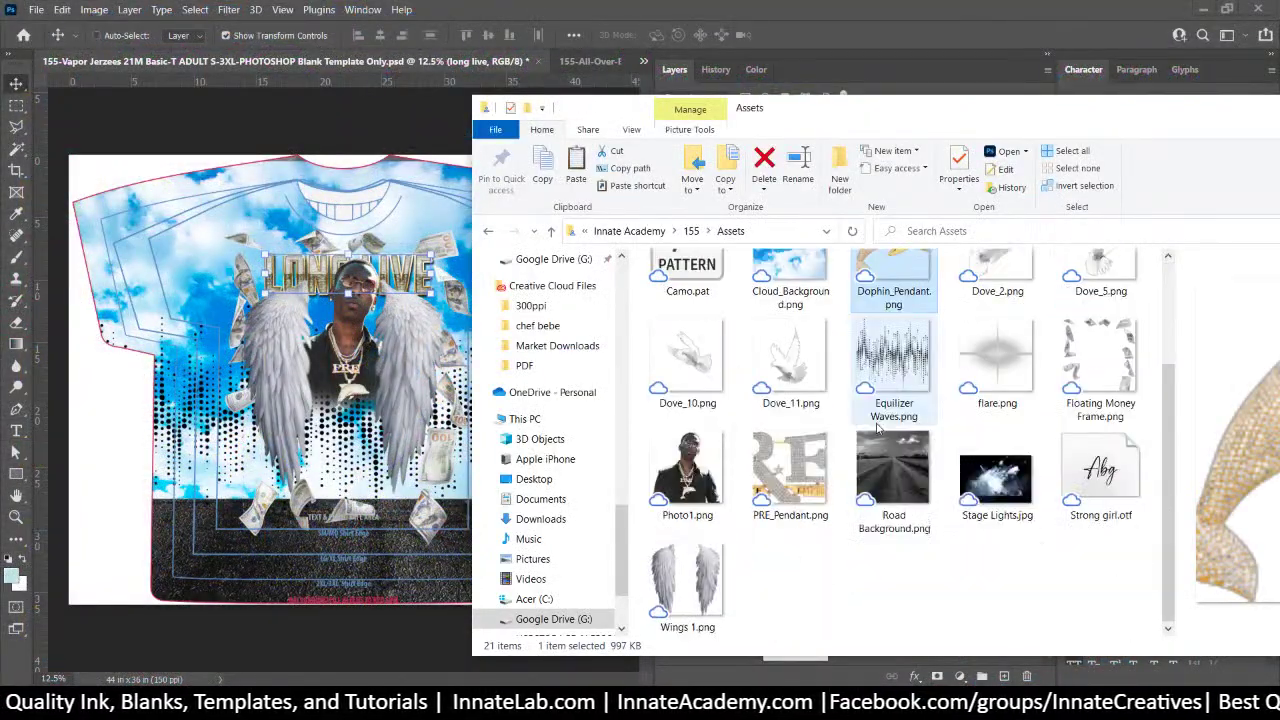
pyautogui.click(791, 478)
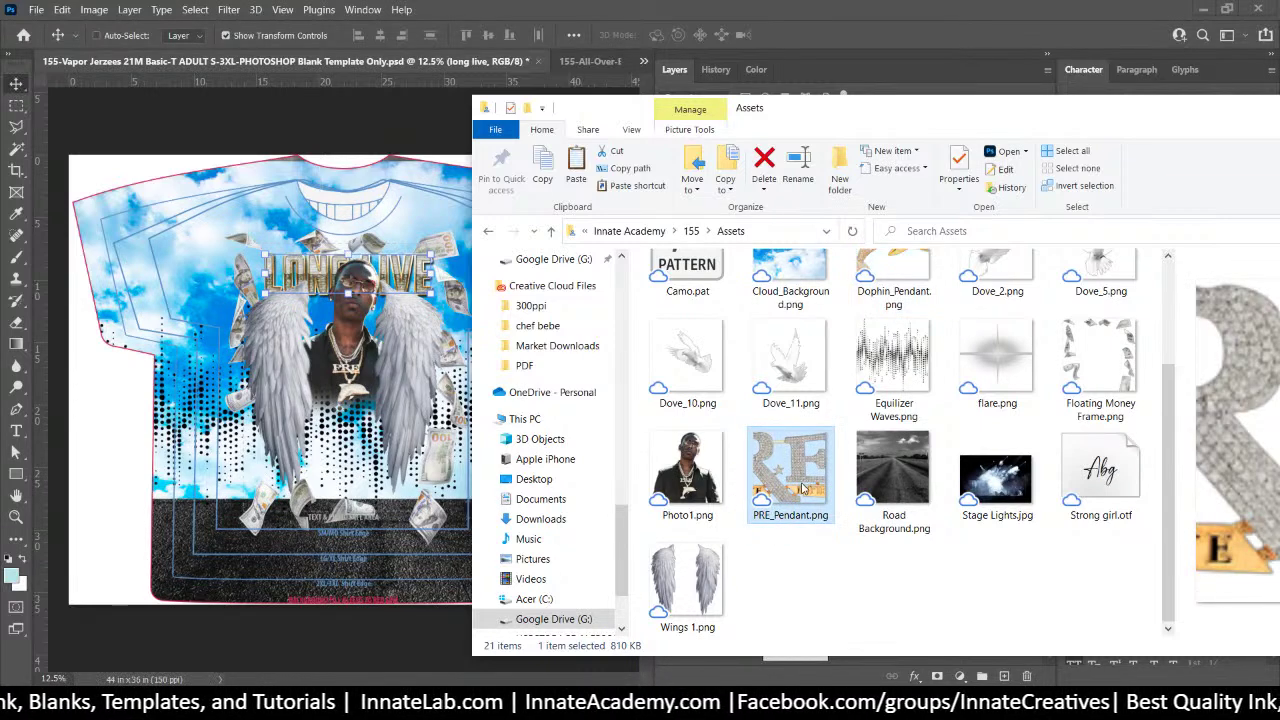
pyautogui.scroll(3, 740, 585)
pyautogui.scroll(-3, 738, 583)
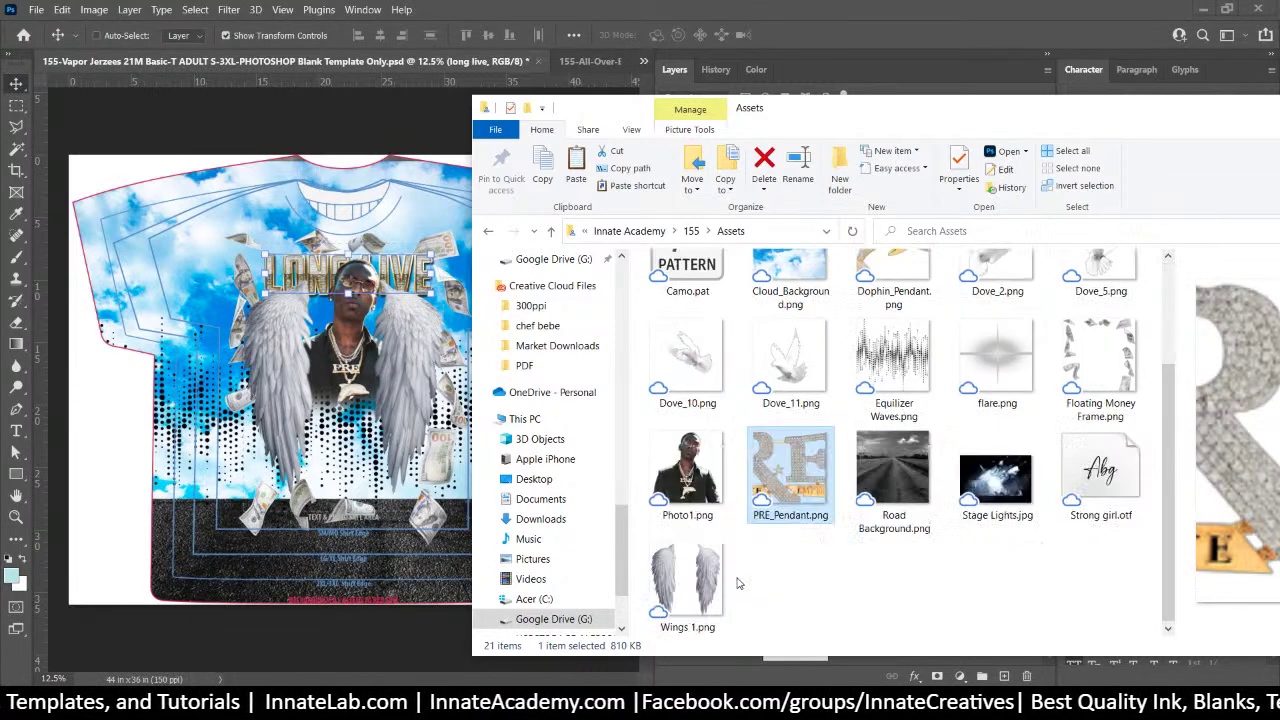
pyautogui.keyDown('shift'); pyautogui.click(884, 285); pyautogui.keyUp('shift')
pyautogui.click(888, 300)
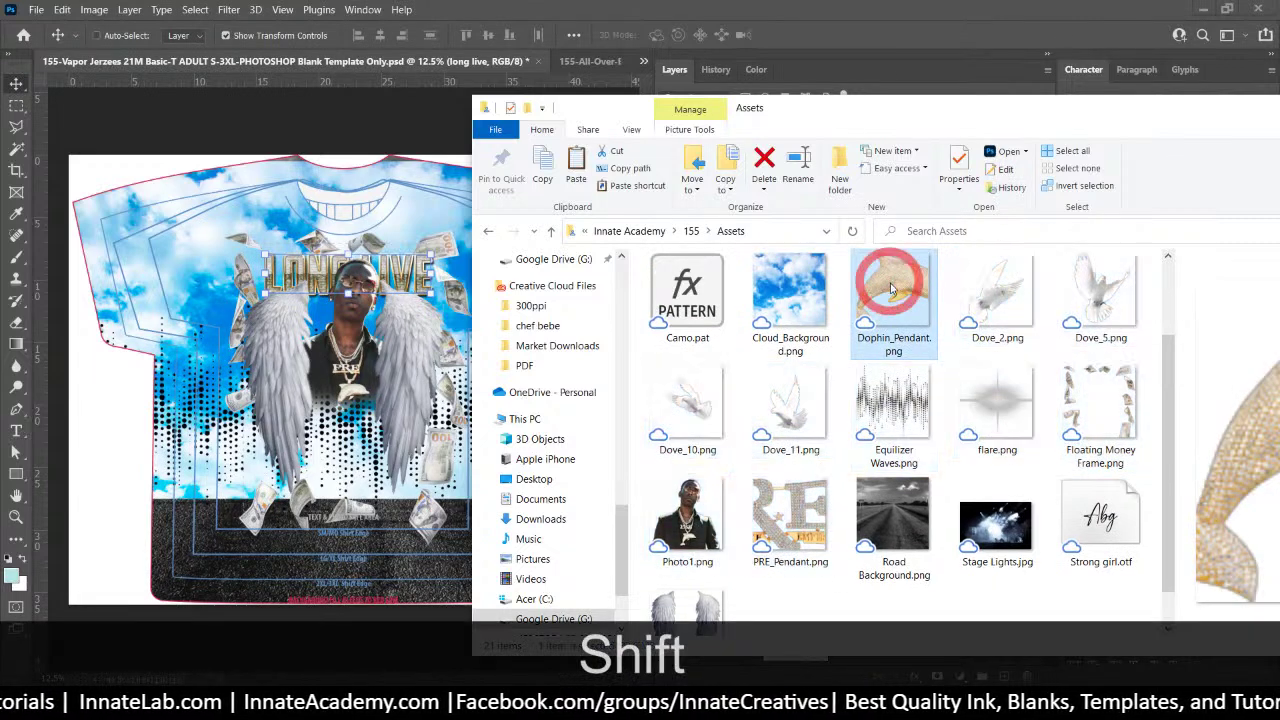
pyautogui.keyDown('ctrl'); pyautogui.click(790, 518); pyautogui.keyUp('ctrl')
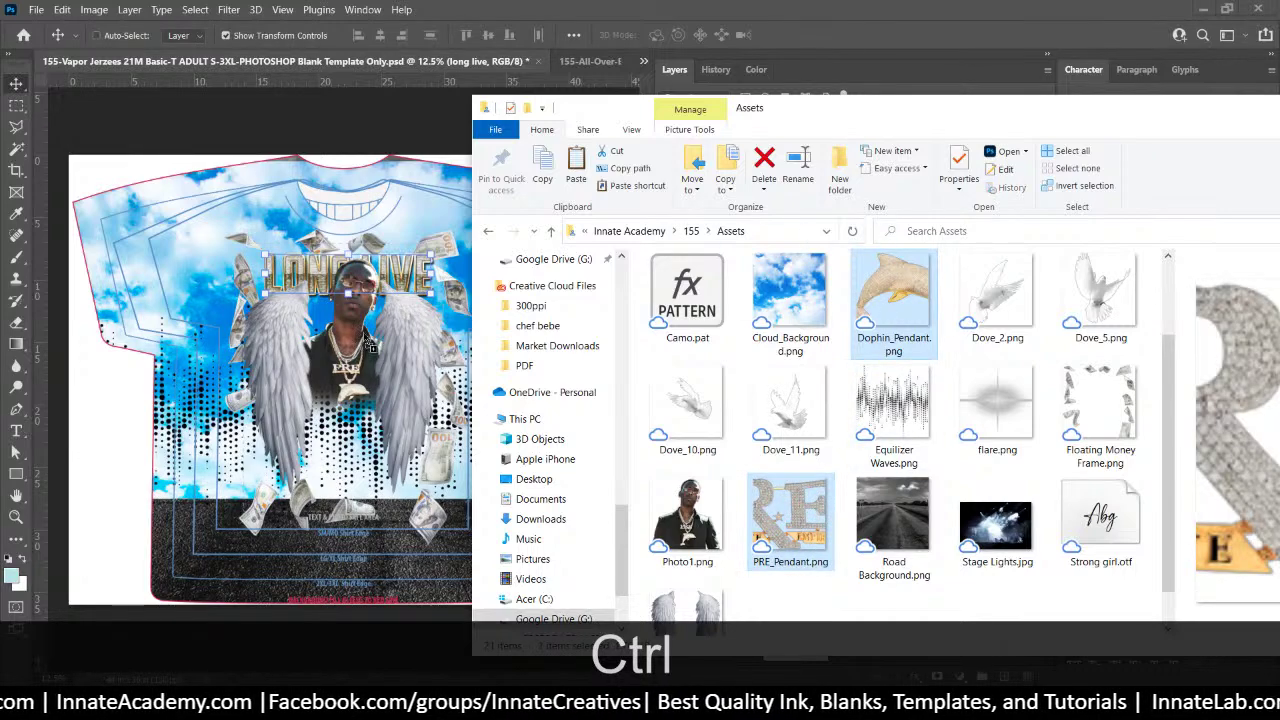
pyautogui.click(363, 340)
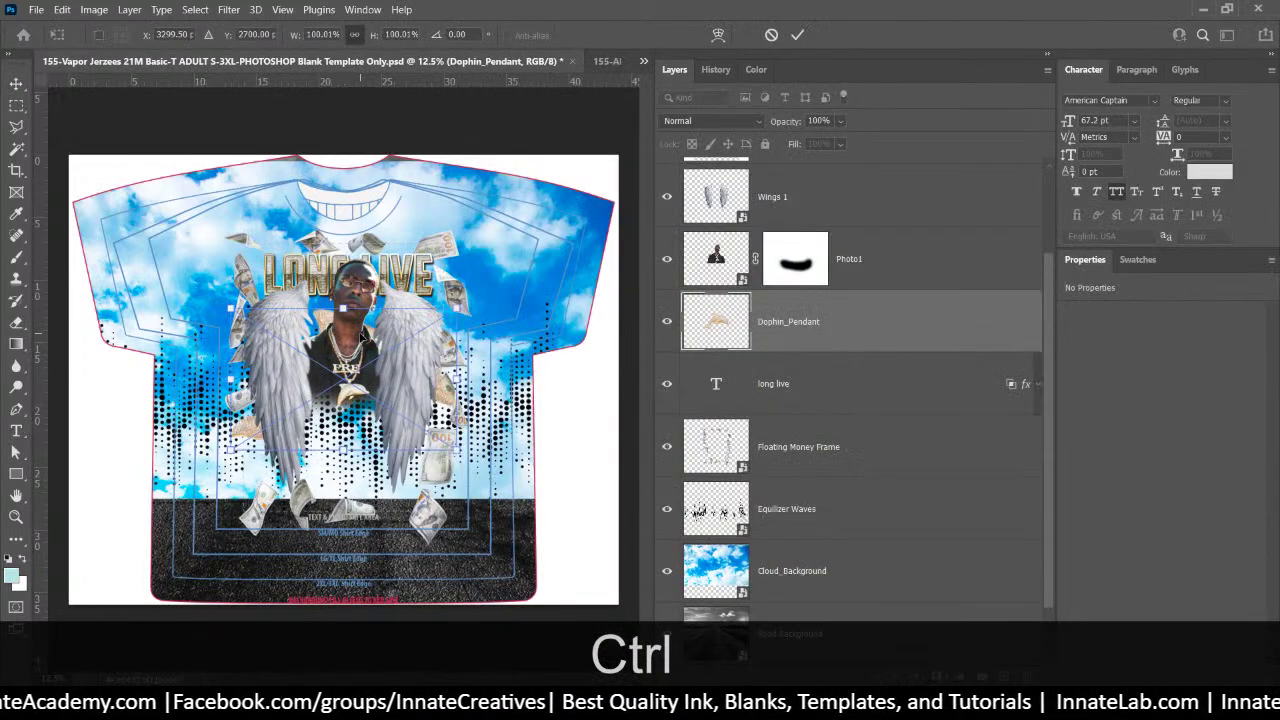
pyautogui.press('Return')
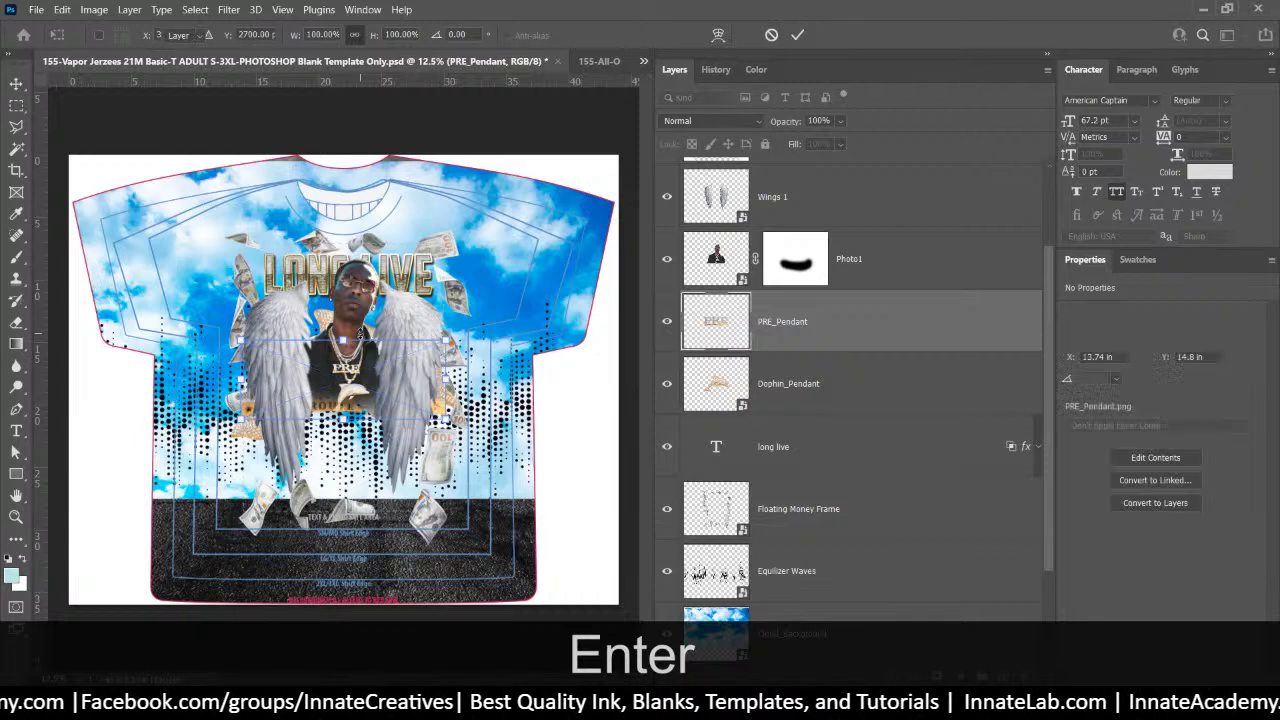
pyautogui.press('Return')
# Move the PRE pendant above the "long live" text, scale it to about 61%, center it over the words, and commit it
pyautogui.moveTo(397, 370); pyautogui.dragTo(401, 240)
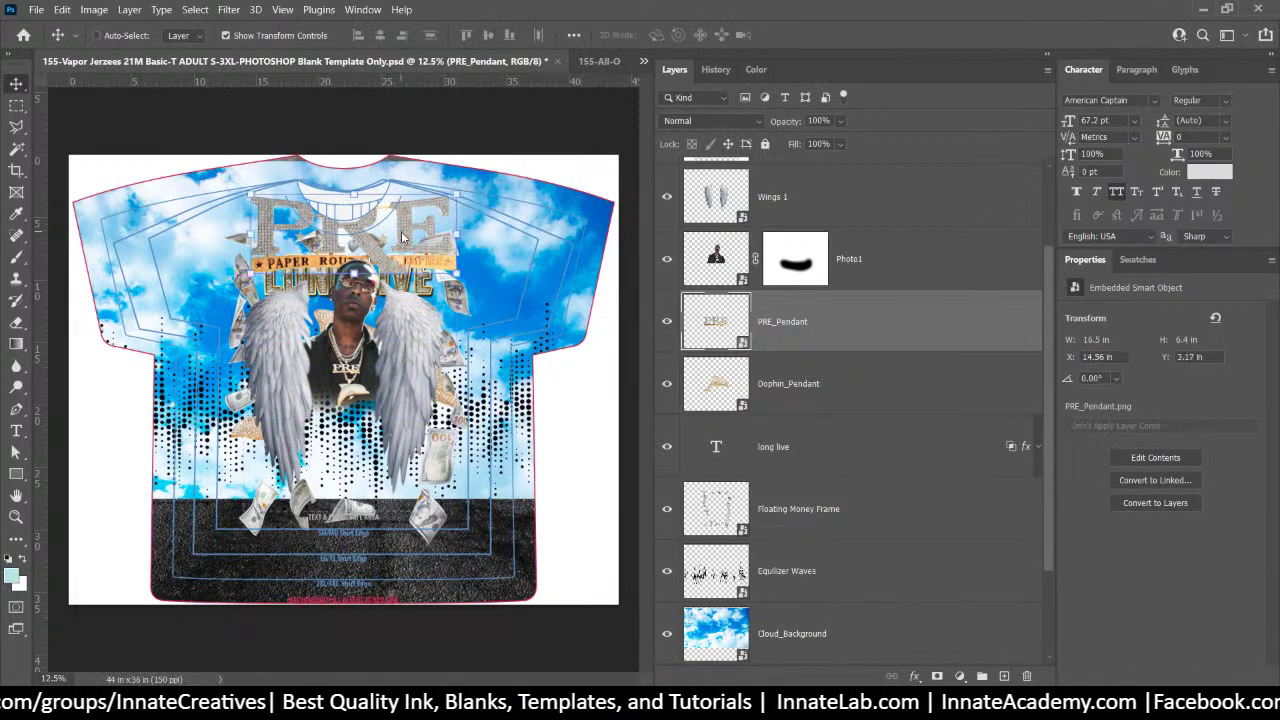
pyautogui.press('ctrl')
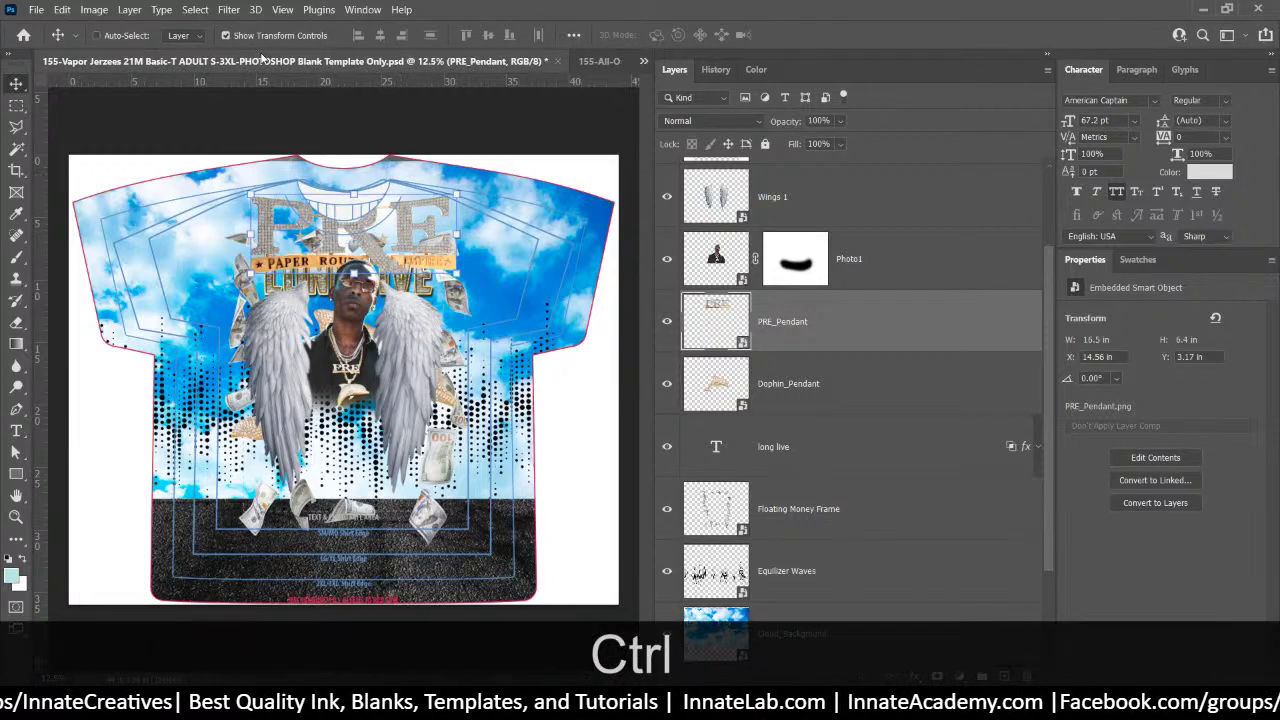
pyautogui.hotkey('ctrl', 't')
pyautogui.moveTo(457, 270); pyautogui.dragTo(378, 228)
pyautogui.moveTo(296, 222); pyautogui.dragTo(338, 240)
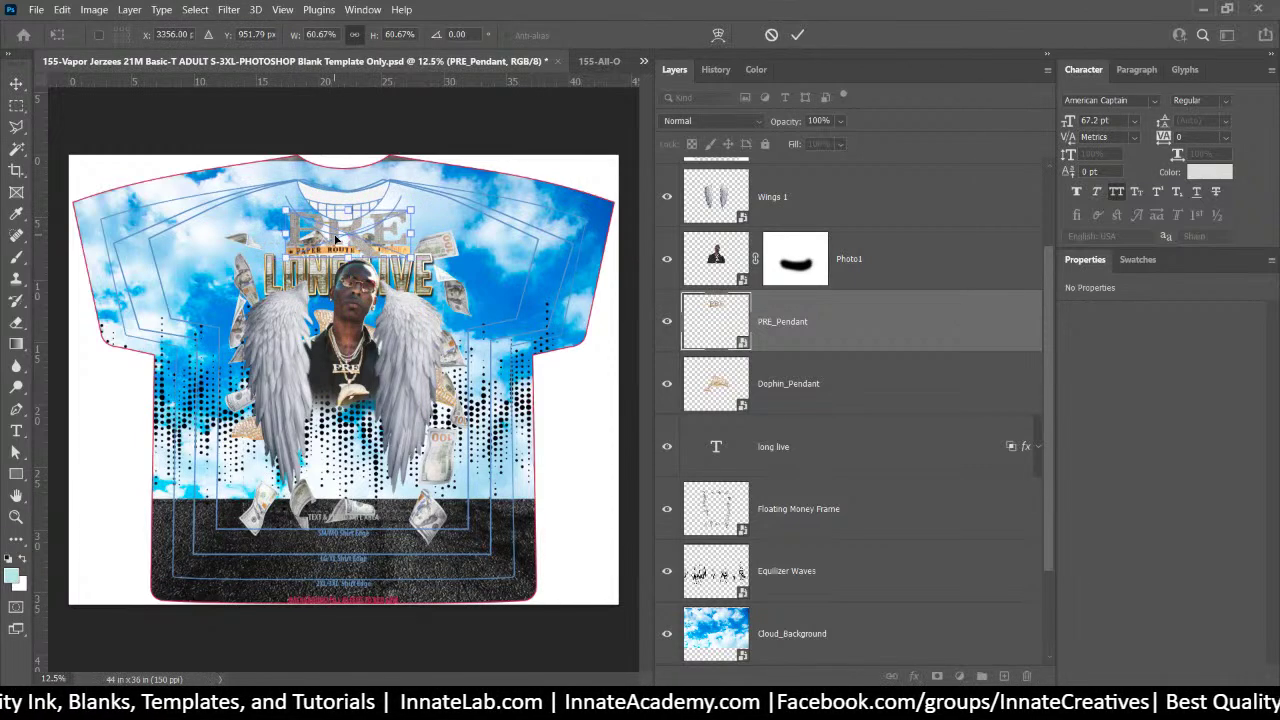
pyautogui.press('Return')
# Move the Dophin_Pendant layer above Wings 1, scale it to about 60%, place it over the lower end of the left wing, and commit
pyautogui.click(850, 390)
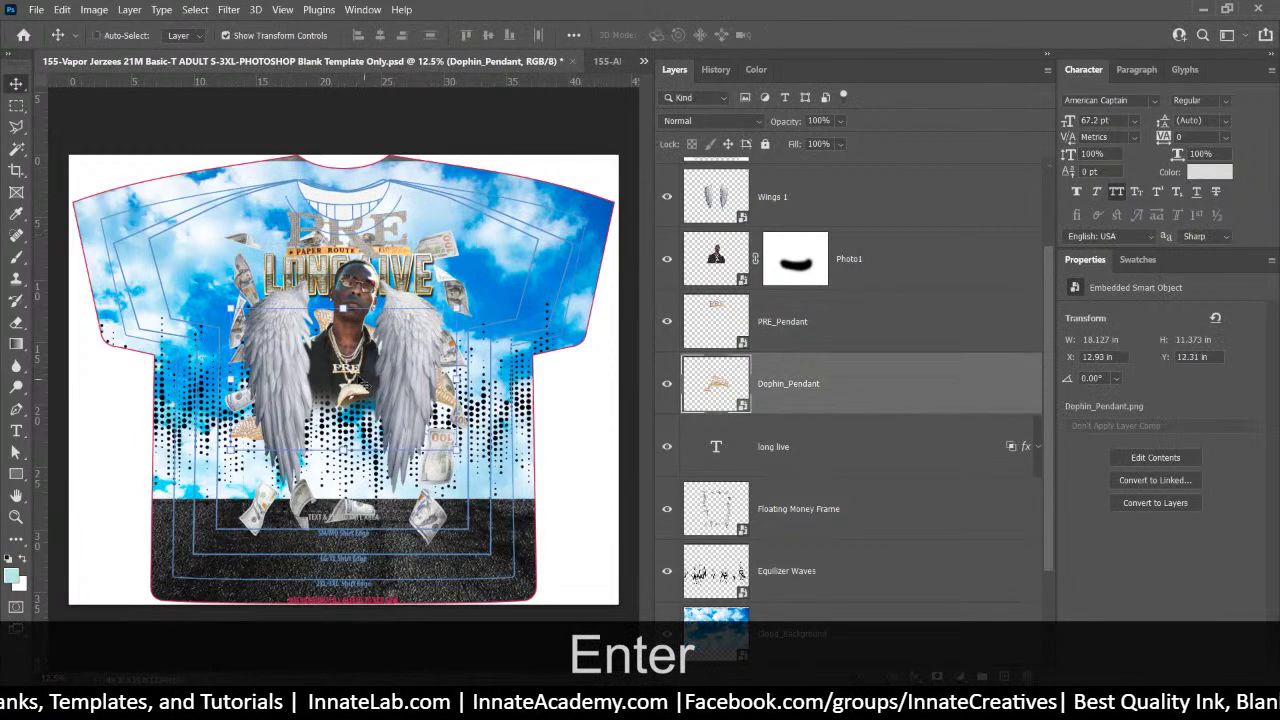
pyautogui.moveTo(325, 283); pyautogui.dragTo(277, 376)
pyautogui.moveTo(812, 387); pyautogui.dragTo(810, 282)
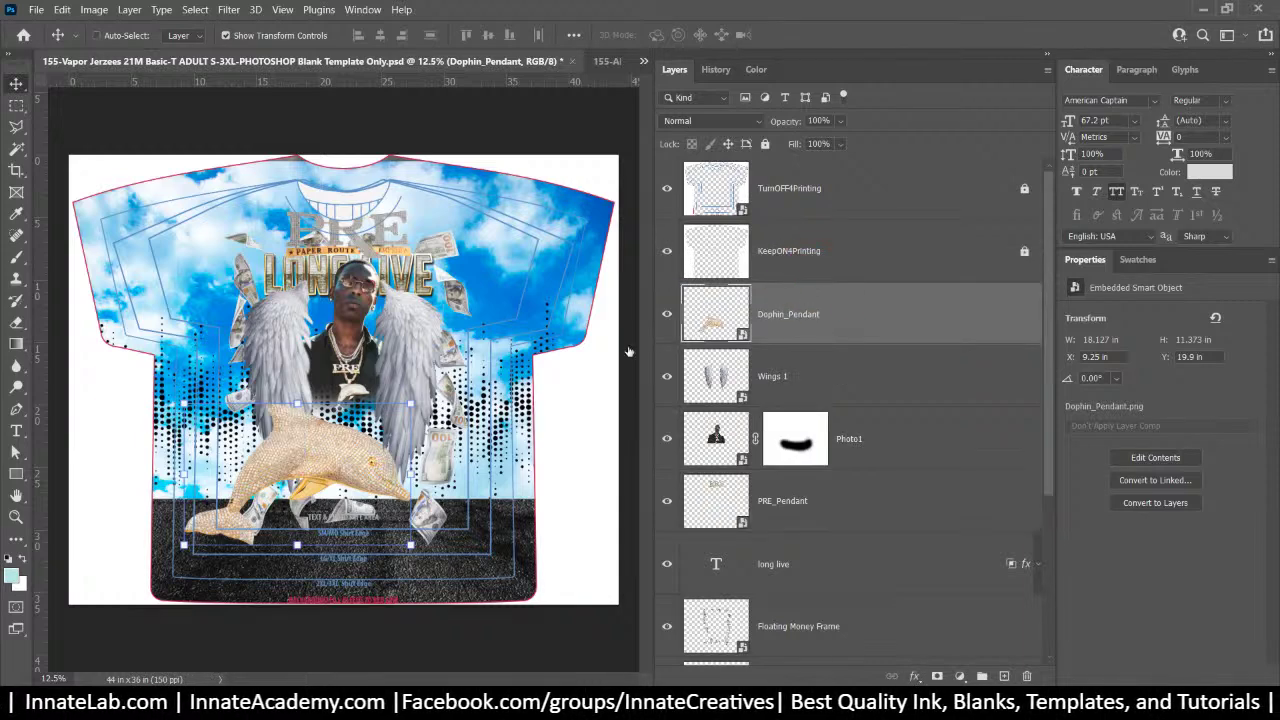
pyautogui.moveTo(410, 403); pyautogui.dragTo(299, 440)
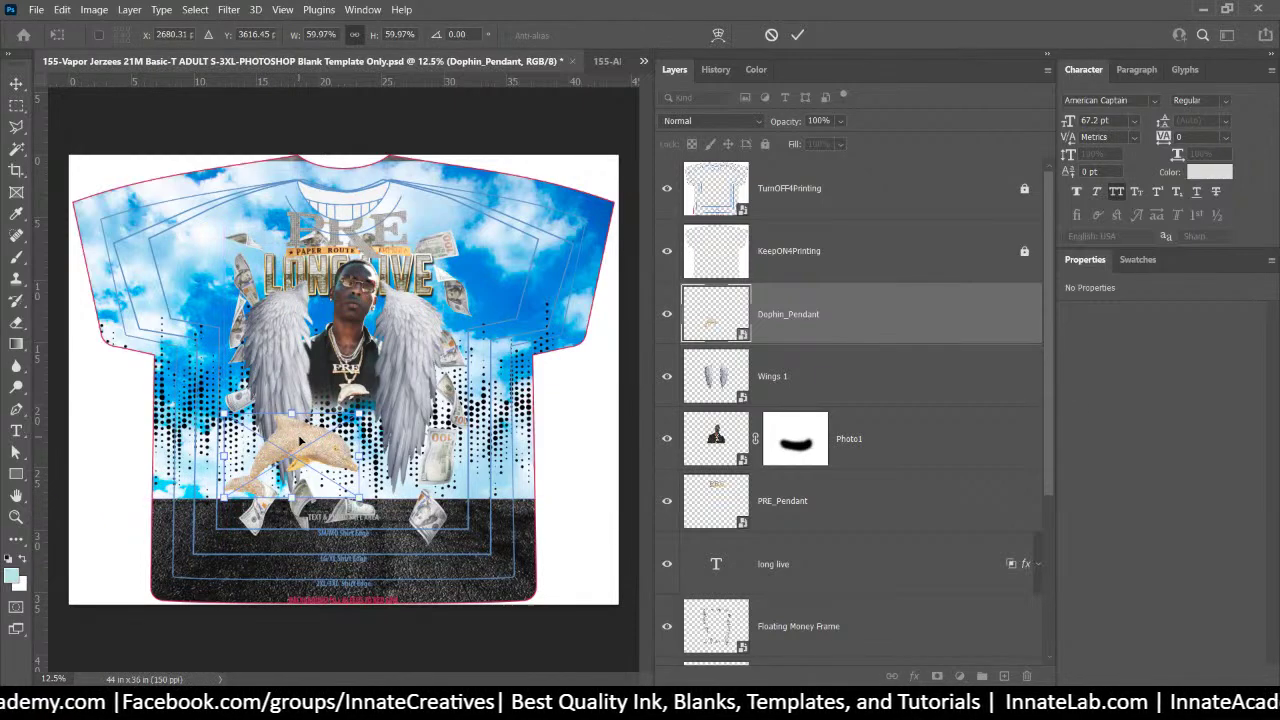
pyautogui.press('Return')
# Switch to the 155-All-Over-Bling-Cars-Money-Dolph-Road-Couds-Remembrance.psd document and try to select the dates line on the artwork
pyautogui.click(600, 61)
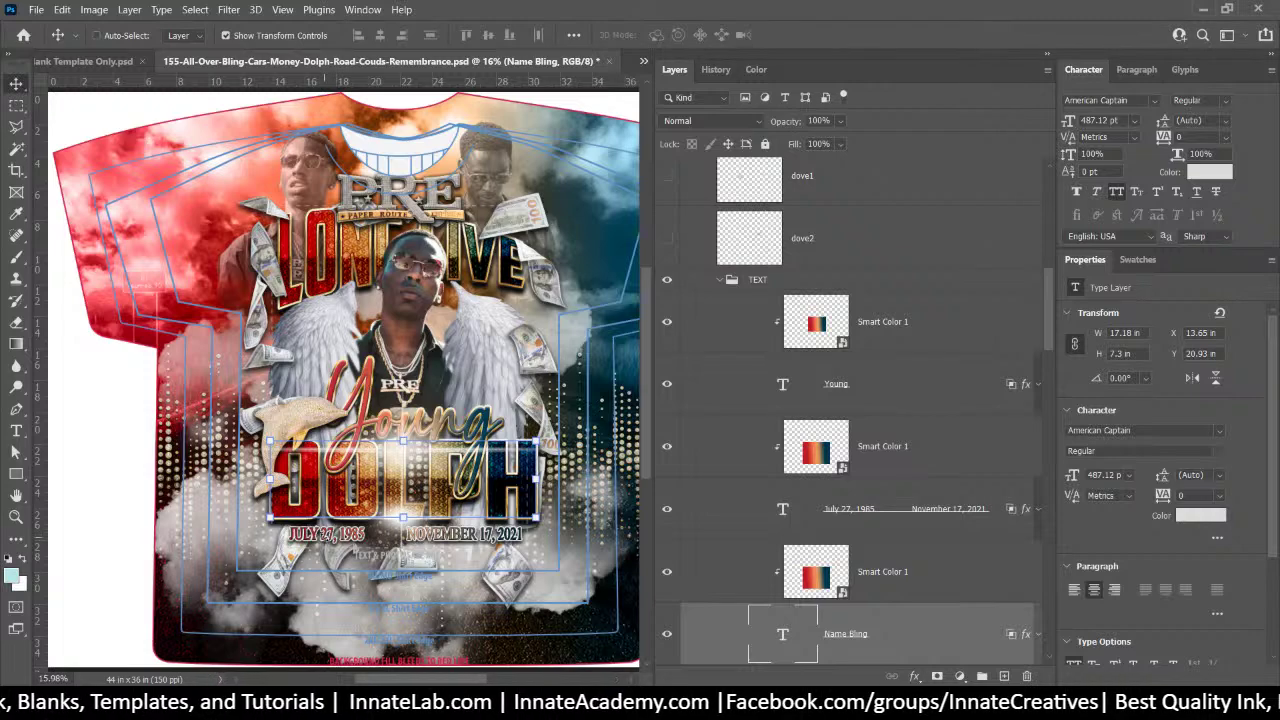
pyautogui.hotkey('ctrl', 't')
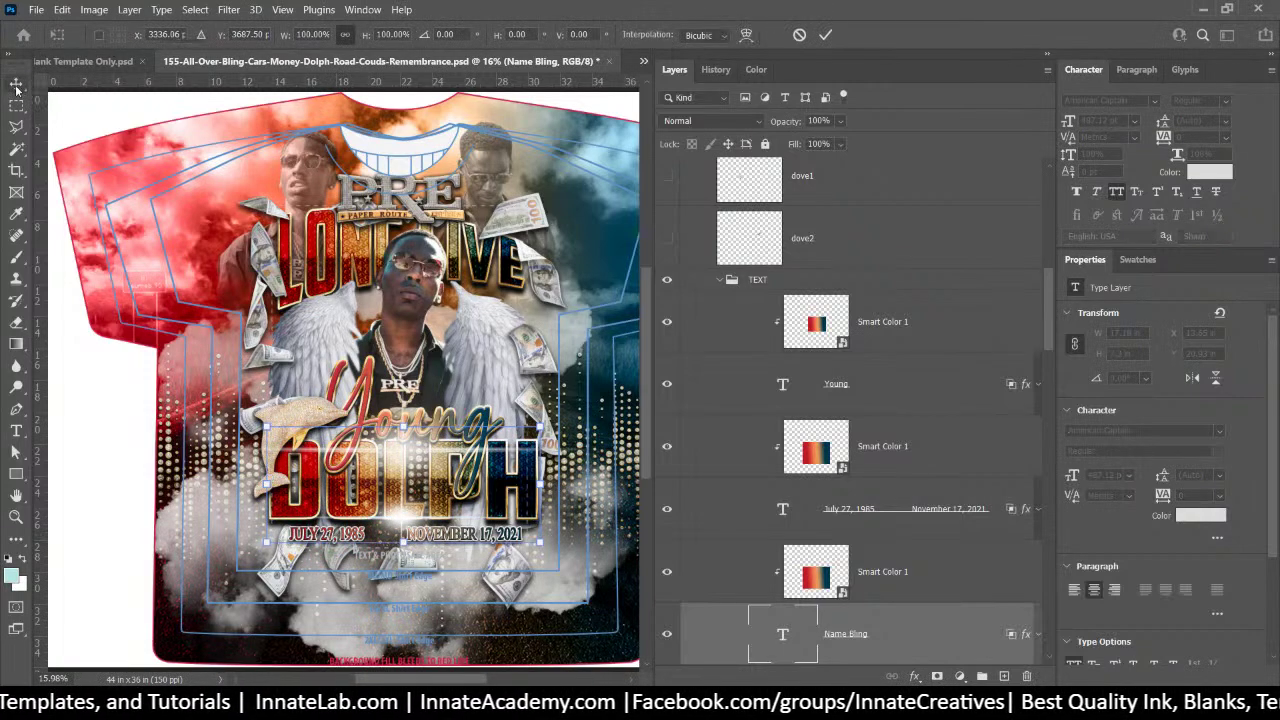
pyautogui.rightClick(356, 536)
pyautogui.click(341, 539)
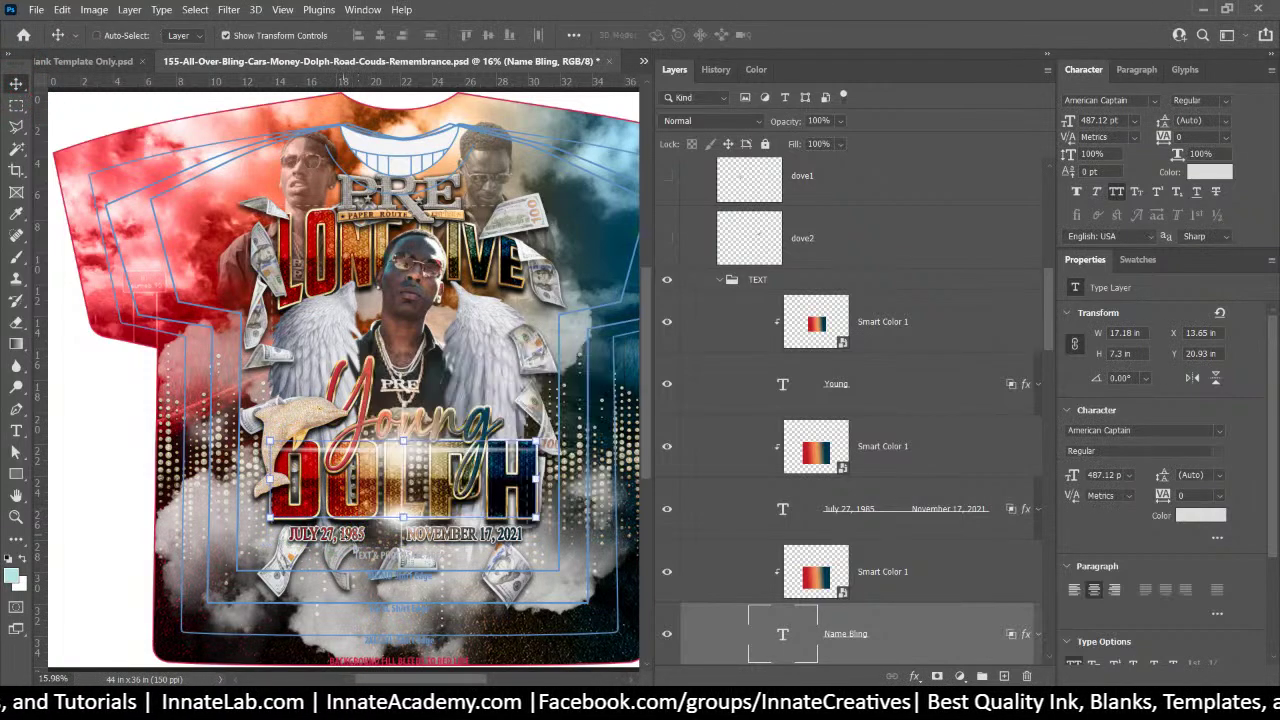
pyautogui.press('Escape')
pyautogui.click(348, 537)
pyautogui.press('Escape')
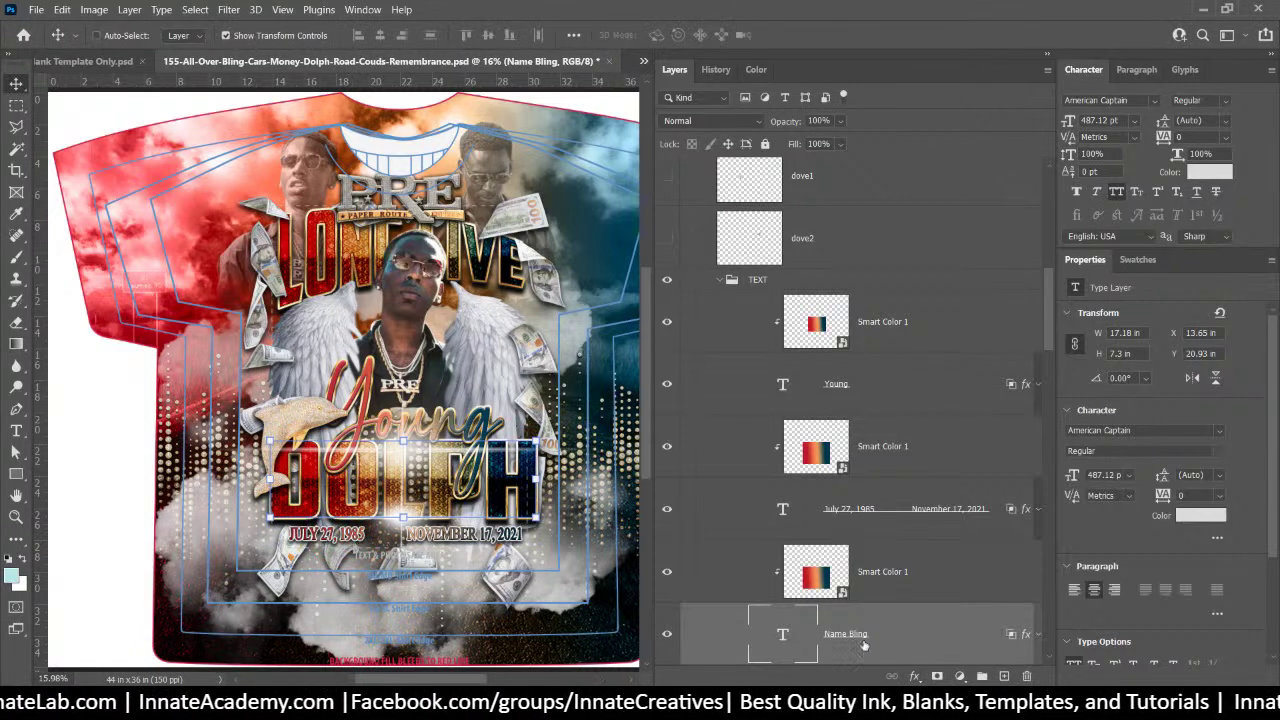
# Open the dates text layer above Name Bling in the finished design for editing and copy its whole text
pyautogui.scroll(-3, 800, 648)
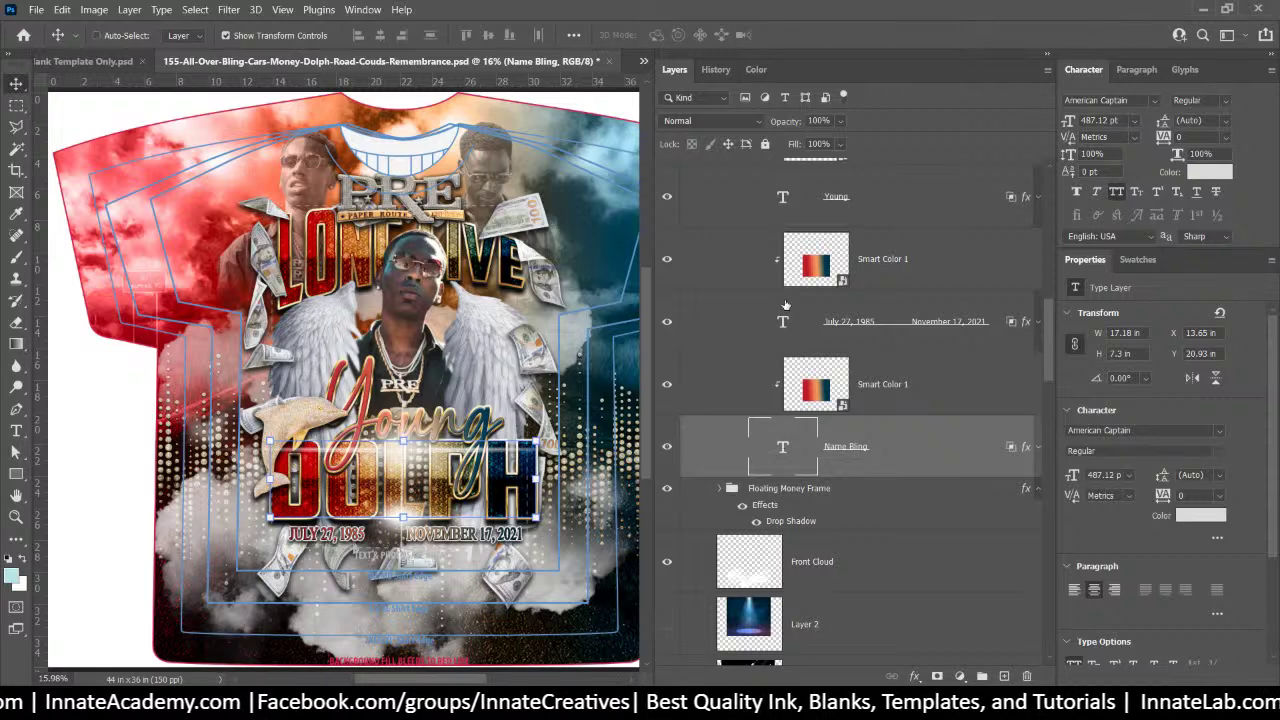
pyautogui.click(782, 323)
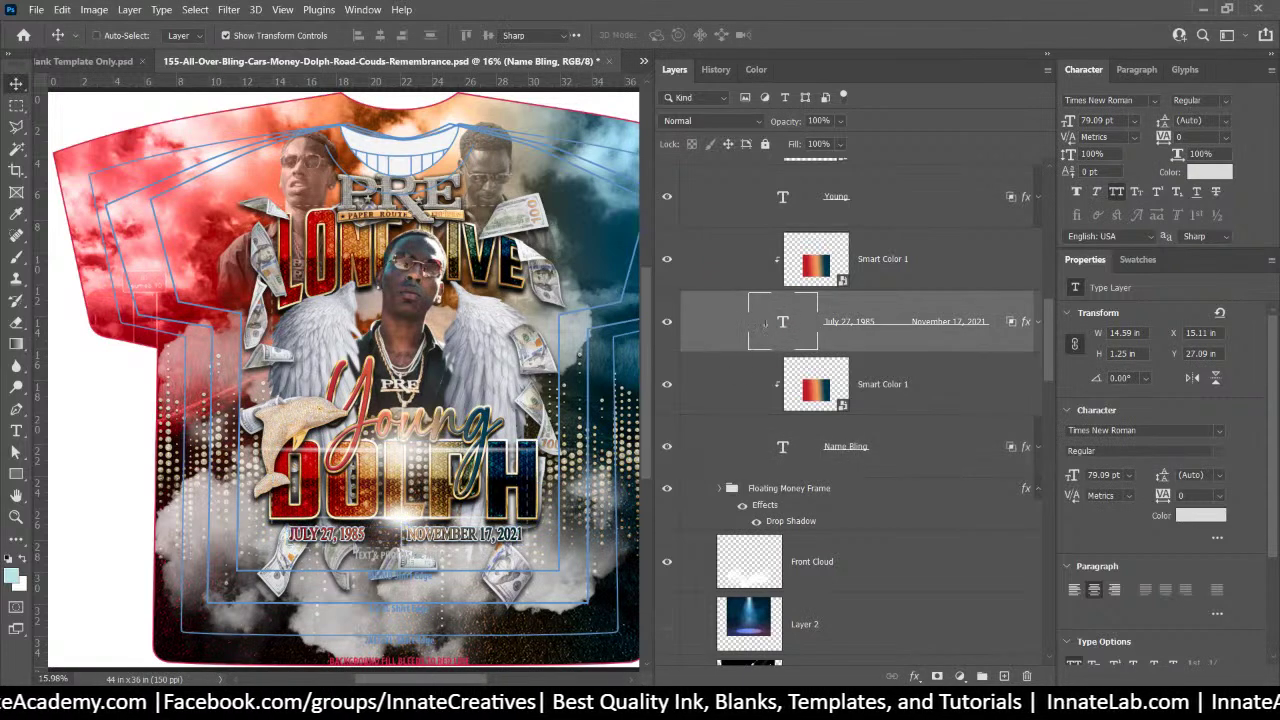
pyautogui.doubleClick(765, 323)
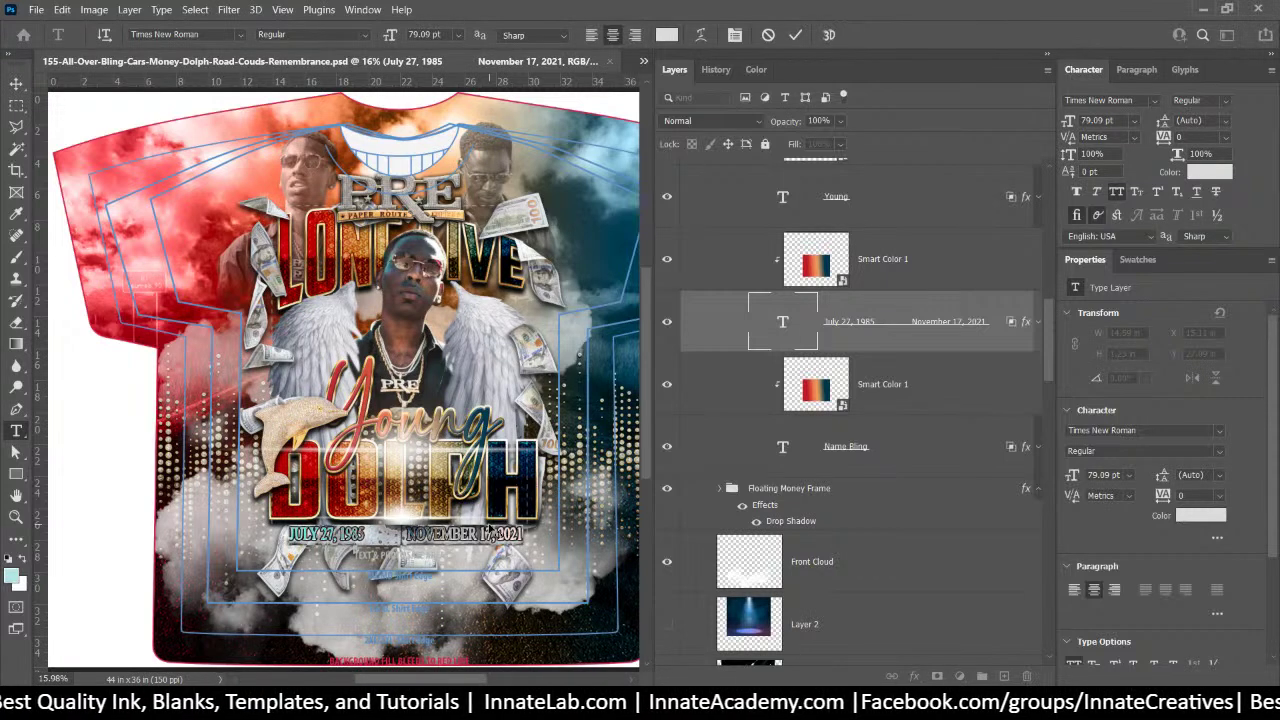
pyautogui.hotkey('ctrl', 'c')
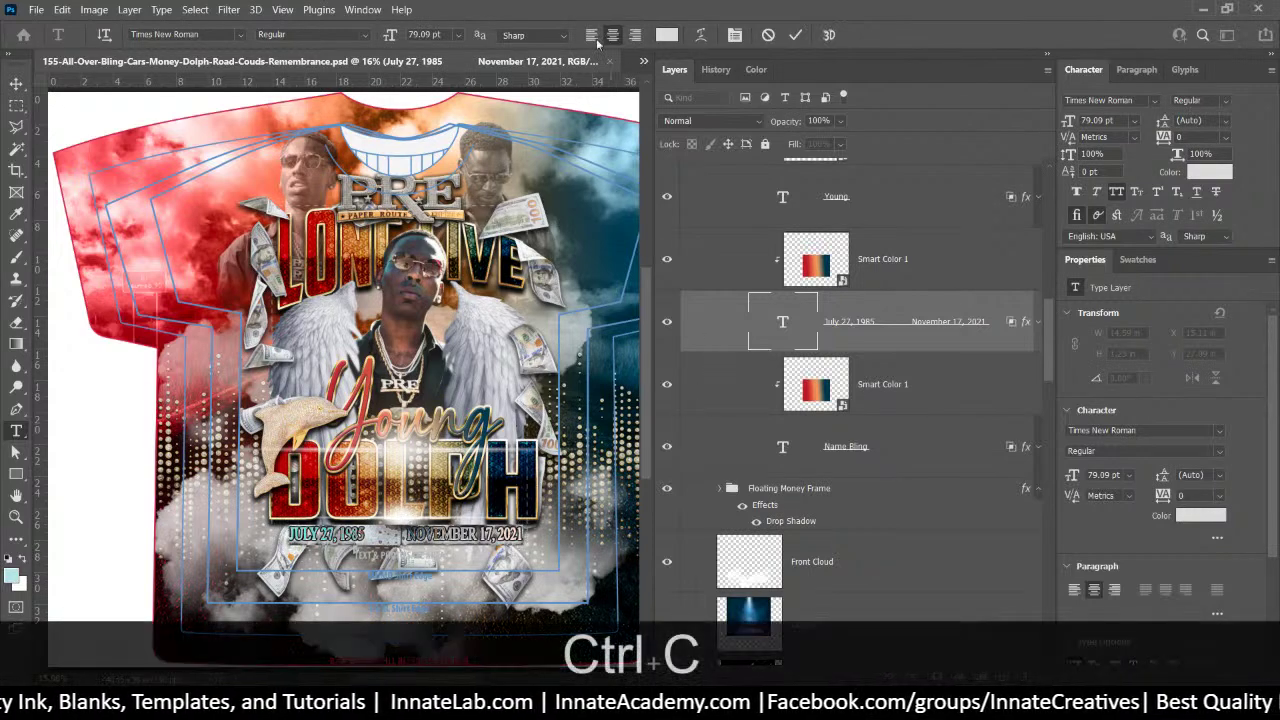
# Return to the blank template document and start a new text layer directly above Dophin_Pendant, over the left sleeve area
pyautogui.click(643, 61)
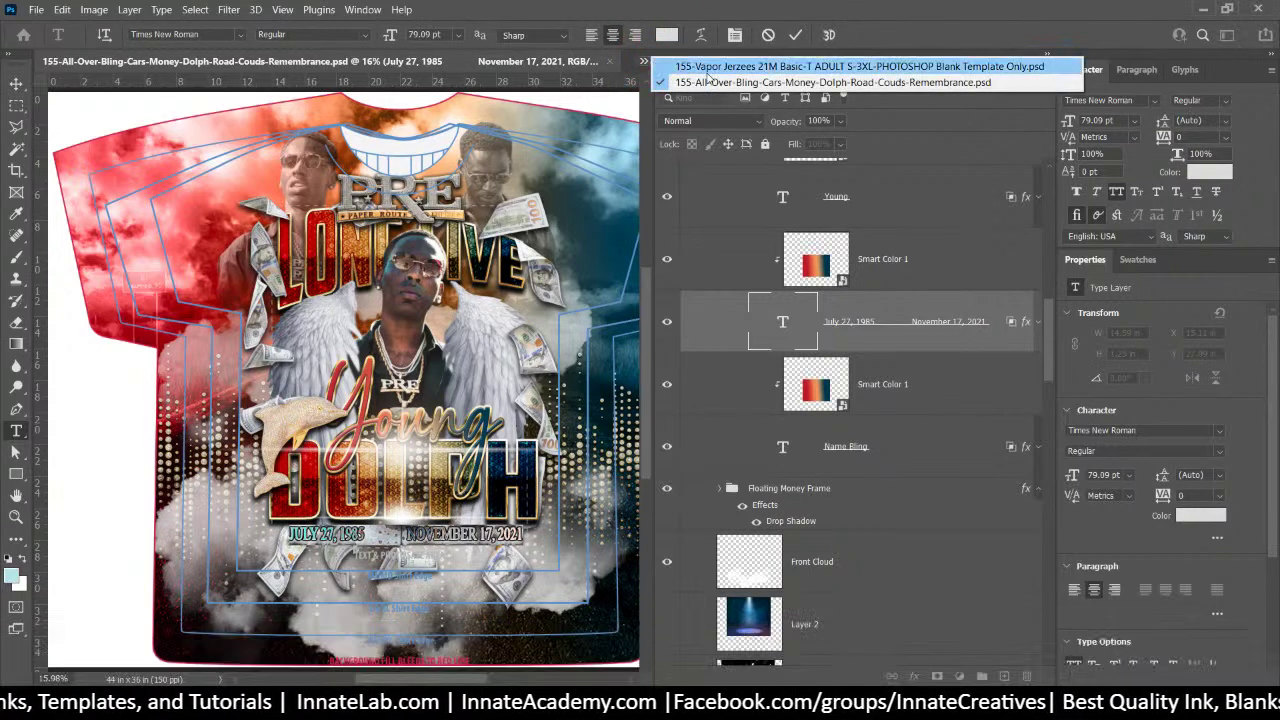
pyautogui.click(706, 72)
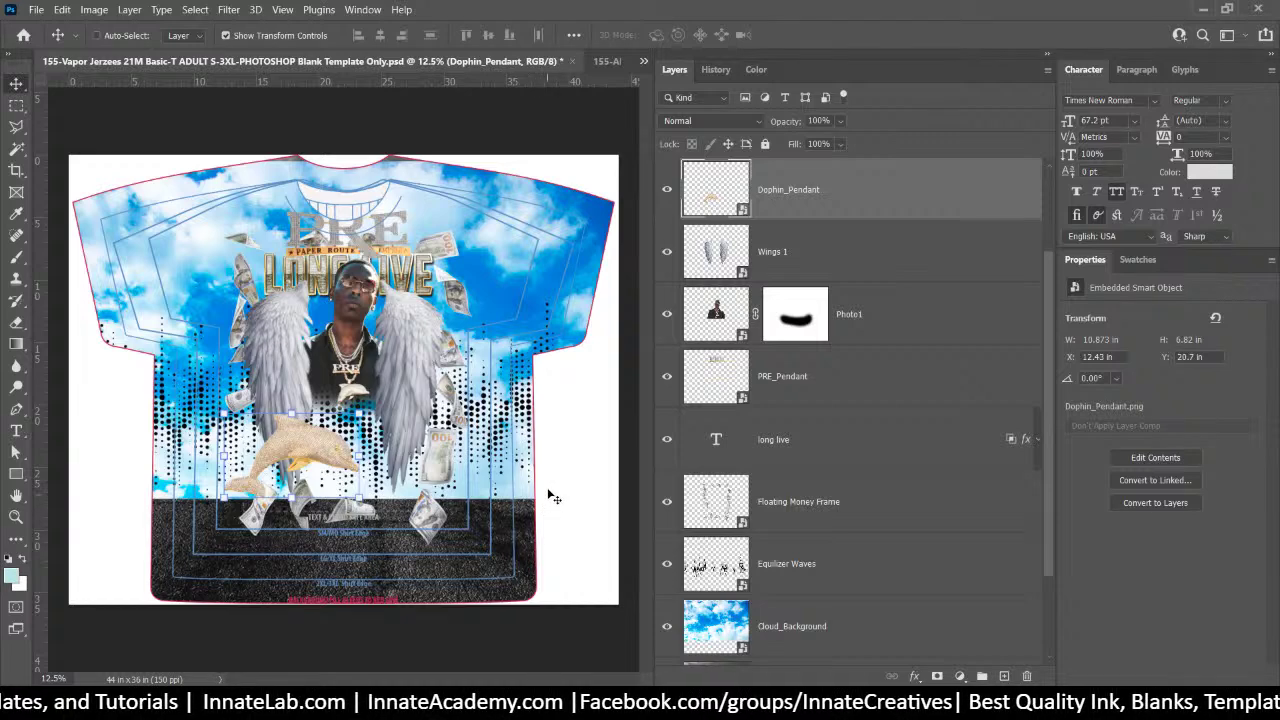
pyautogui.scroll(2, 851, 217)
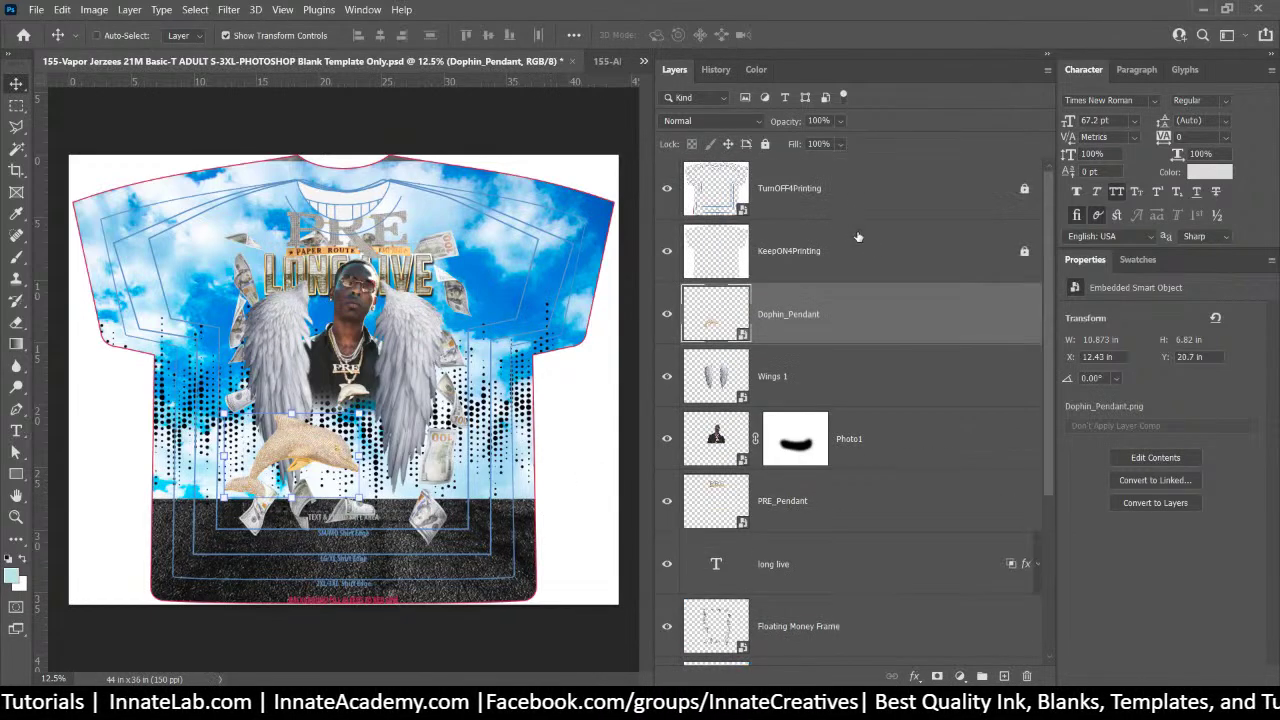
pyautogui.click(856, 323)
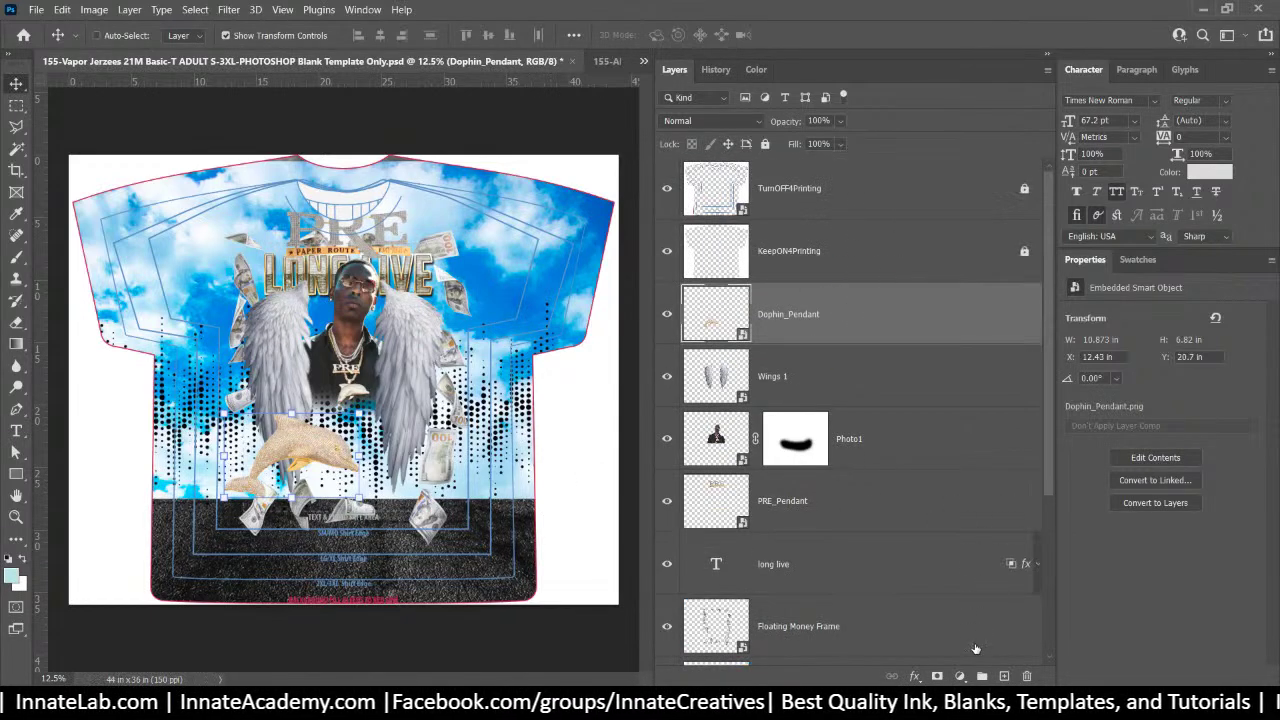
pyautogui.click(16, 430)
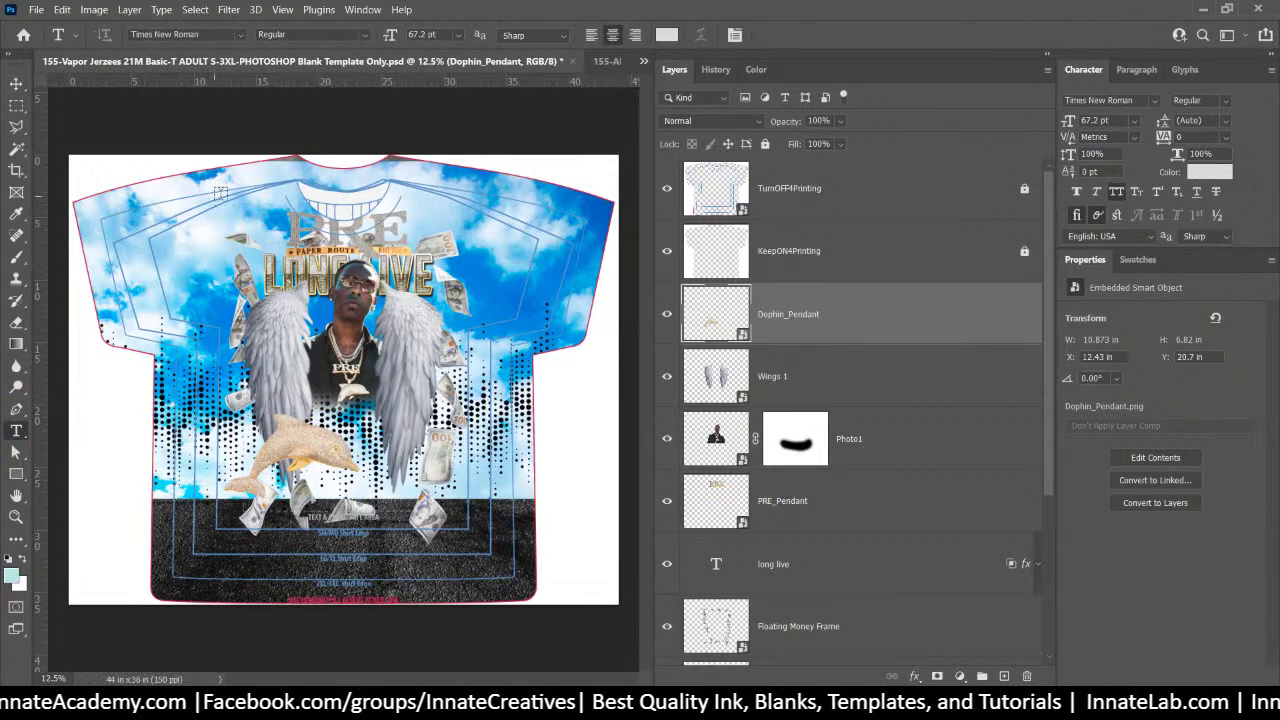
pyautogui.click(184, 250)
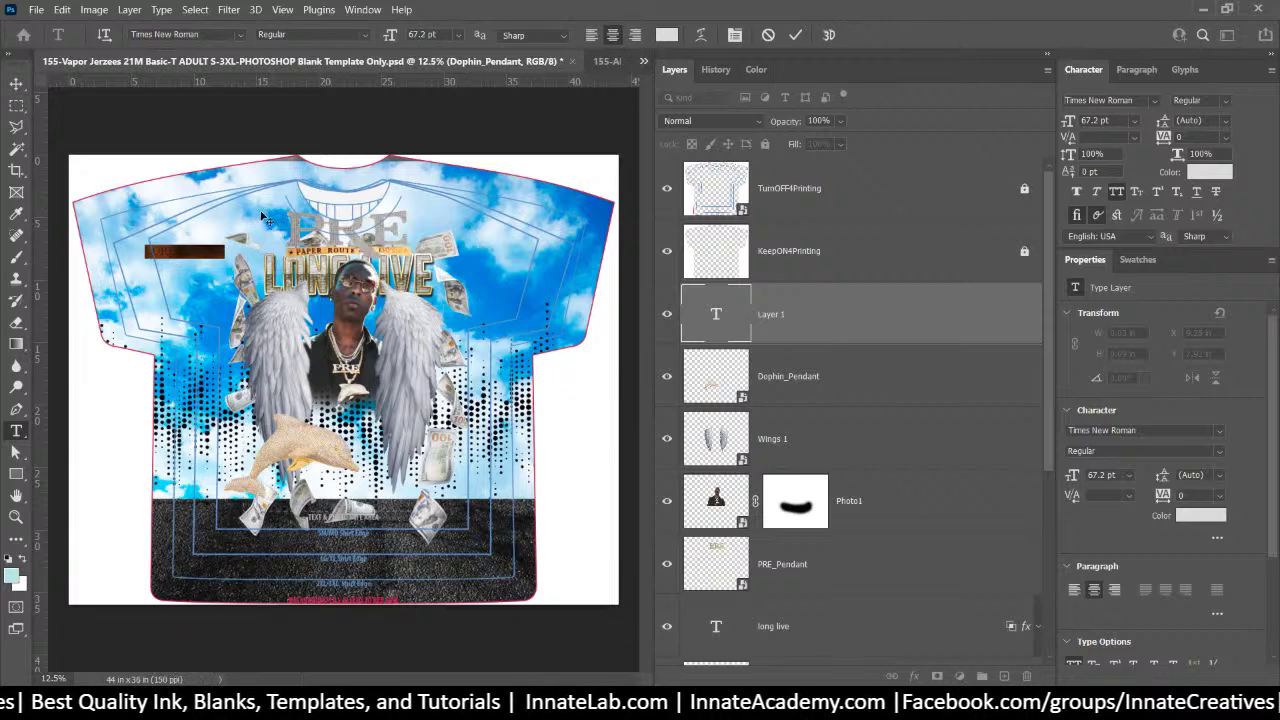
# Replace the placeholder in the new text layer with the copied dates
pyautogui.hotkey('ctrl', 'v')
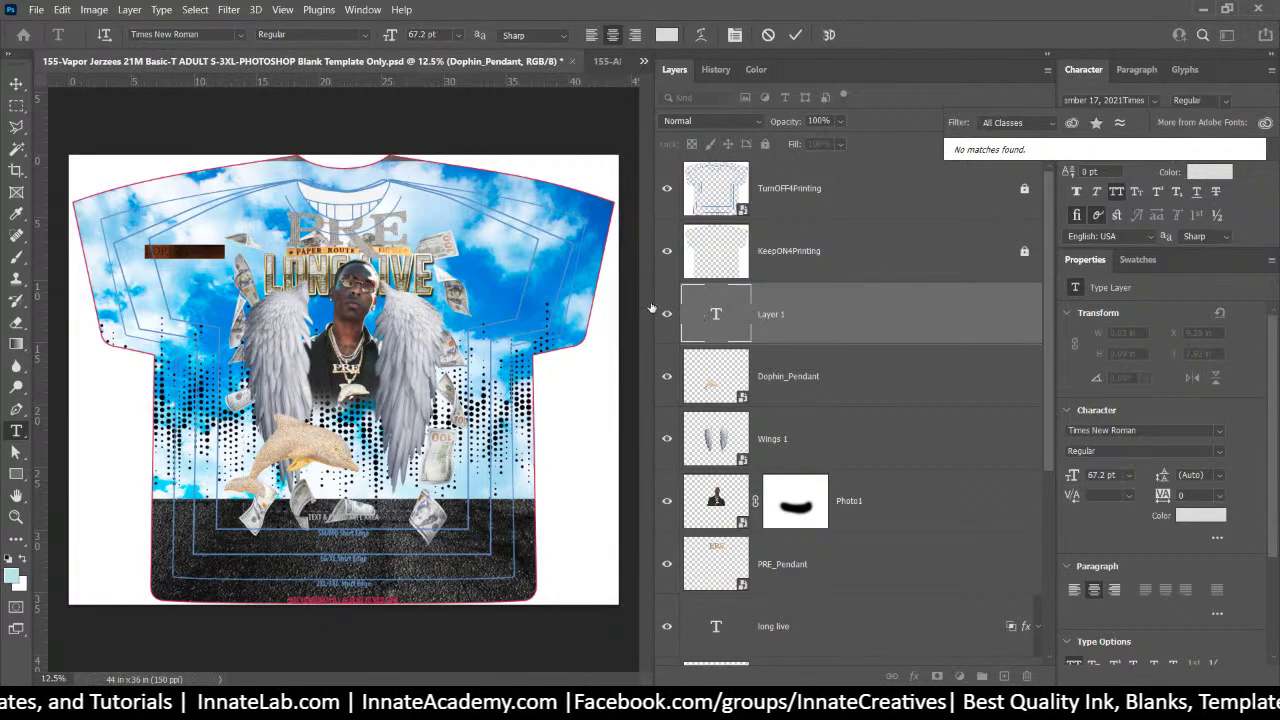
pyautogui.click(716, 314)
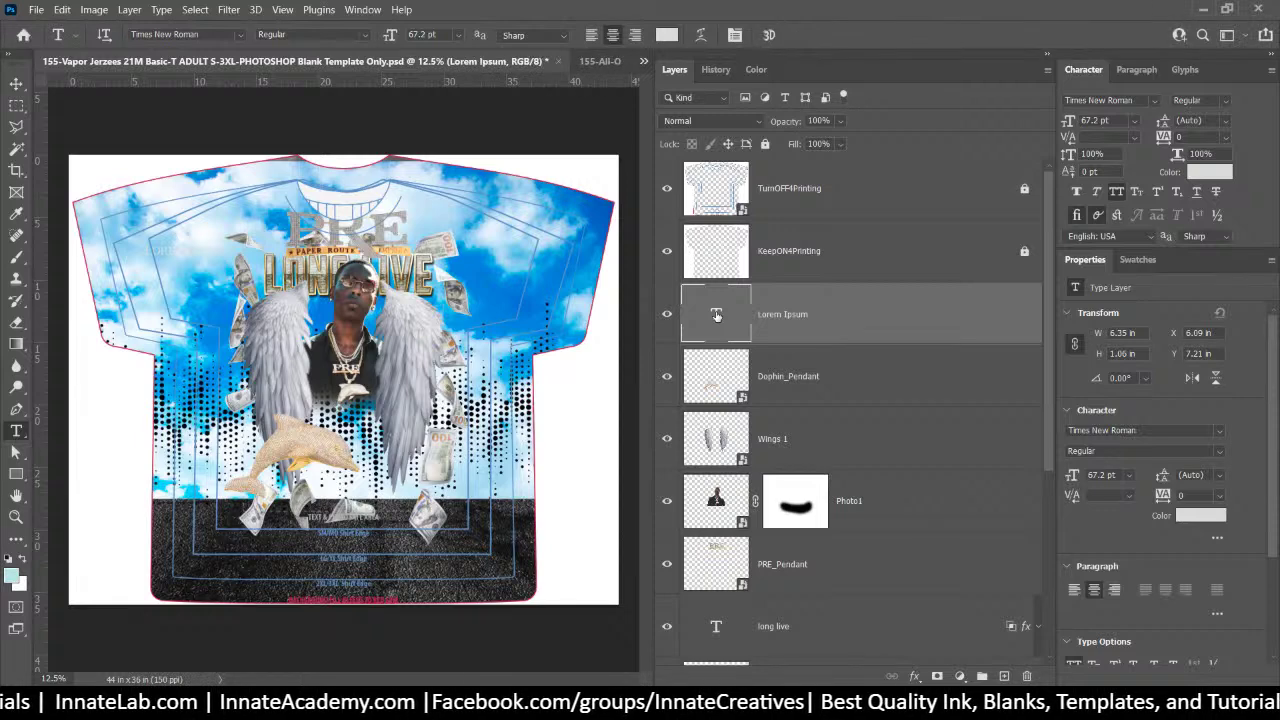
pyautogui.doubleClick(716, 314)
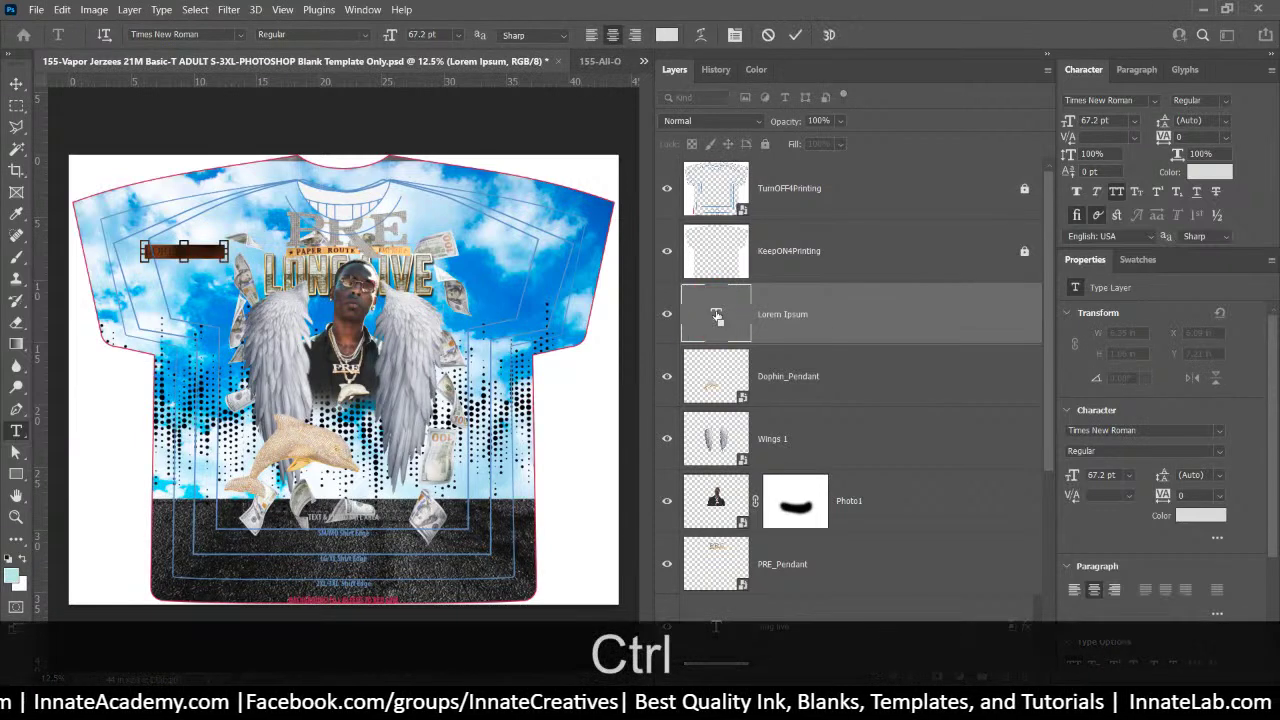
pyautogui.hotkey('ctrl', 'v')
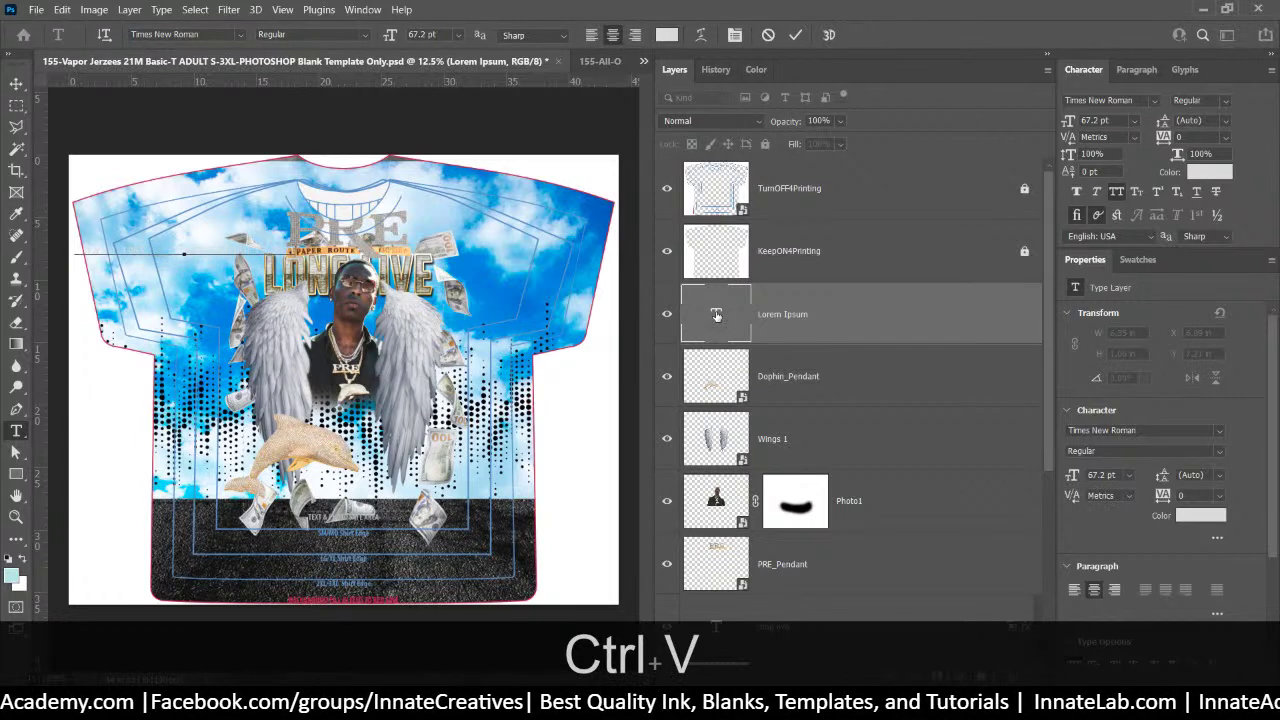
# Move the dates line below the dolphin pendant to about X 13.59 in, Y 26.74 in, and set its text color to 000000
pyautogui.click(16, 84)
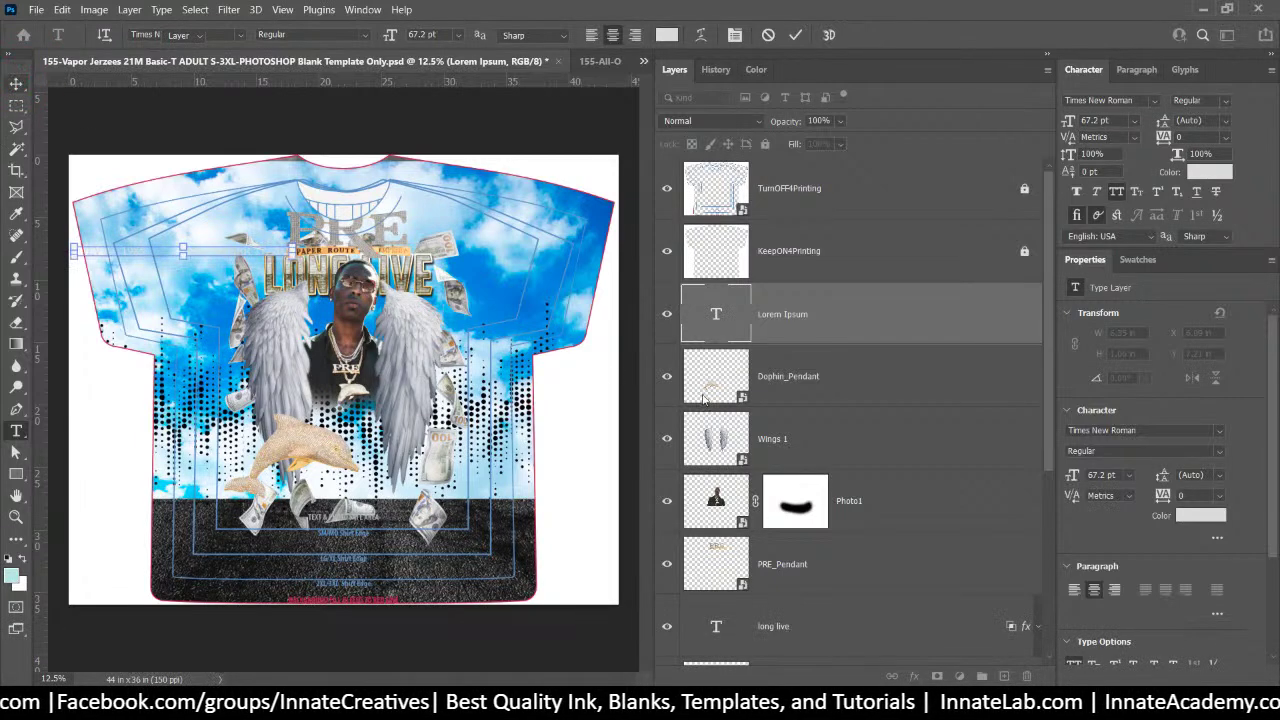
pyautogui.moveTo(165, 260); pyautogui.dragTo(332, 500)
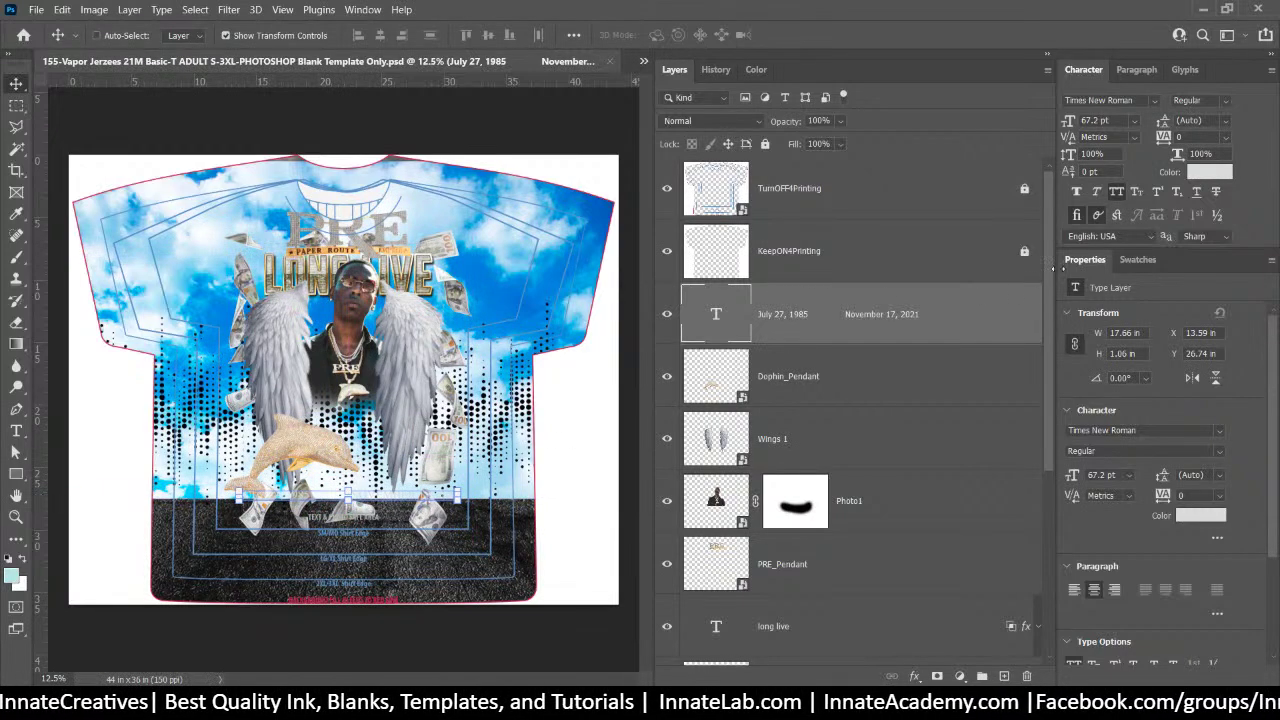
pyautogui.click(1212, 177)
pyautogui.write('000000')
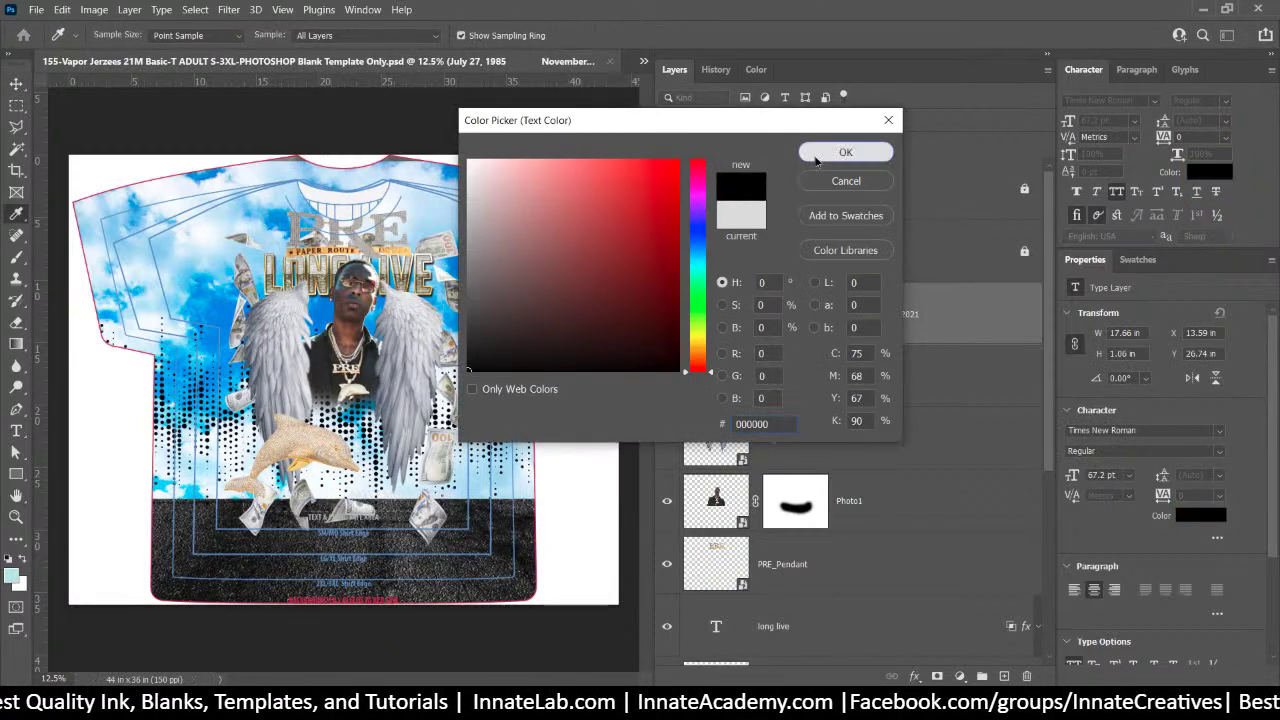
pyautogui.click(814, 155)
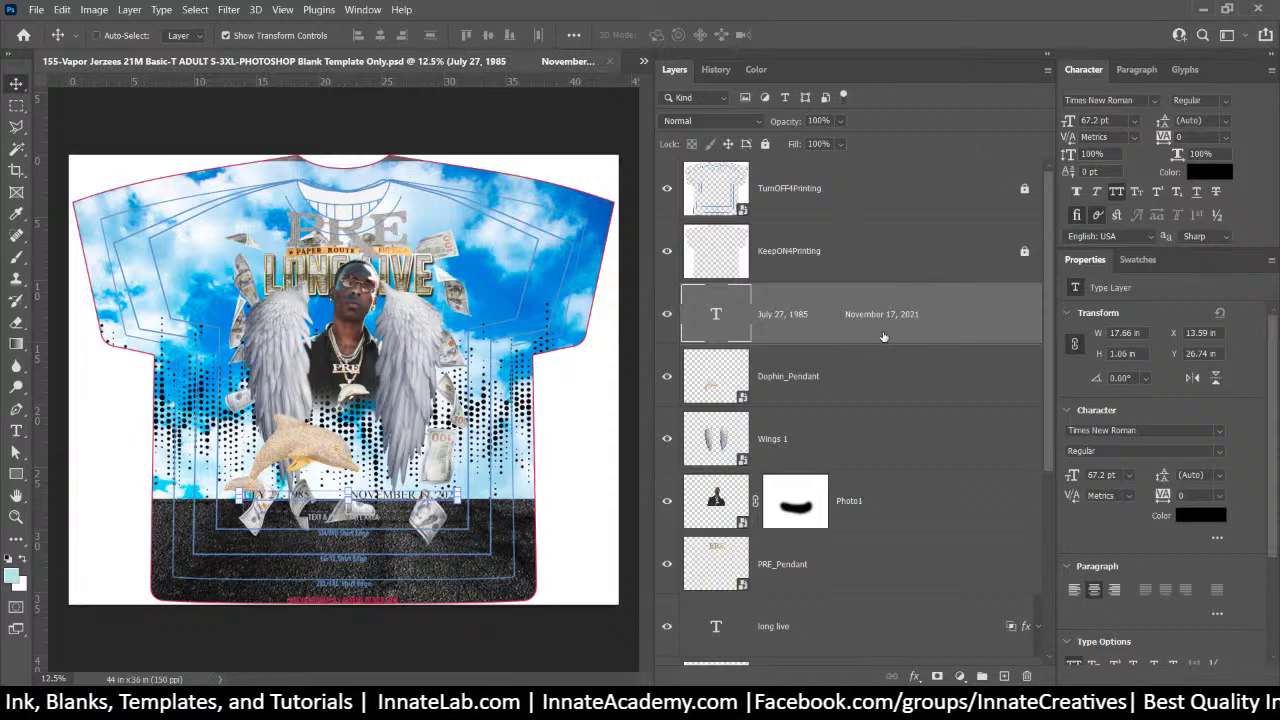
# Switch to the finished remembrance design and select its Front Cloud layer from the artwork
pyautogui.click(640, 62)
pyautogui.click(698, 77)
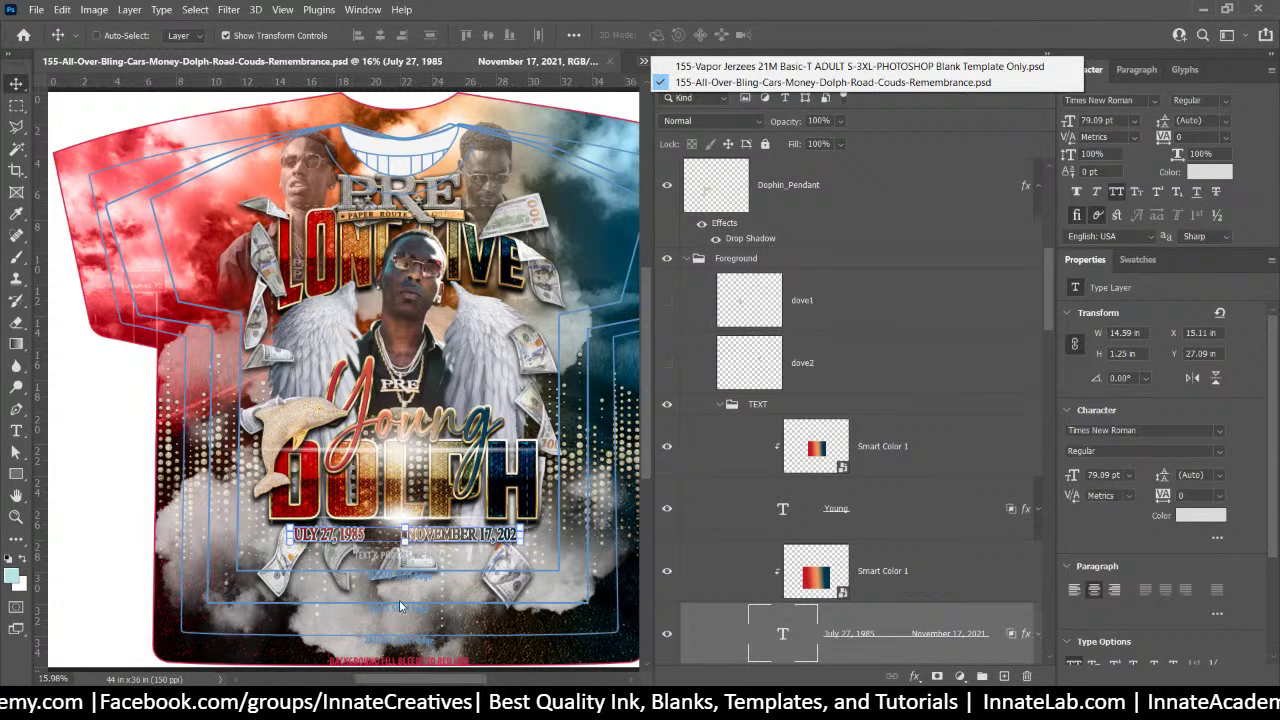
pyautogui.click(826, 347)
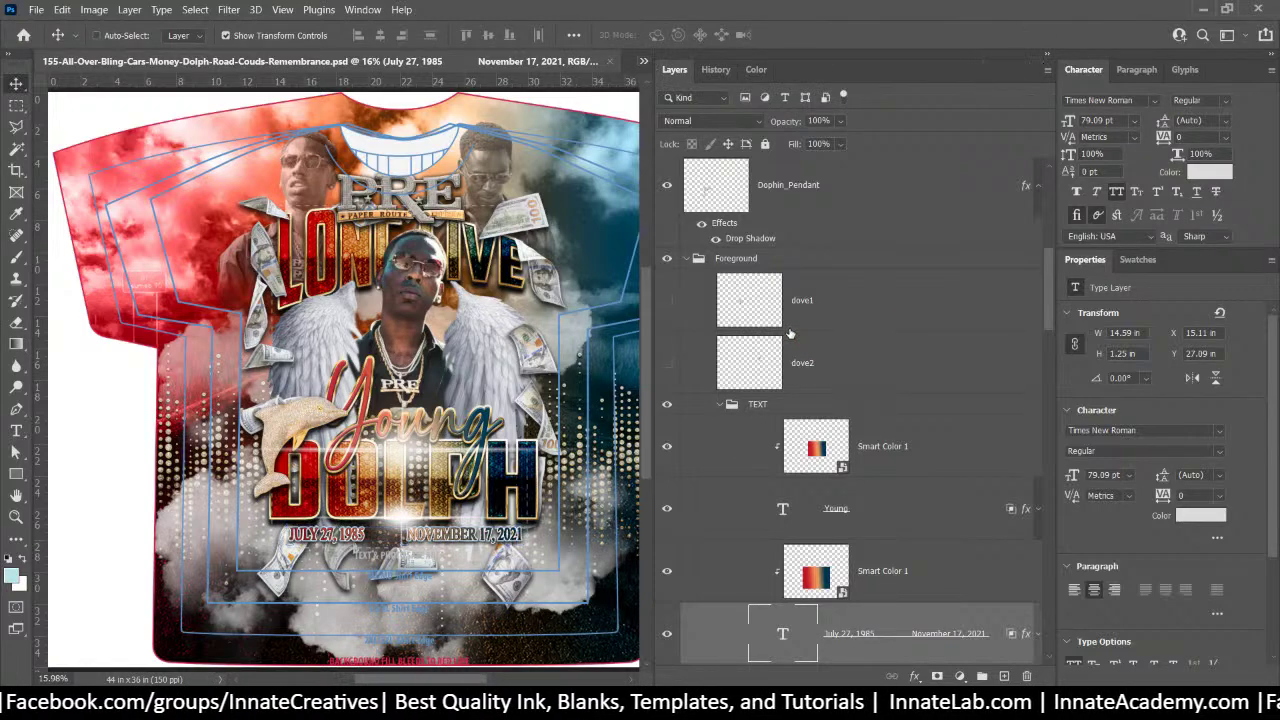
pyautogui.click(826, 347)
pyautogui.rightClick(545, 595)
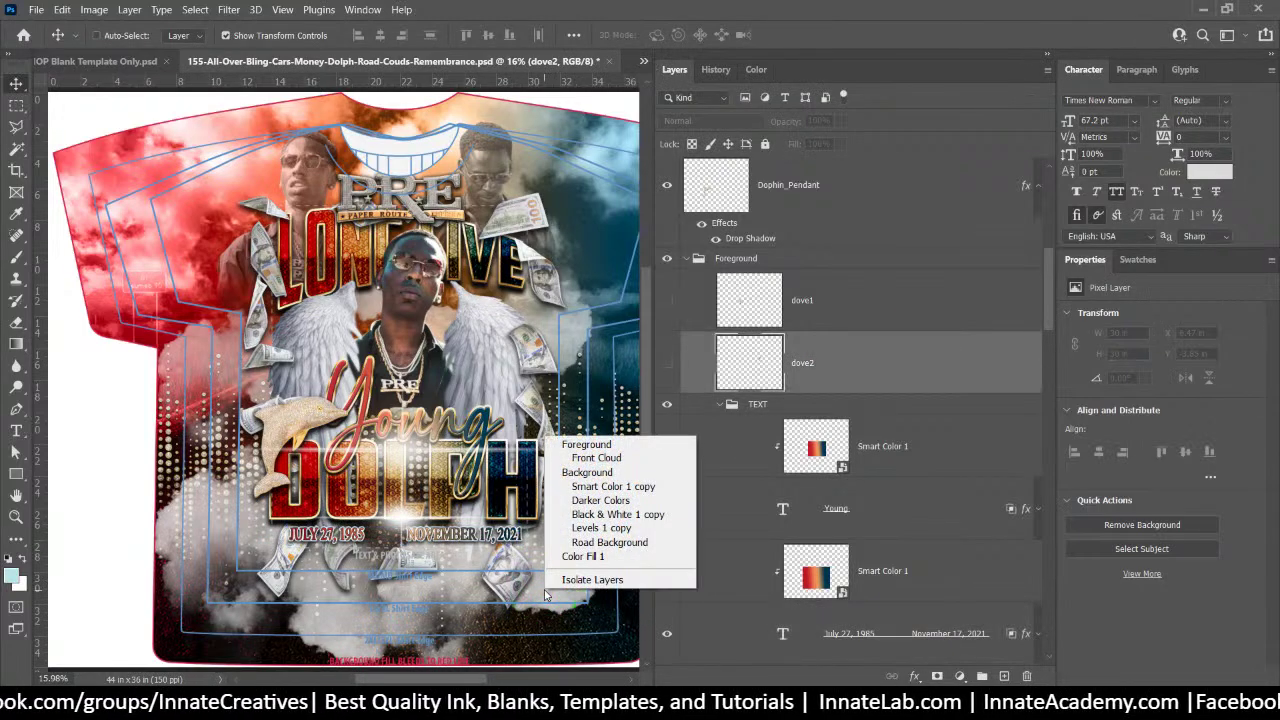
pyautogui.click(596, 457)
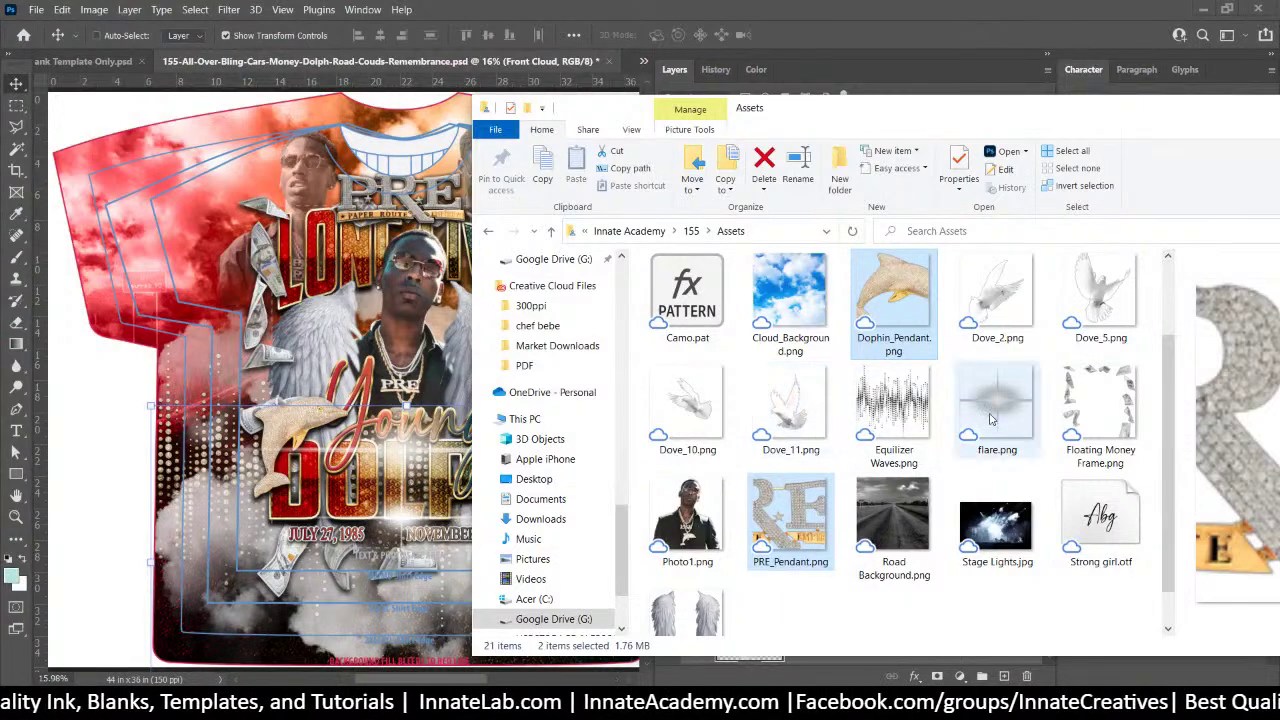
# Check the Assets folder for a front cloud image, and export the Front Cloud layer there as Front Cloud.png
pyautogui.scroll(1, 986, 418)
pyautogui.scroll(-2, 986, 418)
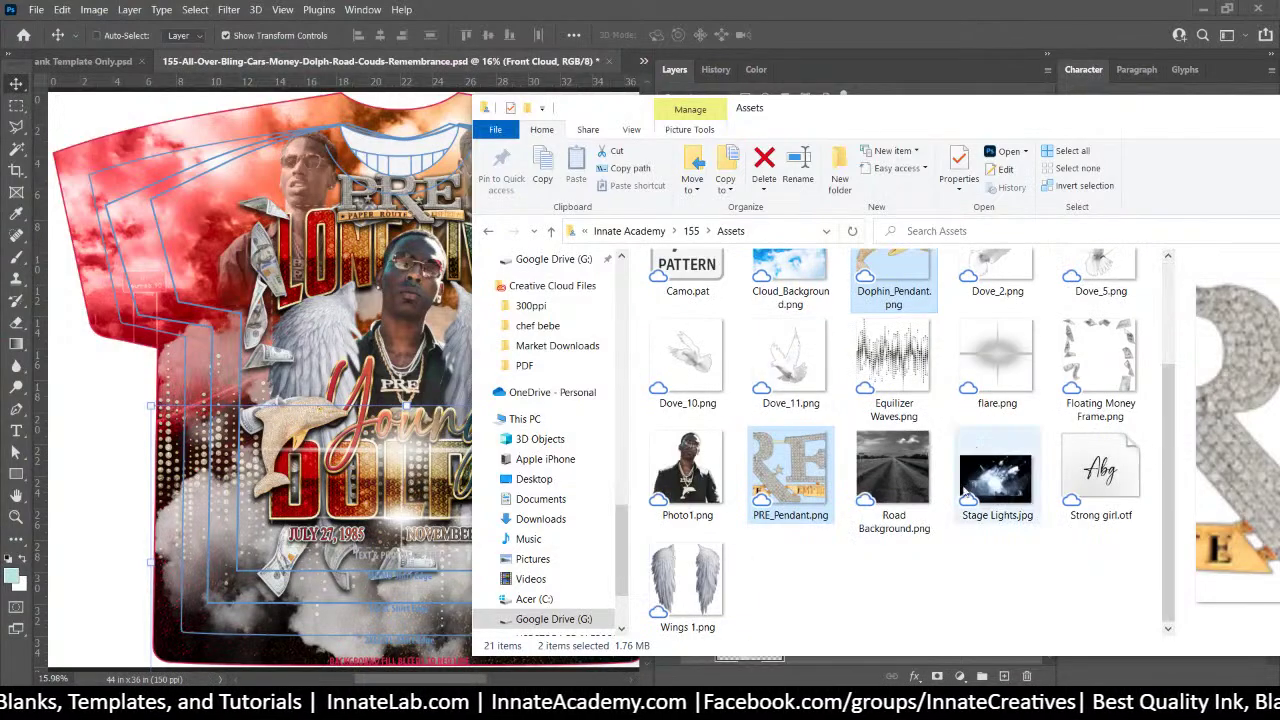
pyautogui.click(119, 390)
pyautogui.scroll(-2, 830, 596)
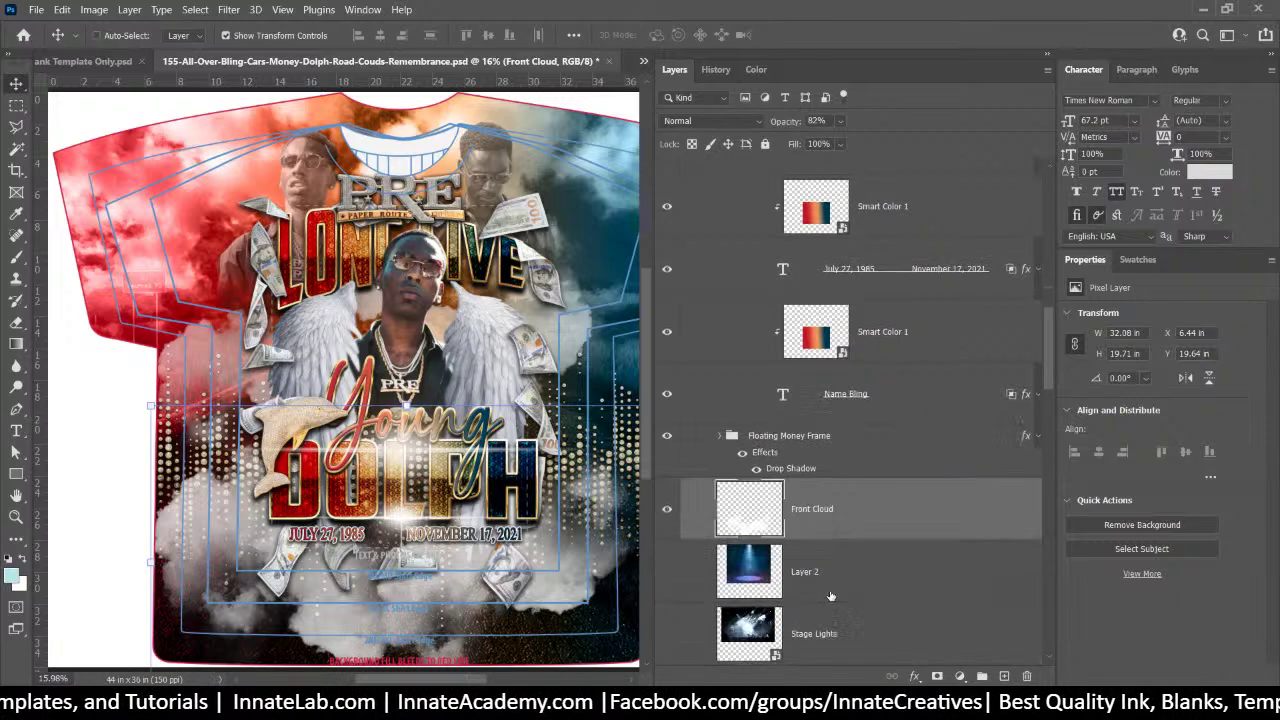
pyautogui.rightClick(838, 520)
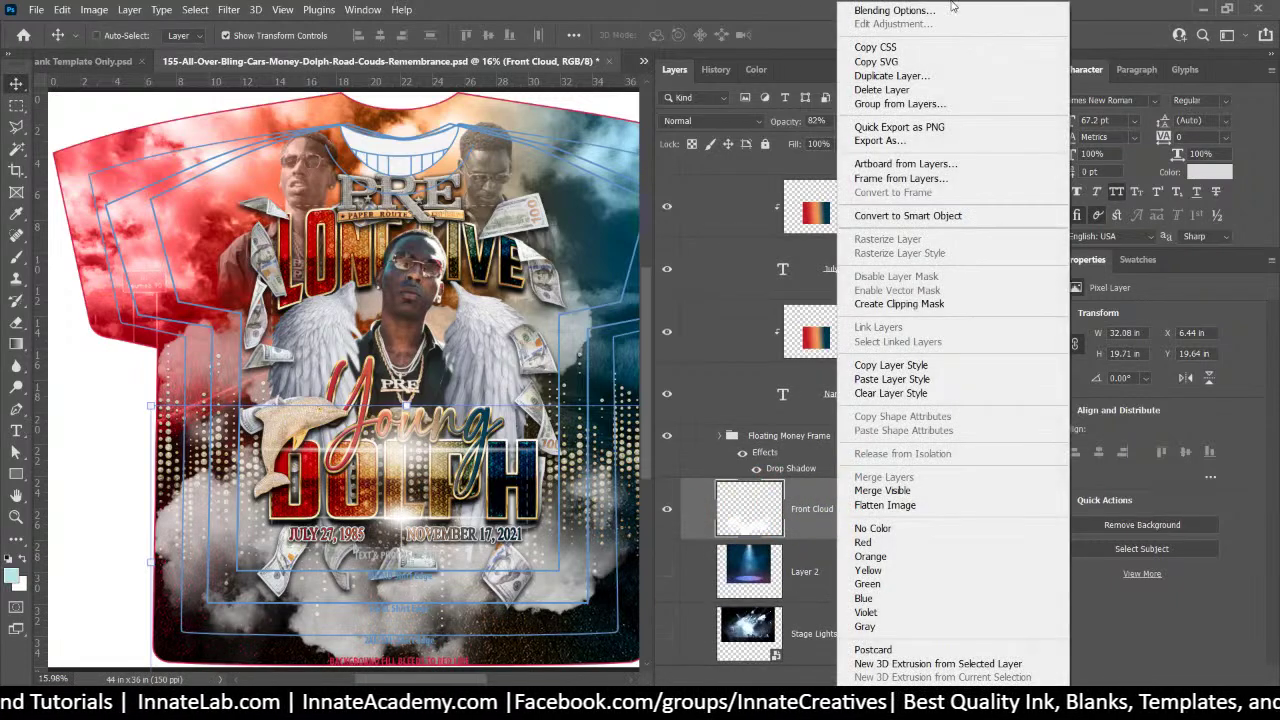
pyautogui.click(955, 126)
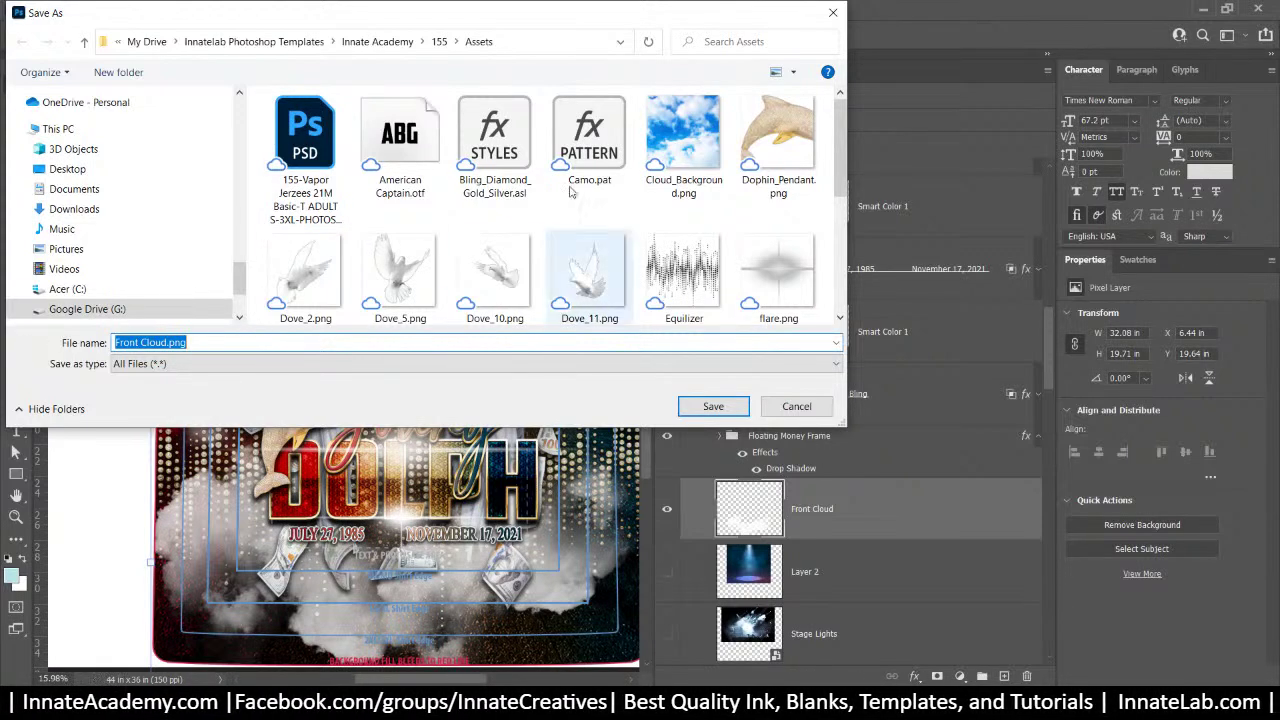
pyautogui.click(713, 406)
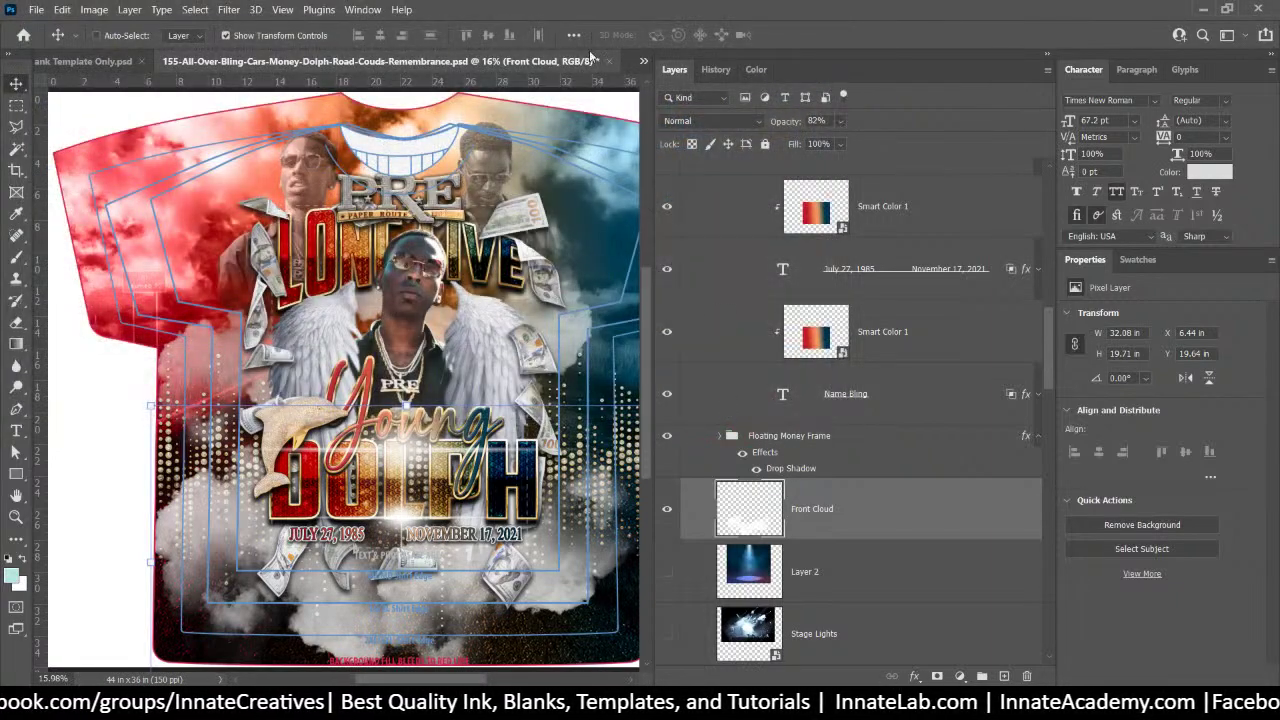
# Switch back to the blank template document and look for Front Cloud.png in the Assets folder
pyautogui.click(643, 64)
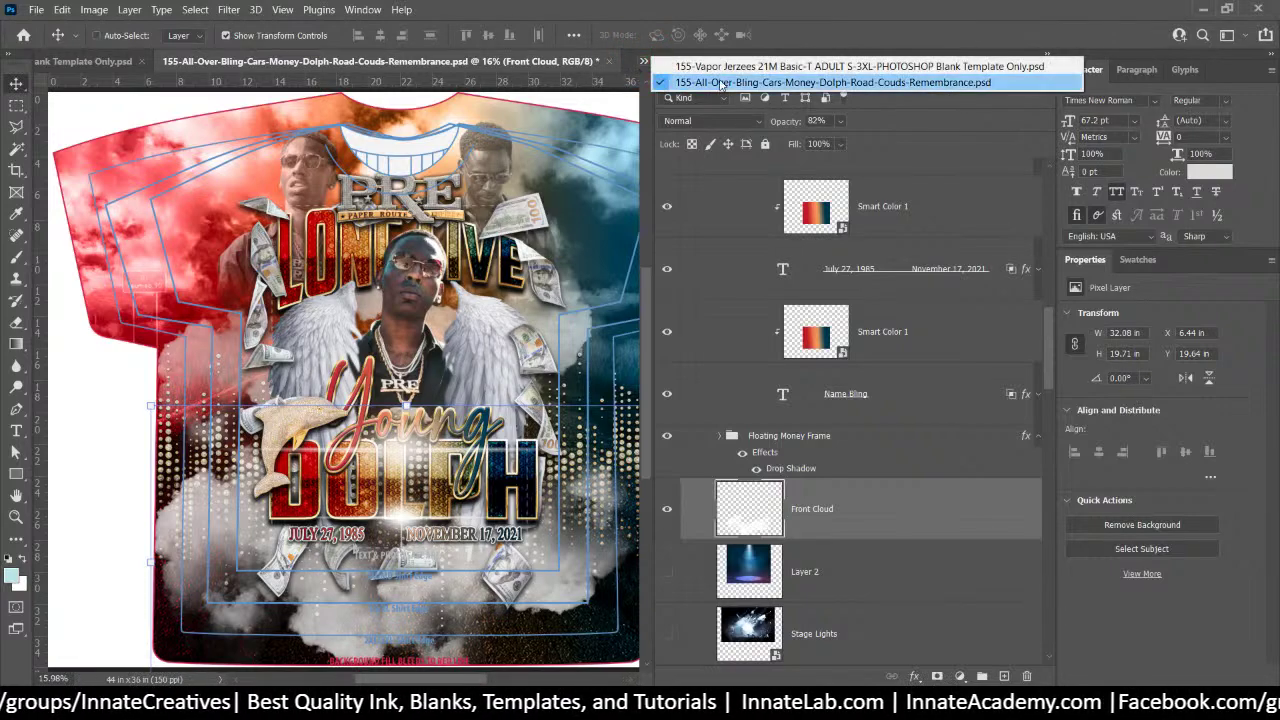
pyautogui.click(840, 60)
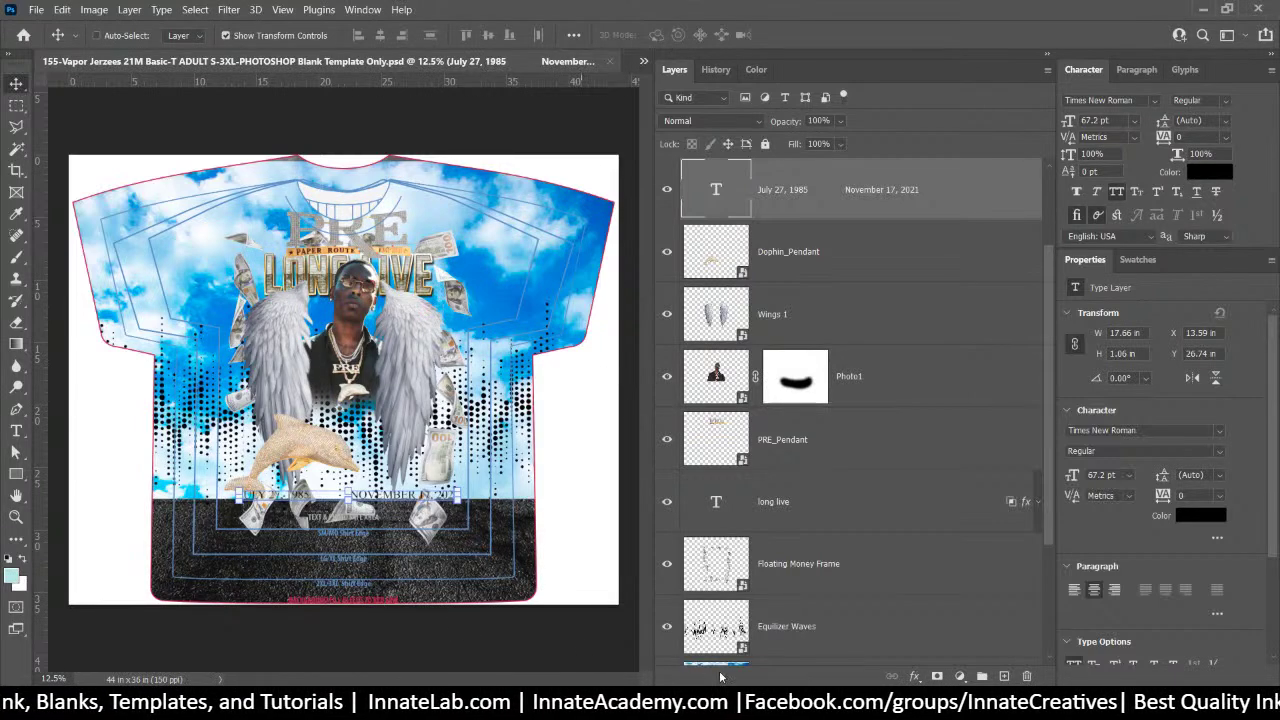
pyautogui.moveTo(548, 708)
pyautogui.click(874, 596)
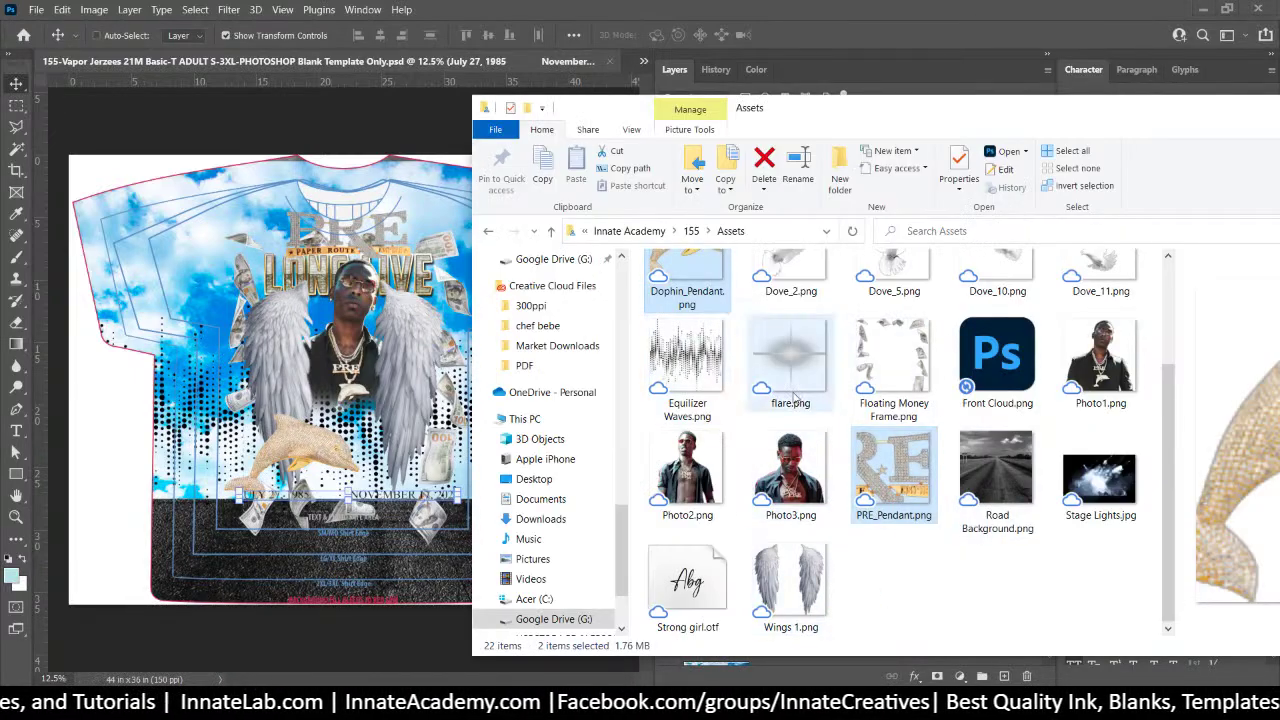
pyautogui.click(884, 558)
pyautogui.scroll(2, 886, 494)
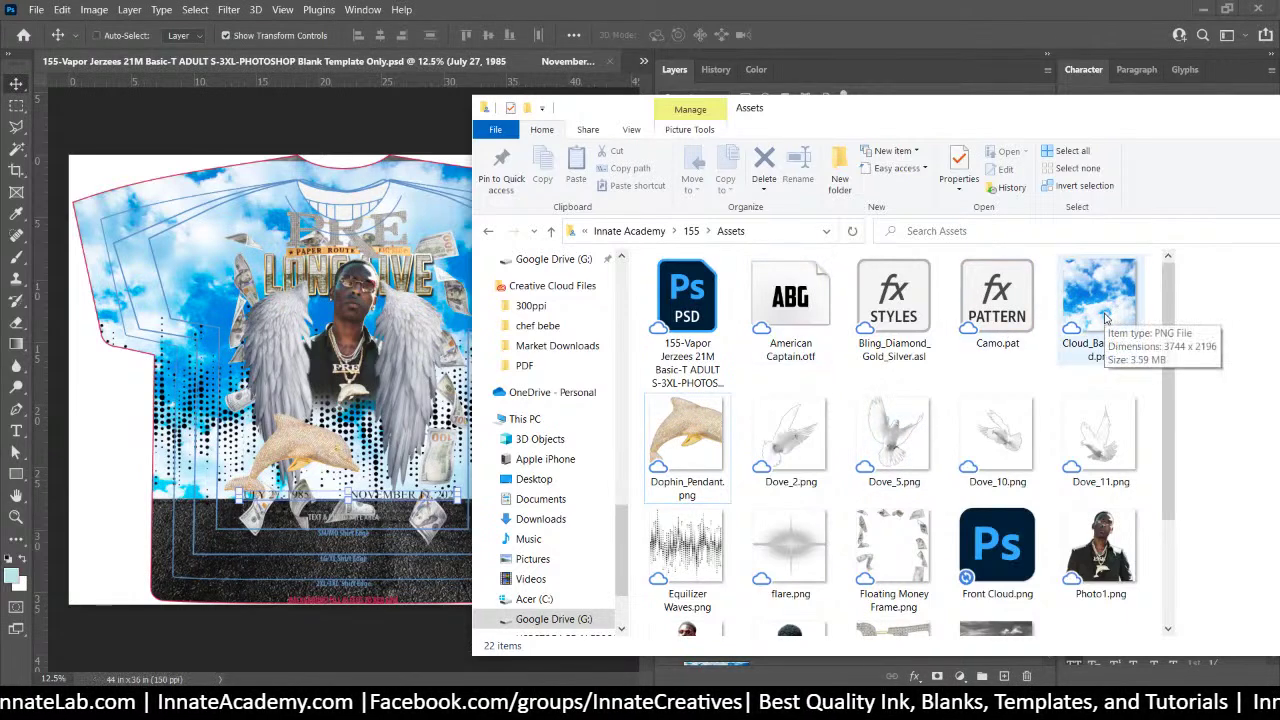
pyautogui.scroll(-3, 846, 435)
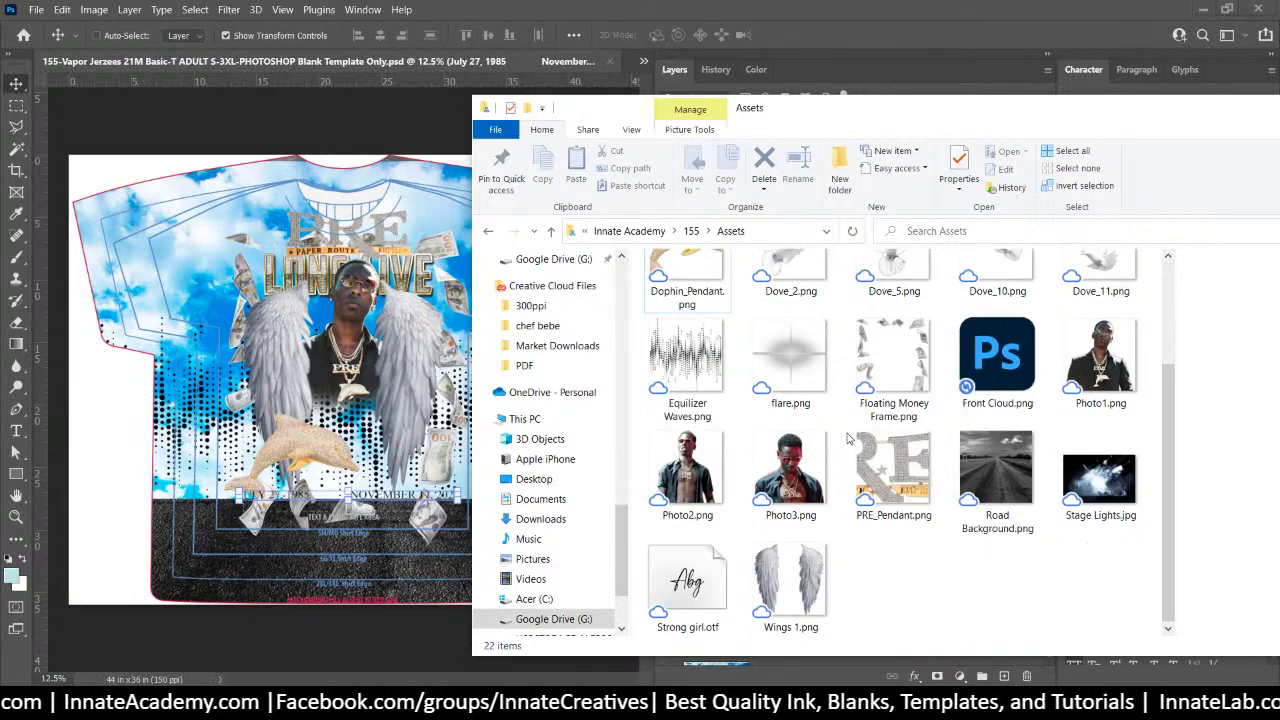
pyautogui.scroll(3, 770, 428)
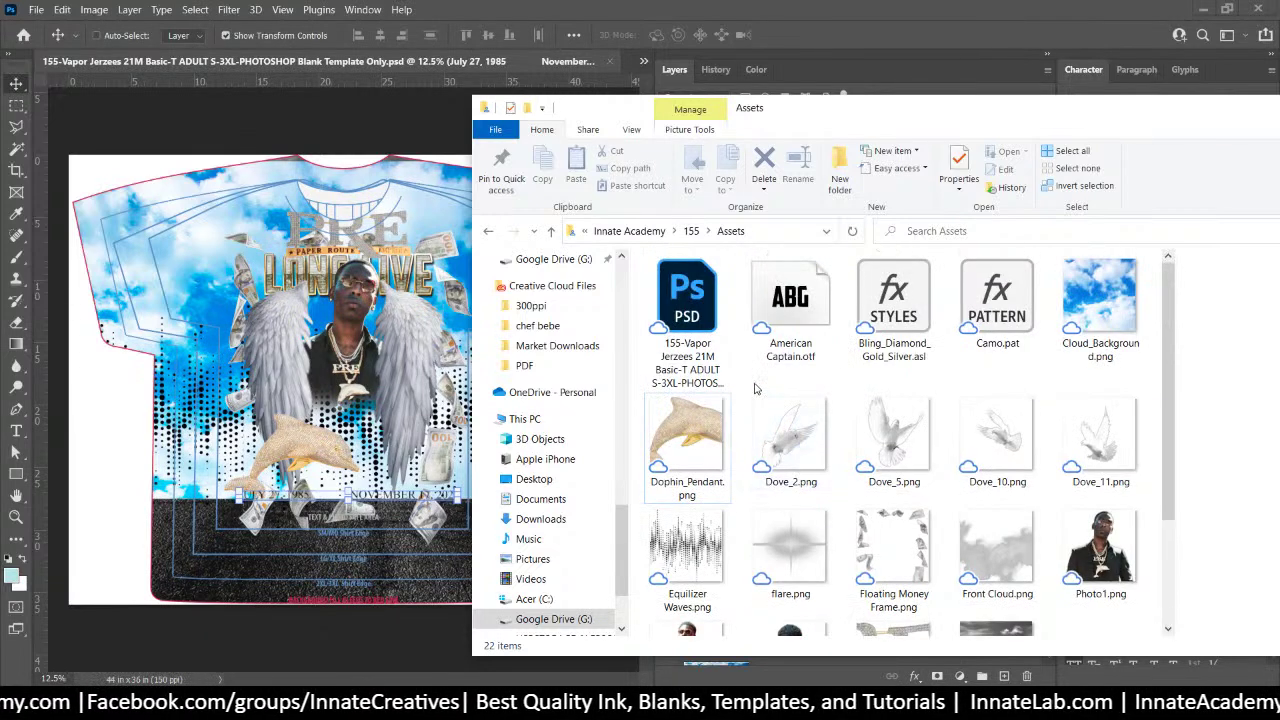
pyautogui.scroll(-3, 756, 388)
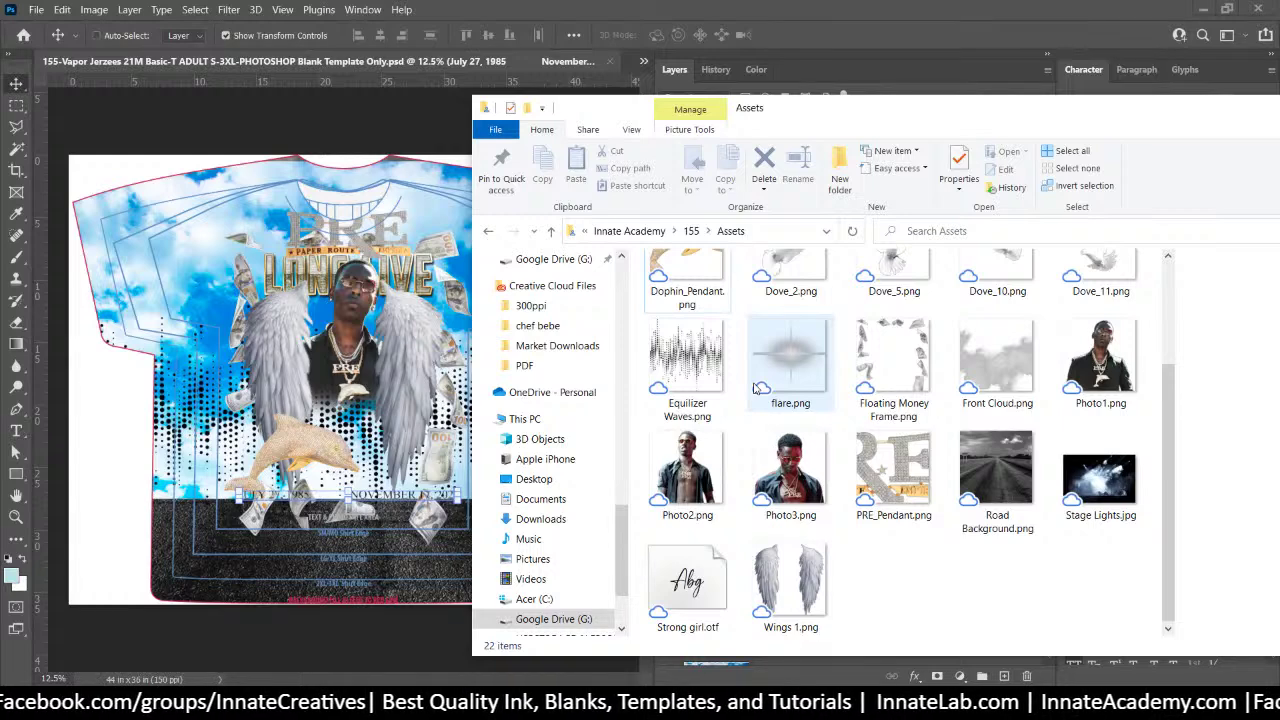
pyautogui.moveTo(997, 360); pyautogui.dragTo(330, 366)
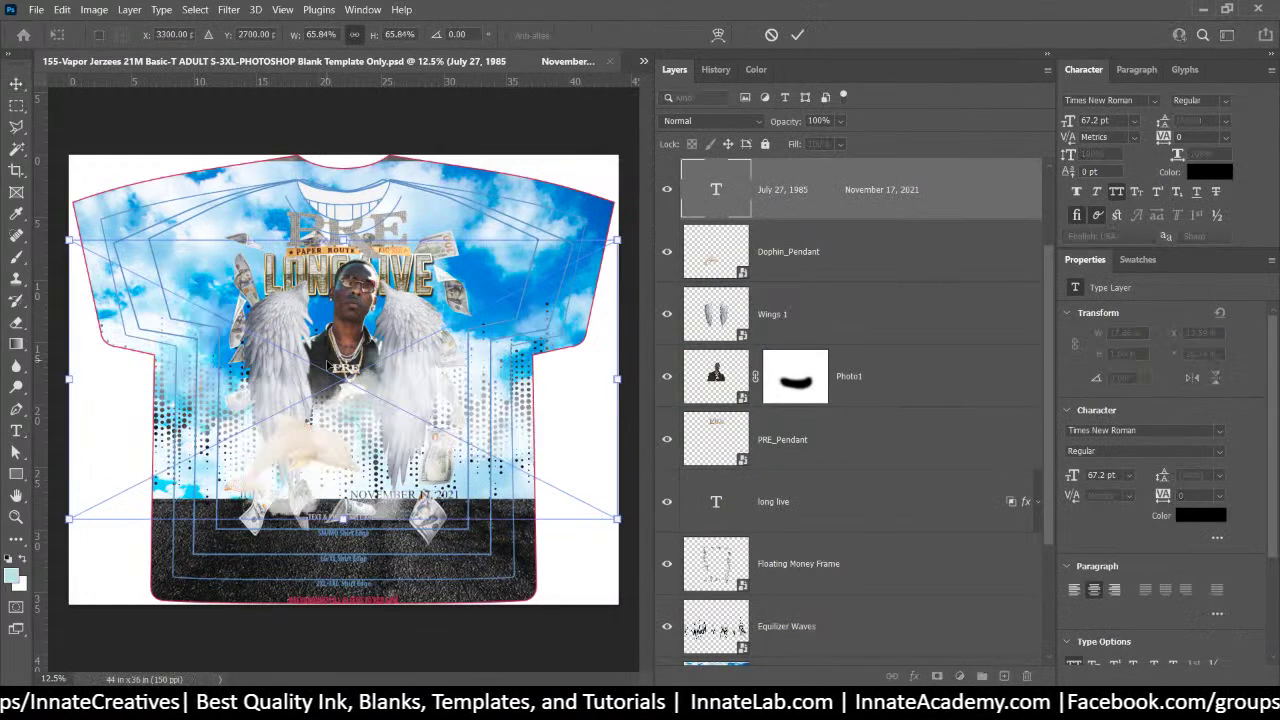
pyautogui.moveTo(68, 240); pyautogui.dragTo(219, 316)
pyautogui.moveTo(493, 458); pyautogui.dragTo(430, 488)
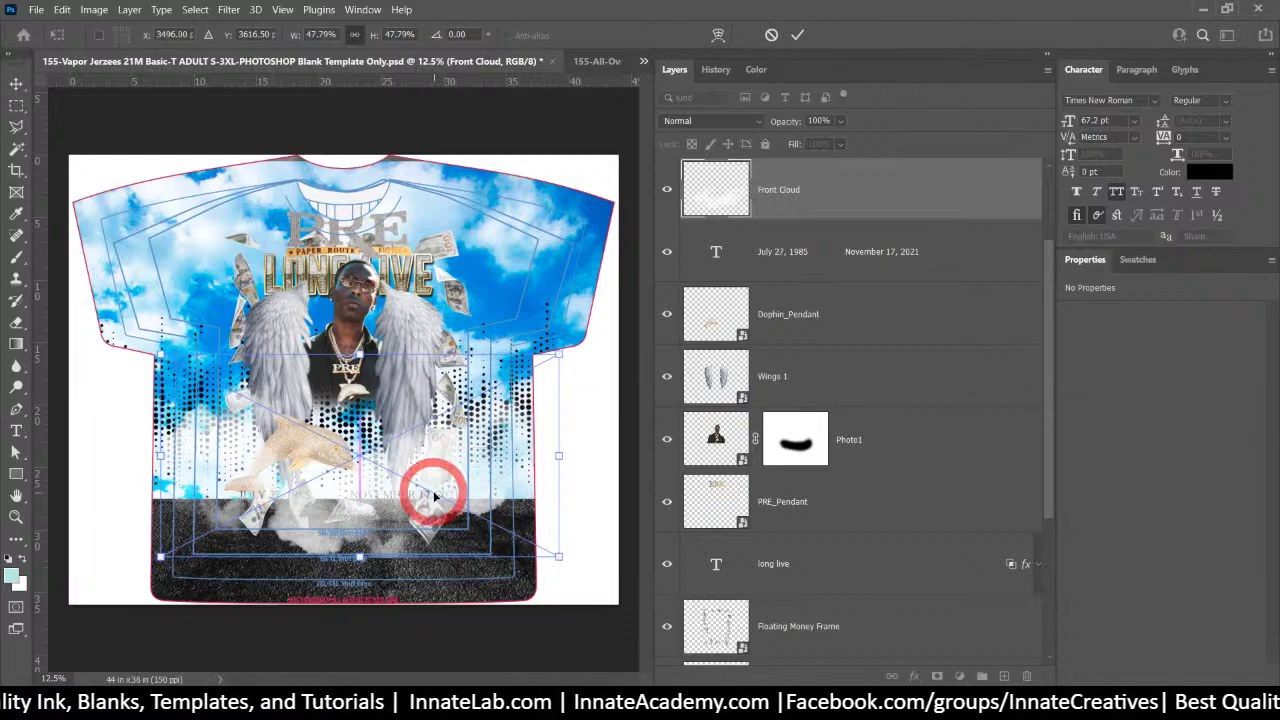
# Return to the finished remembrance design and set its Front Cloud layer's opacity to 100%
pyautogui.click(600, 62)
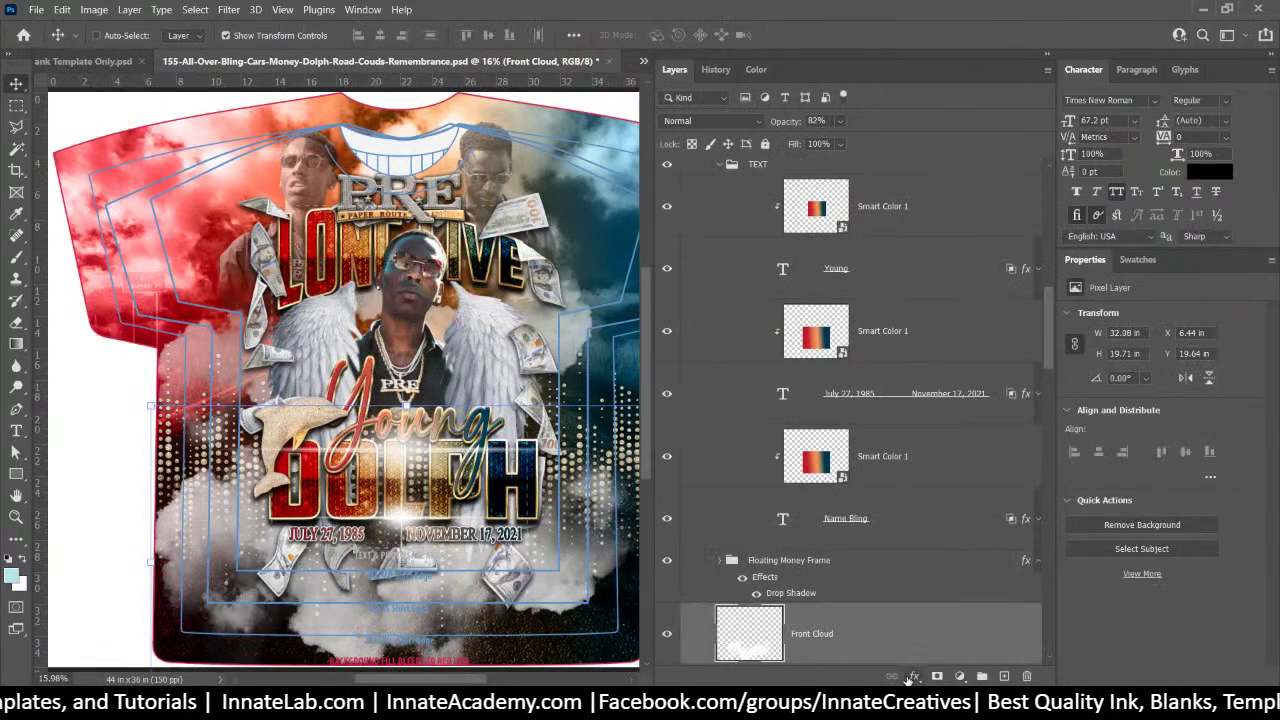
pyautogui.scroll(-2, 857, 630)
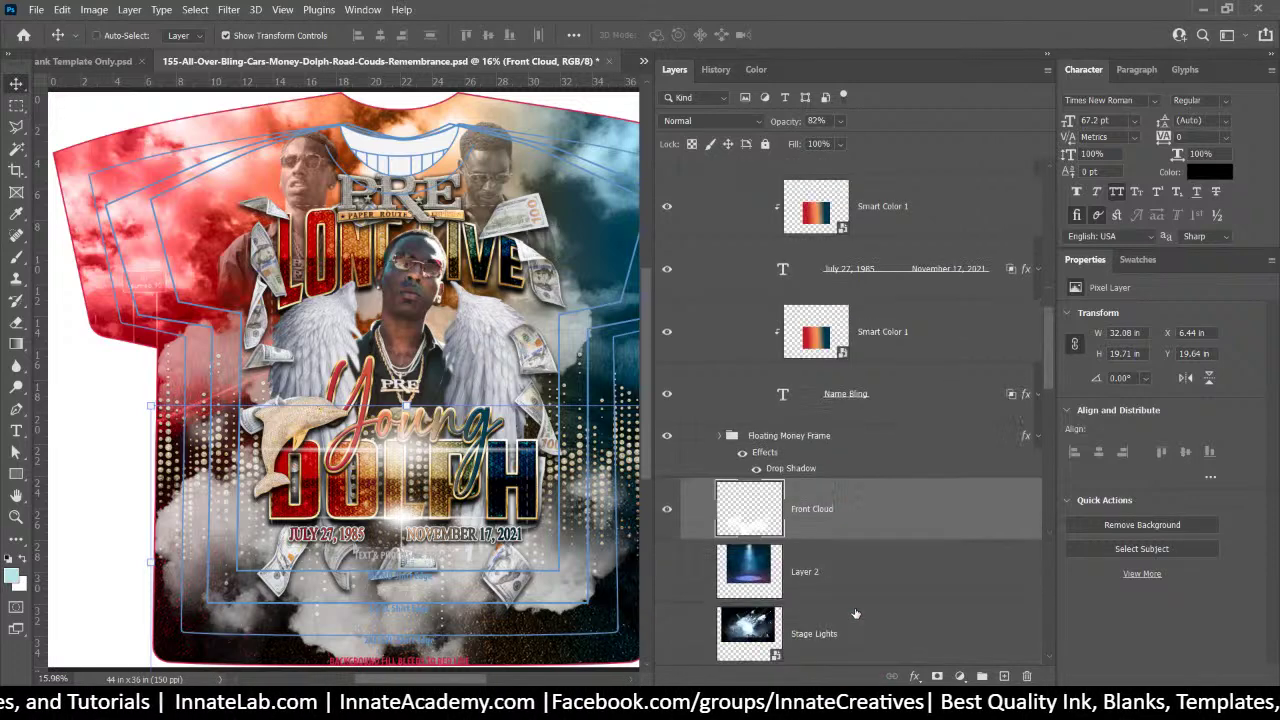
pyautogui.click(841, 121)
pyautogui.moveTo(856, 141); pyautogui.dragTo(909, 153)
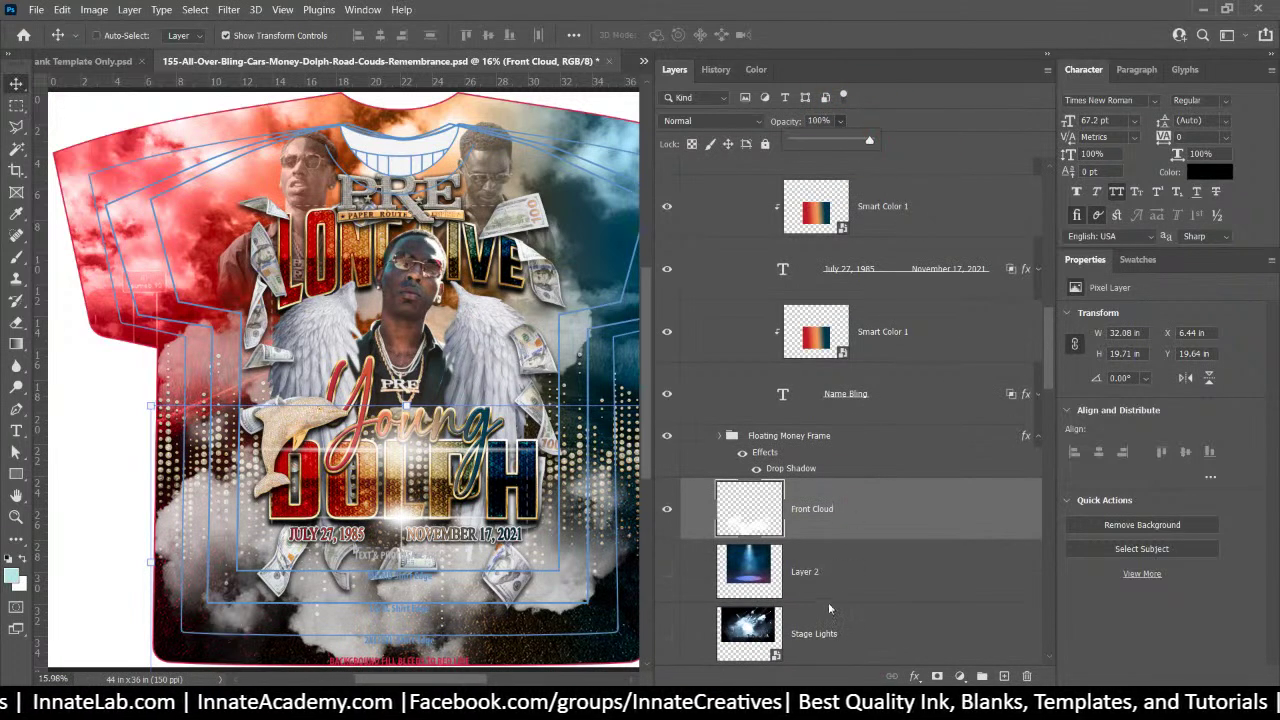
# Export the Front Cloud layer as a PNG again, replacing the existing Front Cloud.png in the Assets folder
pyautogui.click(828, 533)
pyautogui.rightClick(858, 412)
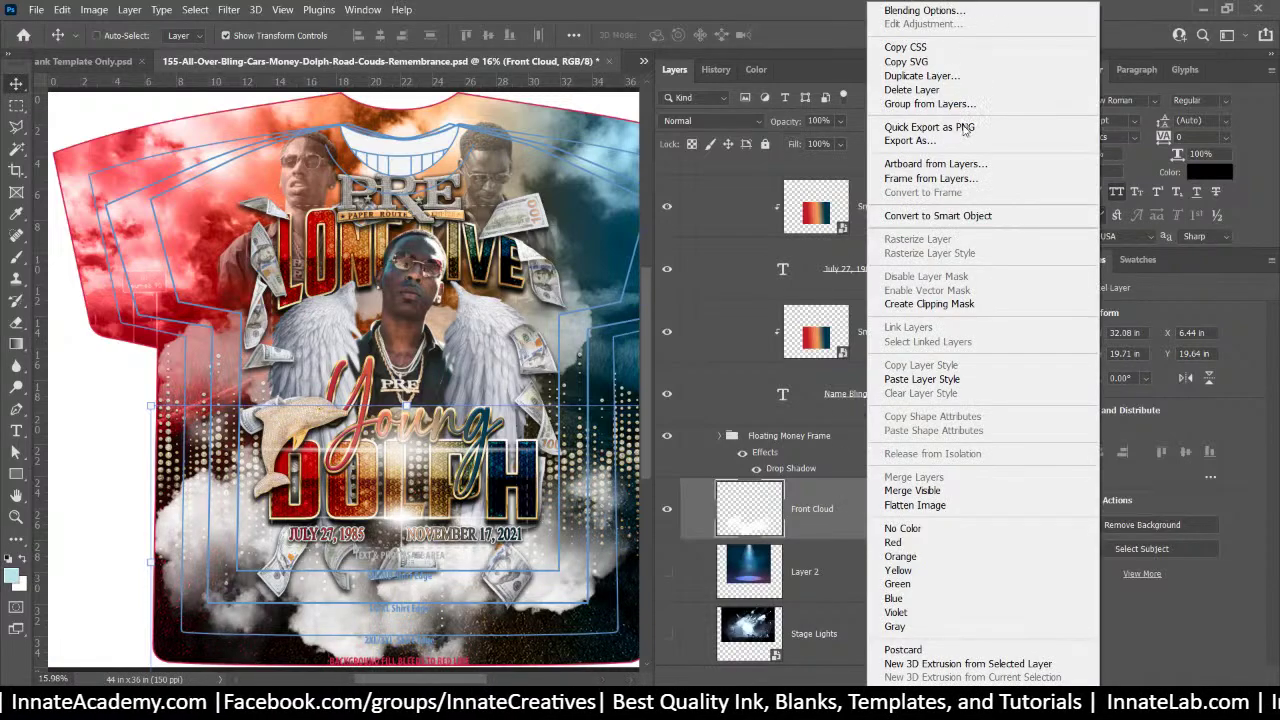
pyautogui.click(929, 127)
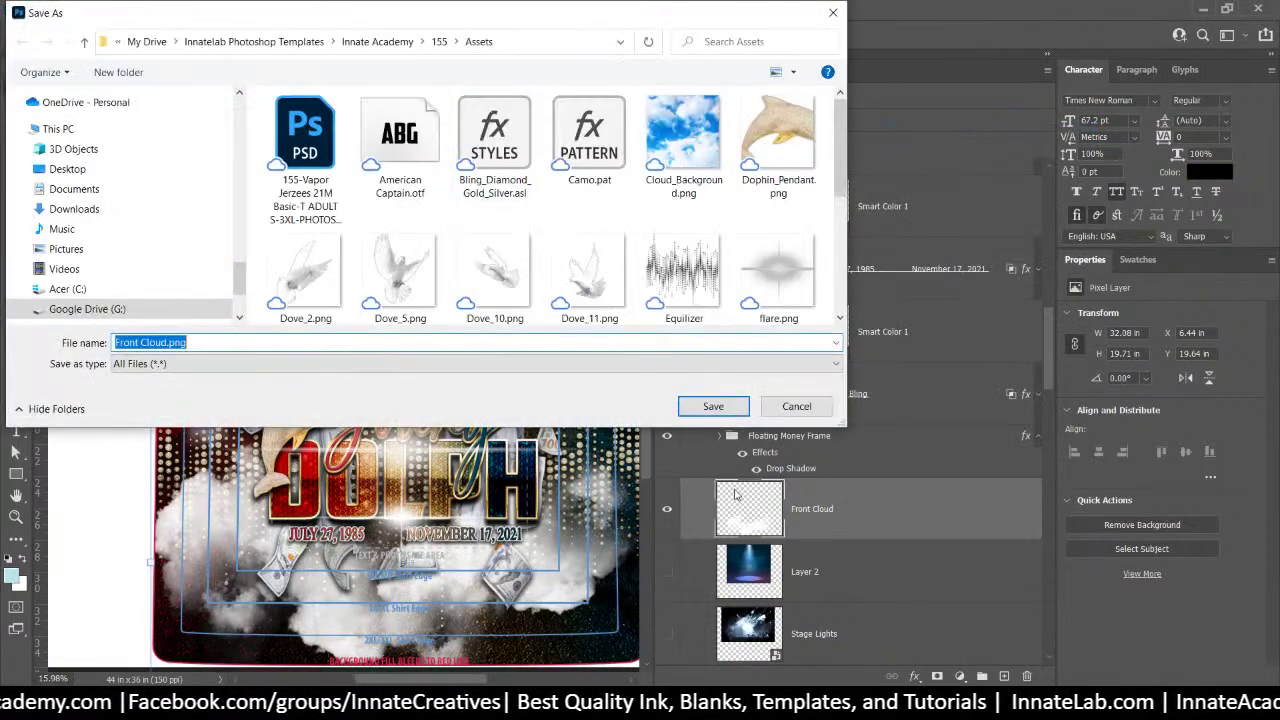
pyautogui.click(713, 406)
pyautogui.click(677, 352)
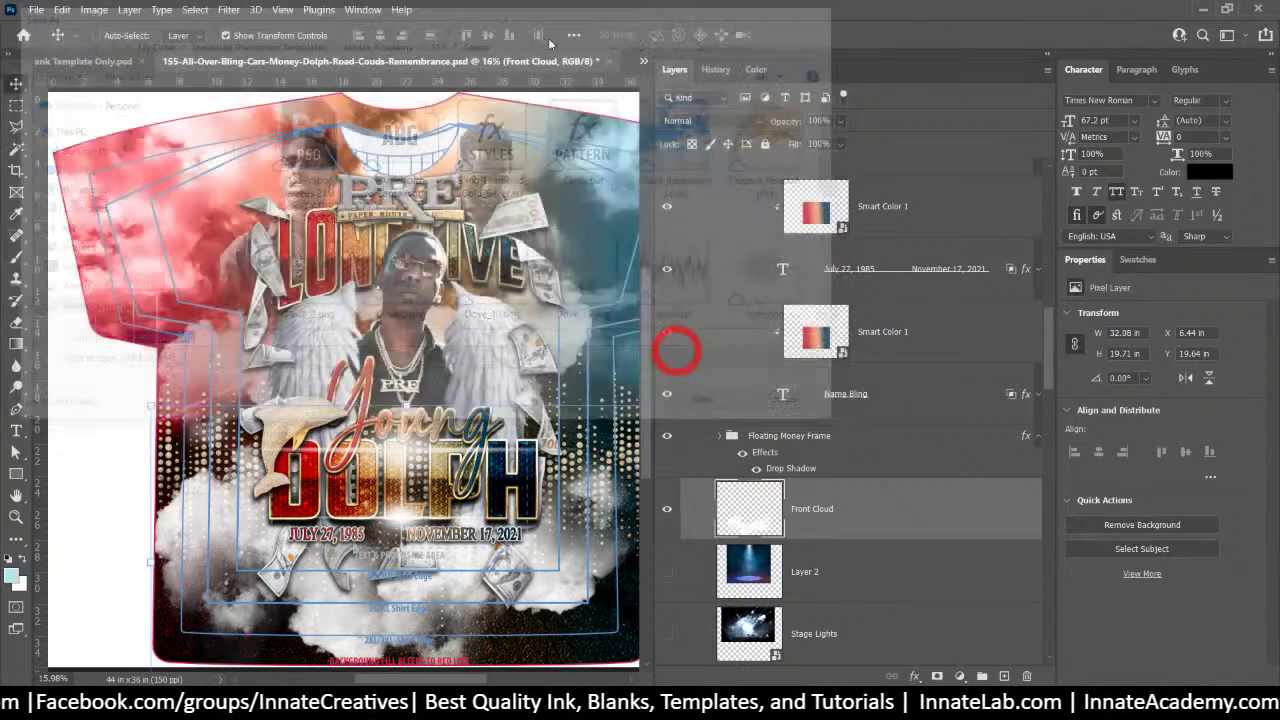
# Switch to the blank template document, open the Assets folder and re-sort its files so Front Cloud.png comes first
pyautogui.click(643, 61)
pyautogui.click(686, 66)
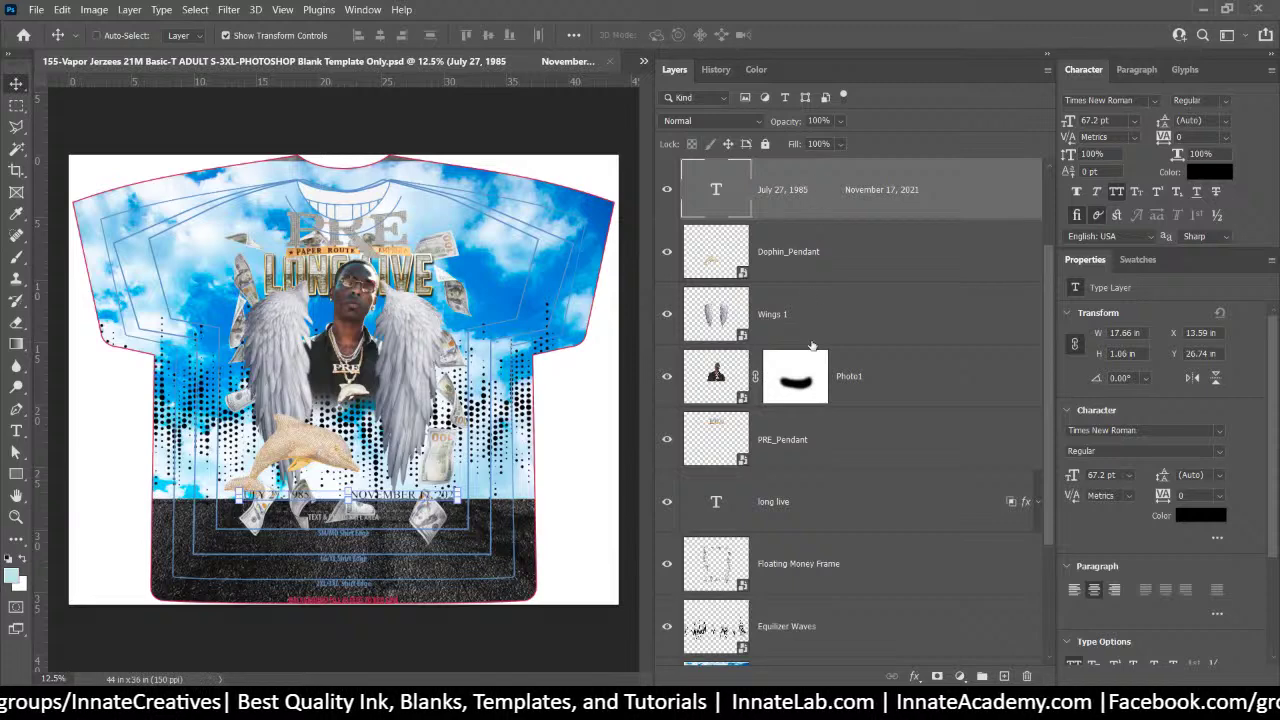
pyautogui.scroll(-1, 809, 471)
pyautogui.scroll(3, 806, 464)
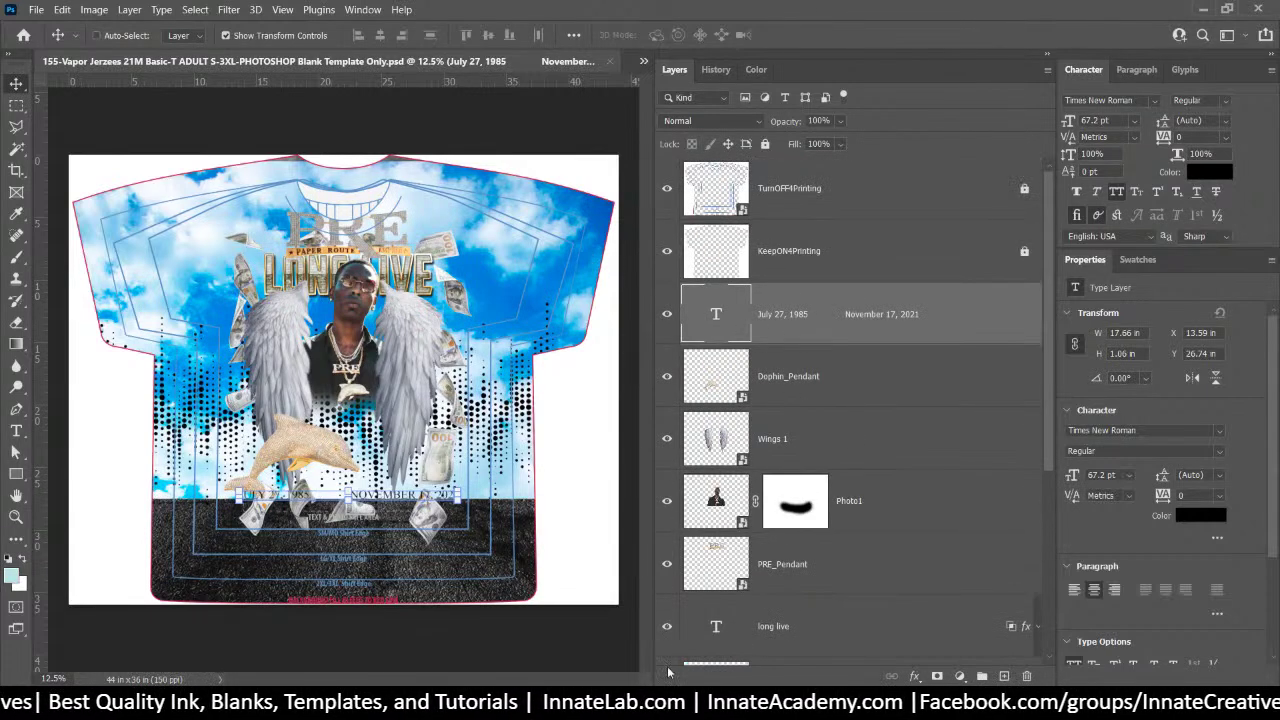
pyautogui.click(870, 610)
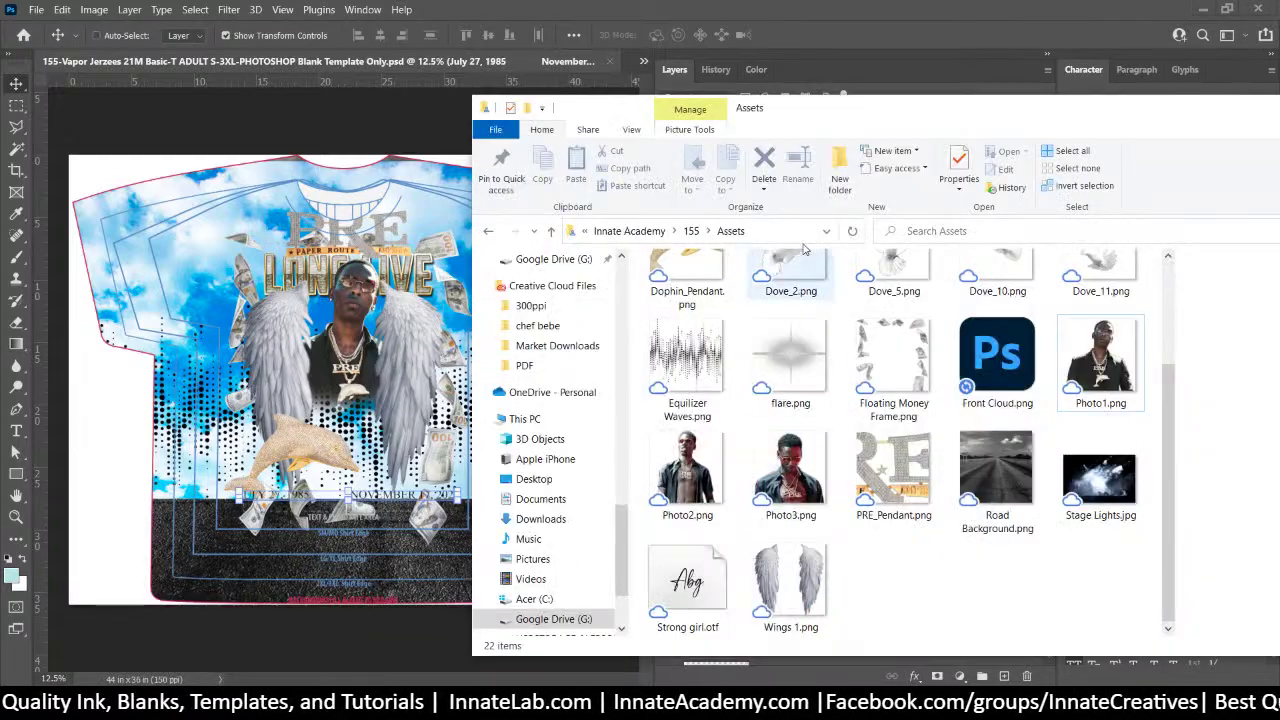
pyautogui.scroll(3, 893, 457)
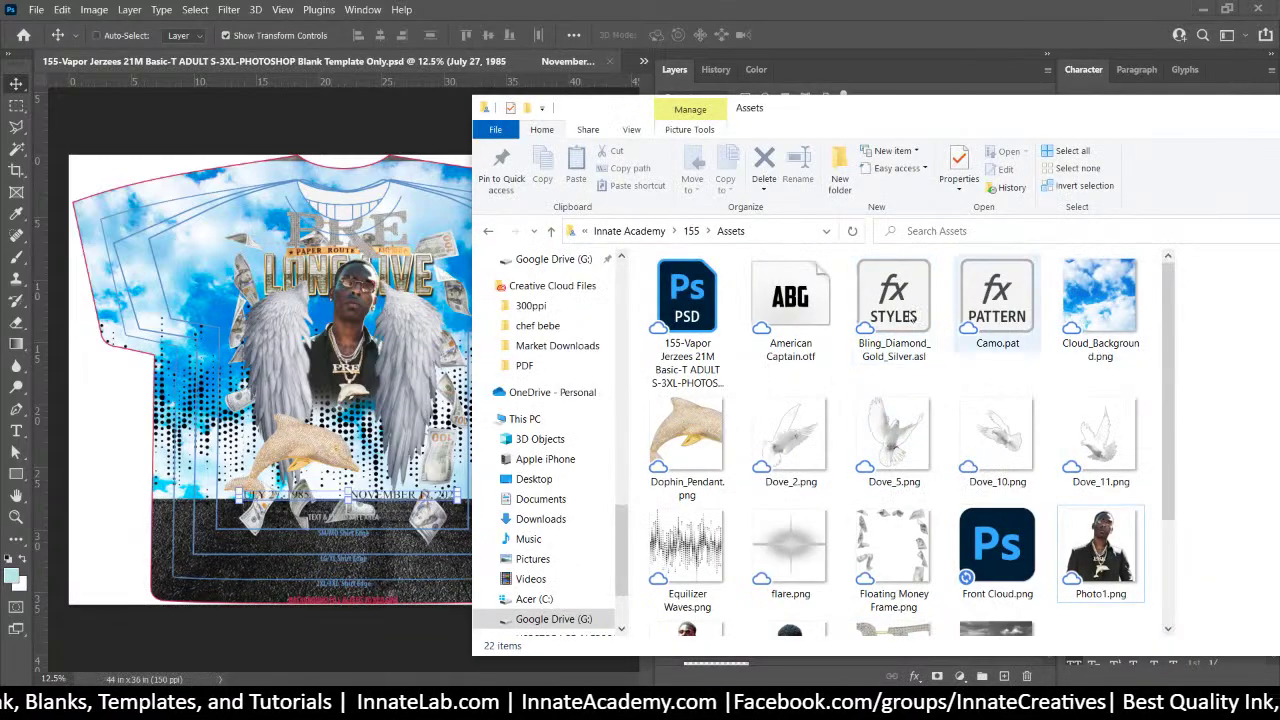
pyautogui.rightClick(737, 377)
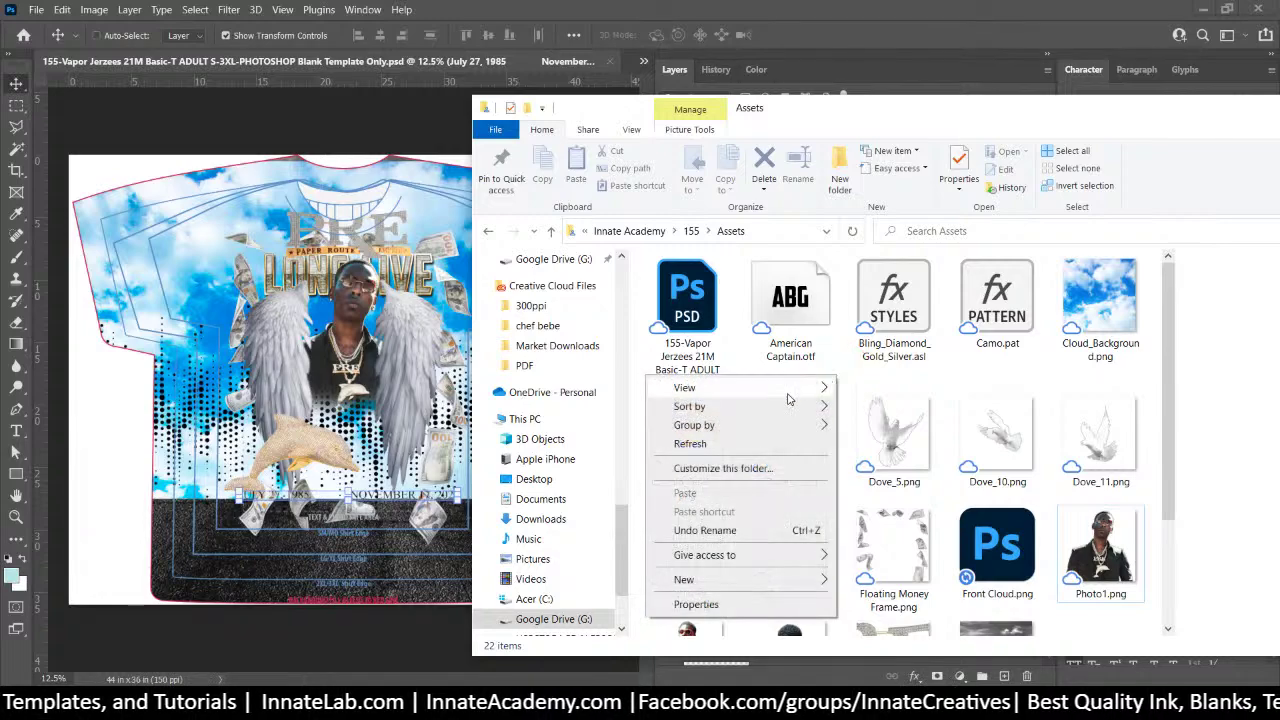
pyautogui.click(855, 412)
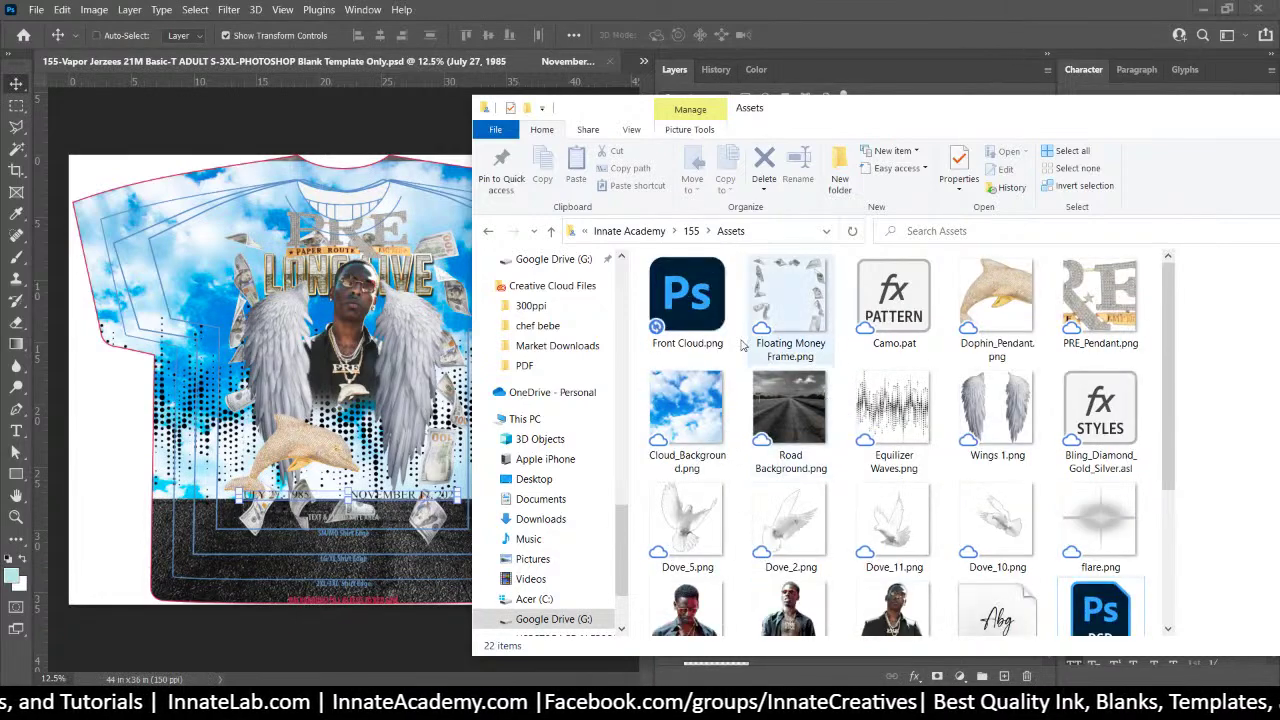
# Place Front Cloud.png in the template, scaled to about 47.19%, across the lower shirt at about X 6.6 in, Y 16.06 in
pyautogui.click(700, 305)
pyautogui.moveTo(312, 348); pyautogui.dragTo(280, 345)
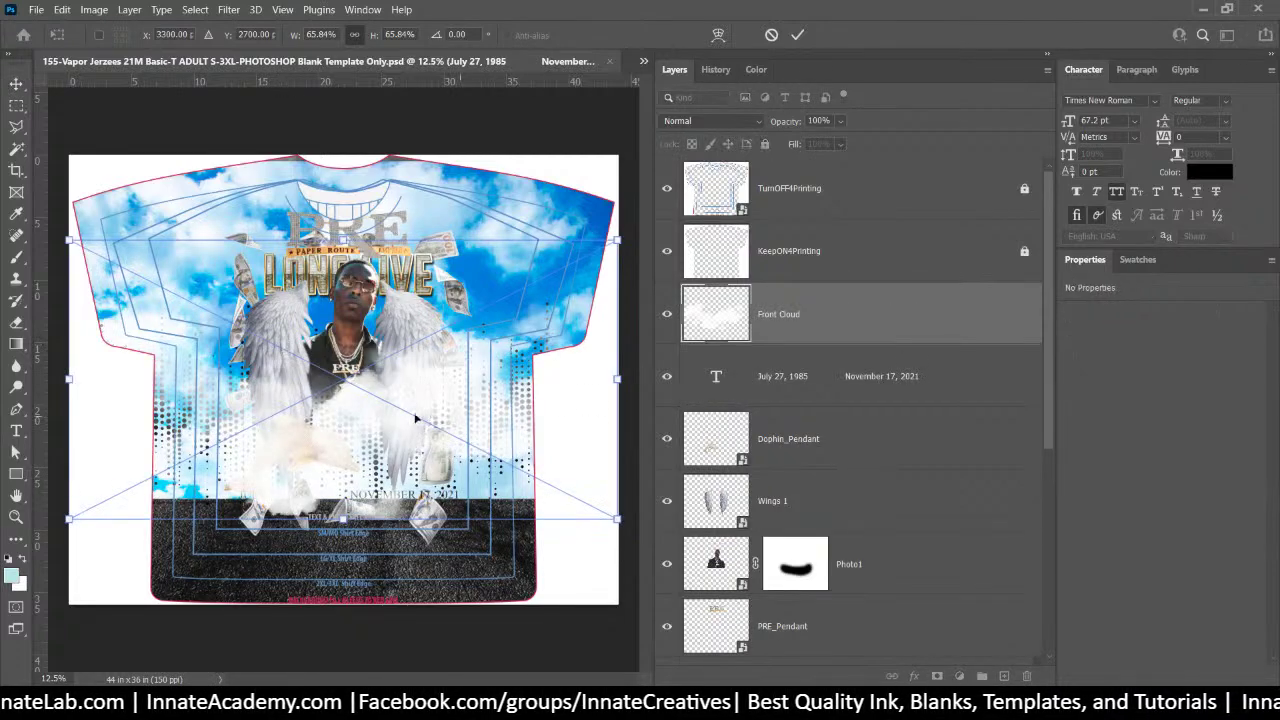
pyautogui.moveTo(440, 480); pyautogui.dragTo(443, 494)
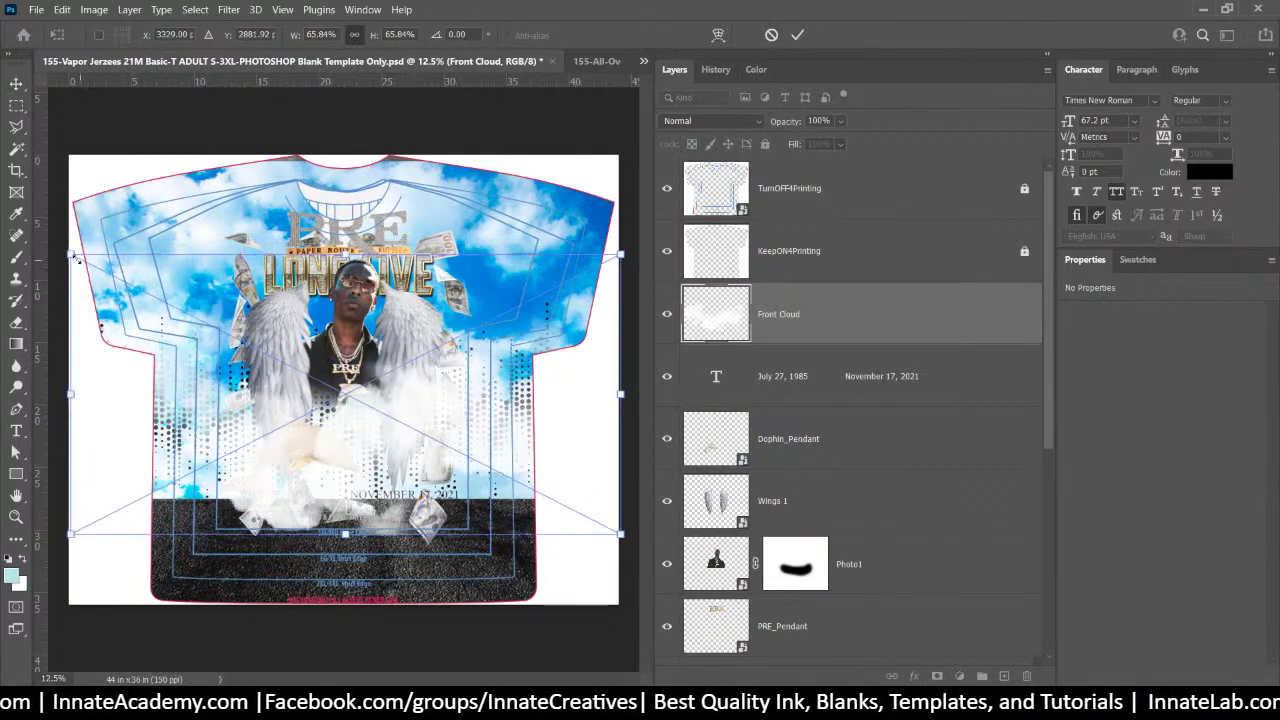
pyautogui.moveTo(70, 254); pyautogui.dragTo(228, 334)
pyautogui.moveTo(470, 467); pyautogui.dragTo(380, 482)
pyautogui.press('Return')
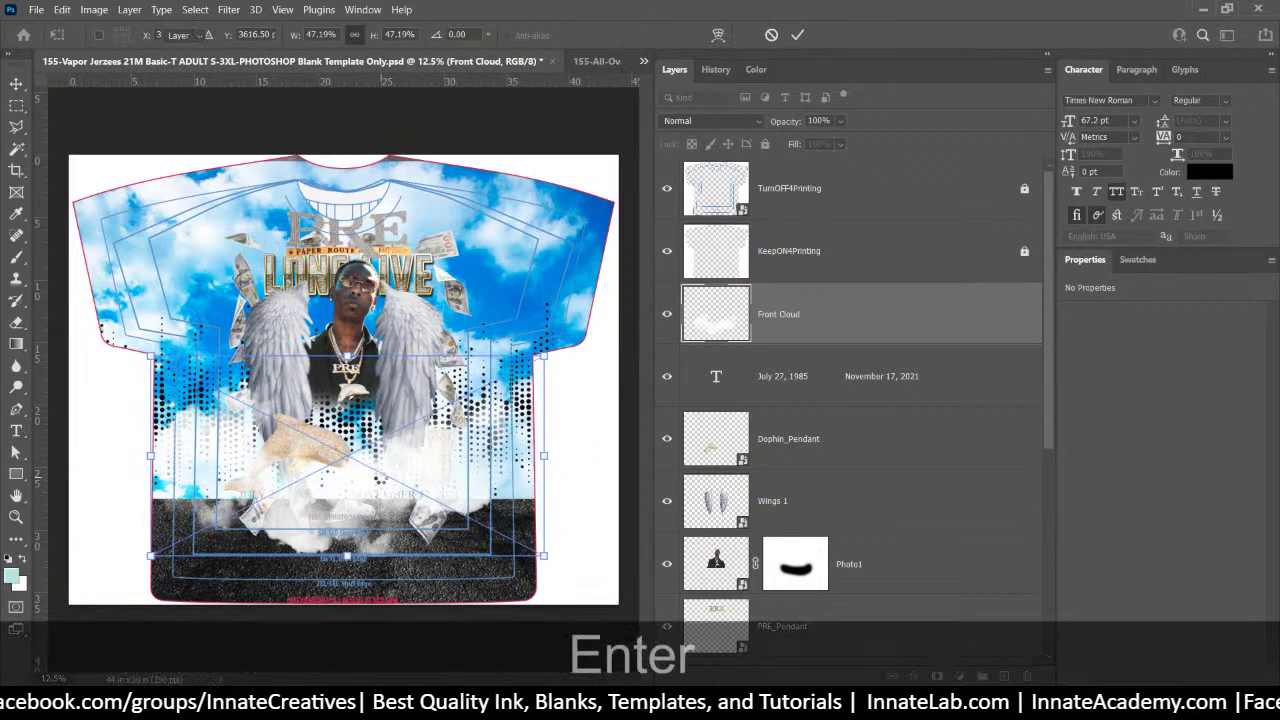
# Move the Front Cloud layer down the stack, between the Dophin_Pendant and Wings 1 layers
pyautogui.moveTo(828, 313); pyautogui.dragTo(719, 471)
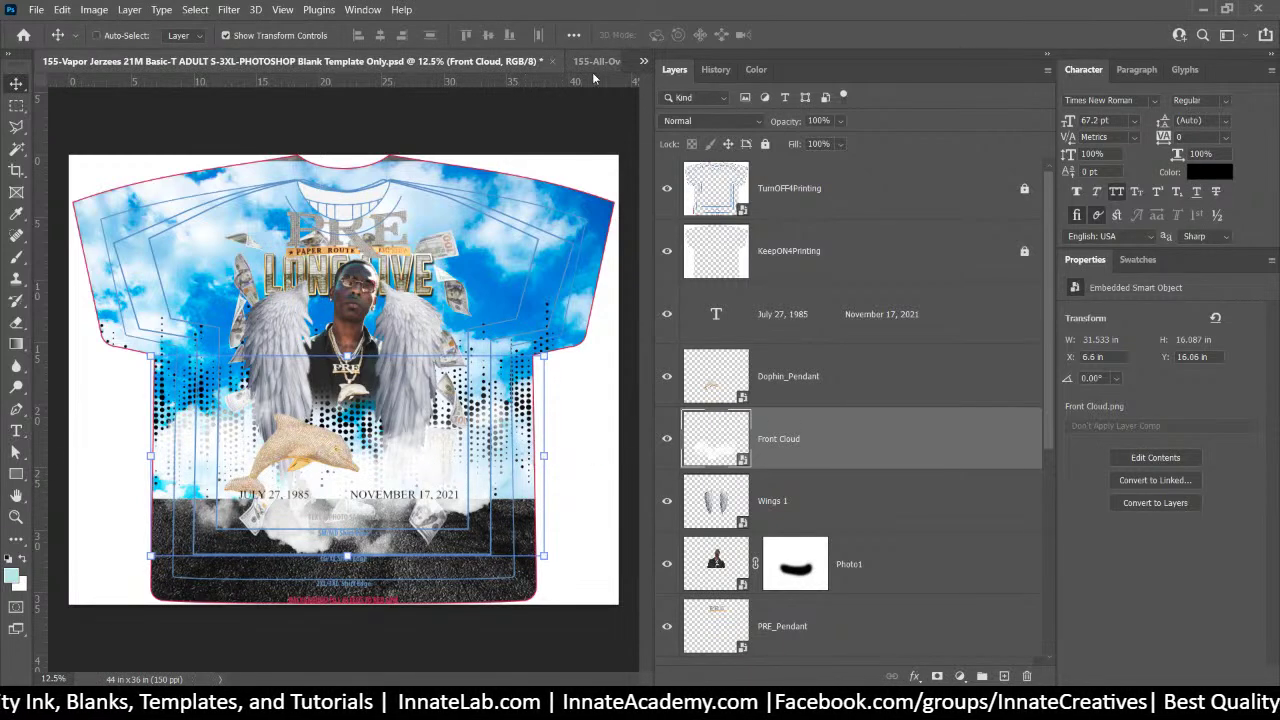
pyautogui.scroll(-1, 795, 445)
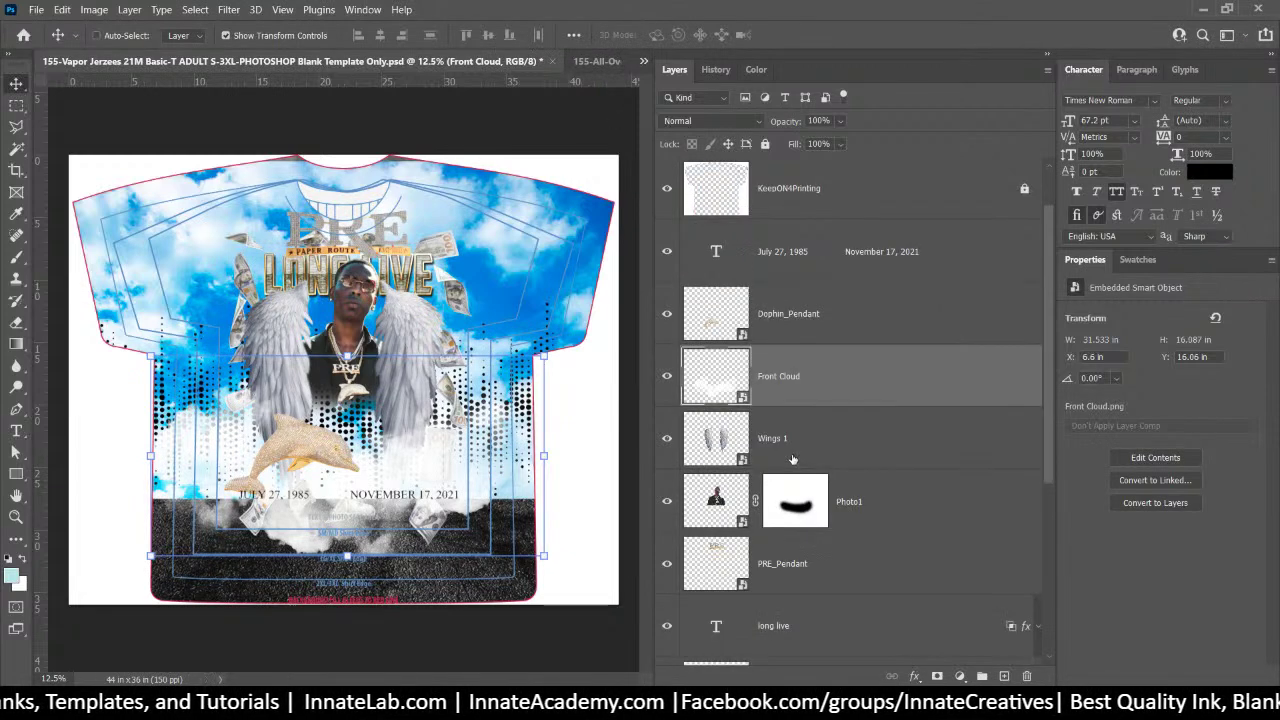
pyautogui.scroll(-5, 785, 445)
pyautogui.scroll(5, 770, 450)
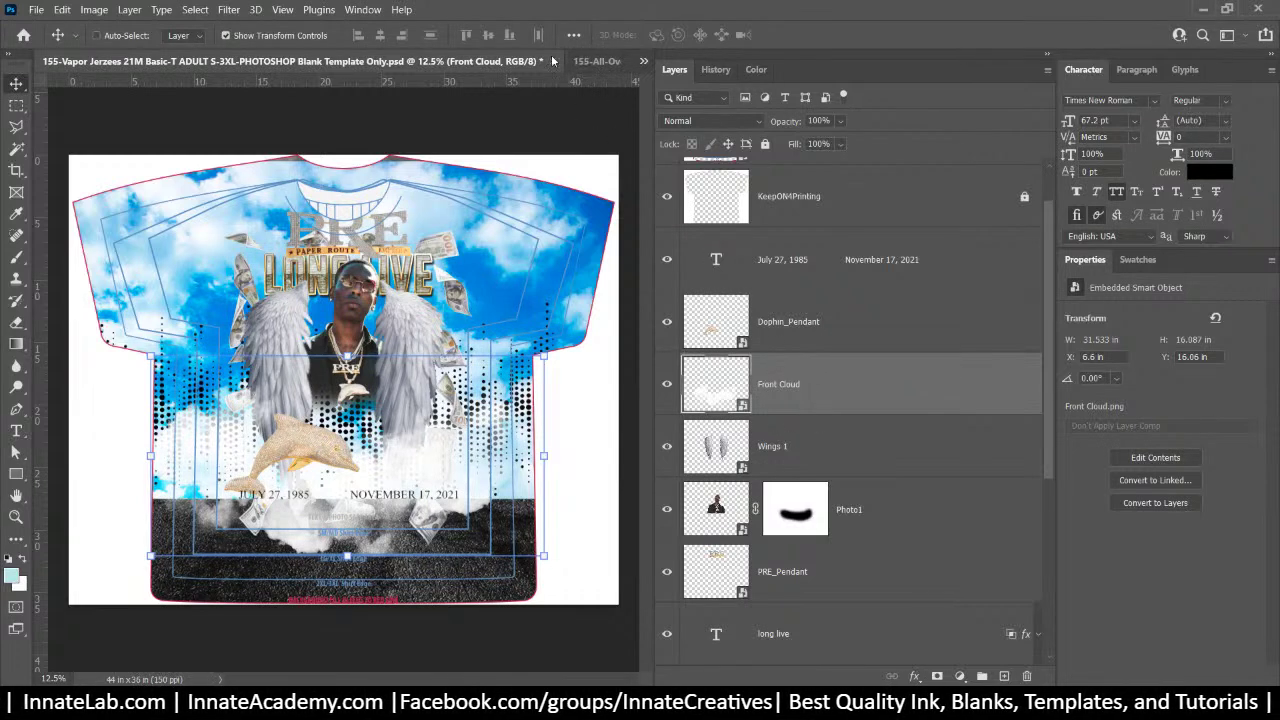
# Check where the back photos sit in the finished design's layer stack, and select the PRE_Pendant layer in the template
pyautogui.click(596, 62)
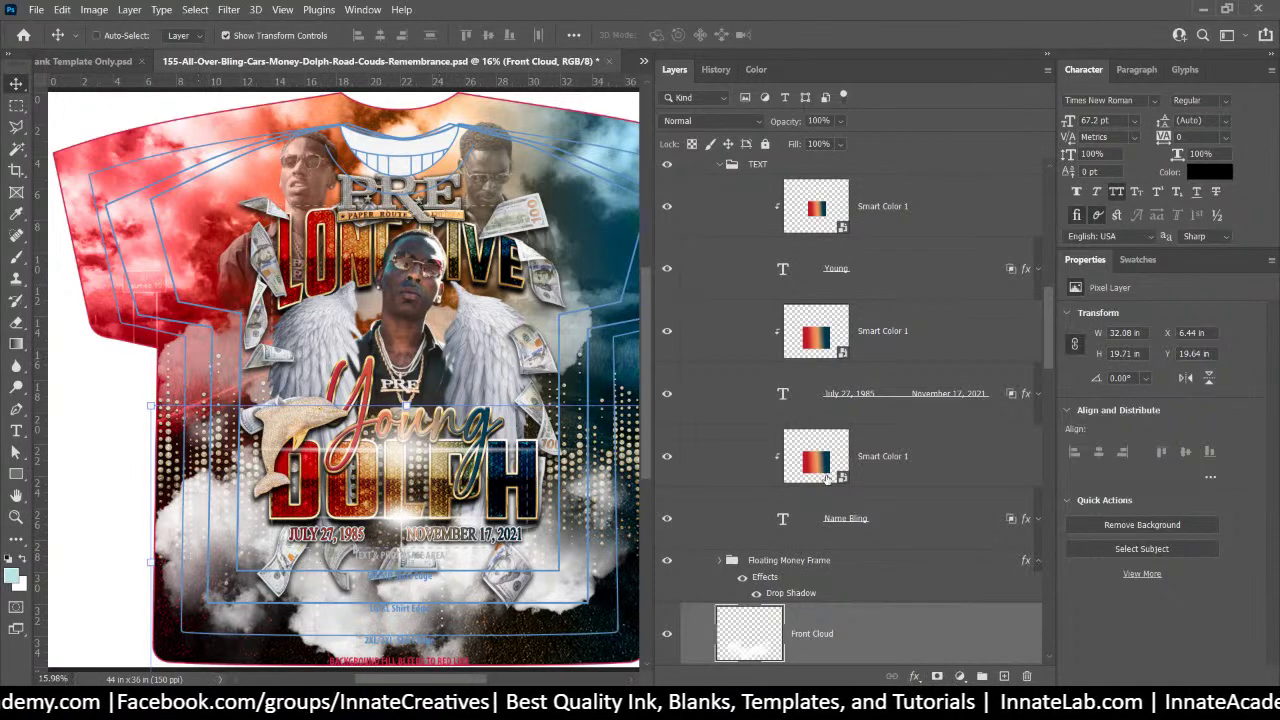
pyautogui.scroll(-12, 826, 478)
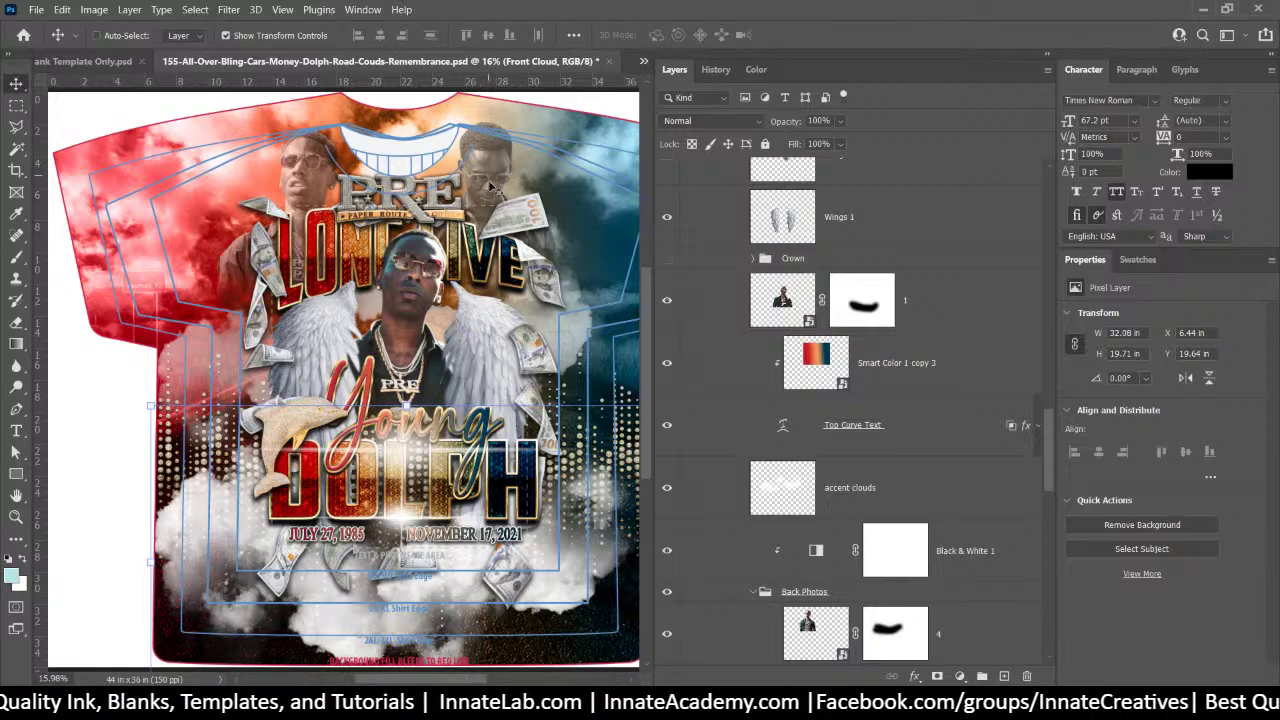
pyautogui.click(110, 61)
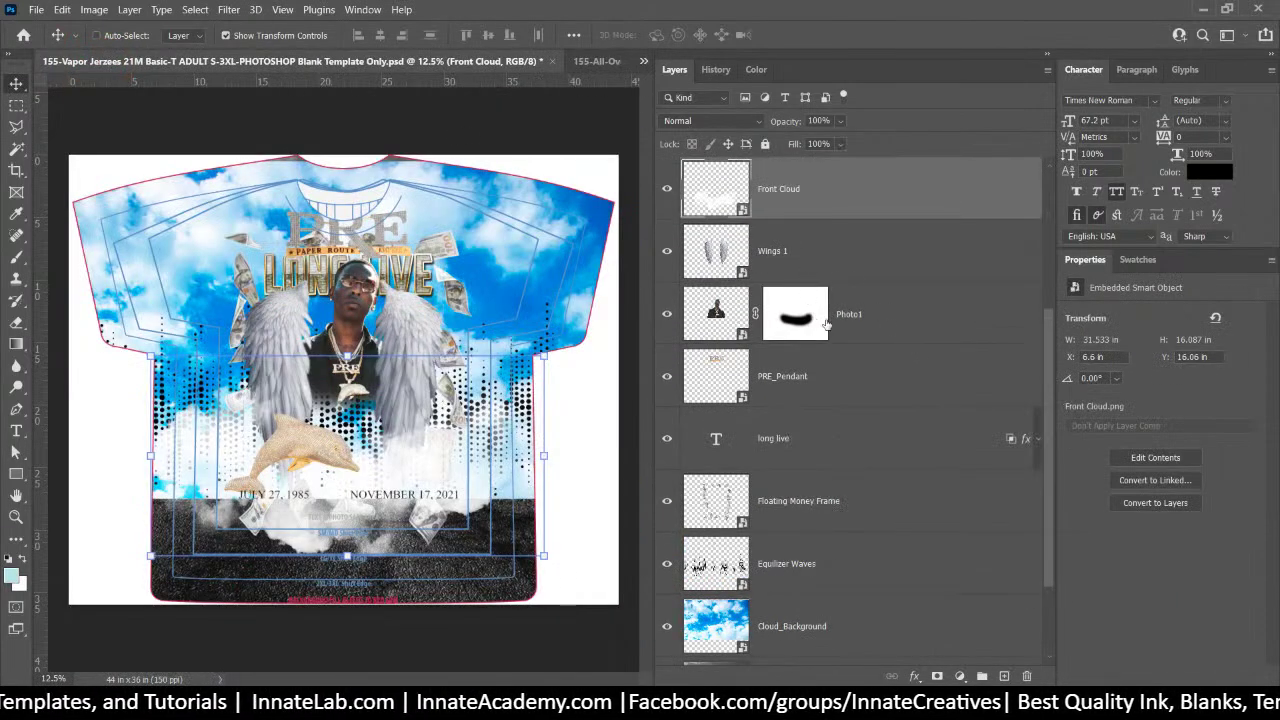
pyautogui.click(888, 336)
pyautogui.click(832, 372)
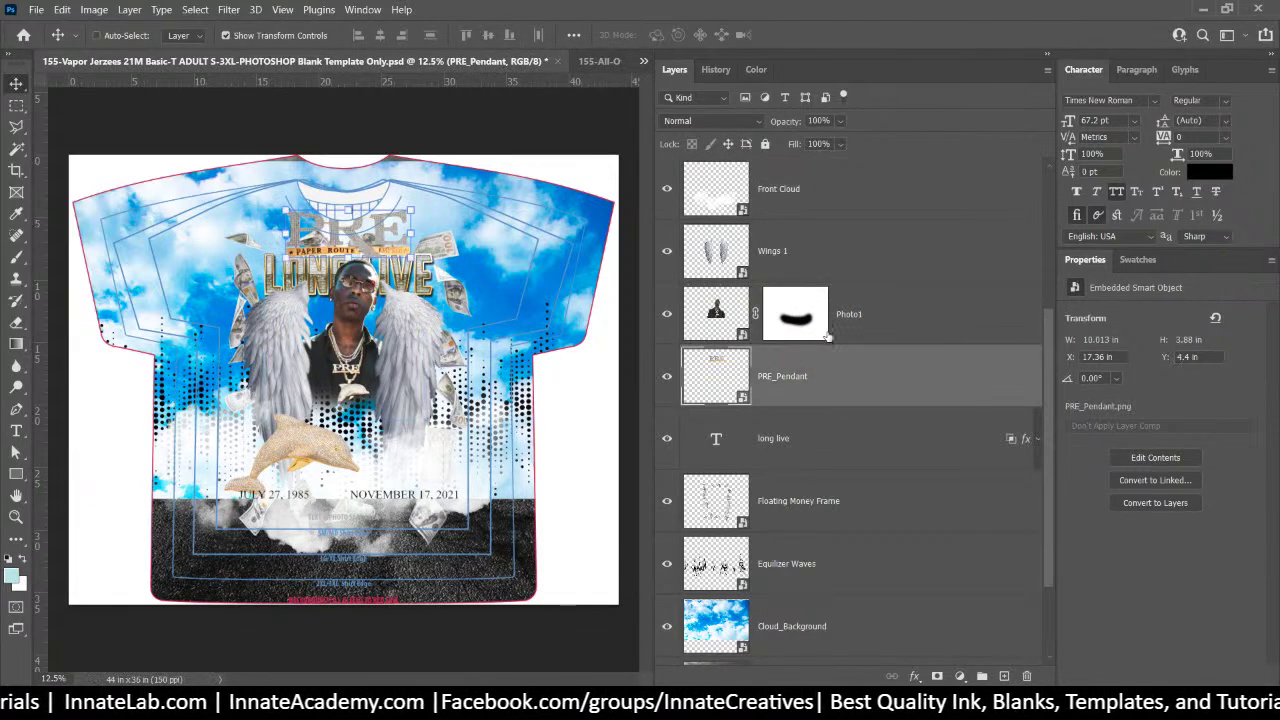
# Bring Photo2.png and Photo3.png together from the Assets folder into the template, above the PRE_Pendant layer
pyautogui.scroll(-2, 839, 416)
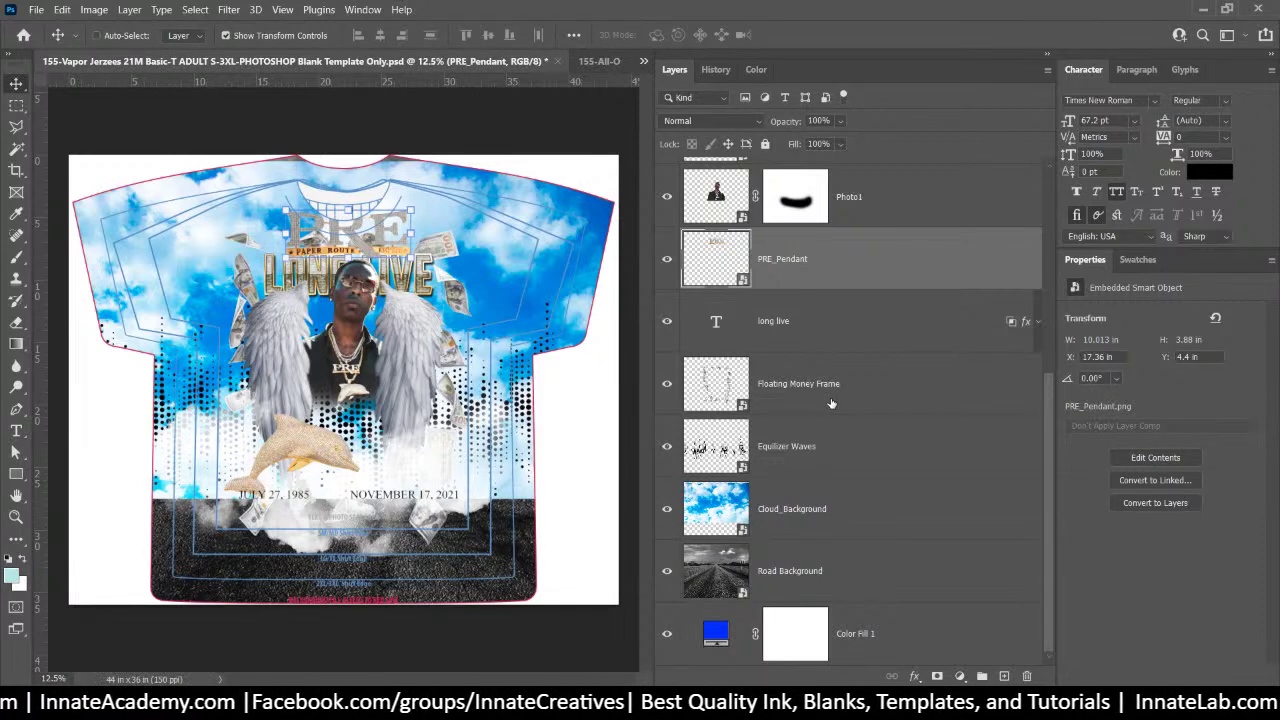
pyautogui.moveTo(553, 705)
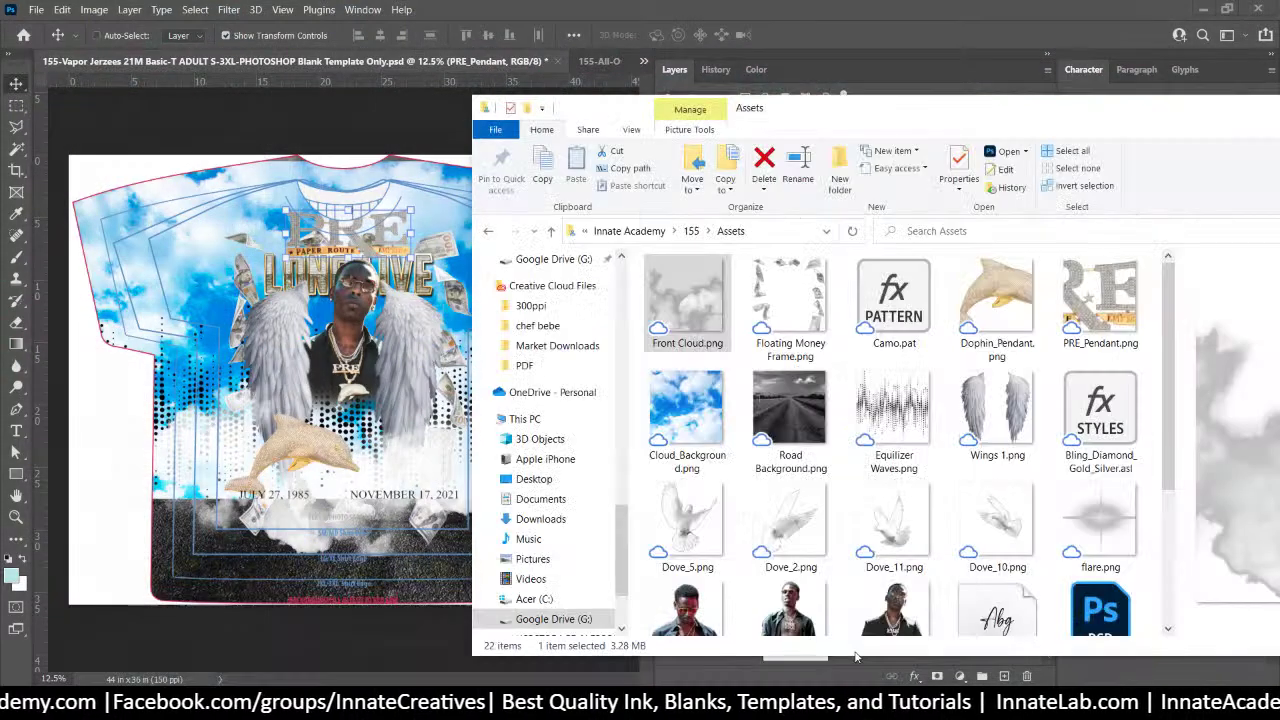
pyautogui.click(707, 585)
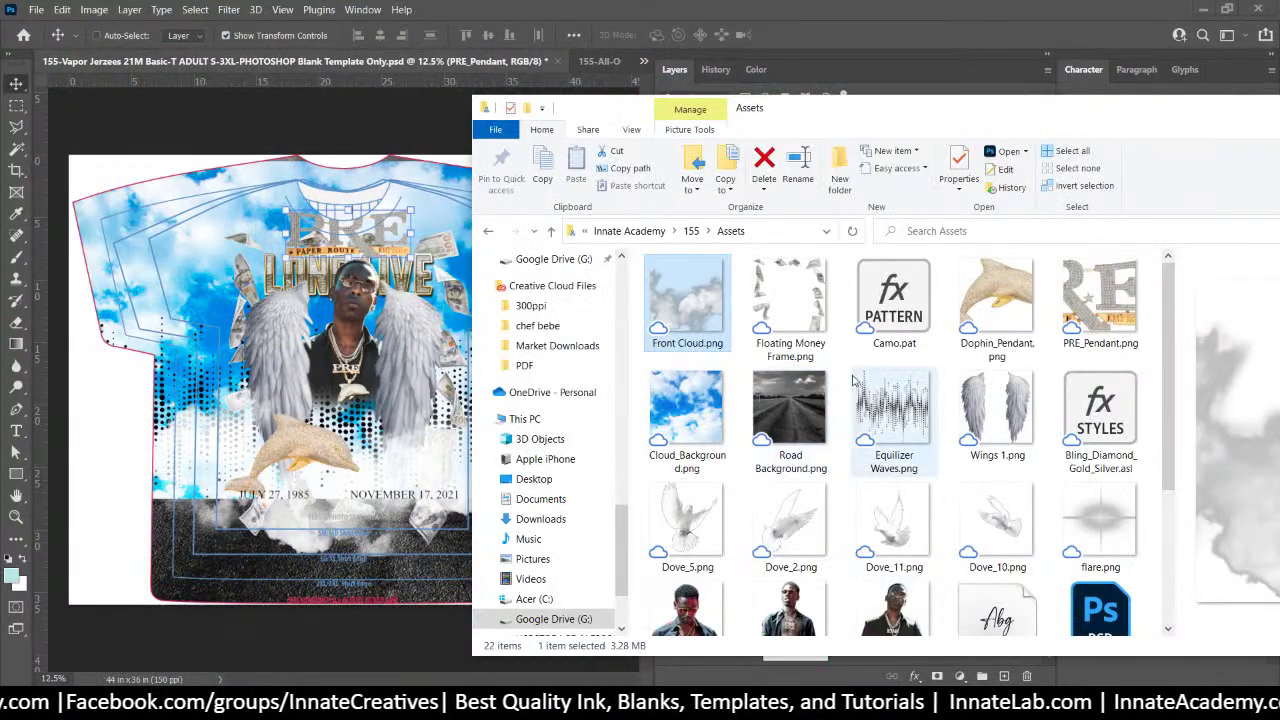
pyautogui.scroll(-2, 843, 385)
pyautogui.click(790, 435)
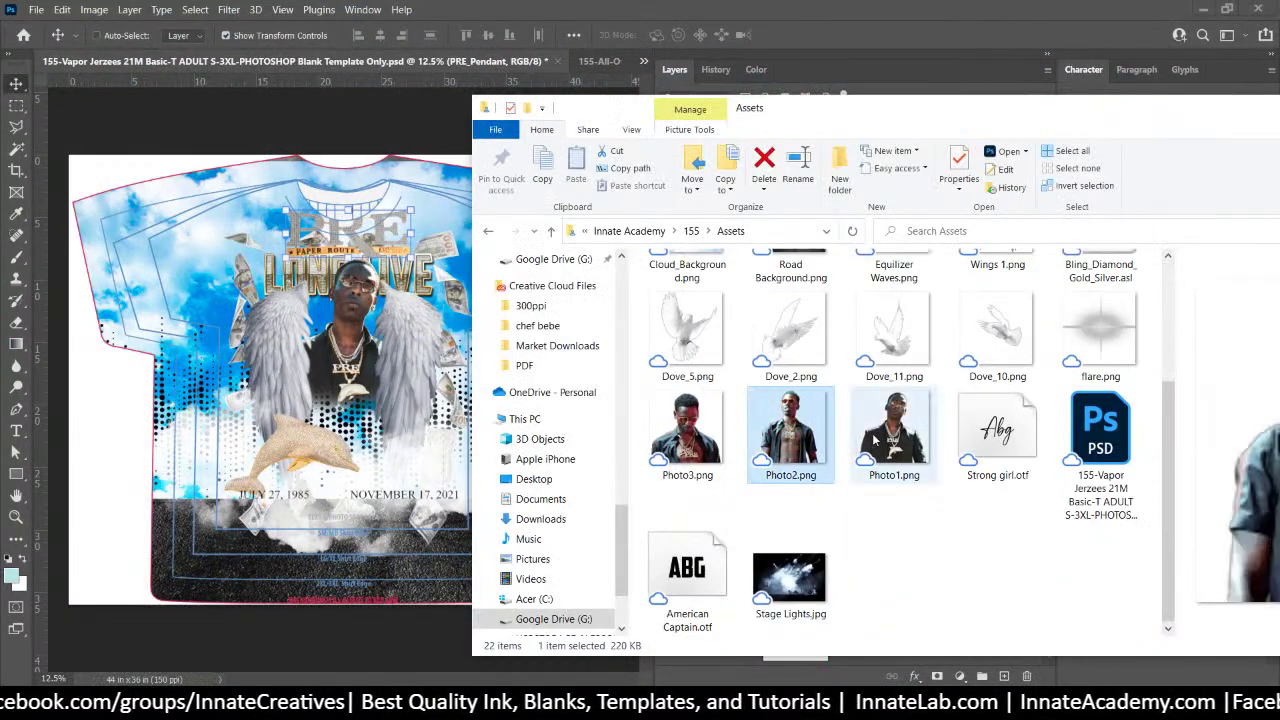
pyautogui.keyDown('shift'); pyautogui.click(688, 455); pyautogui.keyUp('shift')
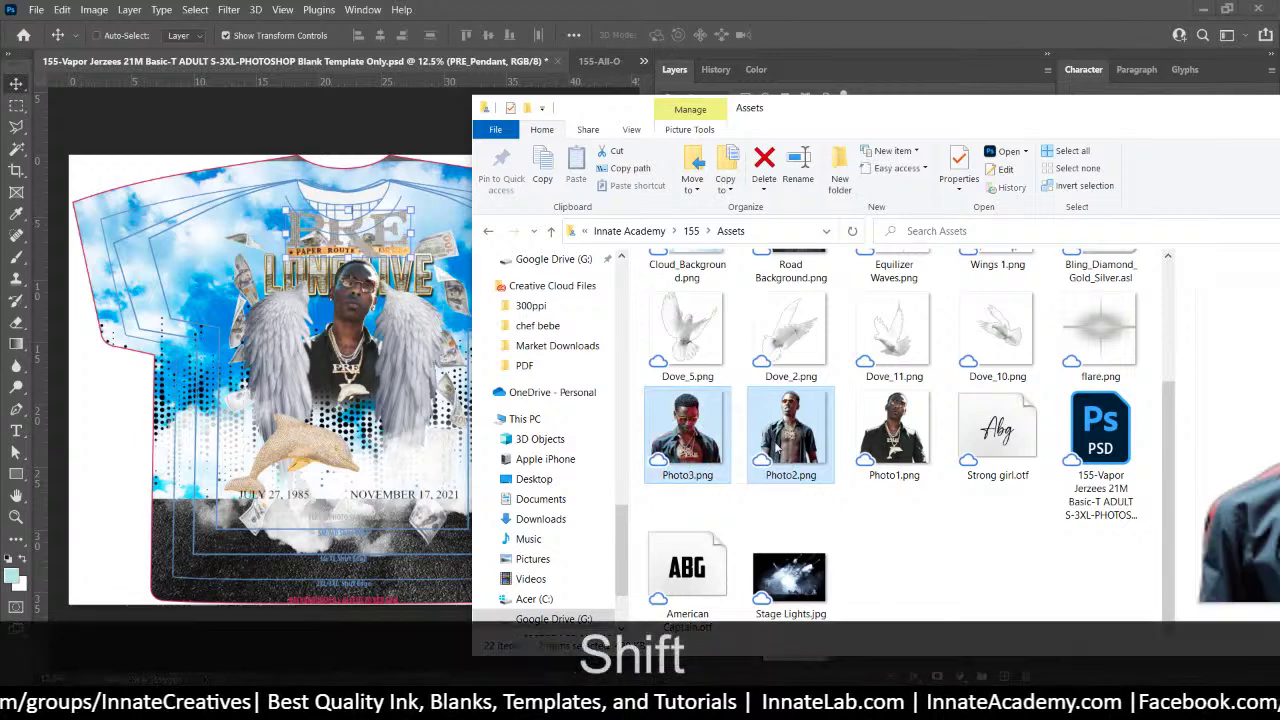
pyautogui.moveTo(787, 439); pyautogui.dragTo(405, 314)
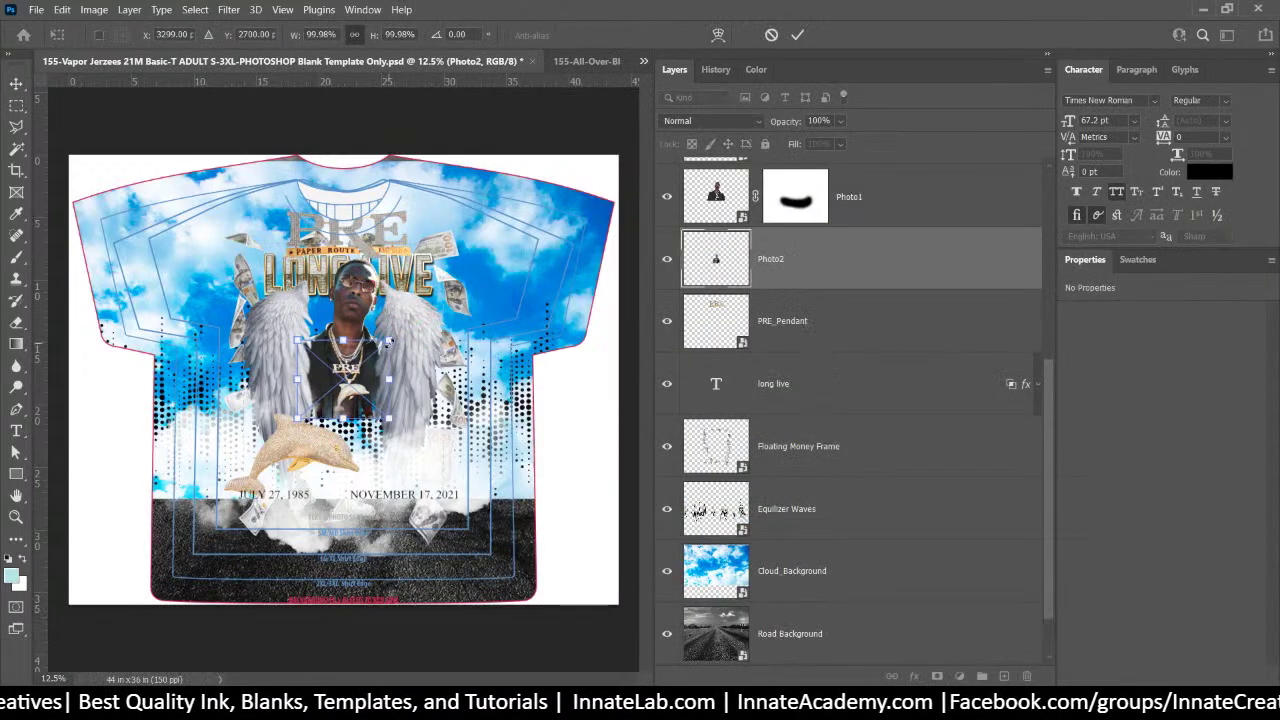
# Scale and place Photo2 at about X 11 in, Y 2.67 in and Photo3 at about X 22.44 in, Y 3.07 in, flanking the PRE pendant
pyautogui.moveTo(388, 341); pyautogui.dragTo(272, 250)
pyautogui.press('Return')
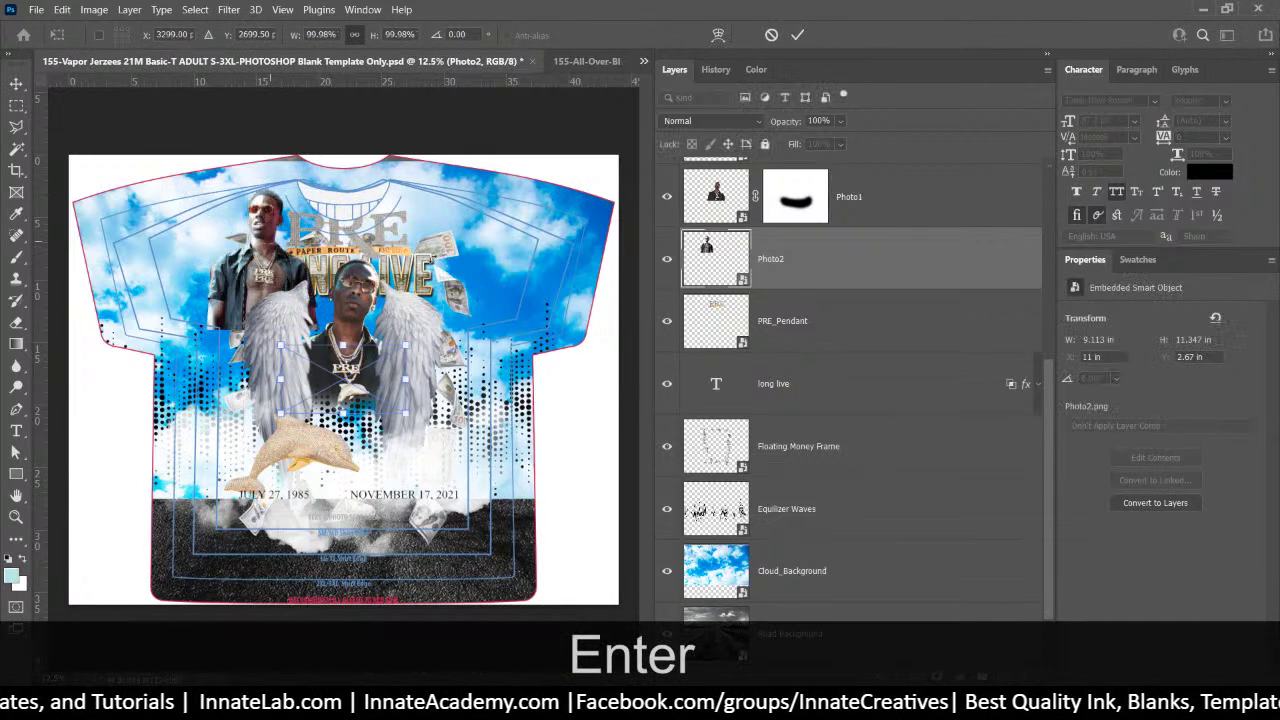
pyautogui.moveTo(405, 344); pyautogui.dragTo(434, 246)
pyautogui.moveTo(511, 298); pyautogui.dragTo(535, 313)
pyautogui.moveTo(446, 297); pyautogui.dragTo(432, 298)
pyautogui.press('Return')
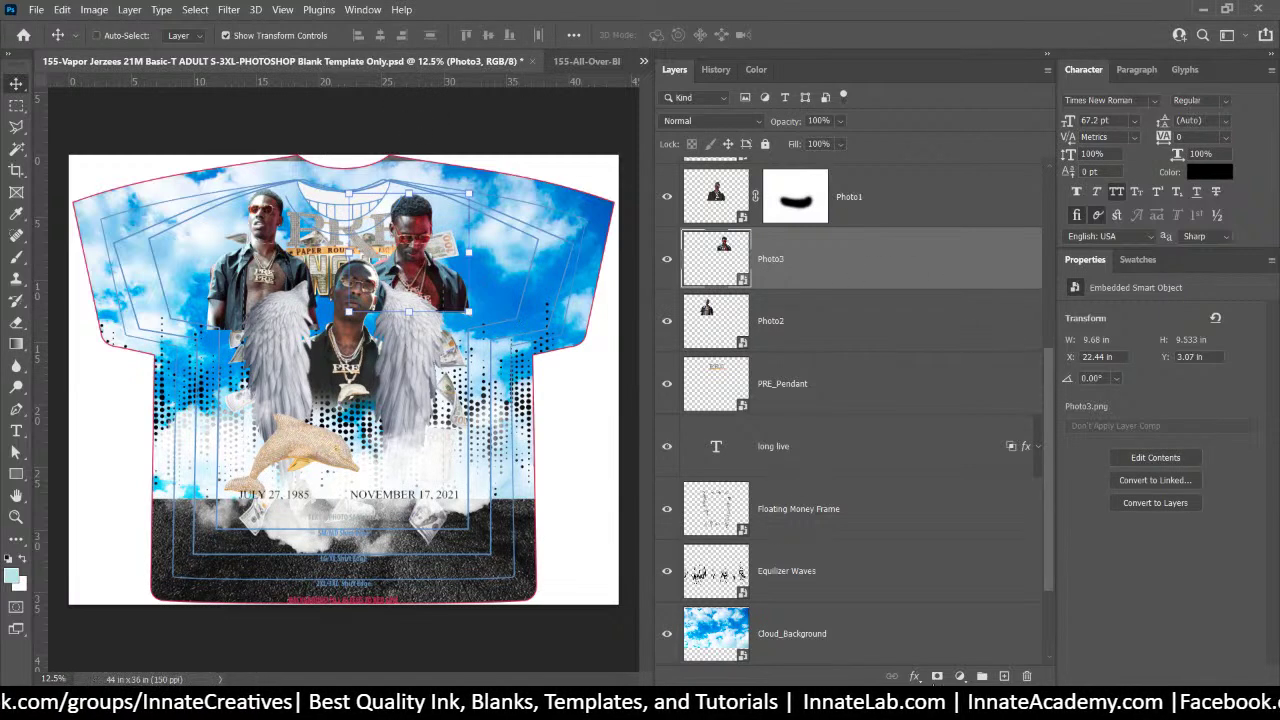
# Add a layer mask to Photo3 and fade out its lower edge with a soft black brush
pyautogui.click(937, 676)
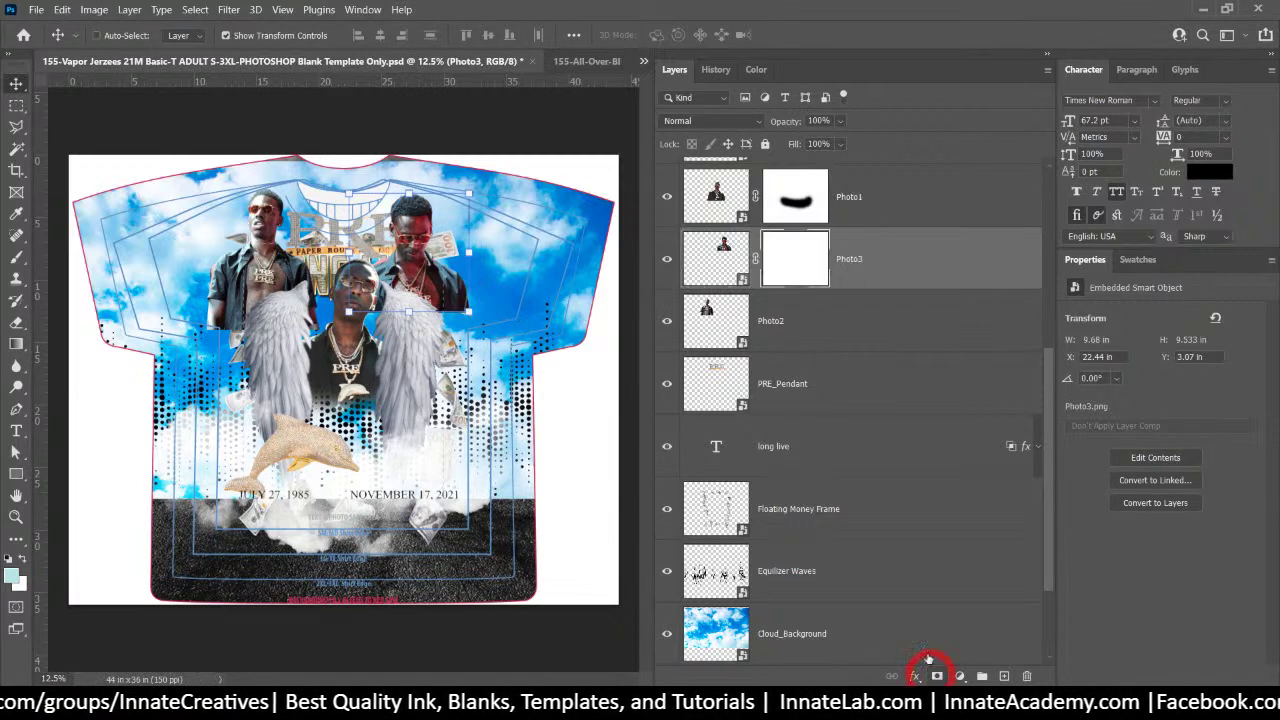
pyautogui.click(16, 257)
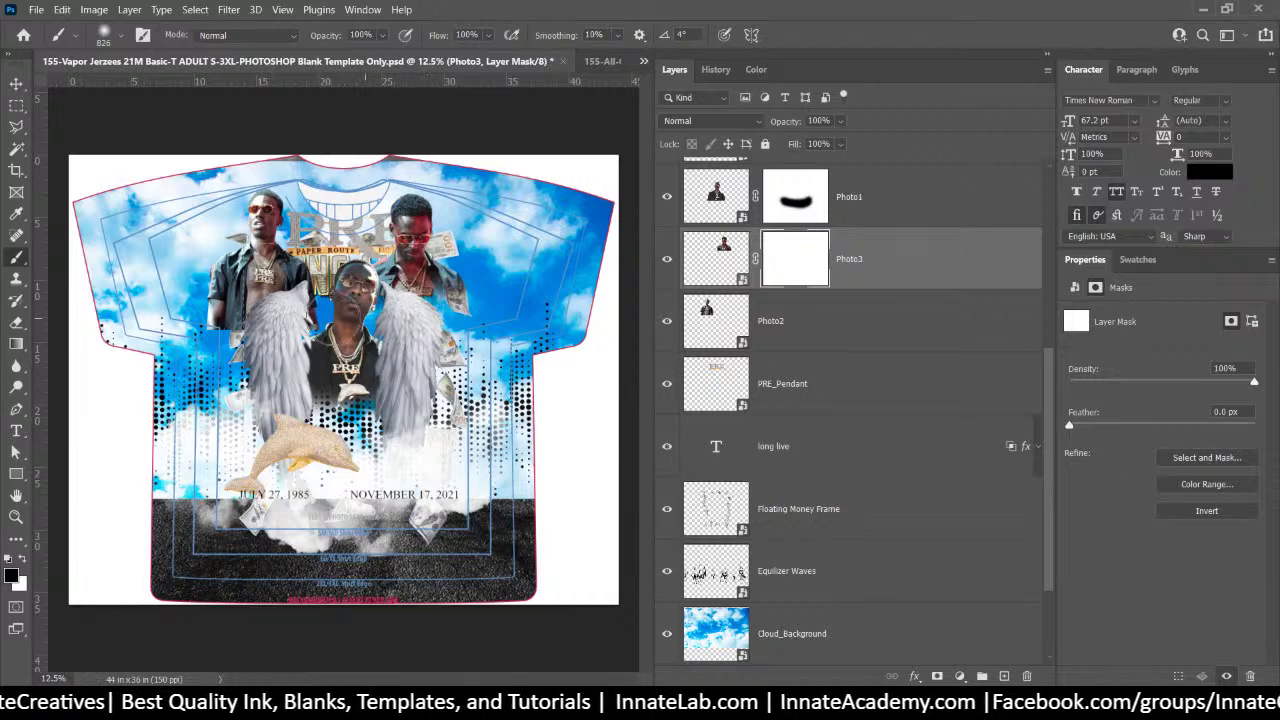
pyautogui.moveTo(329, 318)
pyautogui.mouseDown()
pyautogui.moveTo(486, 350)
pyautogui.moveTo(489, 336)
pyautogui.mouseUp()
pyautogui.click(482, 336)
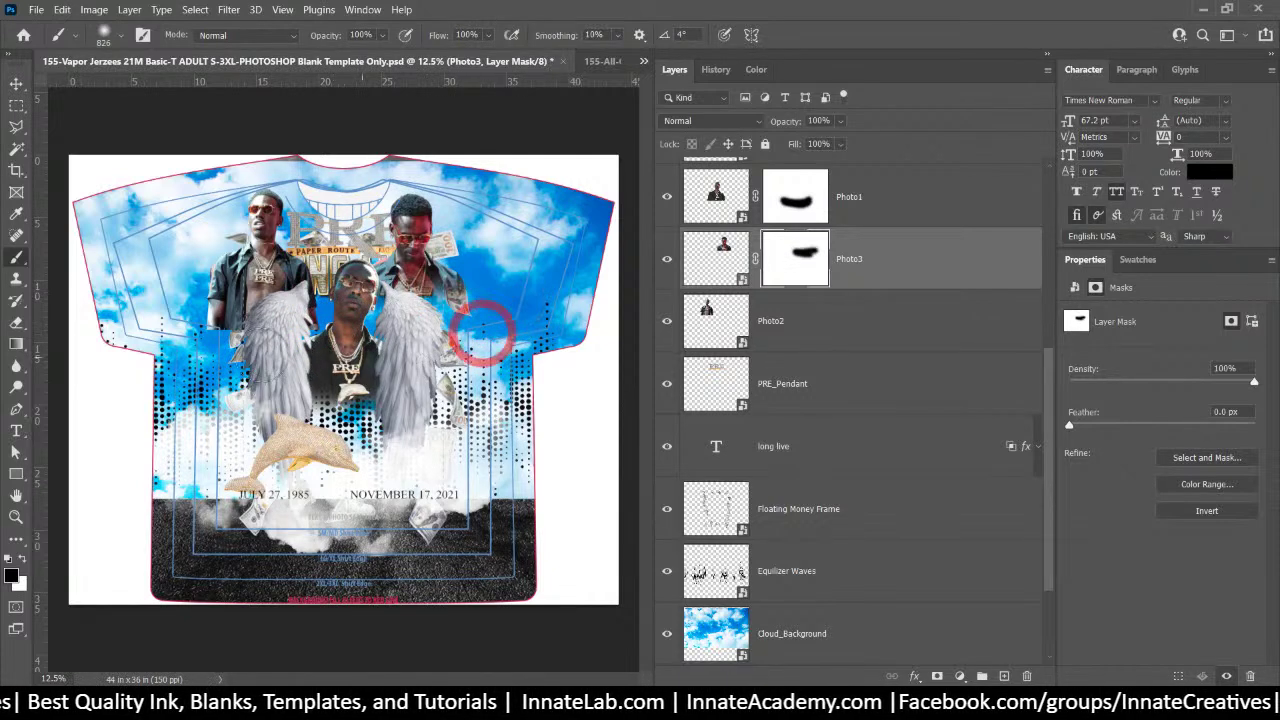
# Add a layer mask to Photo2 and brush black along its lower edge to blend it into the sky
pyautogui.click(769, 341)
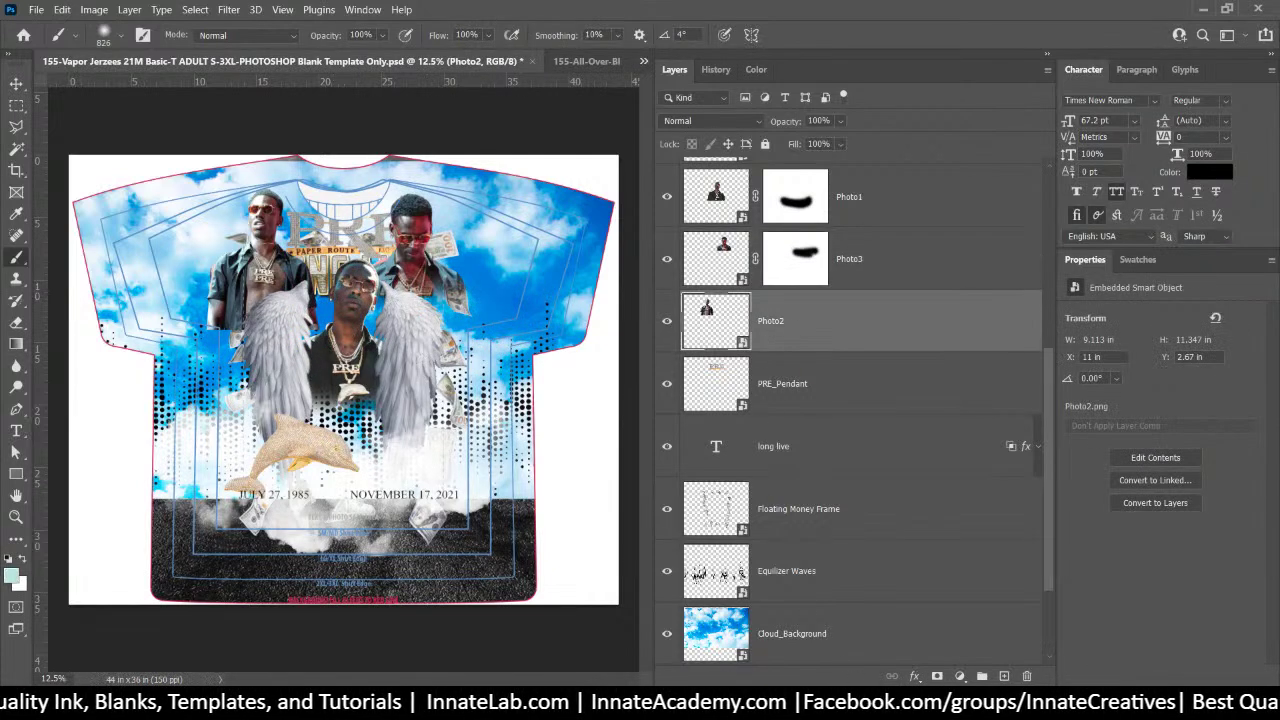
pyautogui.click(937, 676)
pyautogui.press('d')
pyautogui.press('x')
pyautogui.moveTo(180, 320)
pyautogui.mouseDown()
pyautogui.moveTo(185, 354)
pyautogui.moveTo(280, 359)
pyautogui.moveTo(350, 340)
pyautogui.mouseUp()
pyautogui.moveTo(174, 315)
pyautogui.mouseDown()
pyautogui.moveTo(230, 320)
pyautogui.moveTo(323, 378)
pyautogui.moveTo(312, 335)
pyautogui.mouseUp()
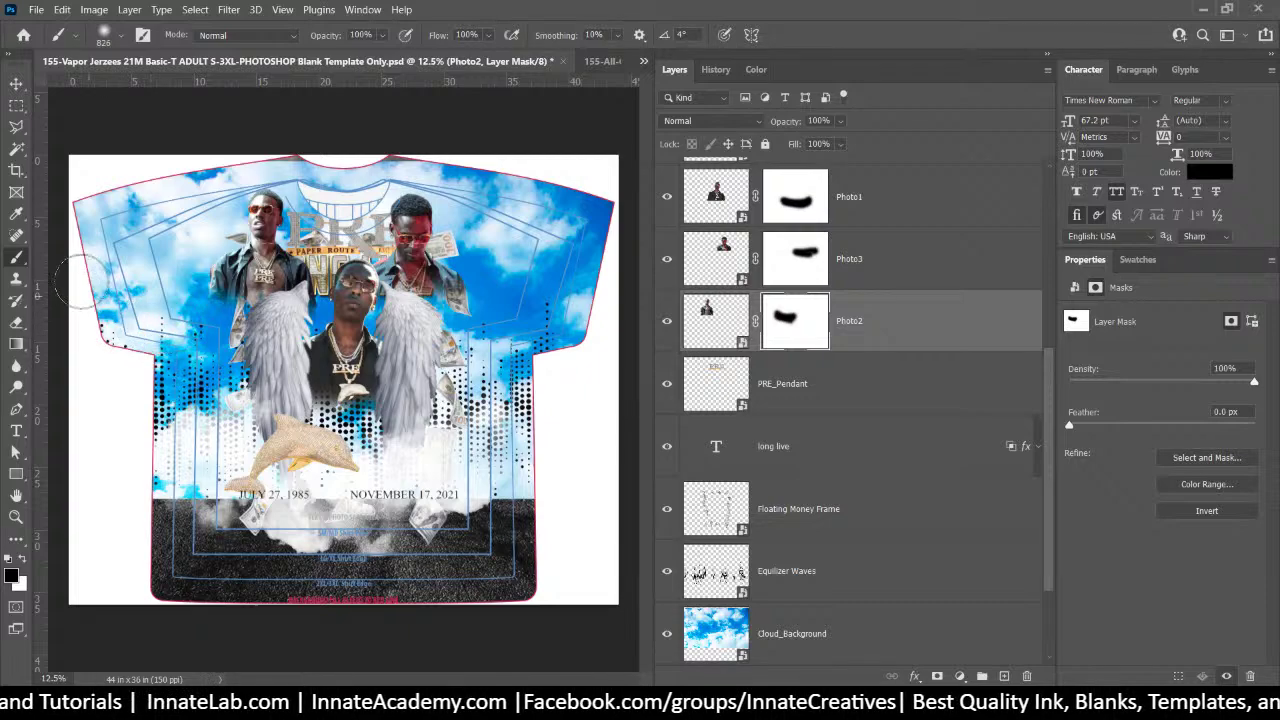
pyautogui.click(16, 84)
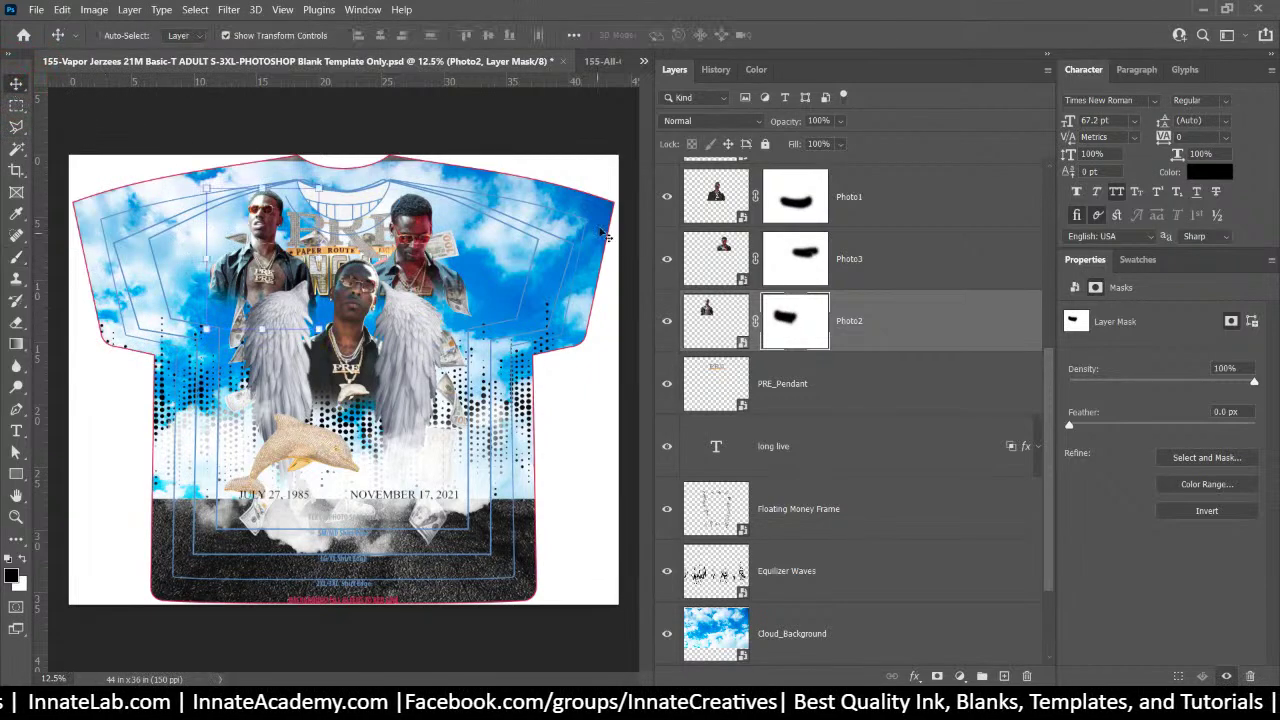
# Compare the template with the finished design and review its layer stack from PRE_Pendant up to the dates text
pyautogui.scroll(1, 890, 346)
pyautogui.click(894, 342)
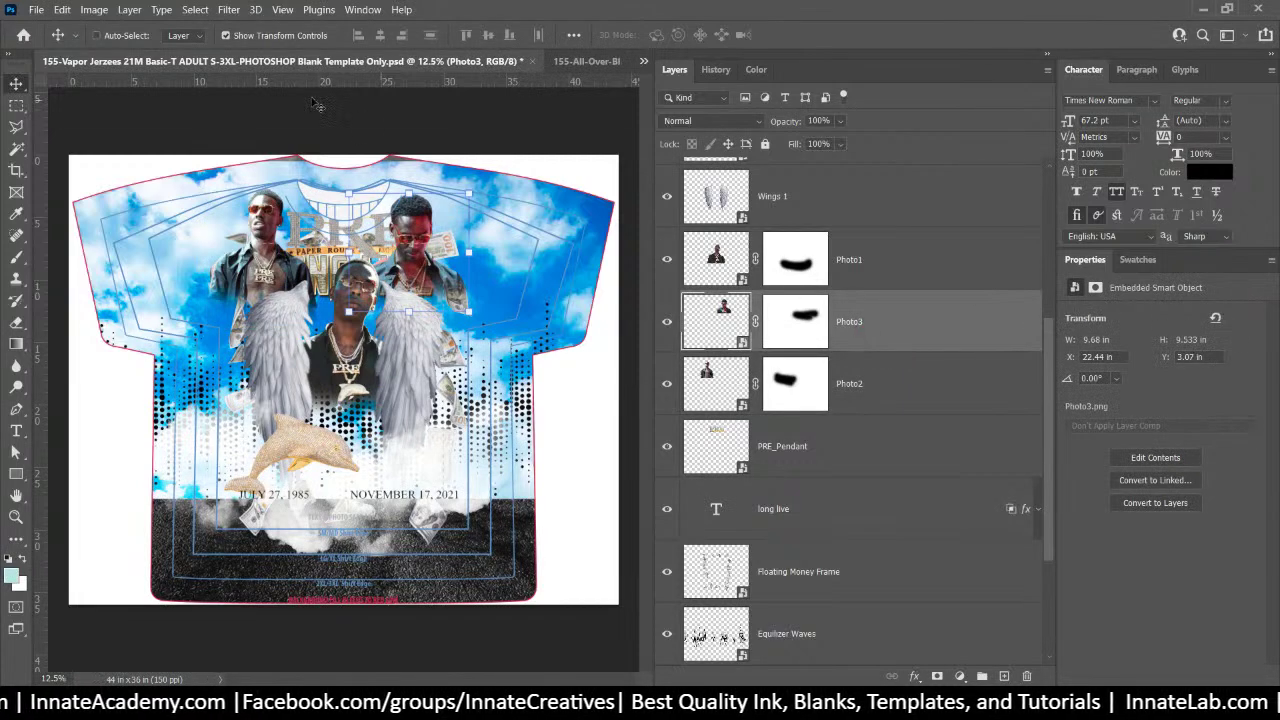
pyautogui.click(572, 61)
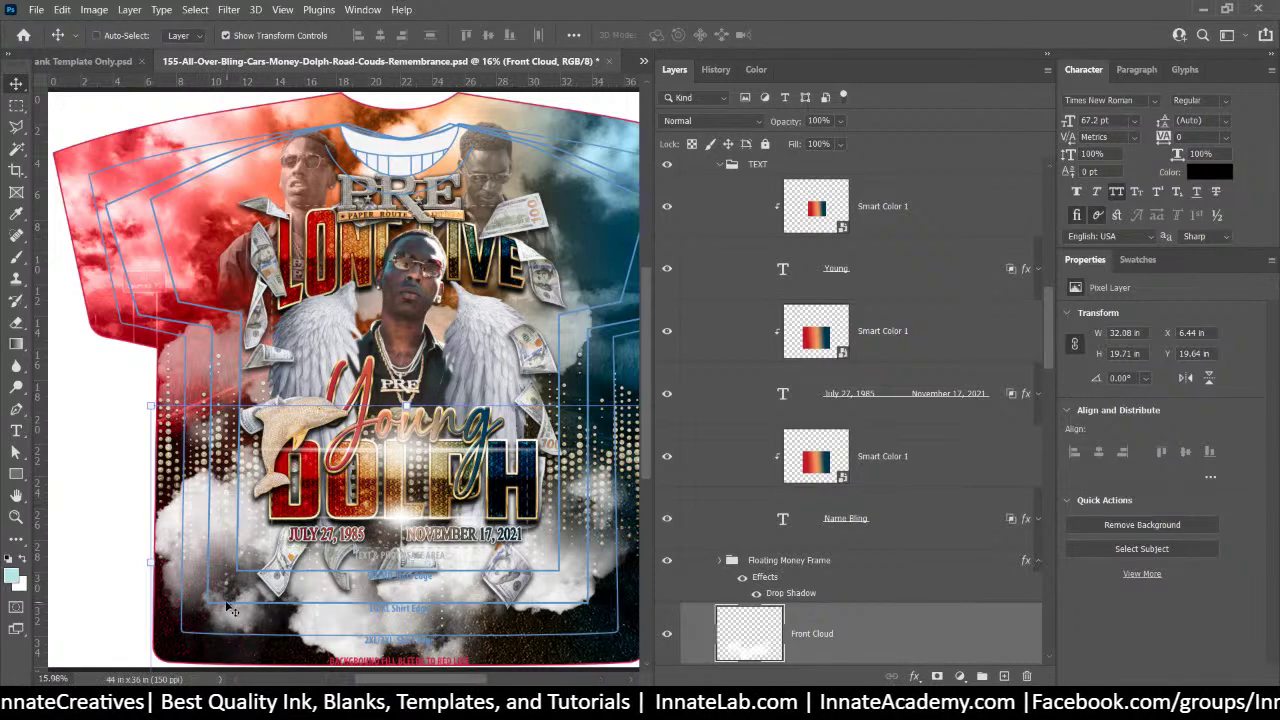
pyautogui.click(116, 62)
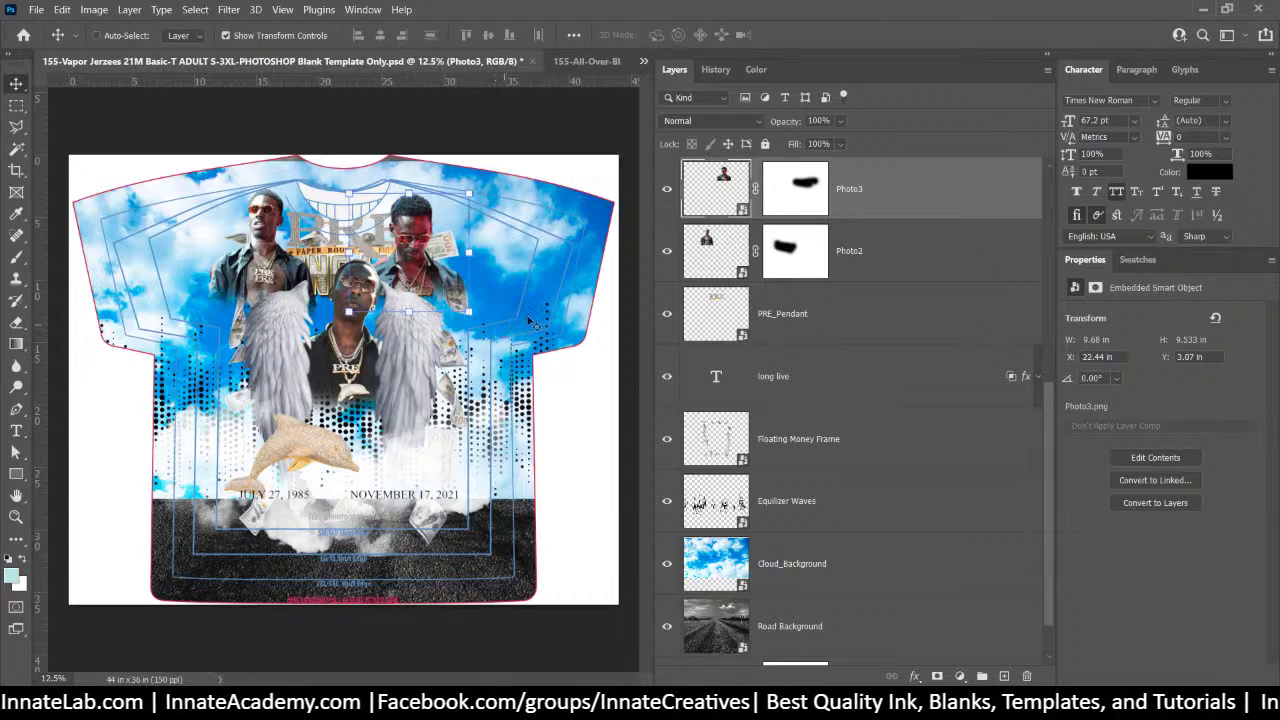
pyautogui.click(766, 316)
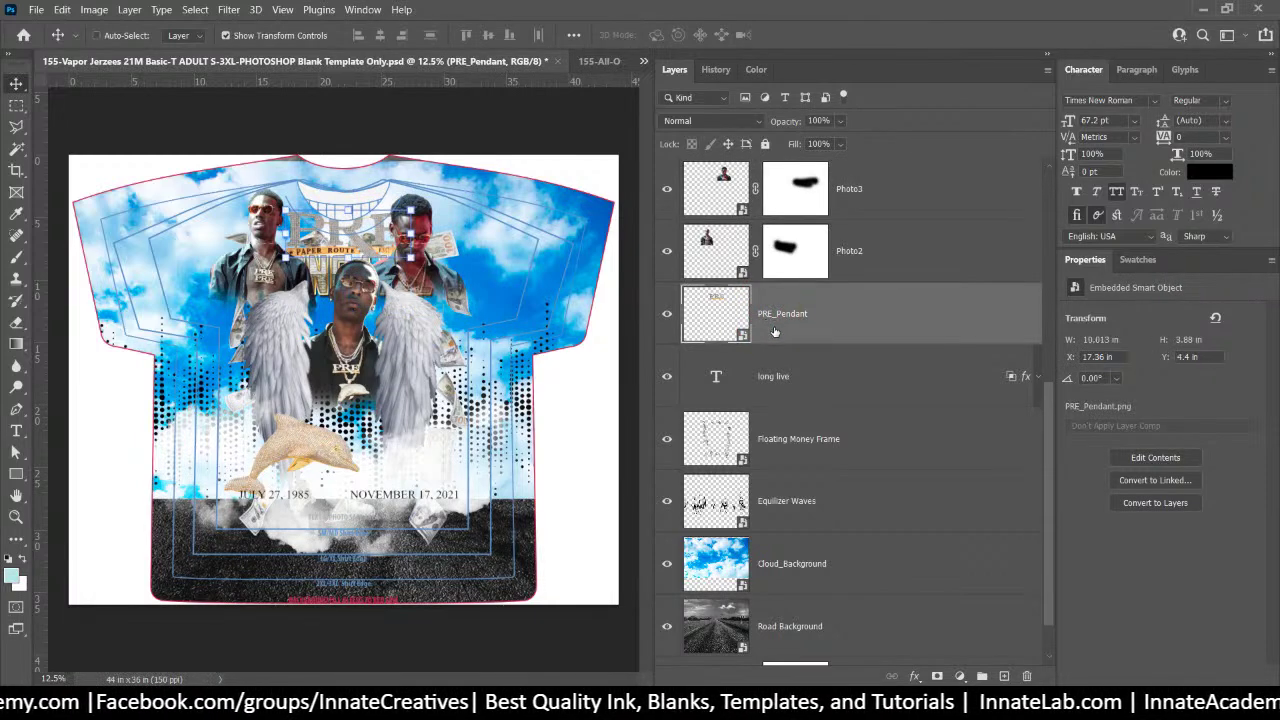
pyautogui.scroll(3, 774, 331)
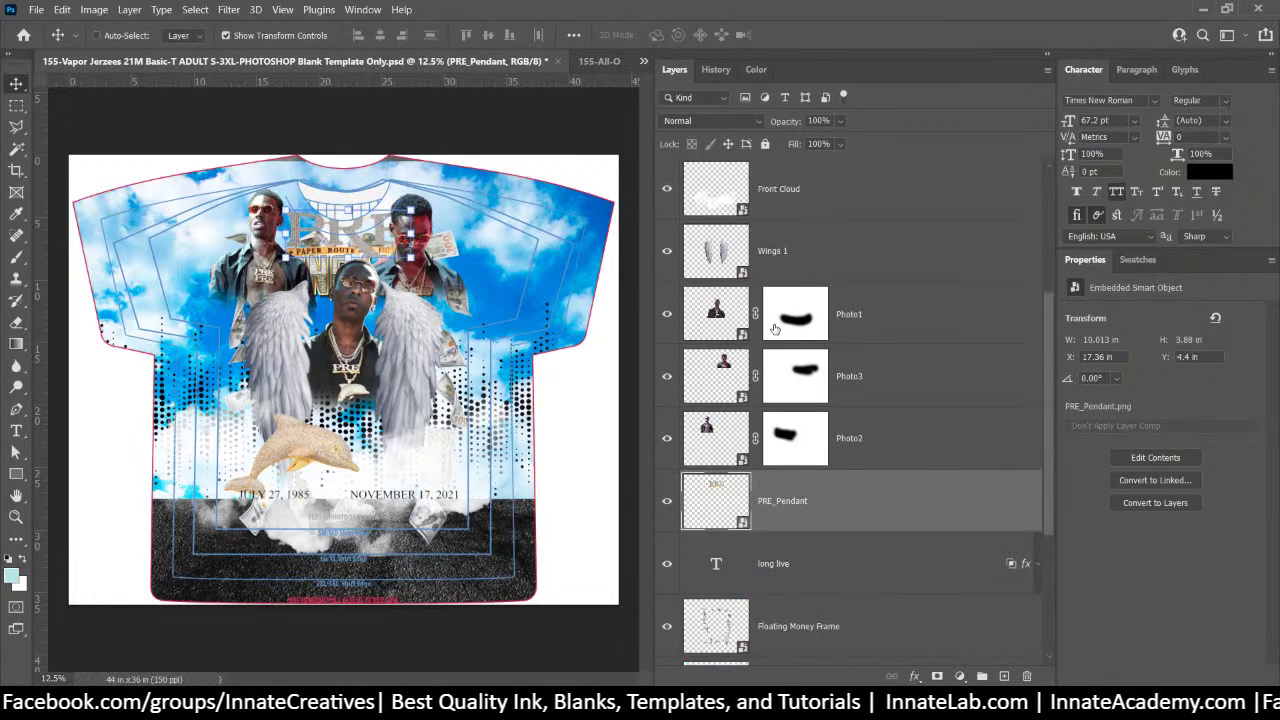
pyautogui.scroll(4, 774, 331)
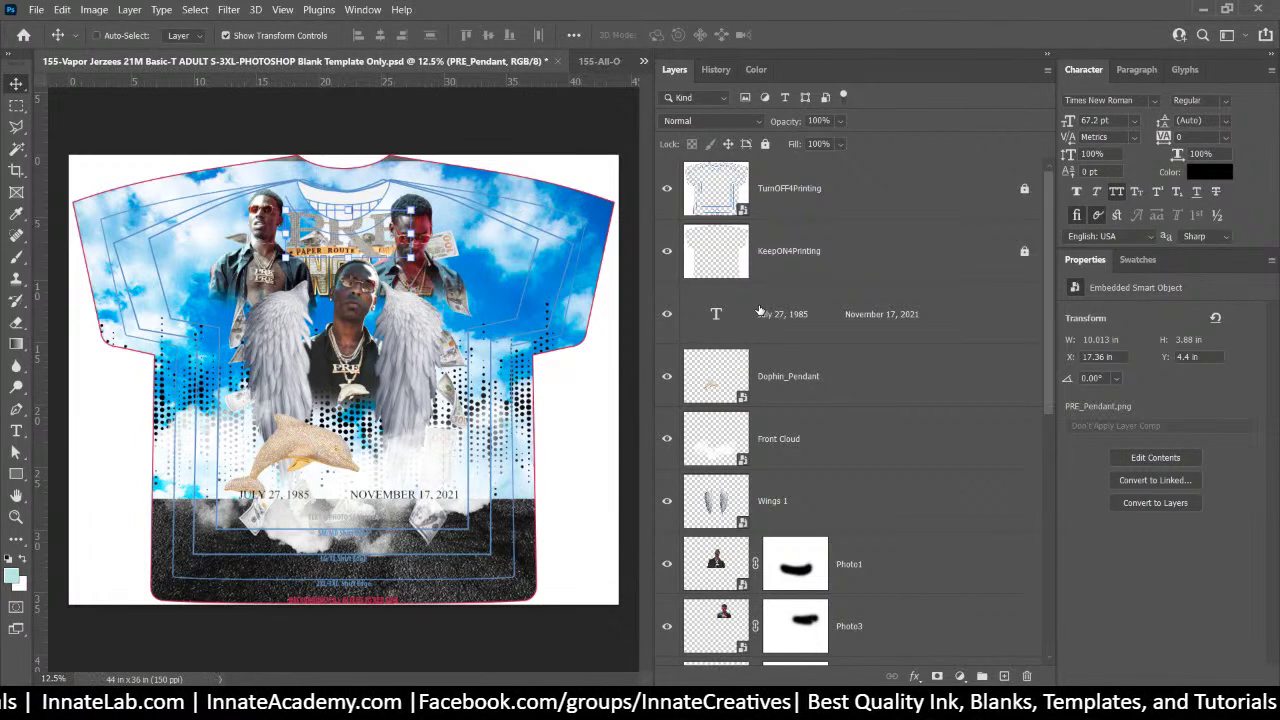
pyautogui.click(798, 322)
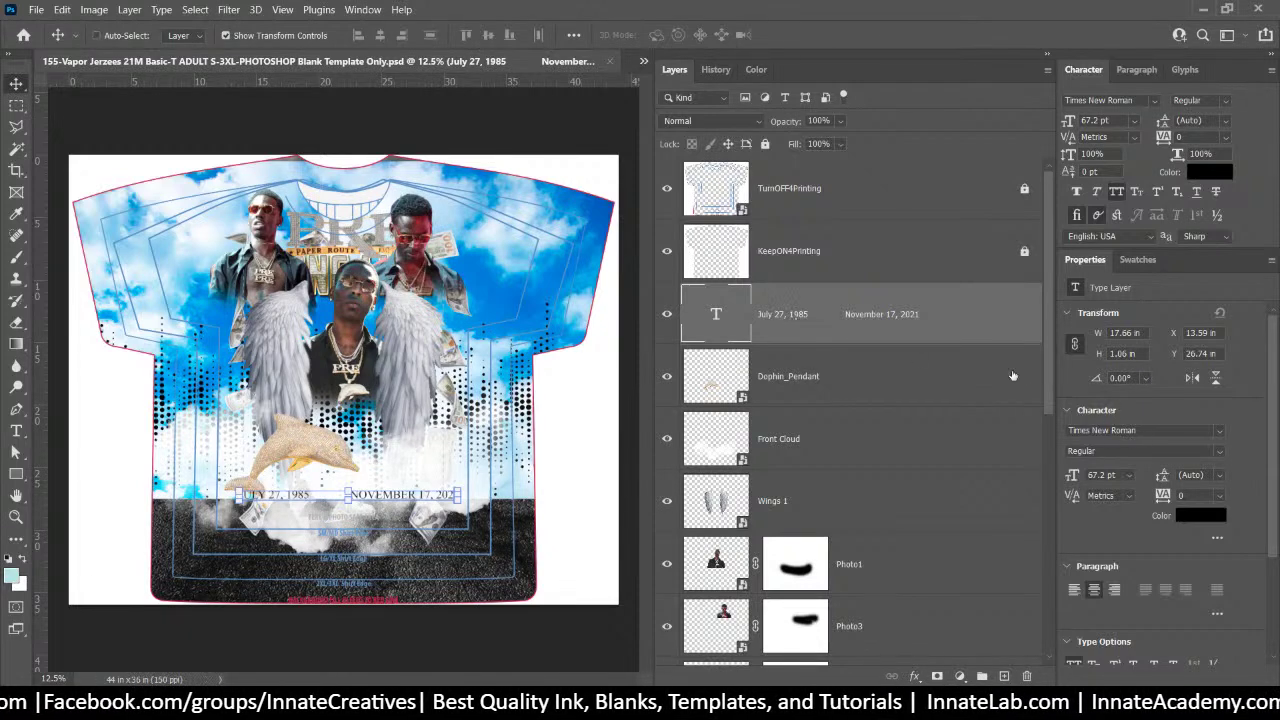
# Group the Photo2 and Photo3 layers and name the group Back Photos
pyautogui.scroll(-3, 1013, 376)
pyautogui.click(872, 445)
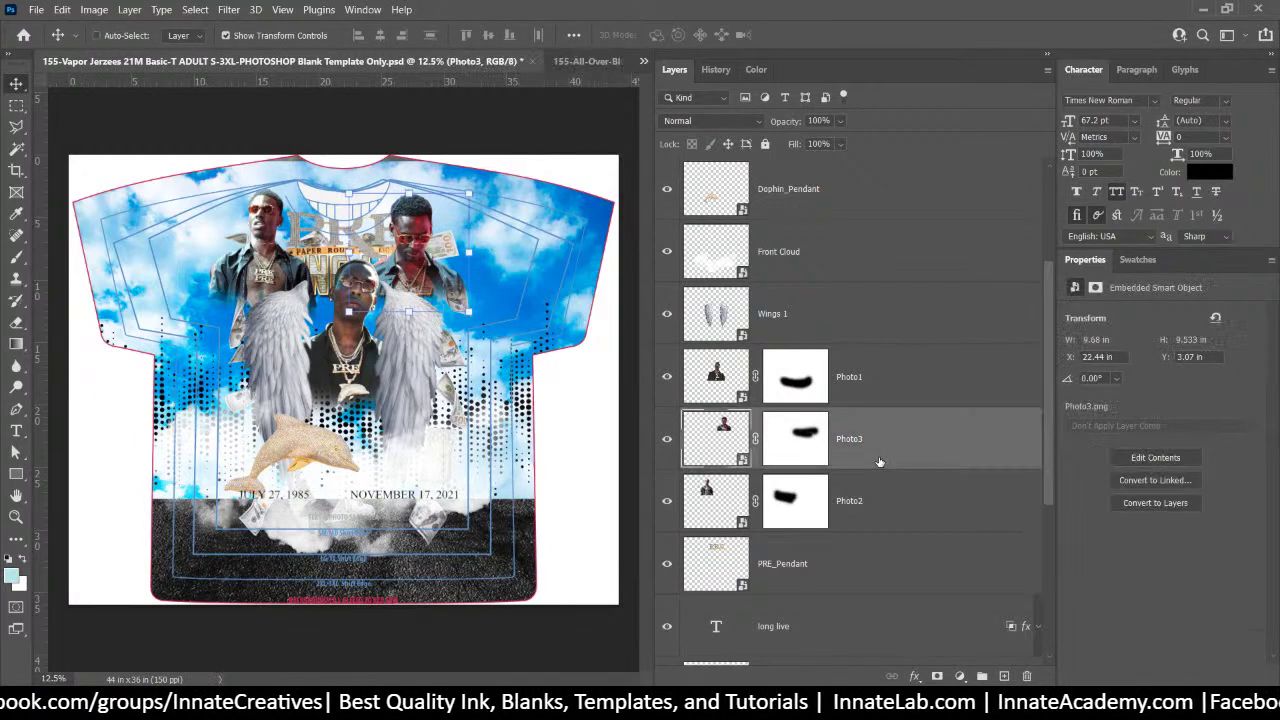
pyautogui.click(871, 499)
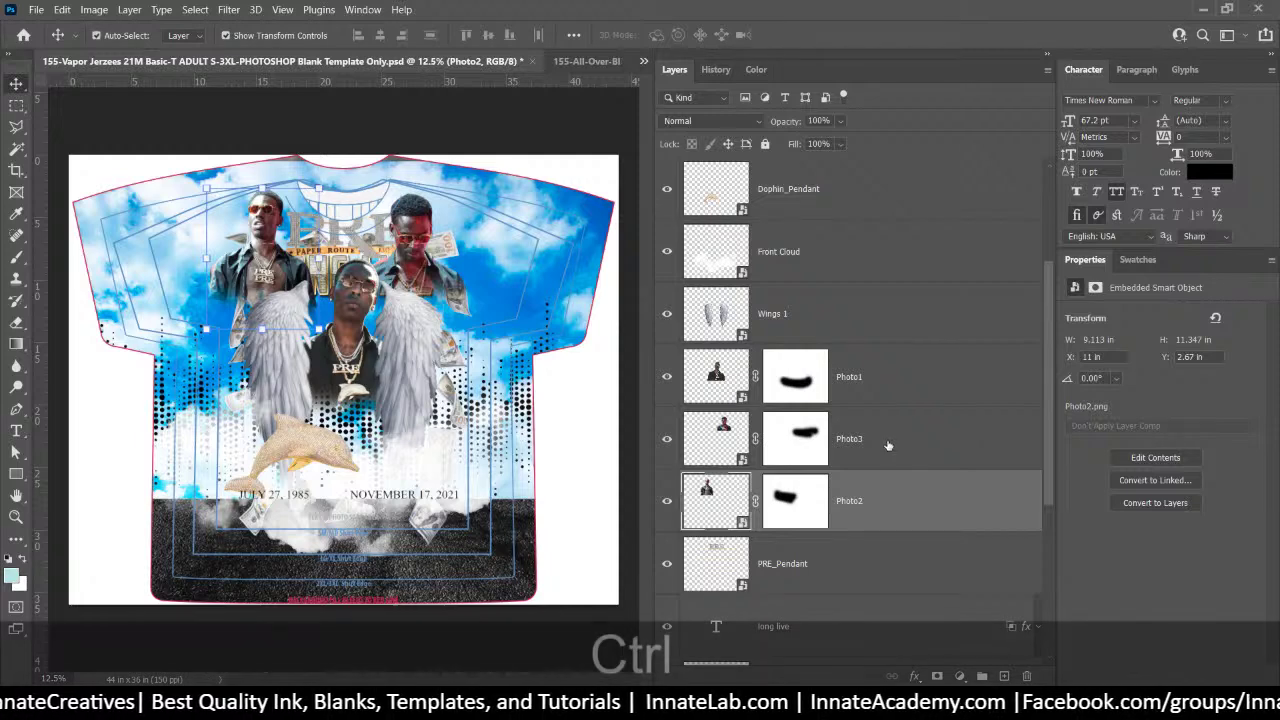
pyautogui.keyDown('ctrl'); pyautogui.click(872, 444); pyautogui.keyUp('ctrl')
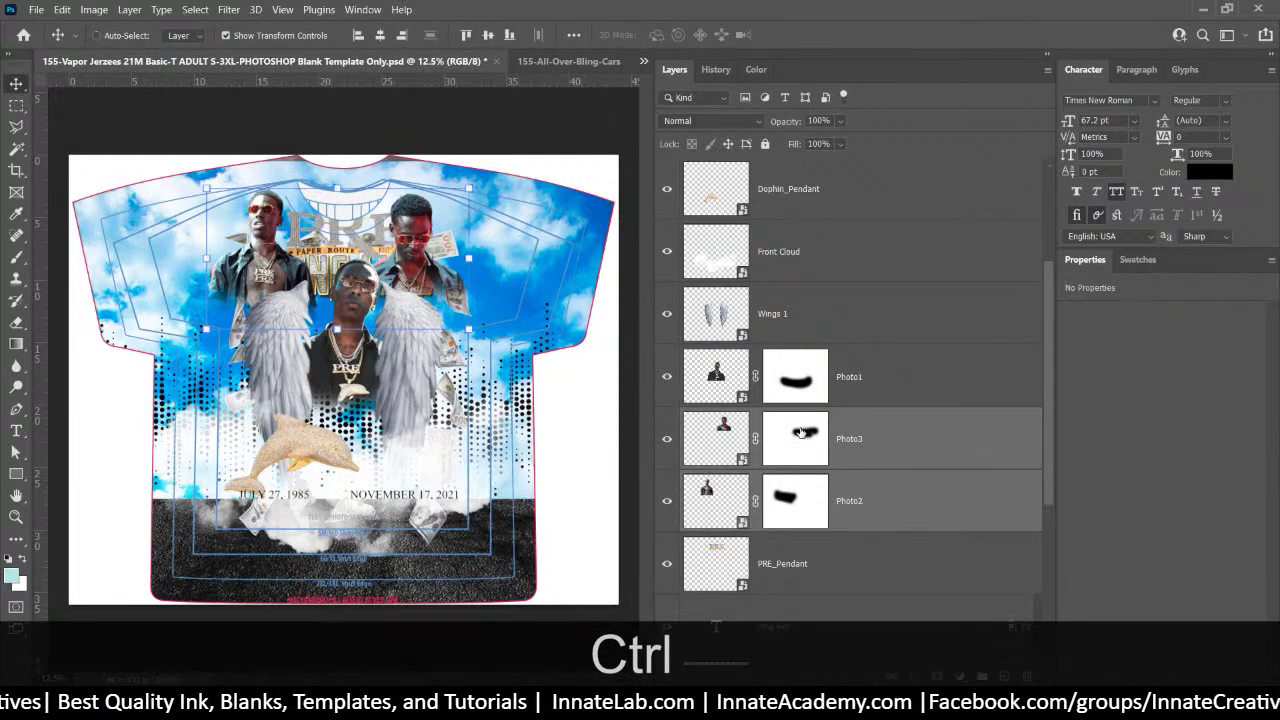
pyautogui.hotkey('ctrl', 'g')
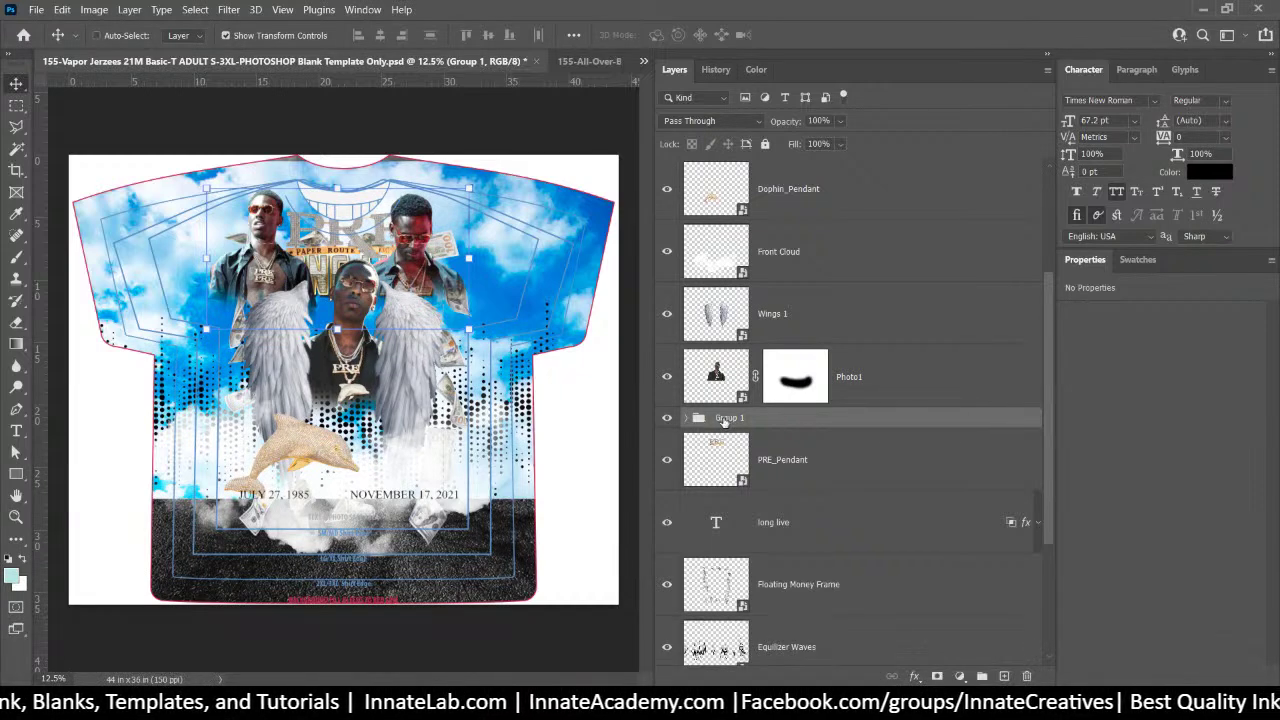
pyautogui.doubleClick(730, 419)
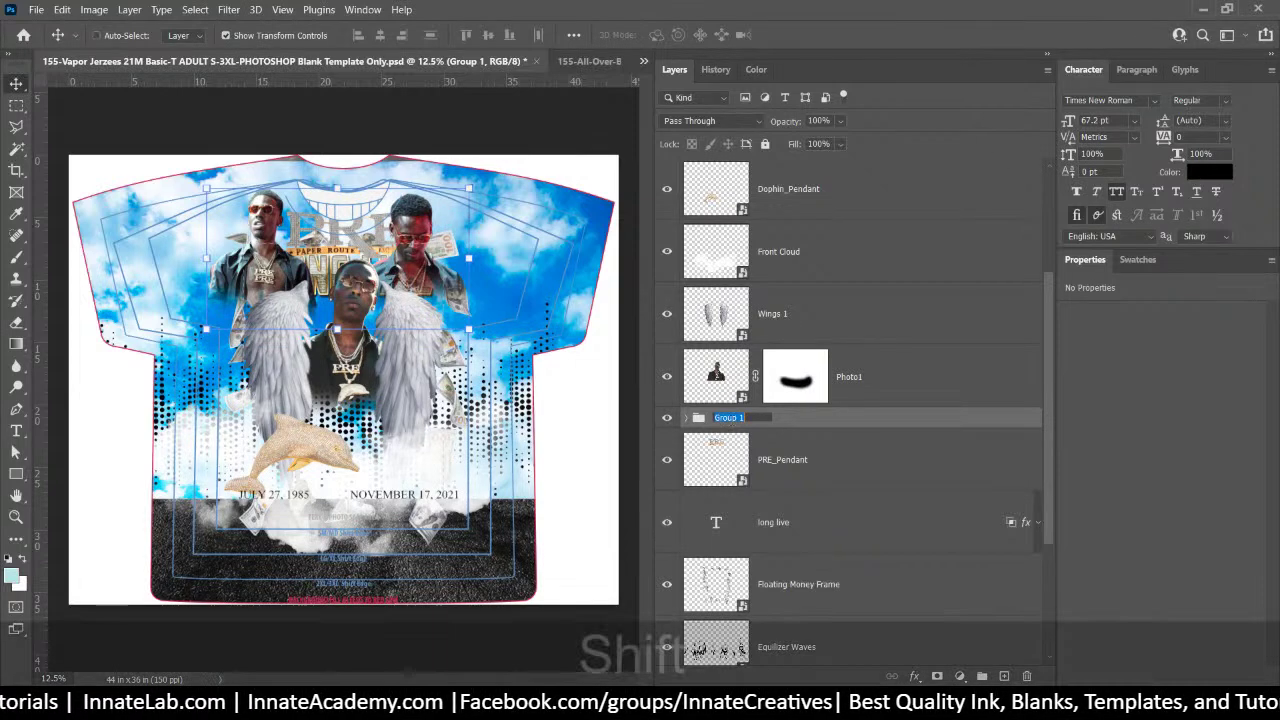
pyautogui.write('Back Photos')
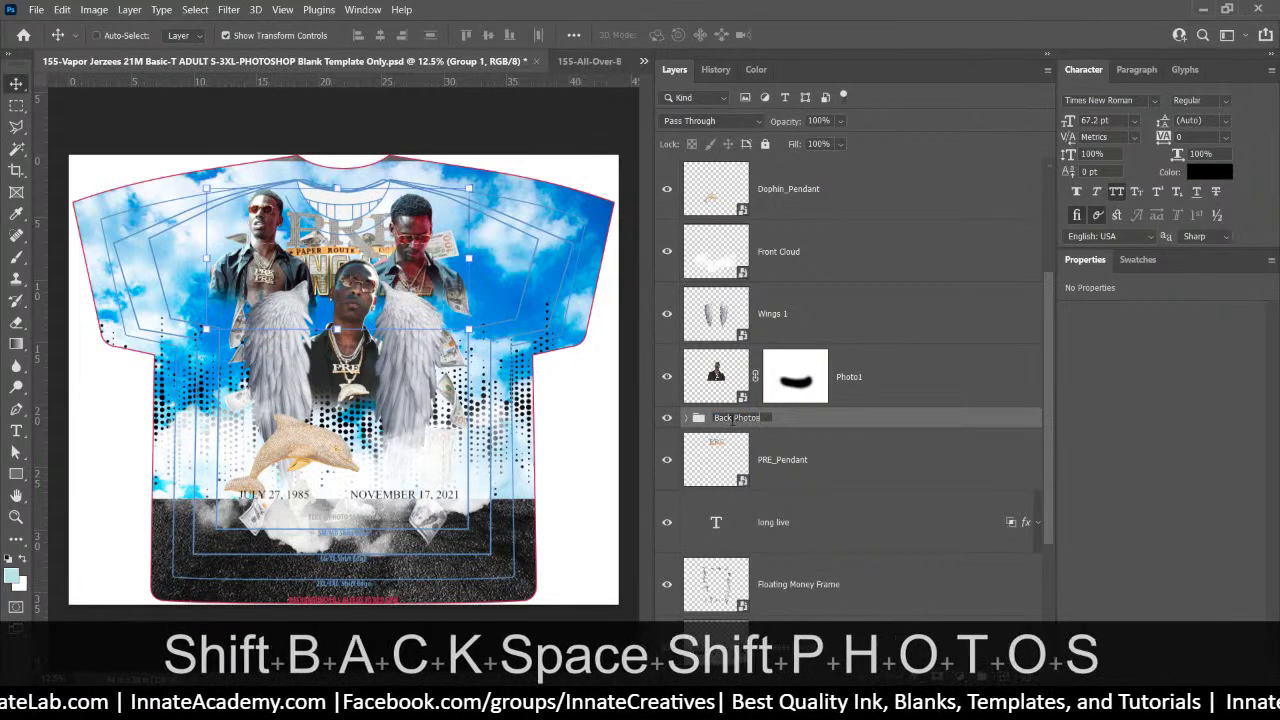
pyautogui.press('Return')
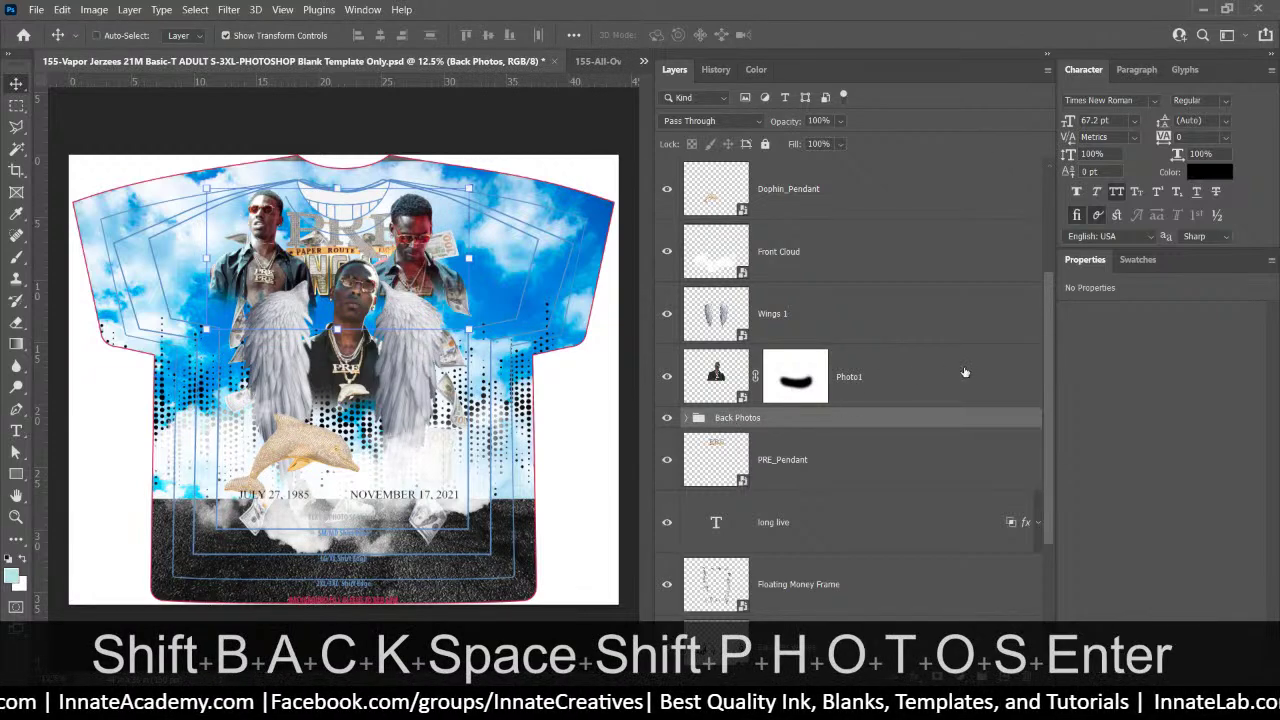
# Group the Photo1 and Wings 1 layers and name the group Photo with Wings
pyautogui.click(930, 376)
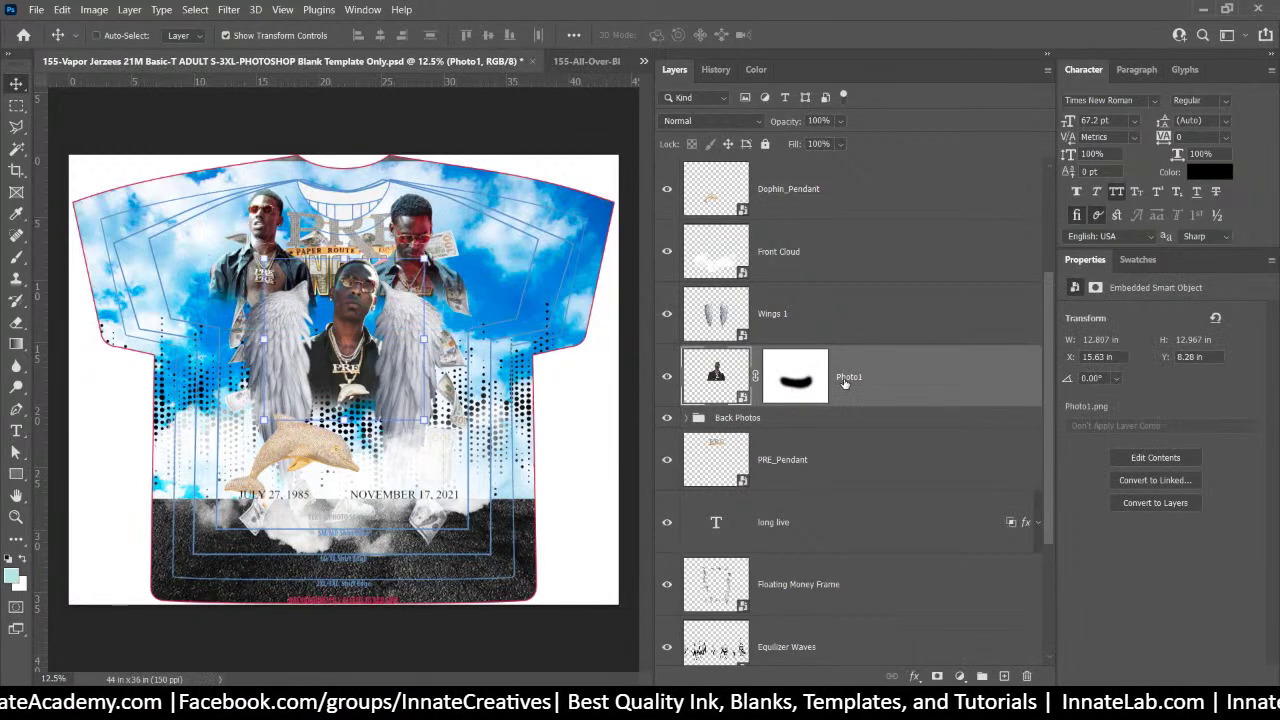
pyautogui.press('shift')
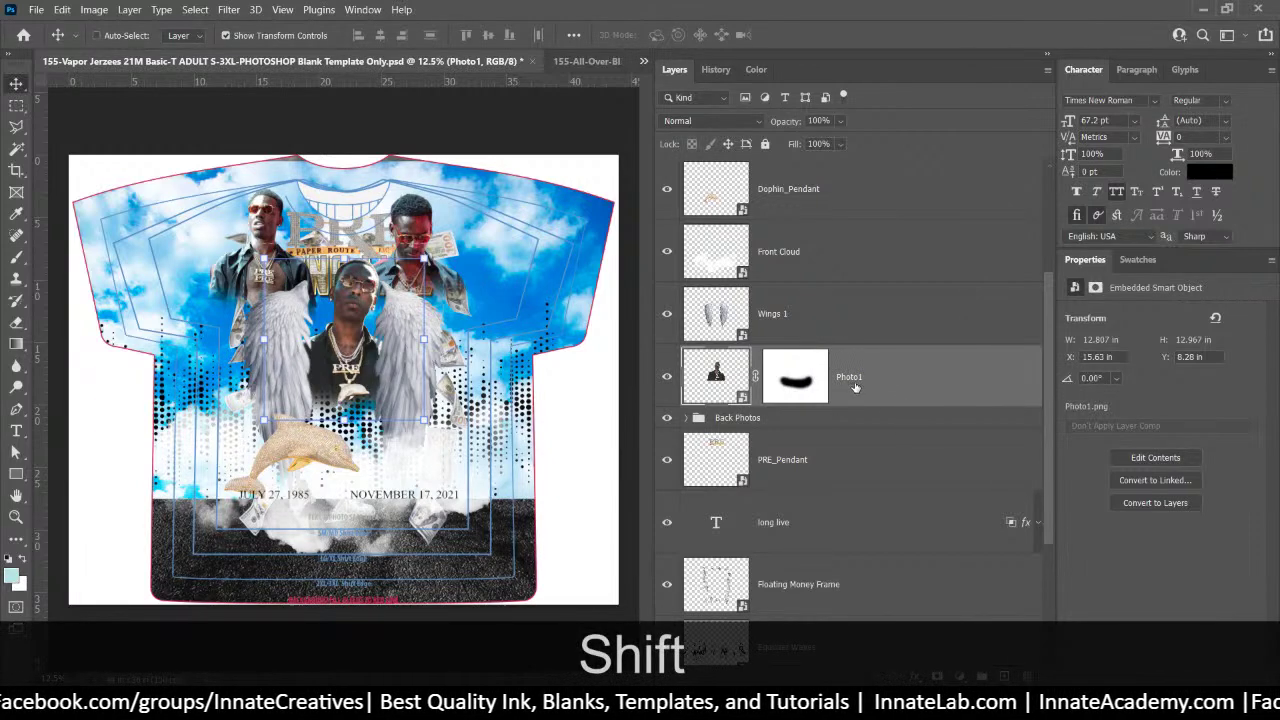
pyautogui.keyDown('ctrl'); pyautogui.click(828, 318); pyautogui.keyUp('ctrl')
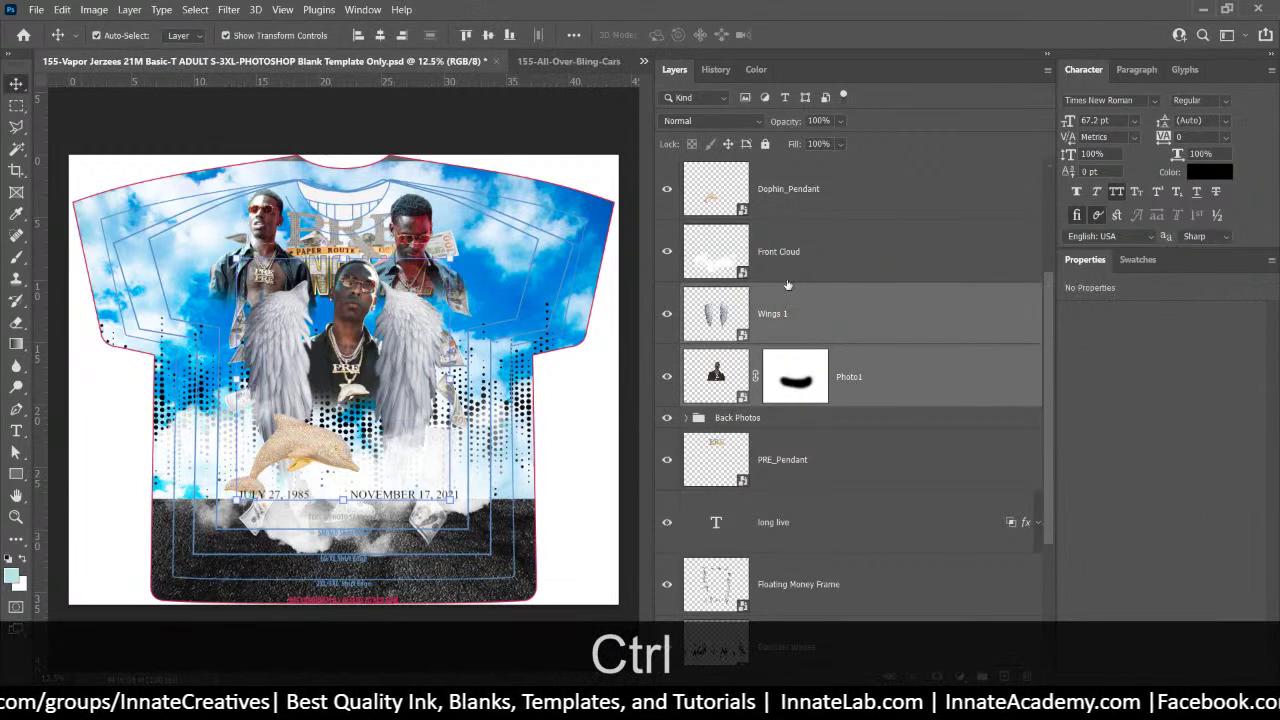
pyautogui.hotkey('ctrl', 'g')
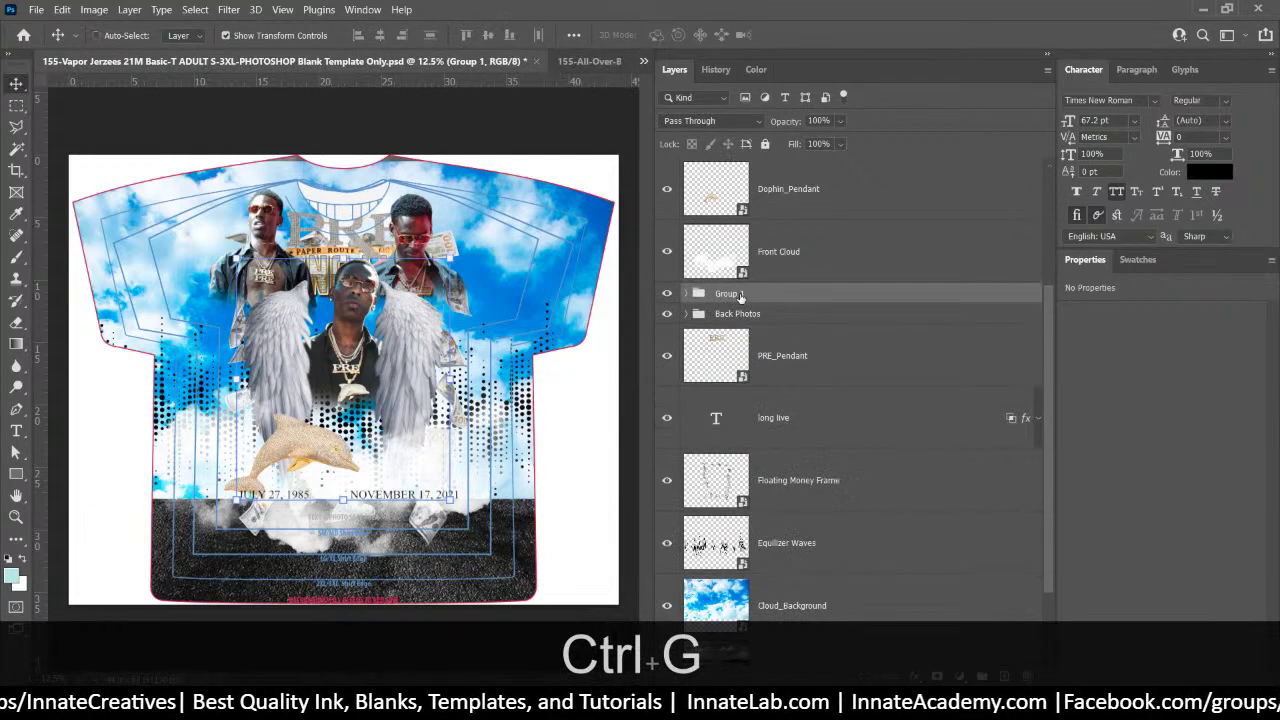
pyautogui.doubleClick(730, 293)
pyautogui.write('Ph')
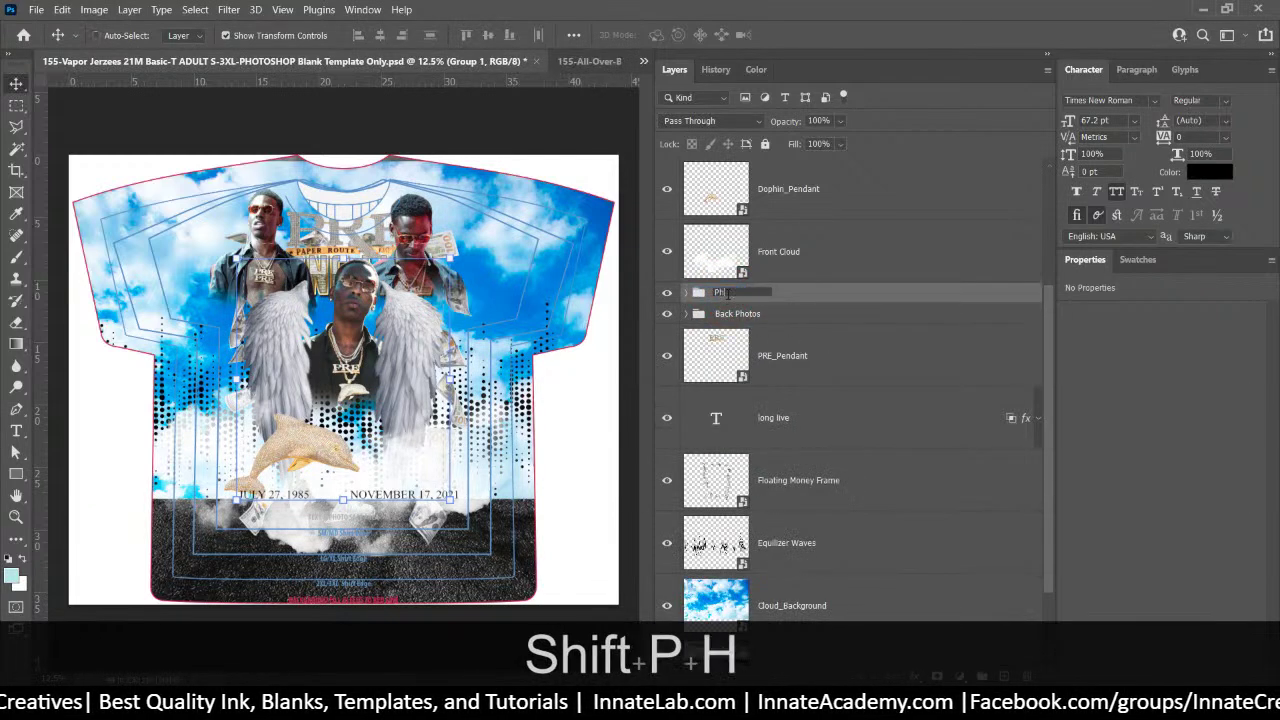
pyautogui.write('oto with Win')
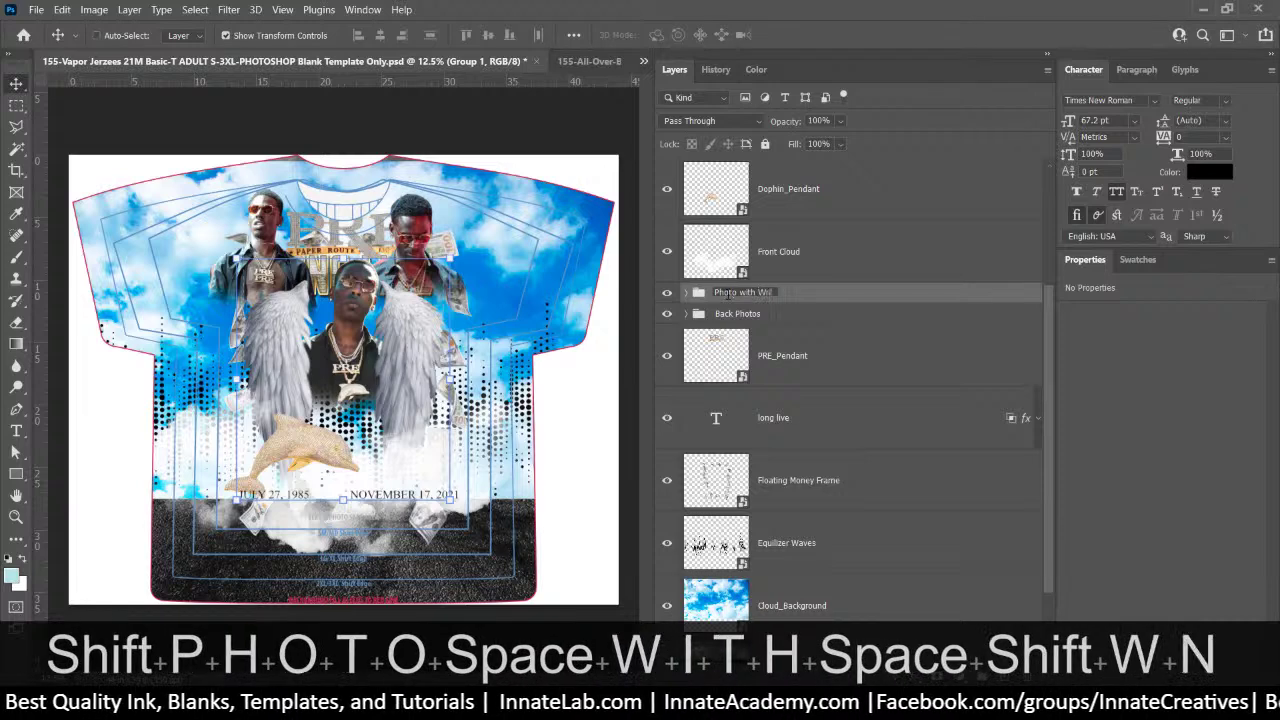
pyautogui.press('BackSpace')
pyautogui.write('ings')
pyautogui.press('Return')
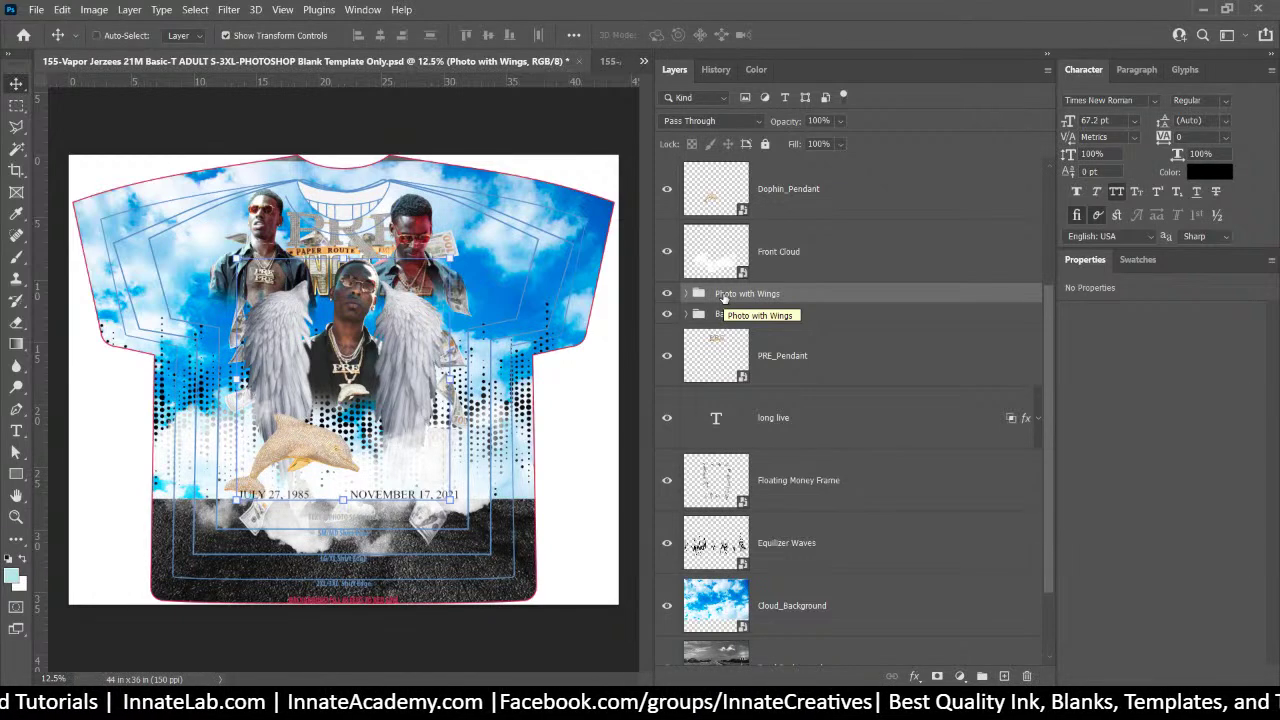
# Check the finished design's stacking and move the long live text layer between the Photo with Wings and Back Photos groups
pyautogui.click(720, 315)
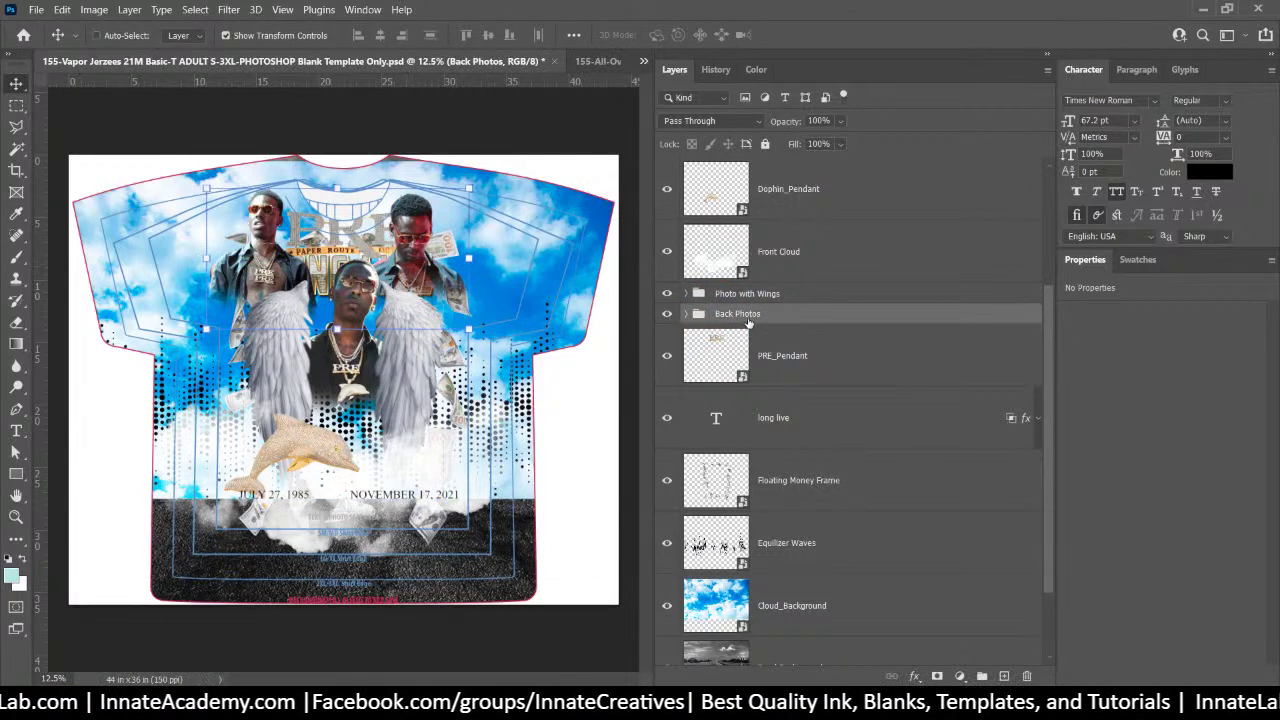
pyautogui.scroll(2, 740, 315)
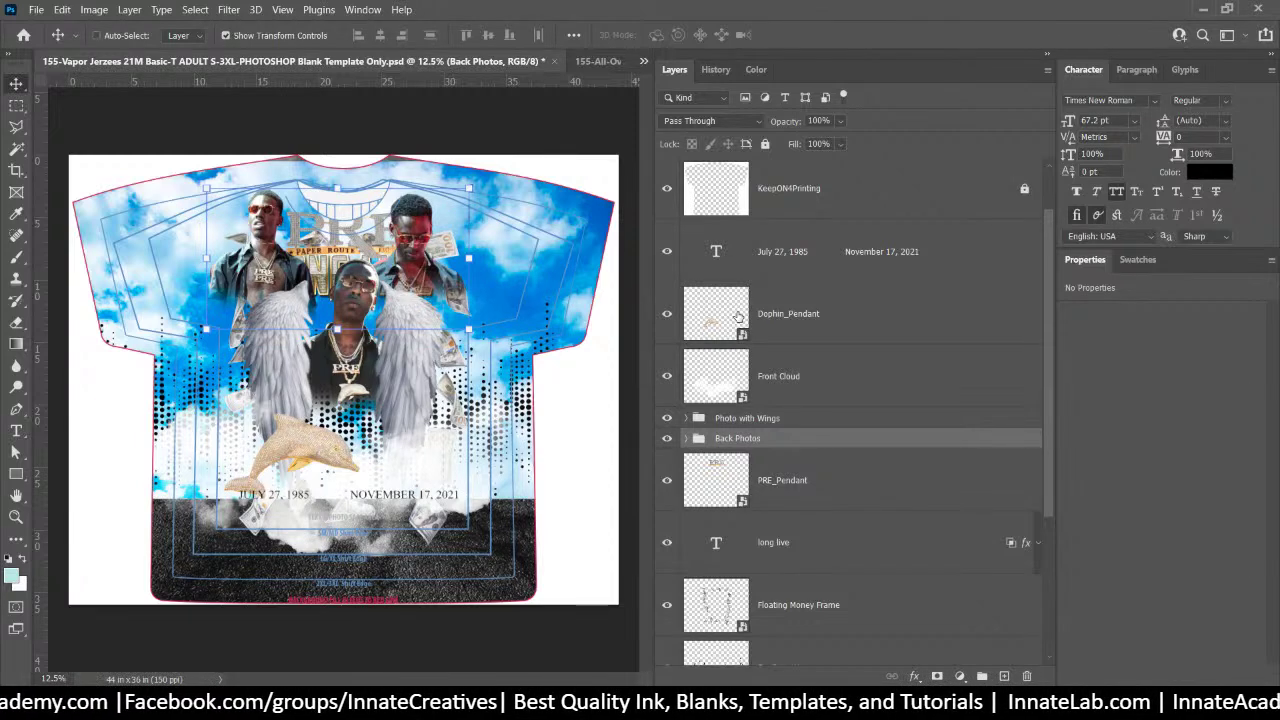
pyautogui.scroll(1, 738, 316)
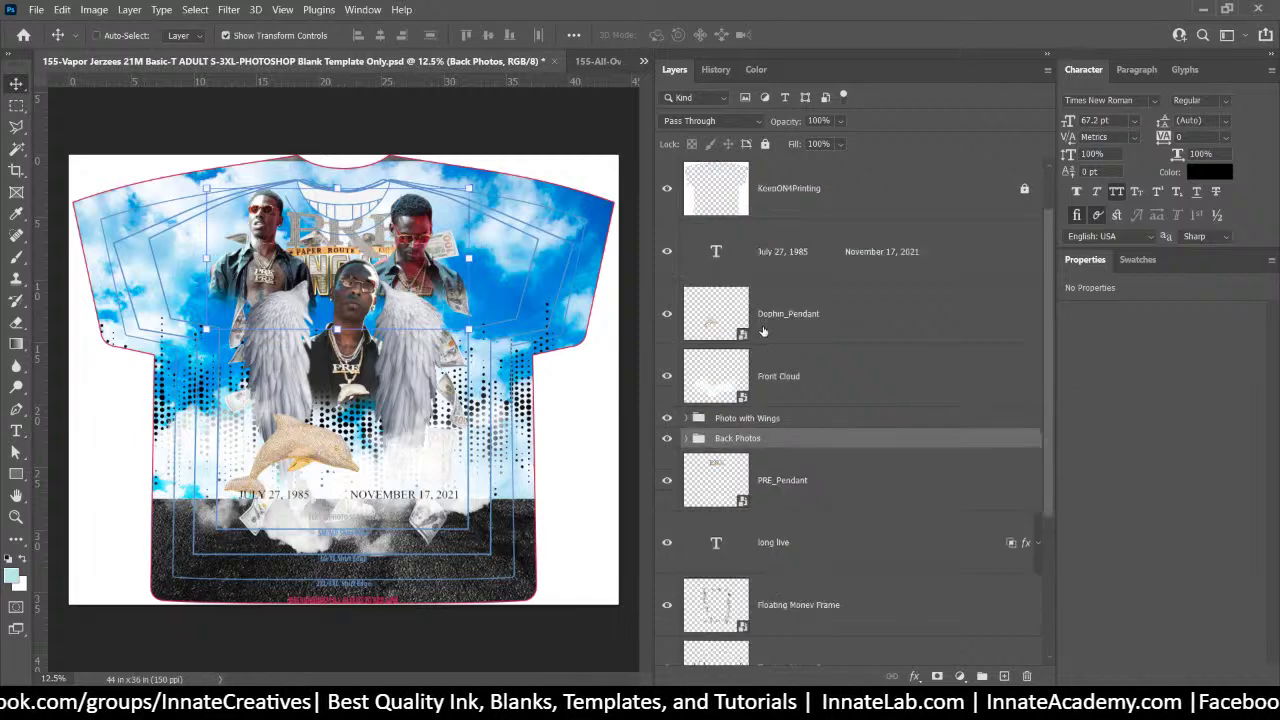
pyautogui.scroll(-1, 752, 315)
pyautogui.scroll(-1, 755, 487)
pyautogui.click(780, 480)
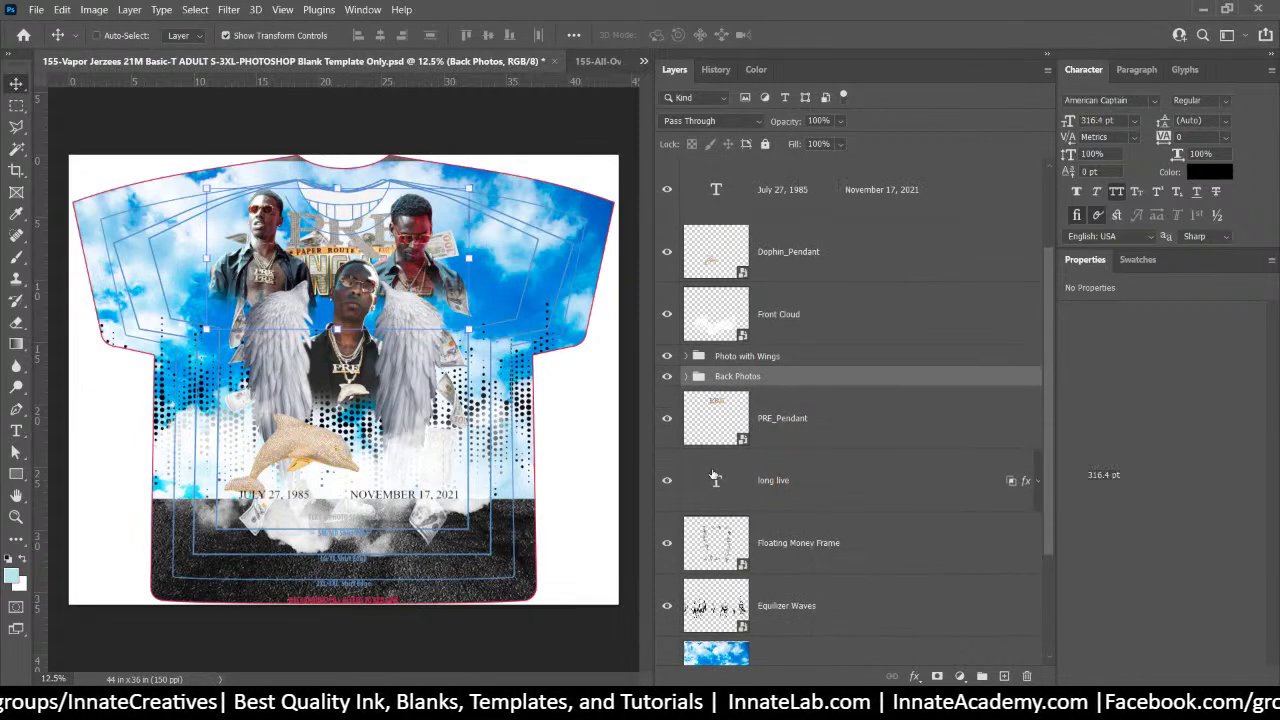
pyautogui.click(585, 61)
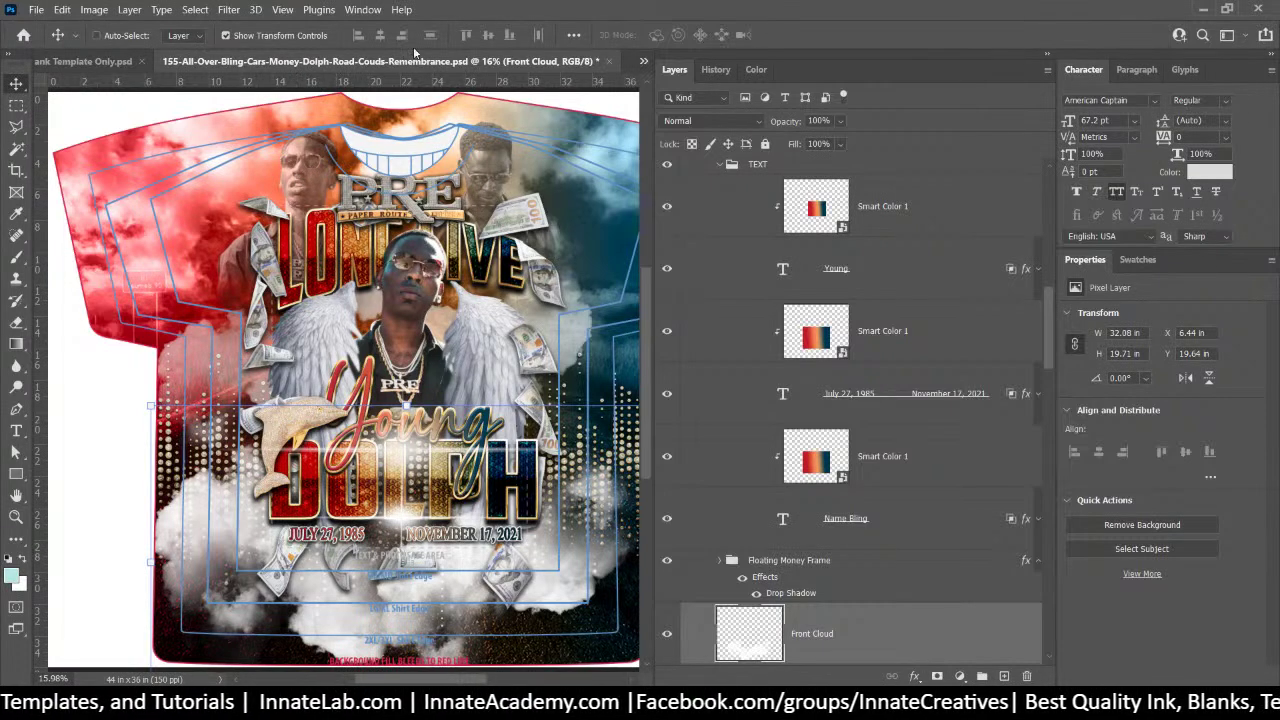
pyautogui.click(85, 61)
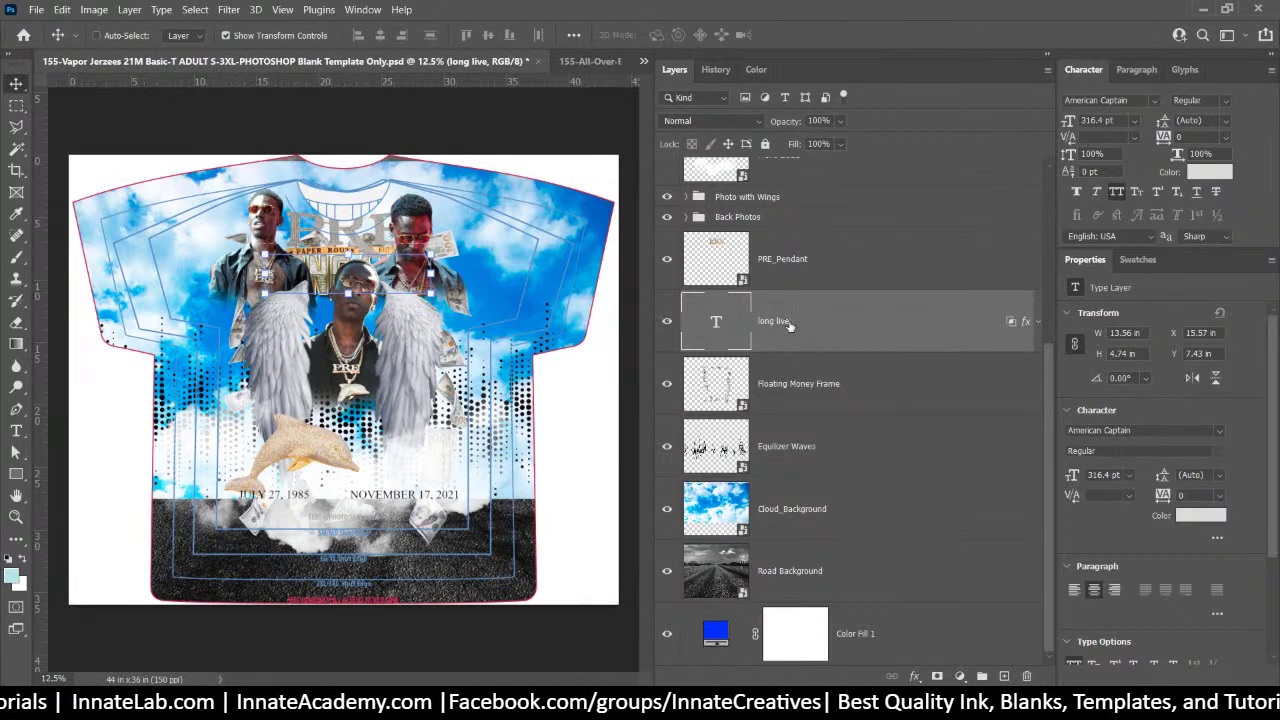
pyautogui.scroll(1, 792, 333)
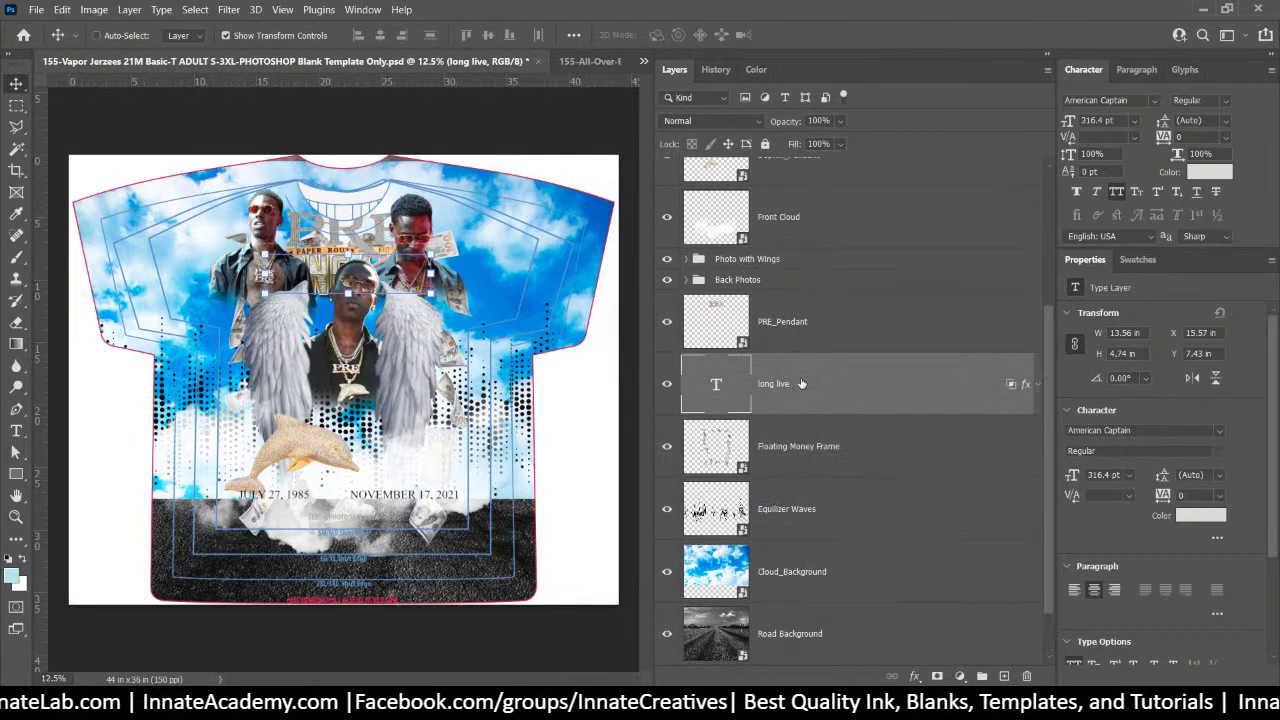
pyautogui.moveTo(803, 384); pyautogui.dragTo(742, 277)
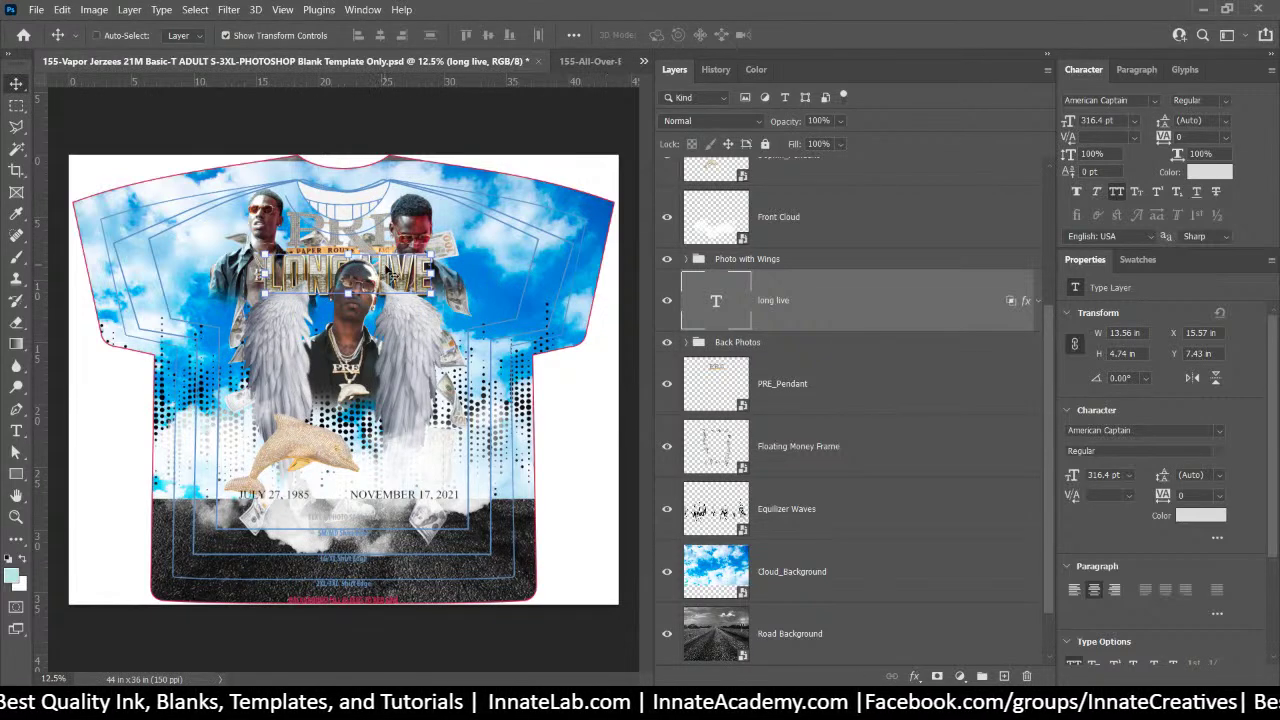
# Duplicate the long live text straight down to below the centre photo and move the copy above the dates text layer
pyautogui.rightClick(386, 270)
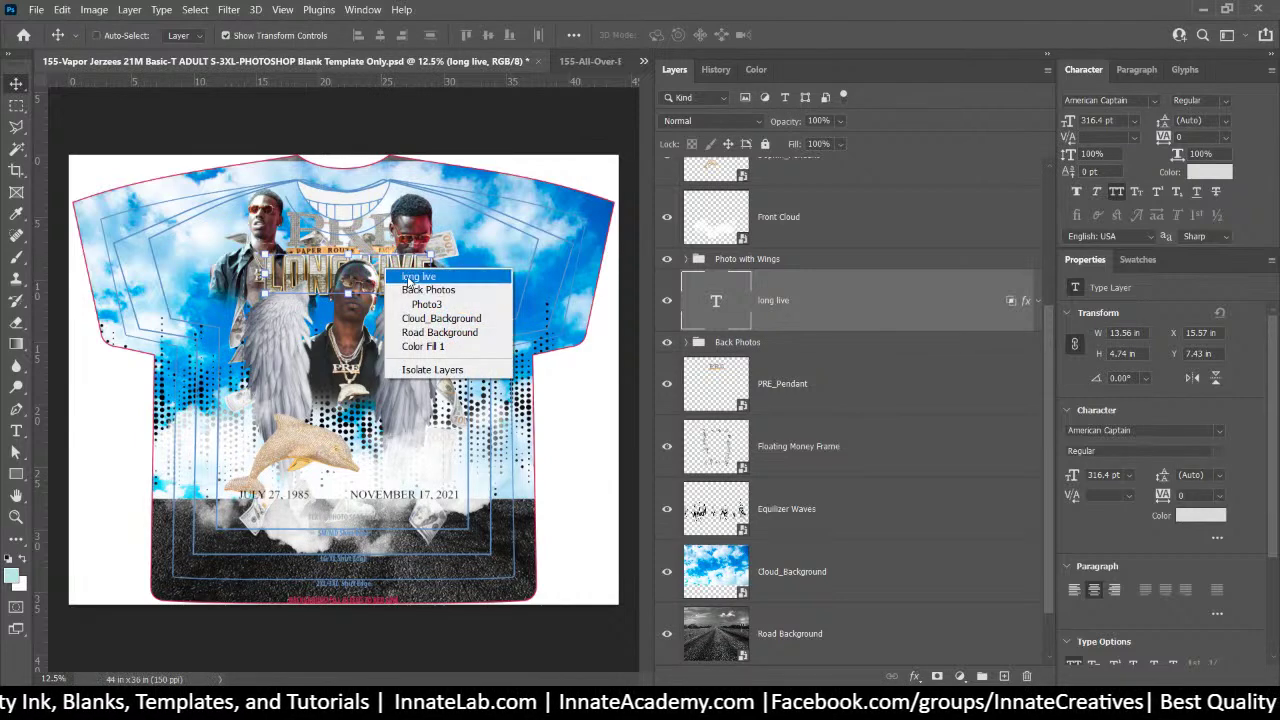
pyautogui.click(410, 277)
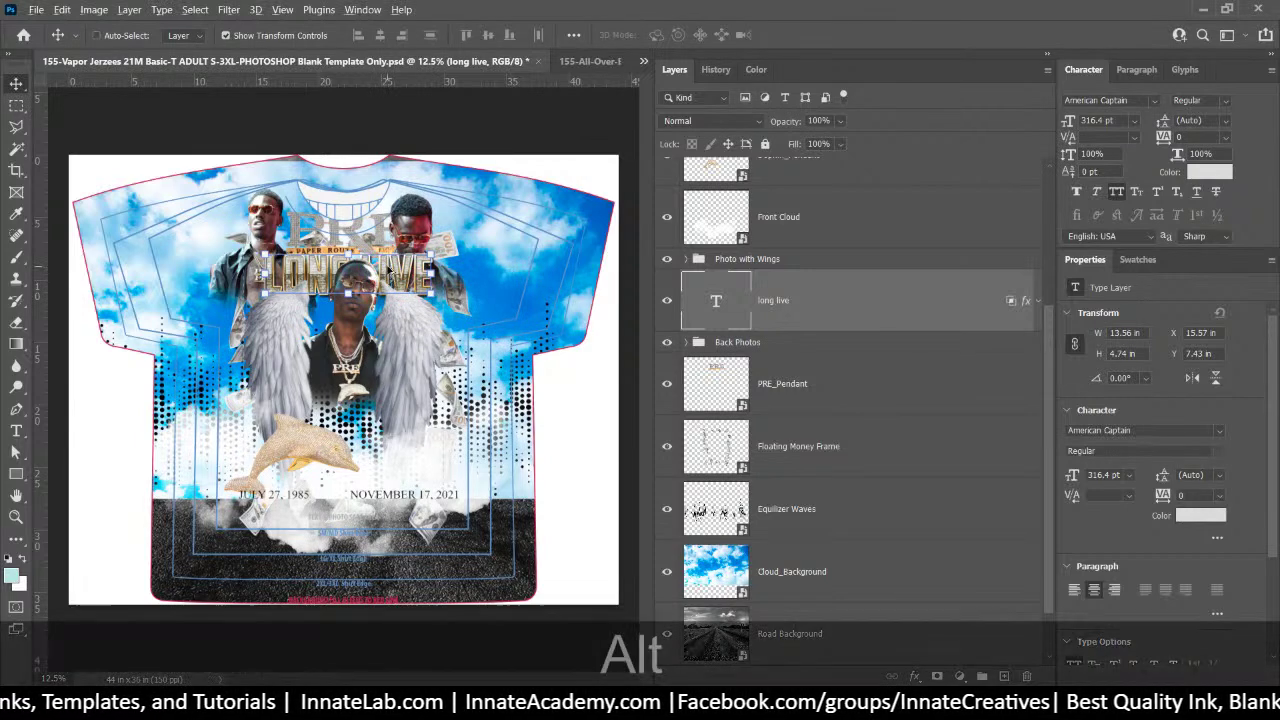
pyautogui.moveTo(386, 272); pyautogui.dragTo(382, 430)
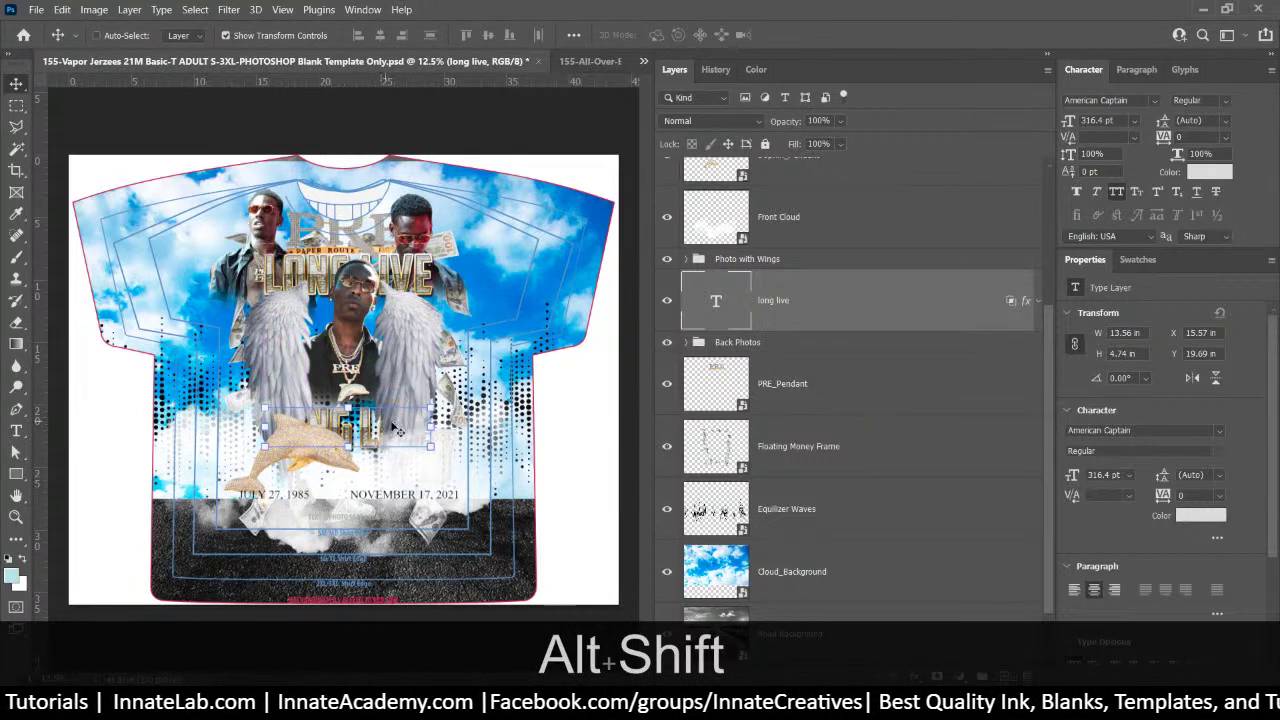
pyautogui.moveTo(787, 305); pyautogui.dragTo(777, 238)
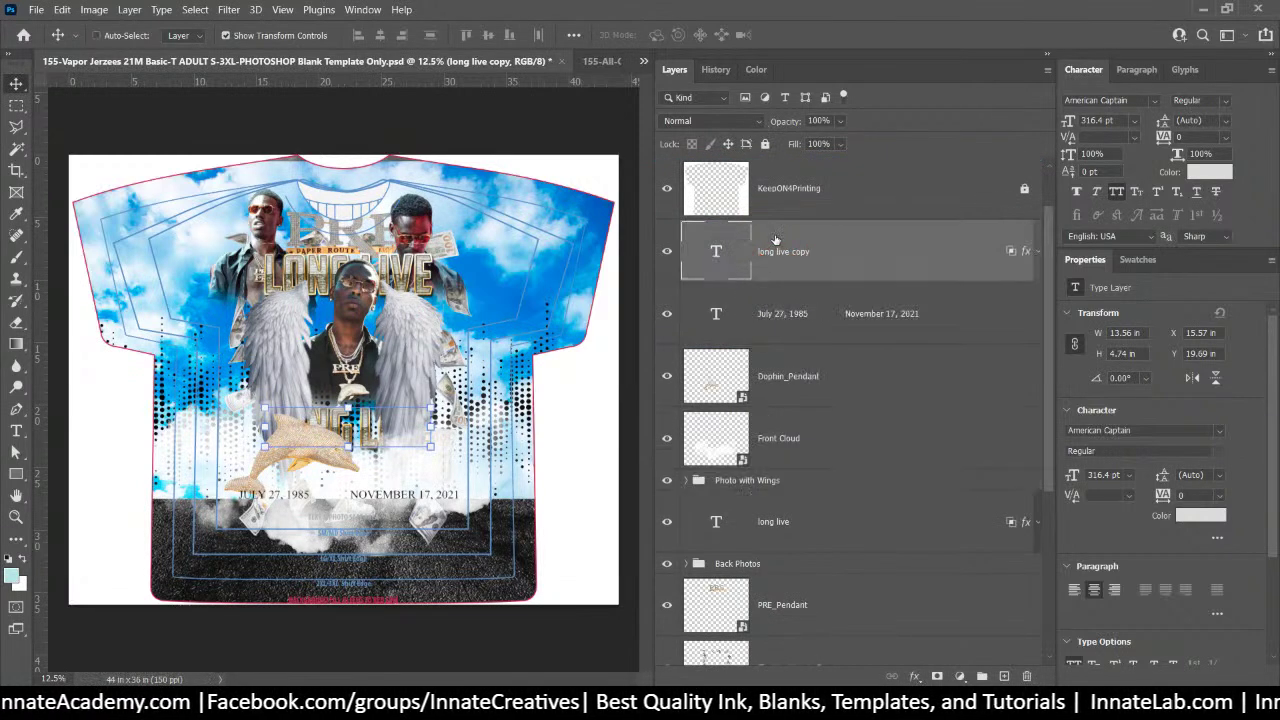
# Change the copied bling text to read DOLPH
pyautogui.doubleClick(716, 251)
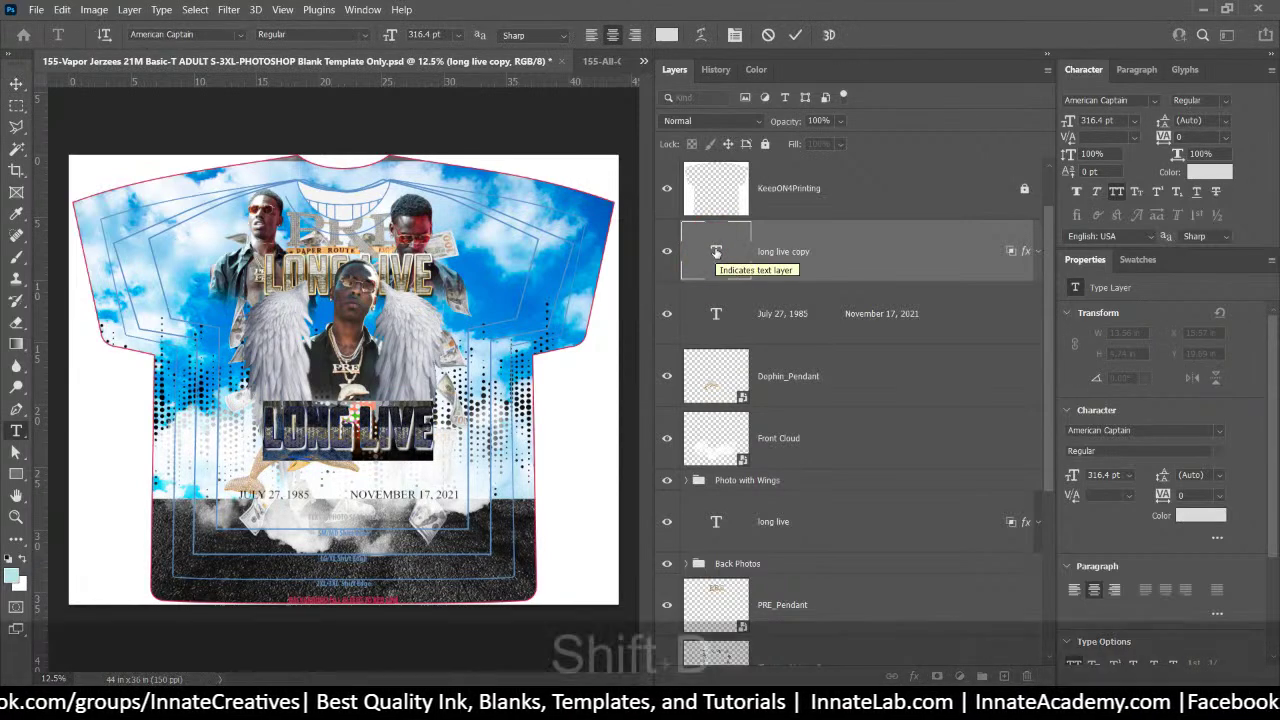
pyautogui.write('DOLPH')
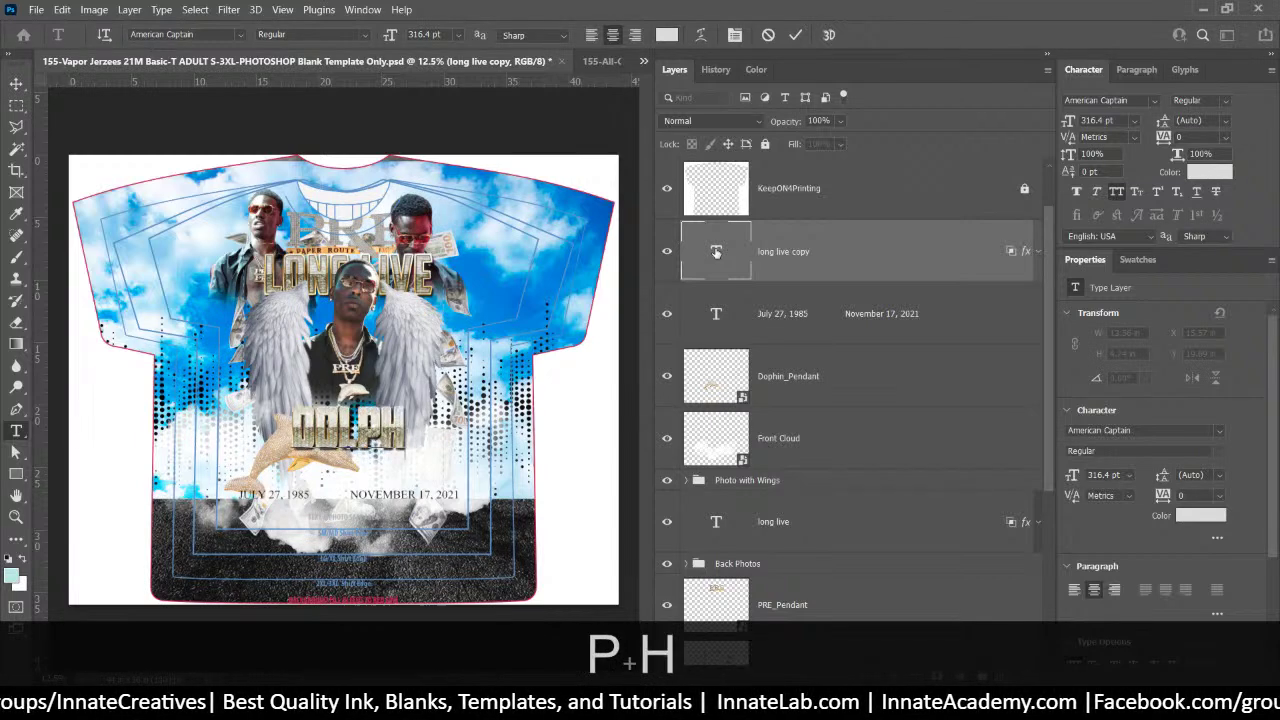
pyautogui.press('Return')
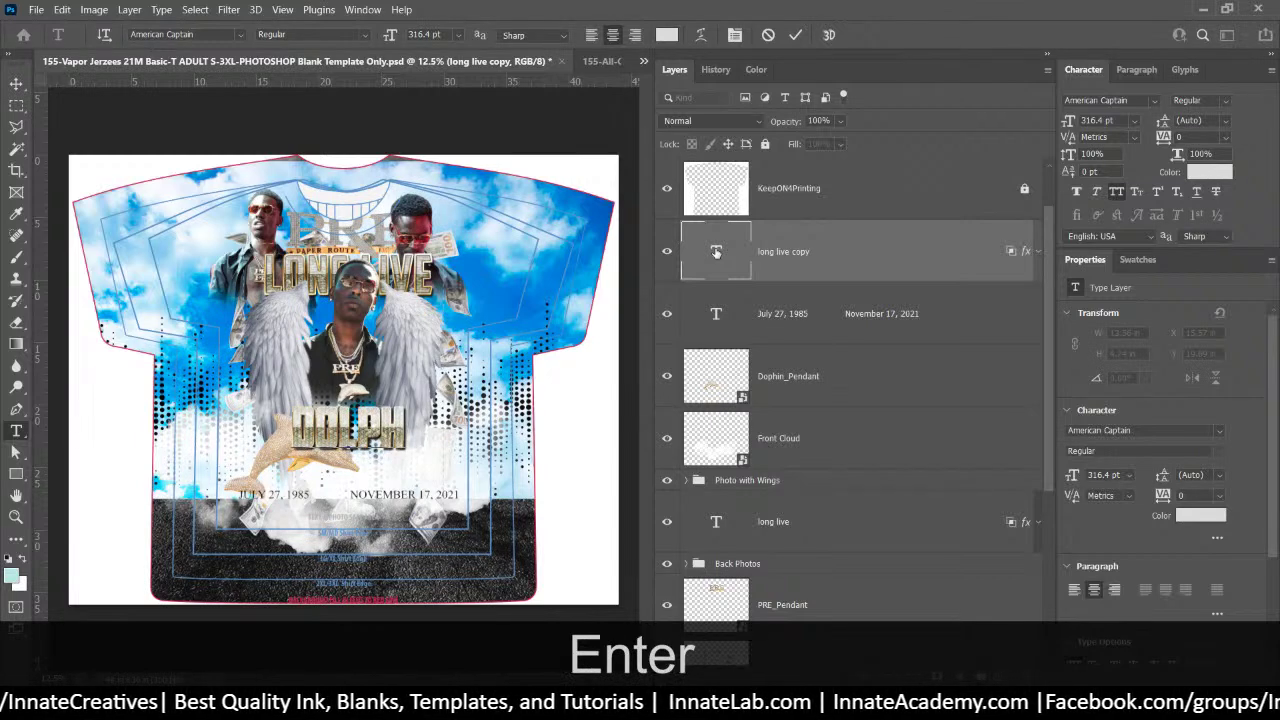
pyautogui.click(811, 257)
# Scale the DOLPH text up proportionally to about 161%
pyautogui.hotkey('ctrl', 't')
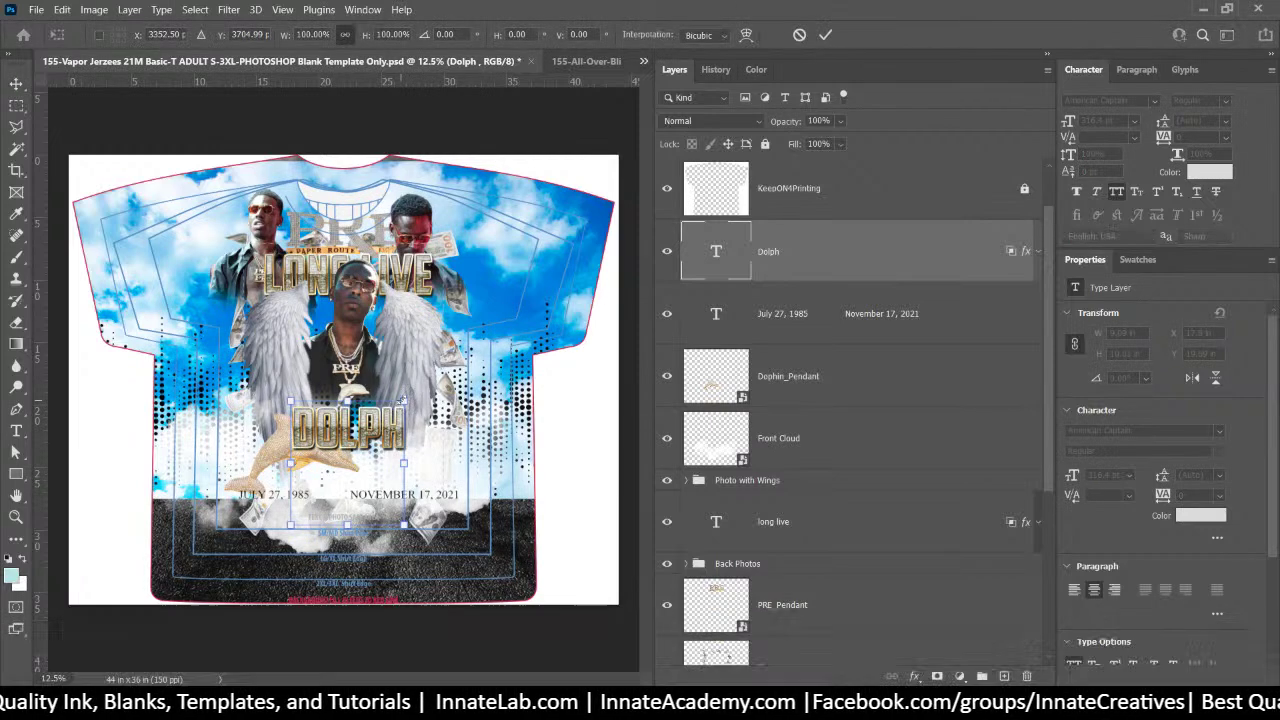
pyautogui.moveTo(403, 401); pyautogui.dragTo(430, 371)
pyautogui.moveTo(289, 373); pyautogui.dragTo(247, 322)
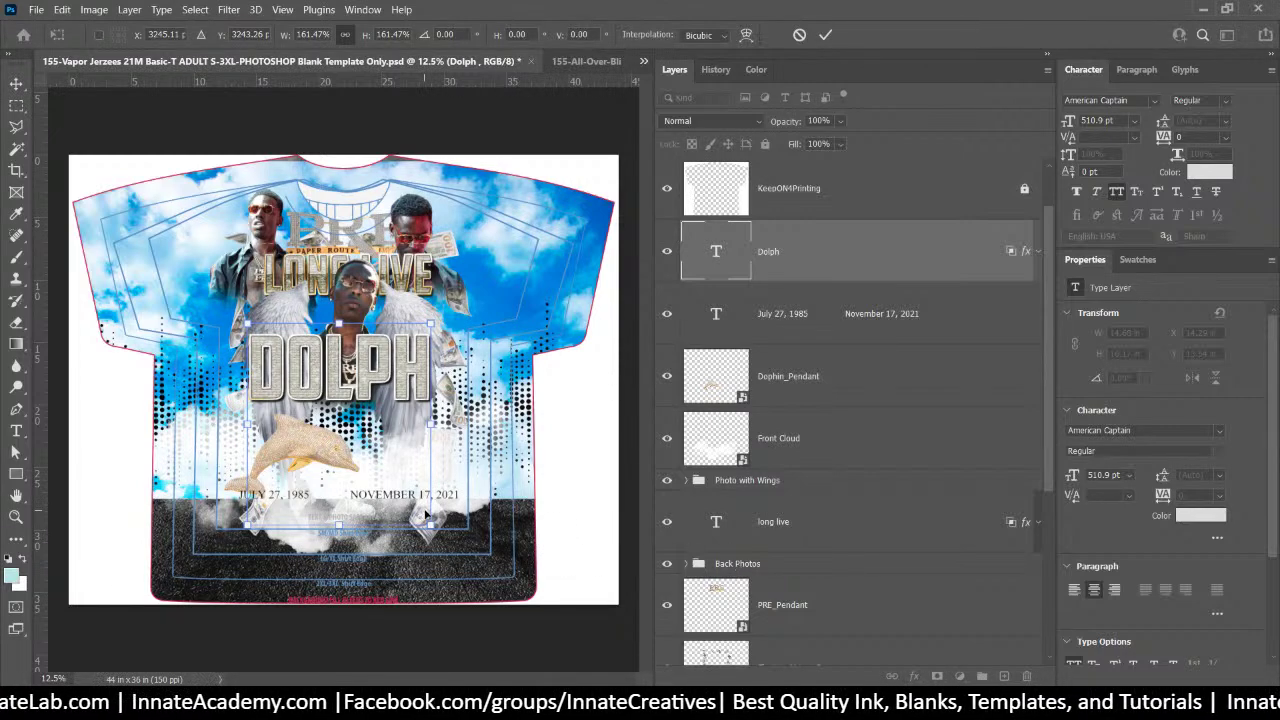
pyautogui.press('Return')
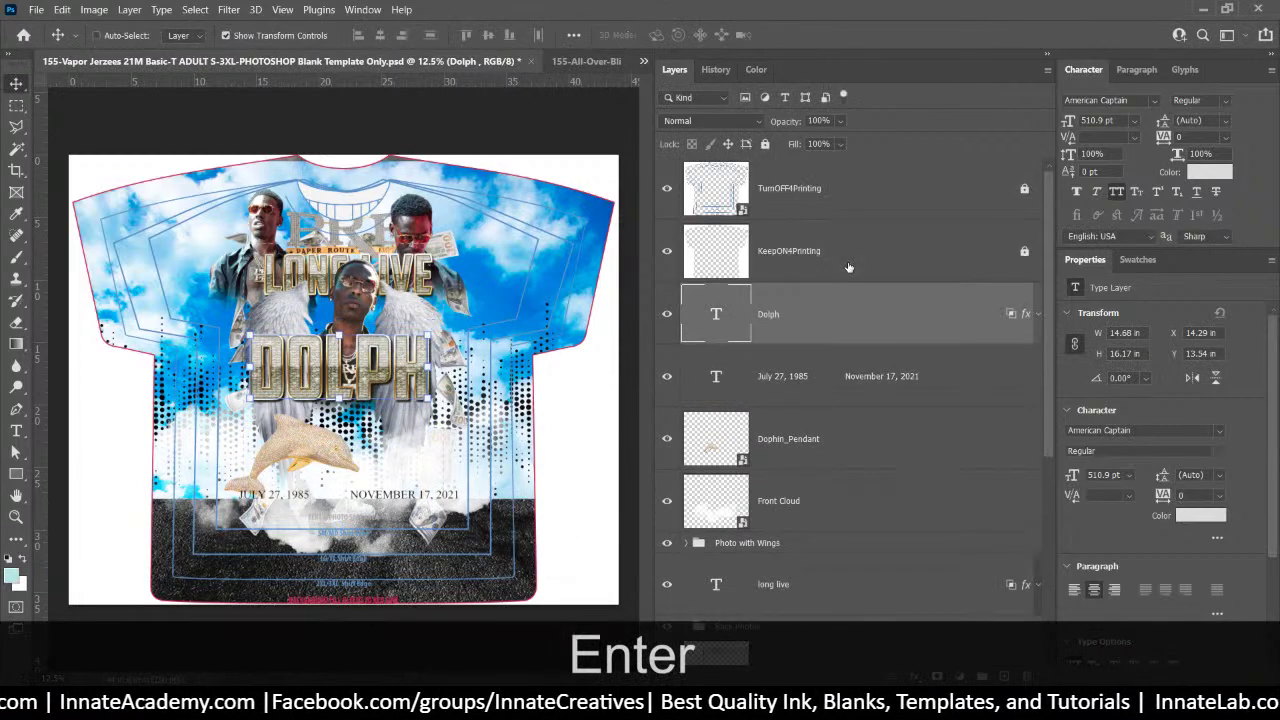
# Move the DOLPH text down below the wings so it sits just above the dates
pyautogui.click(812, 207)
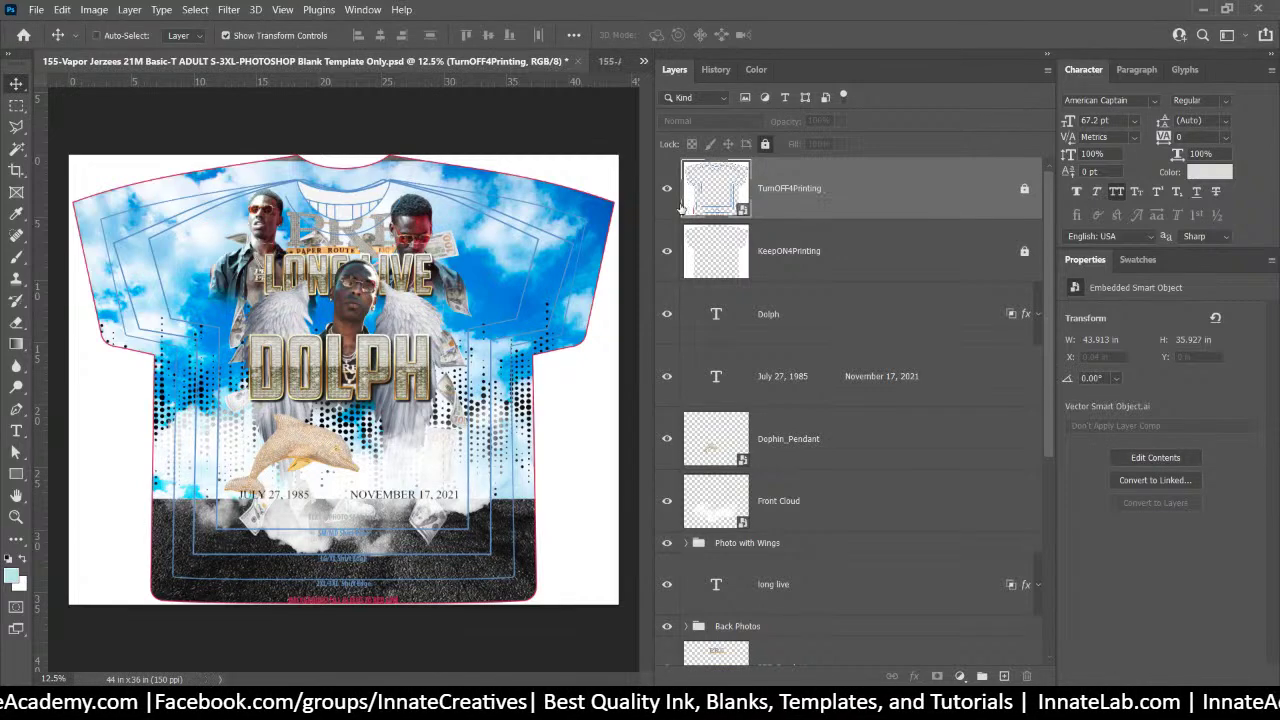
pyautogui.hotkey('ctrl', '=')
pyautogui.hotkey('ctrl', '=')
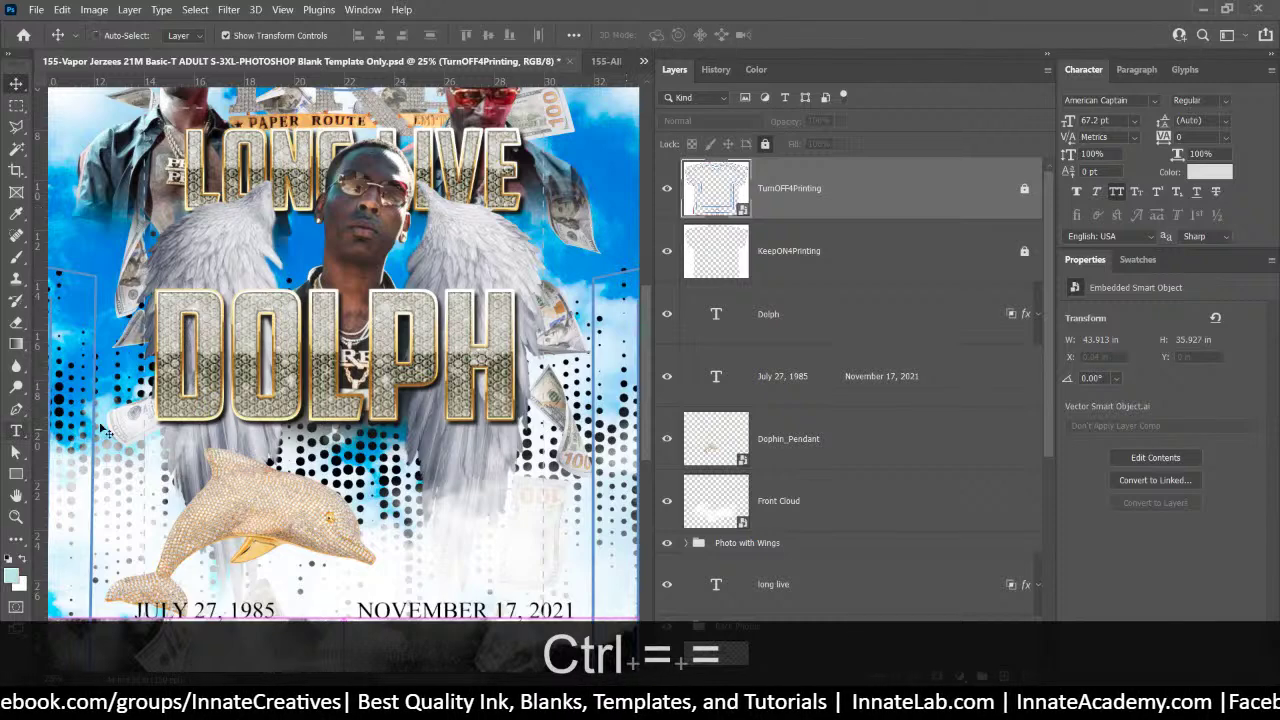
pyautogui.scroll(-2, 481, 404)
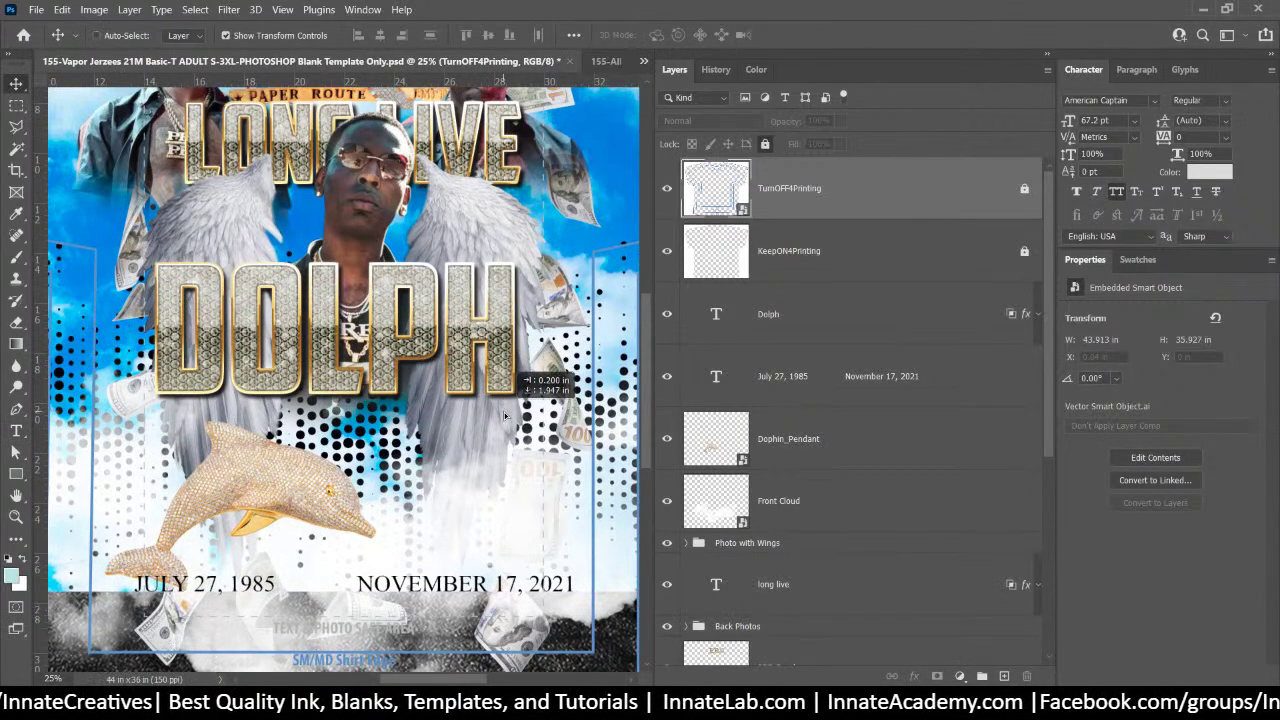
pyautogui.click(505, 415)
pyautogui.click(656, 276)
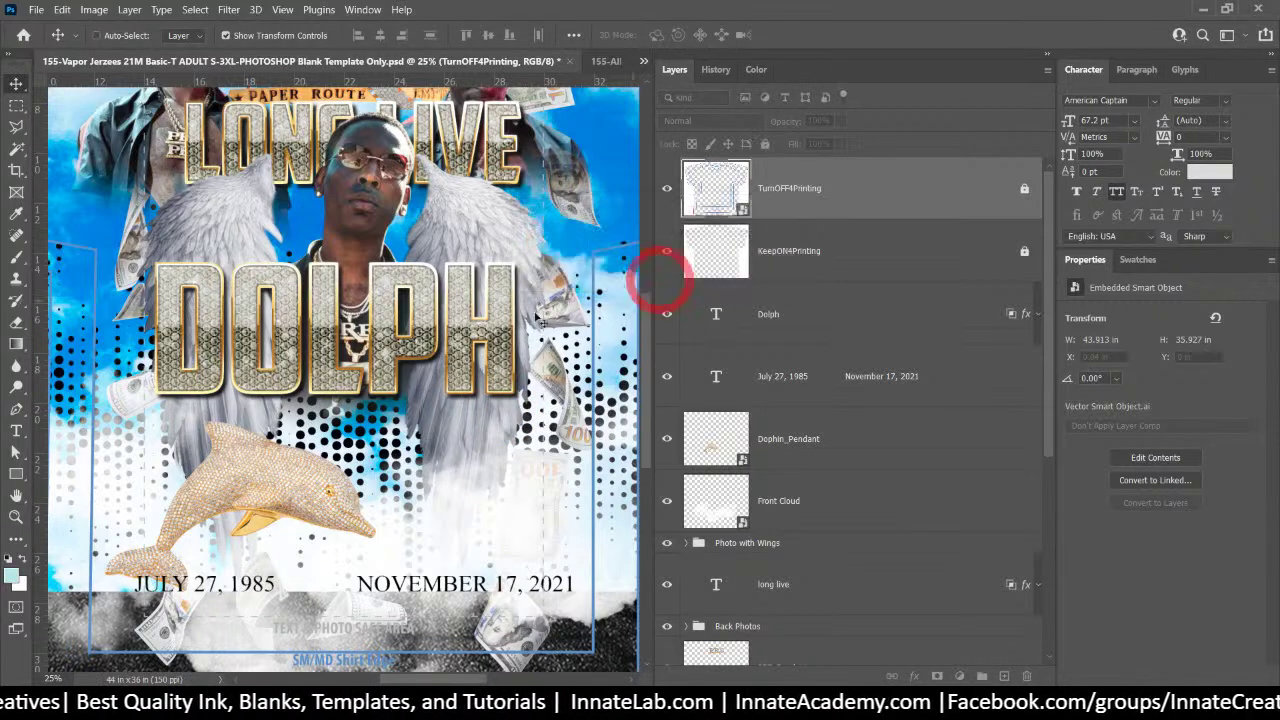
pyautogui.rightClick(505, 328)
pyautogui.click(540, 340)
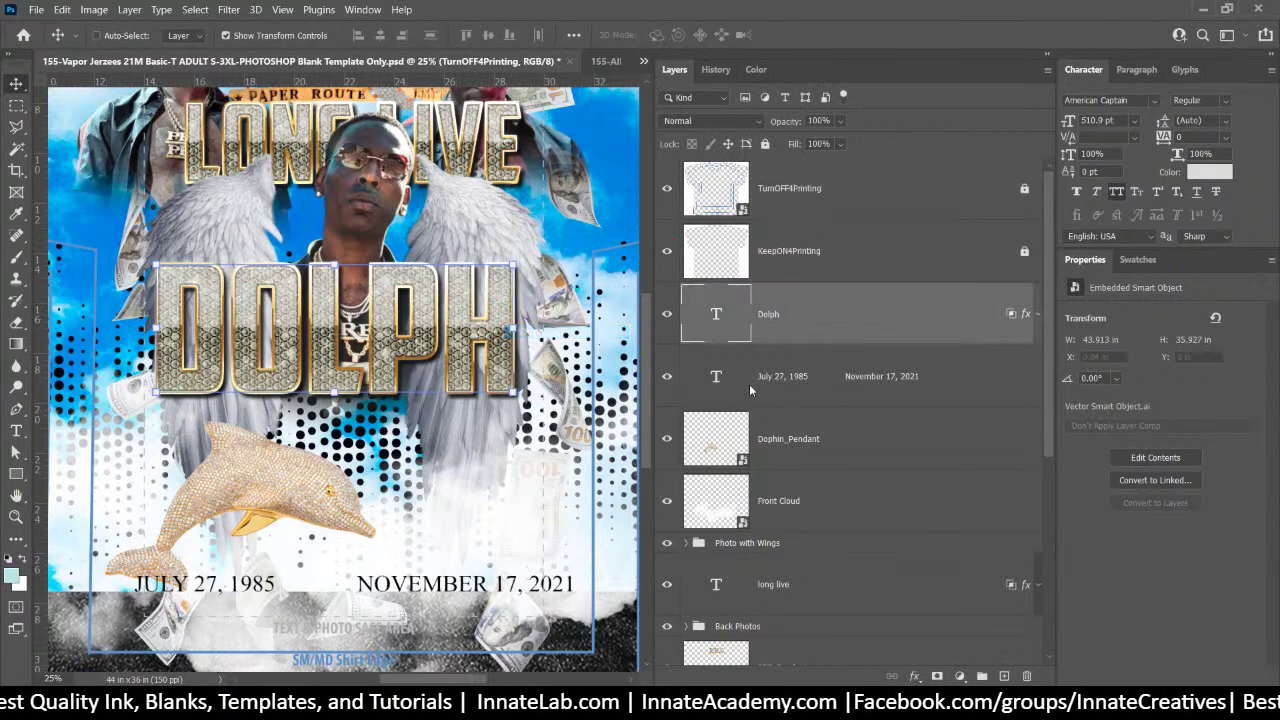
pyautogui.scroll(-1, 449, 383)
pyautogui.moveTo(503, 366); pyautogui.dragTo(513, 474)
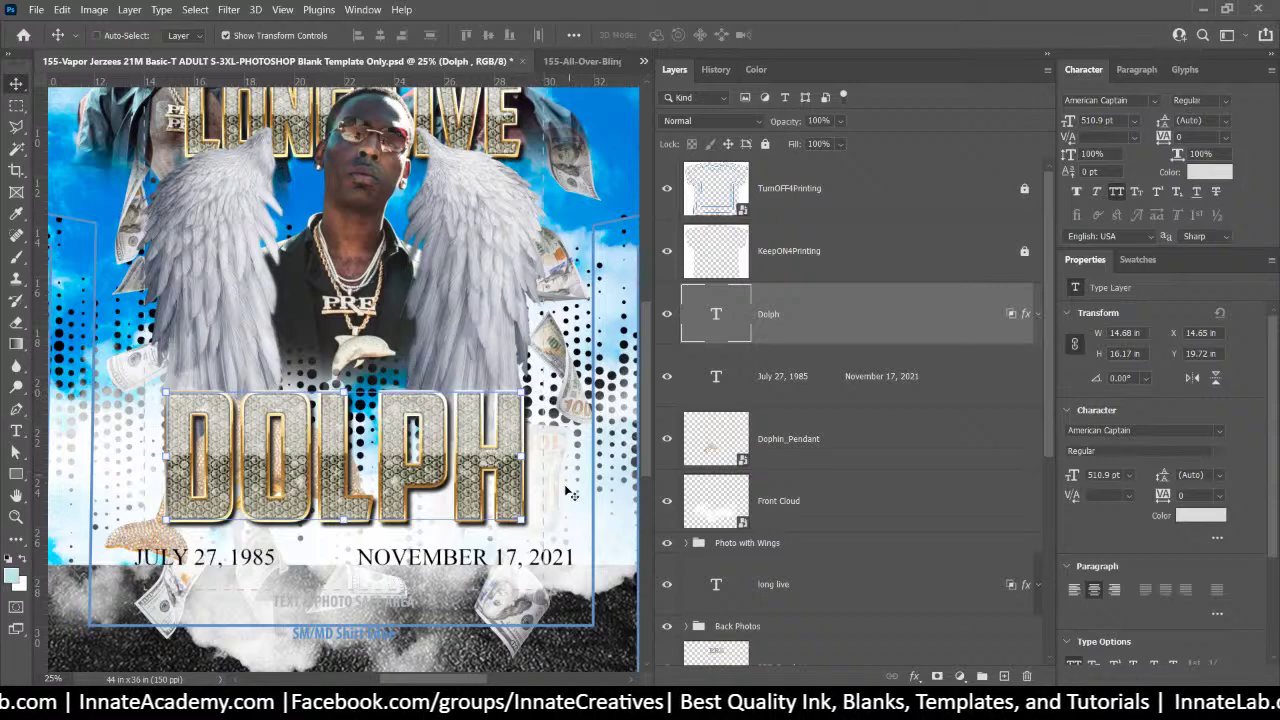
pyautogui.hotkey('ctrl', '-')
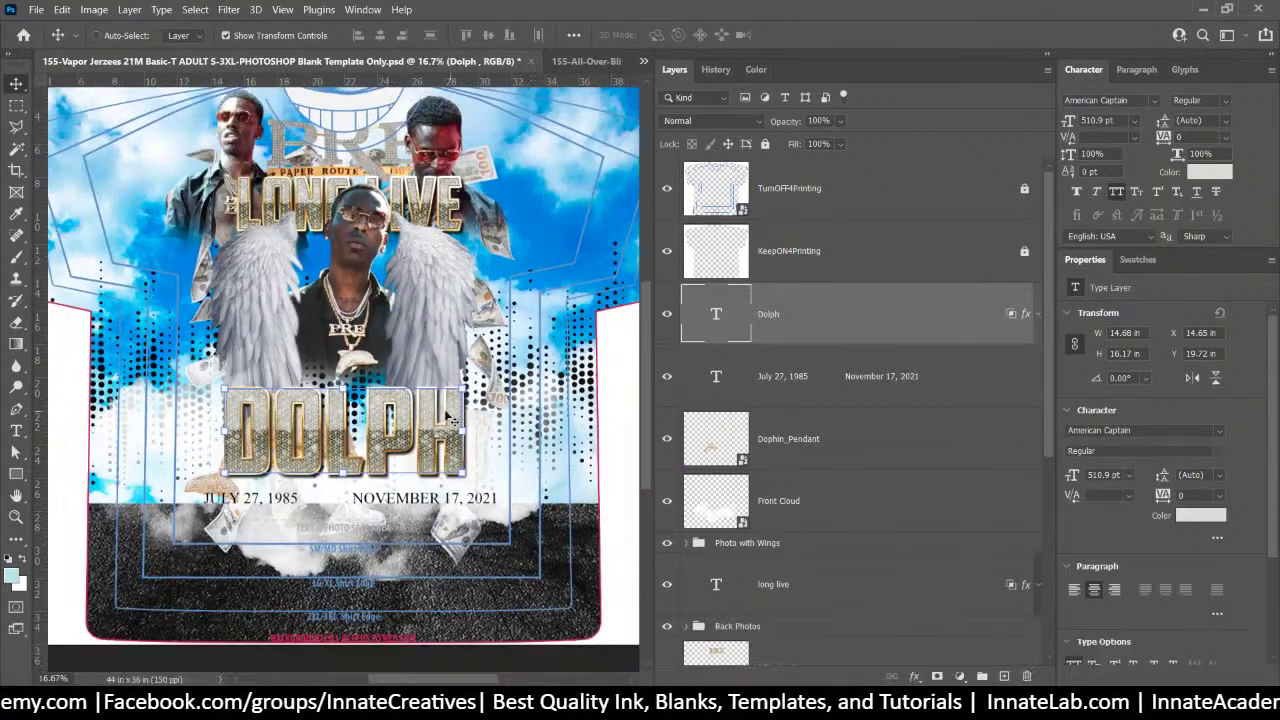
pyautogui.scroll(1, 447, 415)
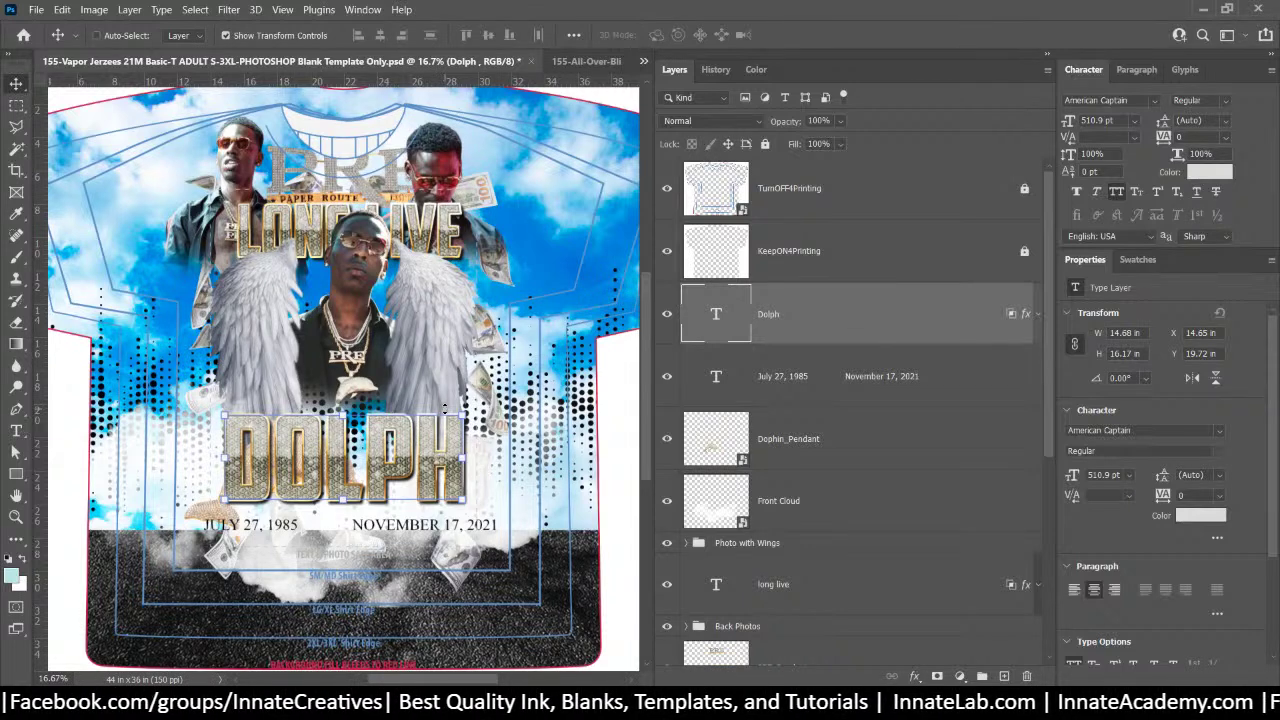
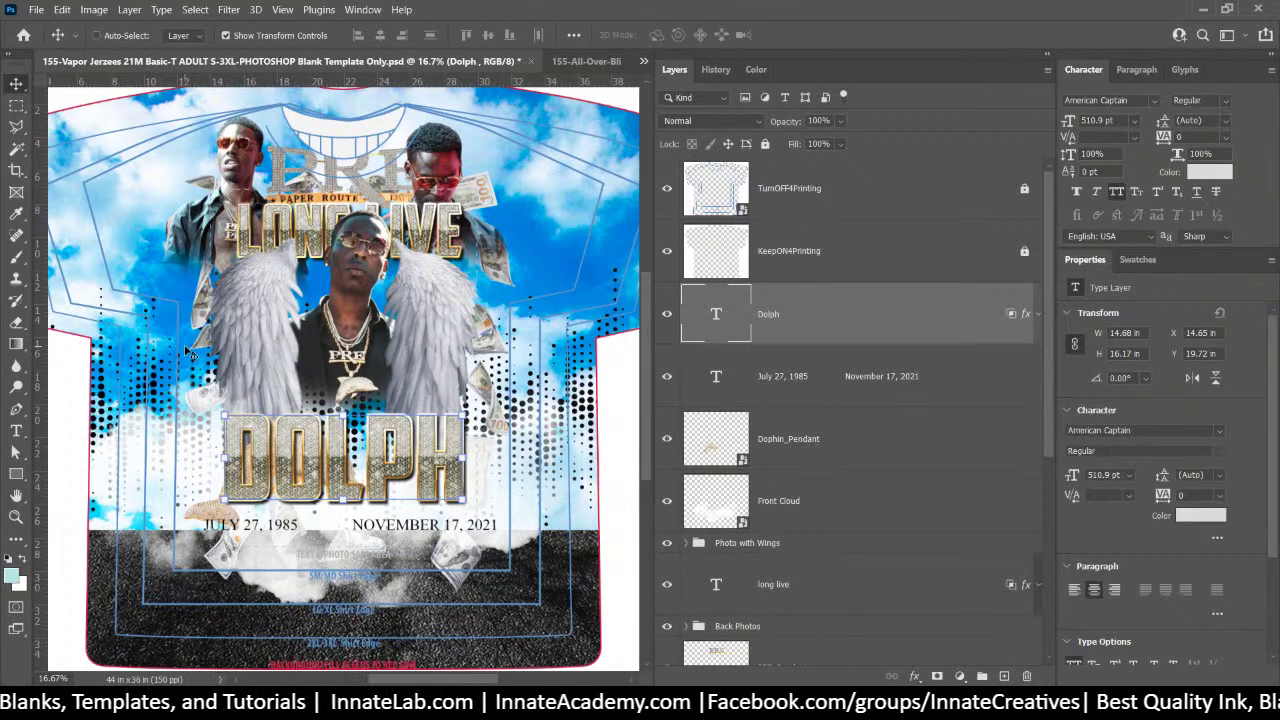
pyautogui.click(586, 61)
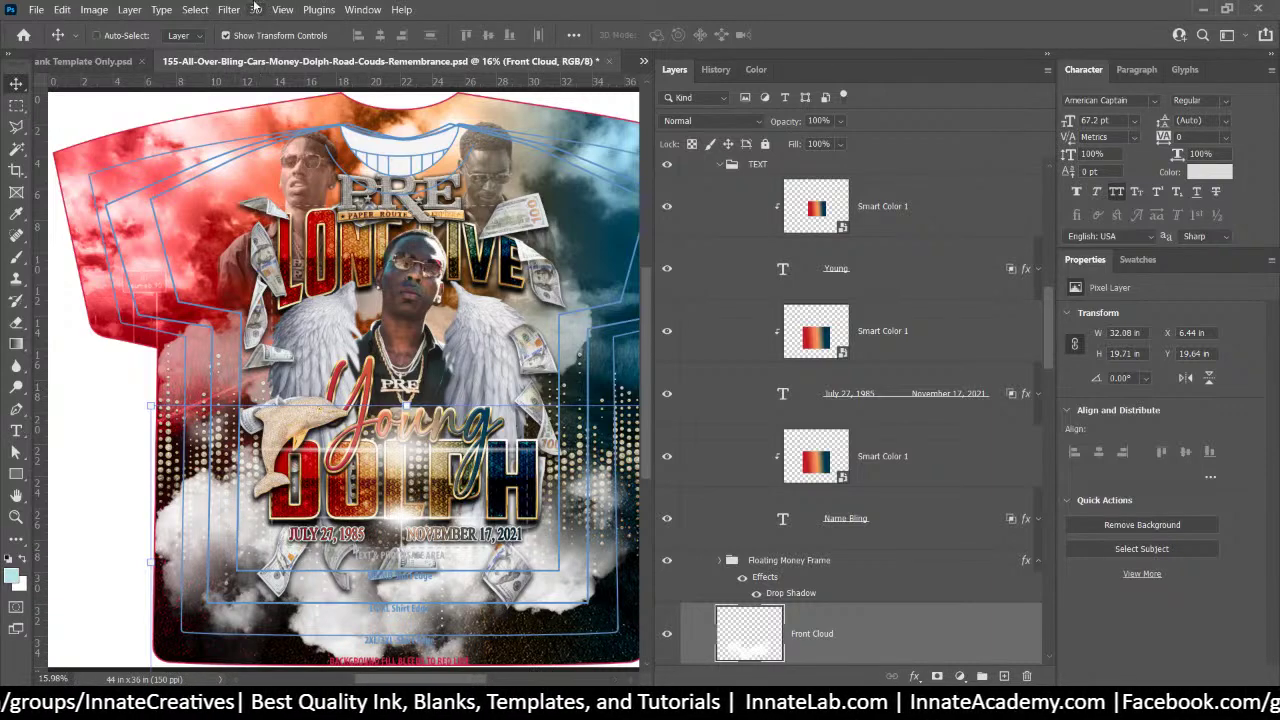
pyautogui.click(90, 61)
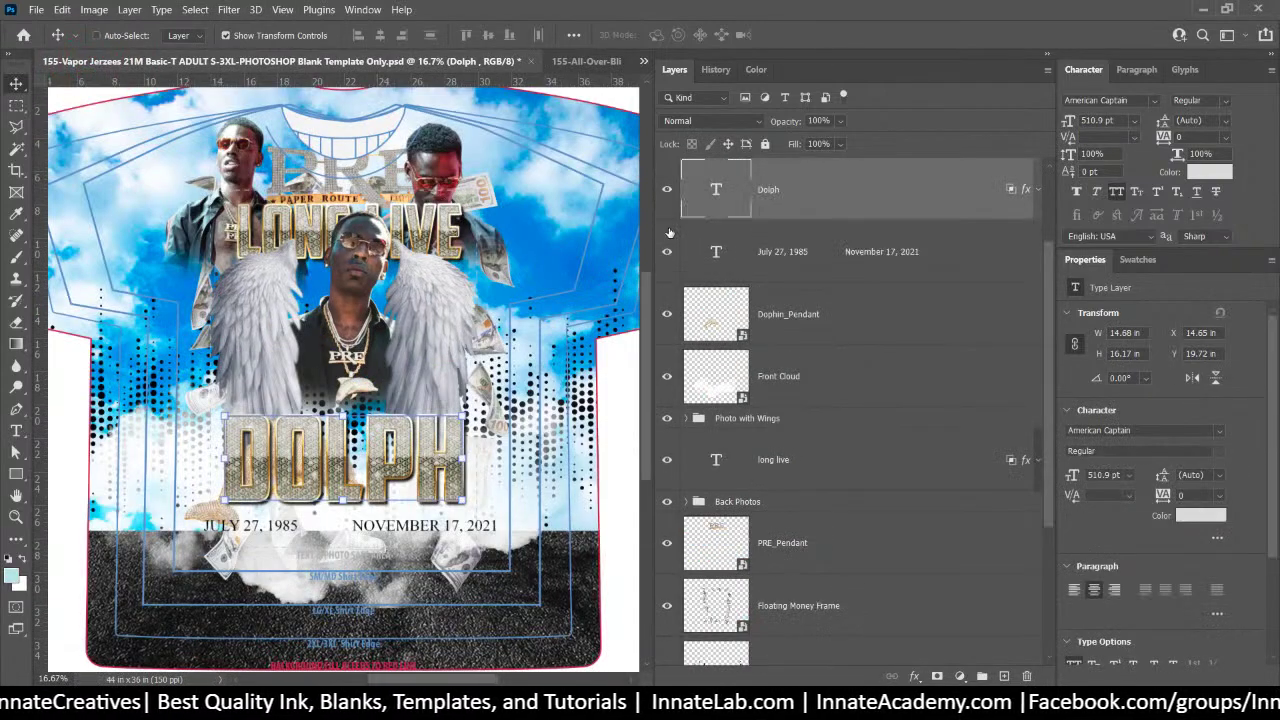
pyautogui.scroll(2, 813, 225)
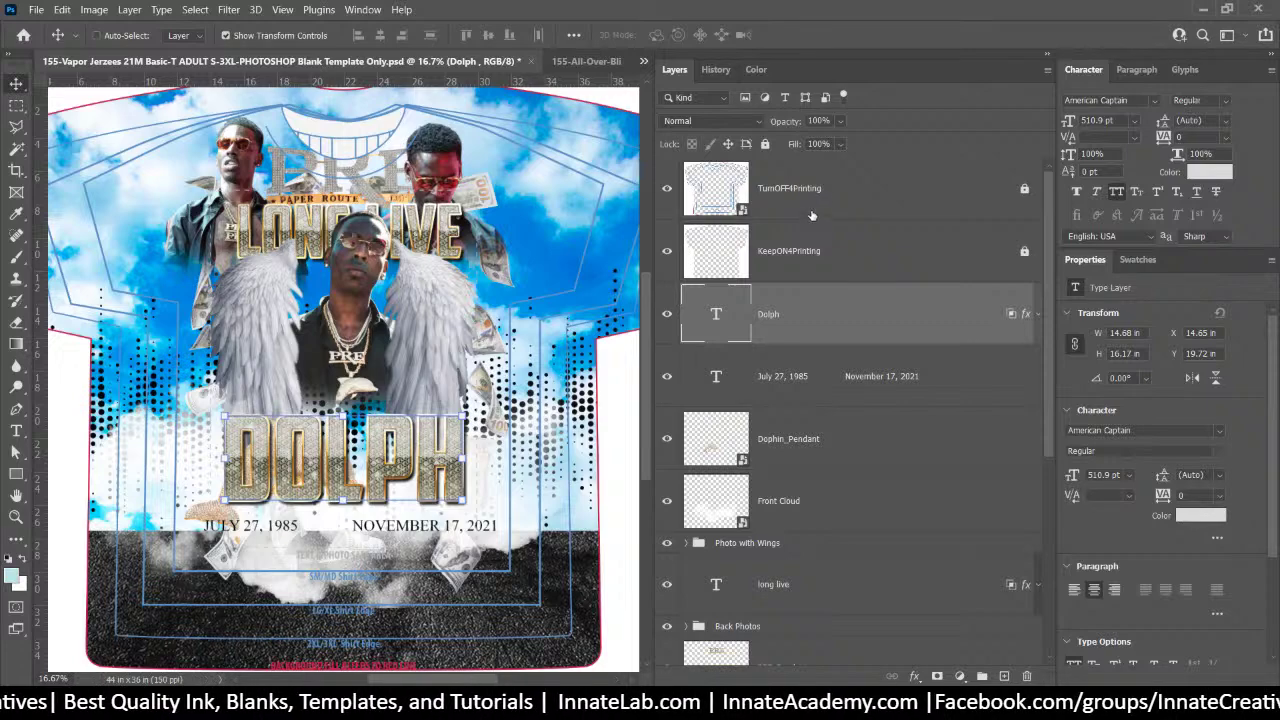
pyautogui.click(812, 212)
pyautogui.click(815, 320)
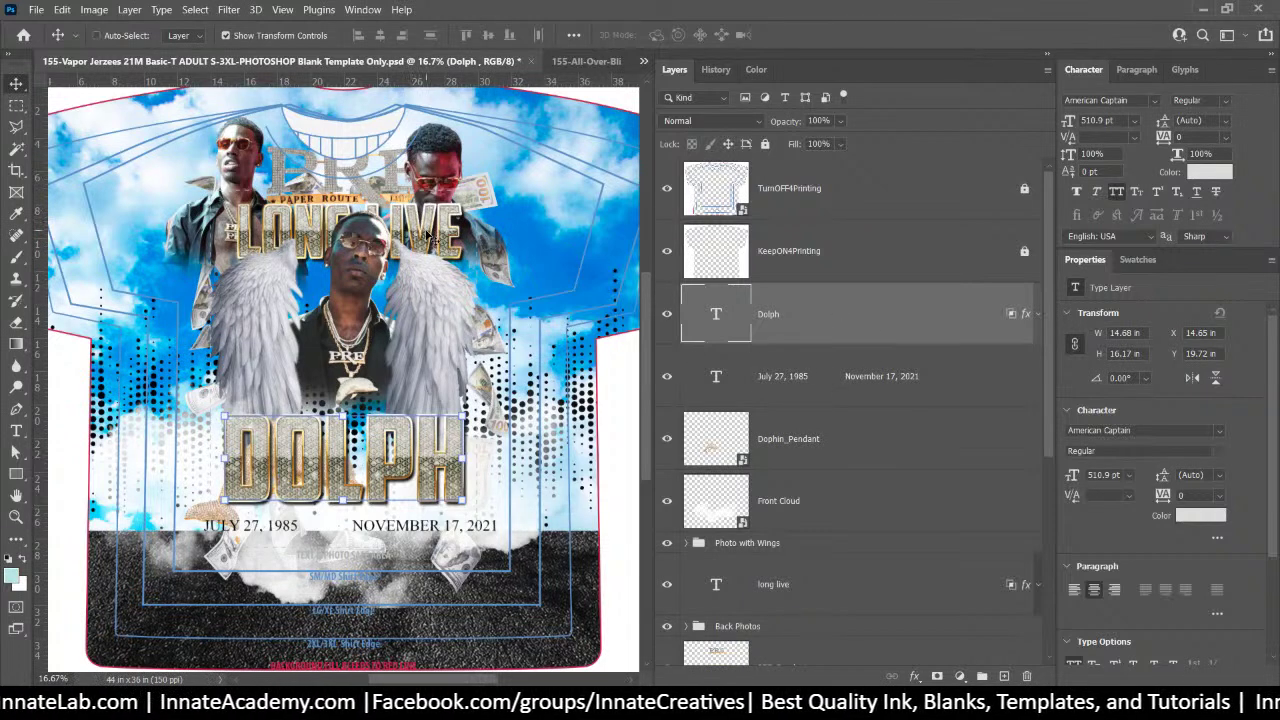
pyautogui.rightClick(428, 236)
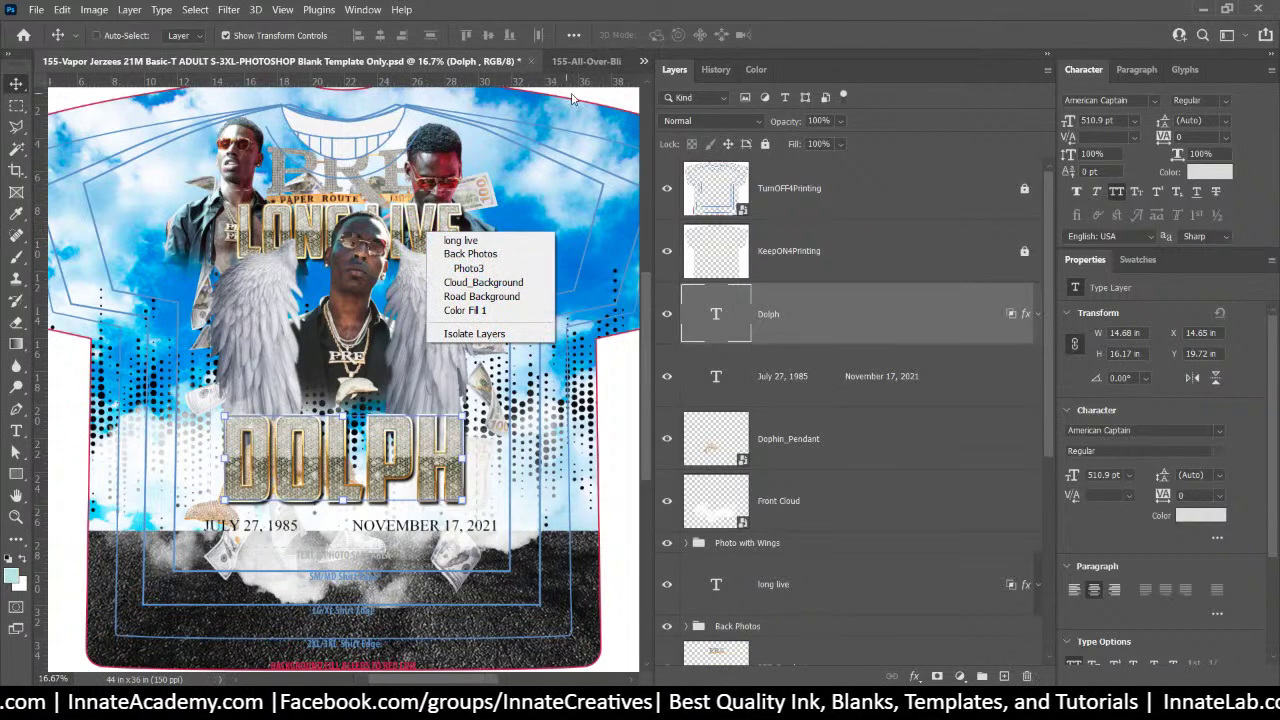
# Switch to the finished remembrance design and examine the Warp Text settings of its Top Curve Text layer without changing them
pyautogui.click(575, 66)
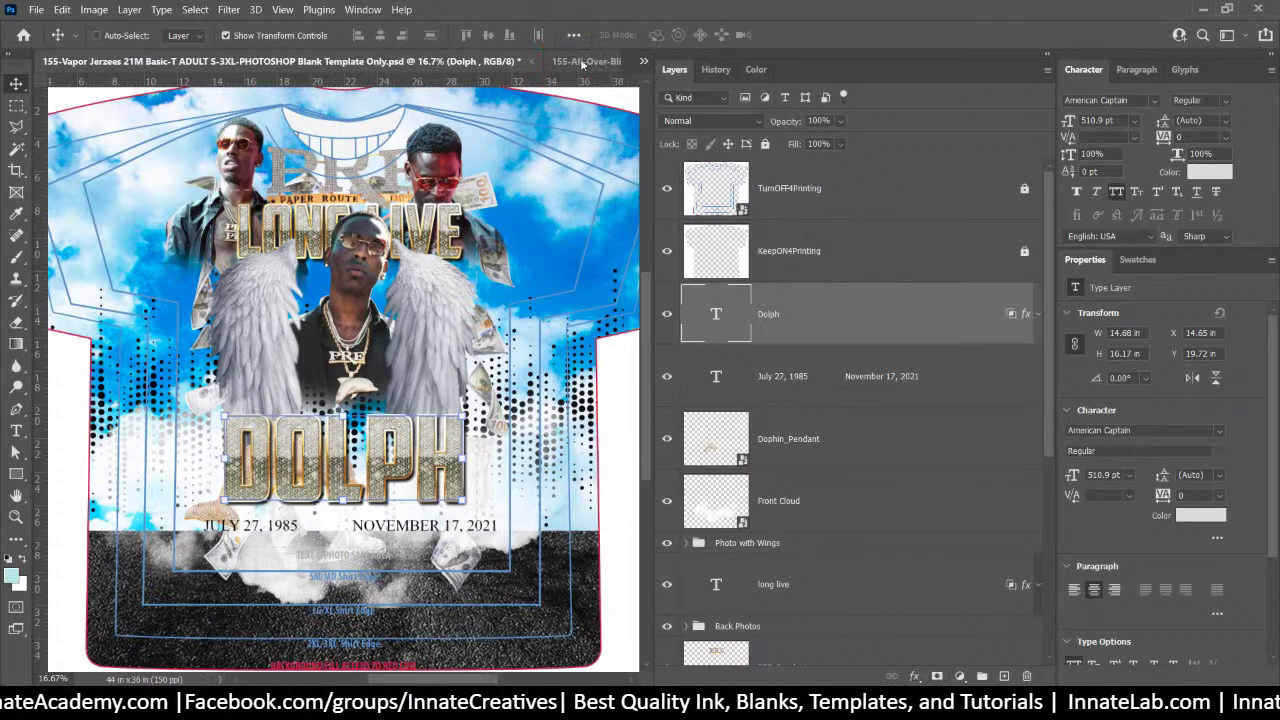
pyautogui.hotkey('ctrl', 'Tab')
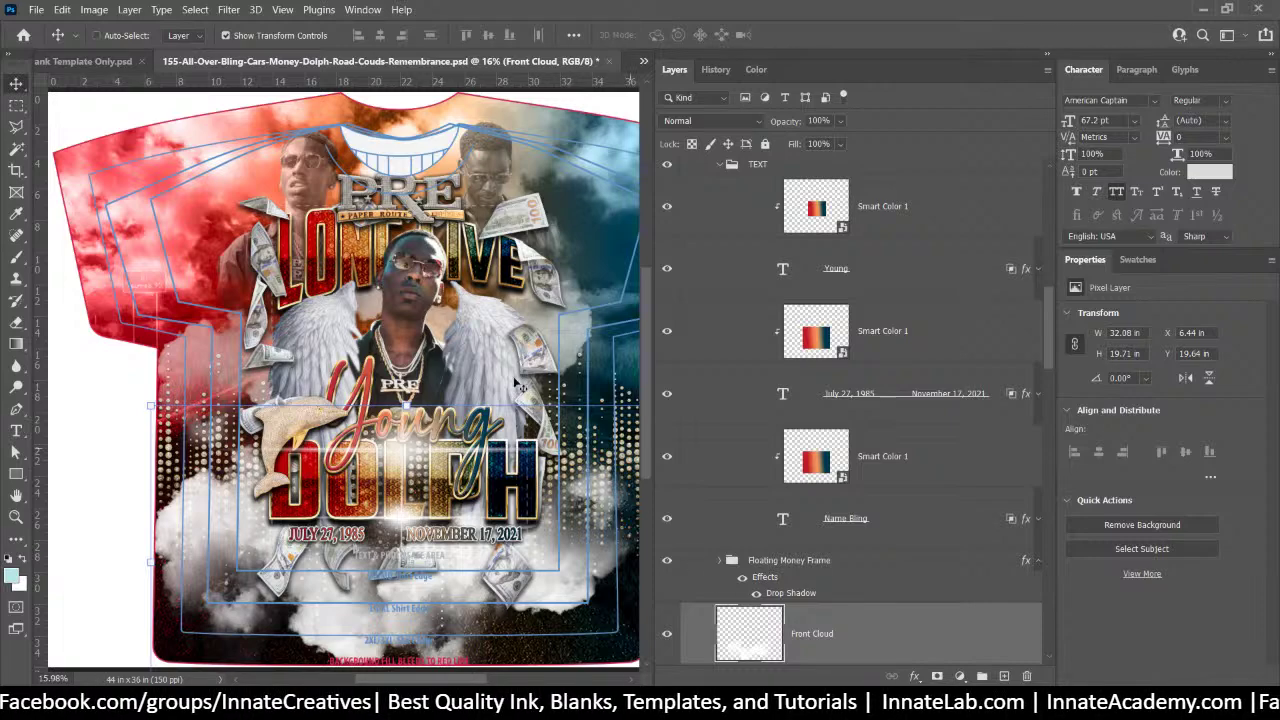
pyautogui.rightClick(484, 267)
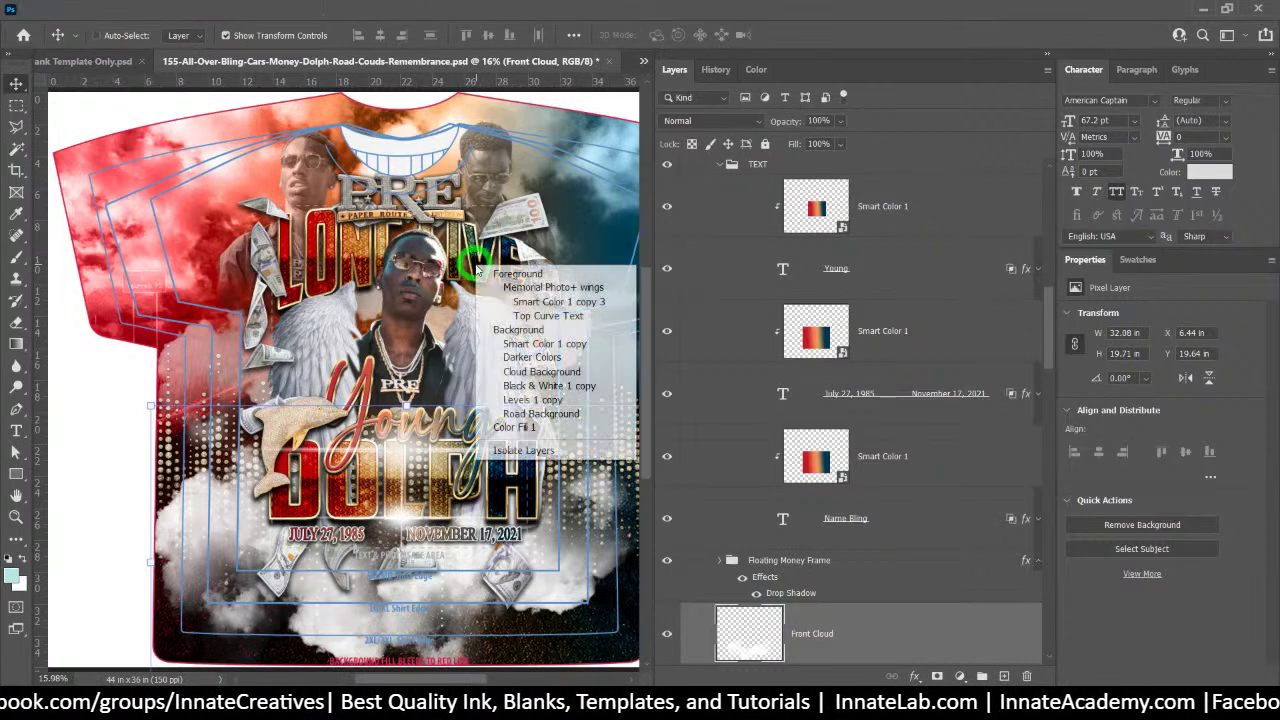
pyautogui.click(522, 315)
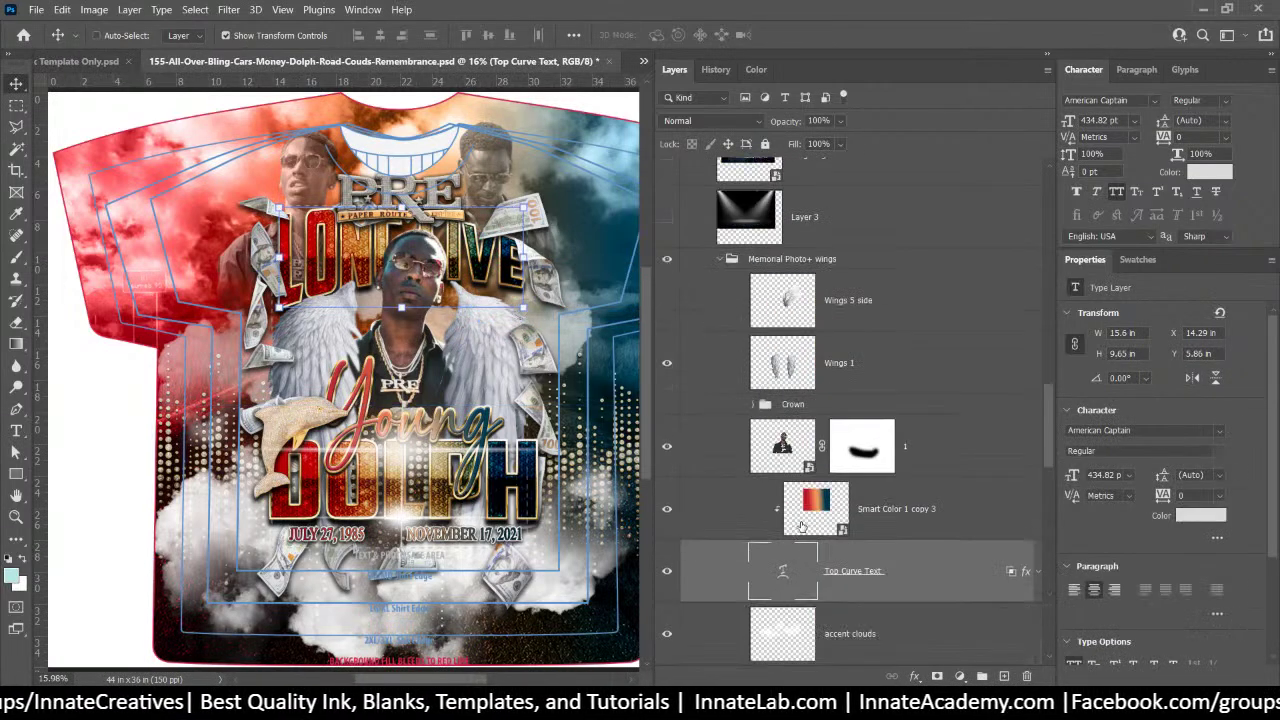
pyautogui.doubleClick(783, 571)
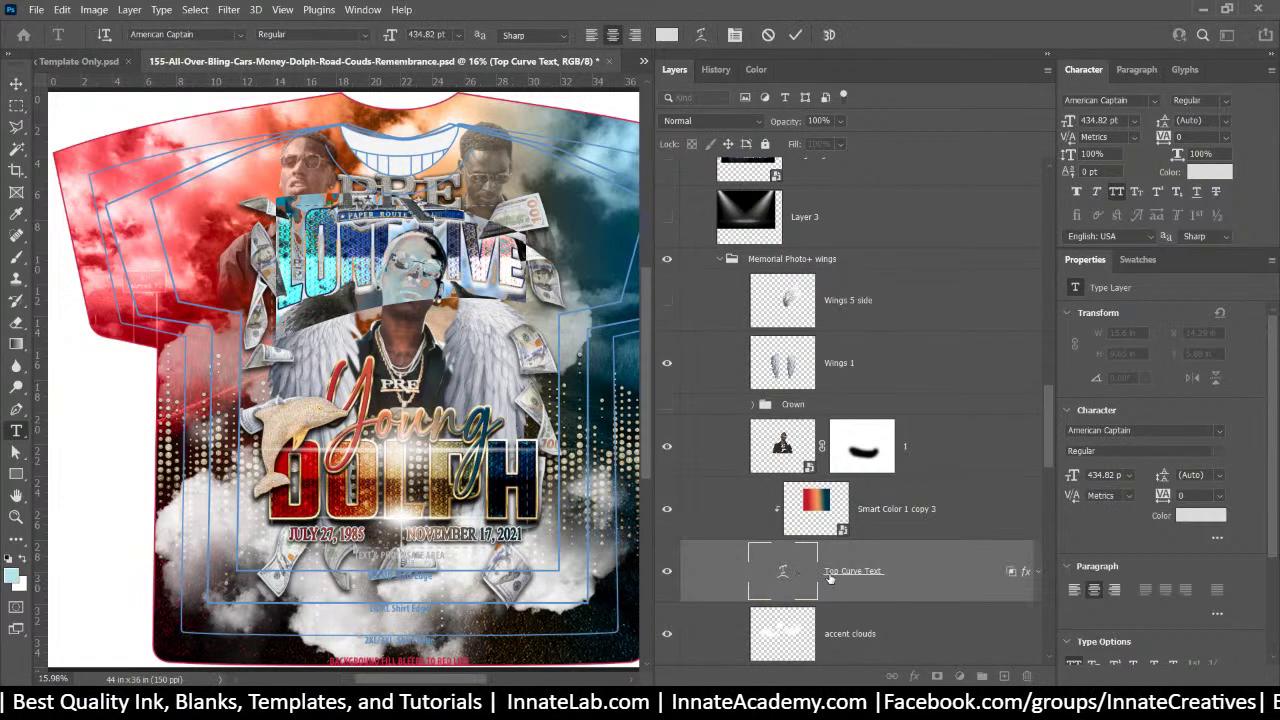
pyautogui.press('Escape')
pyautogui.press('v')
pyautogui.click(779, 571)
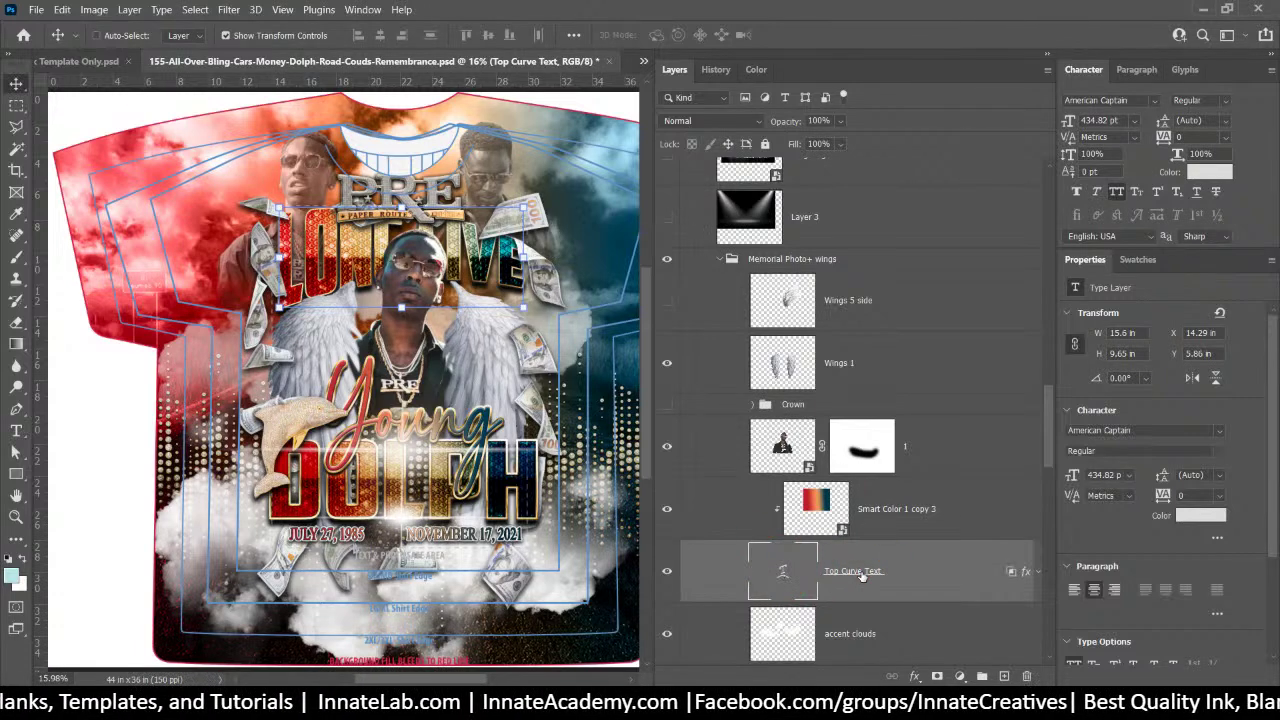
pyautogui.doubleClick(783, 572)
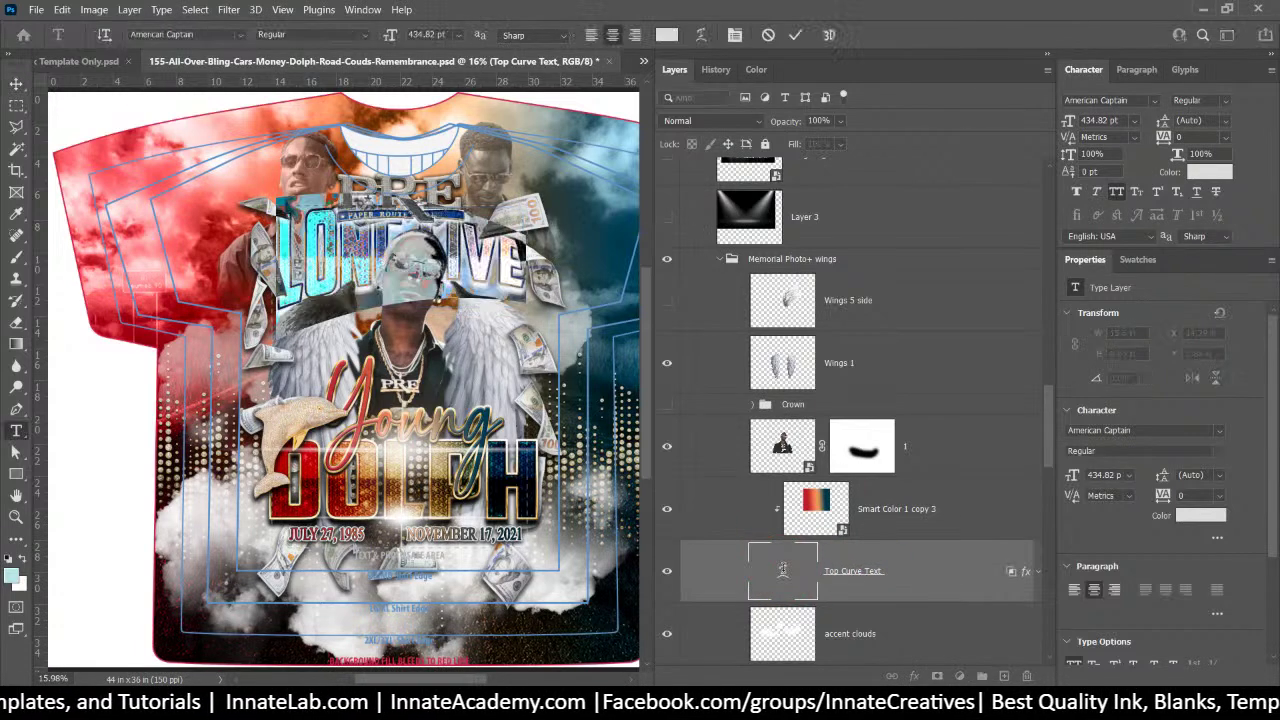
pyautogui.click(701, 35)
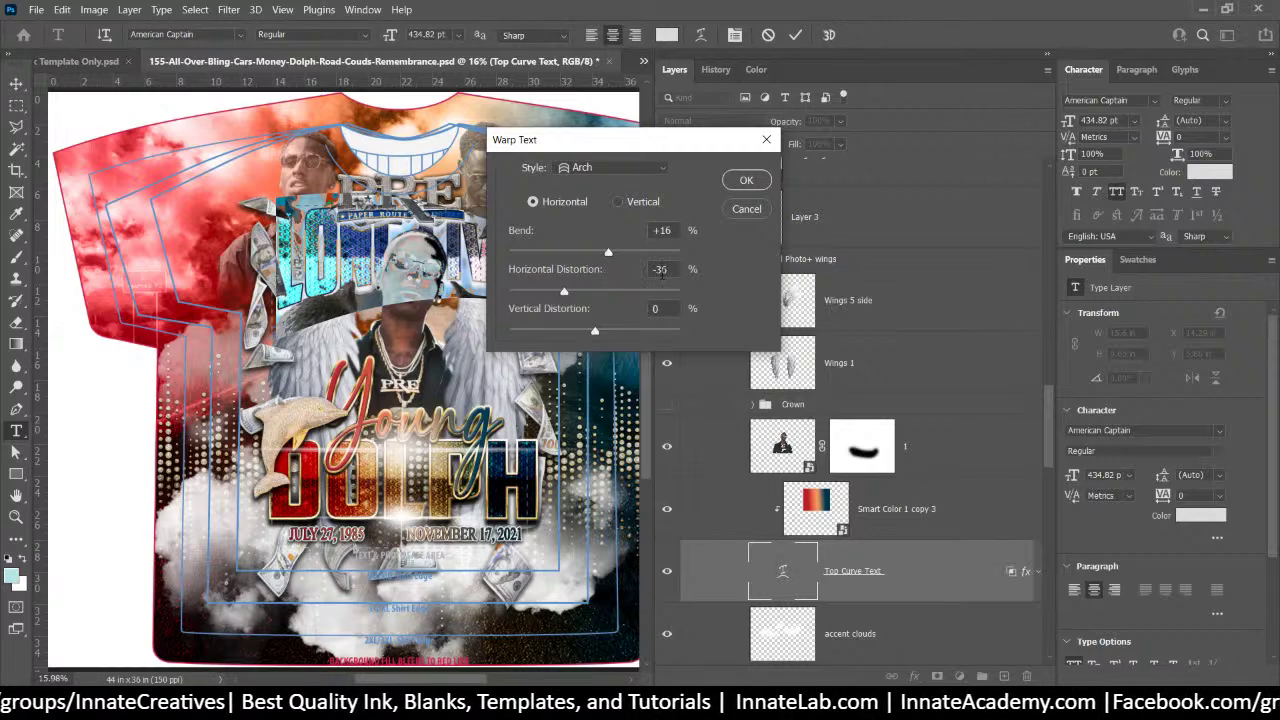
pyautogui.click(746, 210)
# Return to the blank template document and apply an Arch text warp to the long live text
pyautogui.click(93, 61)
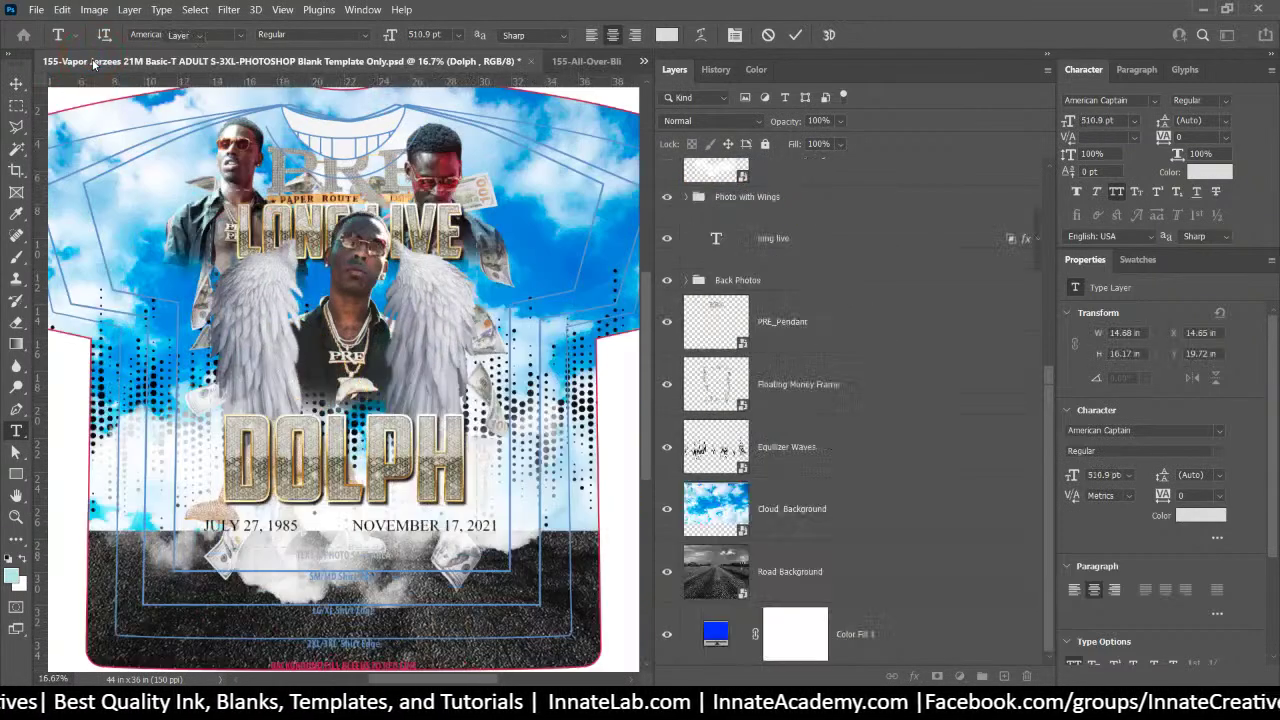
pyautogui.press('v')
pyautogui.rightClick(446, 230)
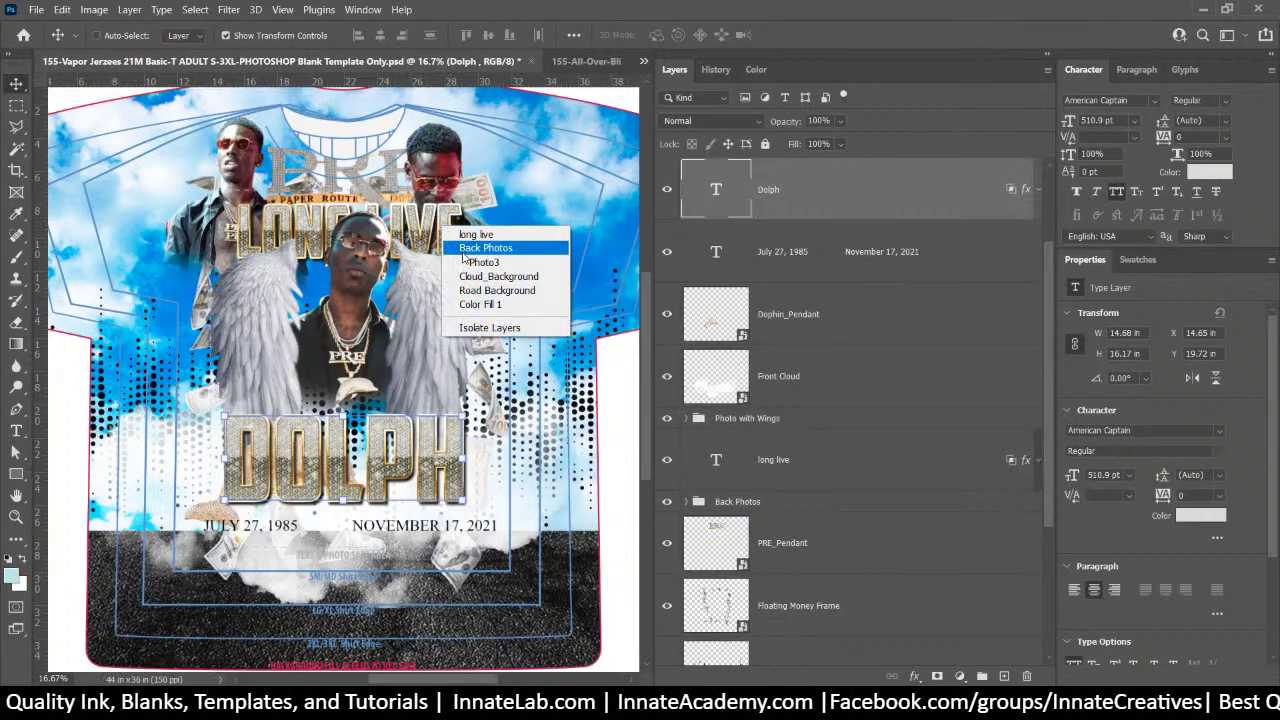
pyautogui.click(472, 234)
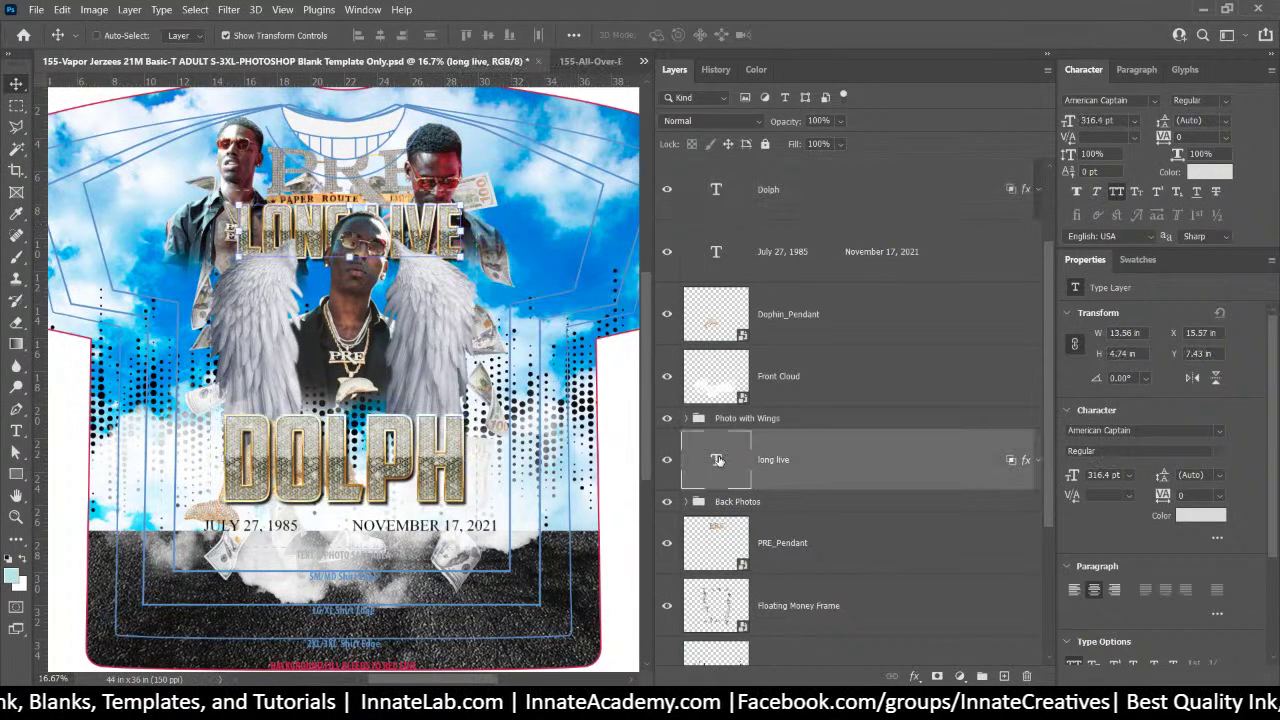
pyautogui.doubleClick(717, 459)
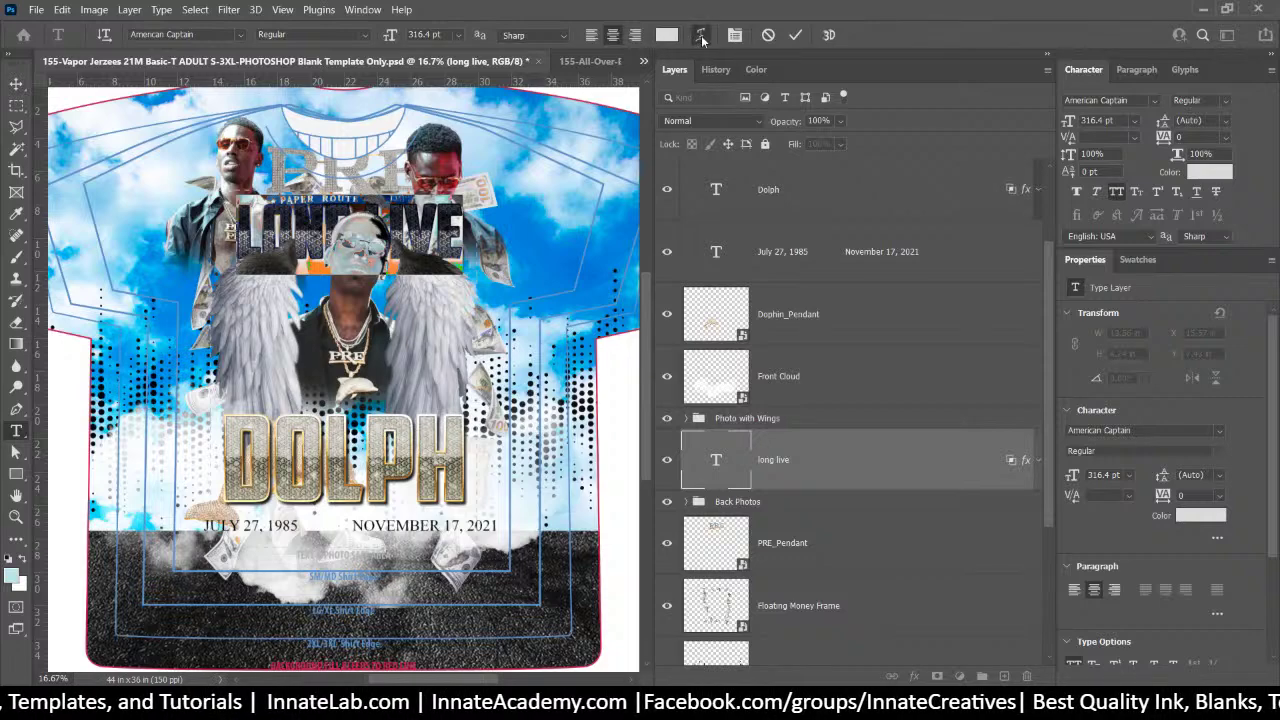
pyautogui.click(700, 34)
pyautogui.click(602, 169)
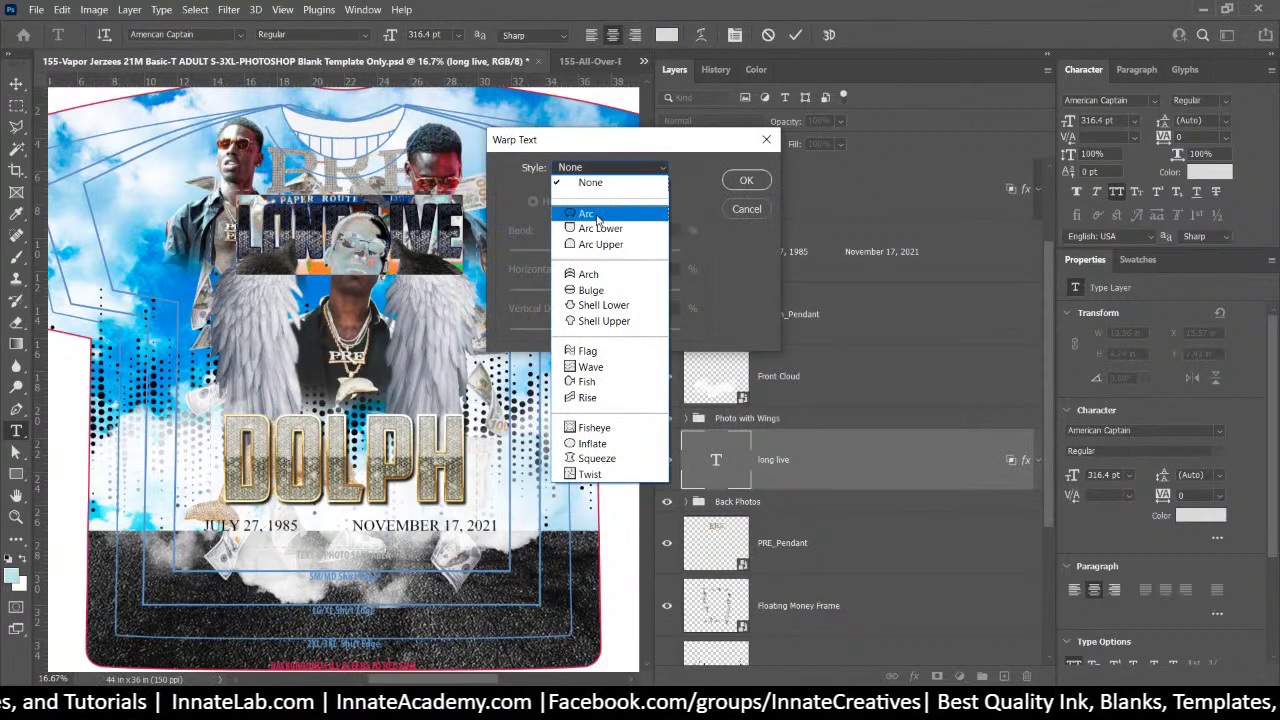
pyautogui.click(590, 274)
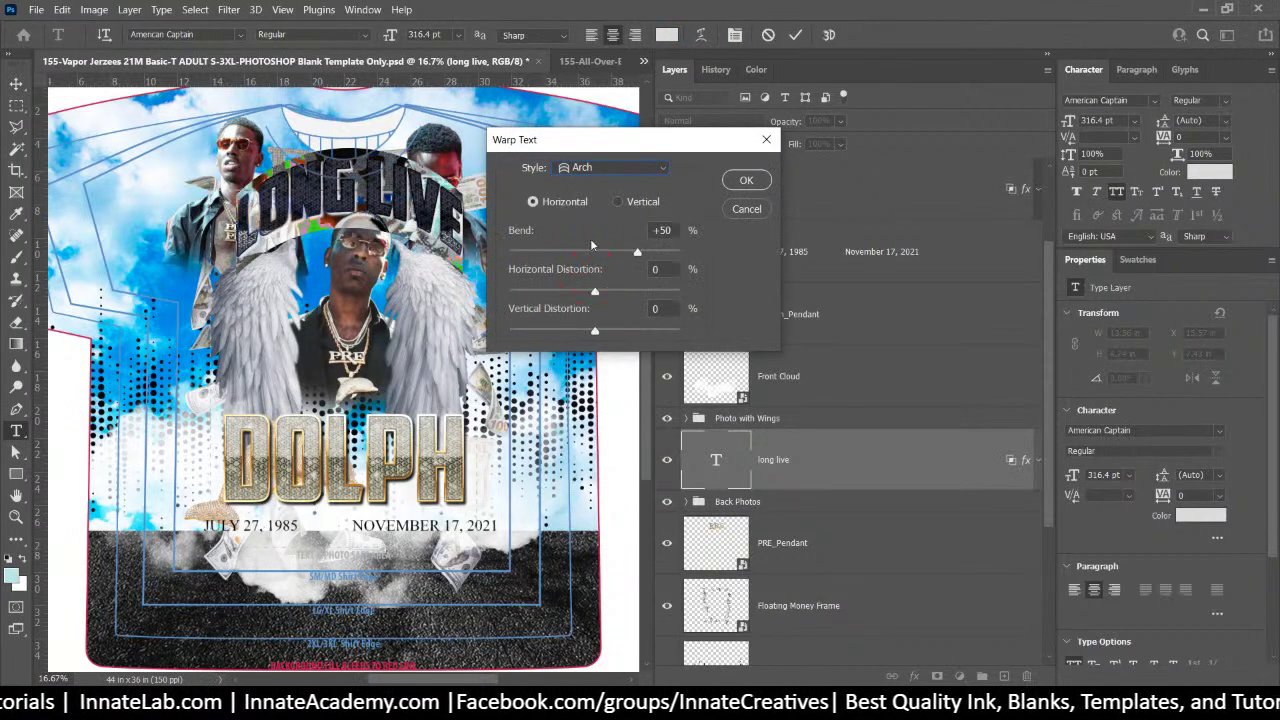
# Set the long live text's warp to 16% bend and -36% horizontal distortion
pyautogui.click(640, 229)
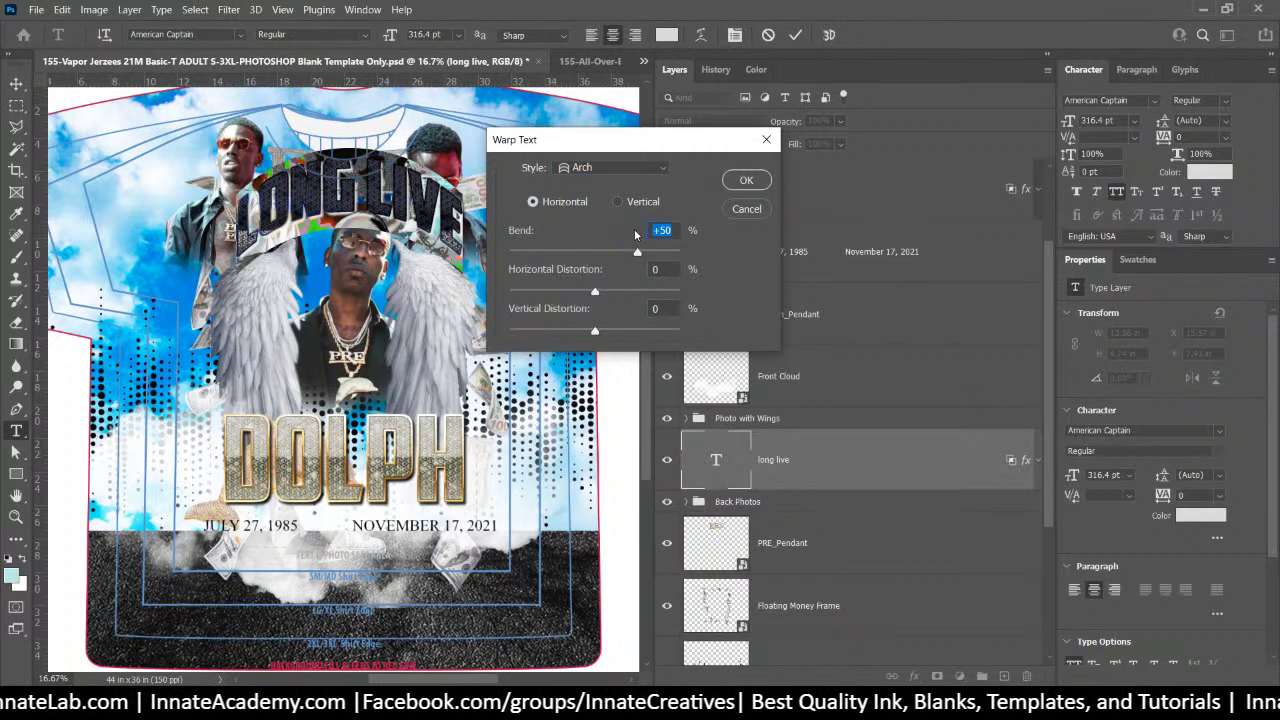
pyautogui.write('16')
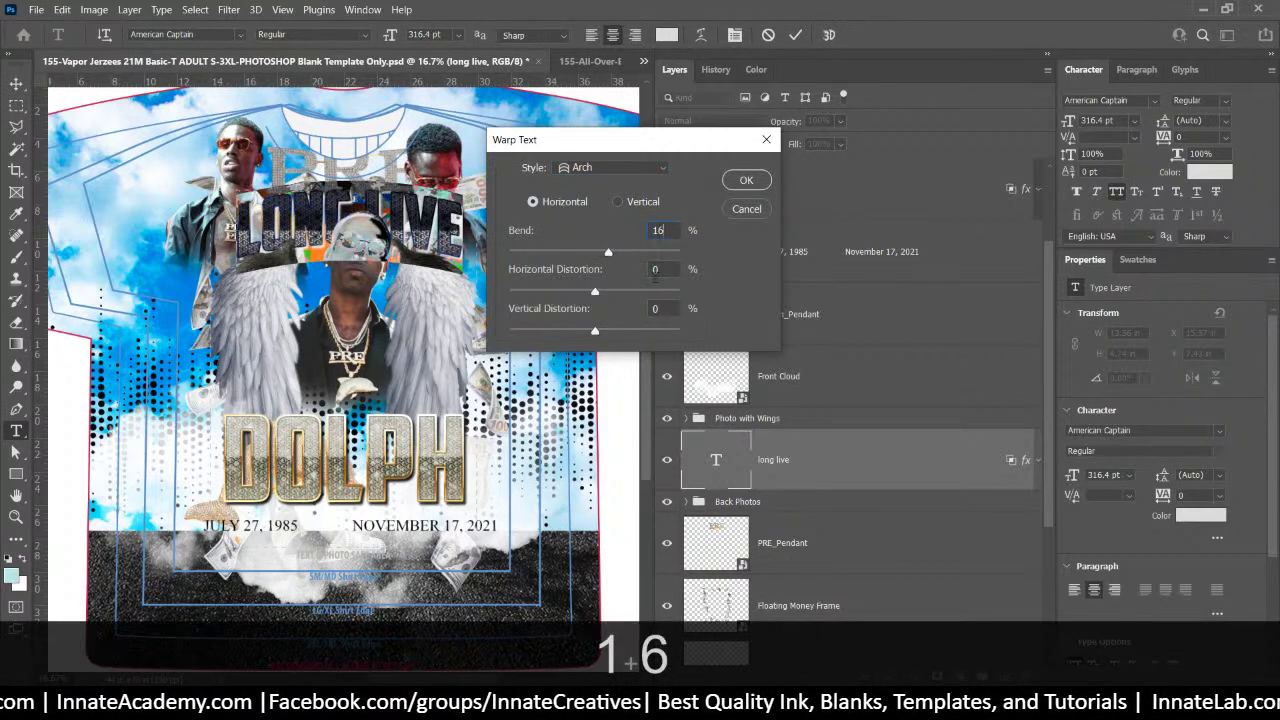
pyautogui.press('Tab')
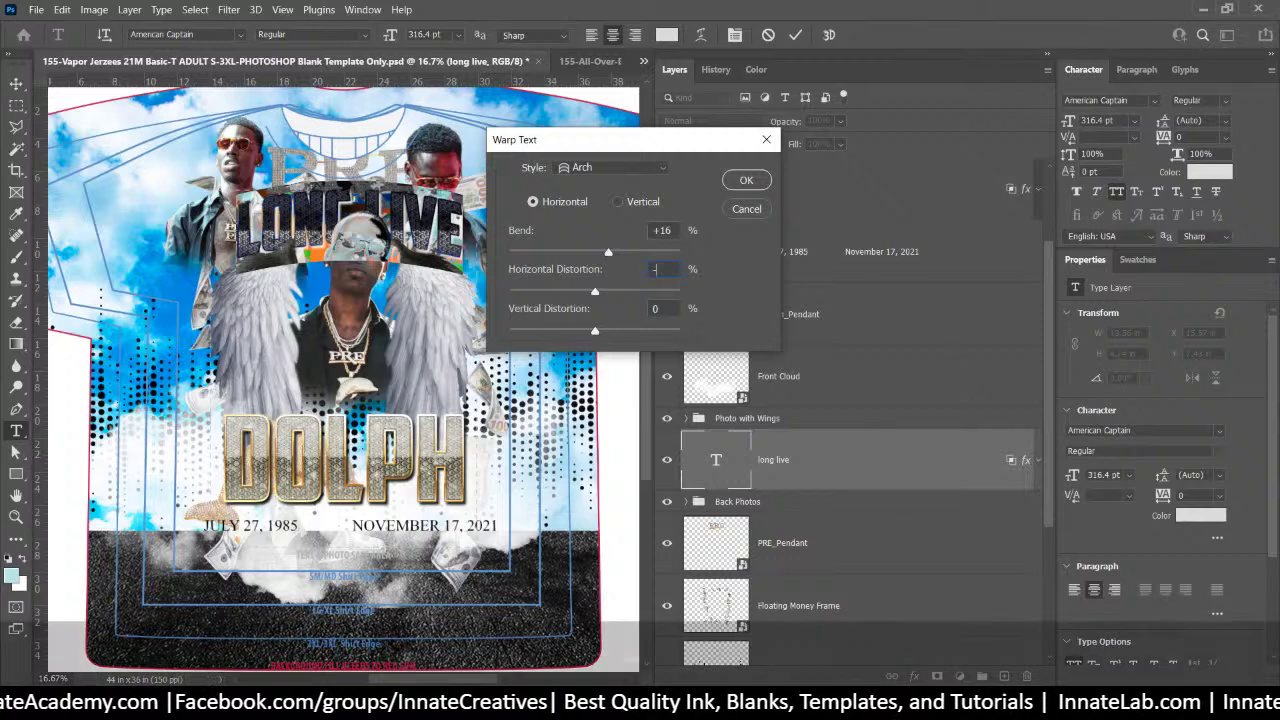
pyautogui.write('-36')
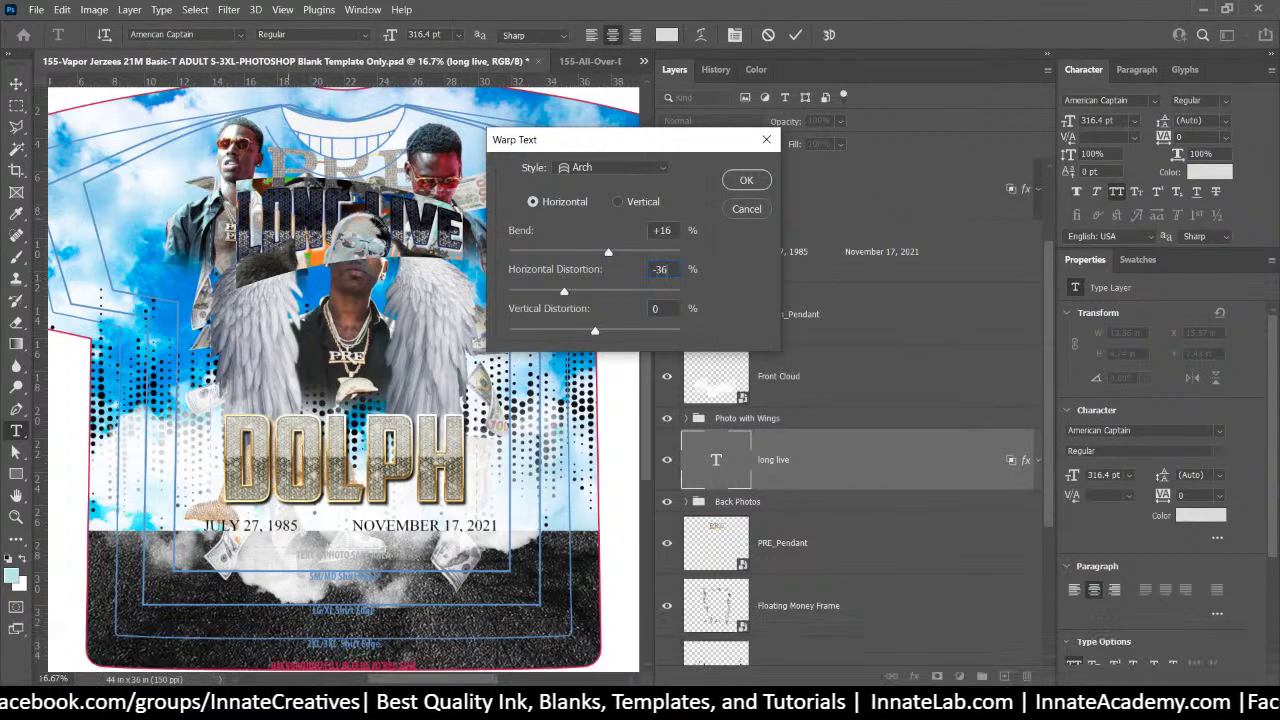
pyautogui.click(741, 181)
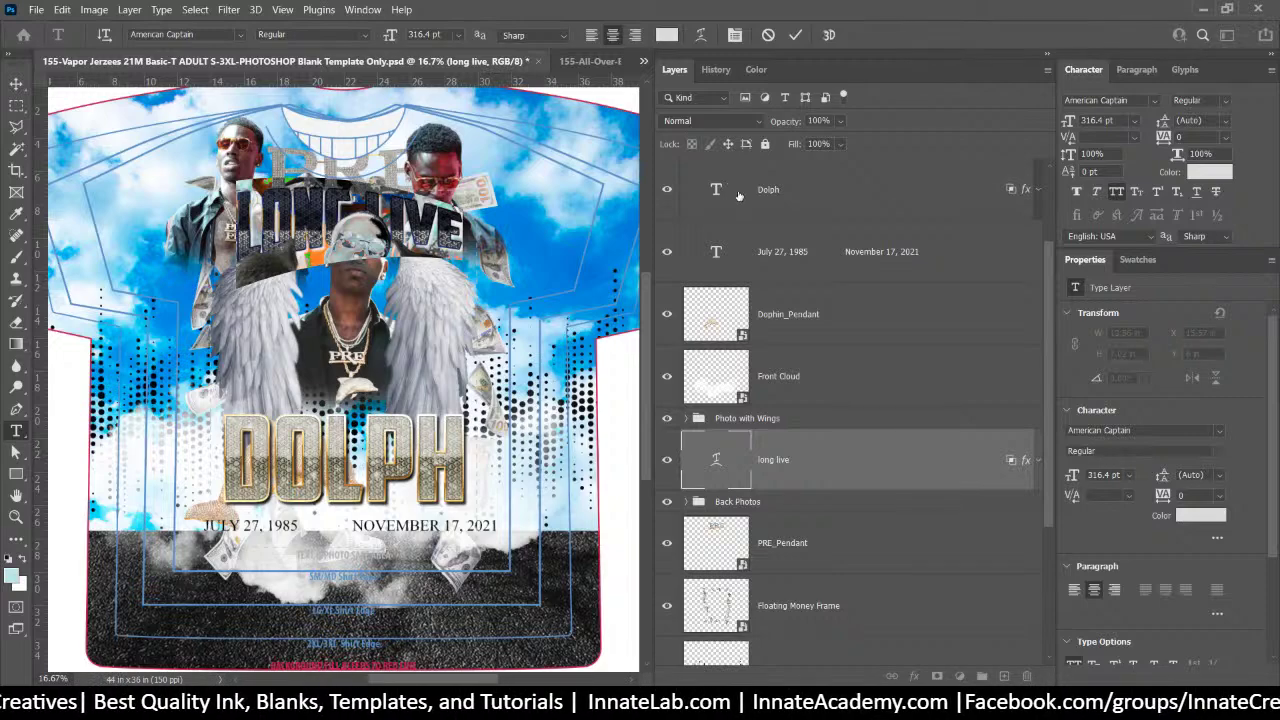
# Try the long live text layer beneath the Back Photos group and put it back directly above the group
pyautogui.moveTo(809, 470); pyautogui.dragTo(824, 540)
pyautogui.press('v')
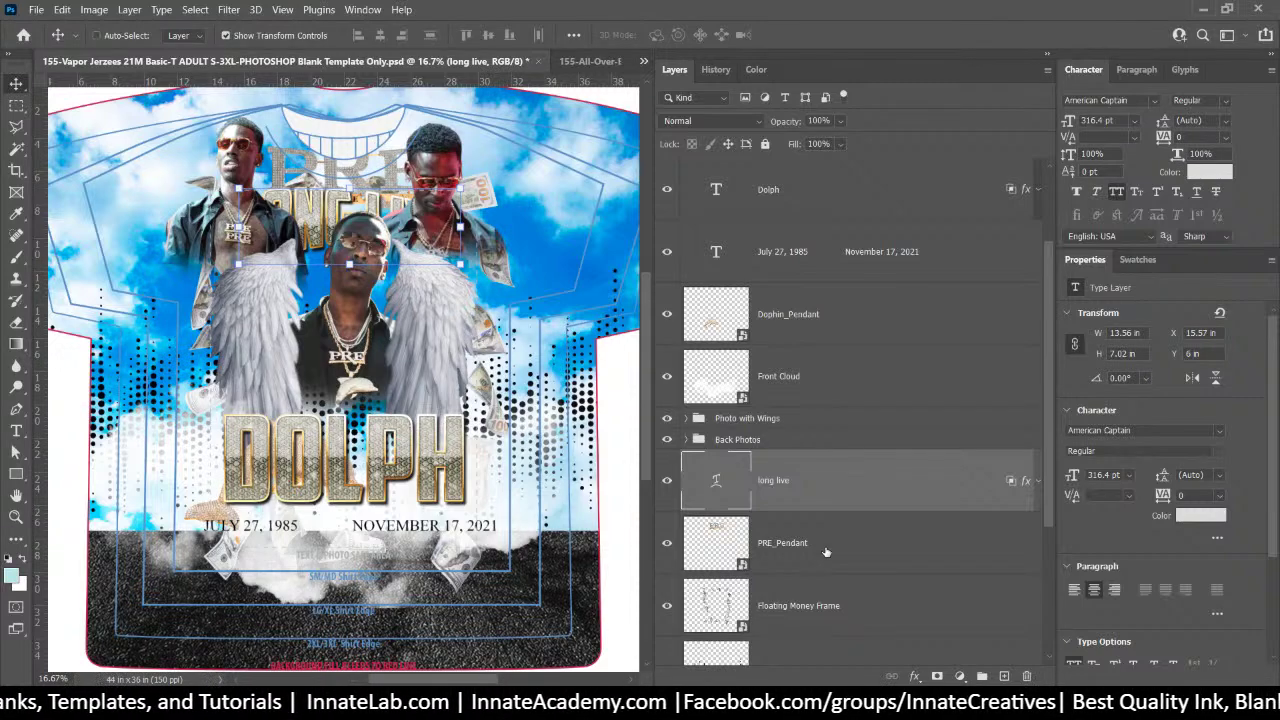
pyautogui.click(826, 545)
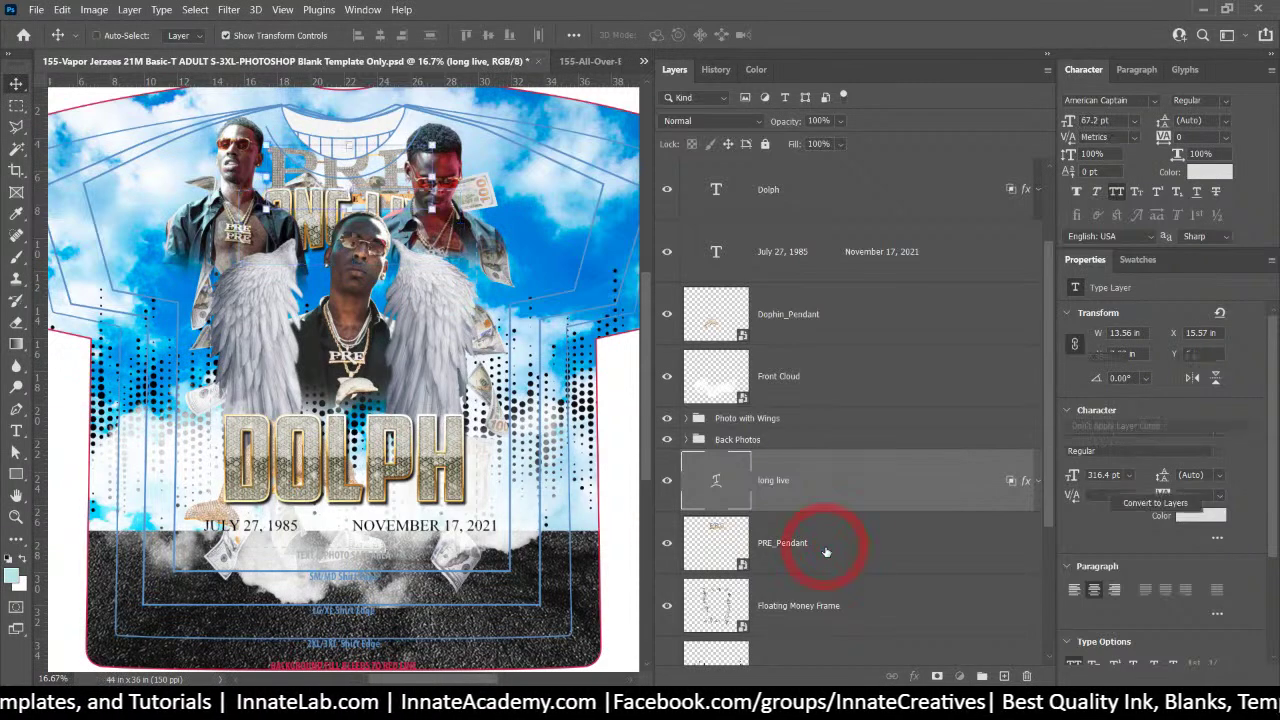
pyautogui.click(803, 489)
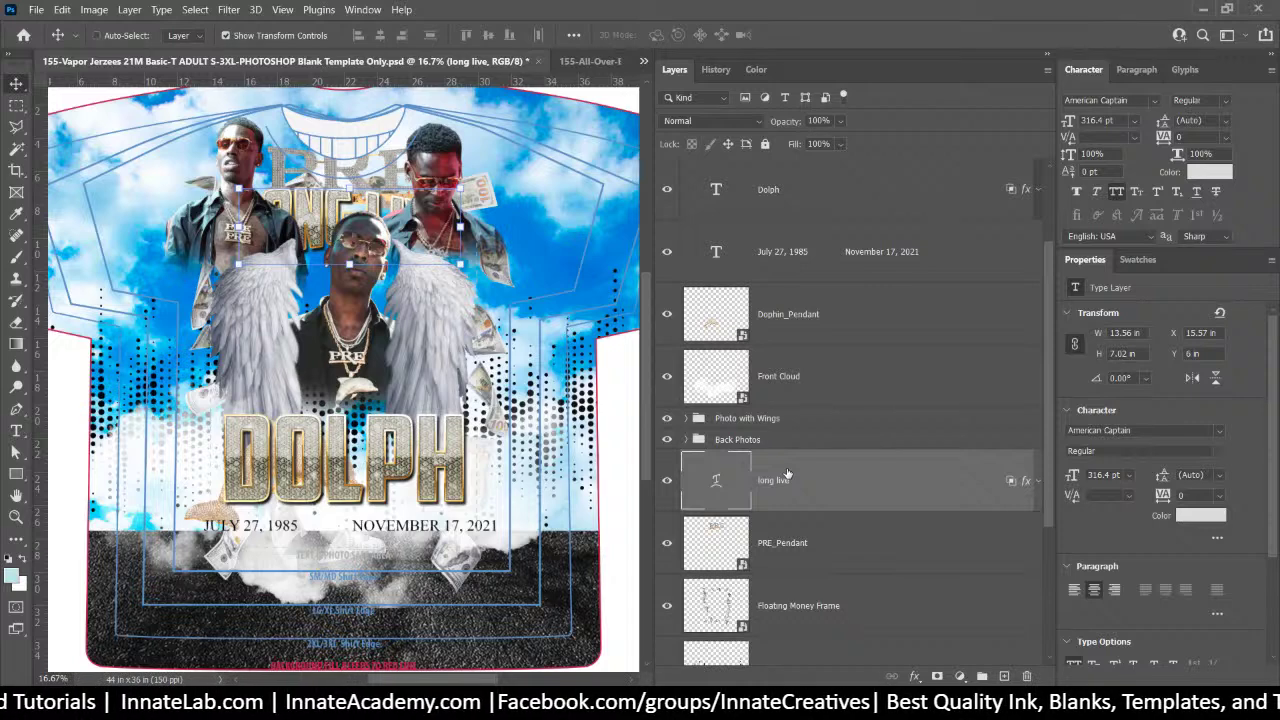
pyautogui.moveTo(788, 474); pyautogui.dragTo(774, 432)
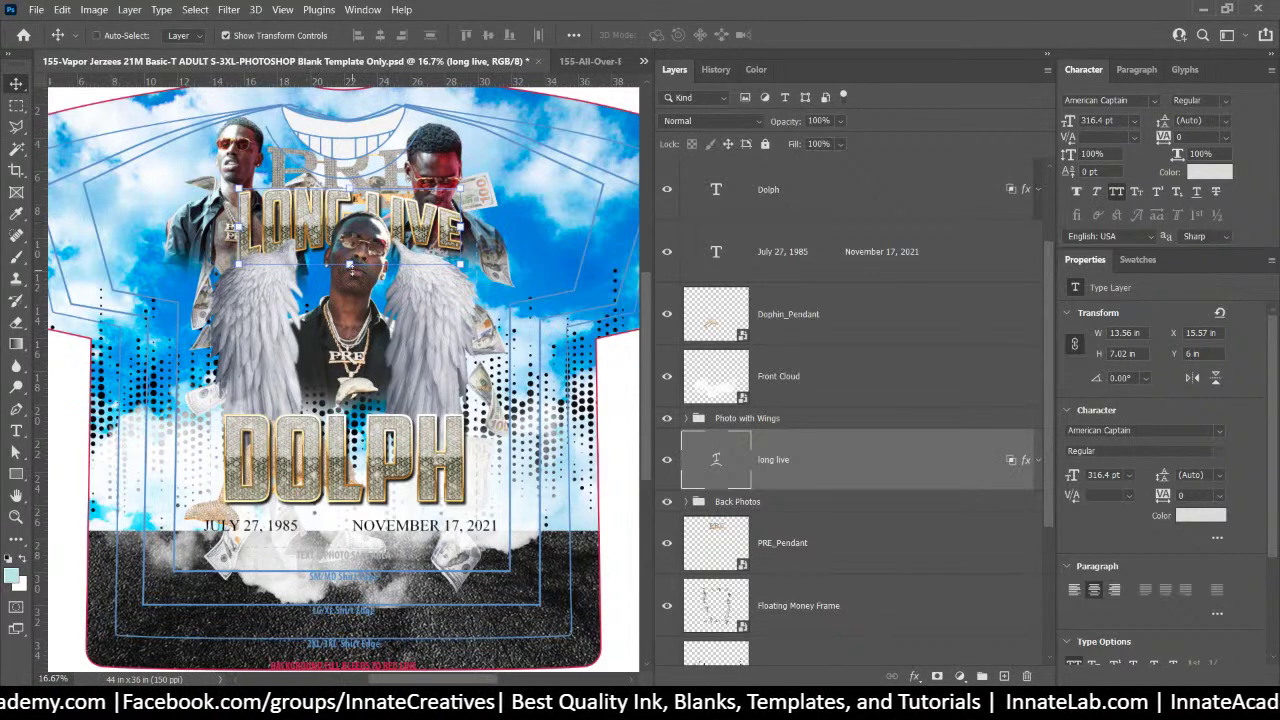
# Enlarge the arched long live text to about 120% width and 125% height
pyautogui.moveTo(350, 265); pyautogui.dragTo(348, 318)
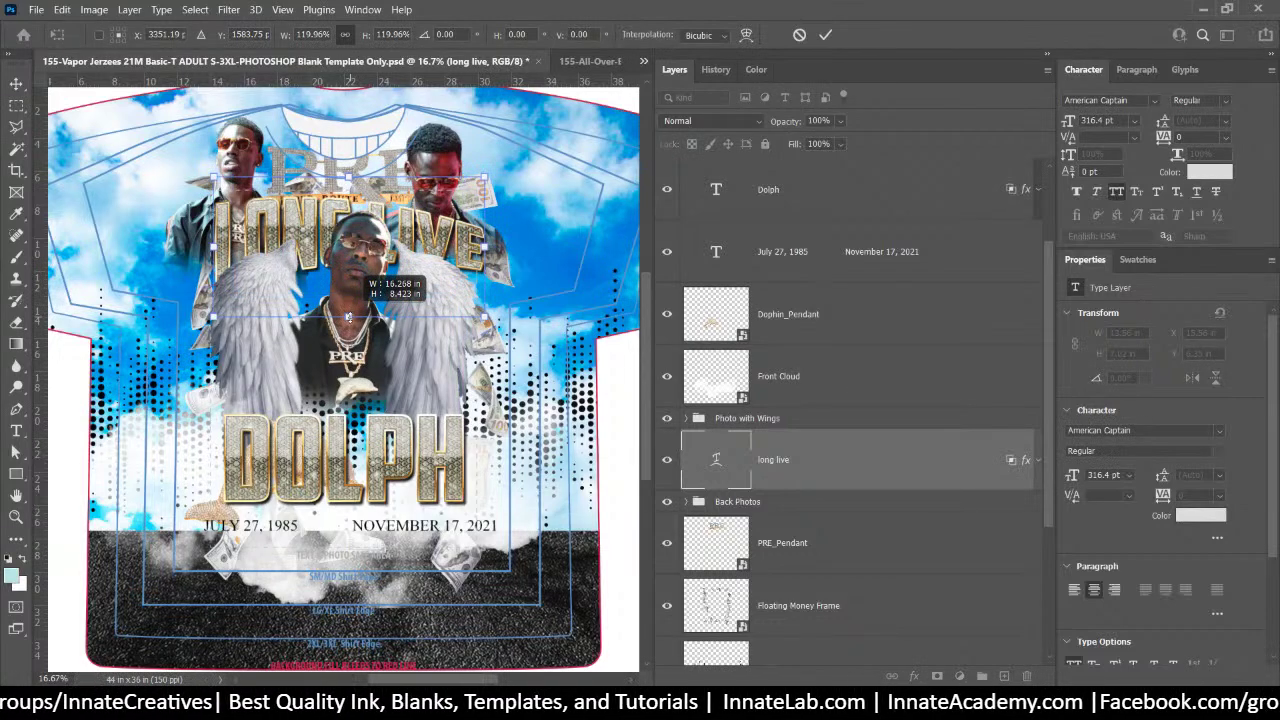
pyautogui.press('capslock')
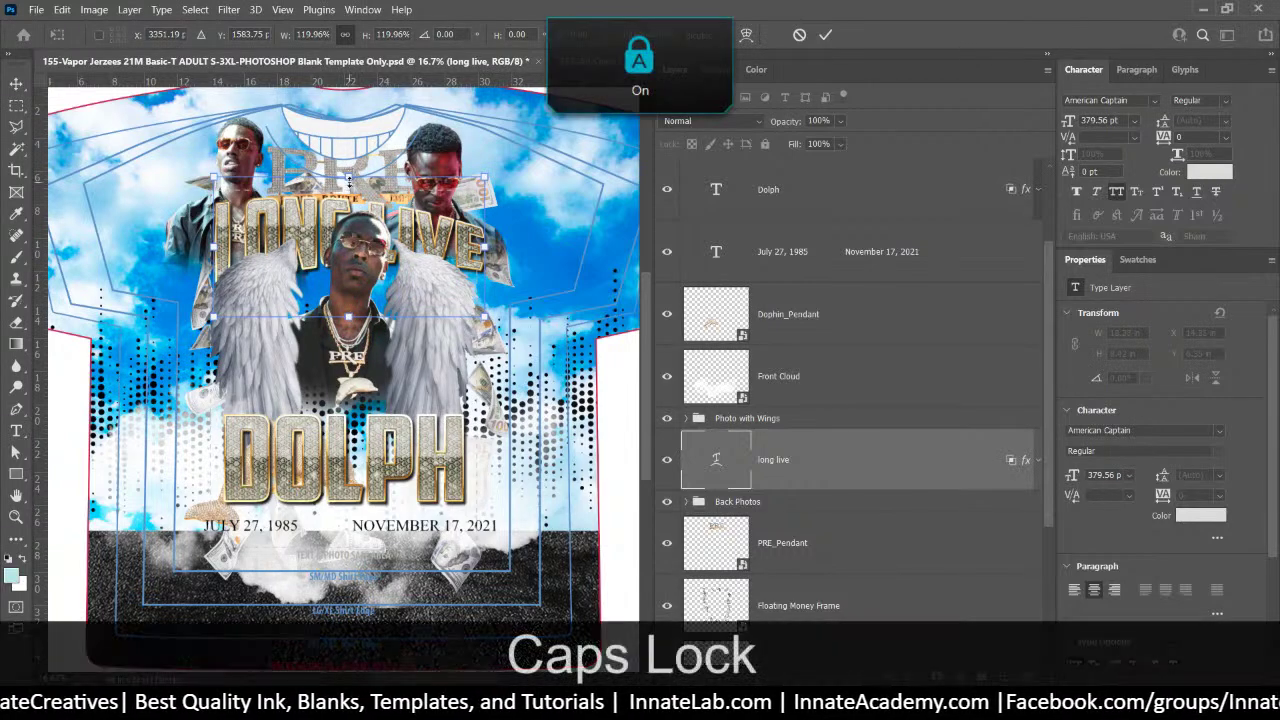
pyautogui.moveTo(350, 162); pyautogui.dragTo(349, 157)
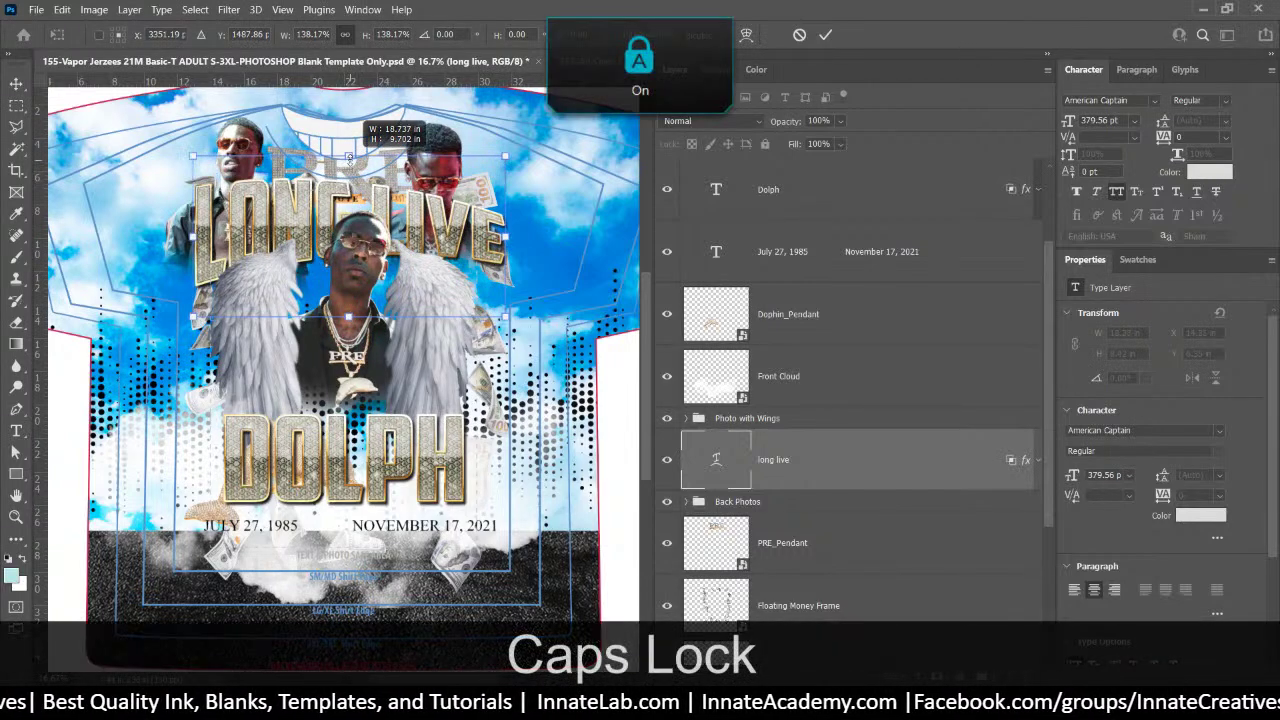
pyautogui.press('shift')
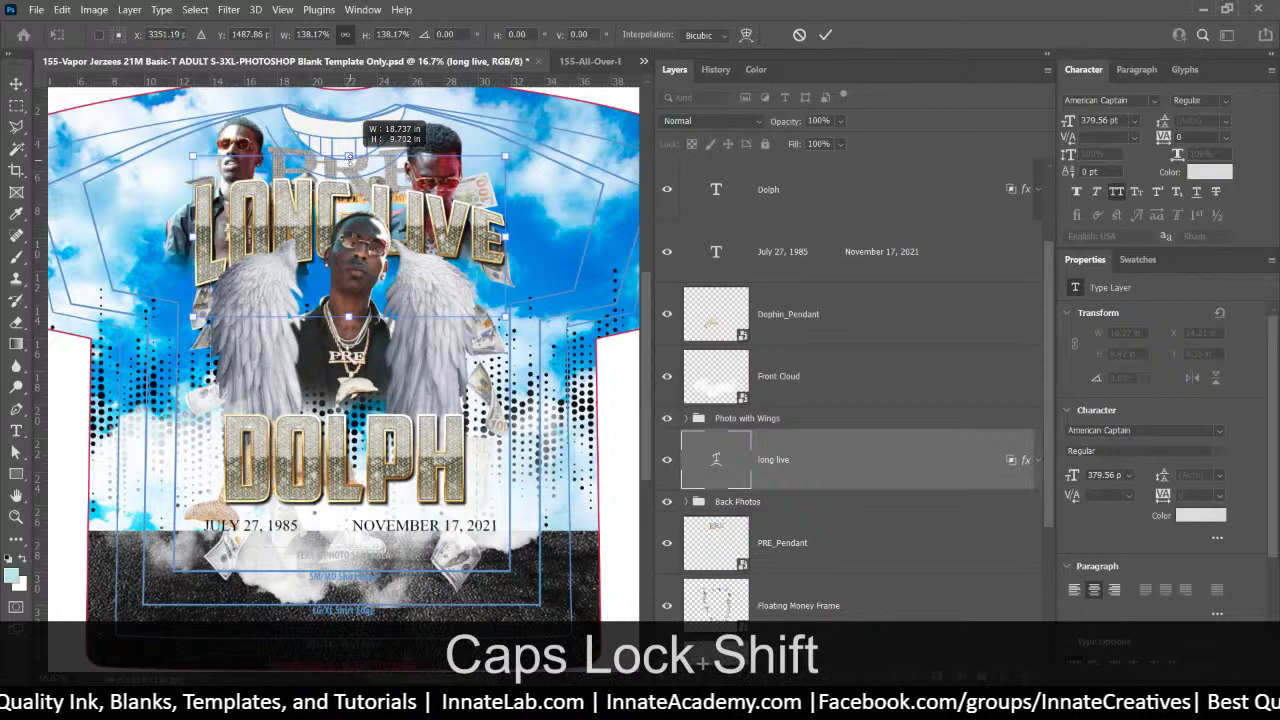
pyautogui.moveTo(348, 157); pyautogui.dragTo(347, 167)
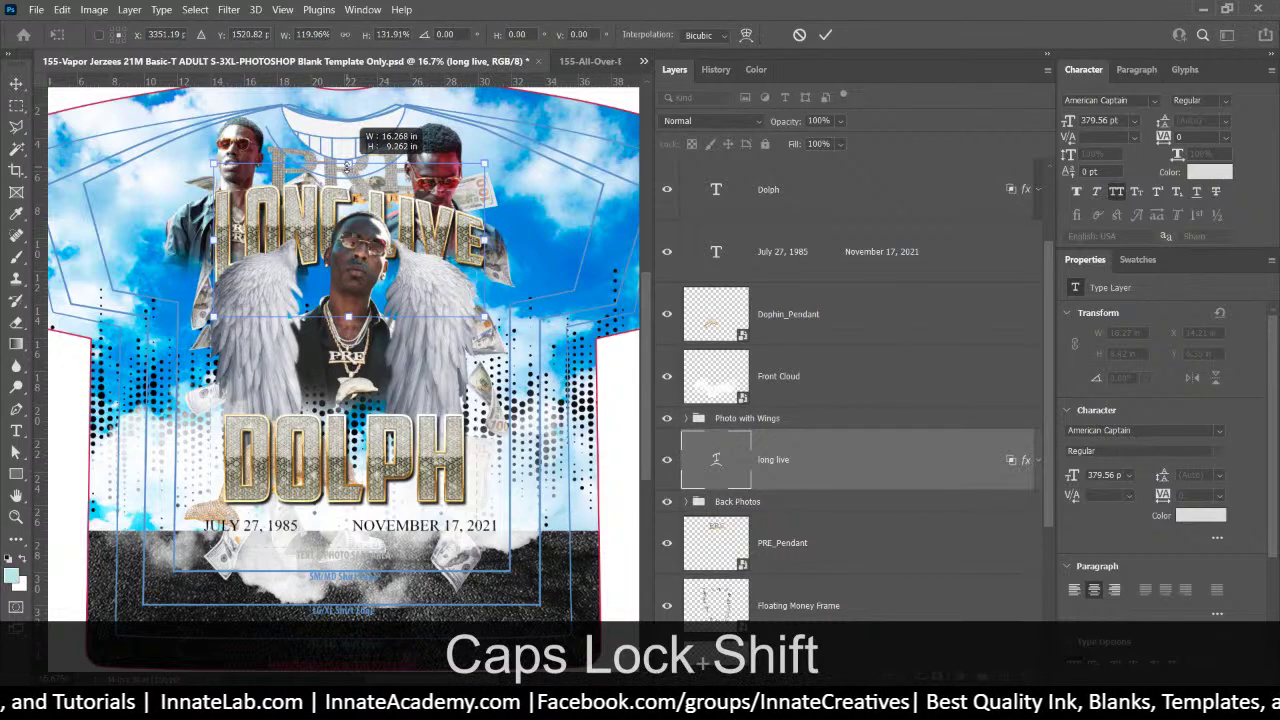
pyautogui.moveTo(347, 168); pyautogui.dragTo(347, 173)
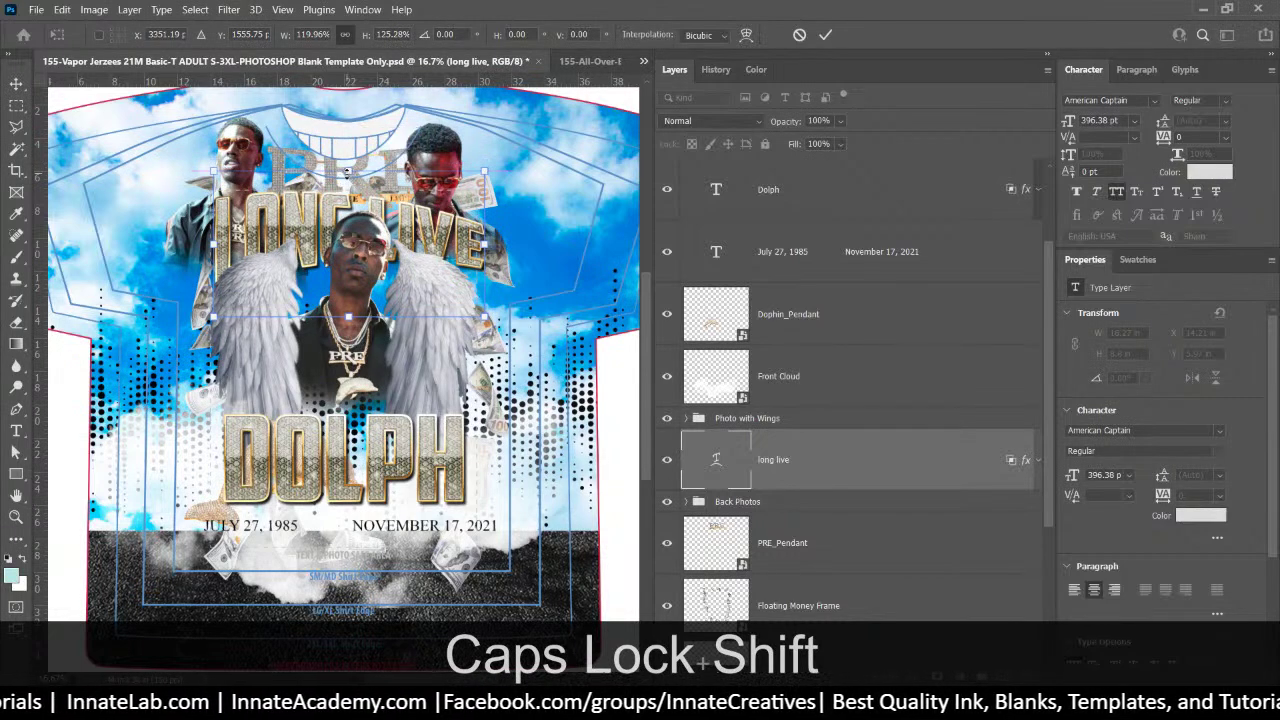
pyautogui.press('Return')
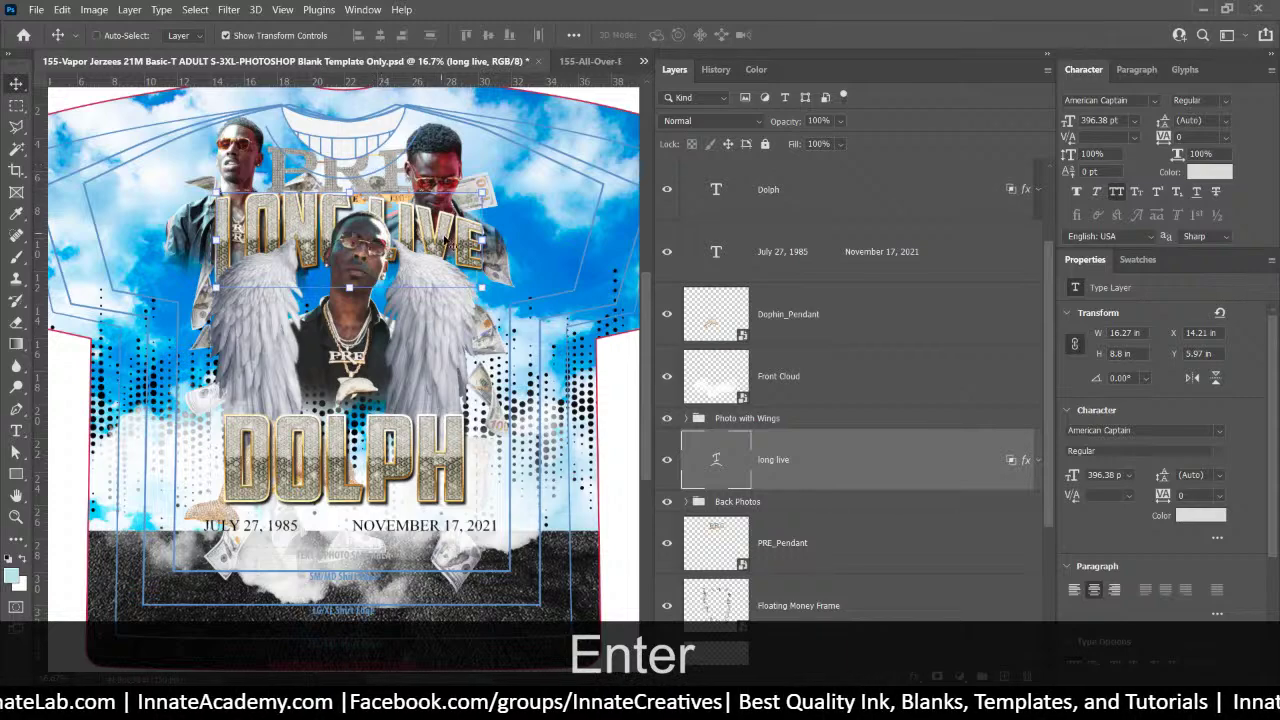
# Move the arched long live text down slightly to about Y 6.57 in
pyautogui.moveTo(447, 243); pyautogui.dragTo(447, 255)
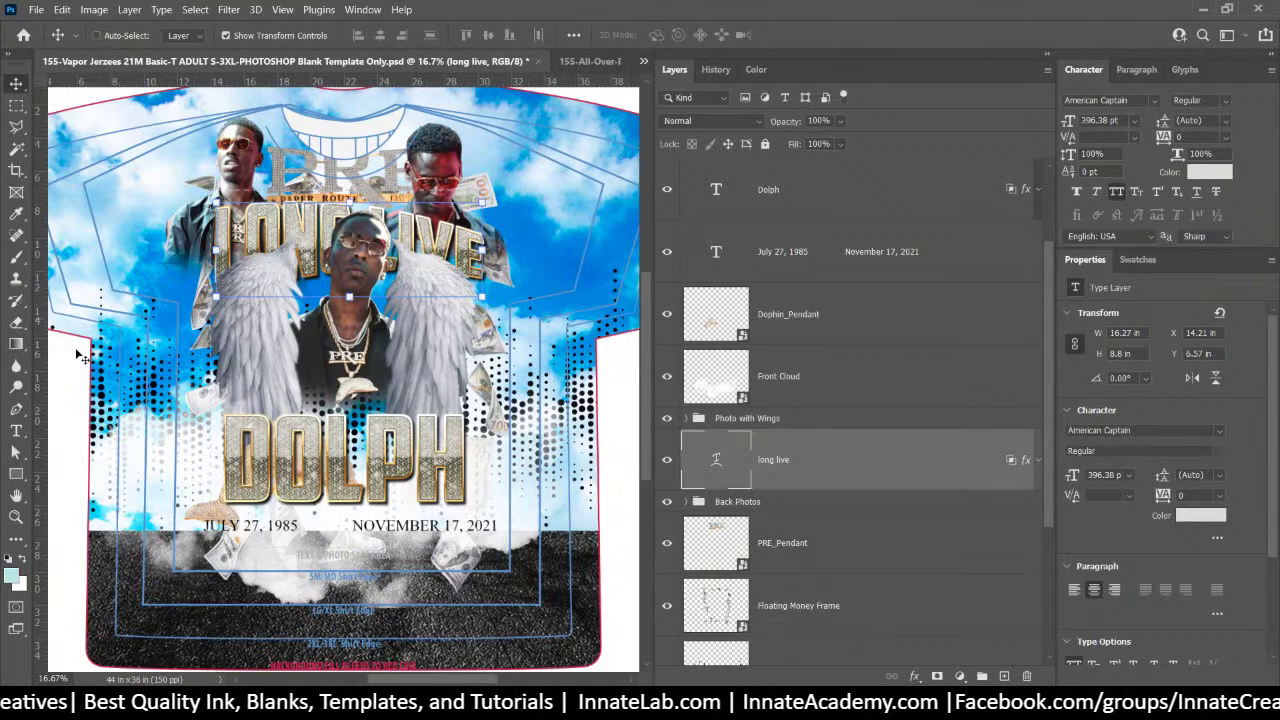
# Toggle the visibility of the Cloud_Background and Road Background layers to examine how the two backgrounds overlap
pyautogui.scroll(-5, 817, 511)
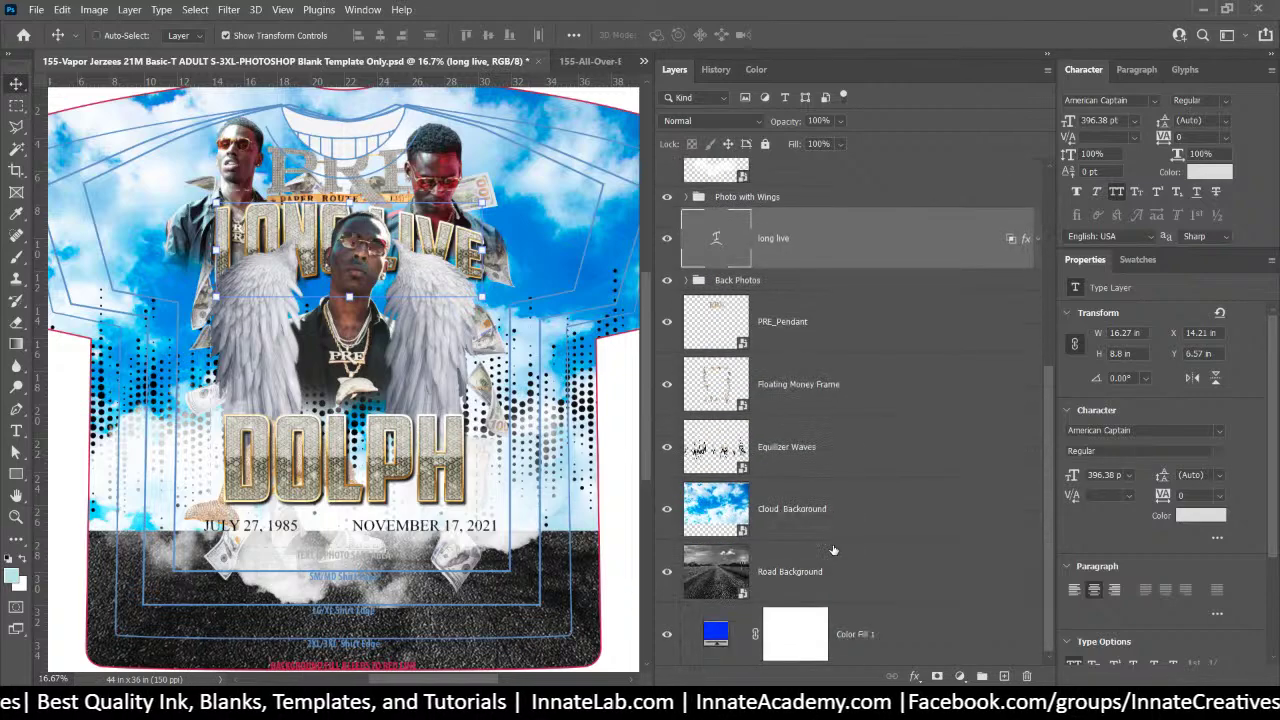
pyautogui.click(666, 512)
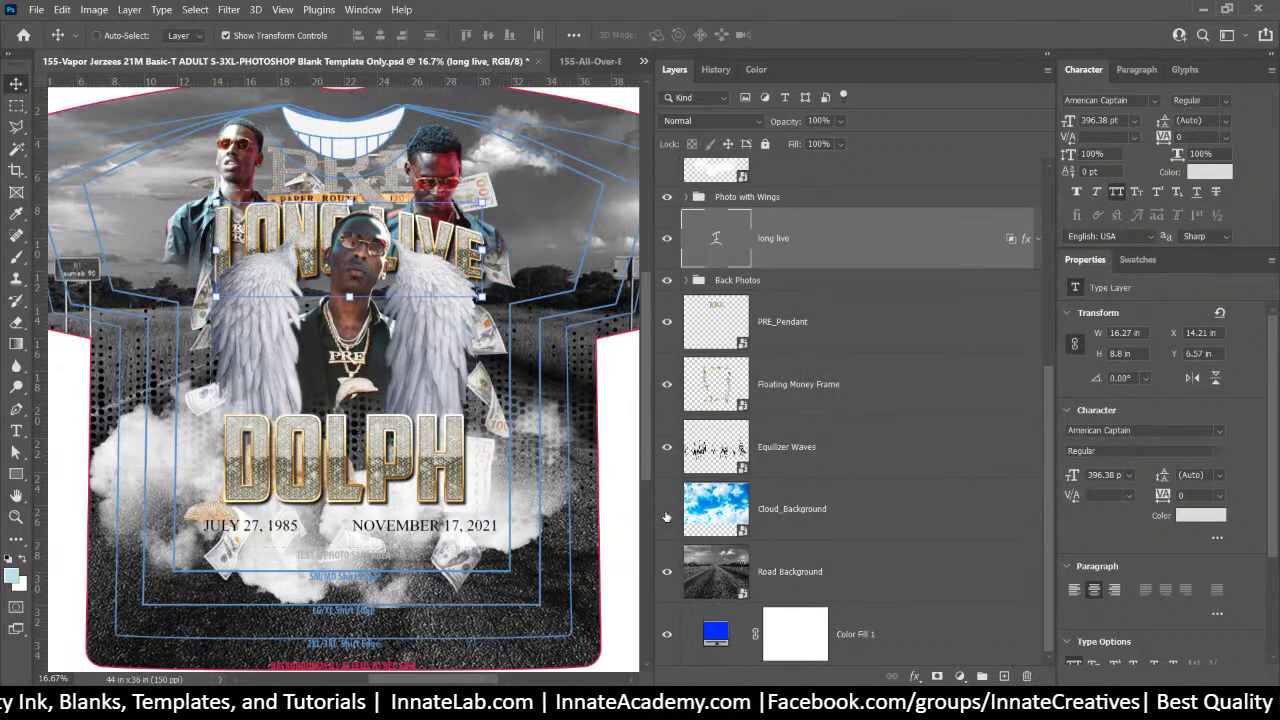
pyautogui.click(666, 570)
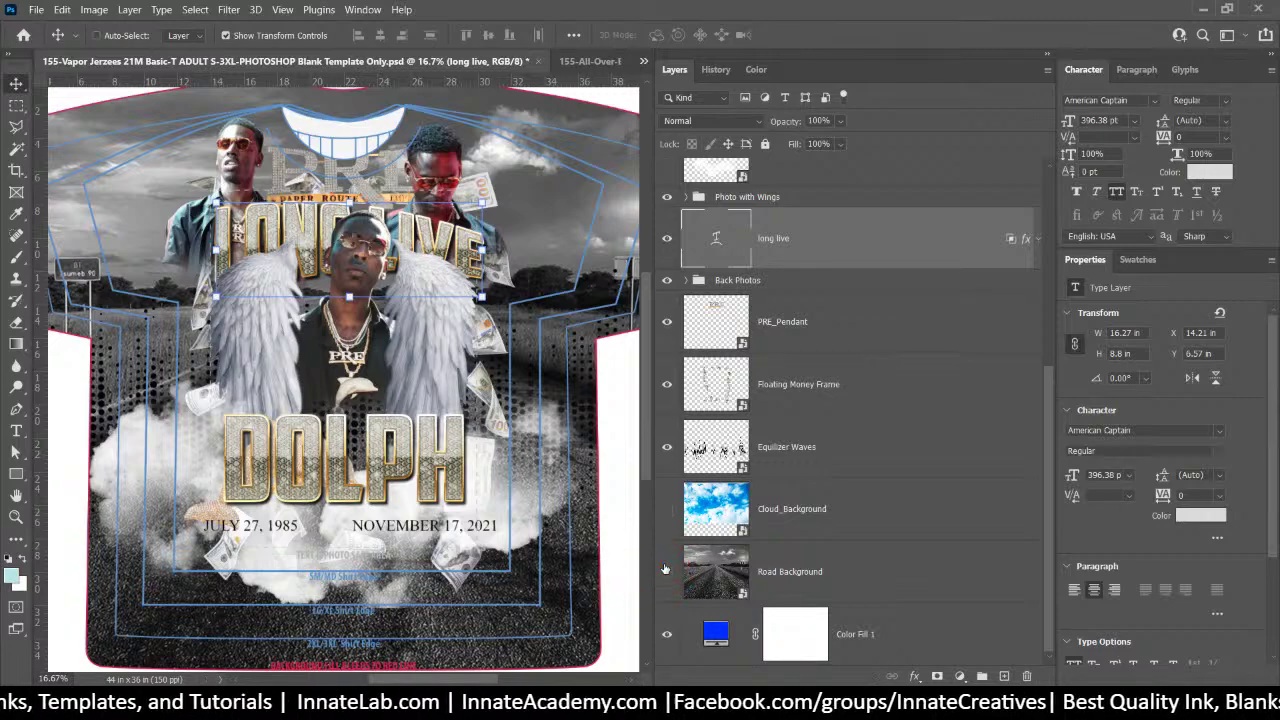
pyautogui.click(666, 570)
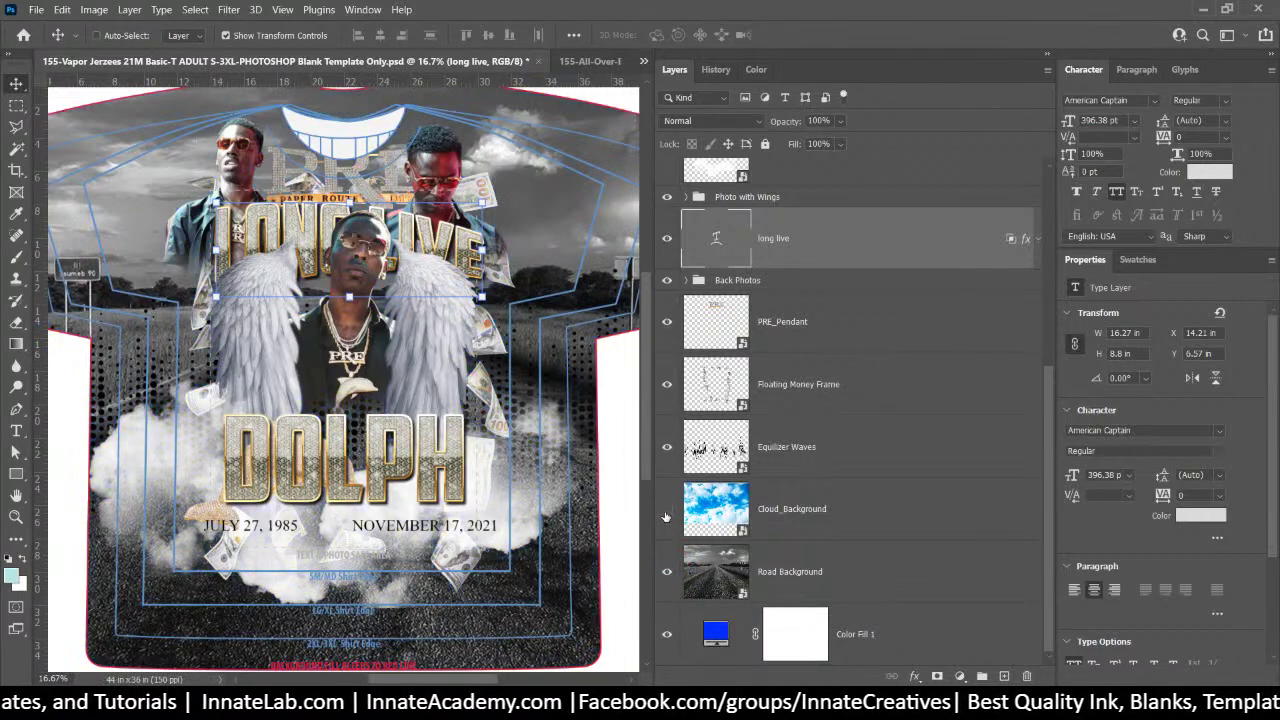
pyautogui.click(666, 509)
# Move the Cloud_Background layer up to the canvas's upper edge, at about X -0.96 in and Y 0 in
pyautogui.click(712, 527)
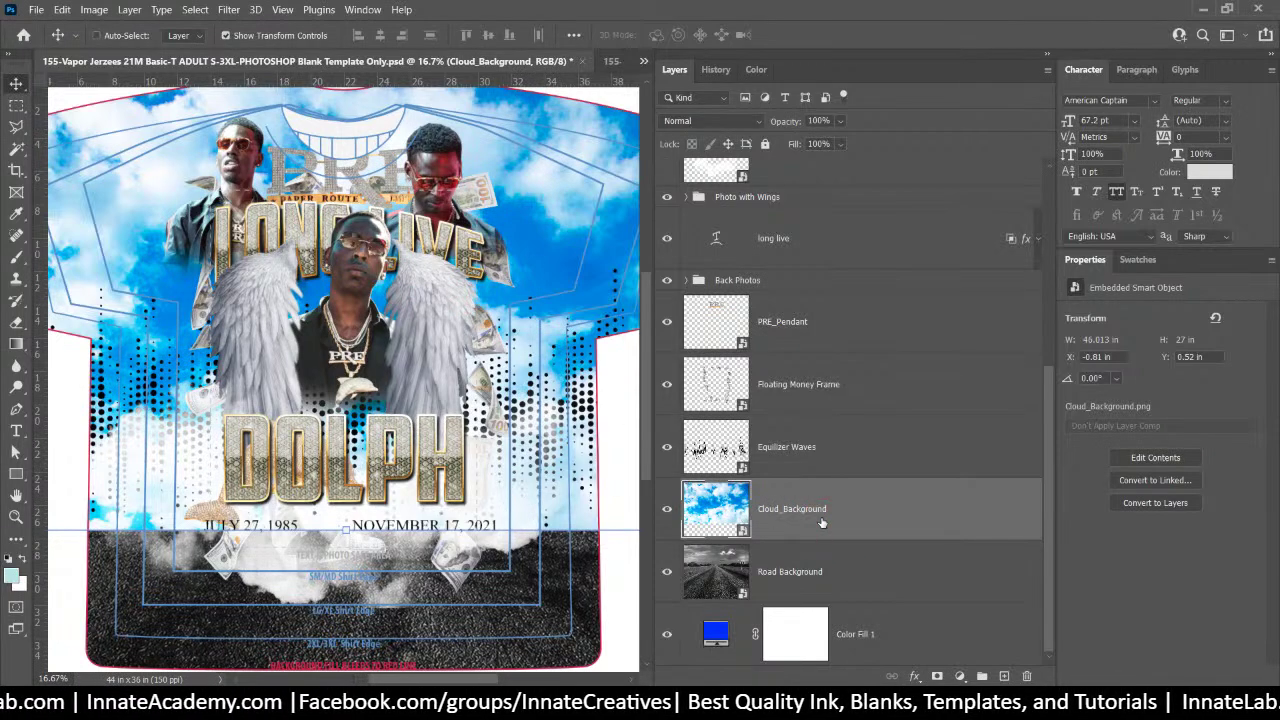
pyautogui.hotkey('ctrl', '-')
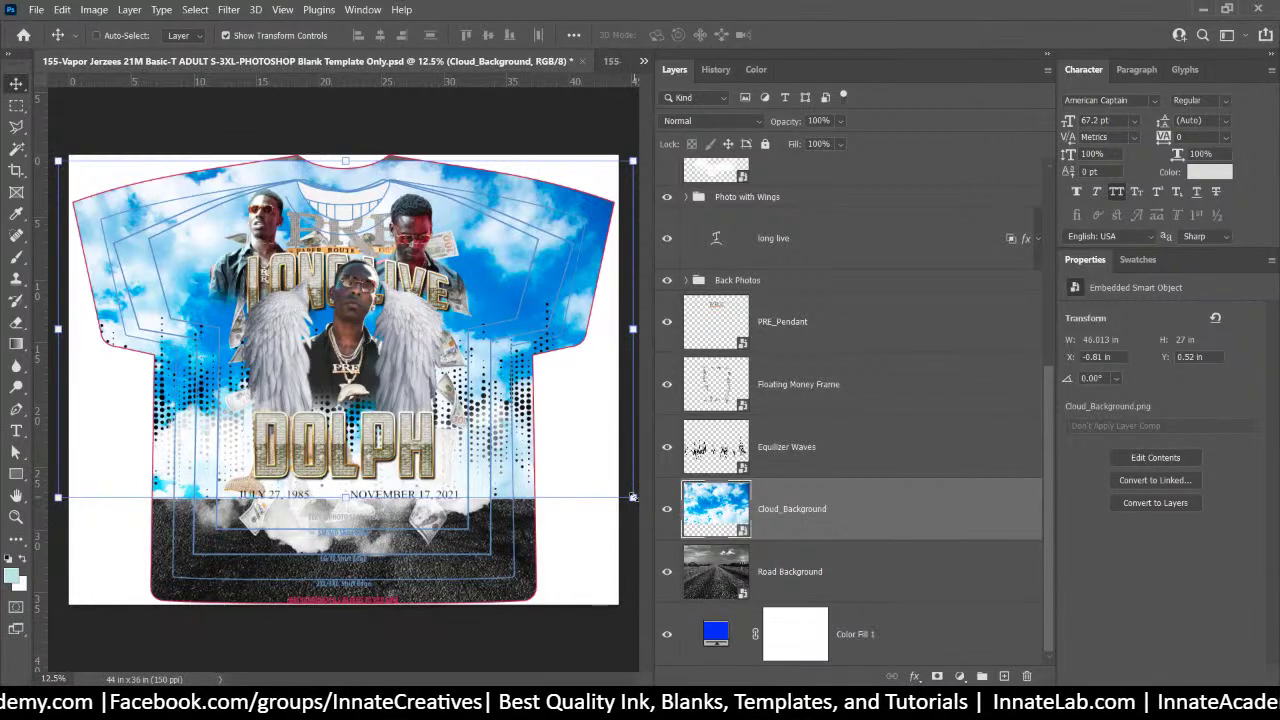
pyautogui.moveTo(527, 399); pyautogui.dragTo(530, 409)
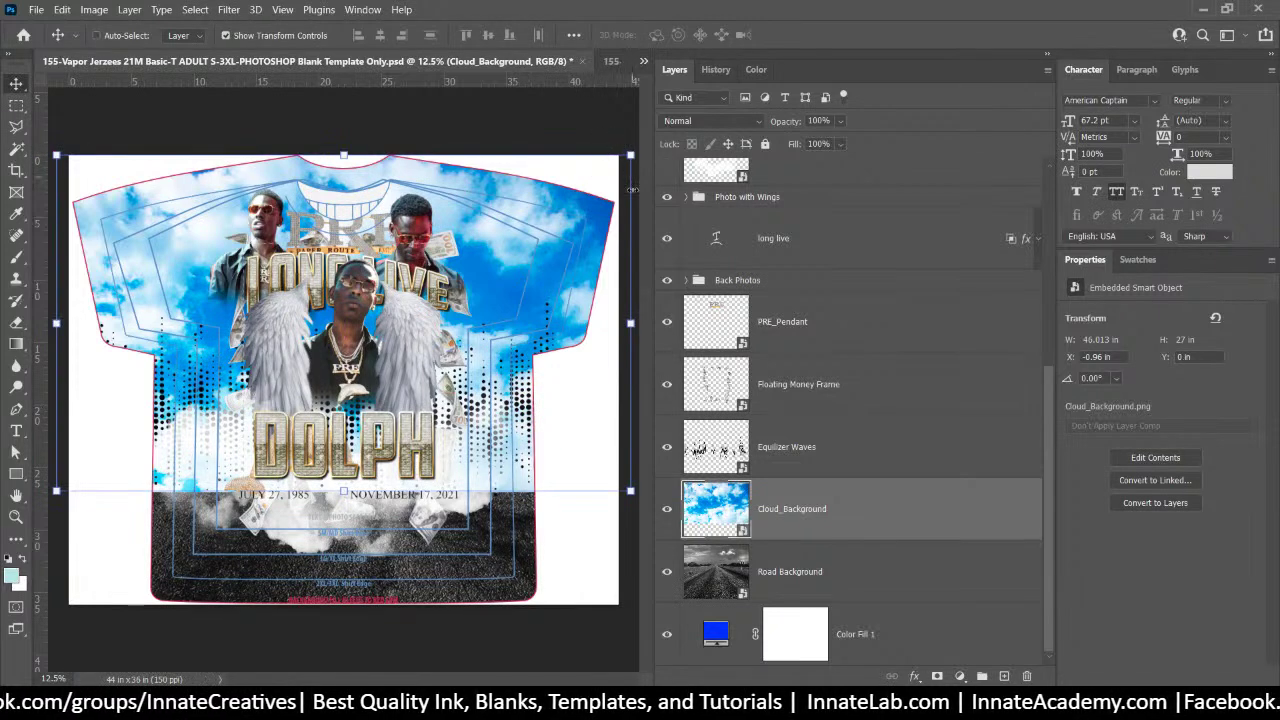
pyautogui.press('Return')
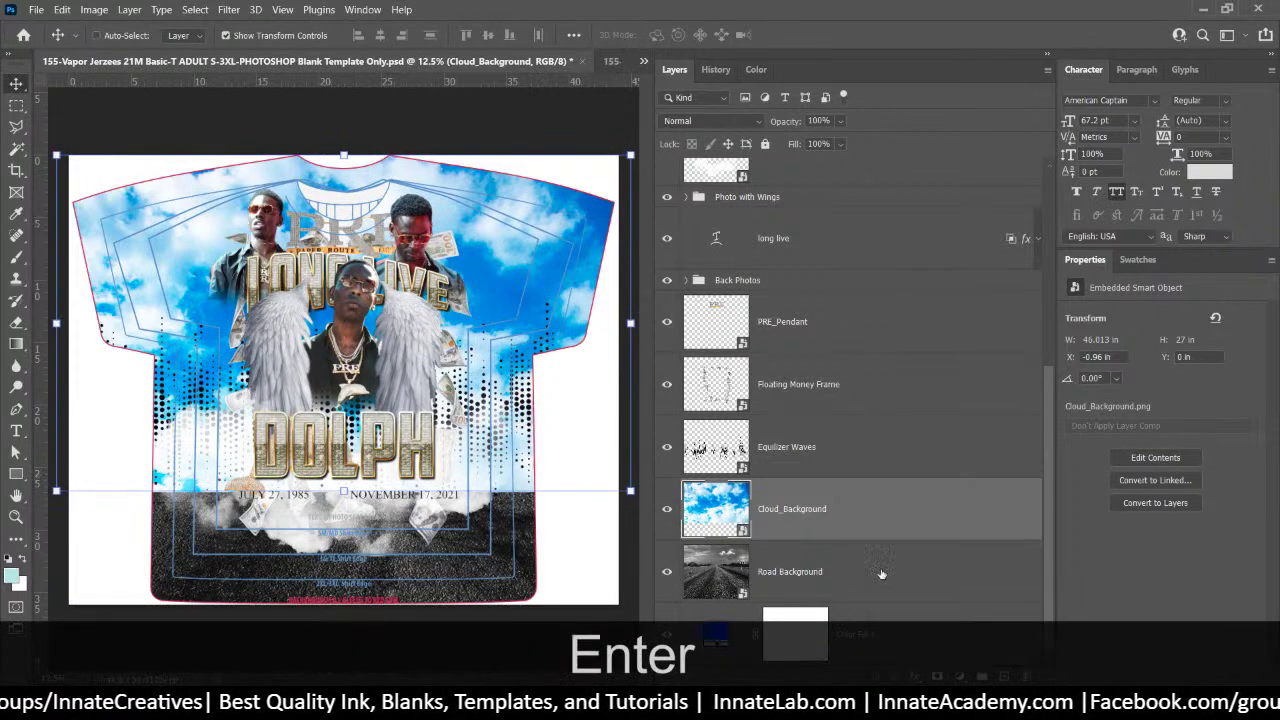
# Add a layer mask to Cloud_Background and fade out its lower part with a vertical black-to-transparent linear gradient
pyautogui.click(852, 508)
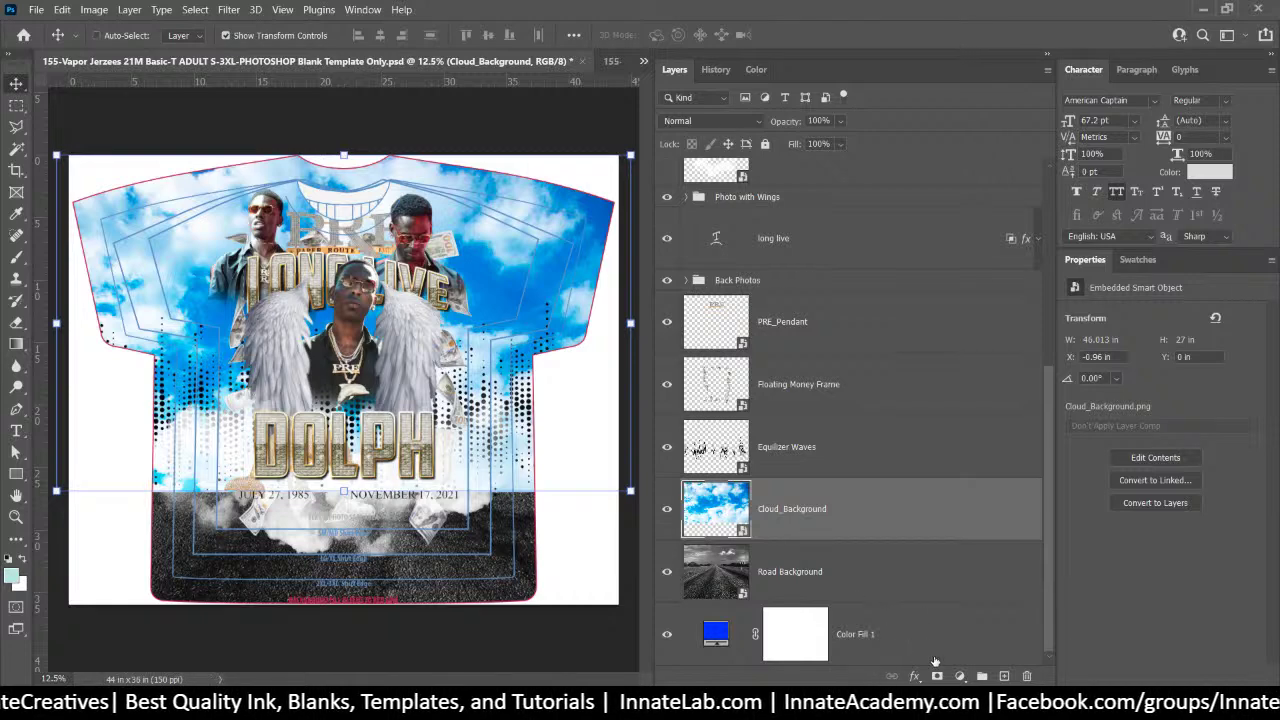
pyautogui.click(936, 677)
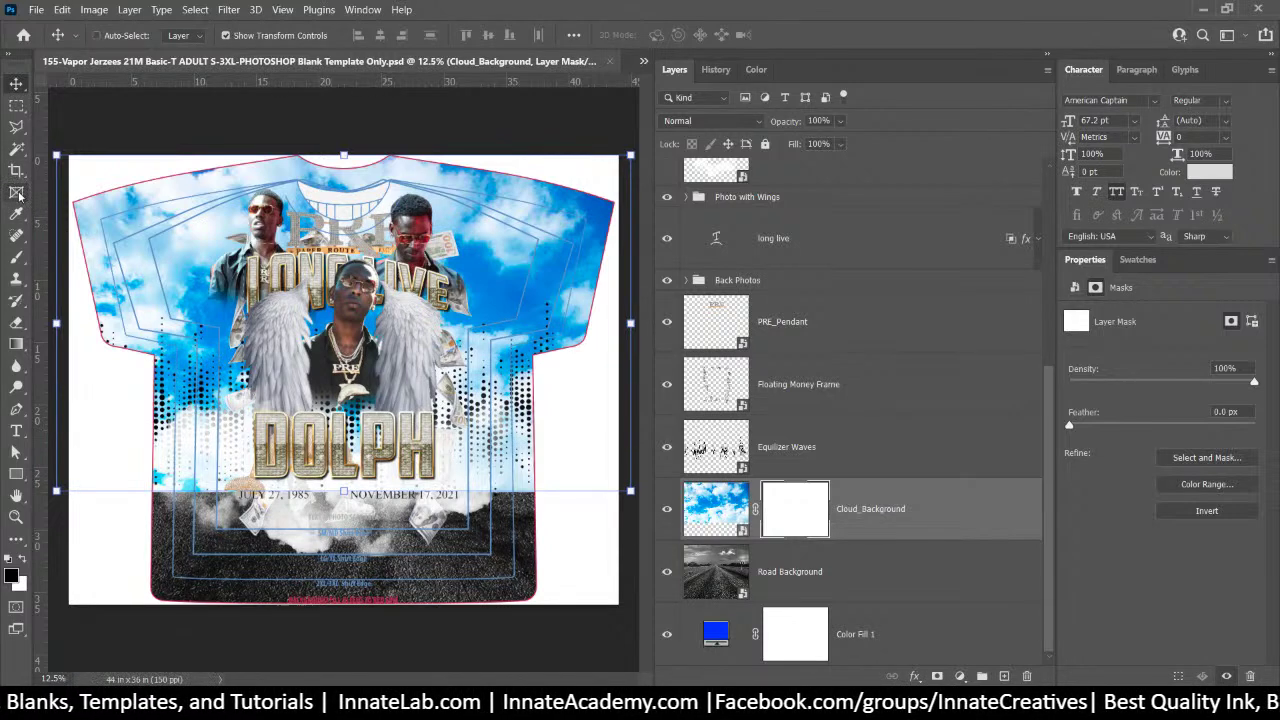
pyautogui.click(17, 345)
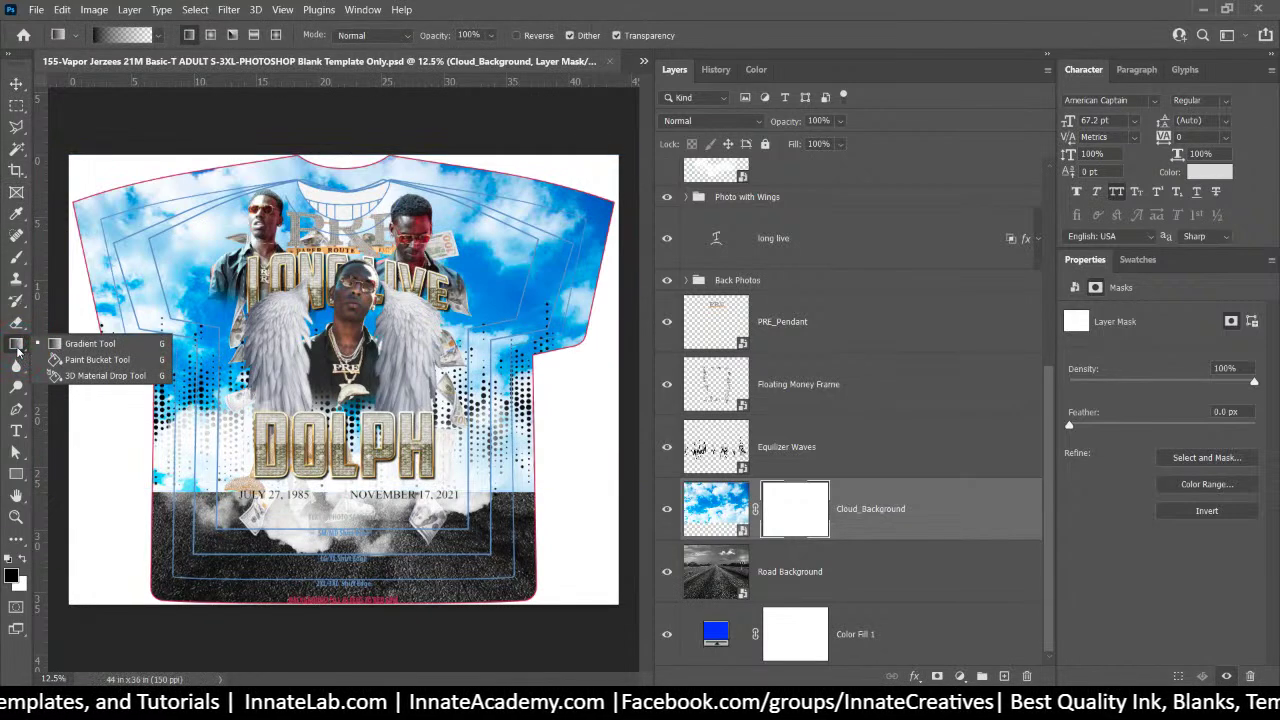
pyautogui.click(70, 344)
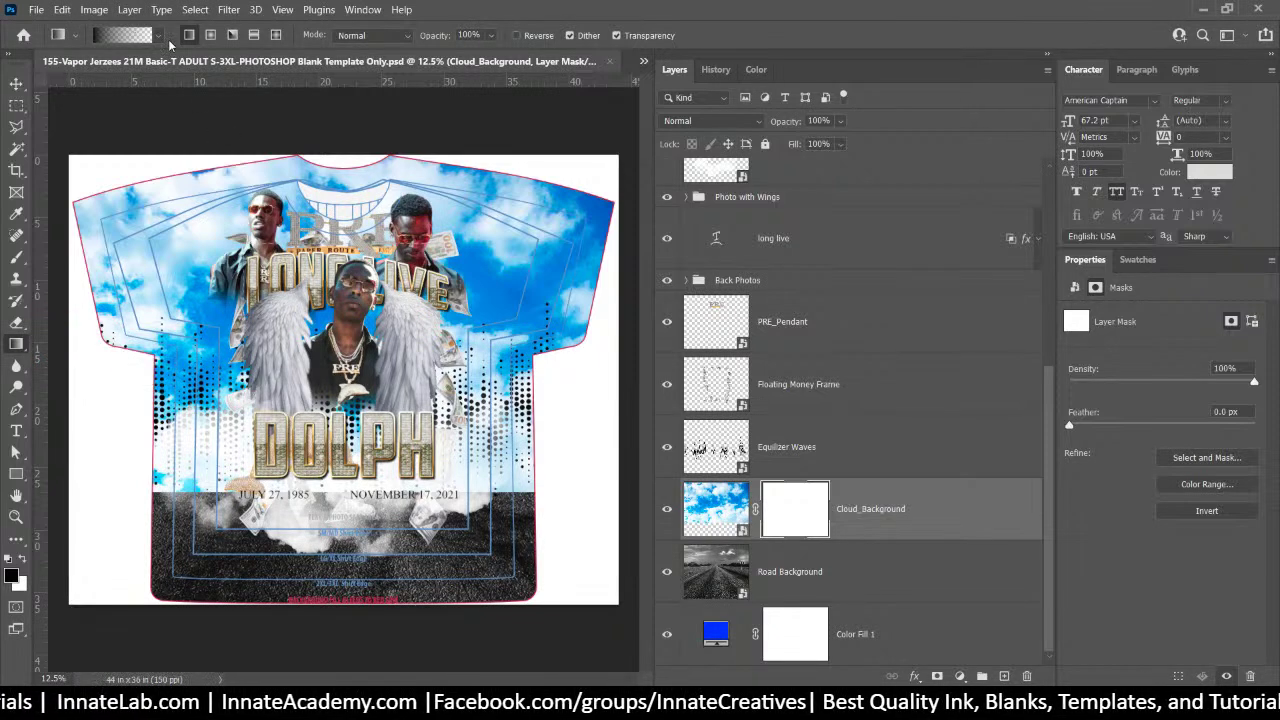
pyautogui.click(158, 36)
pyautogui.moveTo(194, 134); pyautogui.dragTo(194, 66)
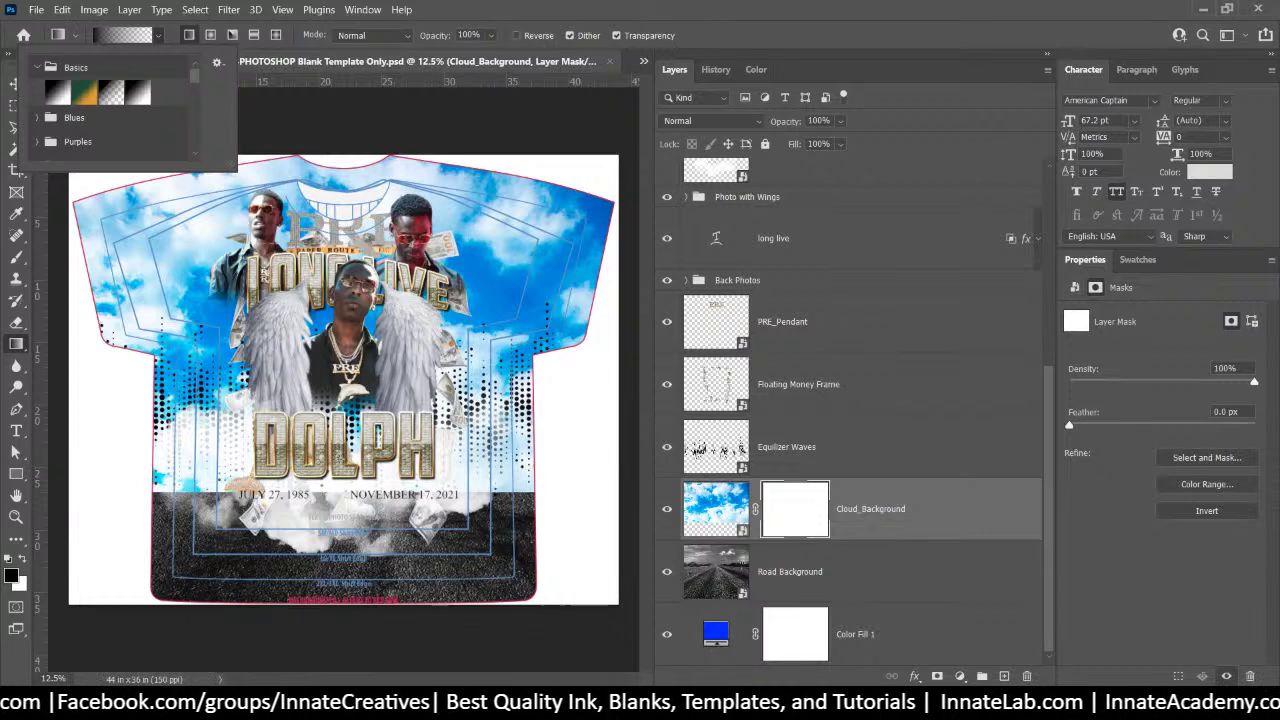
pyautogui.doubleClick(138, 92)
pyautogui.press('shift')
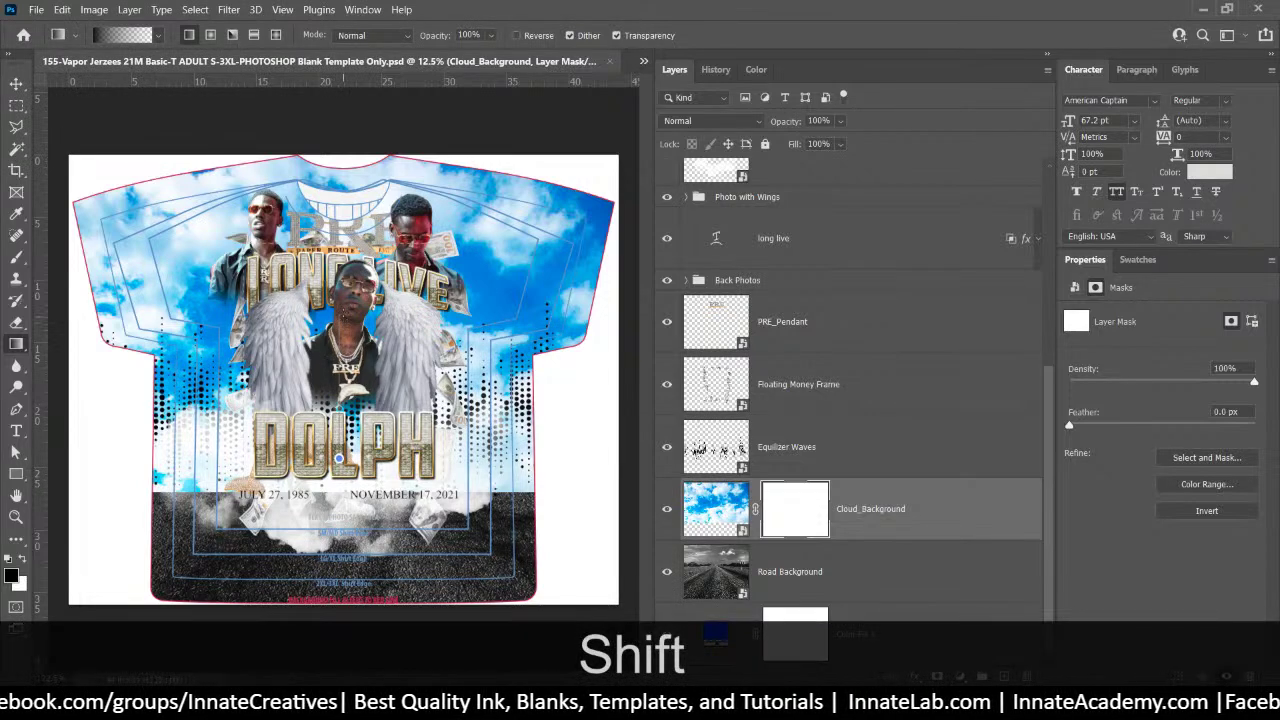
pyautogui.moveTo(343, 312); pyautogui.dragTo(343, 311)
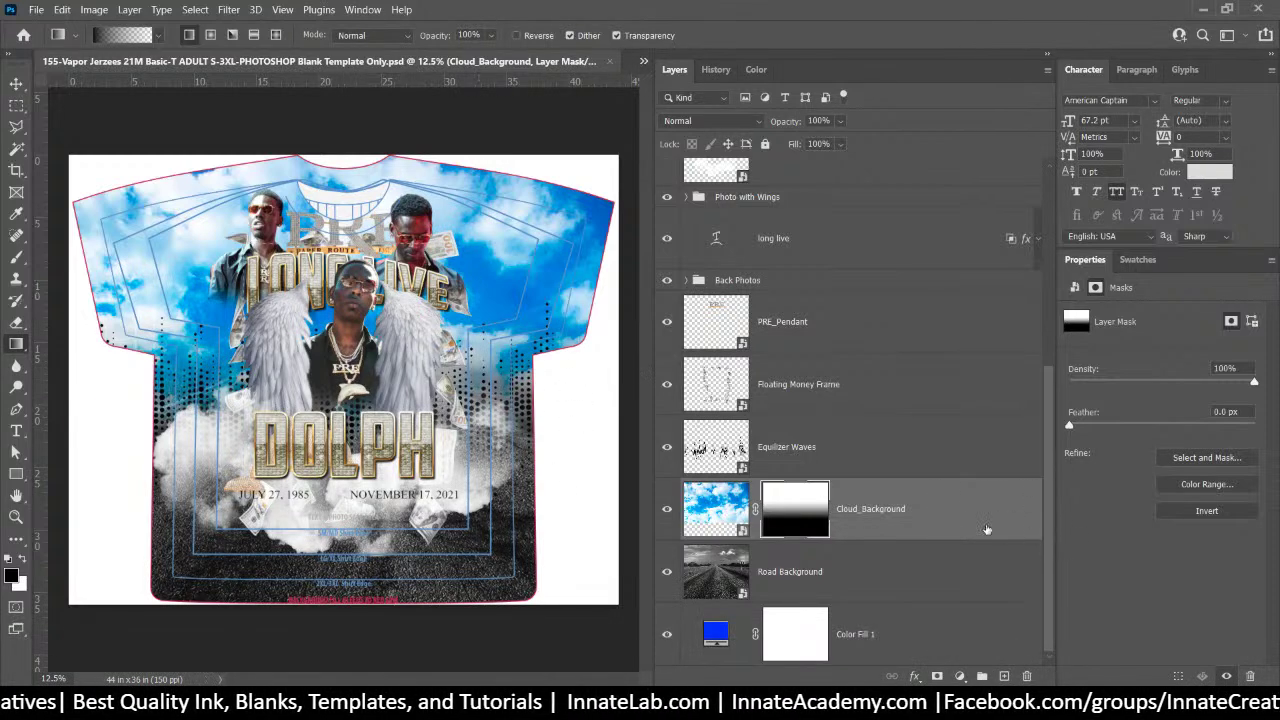
pyautogui.click(954, 520)
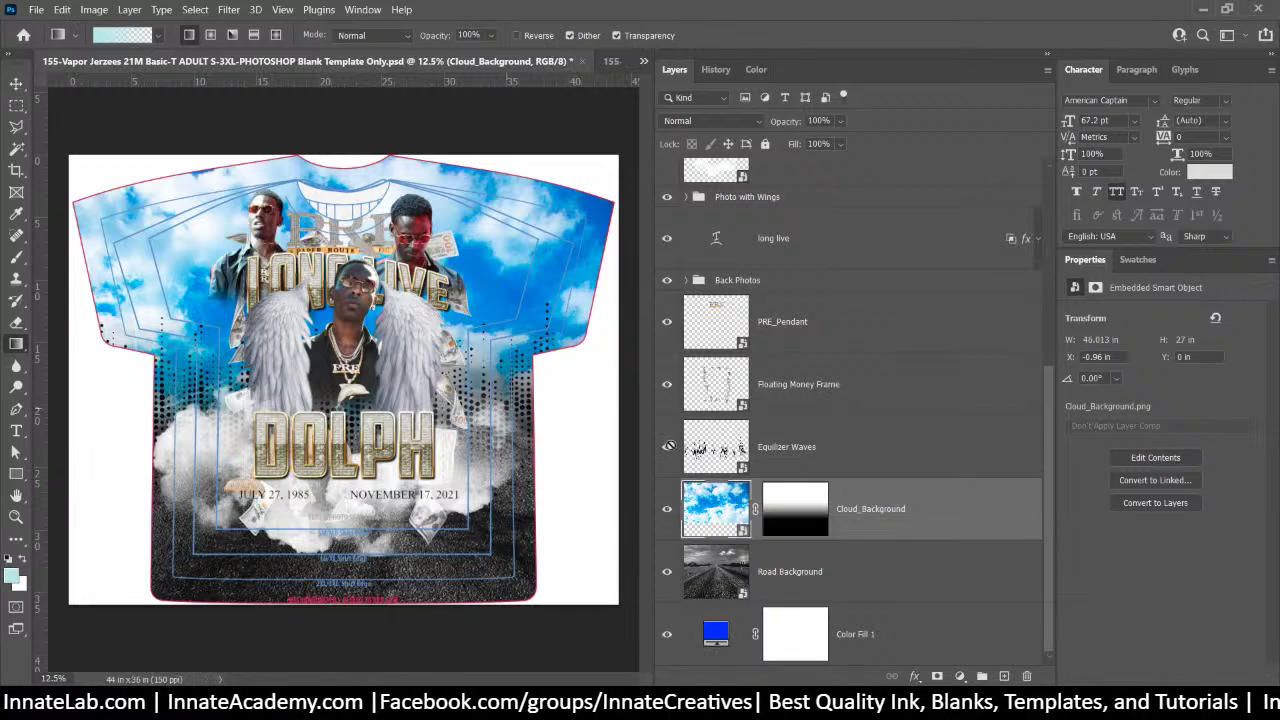
# Apply the layer style from the Bling_Diamond_Gold_Silver set to the Equilizer Waves layer
pyautogui.click(802, 464)
pyautogui.moveTo(807, 465); pyautogui.dragTo(674, 392)
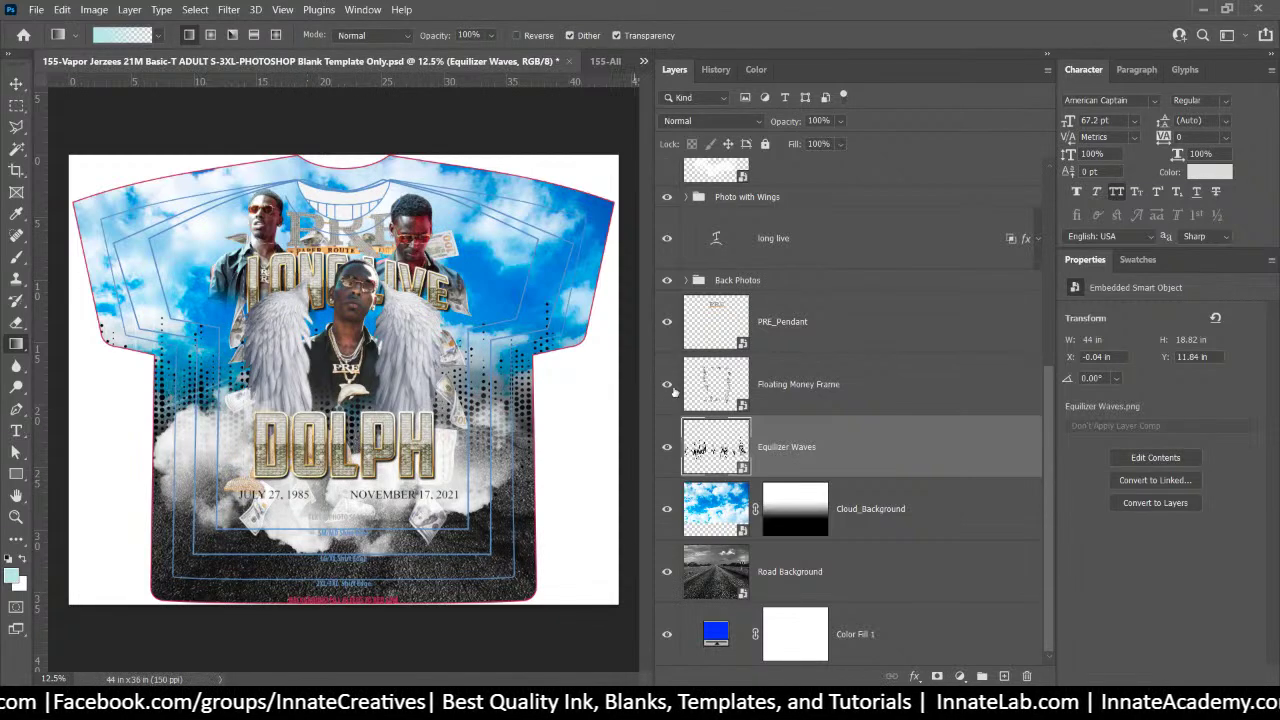
pyautogui.click(918, 677)
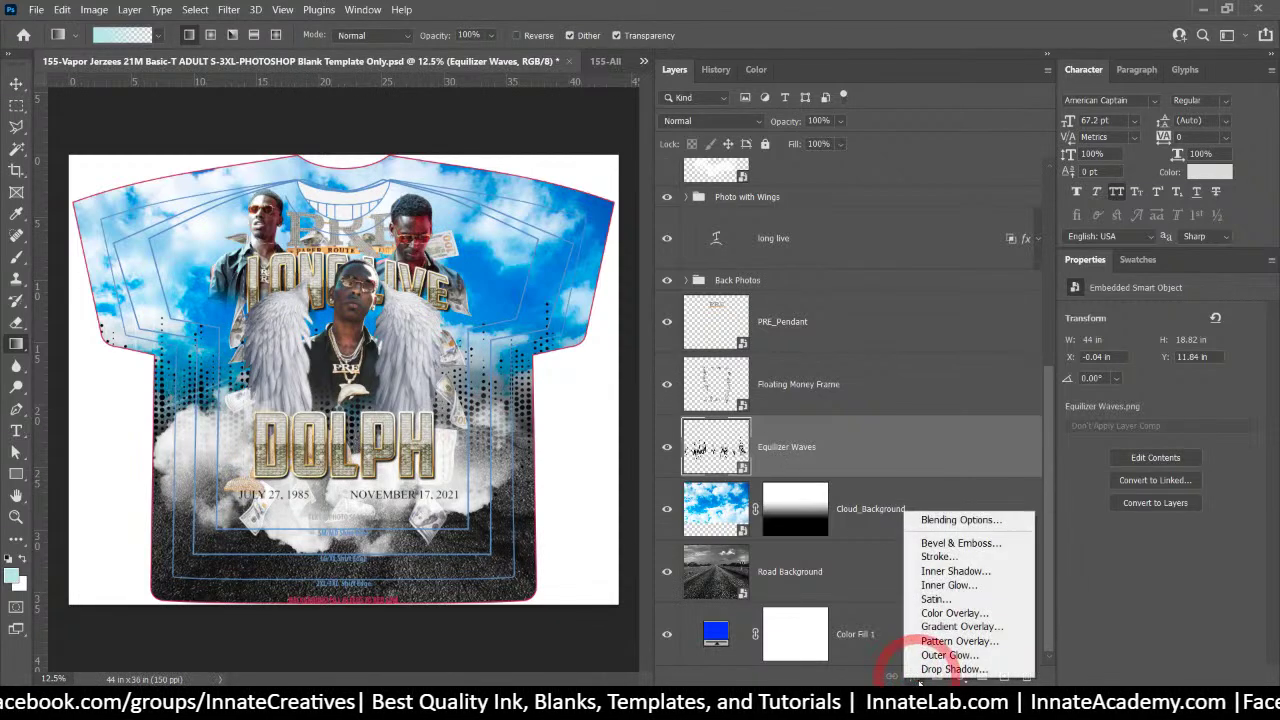
pyautogui.click(935, 522)
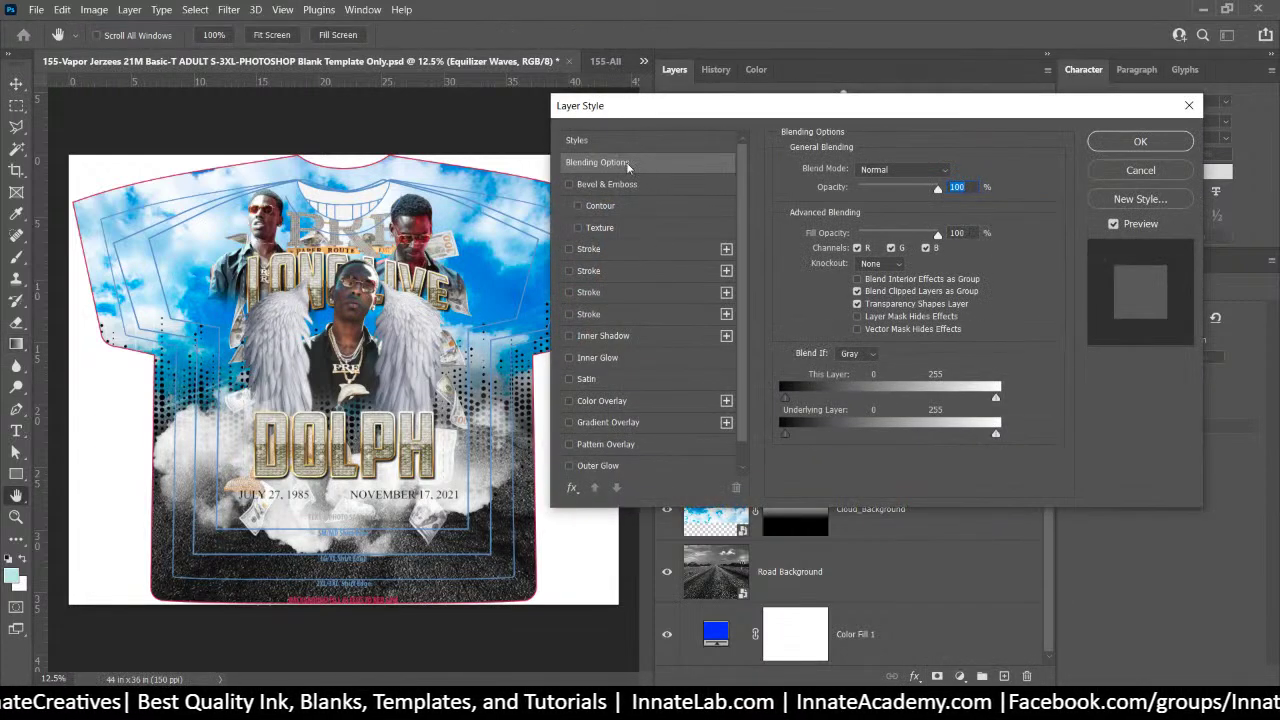
pyautogui.click(577, 141)
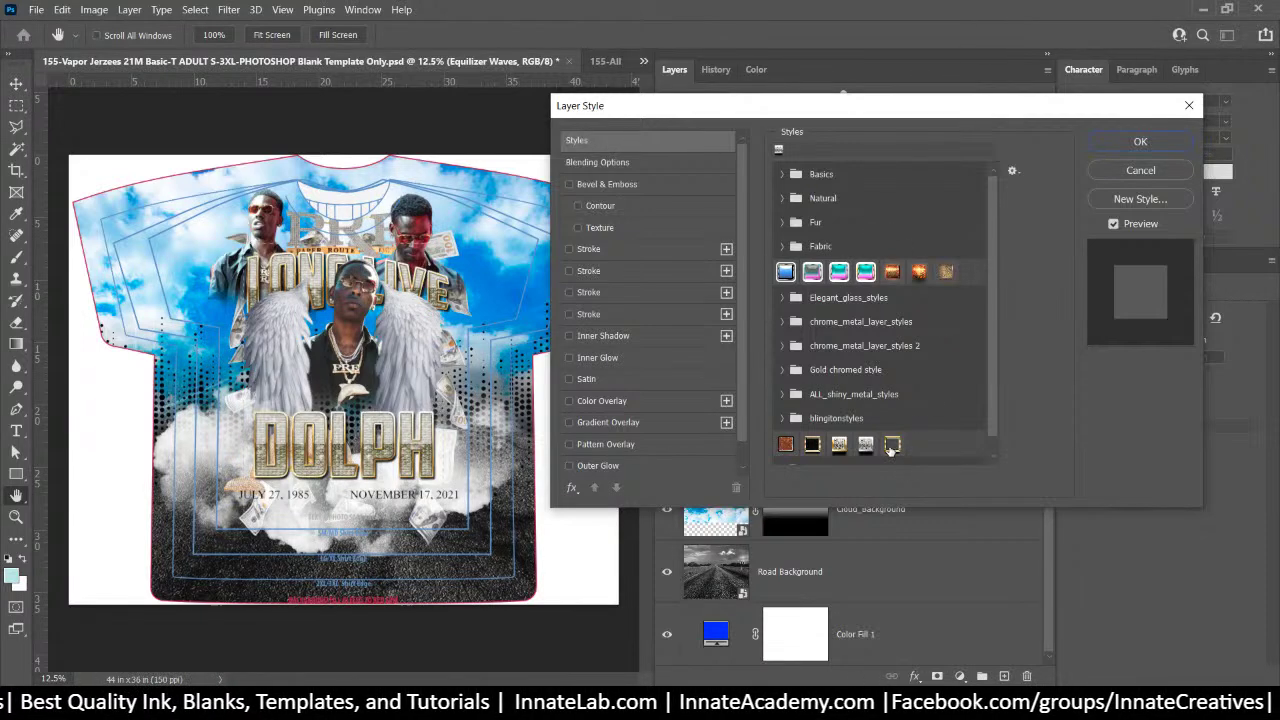
pyautogui.scroll(-1, 891, 449)
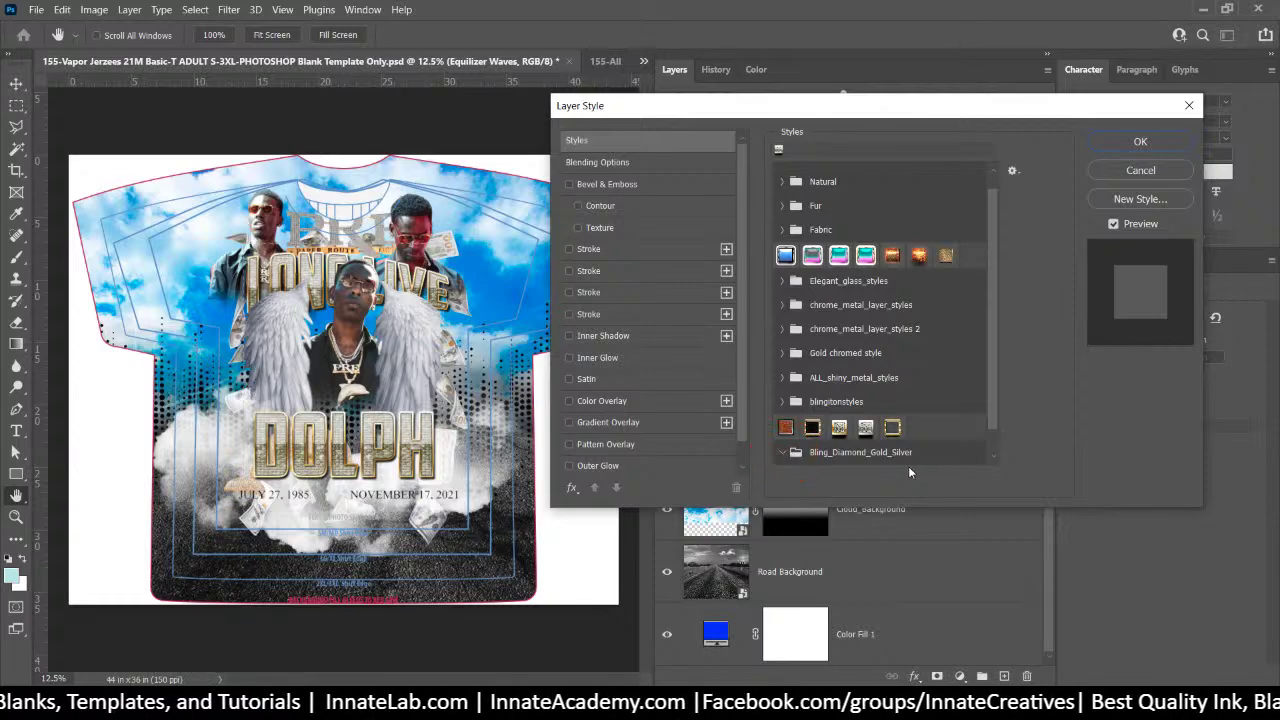
pyautogui.click(878, 452)
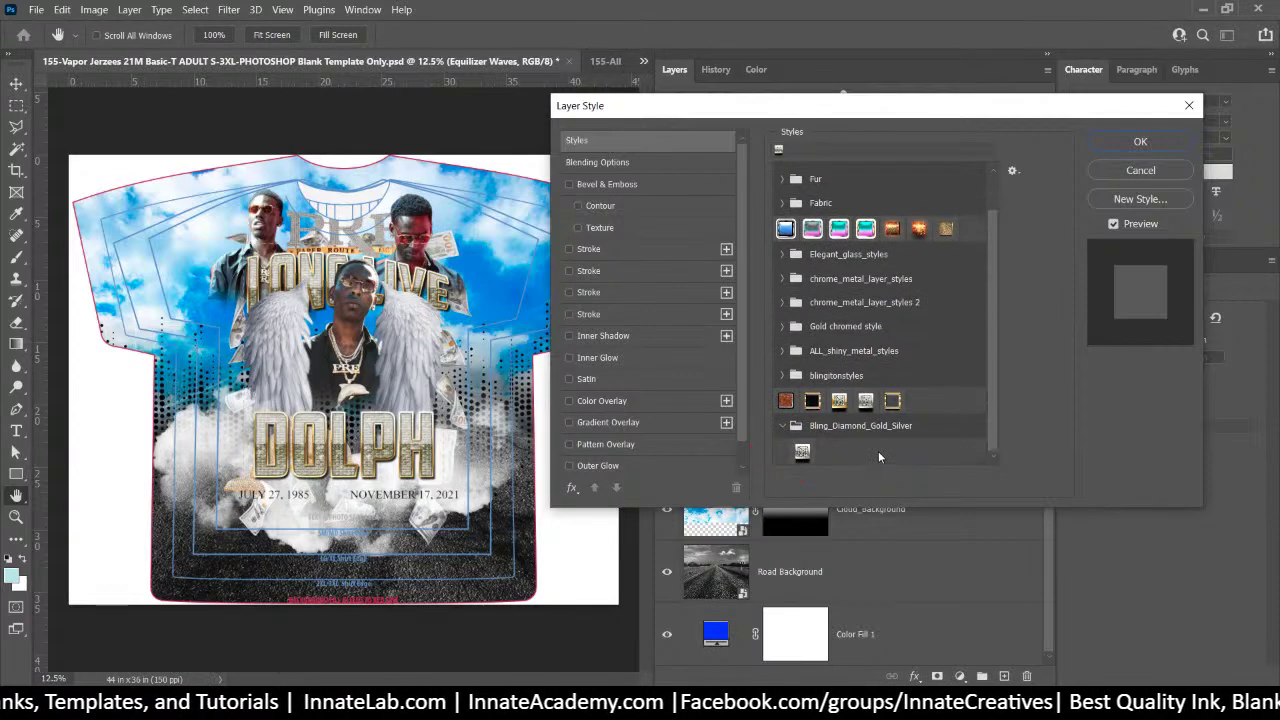
pyautogui.click(801, 452)
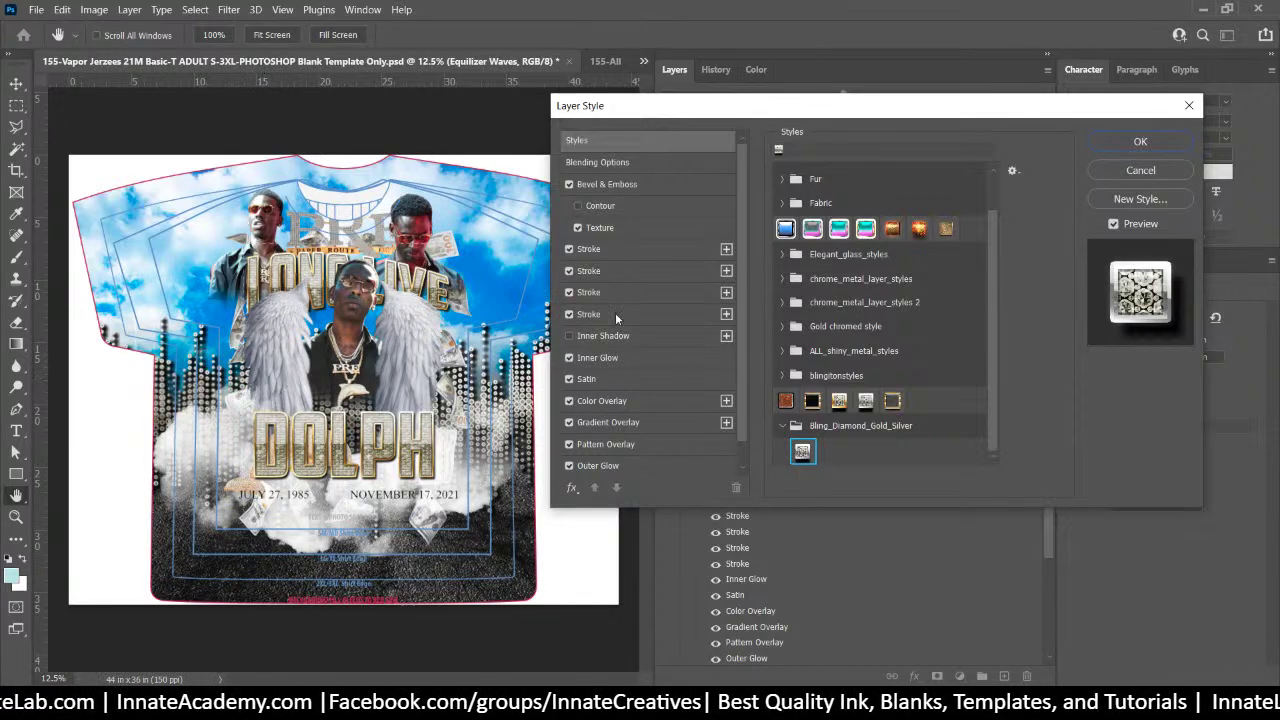
# Review the four strokes in the Equilizer Waves style and set the first stroke, the black inside one, to 6 px
pyautogui.scroll(-1, 738, 347)
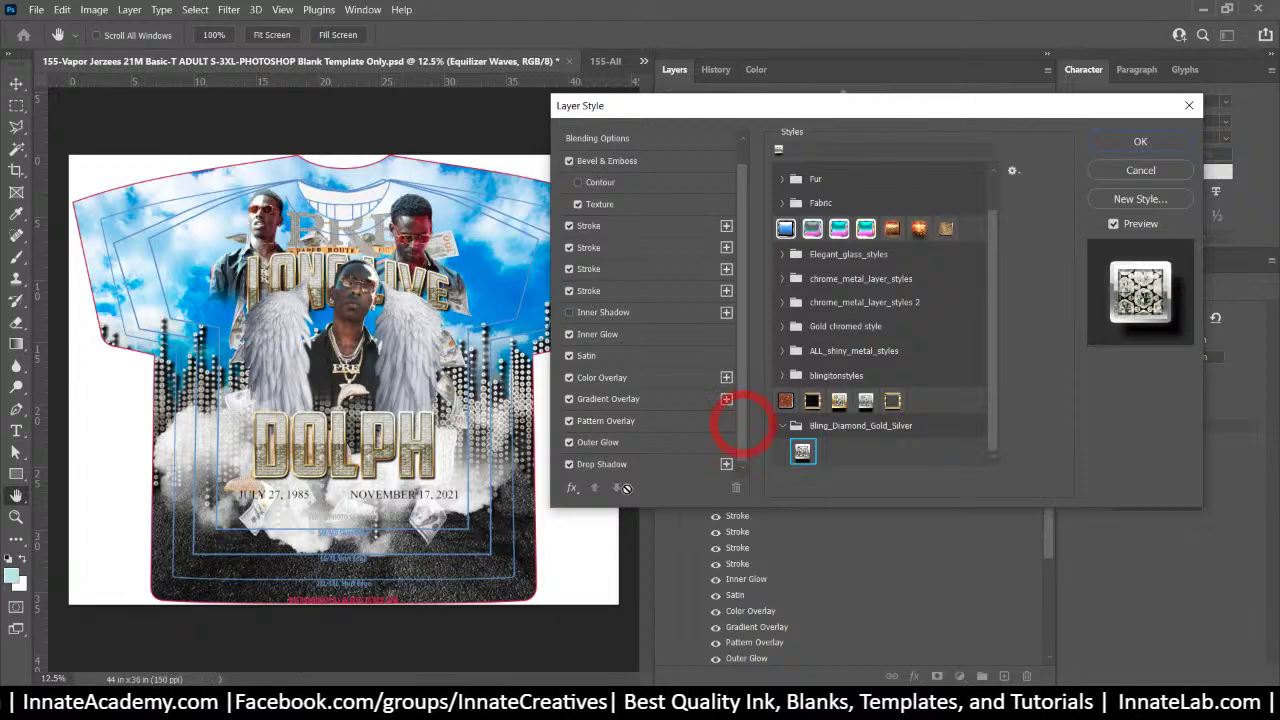
pyautogui.click(590, 226)
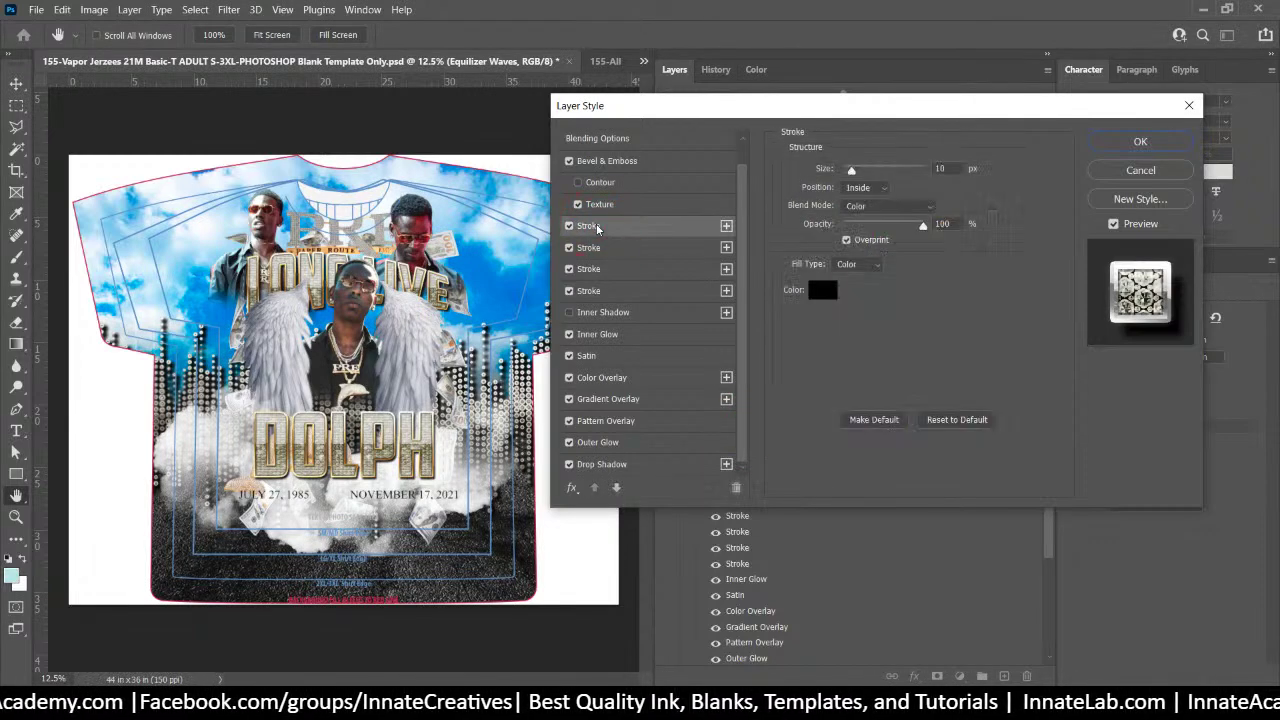
pyautogui.click(607, 246)
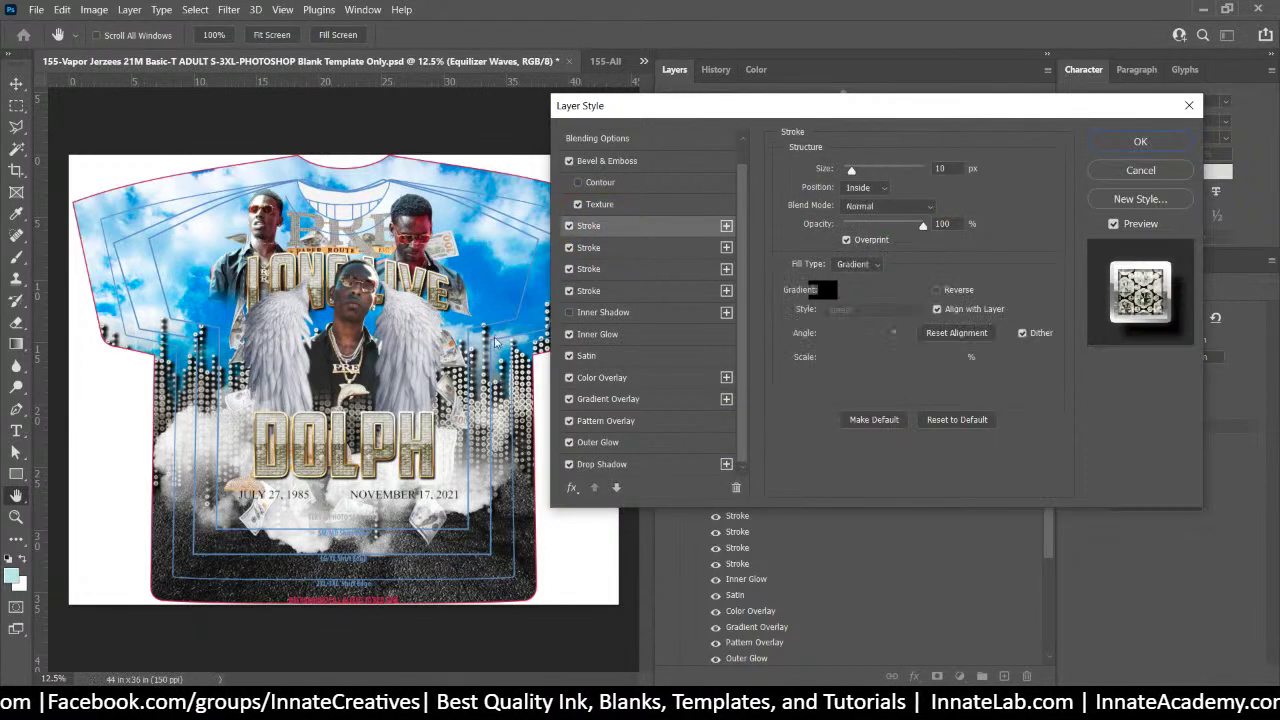
pyautogui.click(657, 270)
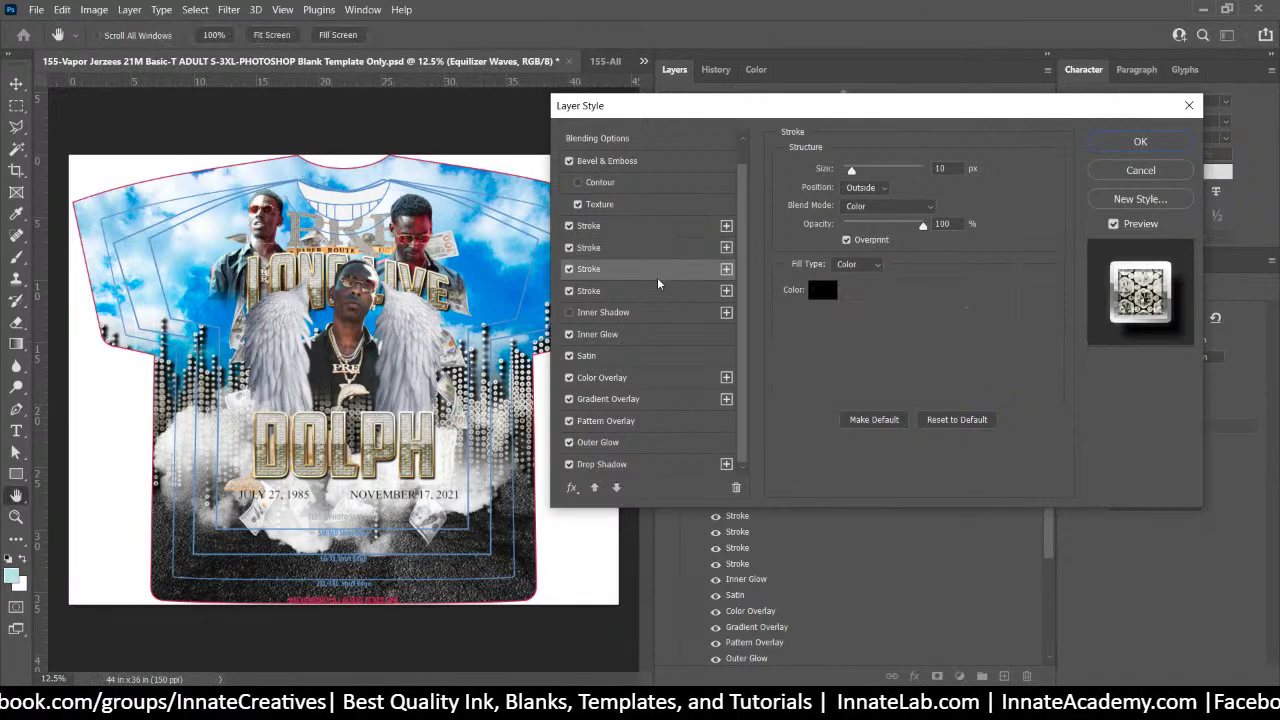
pyautogui.click(658, 290)
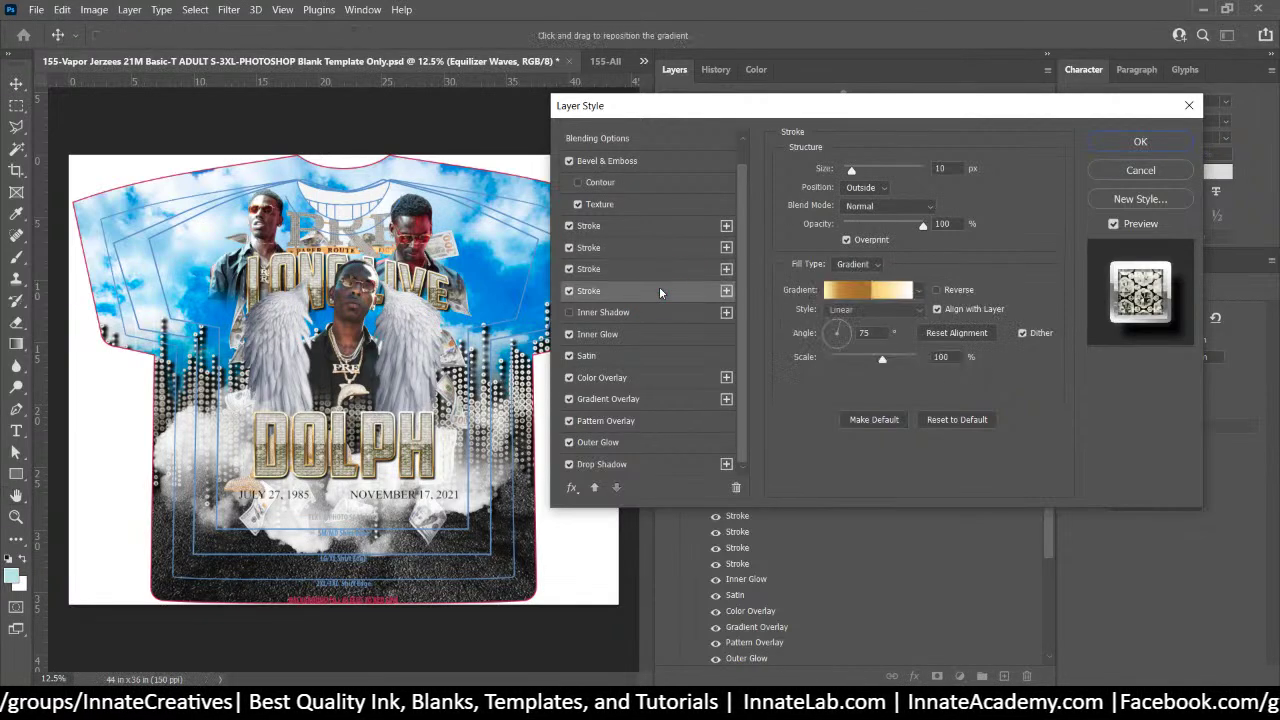
pyautogui.click(640, 228)
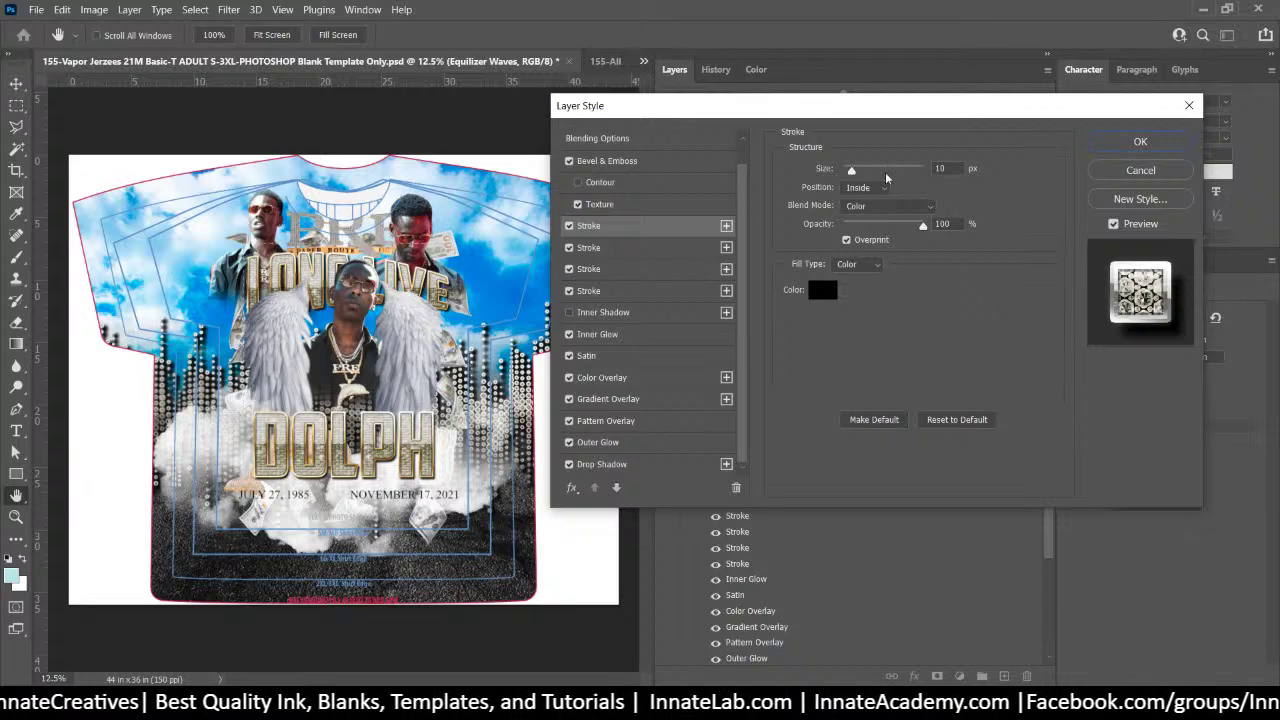
pyautogui.moveTo(948, 170); pyautogui.dragTo(907, 166)
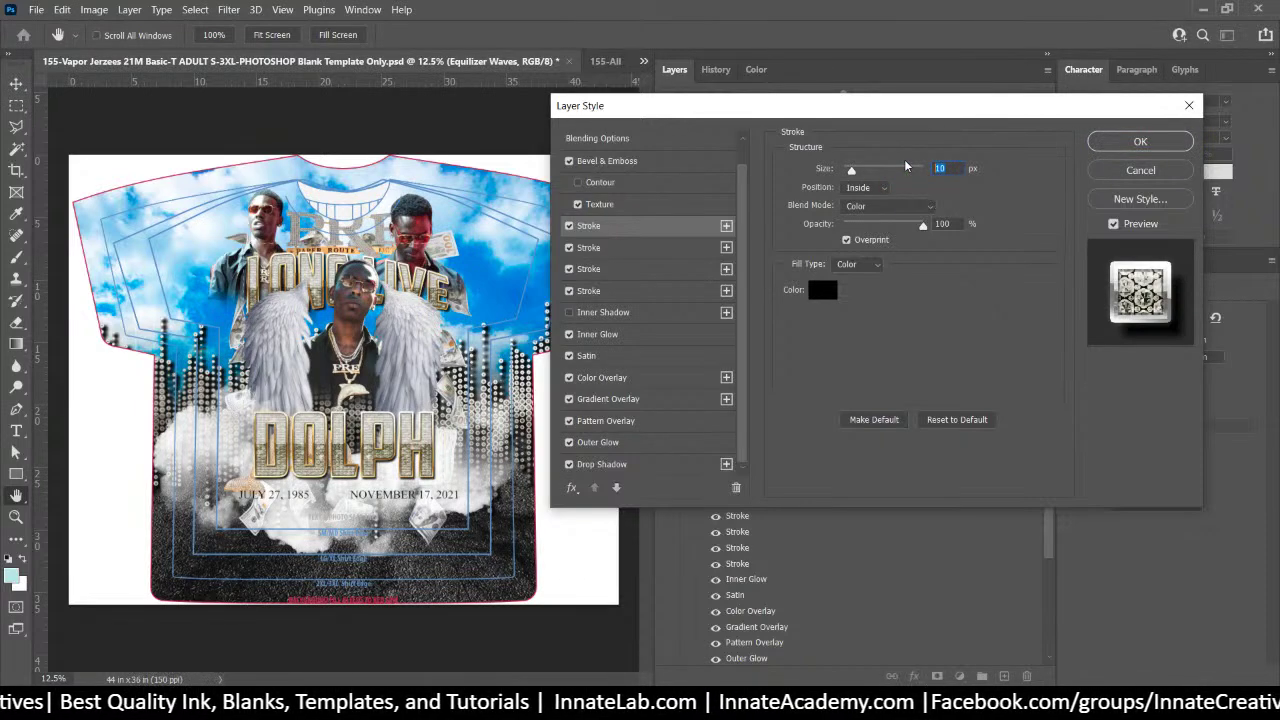
pyautogui.write('6')
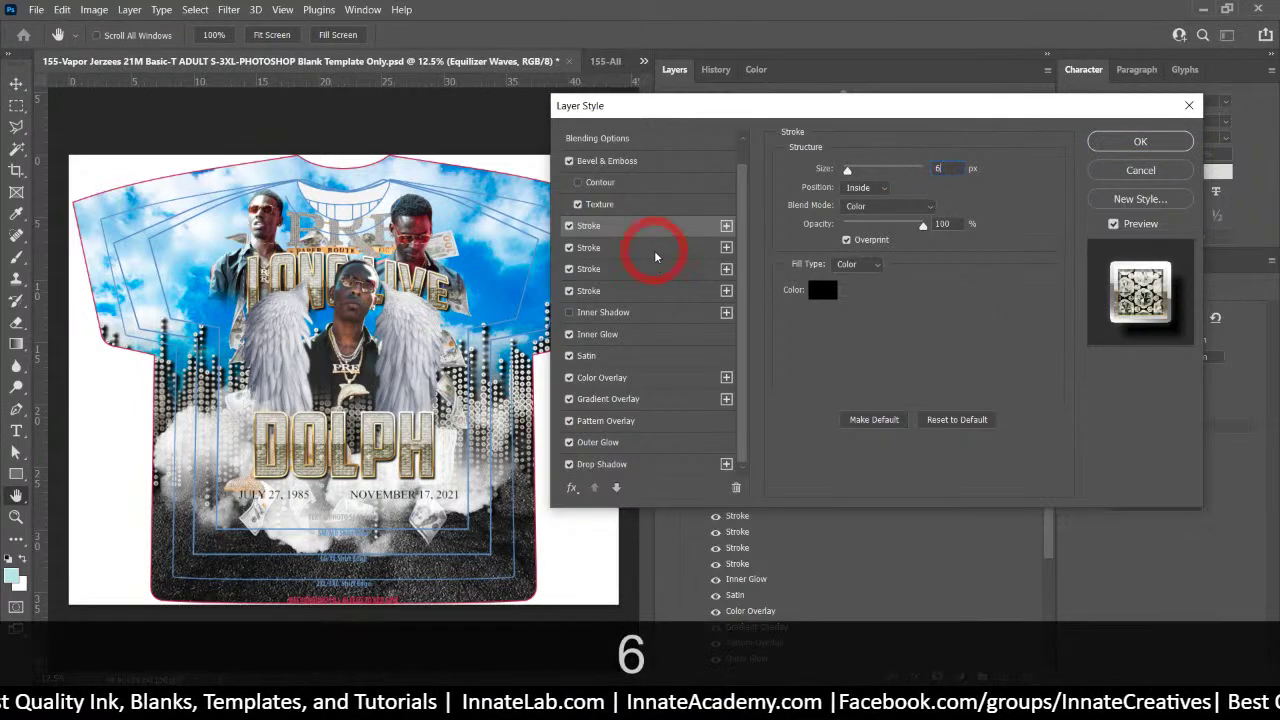
# Set the size of the second stroke, the inside gold gradient one, to 6 px
pyautogui.click(612, 248)
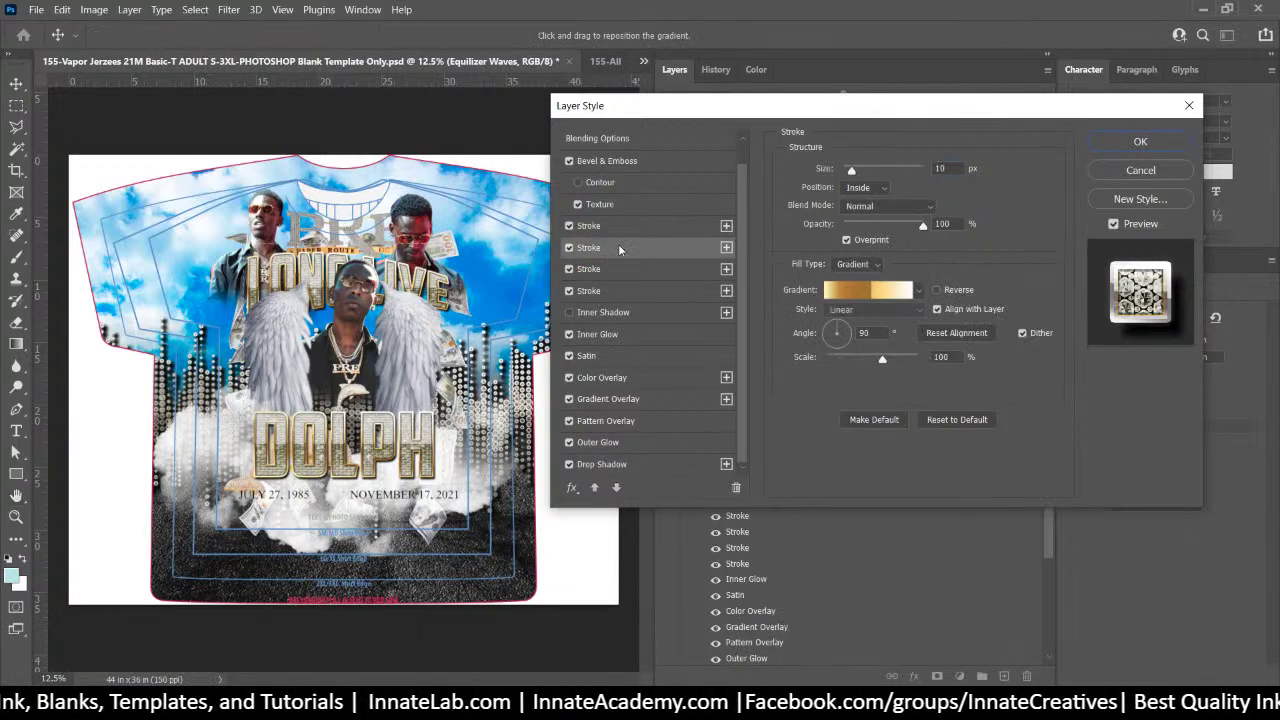
pyautogui.moveTo(948, 170); pyautogui.dragTo(932, 167)
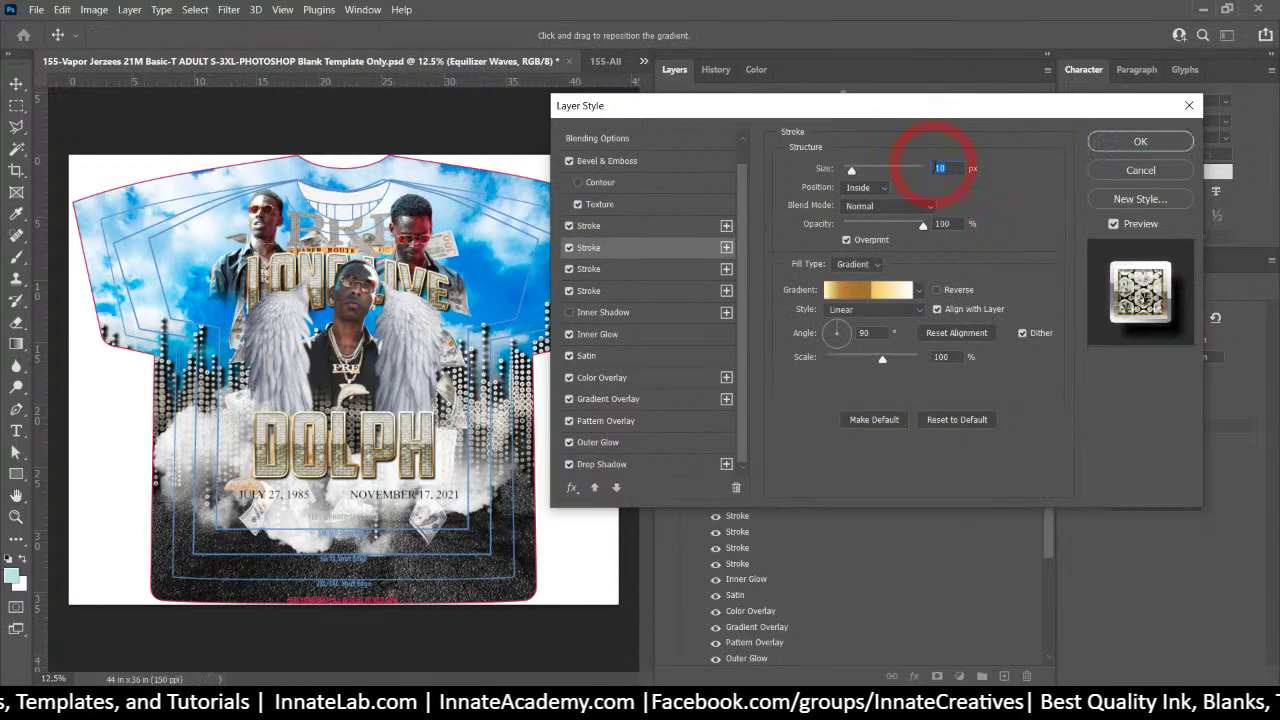
pyautogui.write('6')
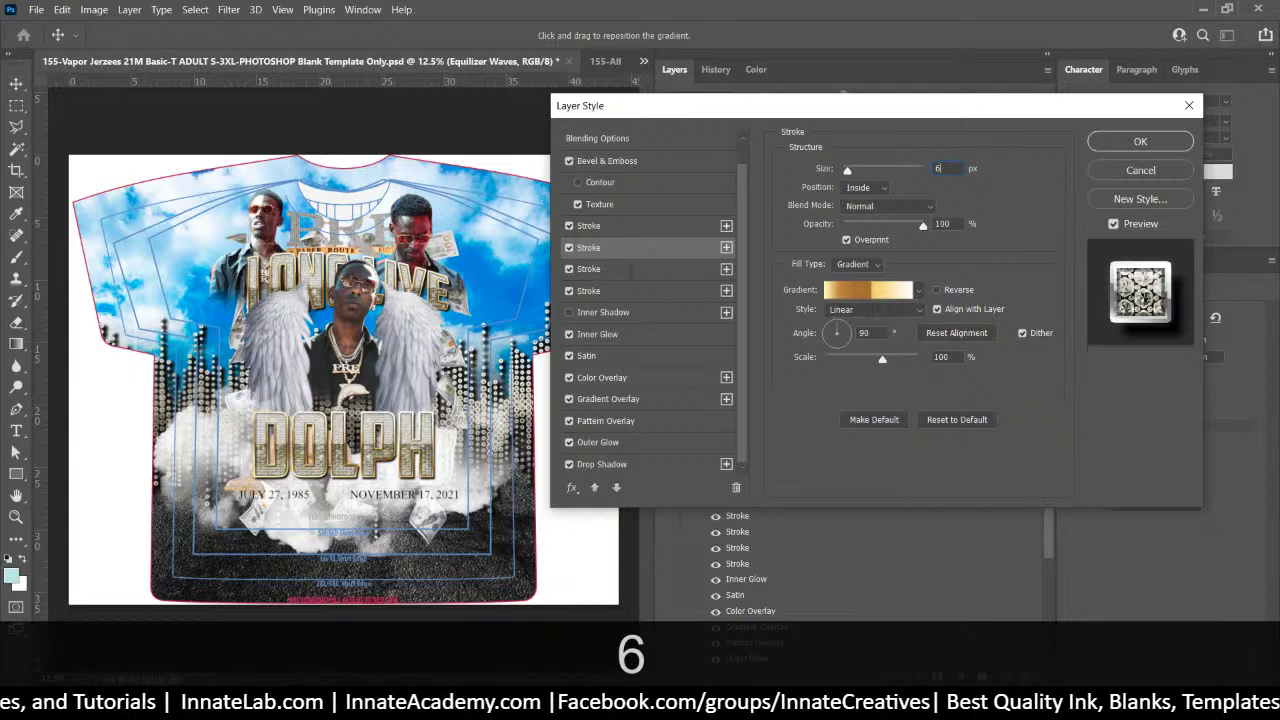
# Set the size of the third and fourth strokes, the outside black and outside gold gradient ones, to 6 px
pyautogui.click(633, 270)
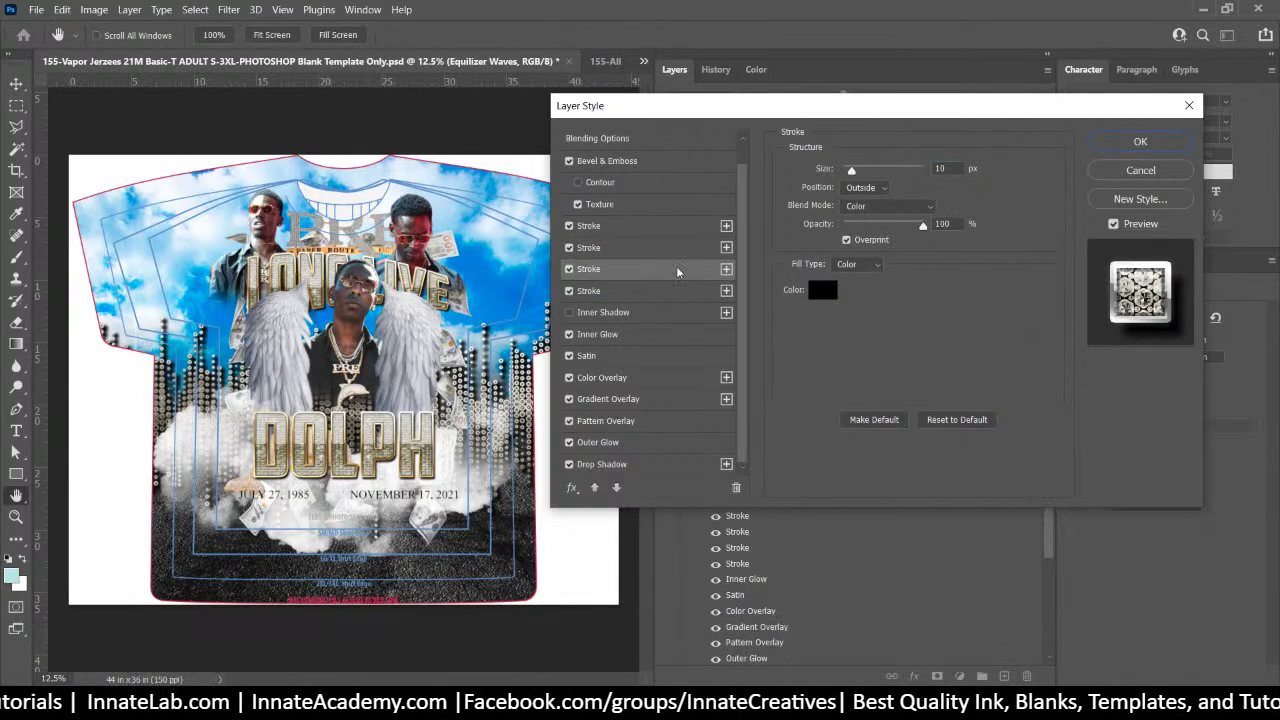
pyautogui.click(940, 168)
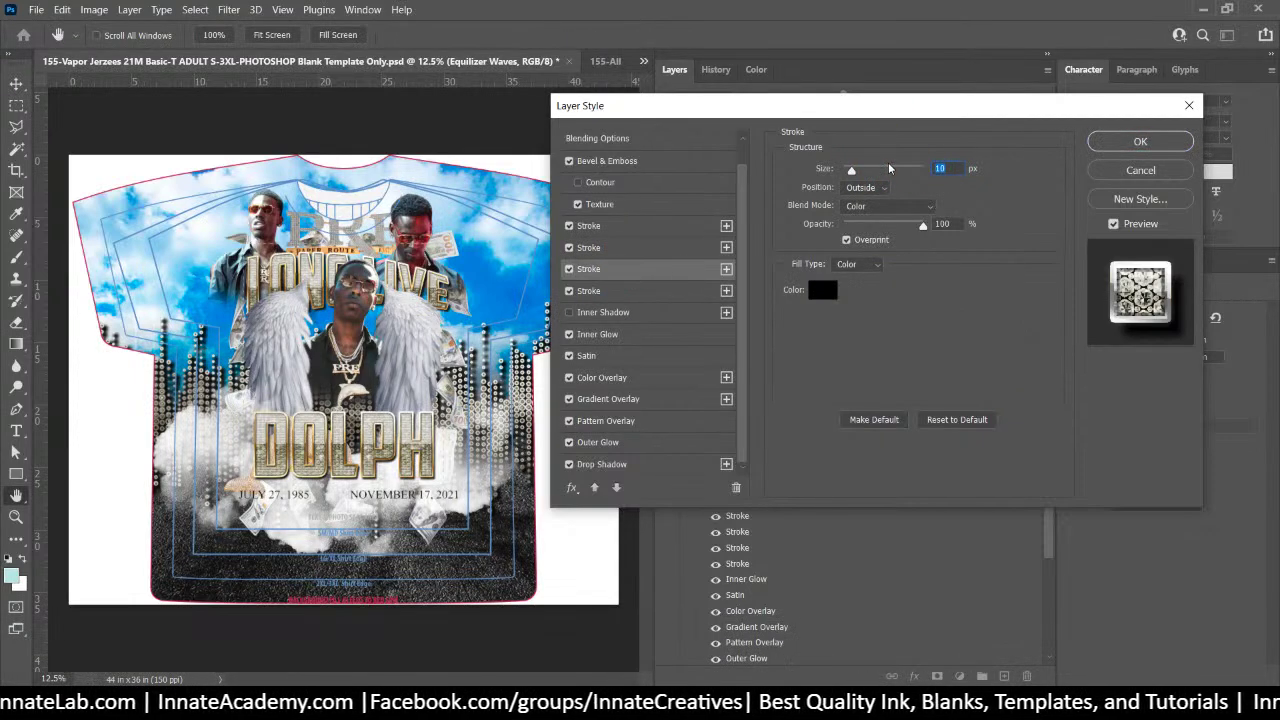
pyautogui.write('6')
pyautogui.click(656, 293)
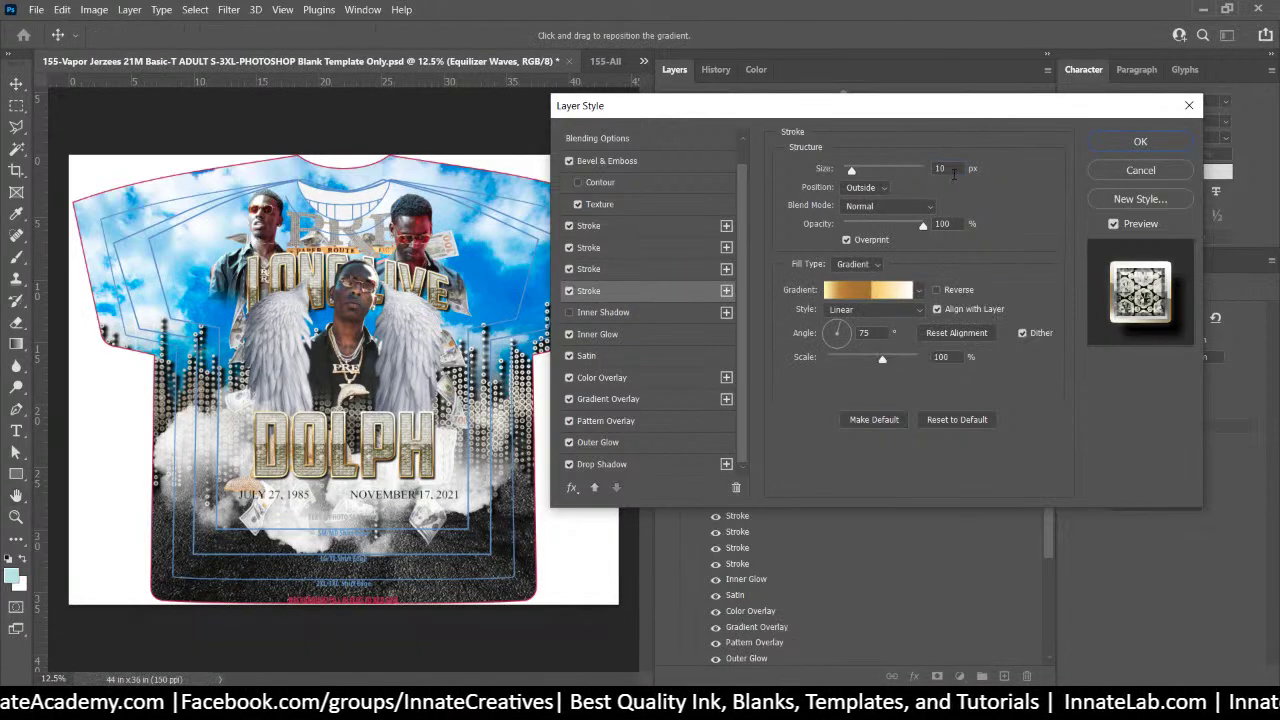
pyautogui.click(942, 169)
pyautogui.write('6')
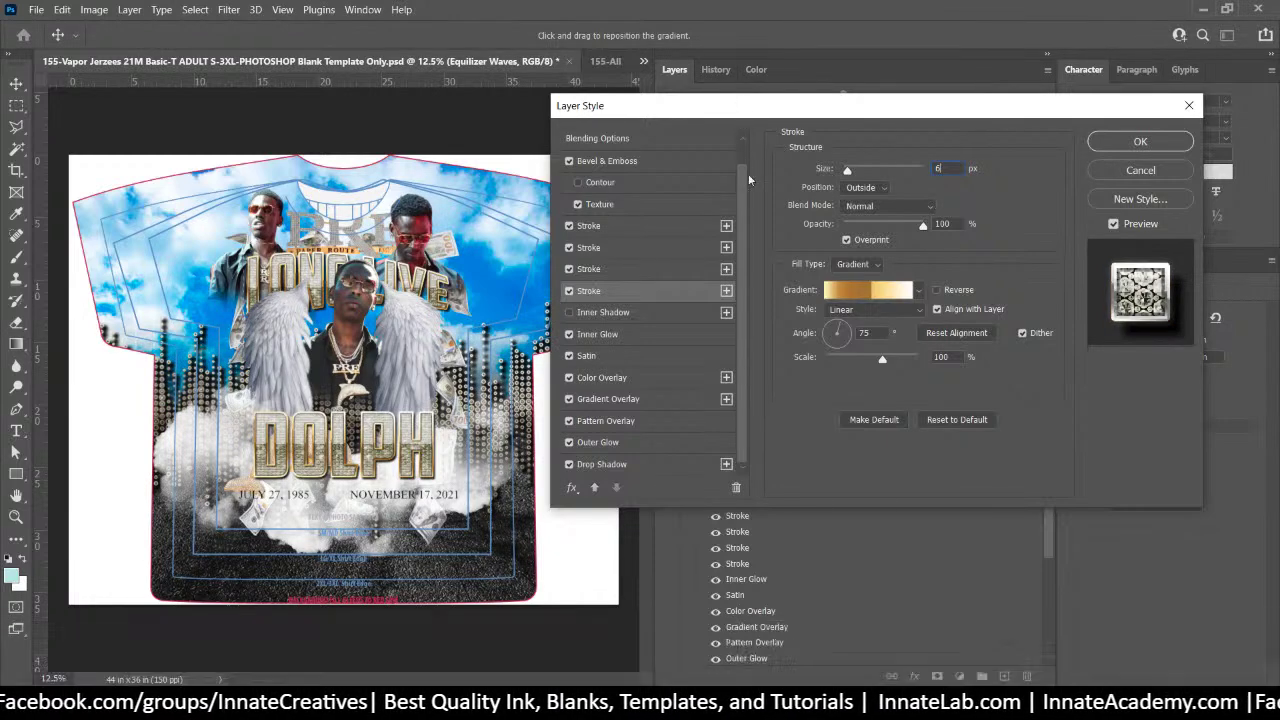
# Turn off the two black strokes, inside and outside, in the Equilizer Waves style
pyautogui.click(671, 288)
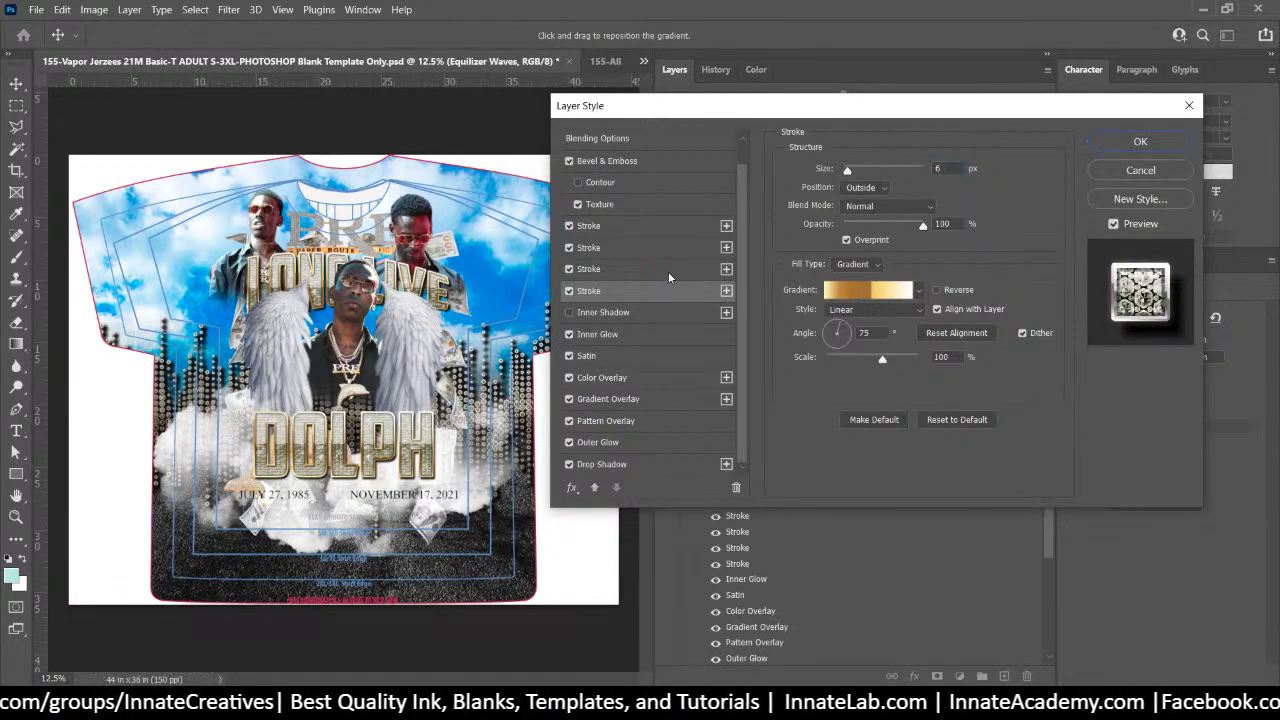
pyautogui.click(668, 271)
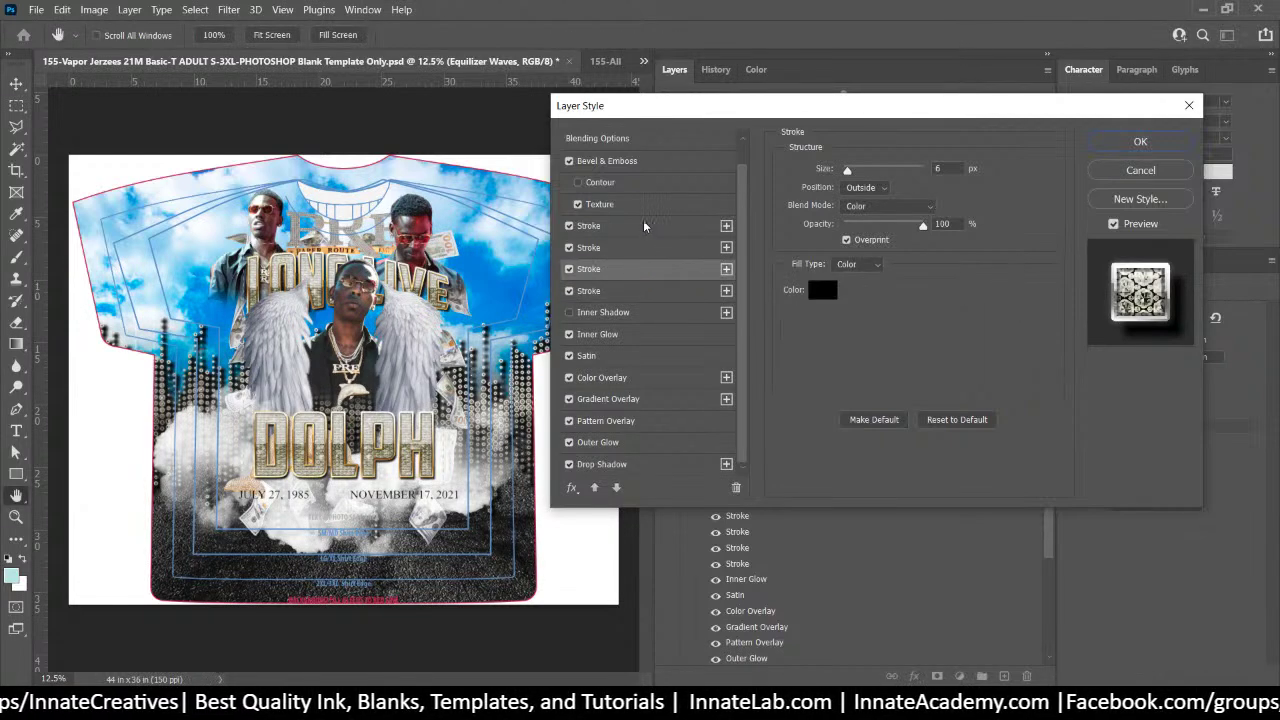
pyautogui.click(644, 225)
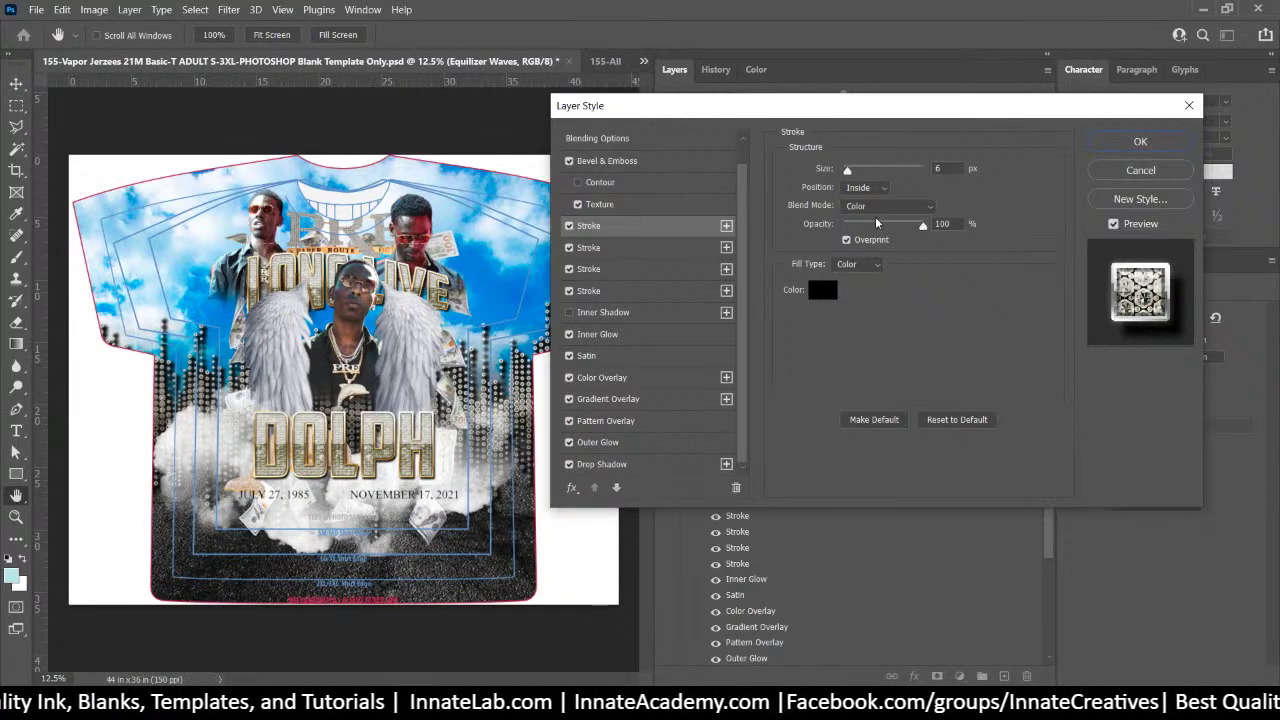
pyautogui.click(569, 226)
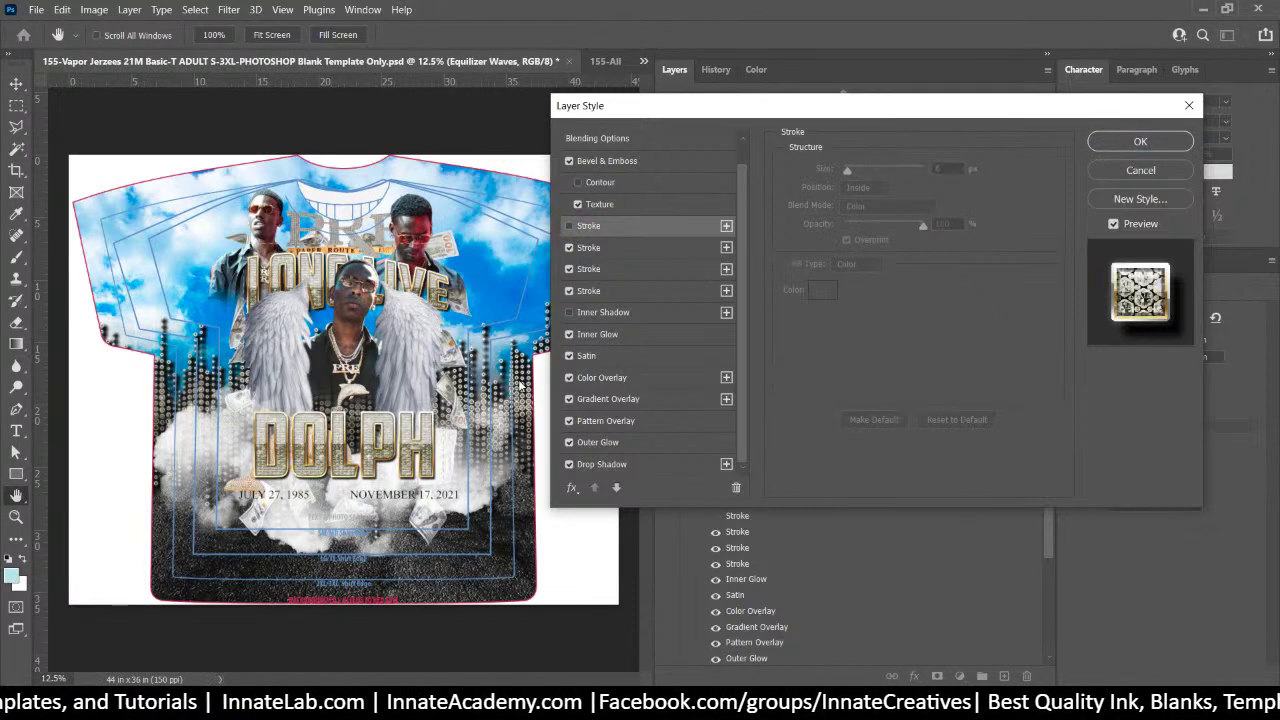
pyautogui.click(612, 269)
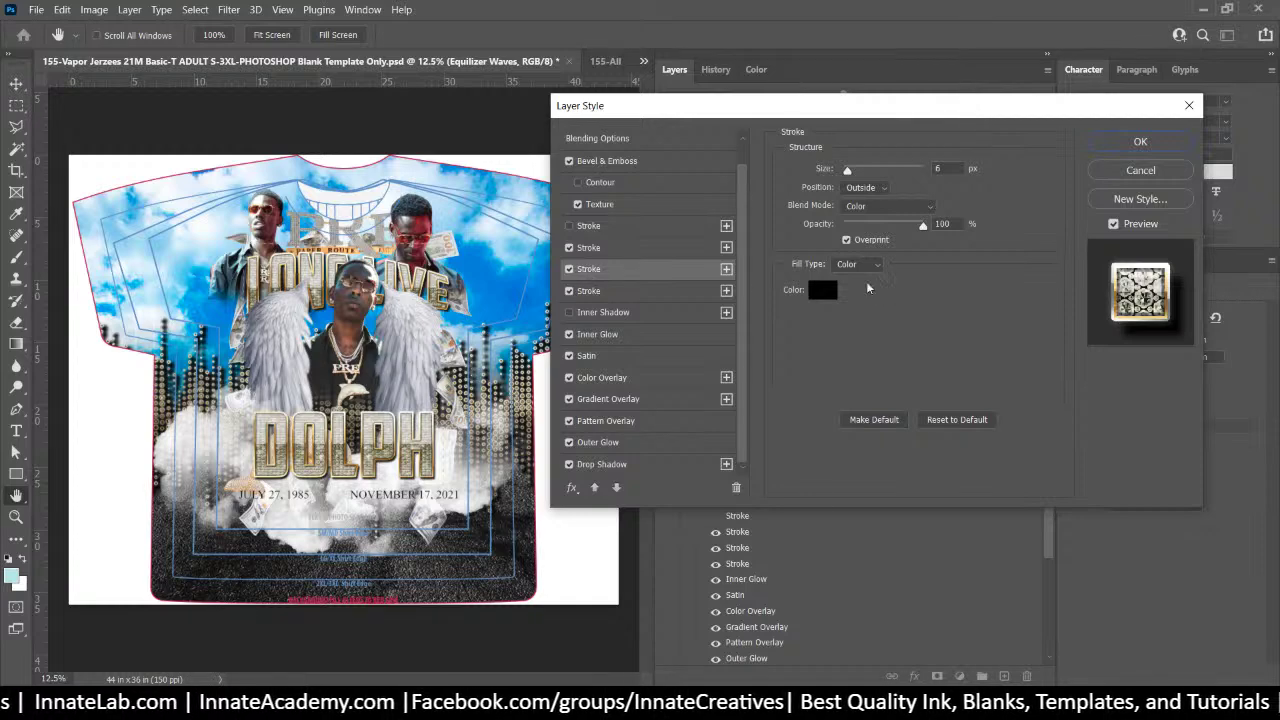
pyautogui.click(570, 270)
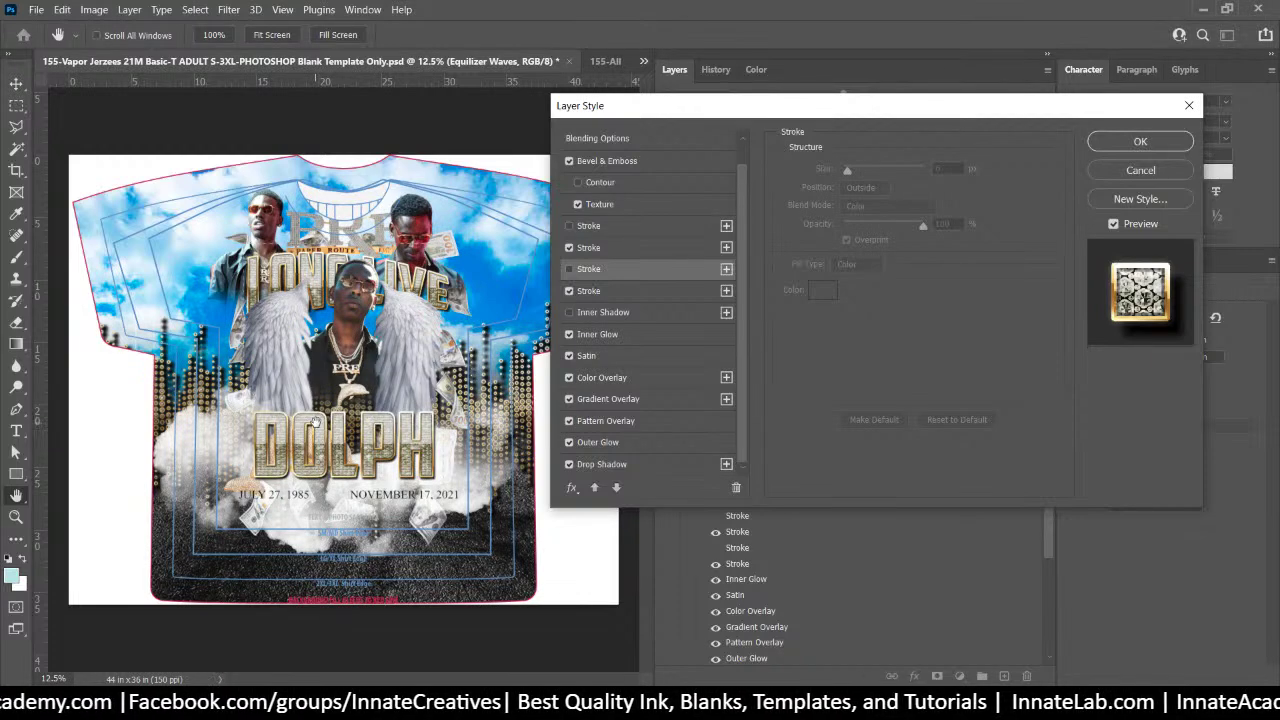
# Soften the Equilizer Waves drop shadow to 29 px distance, 22% spread, 38 px size and 47% opacity, and apply the style
pyautogui.click(640, 468)
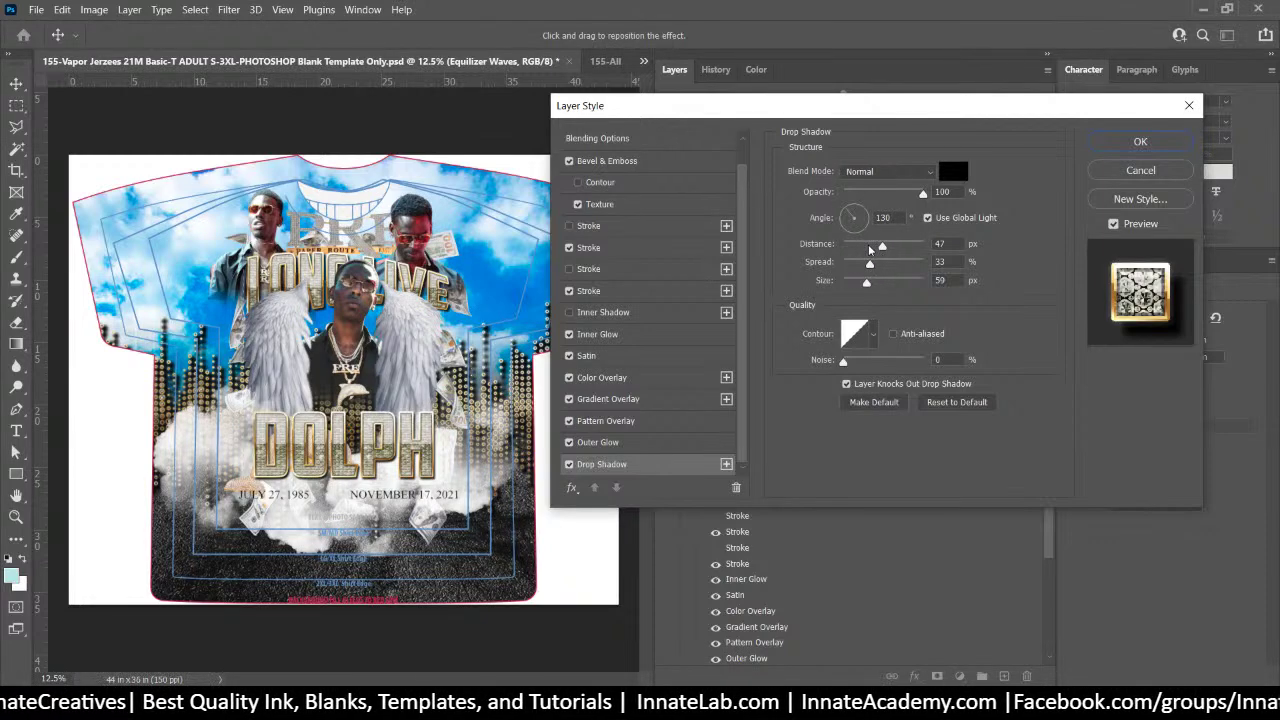
pyautogui.moveTo(869, 249); pyautogui.dragTo(859, 282)
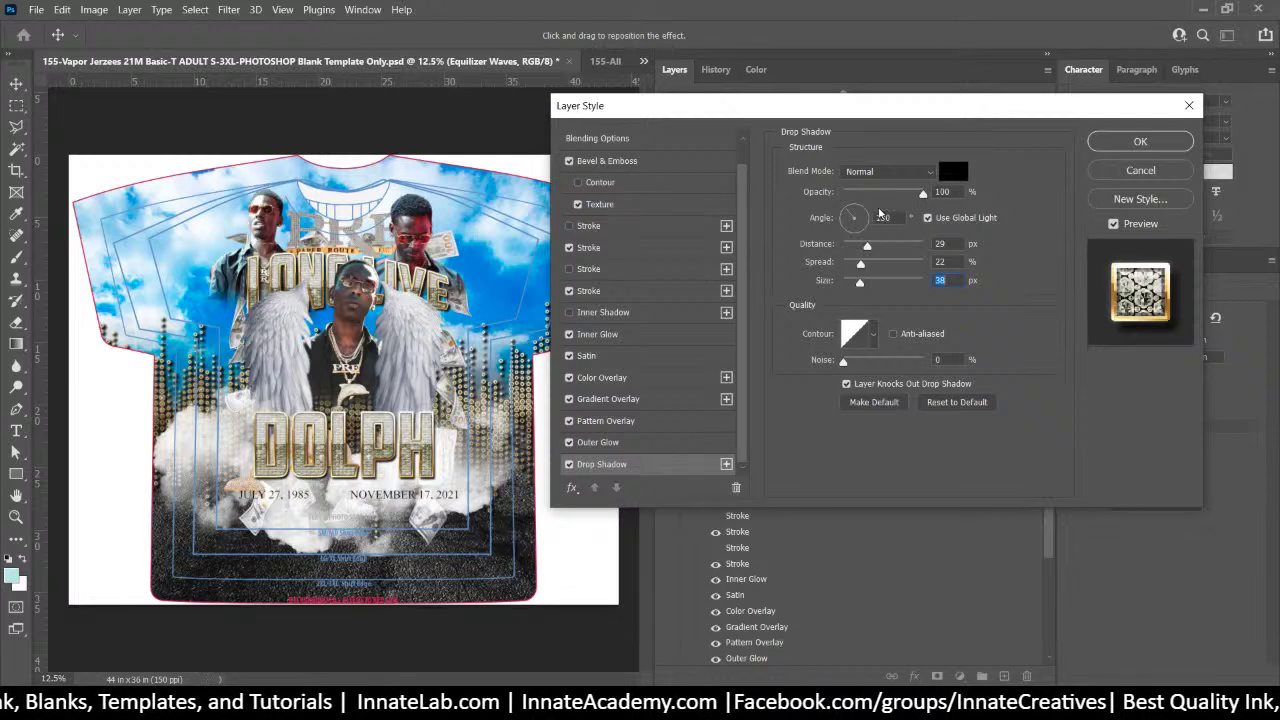
pyautogui.moveTo(905, 195); pyautogui.dragTo(897, 196)
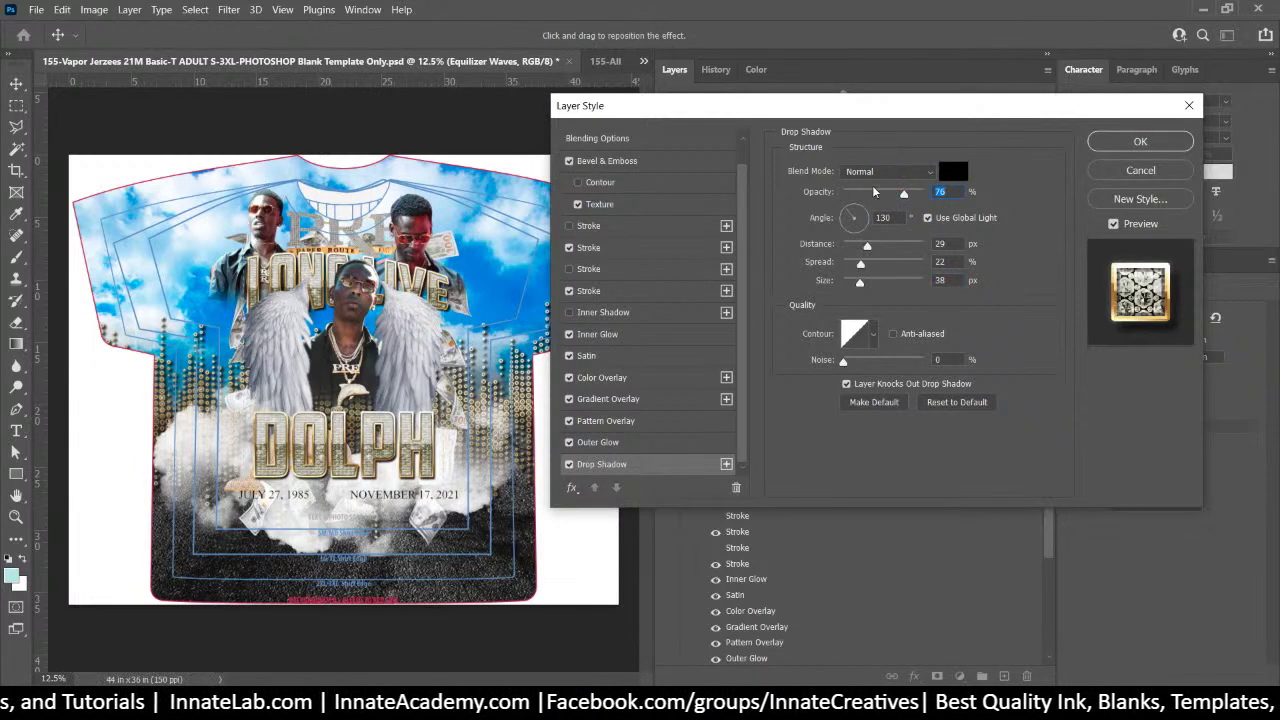
pyautogui.moveTo(904, 195); pyautogui.dragTo(882, 196)
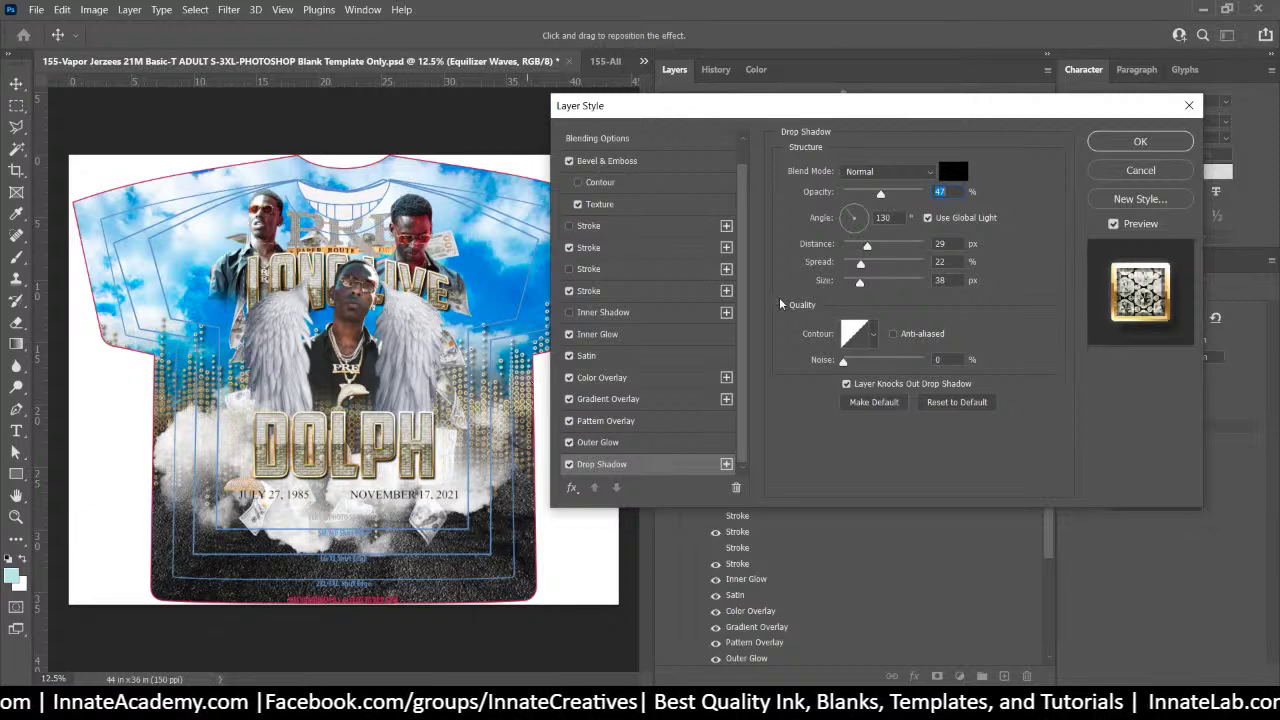
pyautogui.click(1140, 141)
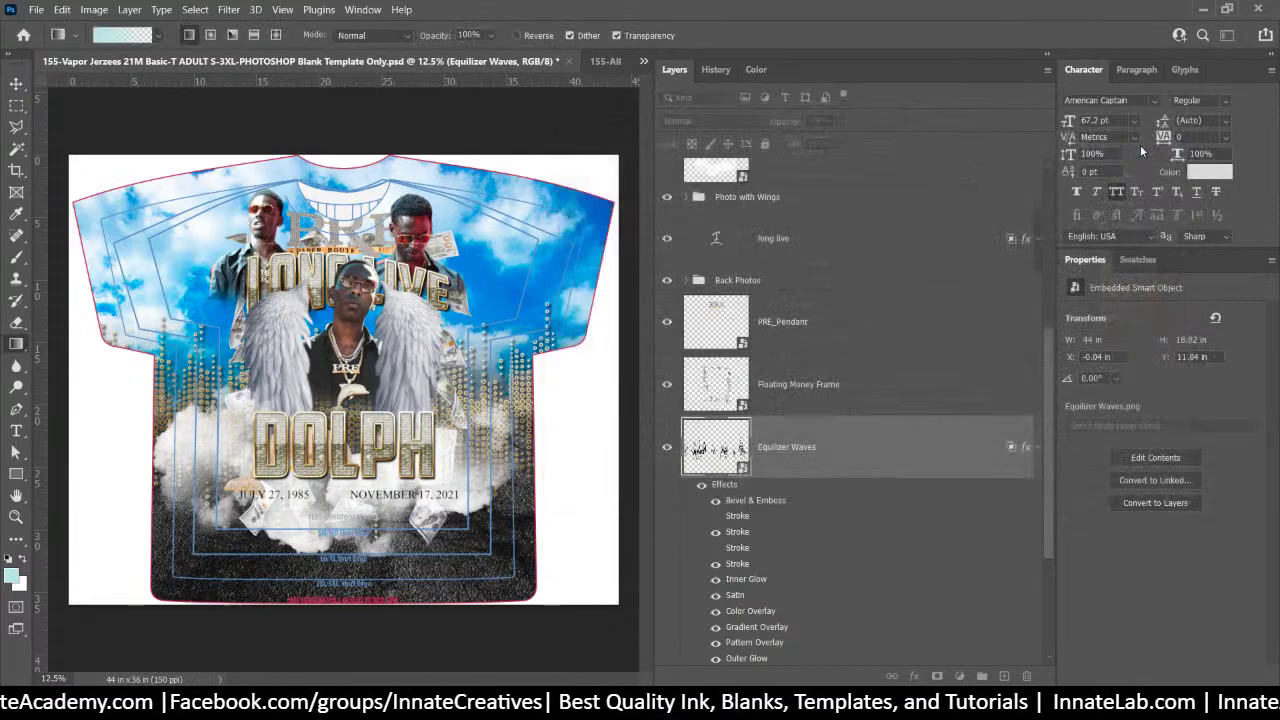
# Collapse the effects list of the Equilizer Waves layer and review the Cloud_Background and Road Background layers
pyautogui.click(1038, 447)
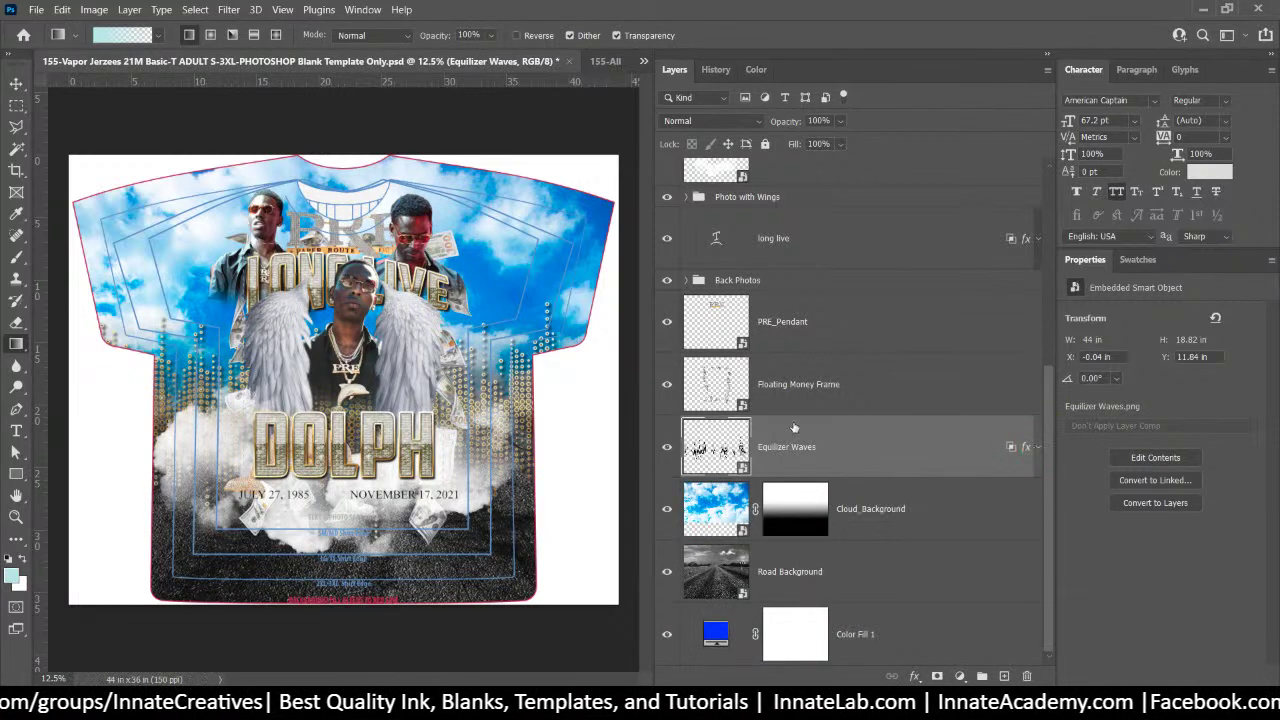
pyautogui.scroll(4, 848, 412)
pyautogui.scroll(-4, 848, 405)
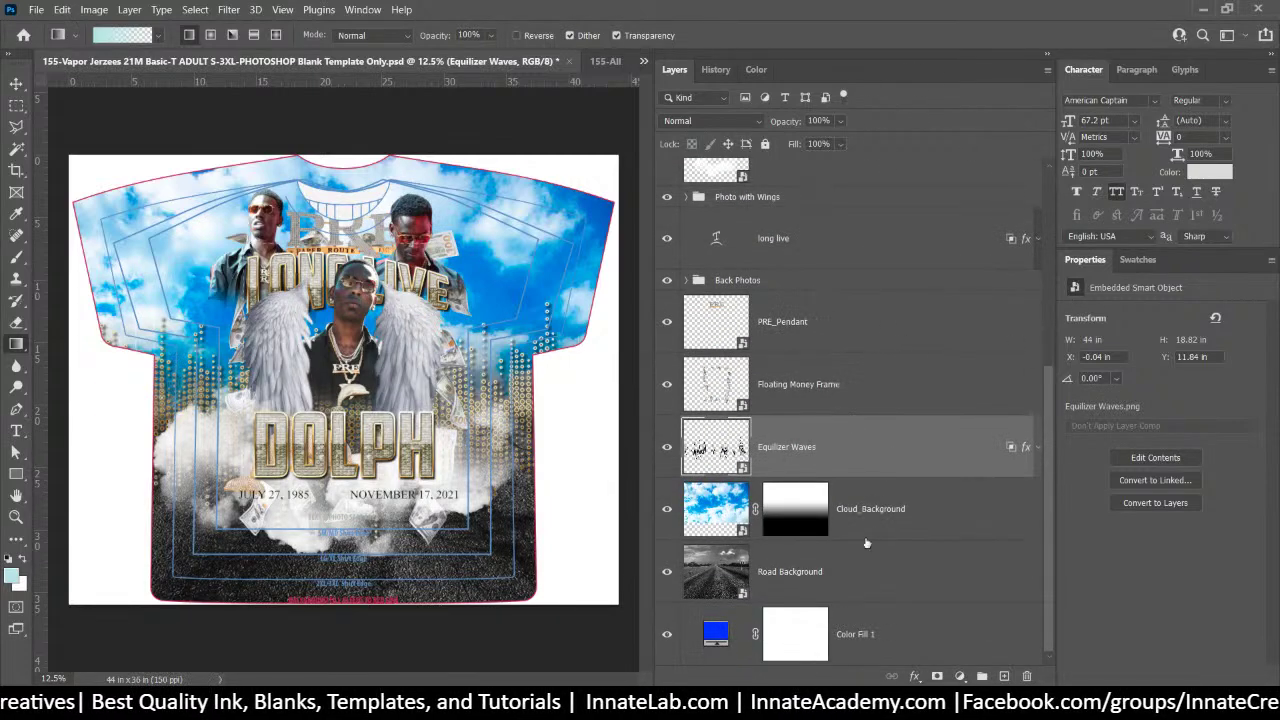
pyautogui.click(918, 523)
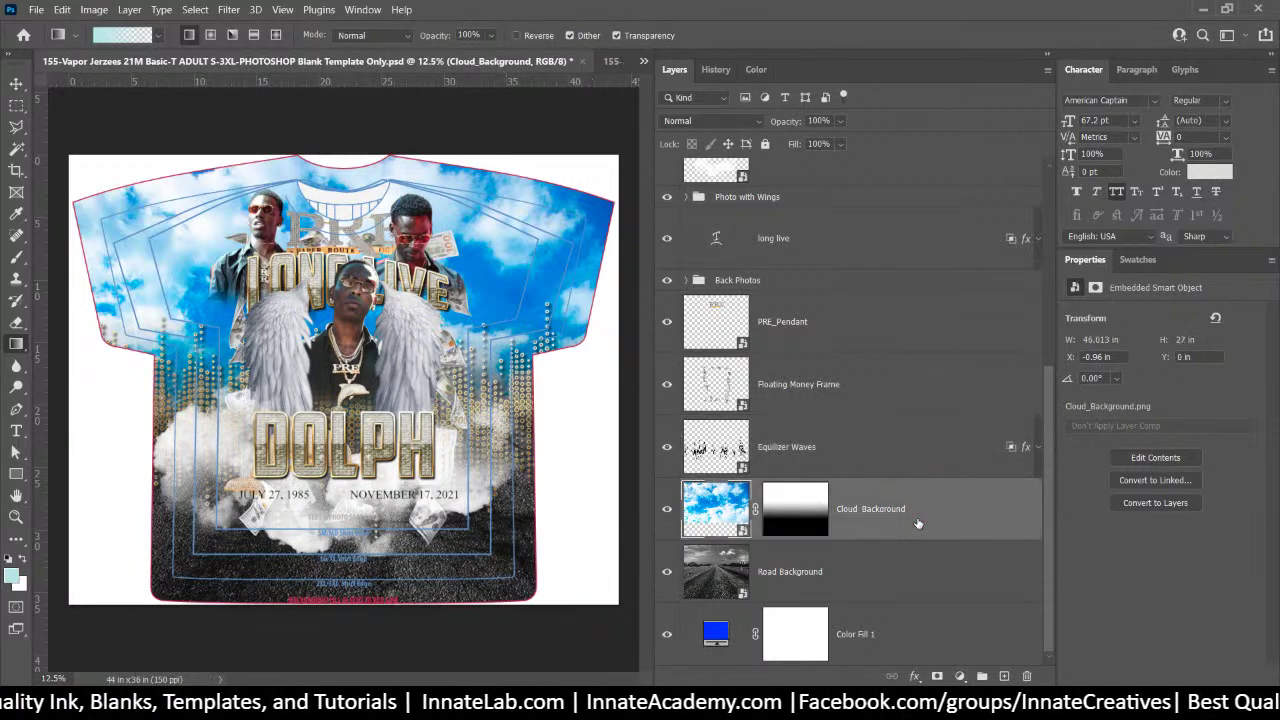
pyautogui.click(898, 578)
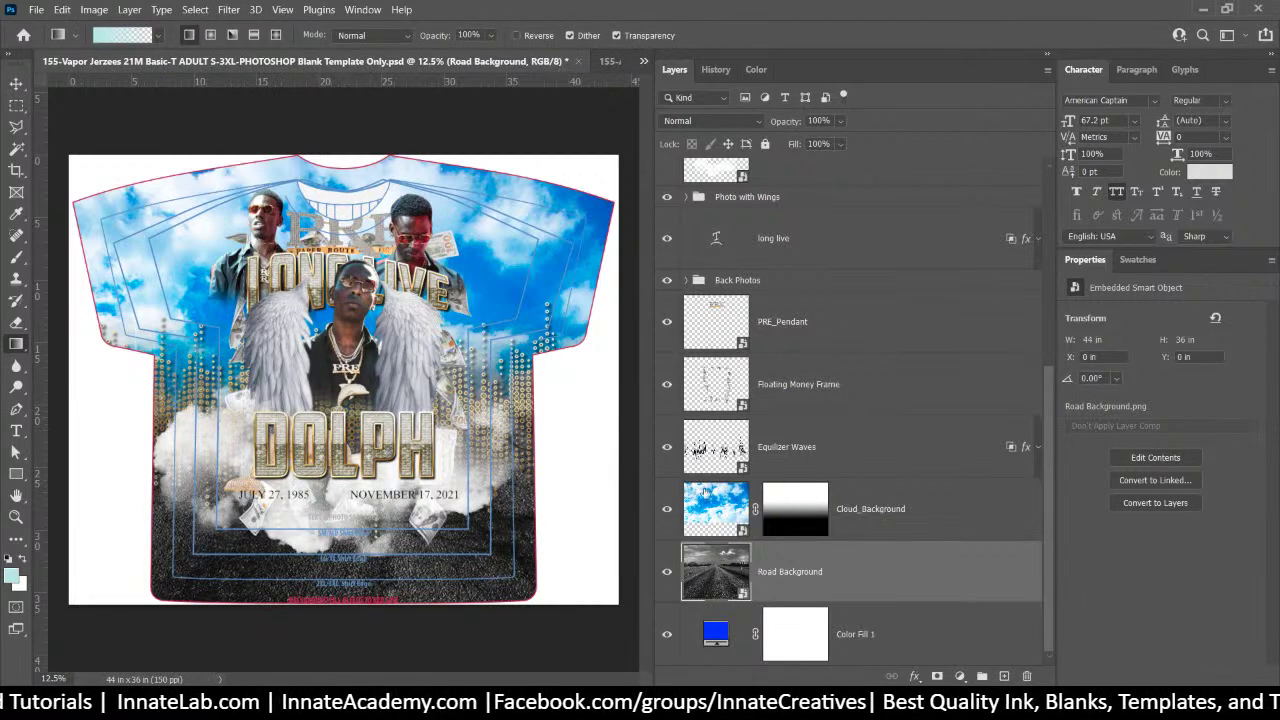
pyautogui.scroll(3, 845, 448)
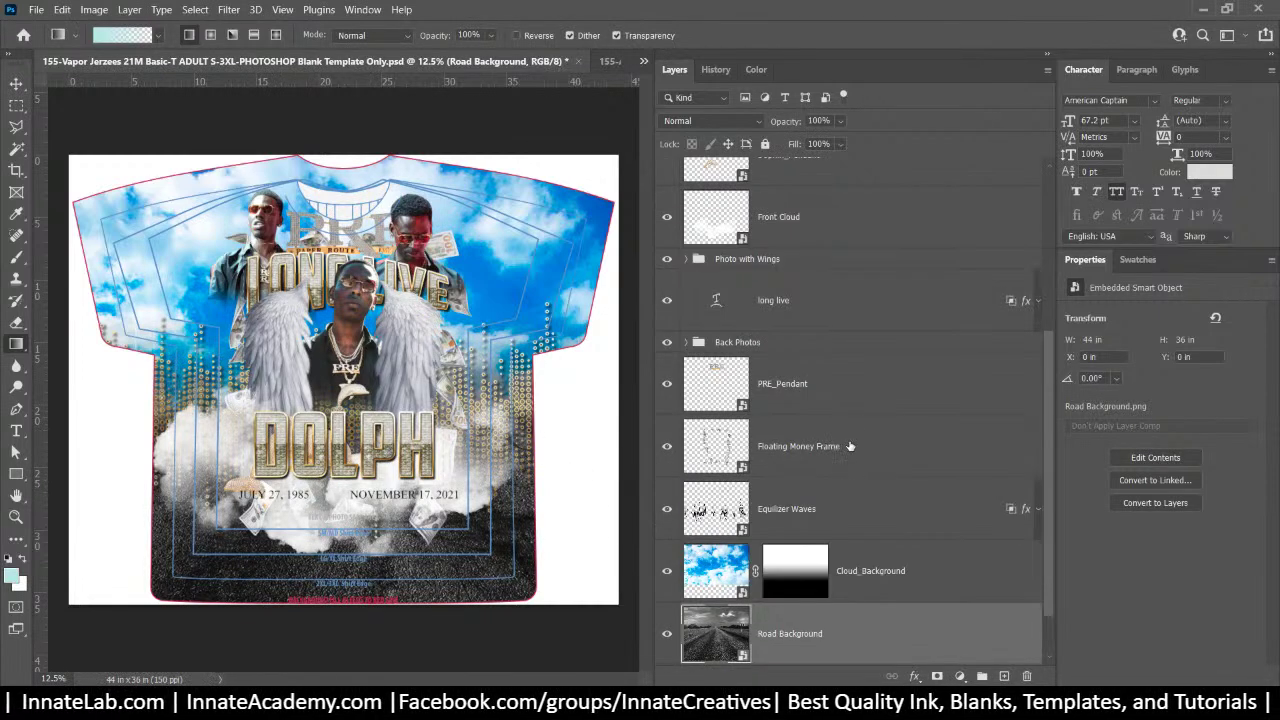
# Move the Dophin_Pendant layer above the Dolph text layer in the layer stack
pyautogui.click(824, 276)
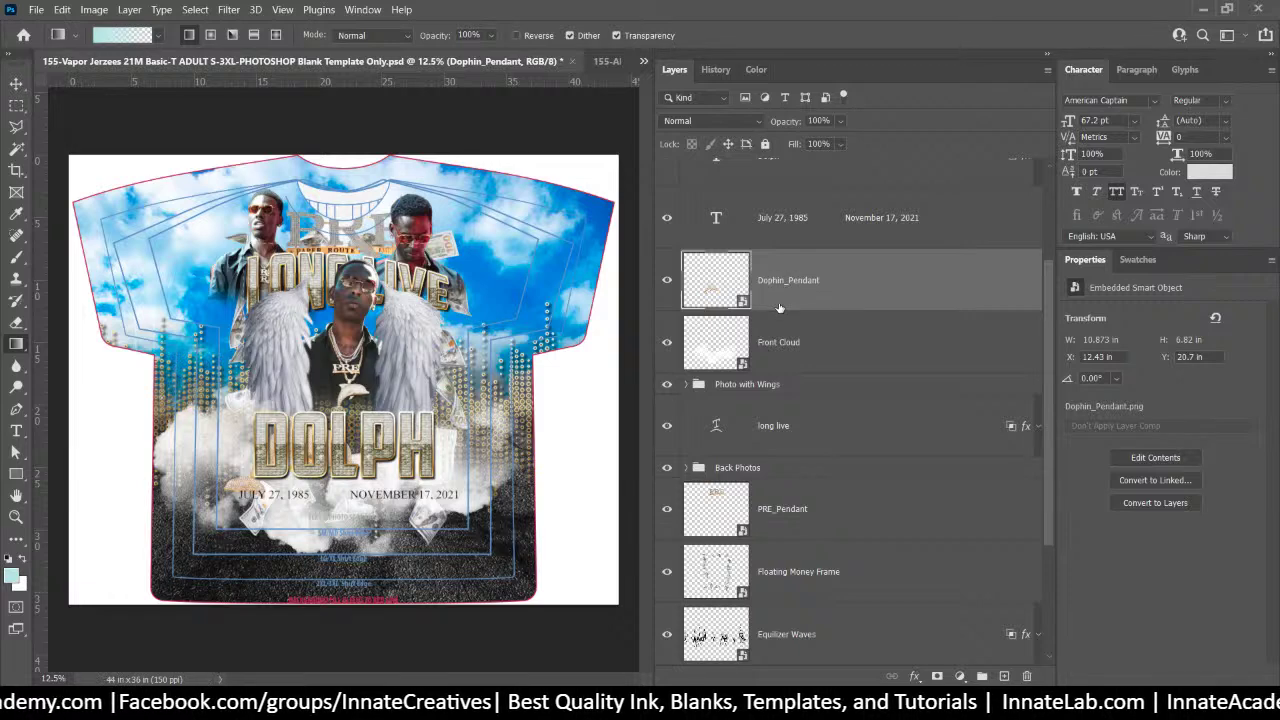
pyautogui.scroll(1, 779, 305)
pyautogui.moveTo(806, 346); pyautogui.dragTo(779, 196)
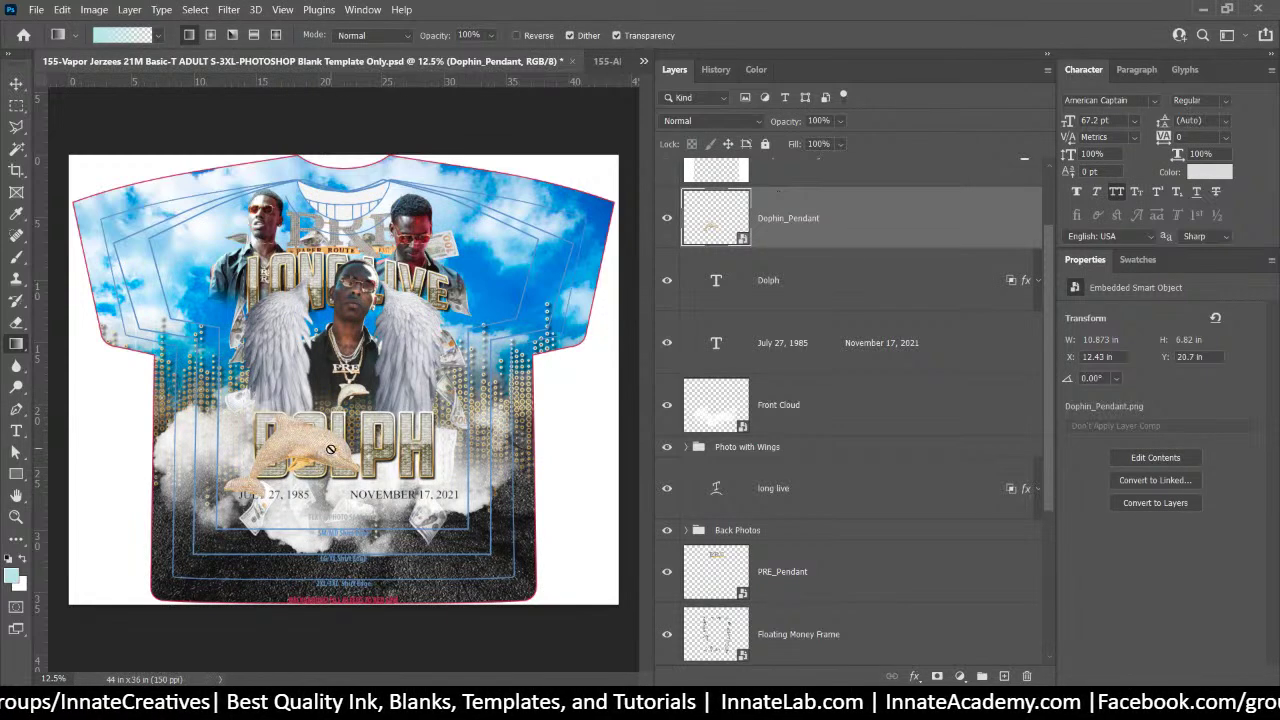
# Rotate the dolphin pendant to about -30.6° and position it over the upper left of the D in DOLPH
pyautogui.click(16, 84)
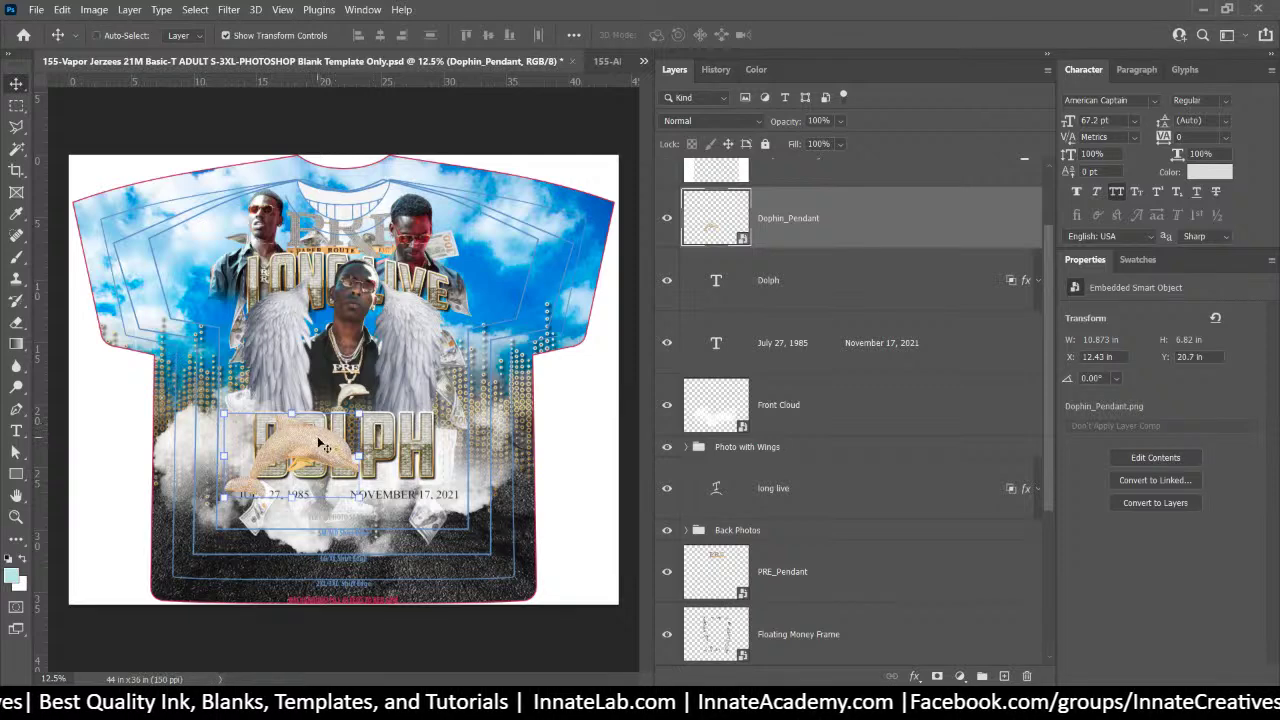
pyautogui.moveTo(322, 440); pyautogui.dragTo(277, 402)
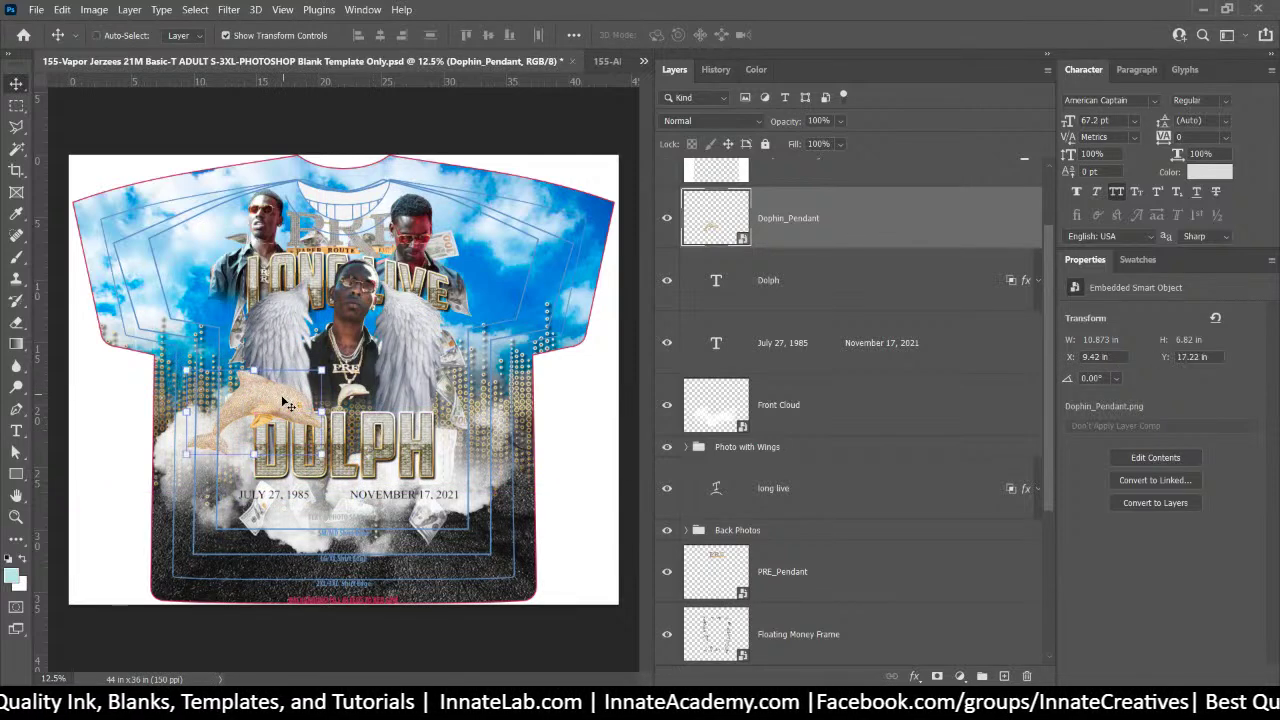
pyautogui.hotkey('ctrl', 't')
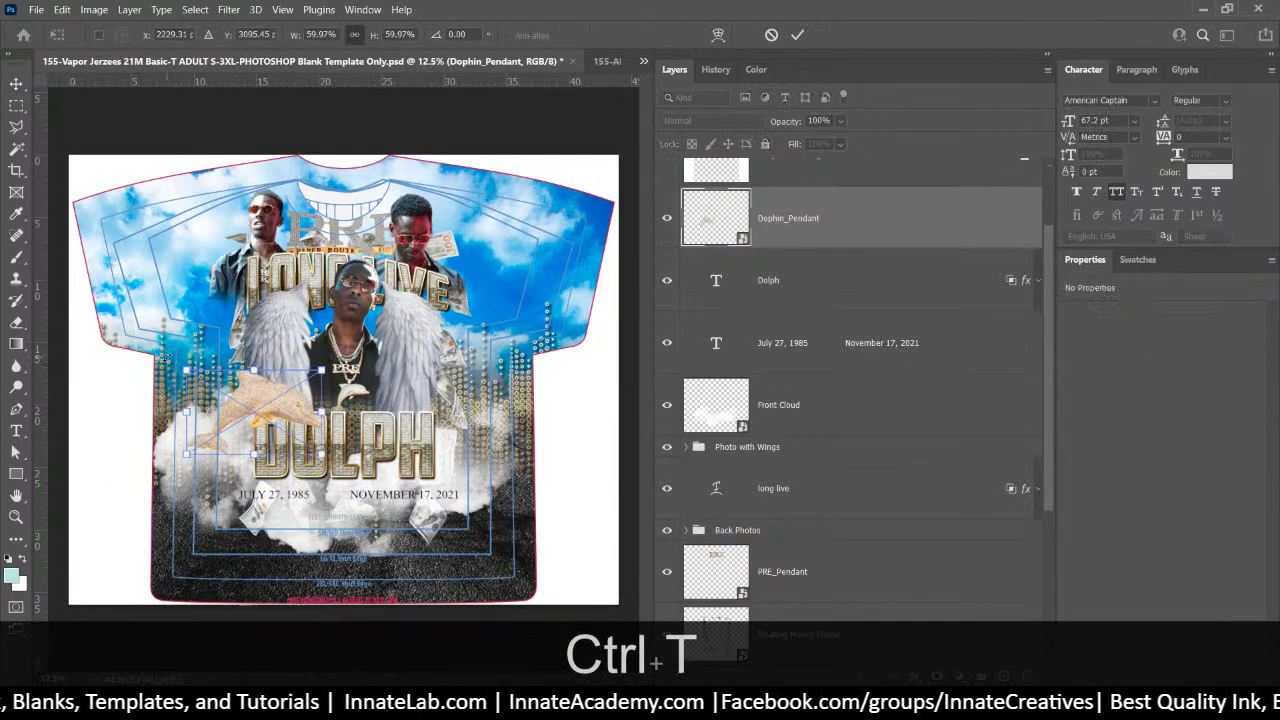
pyautogui.moveTo(170, 360); pyautogui.dragTo(177, 409)
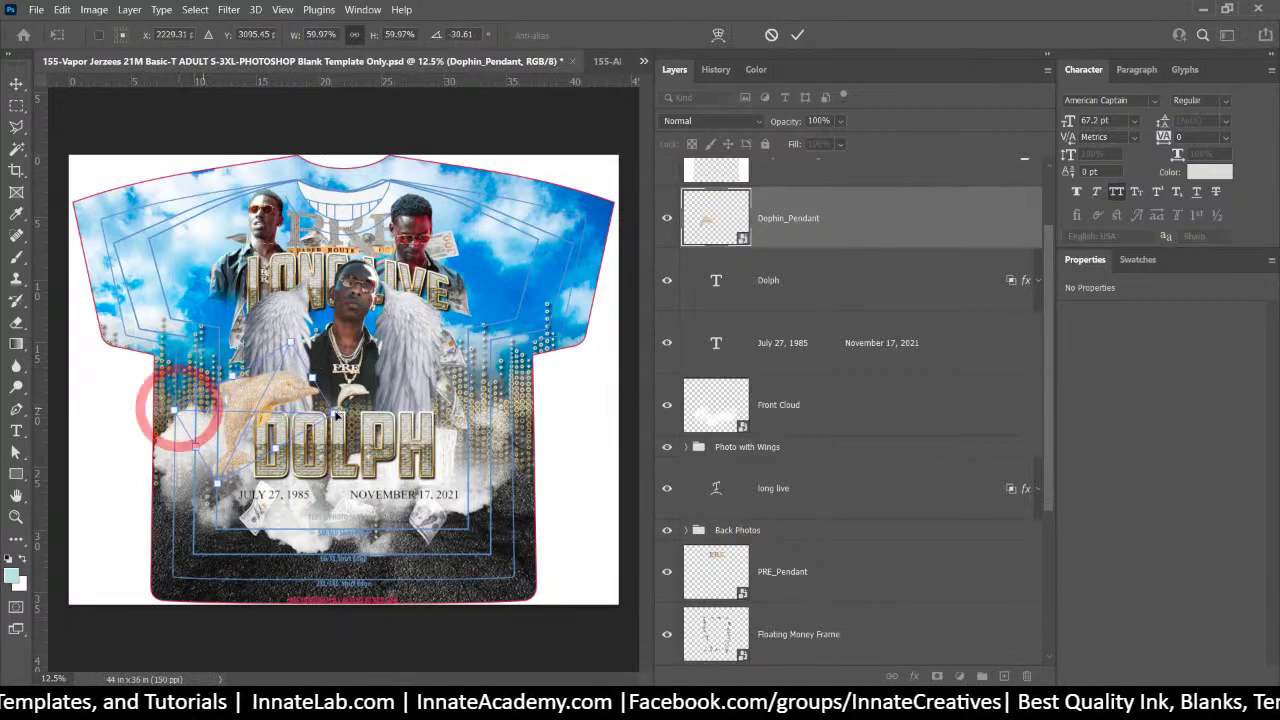
pyautogui.moveTo(286, 388); pyautogui.dragTo(299, 394)
pyautogui.moveTo(304, 346); pyautogui.dragTo(286, 400)
pyautogui.press('Return')
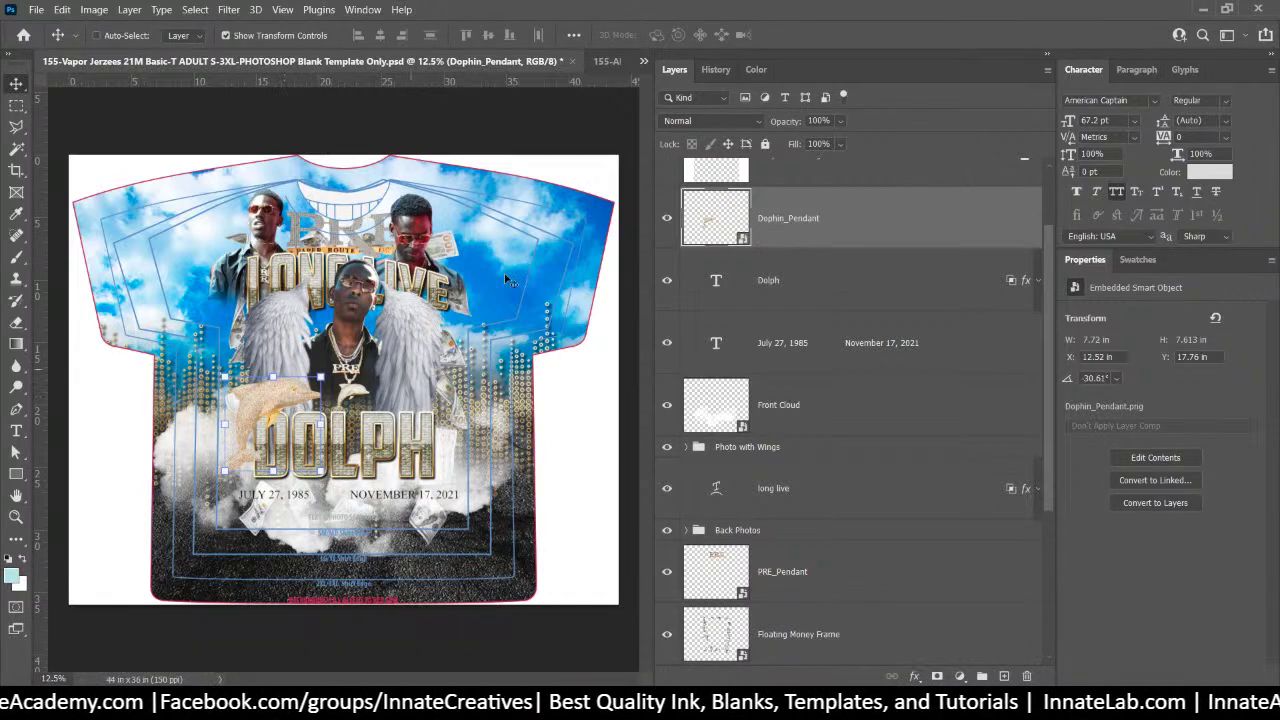
# Add a black drop shadow with 59% opacity to the Dophin_Pendant layer
pyautogui.hotkey('ctrl', '=')
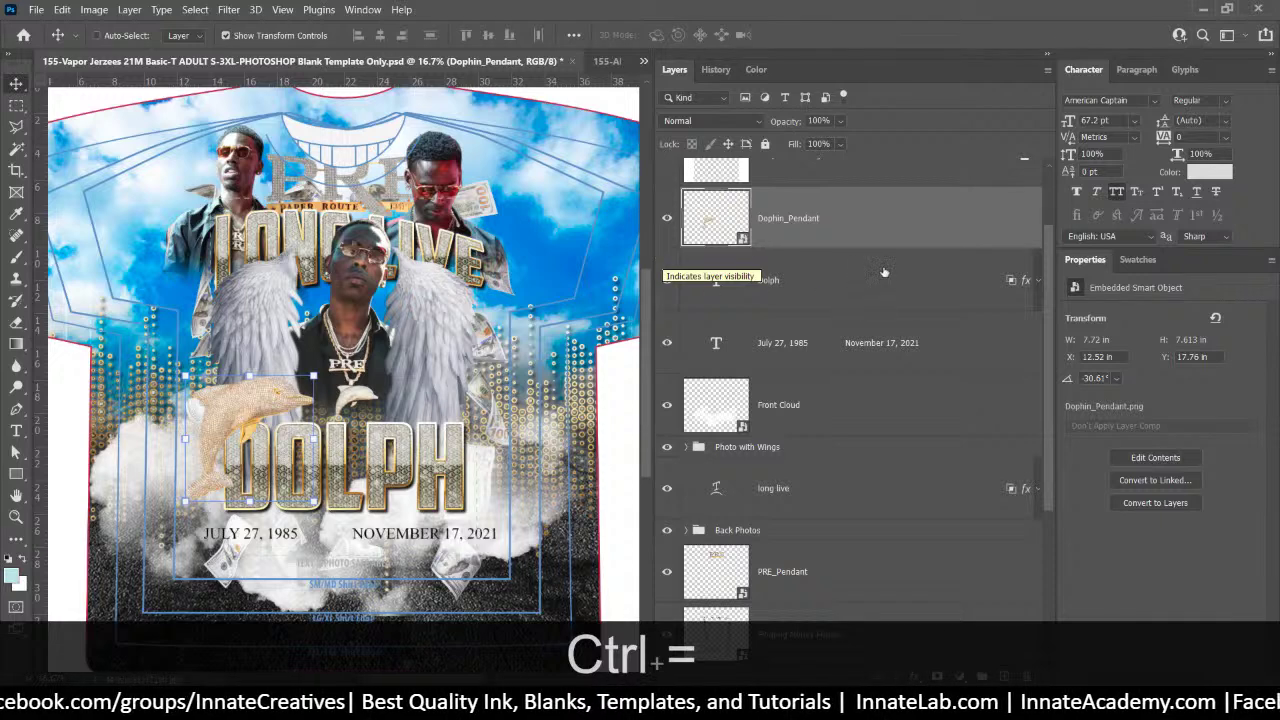
pyautogui.click(916, 678)
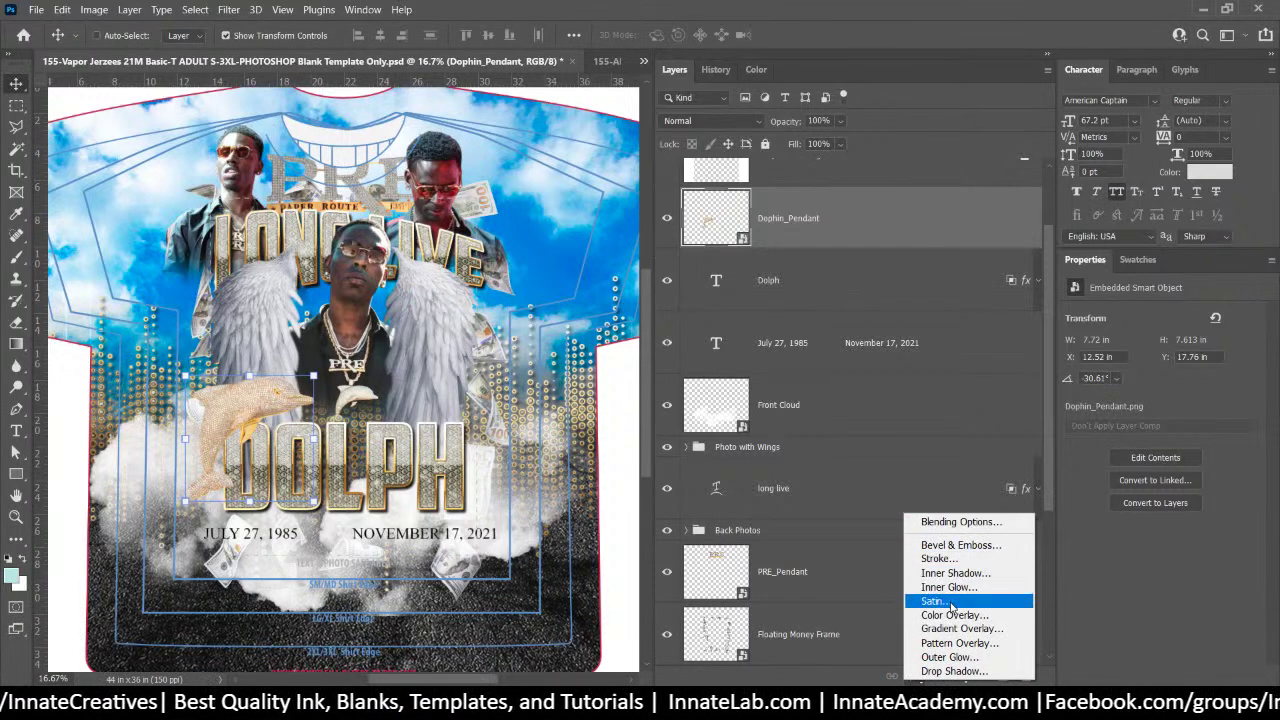
pyautogui.click(955, 671)
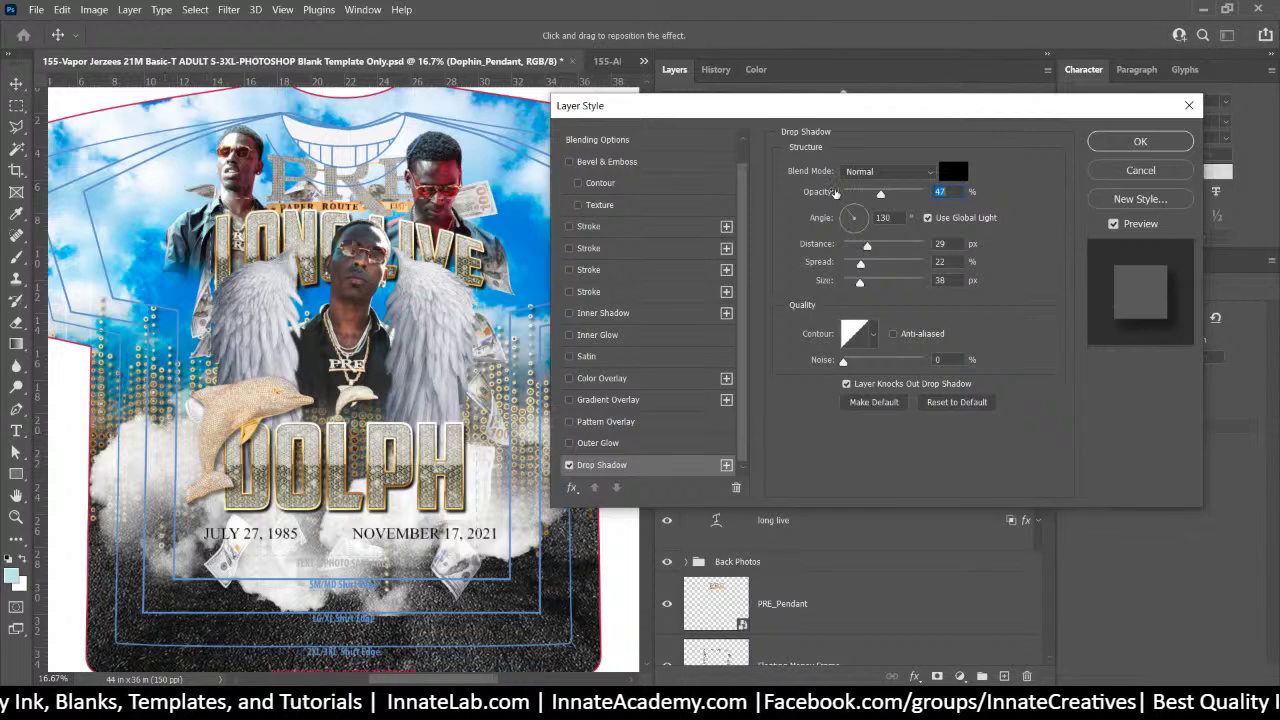
pyautogui.moveTo(893, 197); pyautogui.dragTo(892, 196)
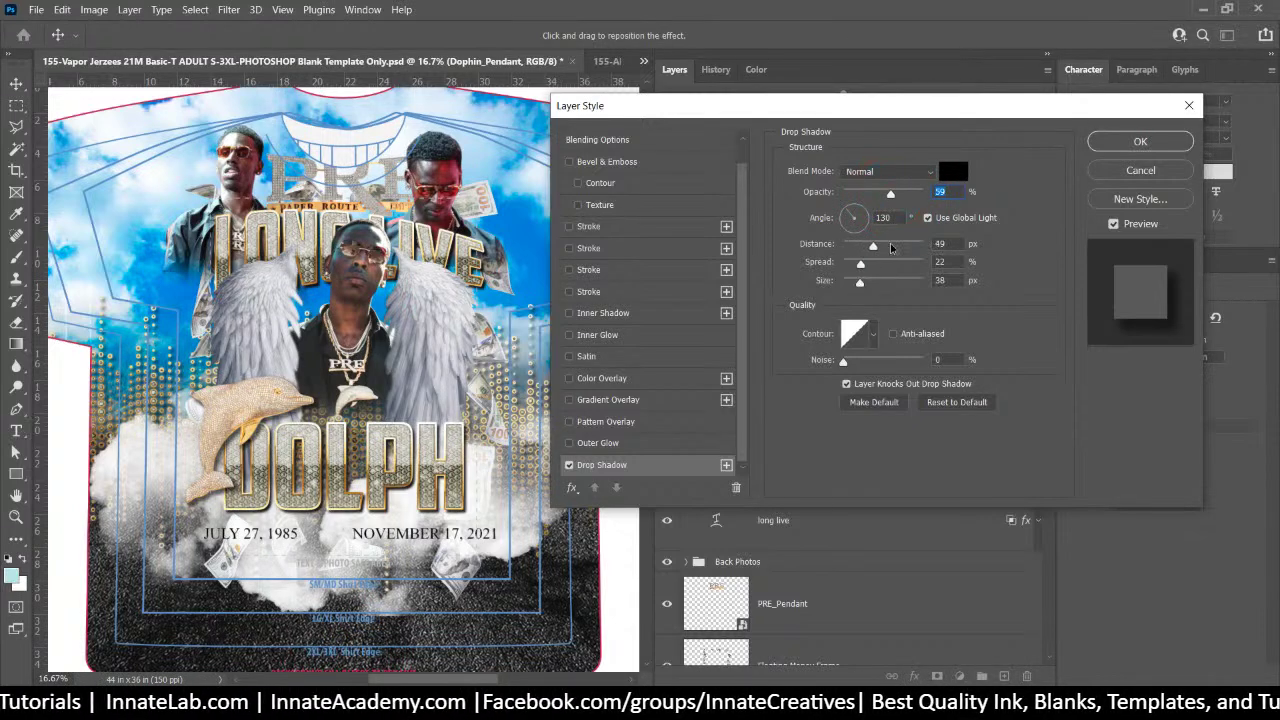
# Set the dolphin pendant's drop shadow to a 132° angle, 31 px distance, 33% spread and 71% opacity, and apply it
pyautogui.moveTo(288, 398); pyautogui.dragTo(240, 431)
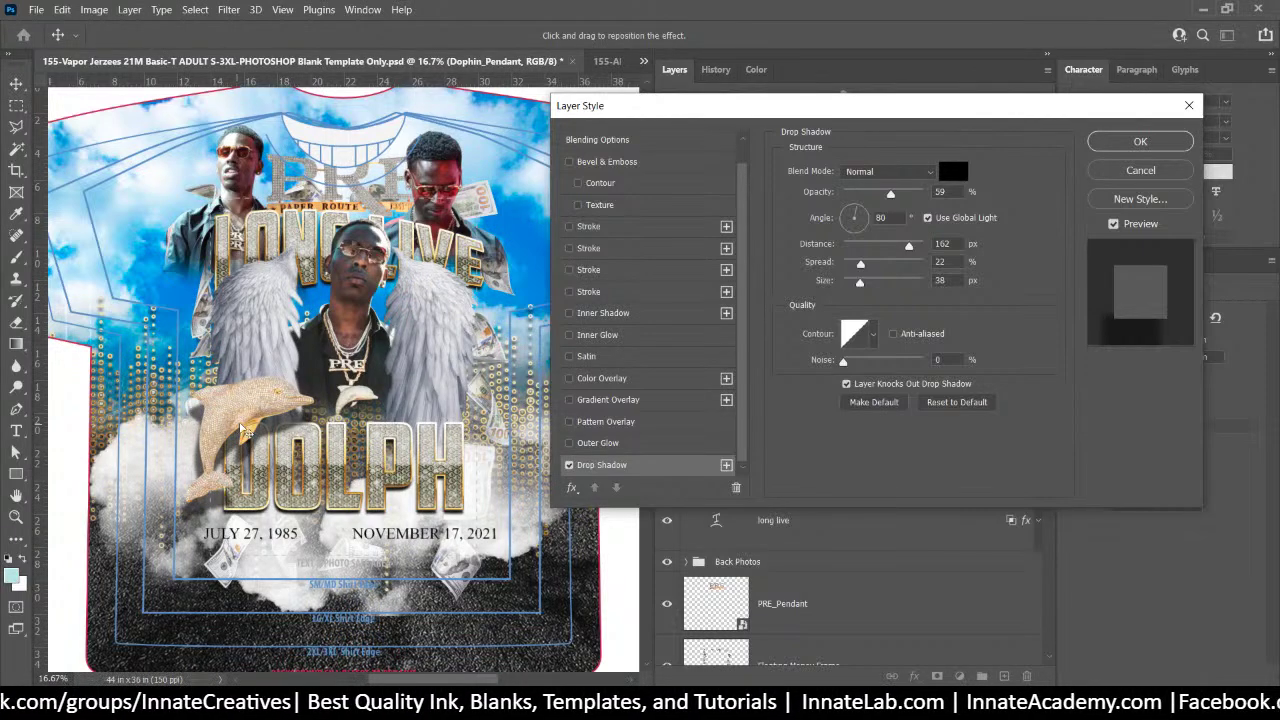
pyautogui.moveTo(243, 428)
pyautogui.mouseDown()
pyautogui.moveTo(259, 416)
pyautogui.moveTo(217, 449)
pyautogui.moveTo(230, 418)
pyautogui.moveTo(241, 427)
pyautogui.mouseUp()
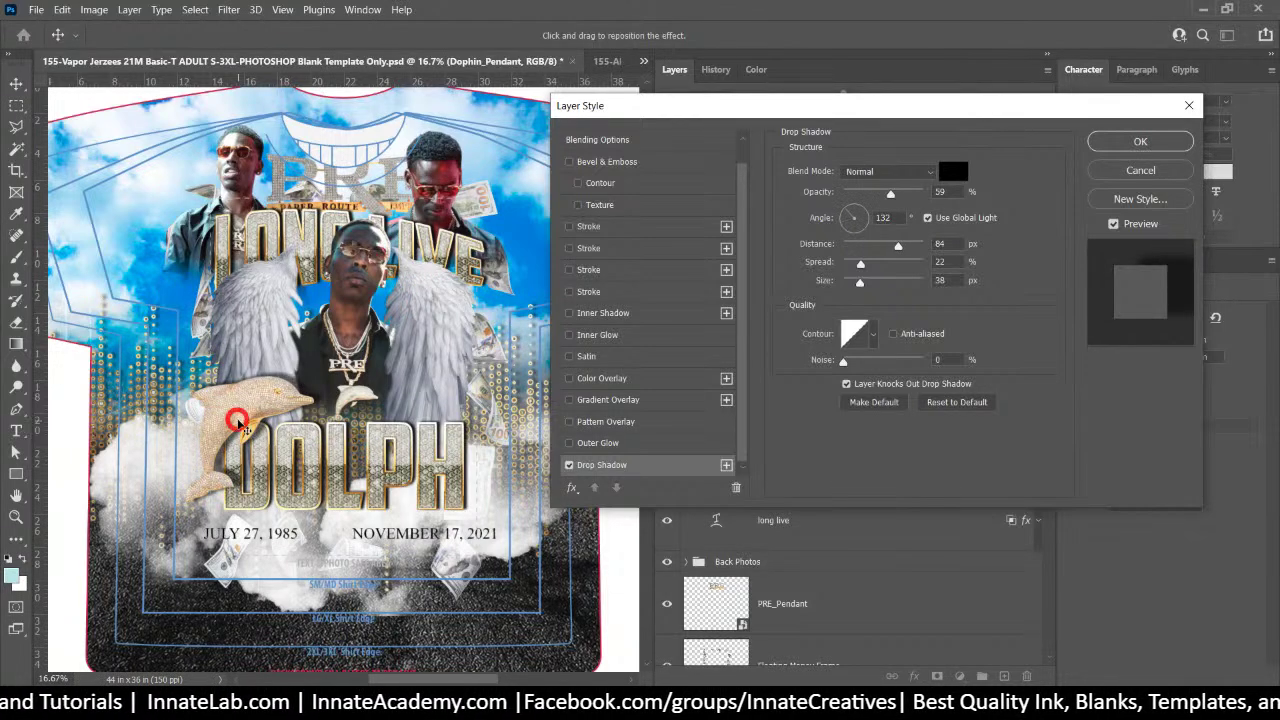
pyautogui.press('Tab')
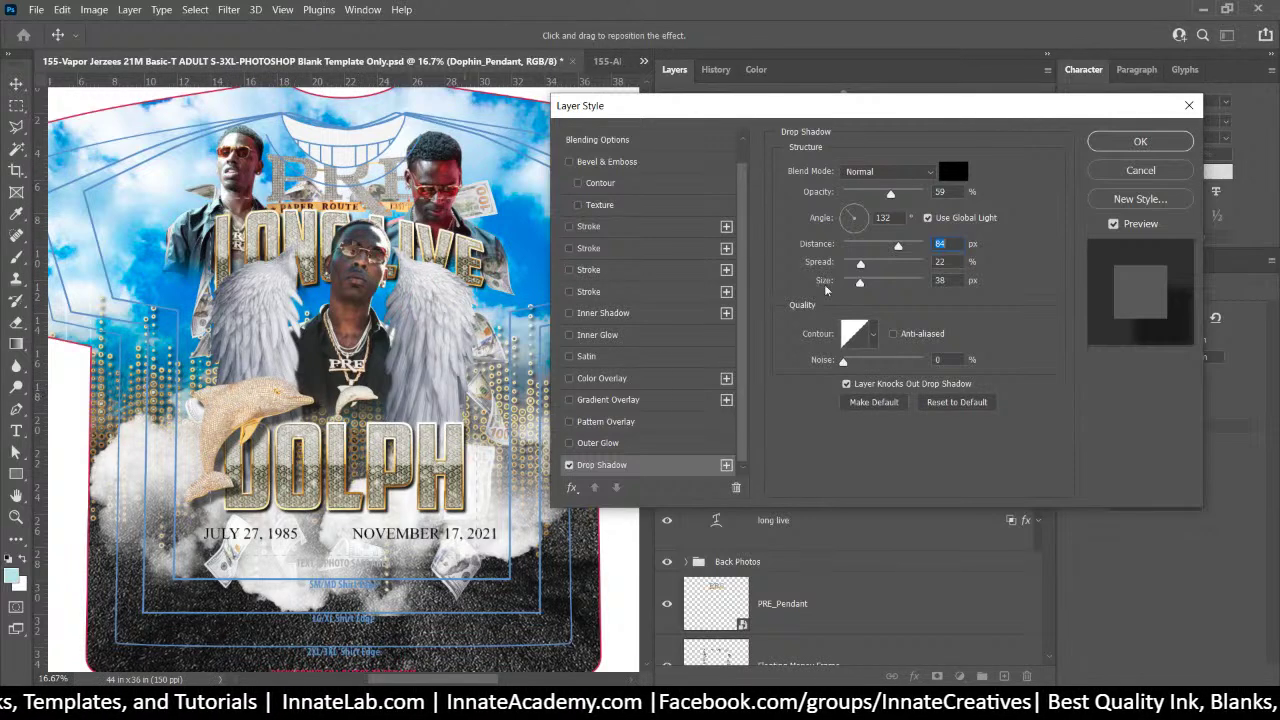
pyautogui.moveTo(897, 245); pyautogui.dragTo(869, 266)
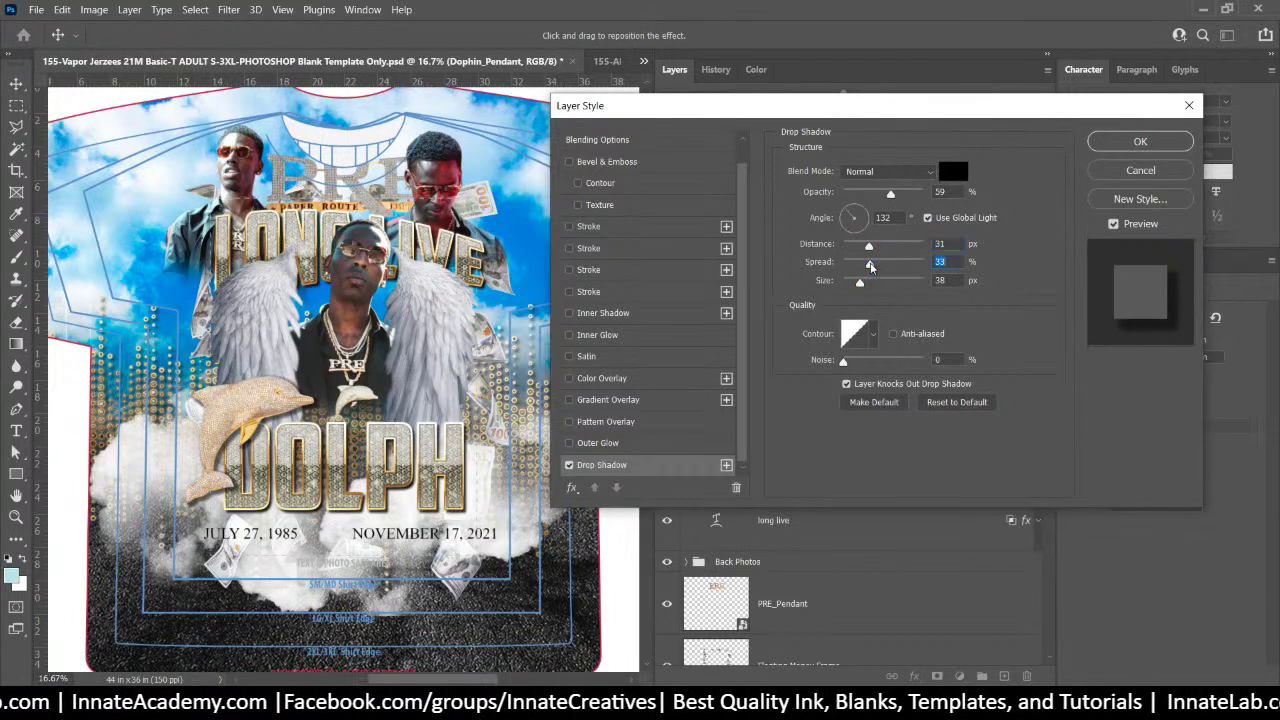
pyautogui.click(906, 193)
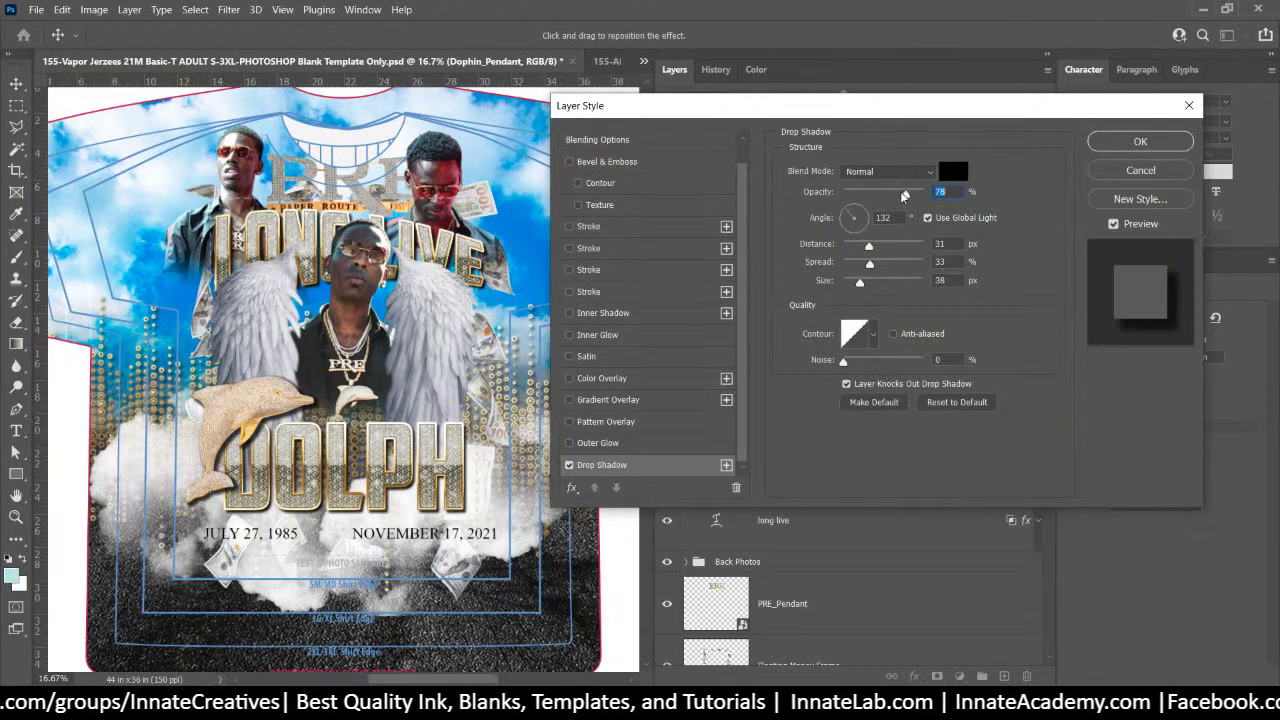
pyautogui.moveTo(903, 195); pyautogui.dragTo(900, 196)
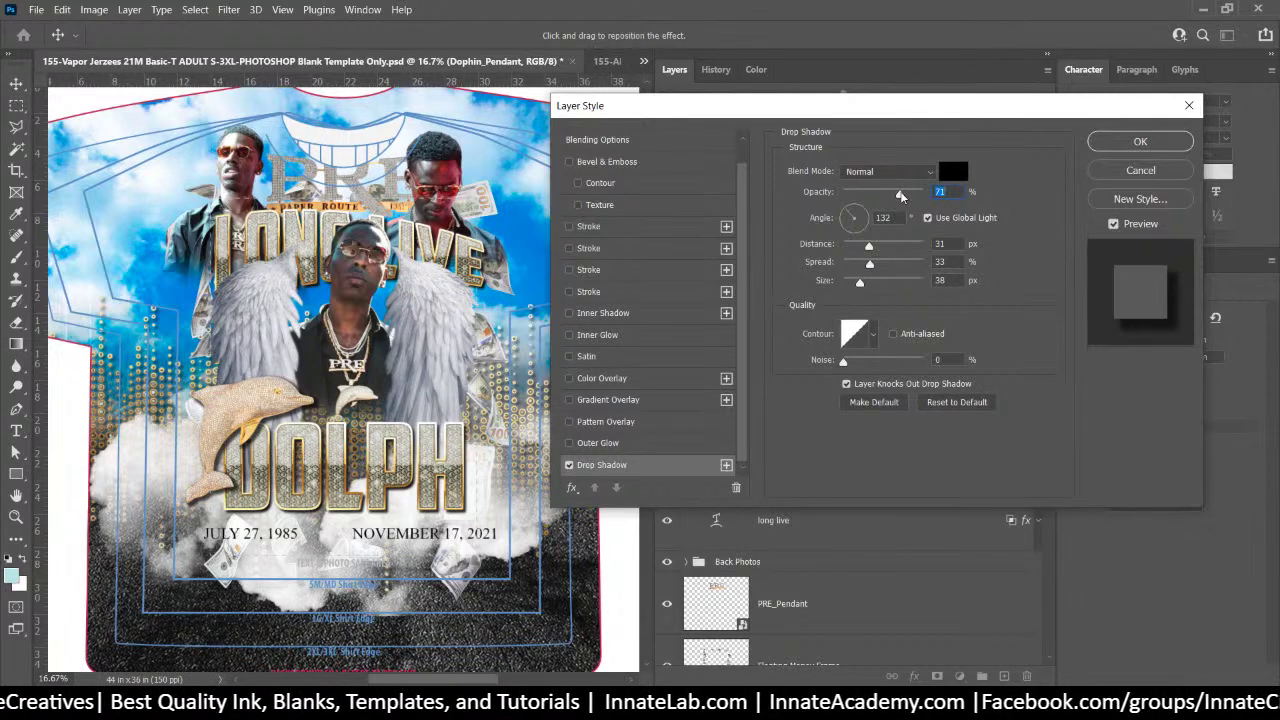
pyautogui.click(1115, 145)
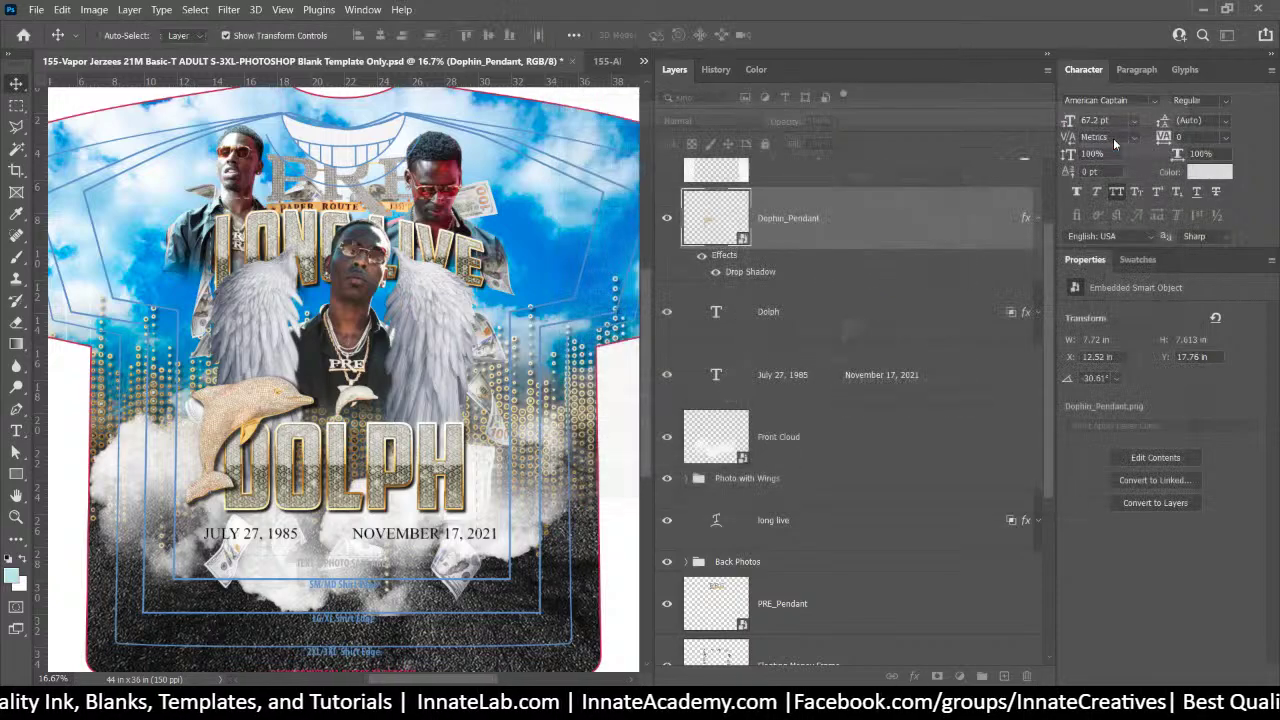
# Copy the layer style of the Dophin_Pendant layer and paste it onto the PRE_Pendant layer
pyautogui.rightClick(790, 239)
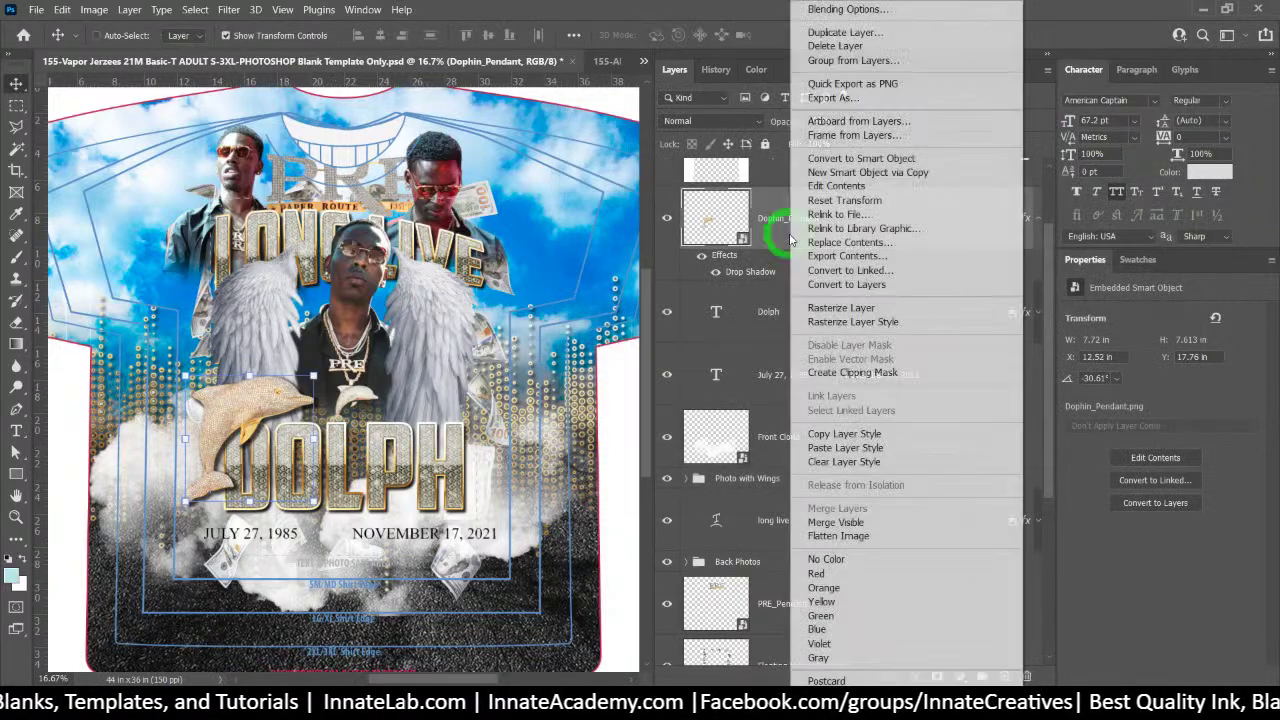
pyautogui.click(833, 435)
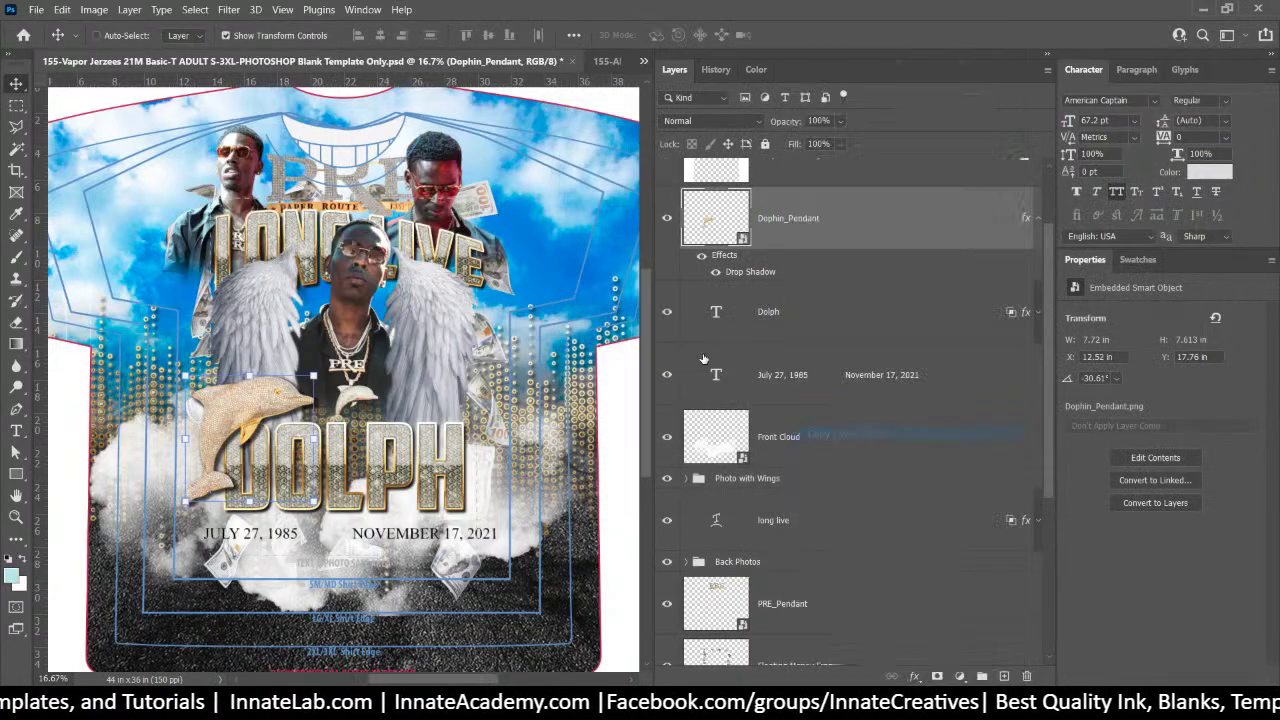
pyautogui.rightClick(368, 198)
pyautogui.click(375, 204)
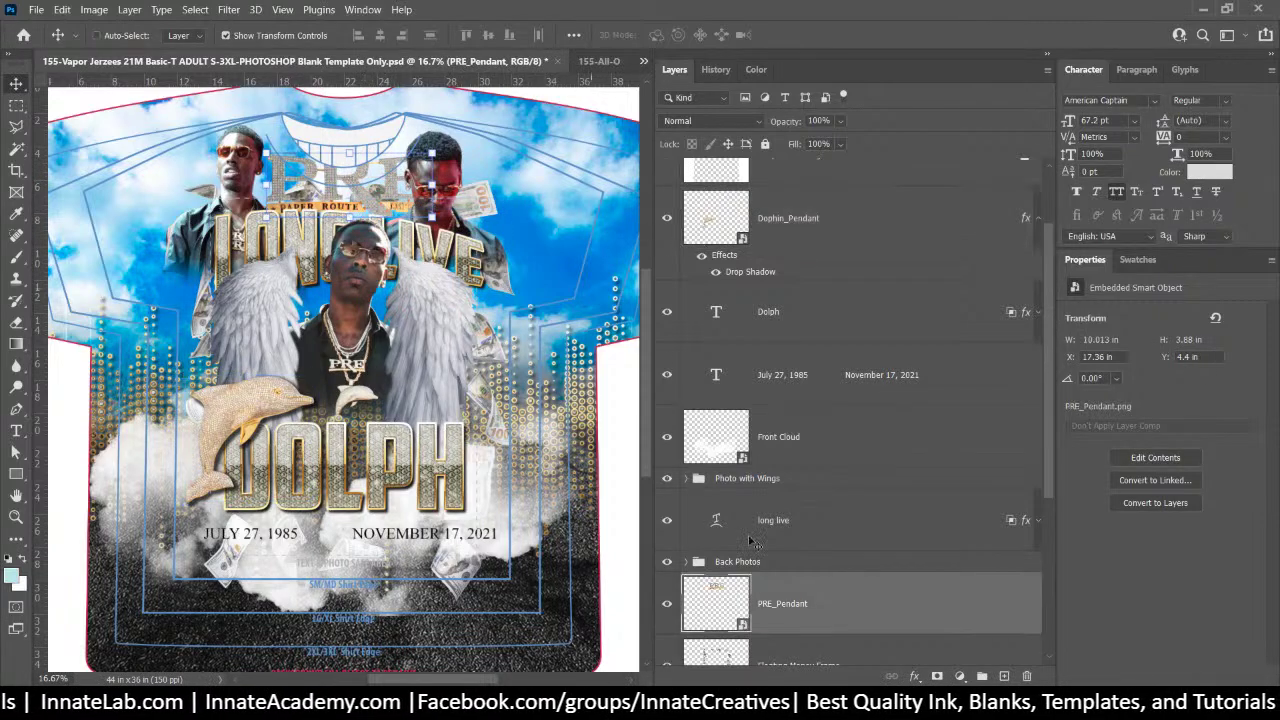
pyautogui.rightClick(790, 600)
pyautogui.click(840, 447)
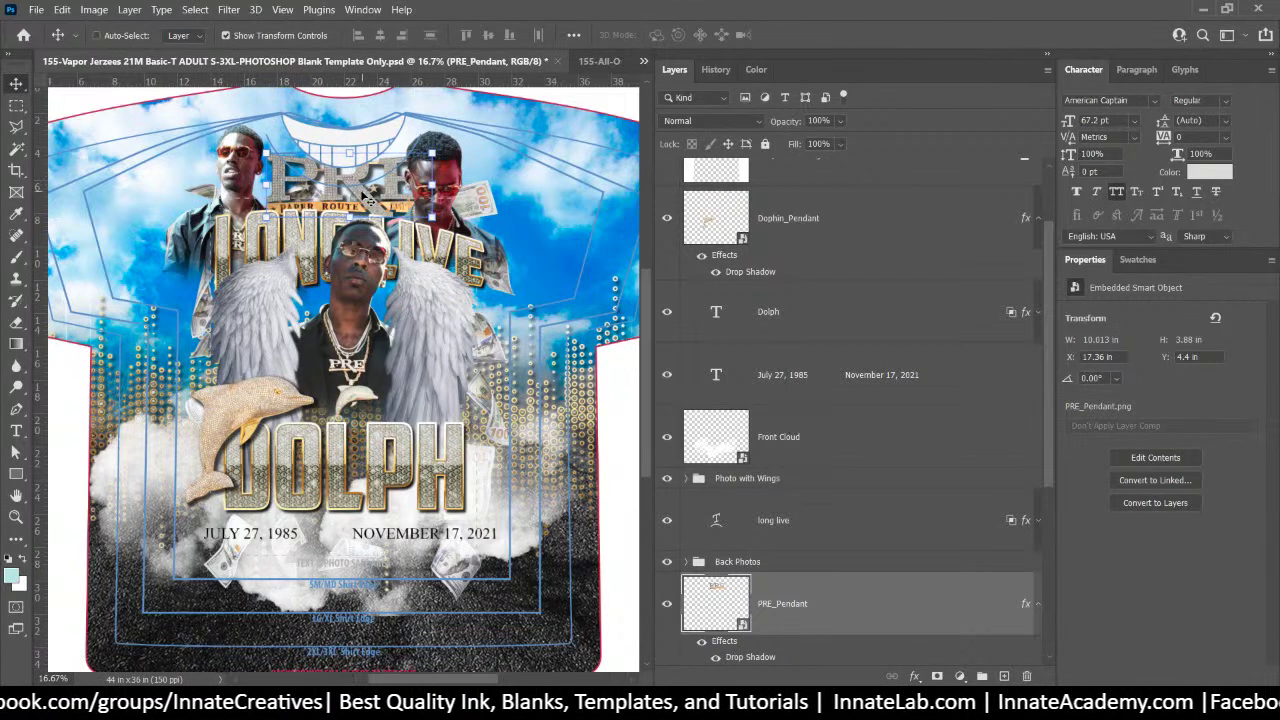
# Shift the PRE pendant slightly left and move its layer above the Back Photos group
pyautogui.moveTo(365, 195); pyautogui.dragTo(356, 195)
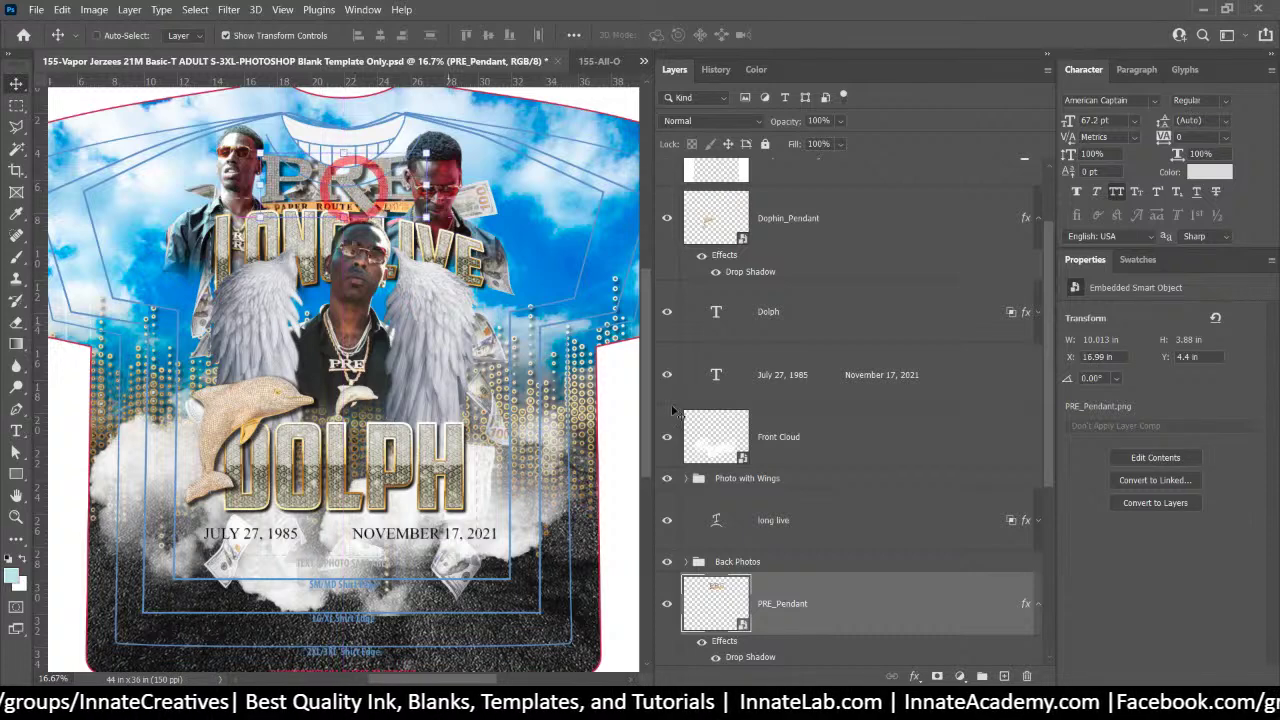
pyautogui.moveTo(790, 600); pyautogui.dragTo(769, 555)
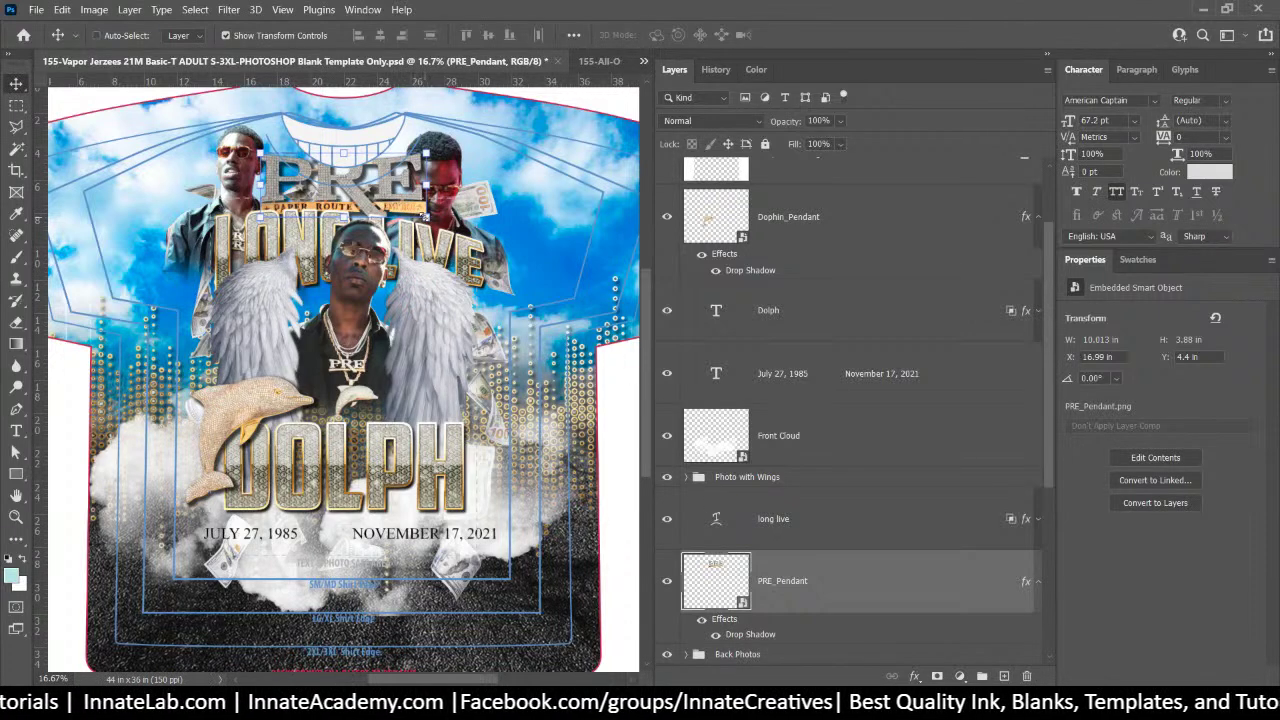
# Scale the PRE pendant down to about 8 x 3.1 in and position it between the two back photos at X 17.56 in, Y 4.42 in
pyautogui.moveTo(446, 163); pyautogui.dragTo(410, 172)
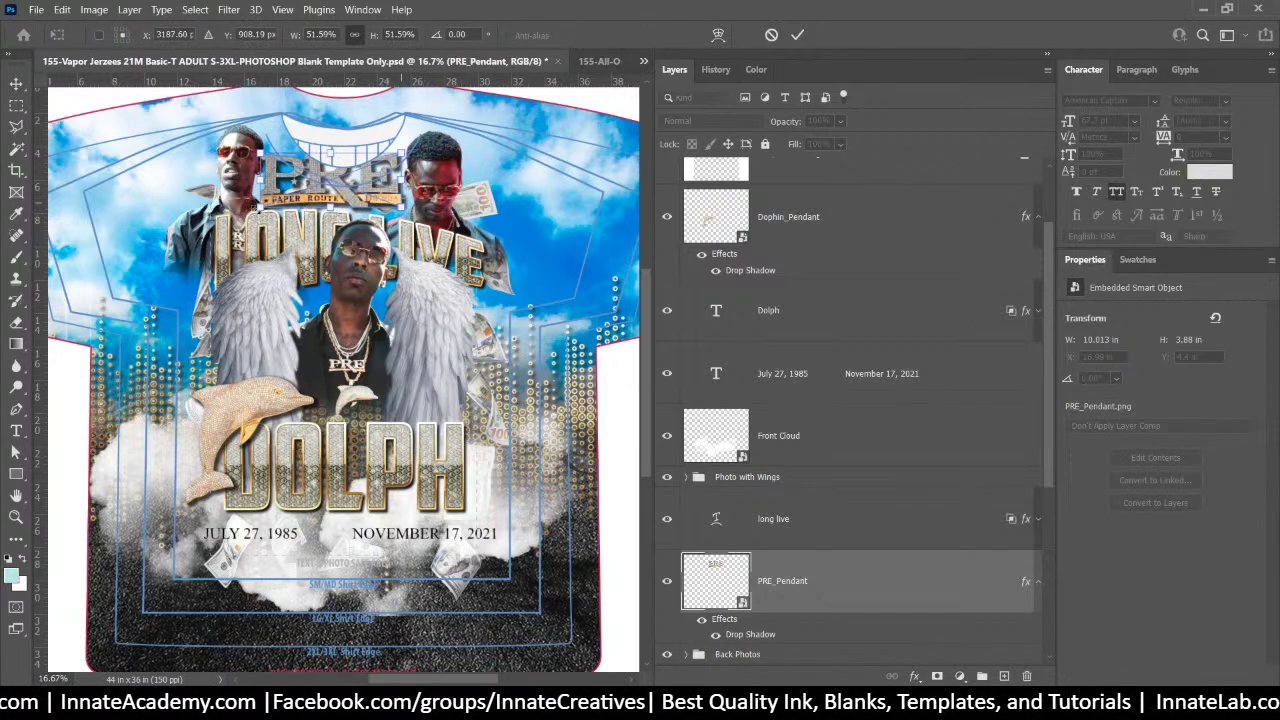
pyautogui.moveTo(259, 209); pyautogui.dragTo(264, 204)
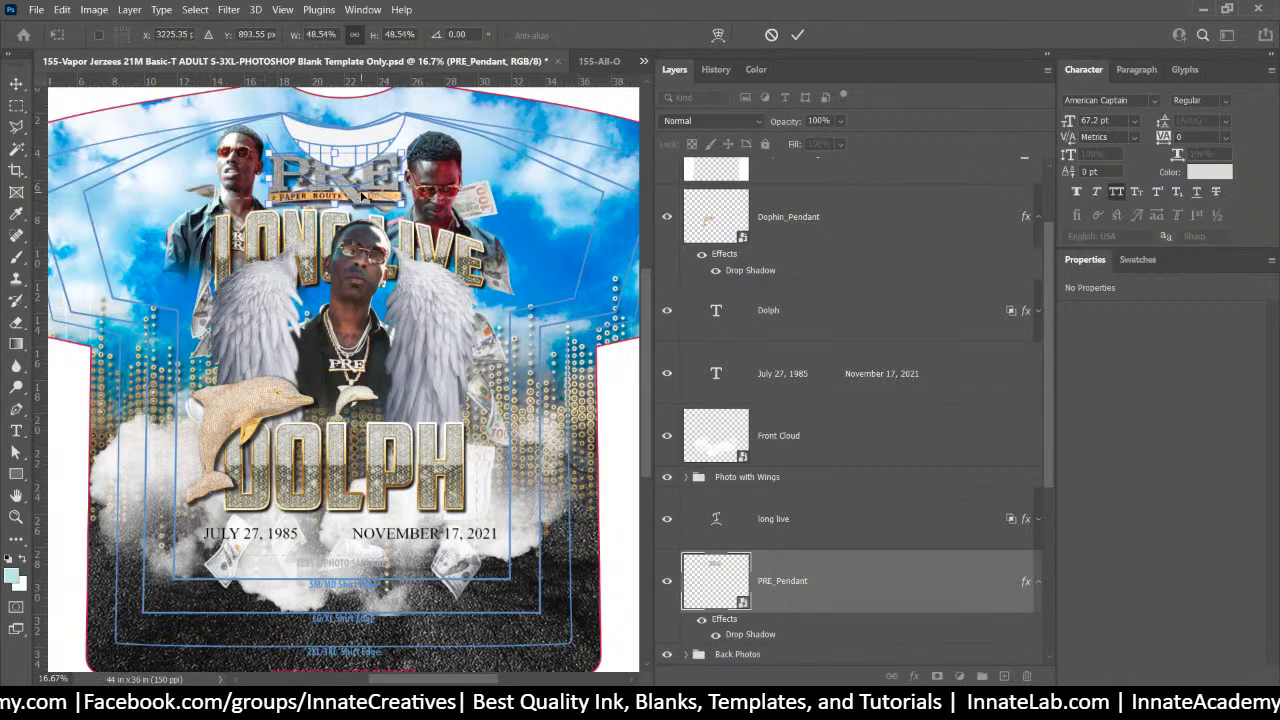
pyautogui.press('Return')
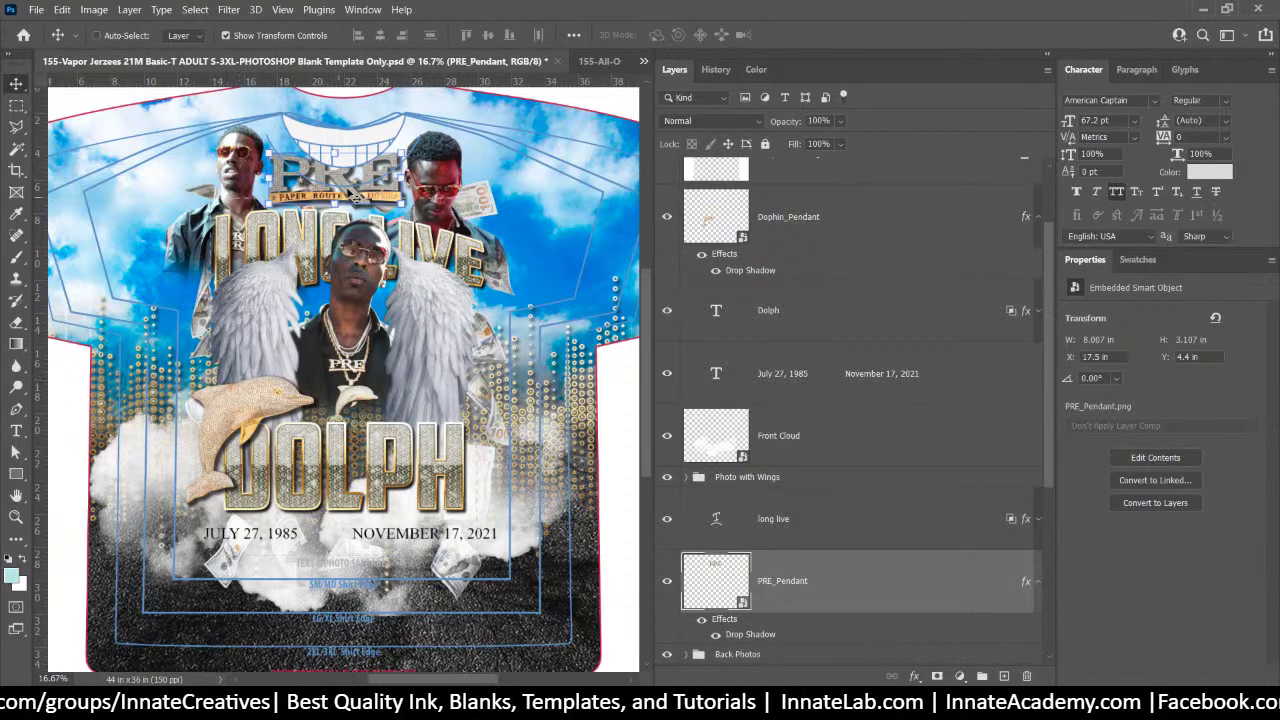
pyautogui.moveTo(353, 194)
pyautogui.mouseDown()
pyautogui.moveTo(380, 180)
pyautogui.moveTo(347, 188)
pyautogui.mouseUp()
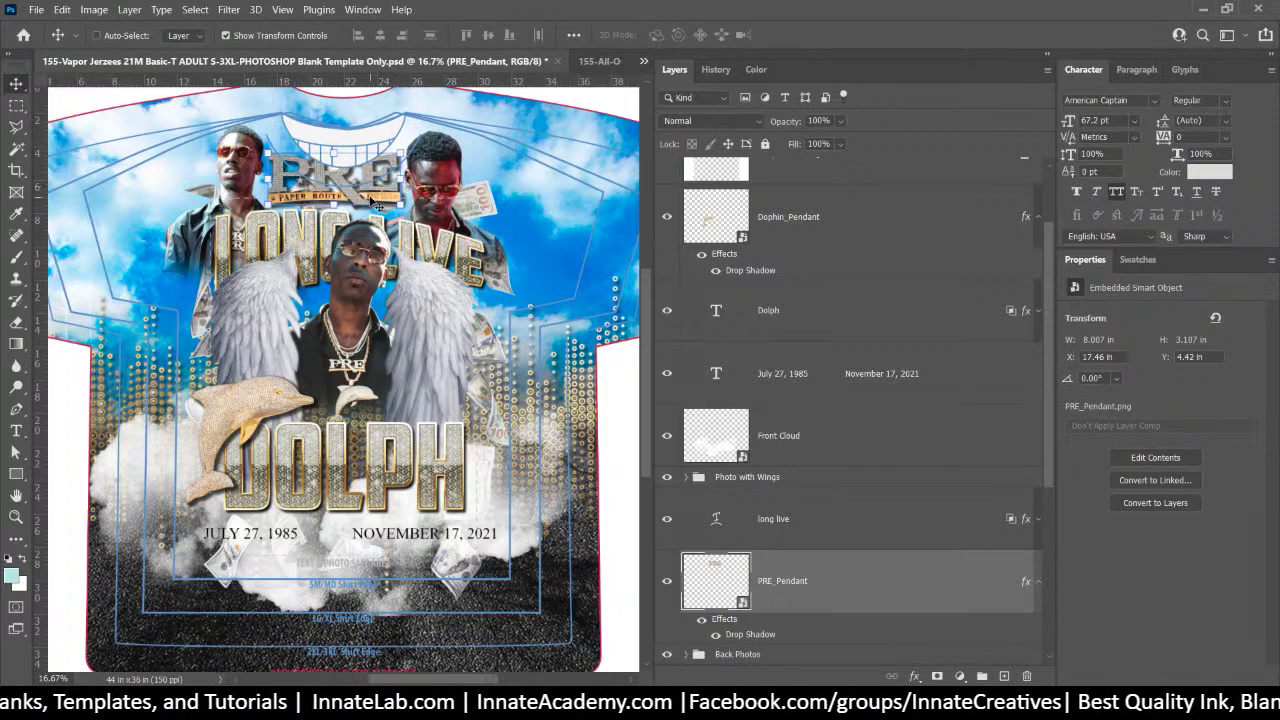
pyautogui.press('Right')
pyautogui.press('Right')
pyautogui.press('Right')
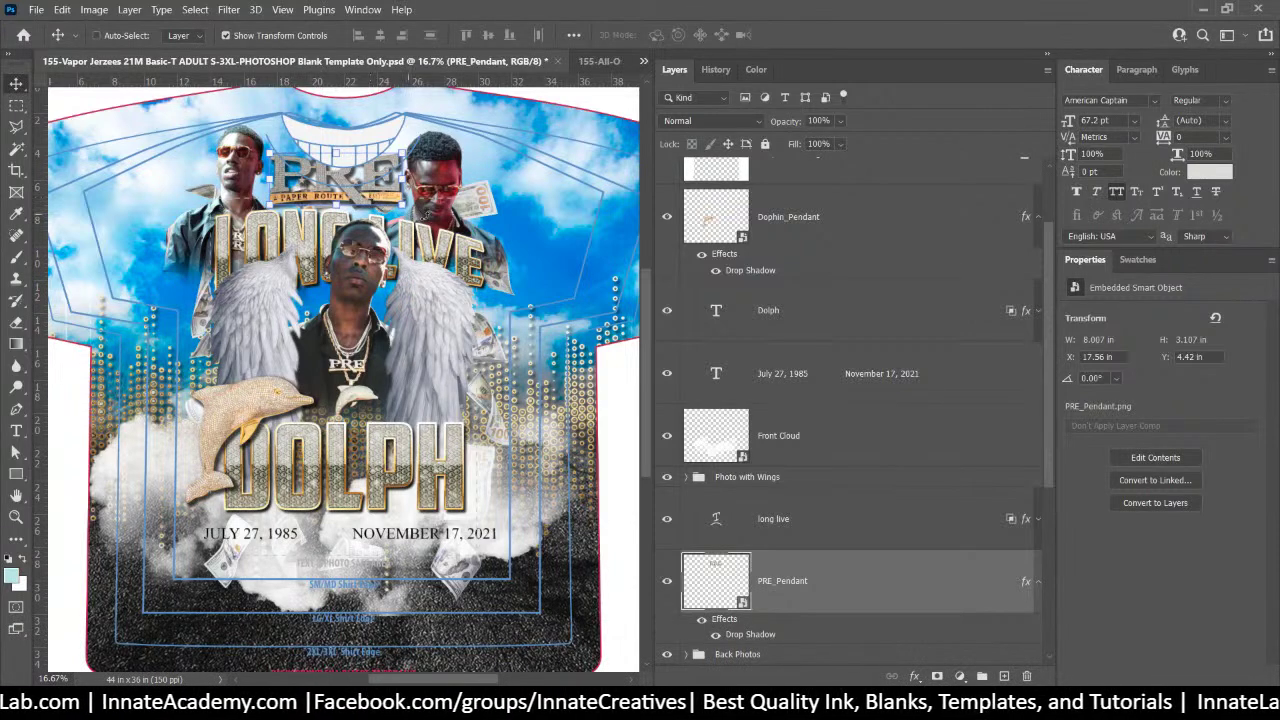
pyautogui.click(813, 577)
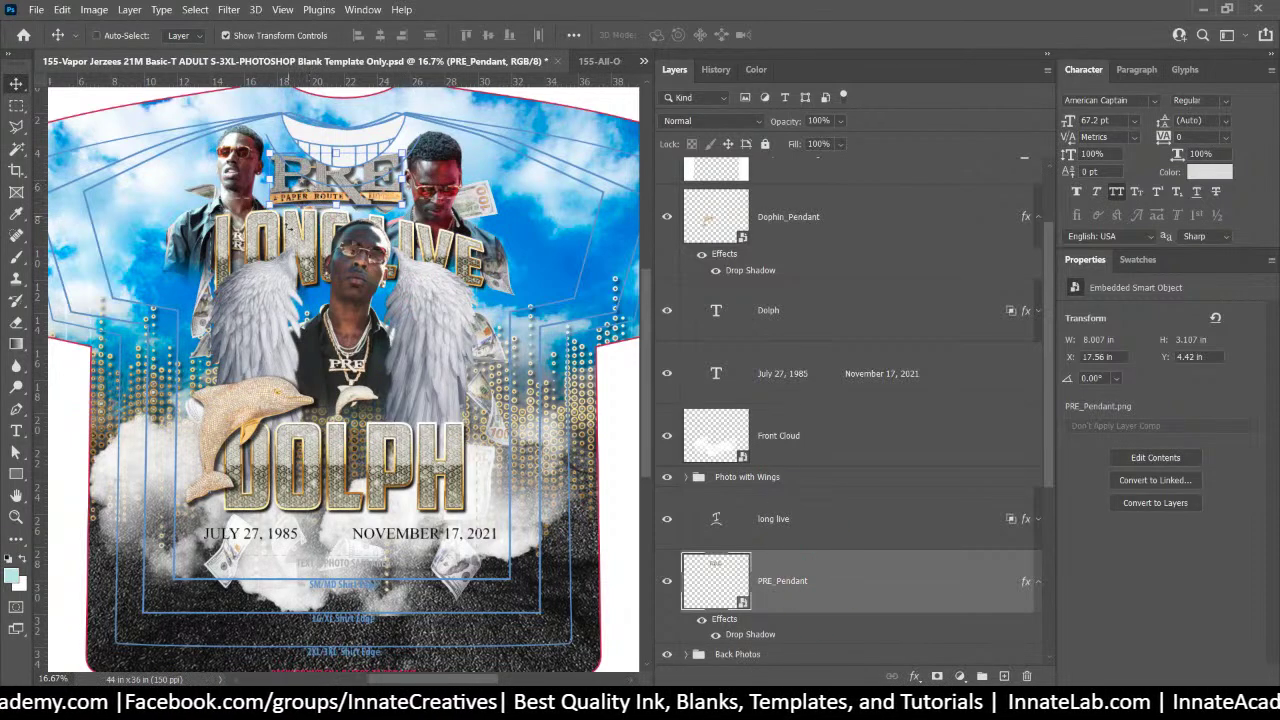
# Select the Photo3 layer of the Back Photos group from the man at the shirt's upper right
pyautogui.rightClick(444, 173)
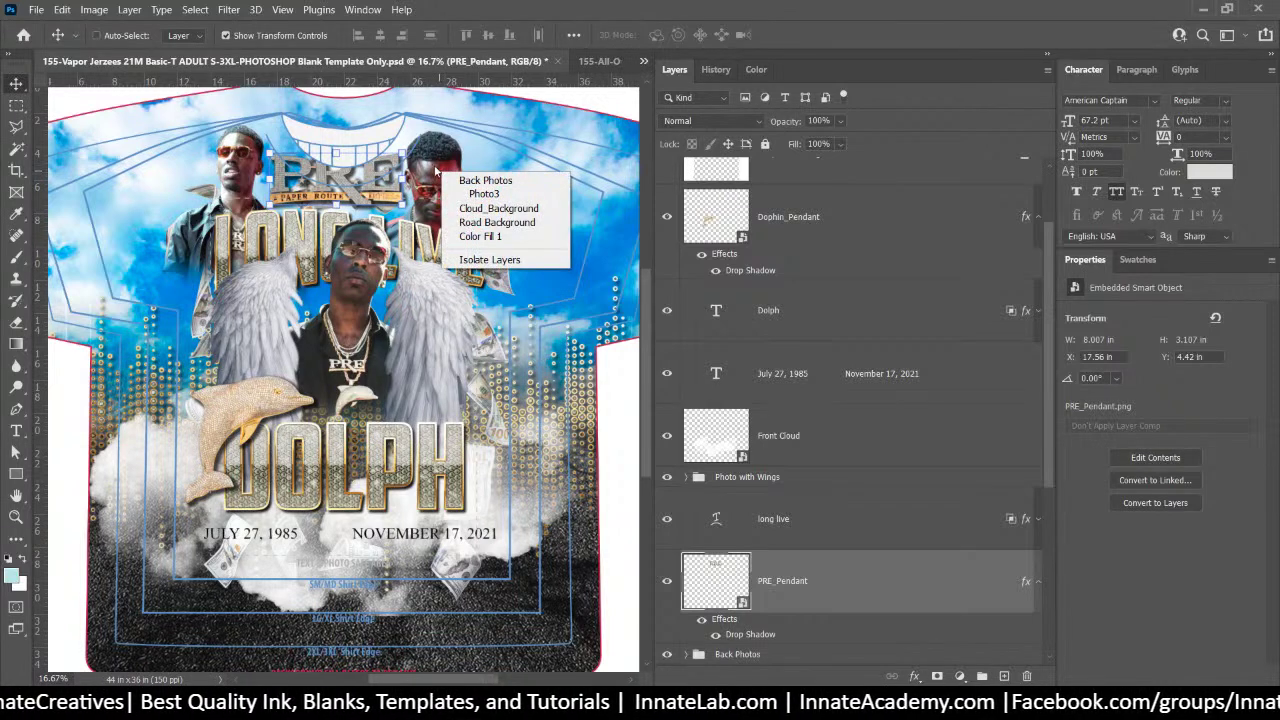
pyautogui.click(426, 163)
pyautogui.rightClick(427, 162)
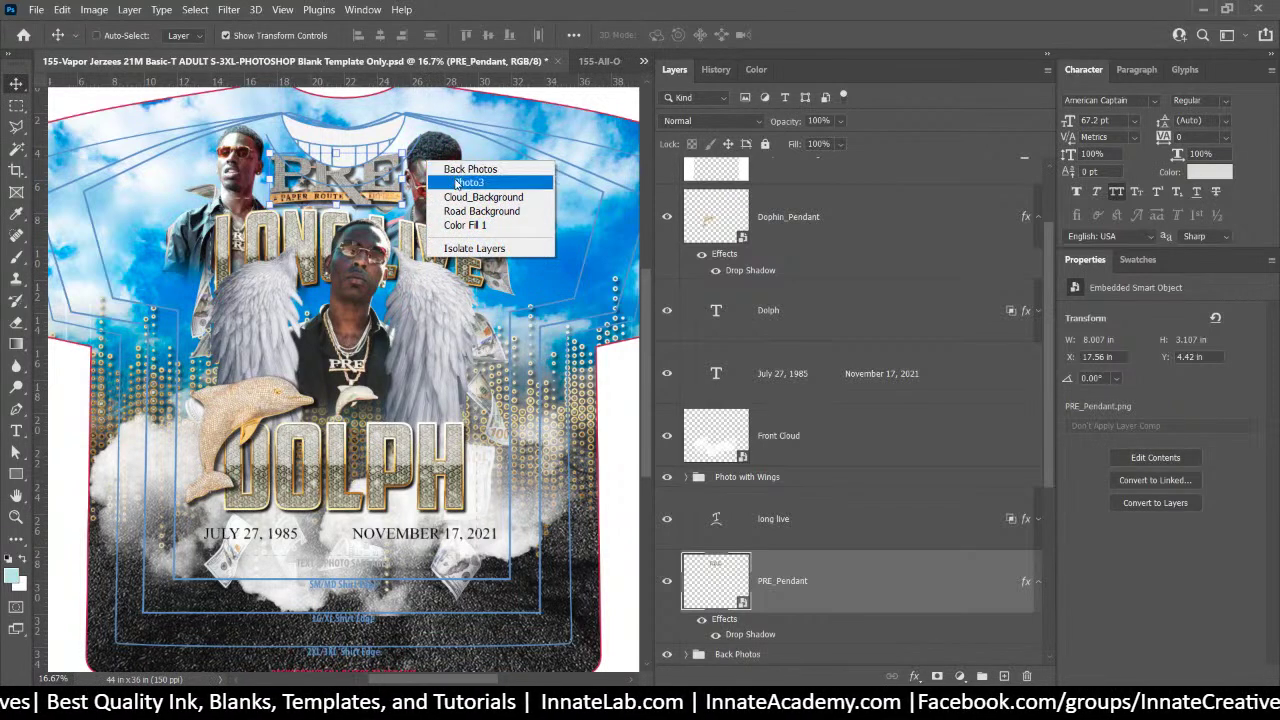
# Select the Back Photos group in the shirt template design
pyautogui.click(456, 172)
pyautogui.scroll(-2, 790, 640)
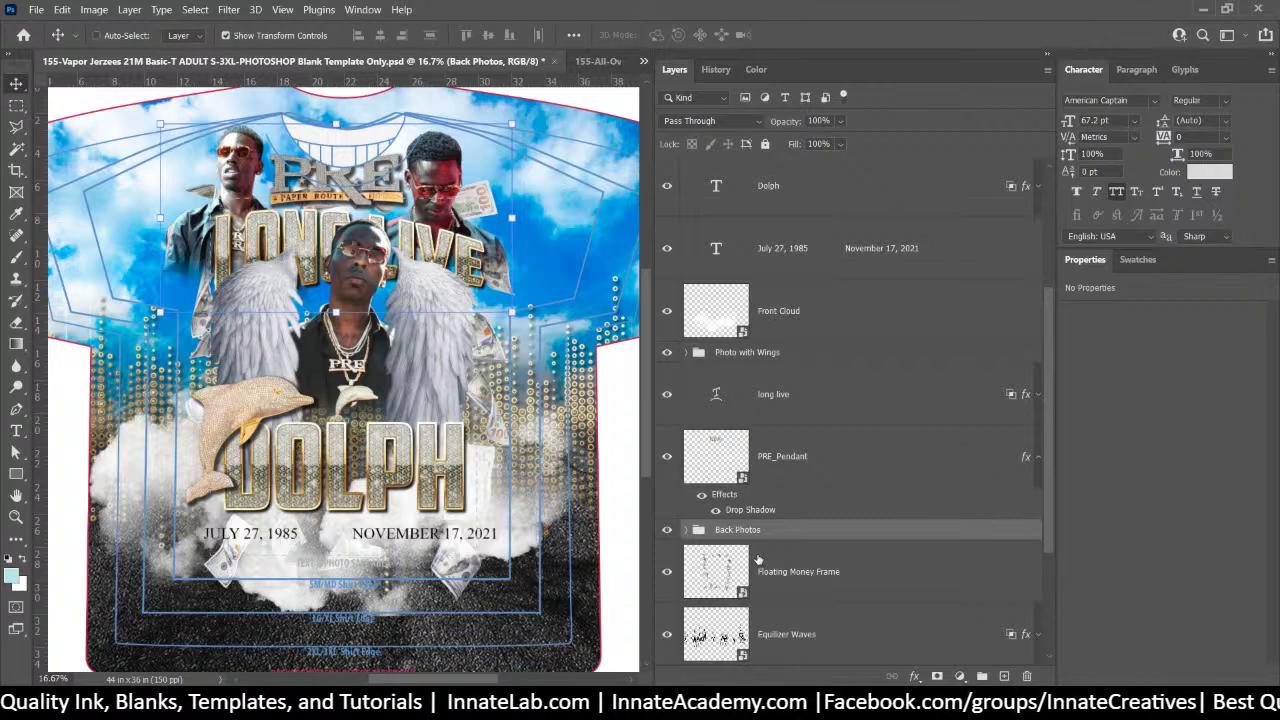
pyautogui.scroll(-3, 778, 540)
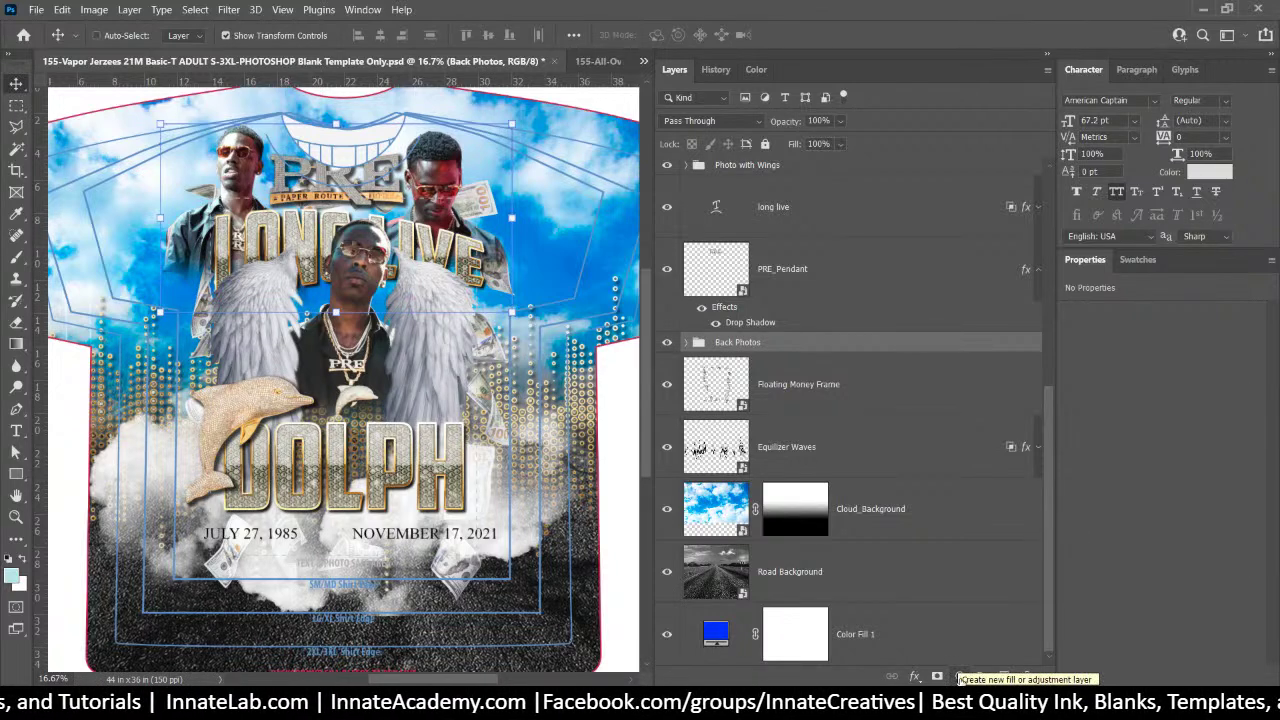
pyautogui.click(959, 676)
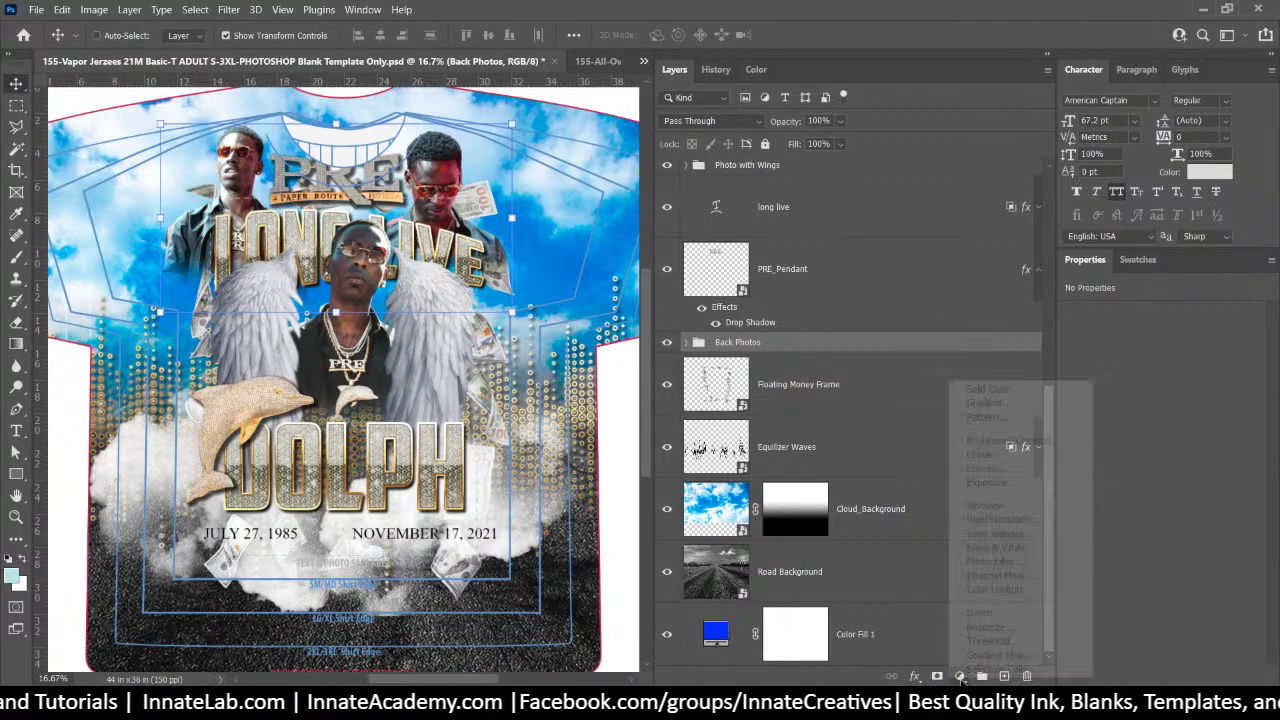
pyautogui.click(986, 454)
pyautogui.click(994, 449)
pyautogui.click(868, 374)
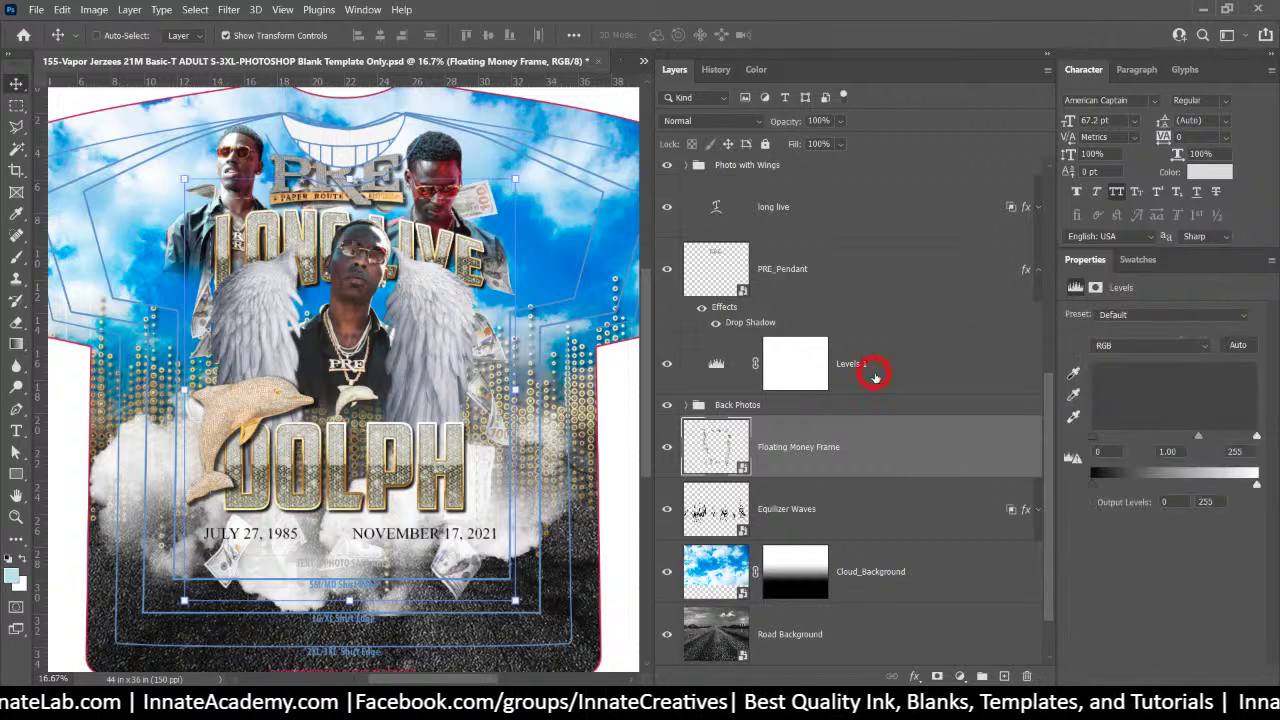
pyautogui.press('Delete')
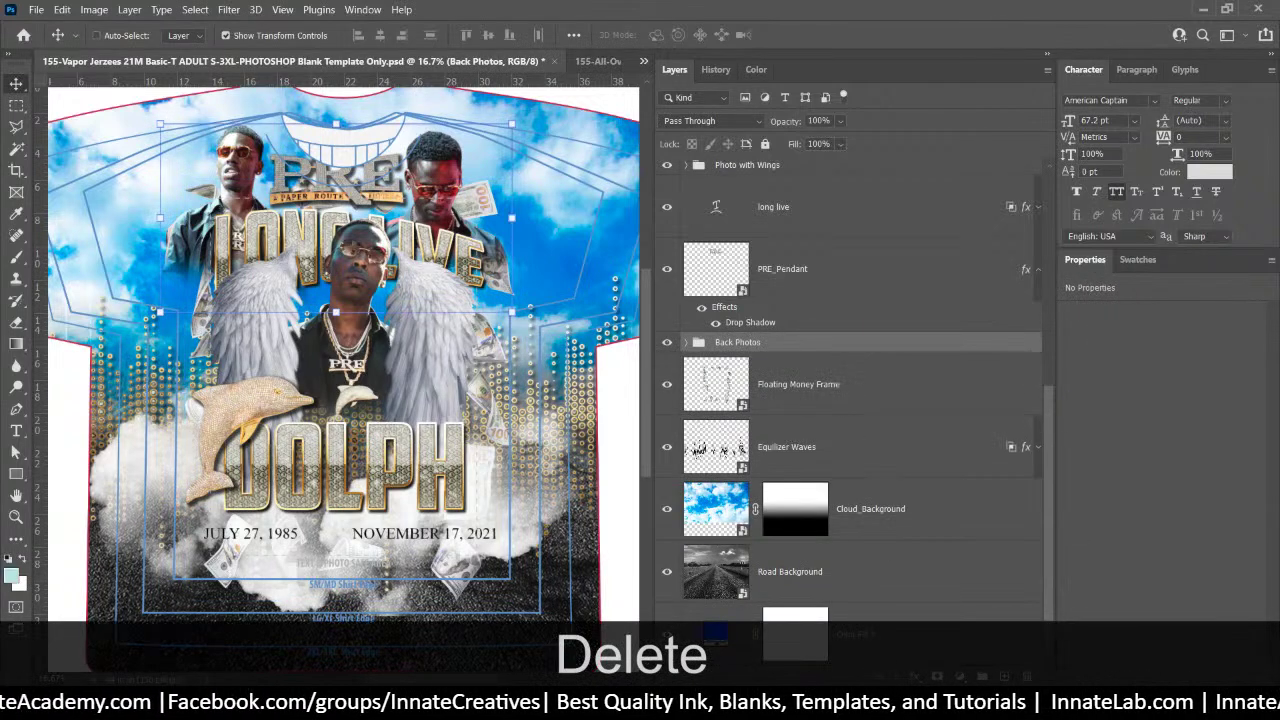
# Add a Black & White adjustment layer above the Back Photos group and clip it to that group
pyautogui.click(960, 677)
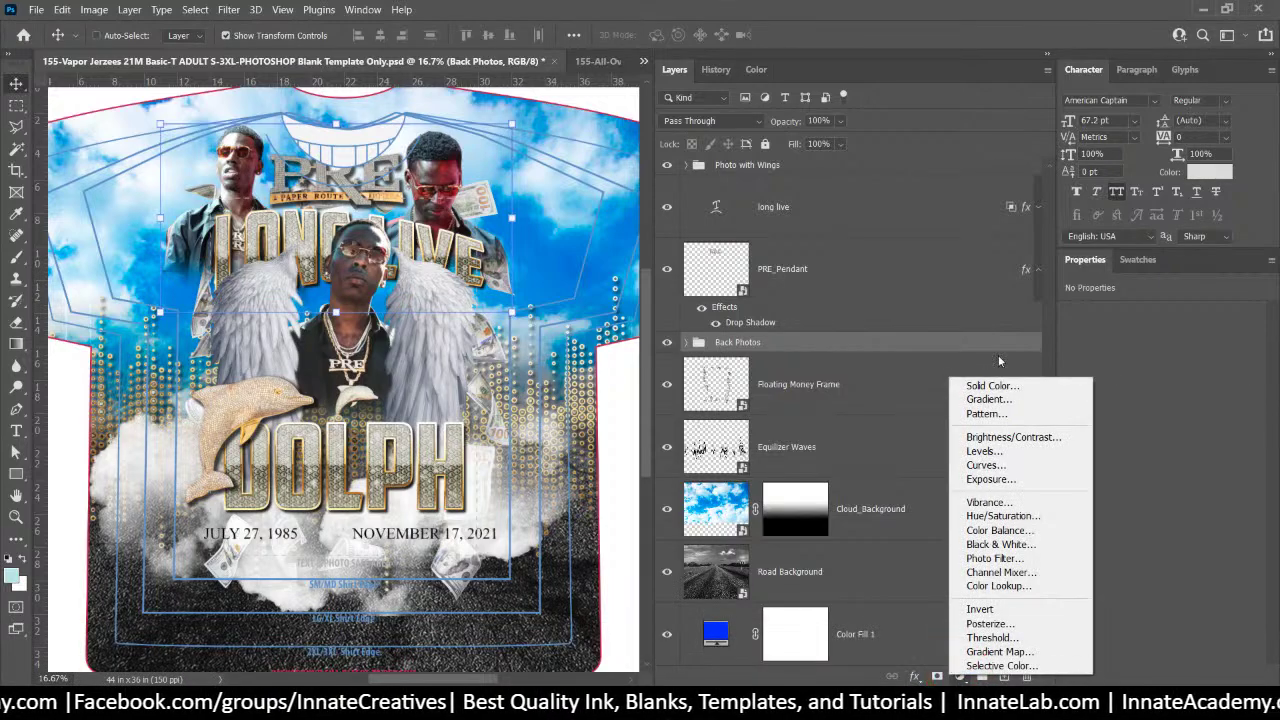
pyautogui.click(1010, 544)
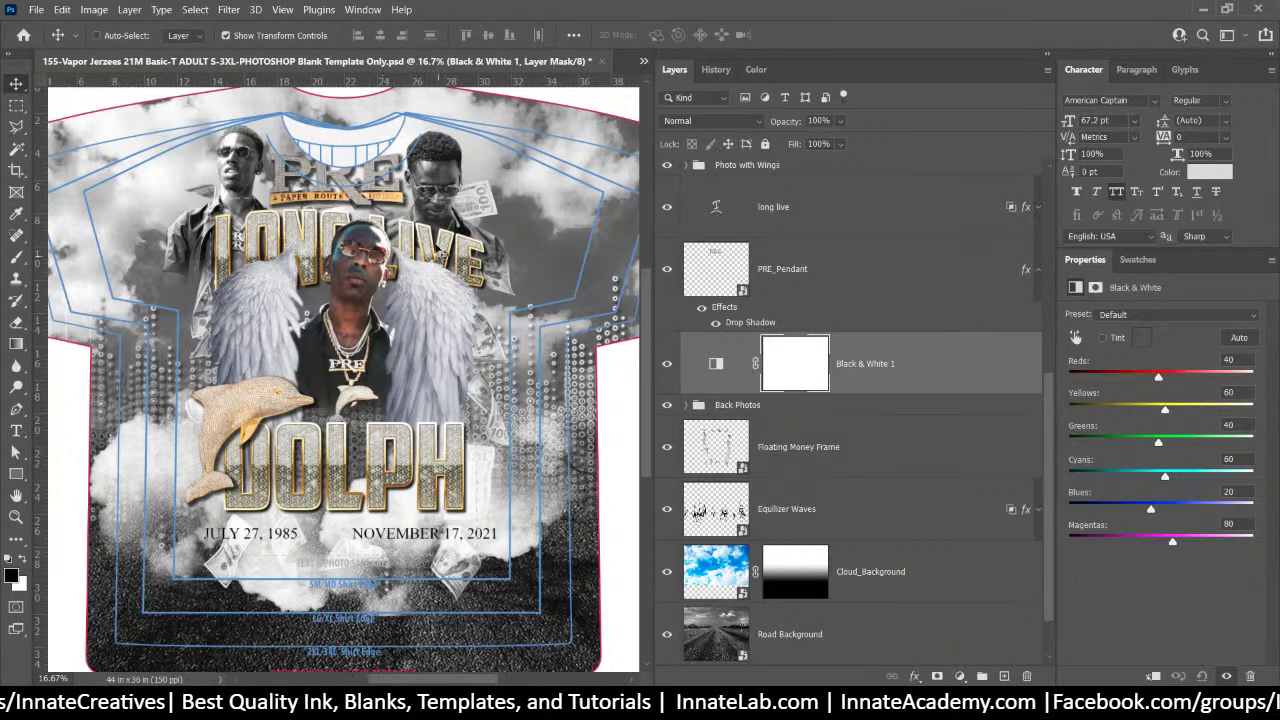
pyautogui.rightClick(900, 373)
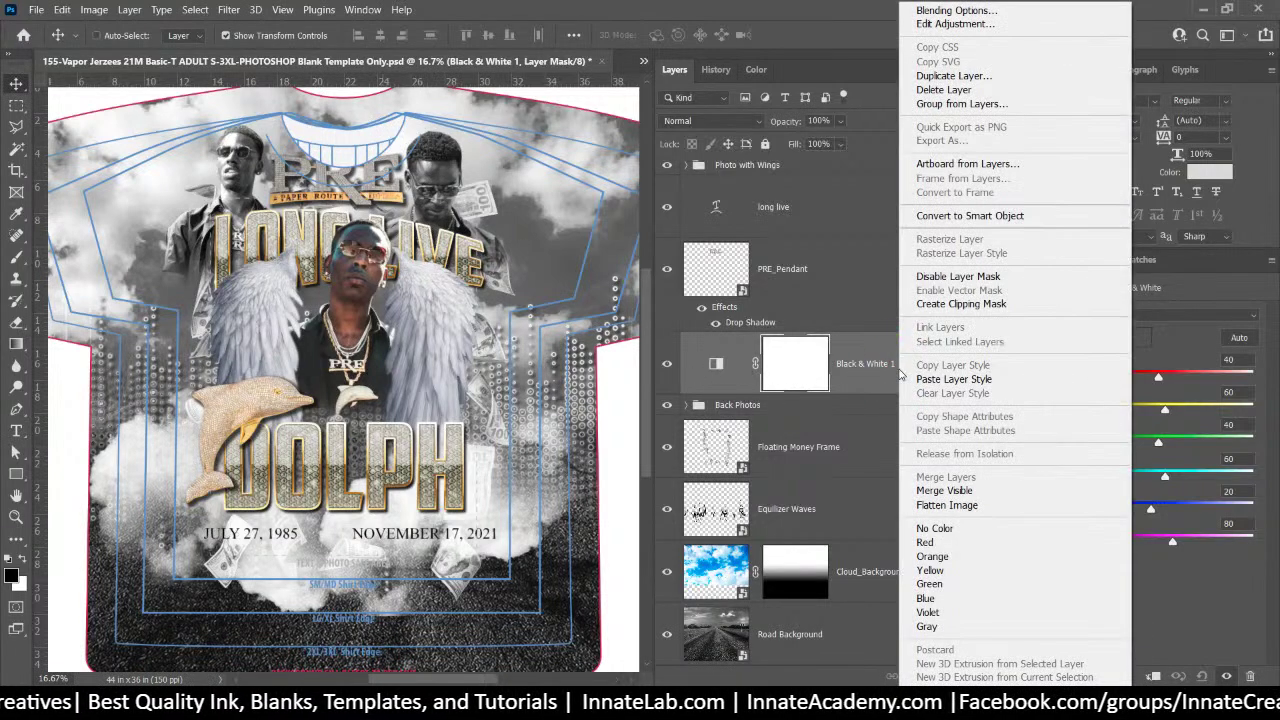
pyautogui.click(957, 304)
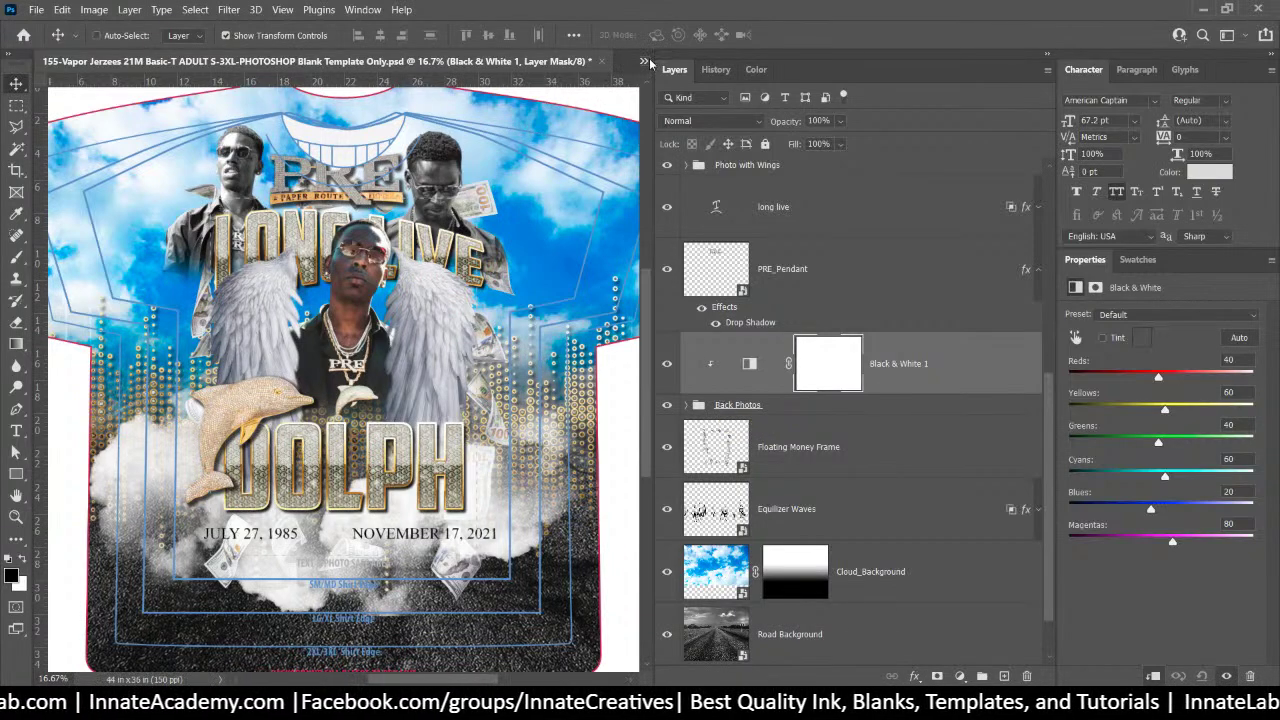
# Check the Back Photos group's opacity in 155-All-Over-Bling-Cars-Money-Dolph-Road-Couds-Remembrance.psd and return to the blank template document
pyautogui.click(643, 61)
pyautogui.click(833, 82)
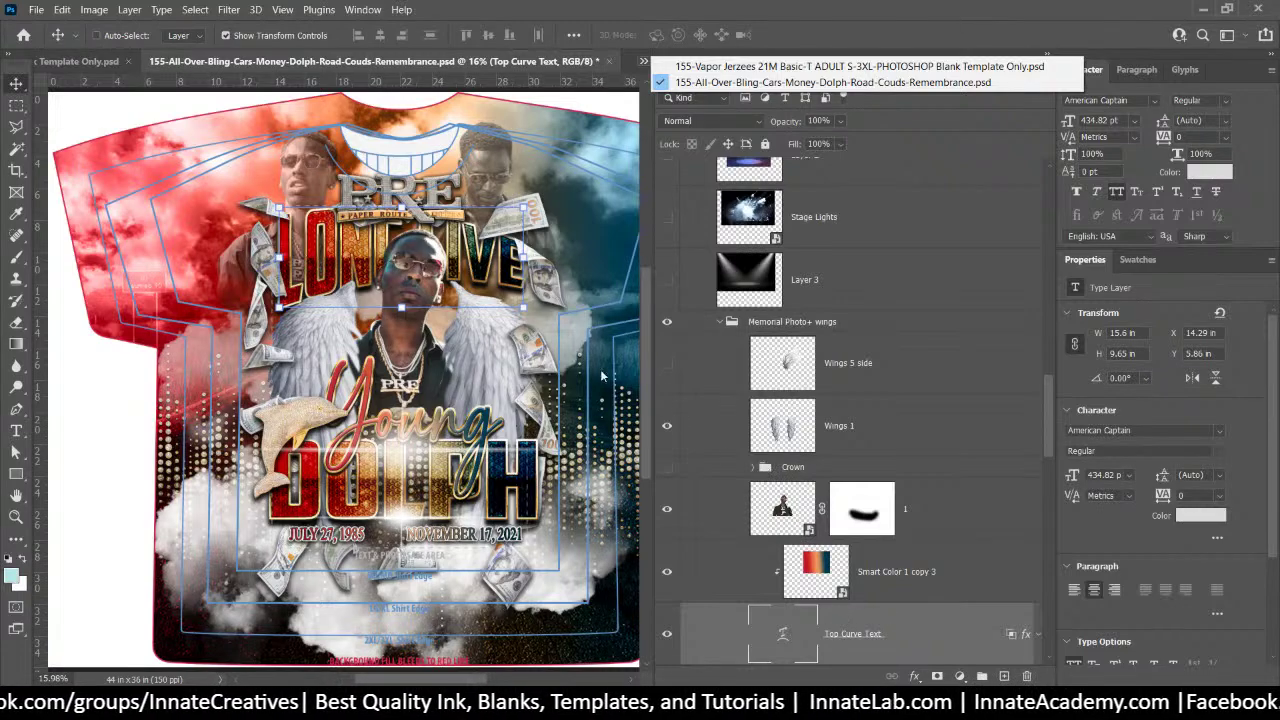
pyautogui.rightClick(476, 162)
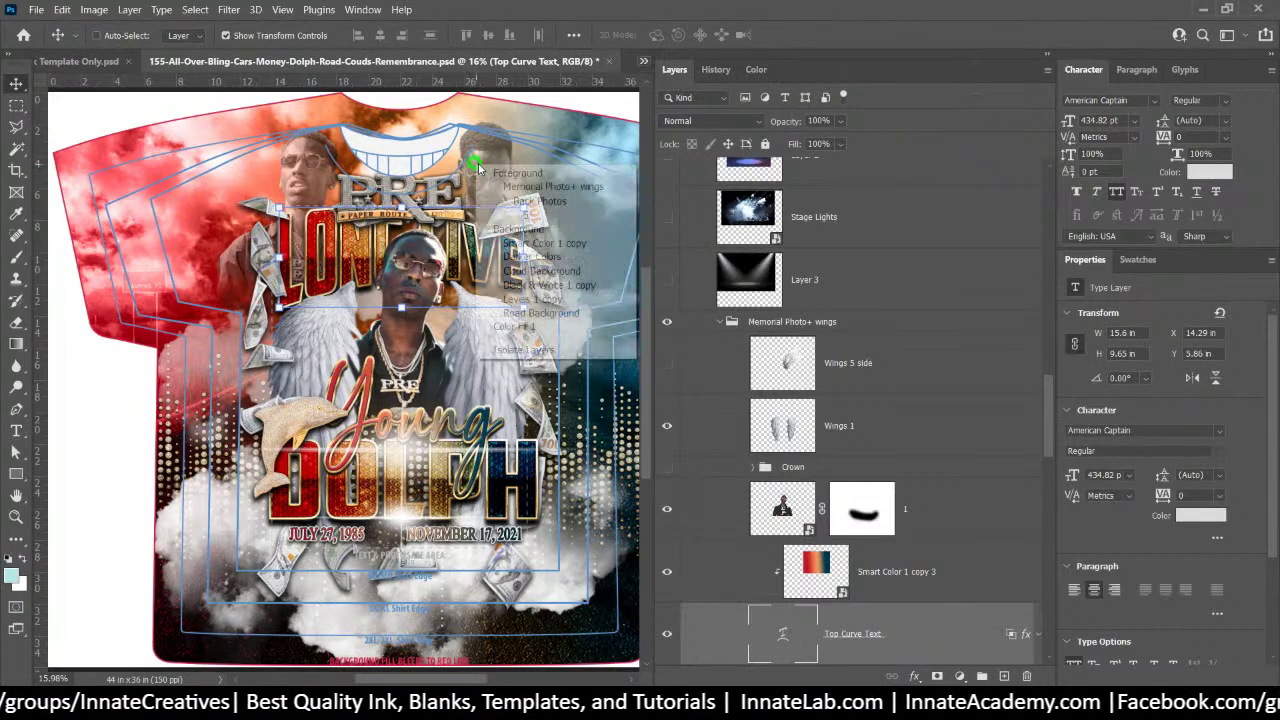
pyautogui.click(519, 200)
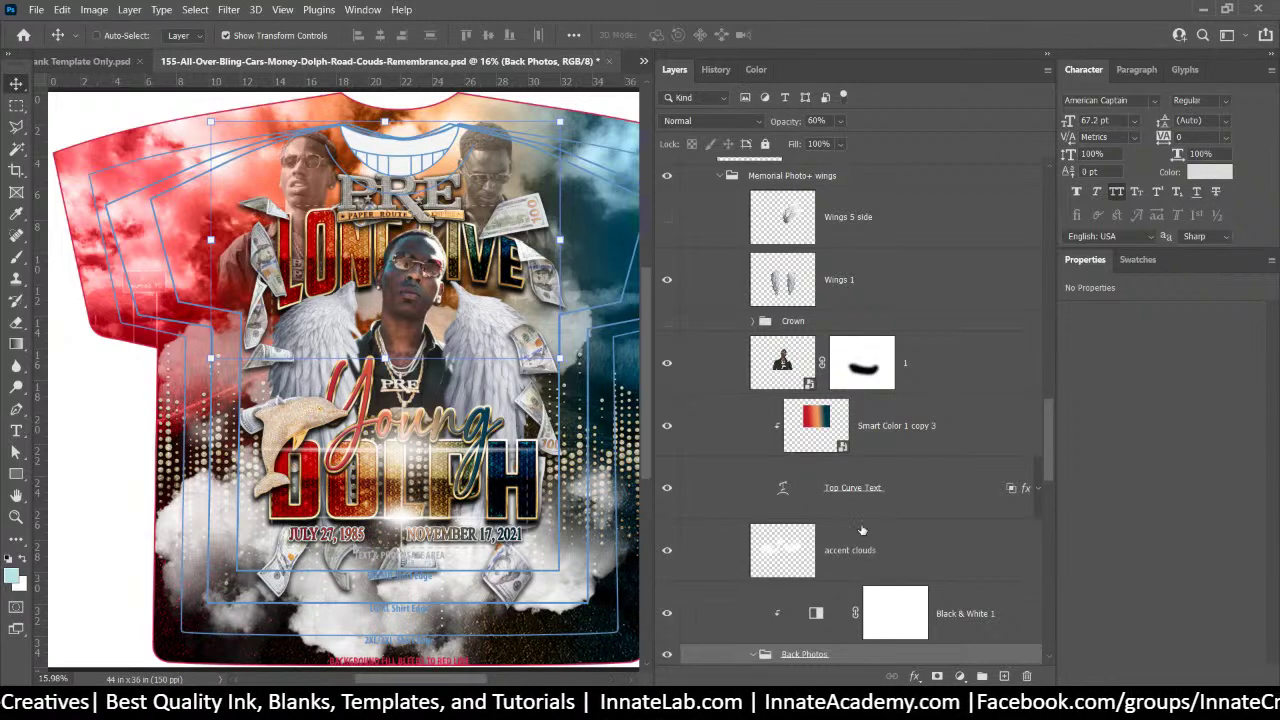
pyautogui.click(643, 61)
pyautogui.click(720, 66)
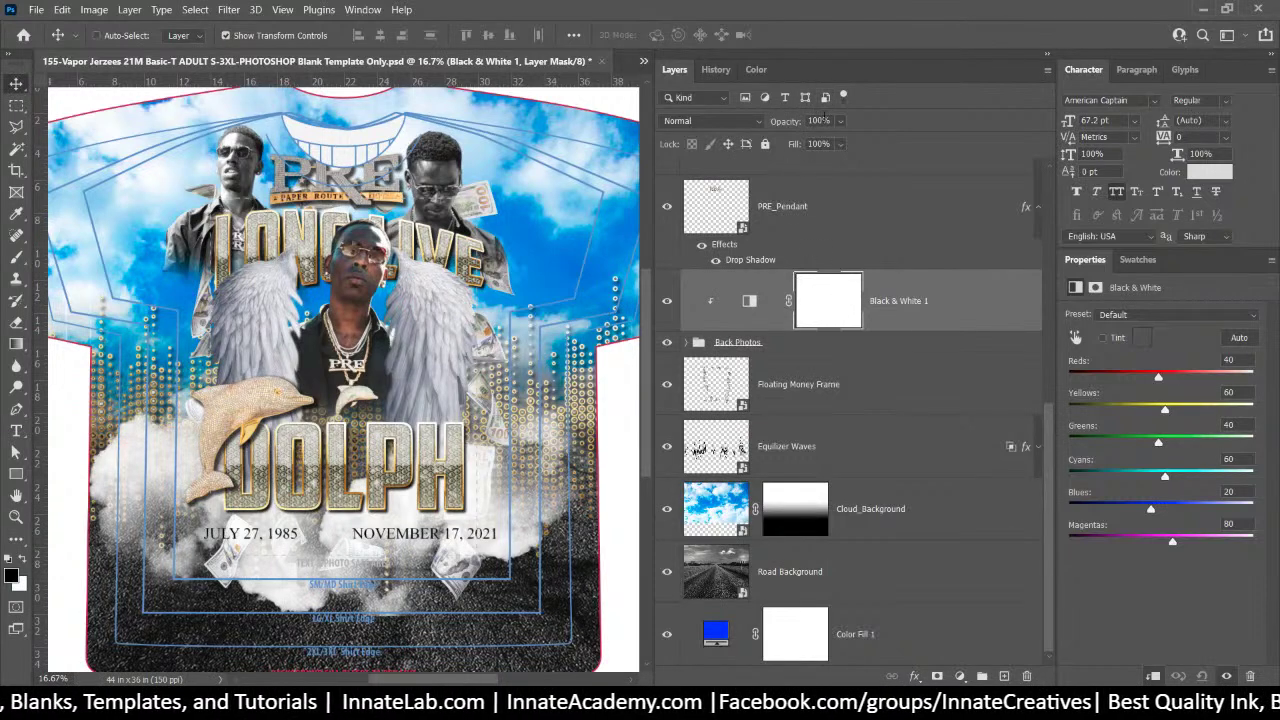
pyautogui.click(818, 120)
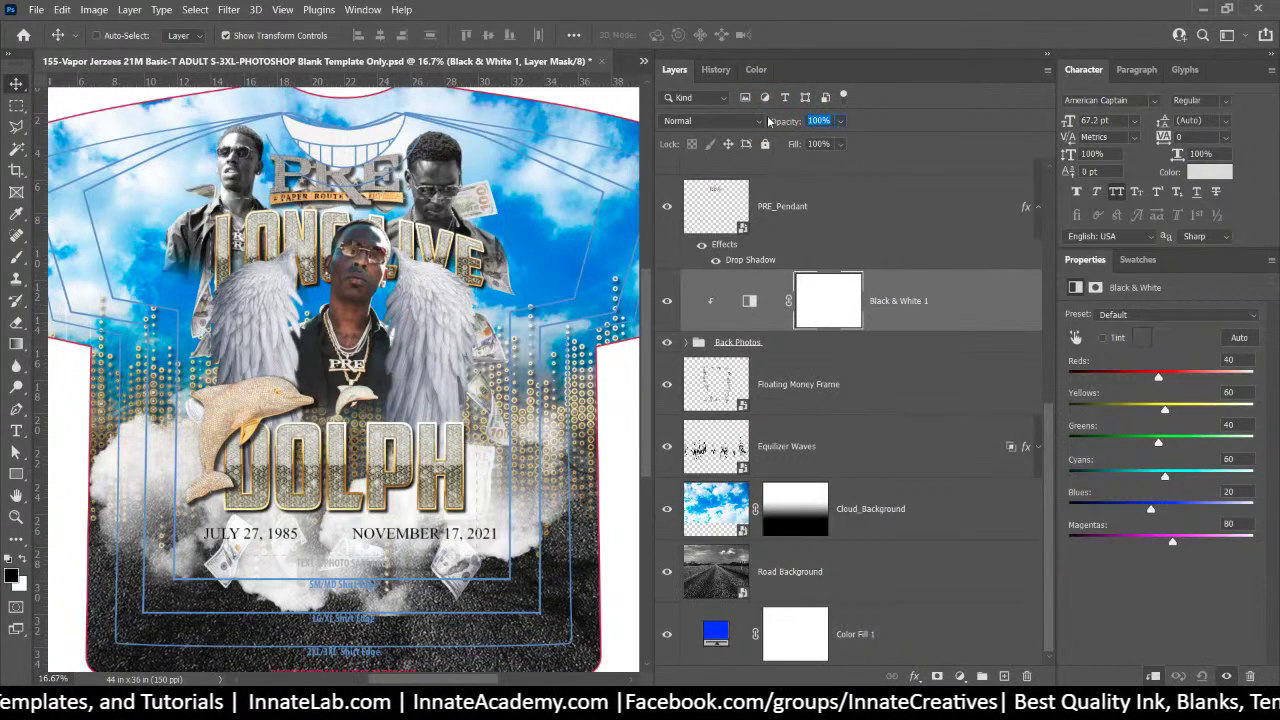
pyautogui.write('60')
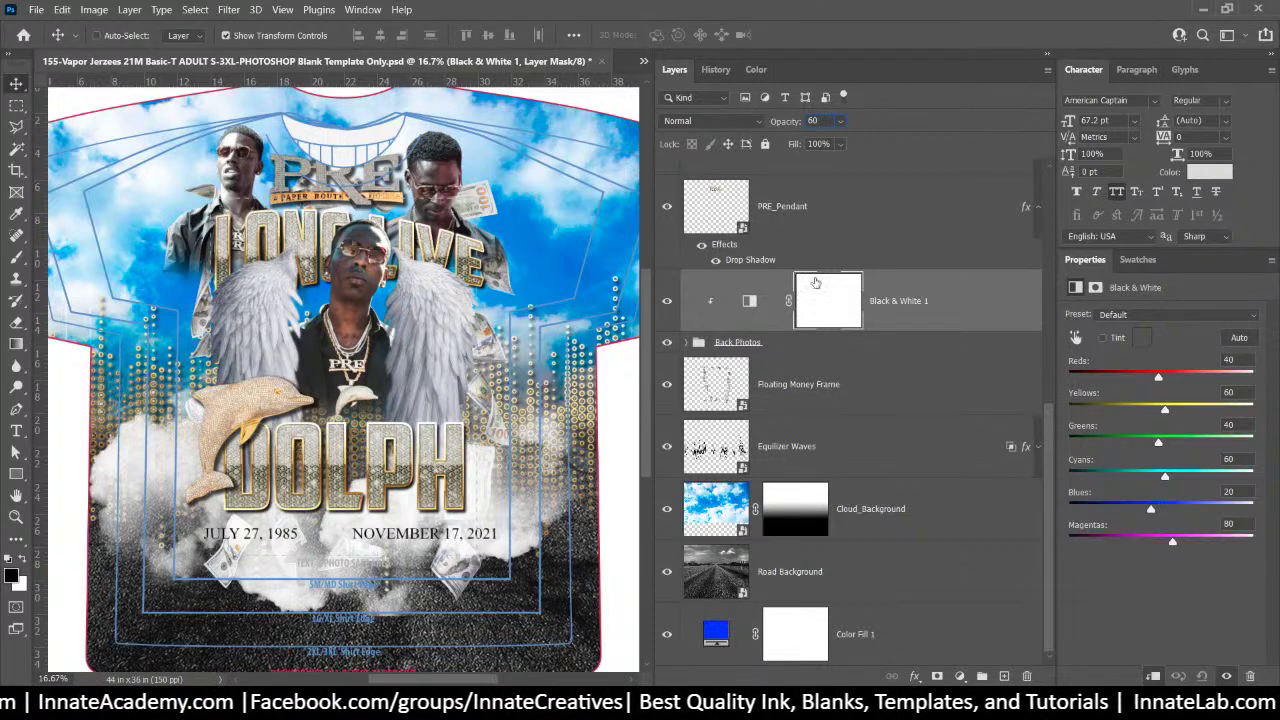
pyautogui.write('100')
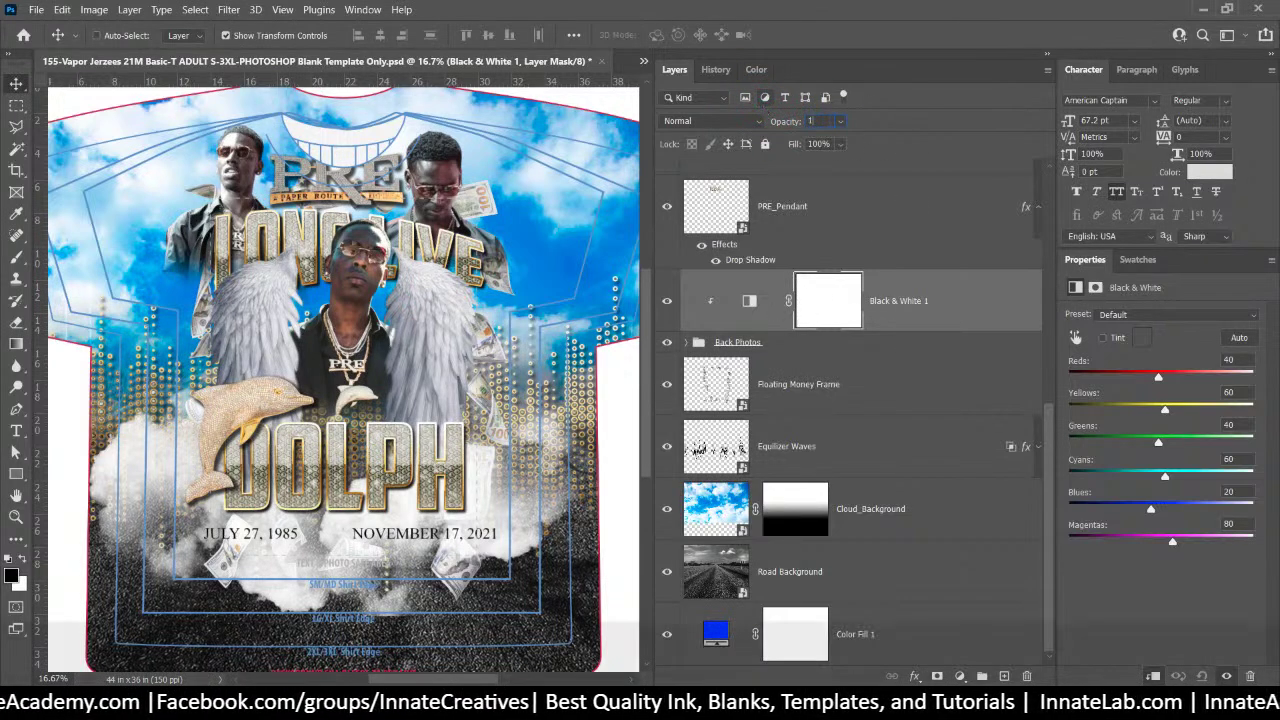
# Set the Back Photos group's opacity to 60%
pyautogui.click(730, 342)
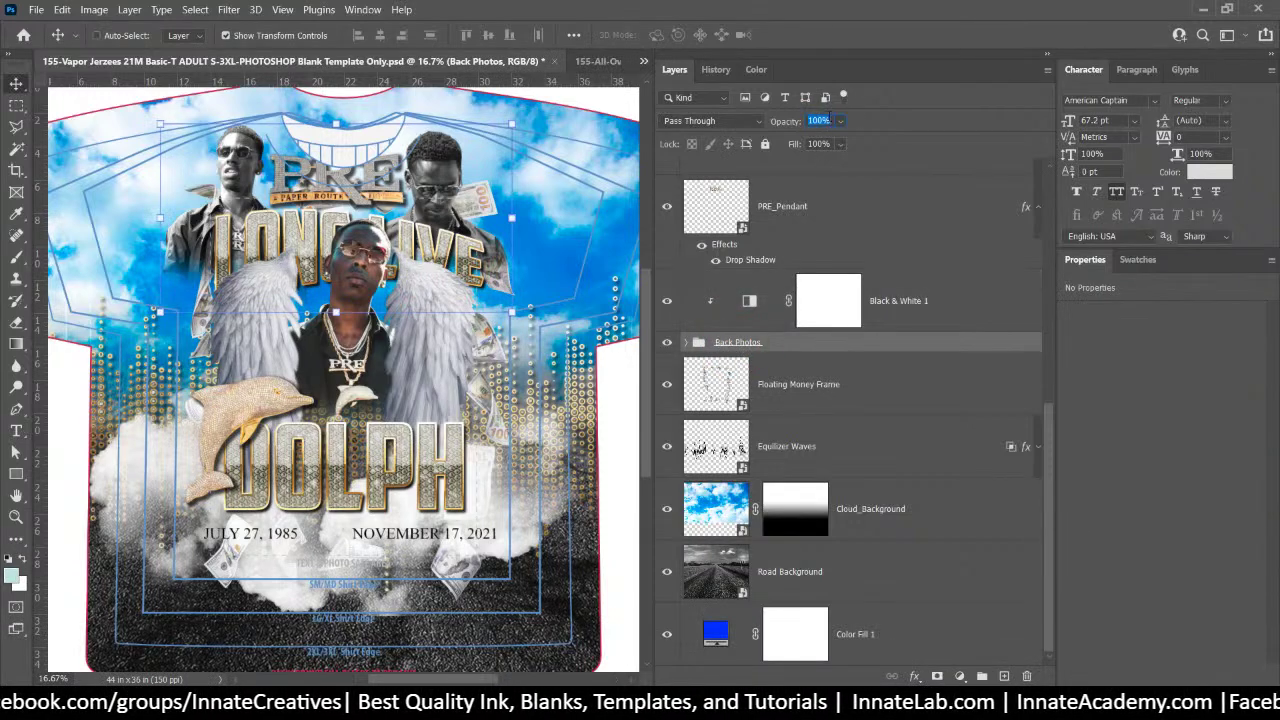
pyautogui.write('60')
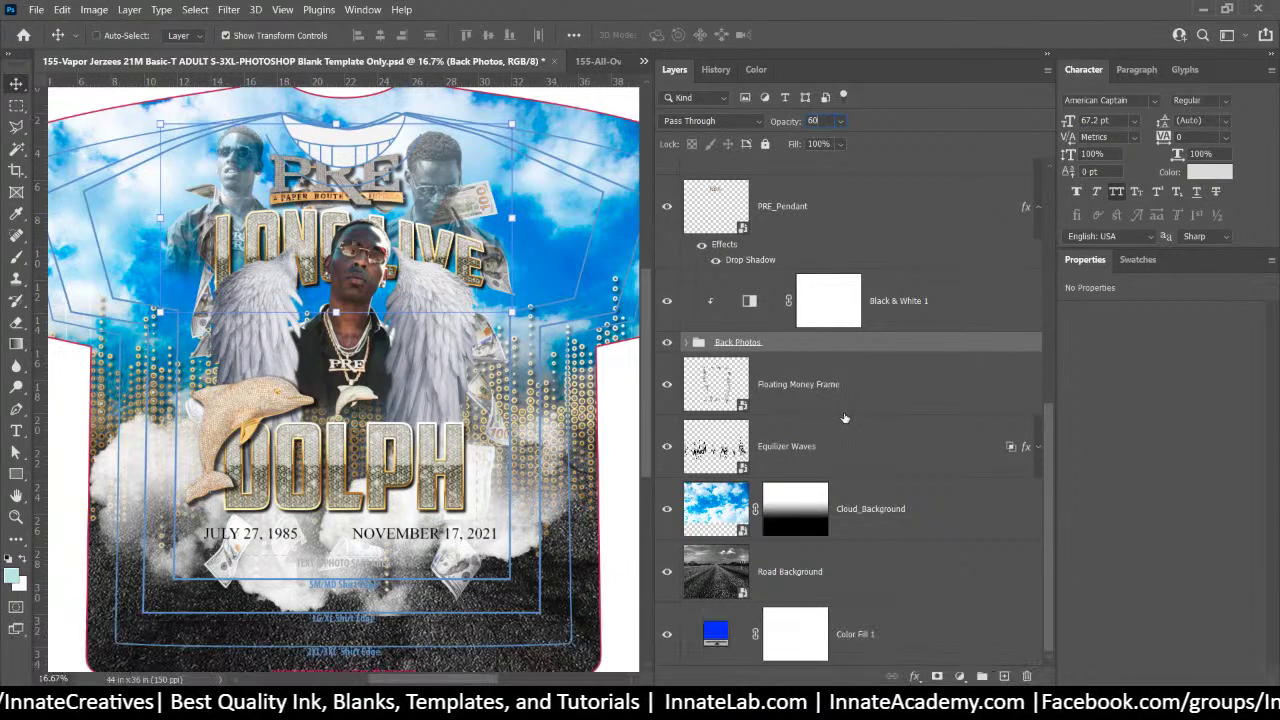
pyautogui.click(912, 375)
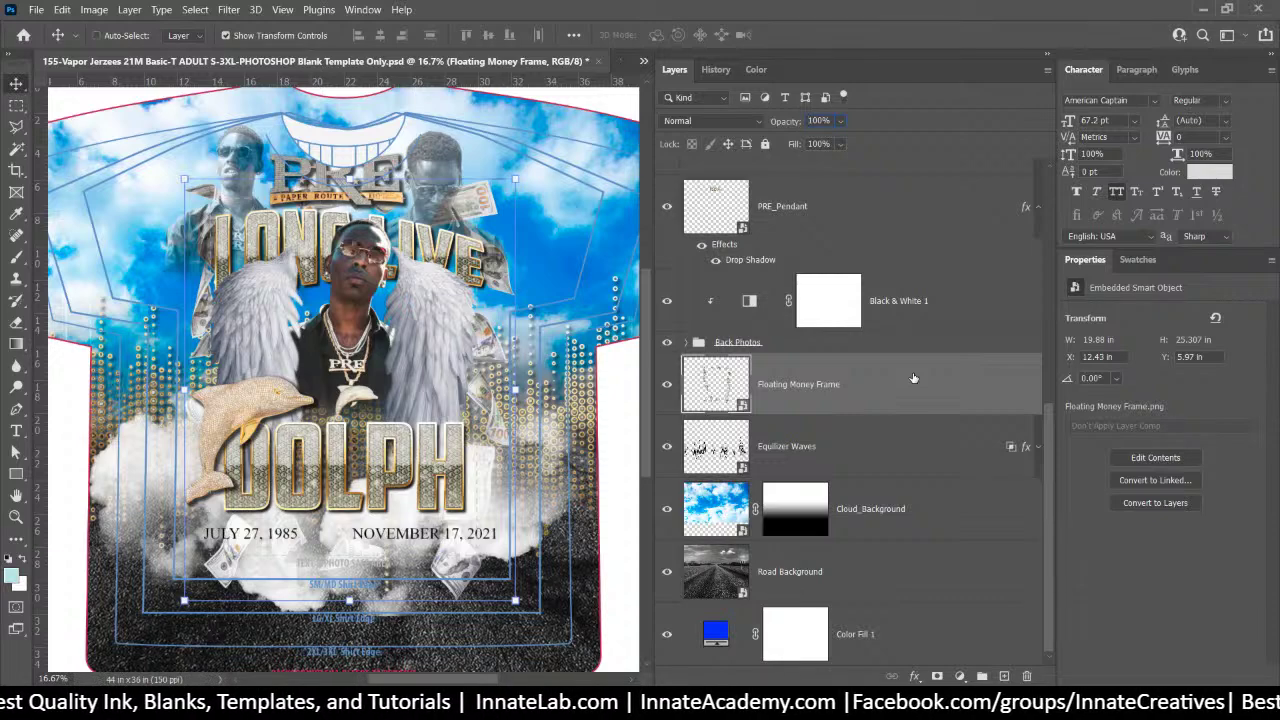
# Add a dark green (2b411c) solid color fill layer directly above Dophin_Pendant and delete its layer mask
pyautogui.scroll(5, 858, 399)
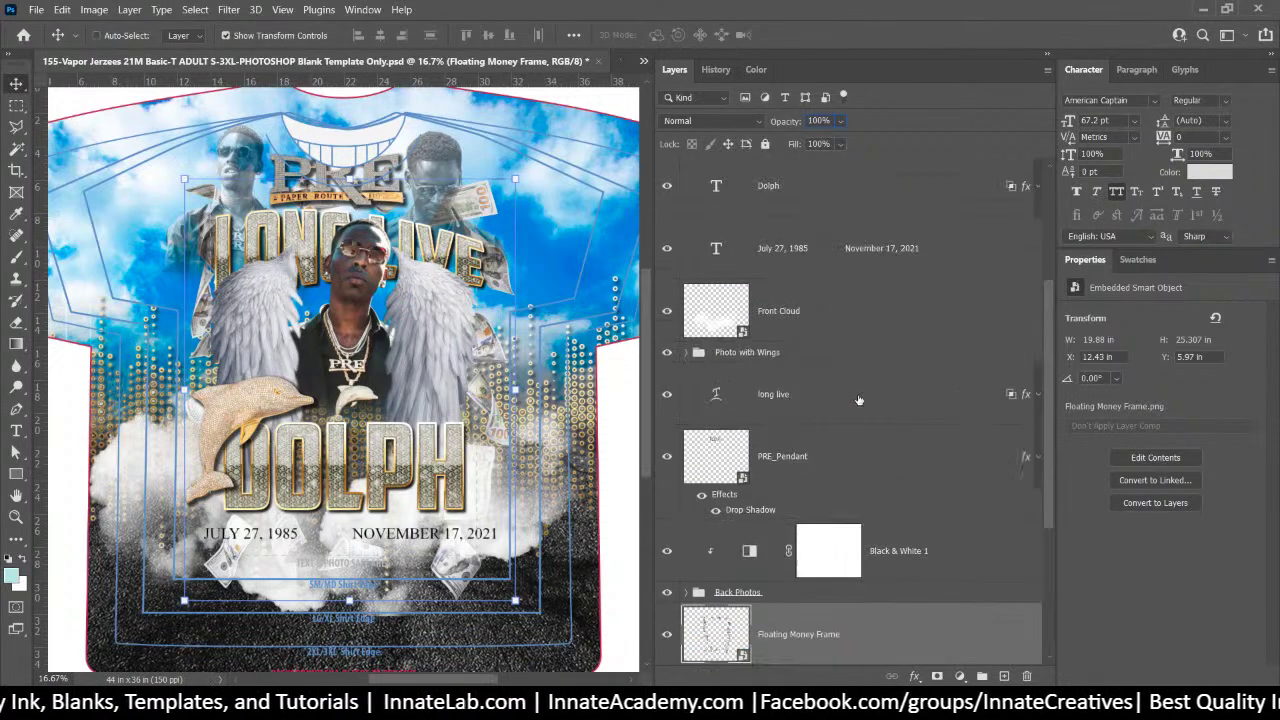
pyautogui.click(796, 183)
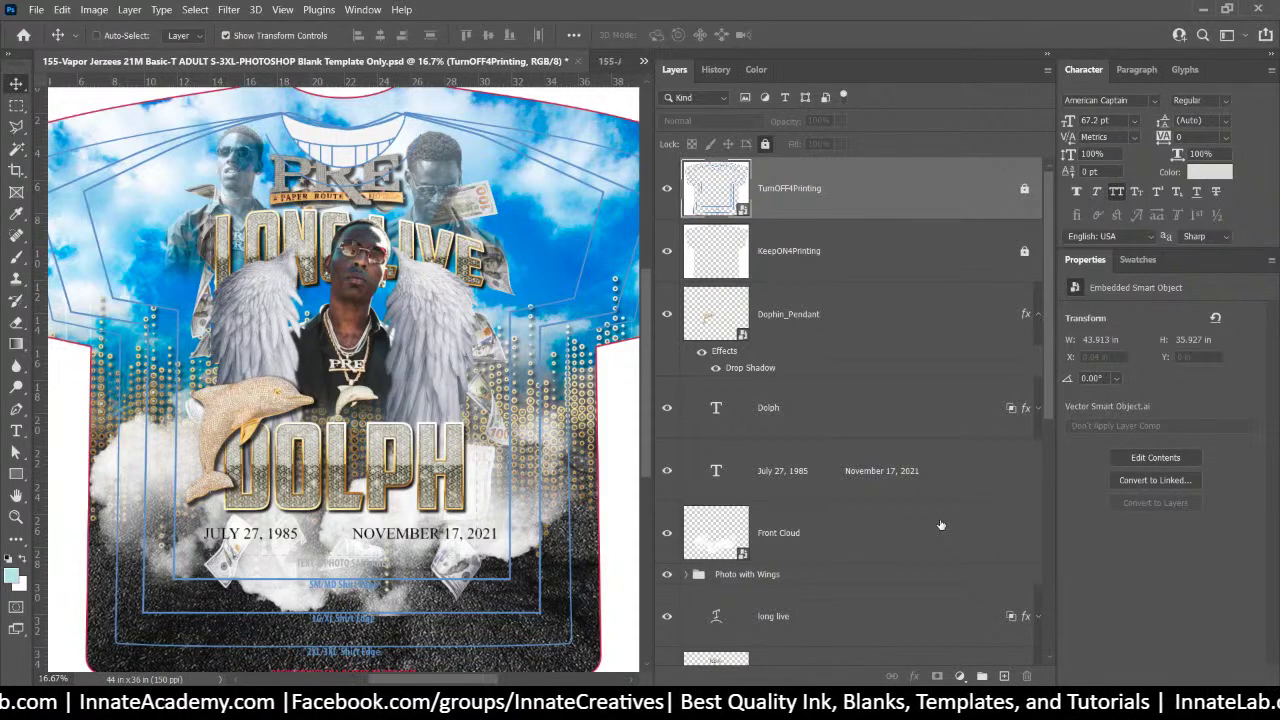
pyautogui.click(826, 322)
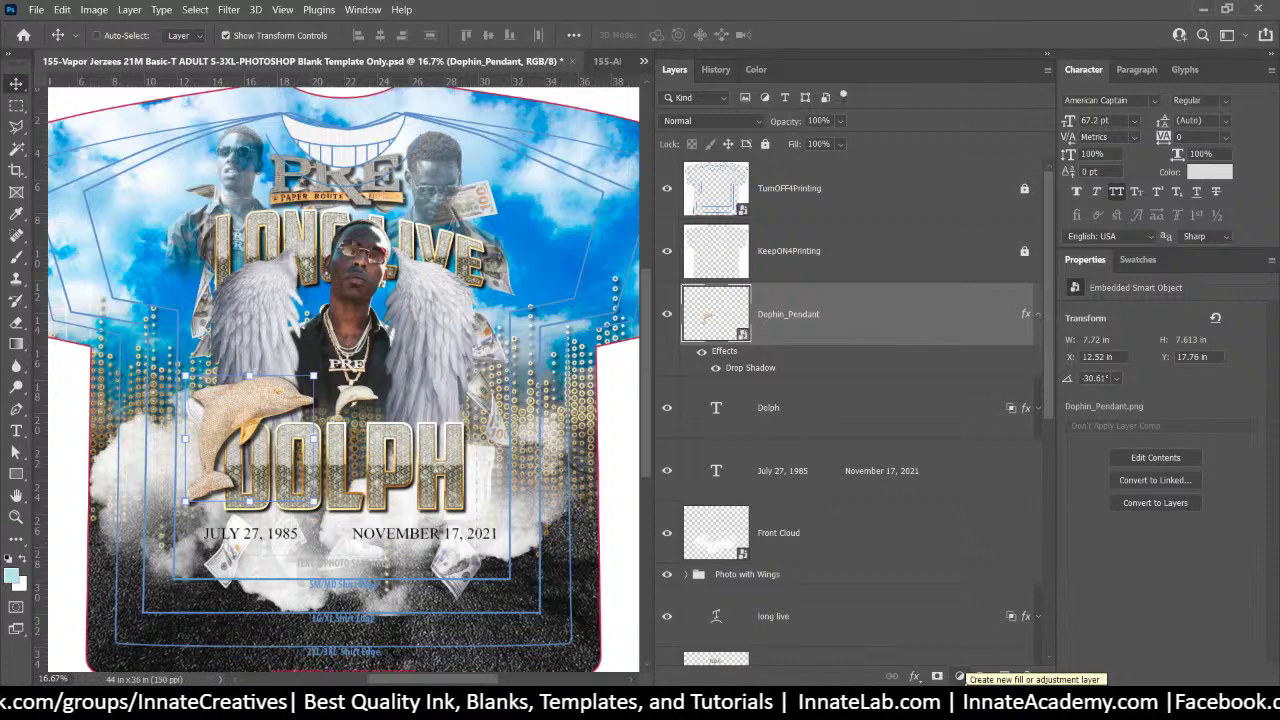
pyautogui.click(960, 676)
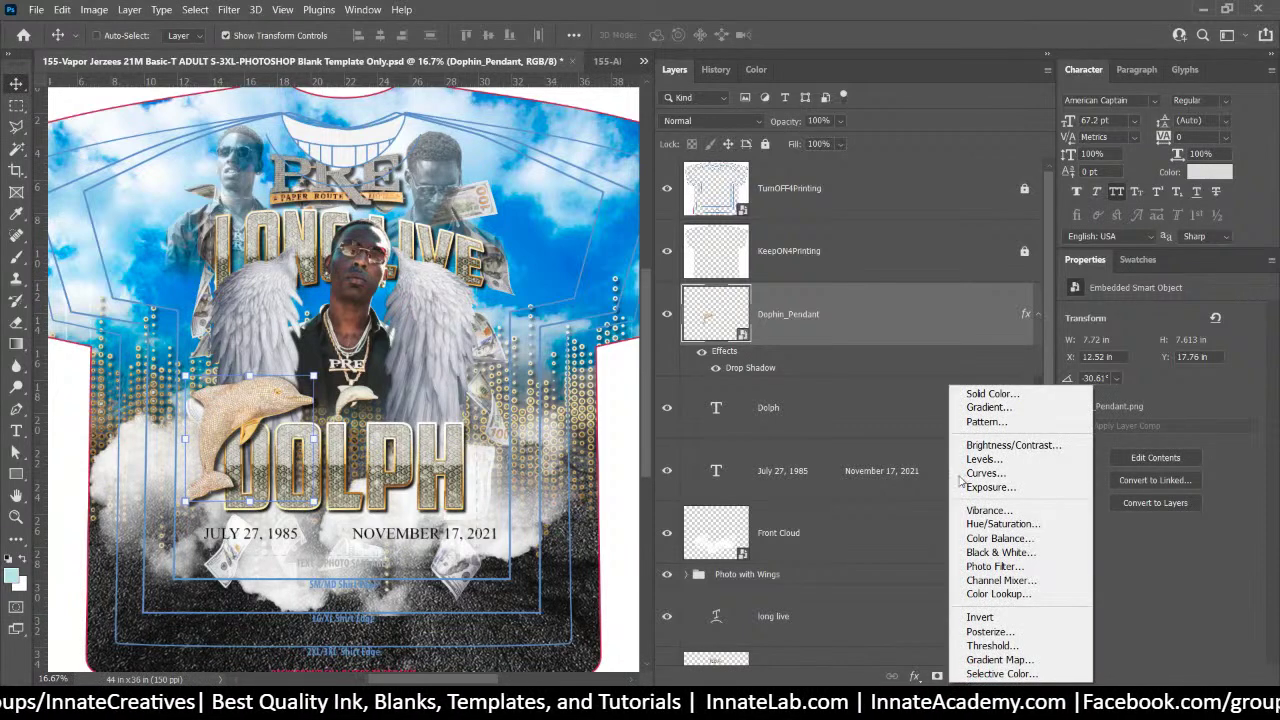
pyautogui.click(988, 396)
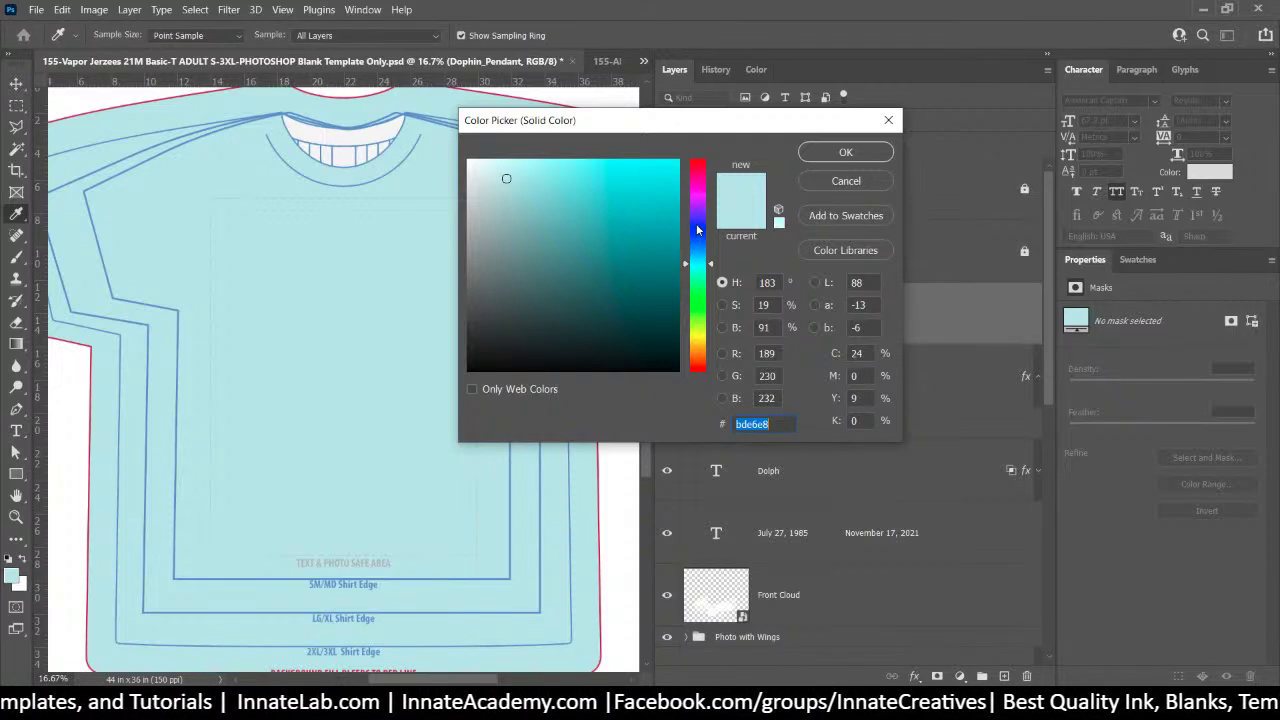
pyautogui.moveTo(672, 170); pyautogui.dragTo(693, 150)
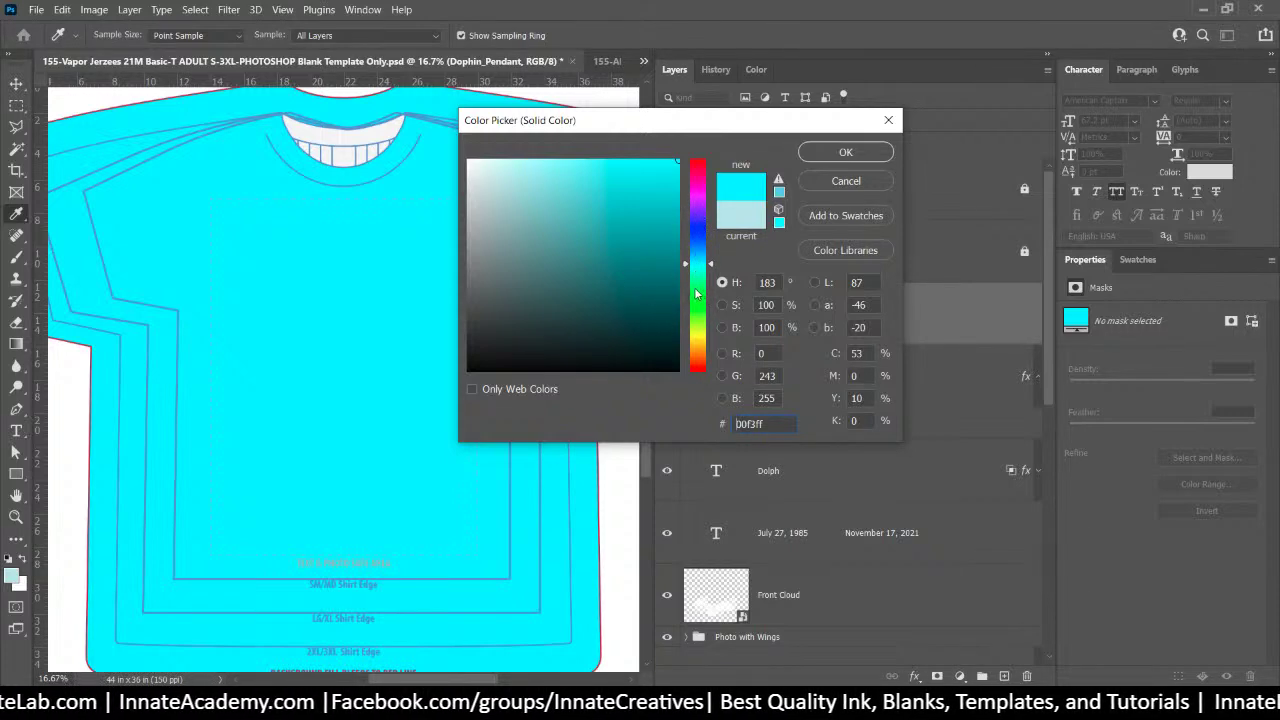
pyautogui.moveTo(698, 304); pyautogui.dragTo(697, 322)
pyautogui.moveTo(645, 258); pyautogui.dragTo(704, 322)
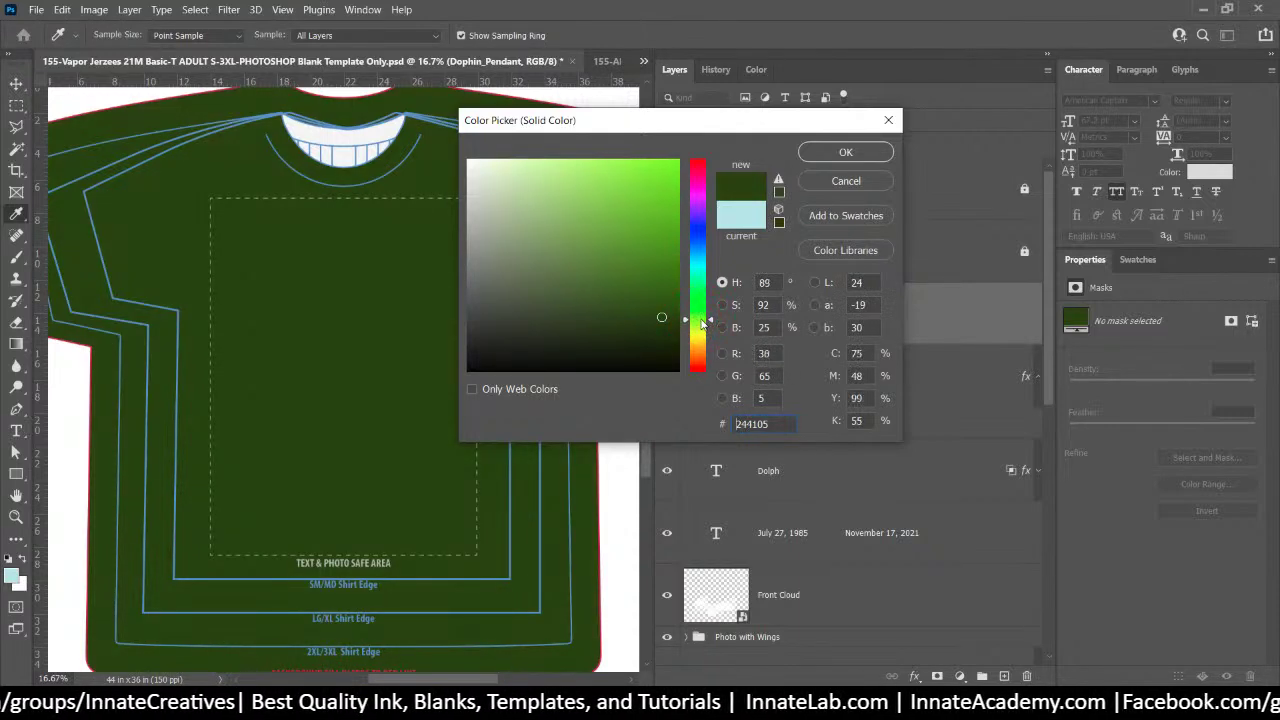
pyautogui.click(781, 194)
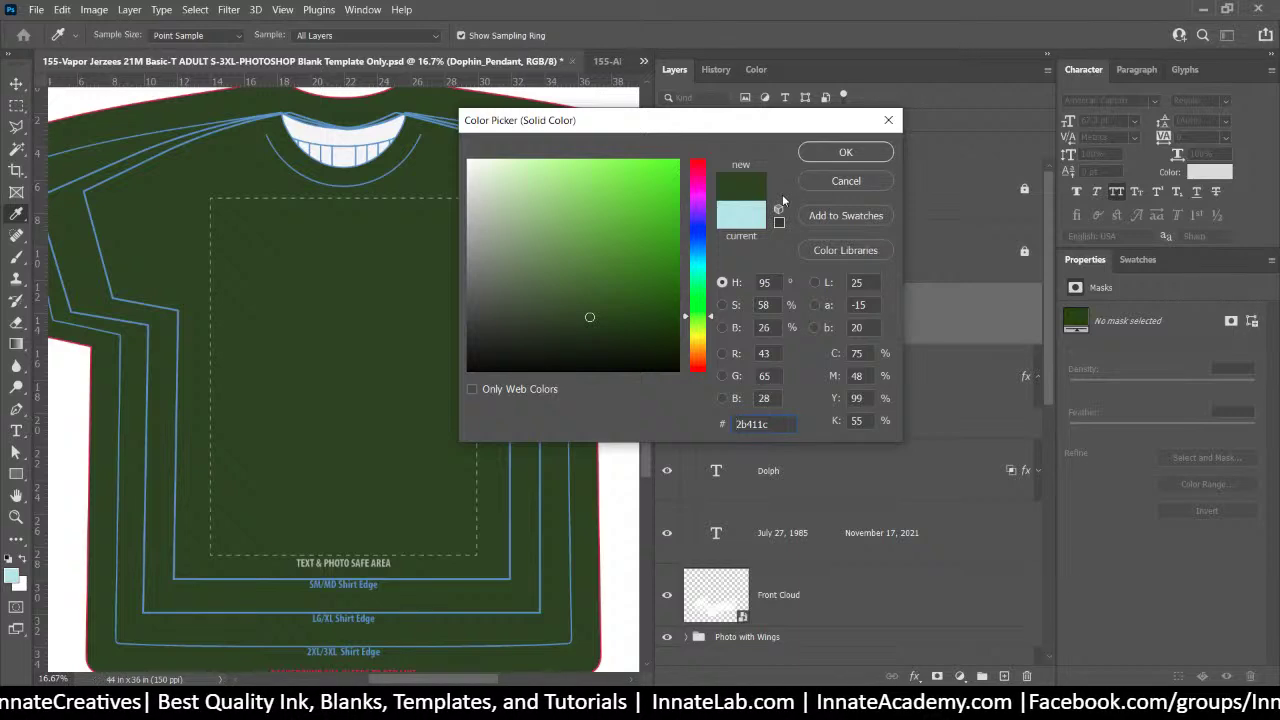
pyautogui.click(846, 153)
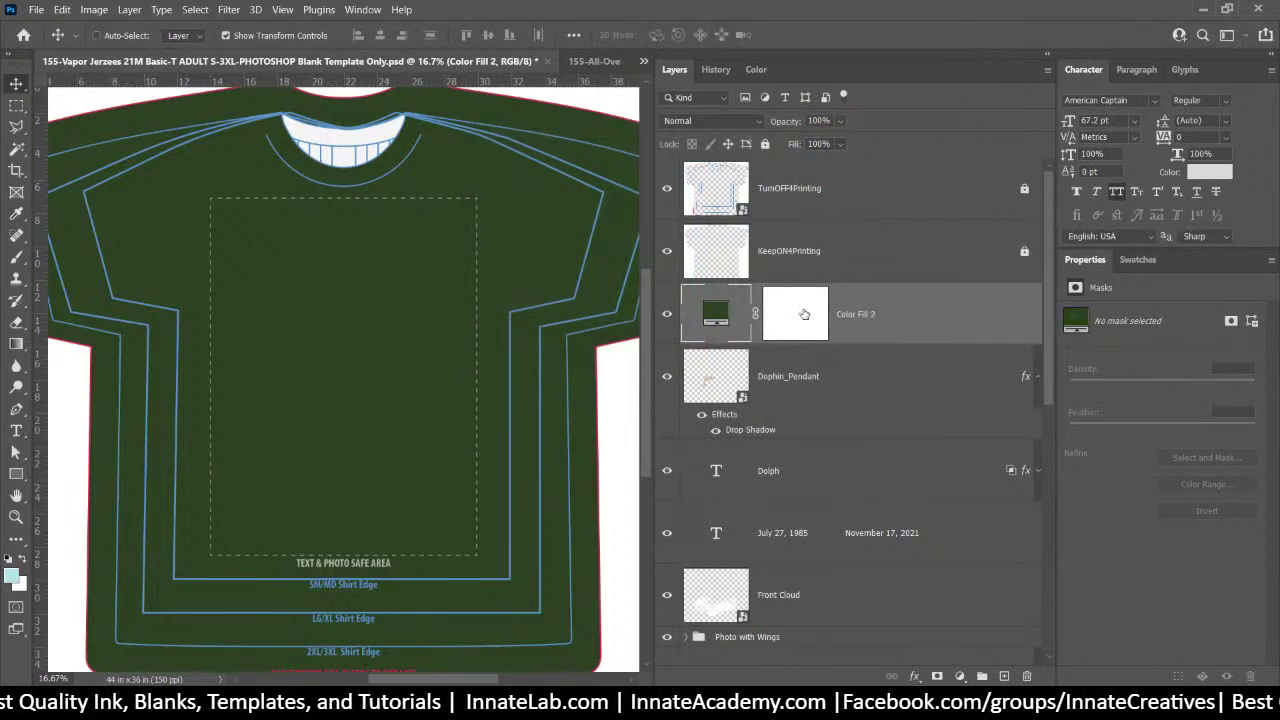
pyautogui.rightClick(804, 314)
pyautogui.click(814, 338)
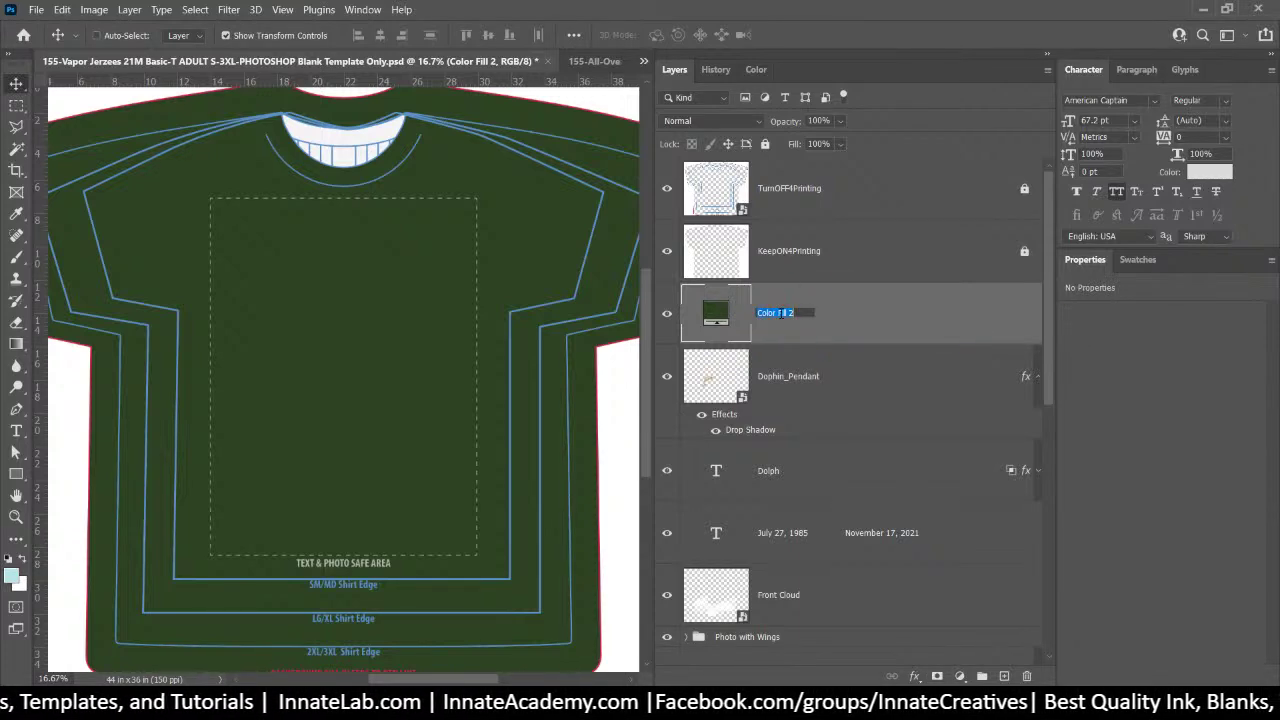
# Rename the green fill layer Smart Color 1 and convert it to a smart object
pyautogui.write('SM')
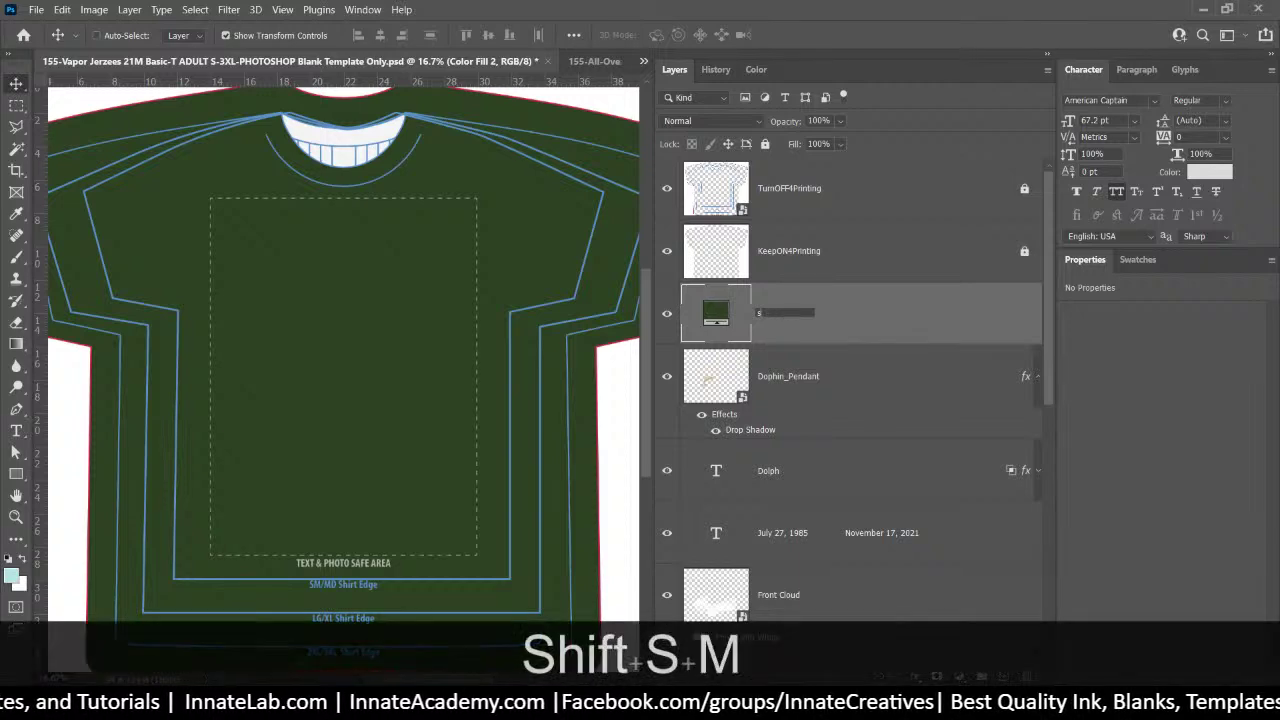
pyautogui.press('BackSpace')
pyautogui.press('BackSpace')
pyautogui.press('capslock')
pyautogui.write('S')
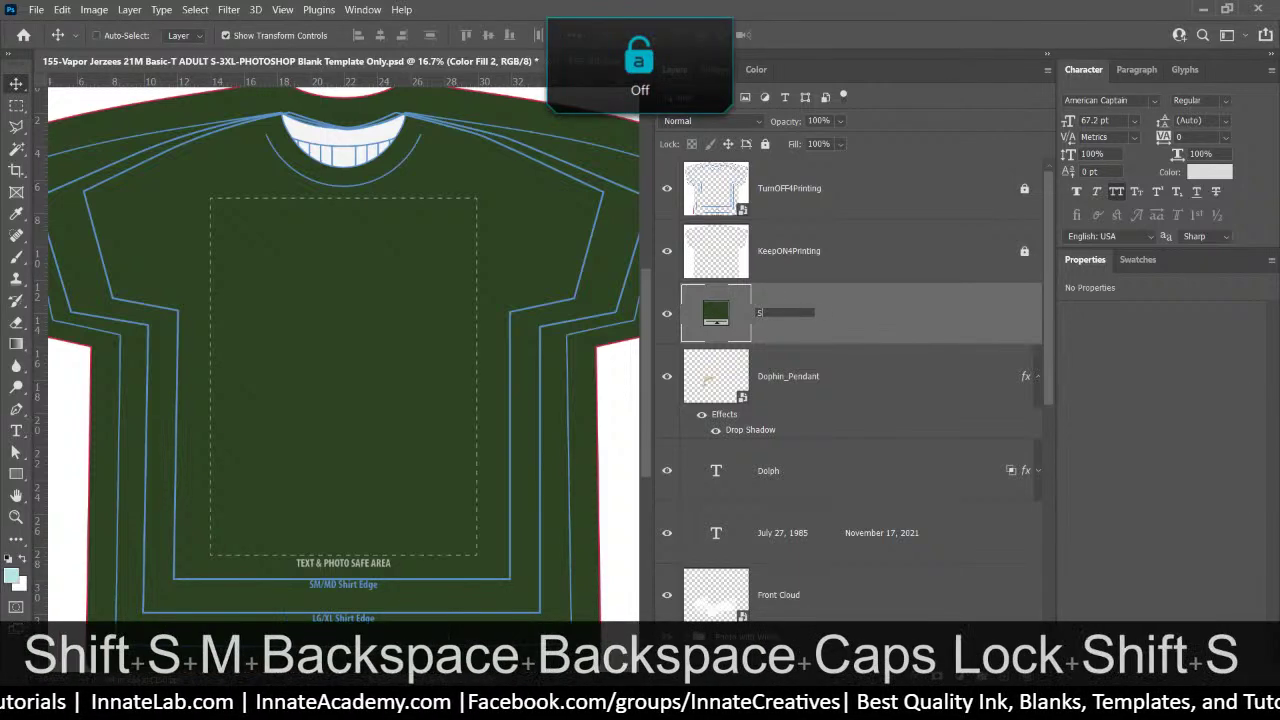
pyautogui.write('mart Co')
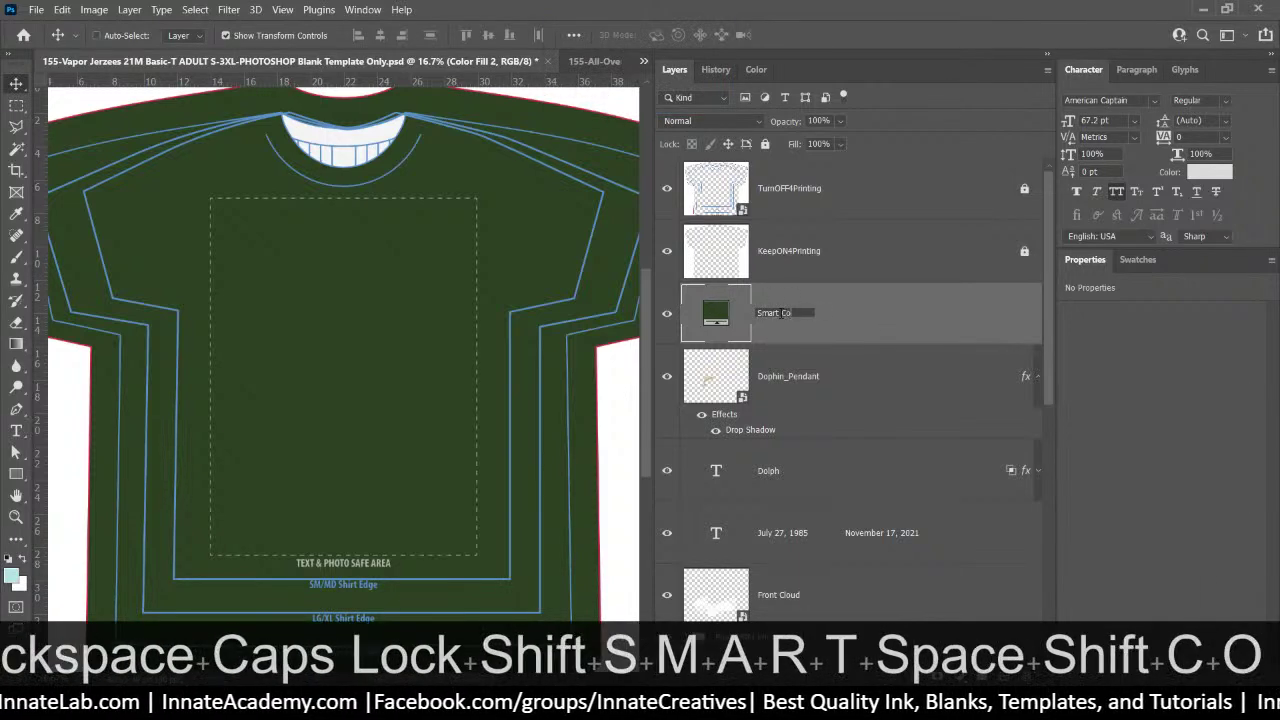
pyautogui.write('lor 1')
pyautogui.press('Return')
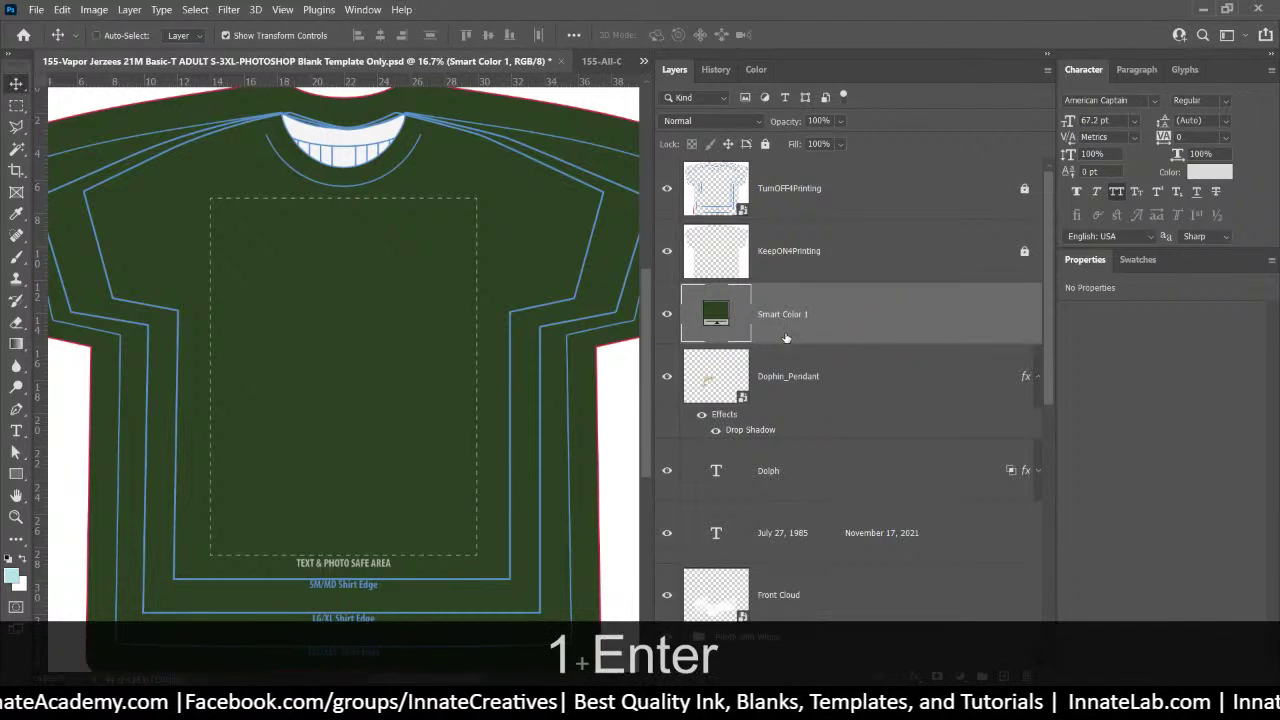
pyautogui.rightClick(810, 320)
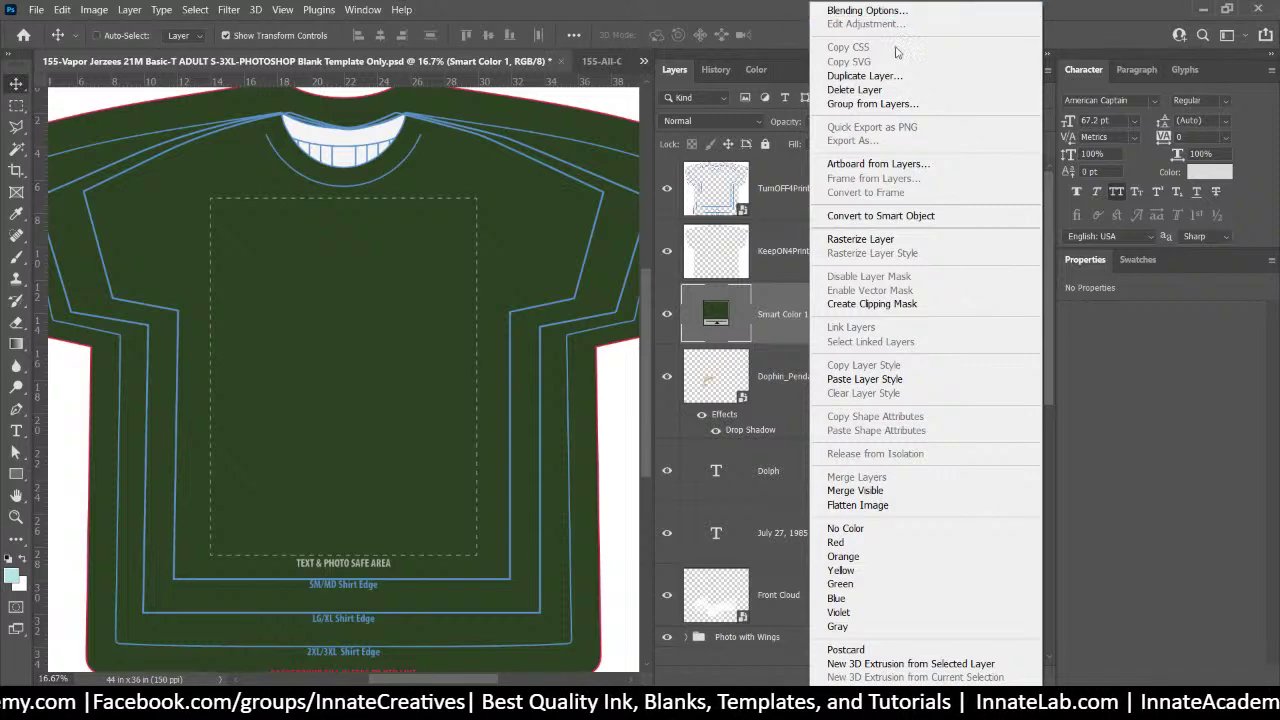
pyautogui.click(903, 214)
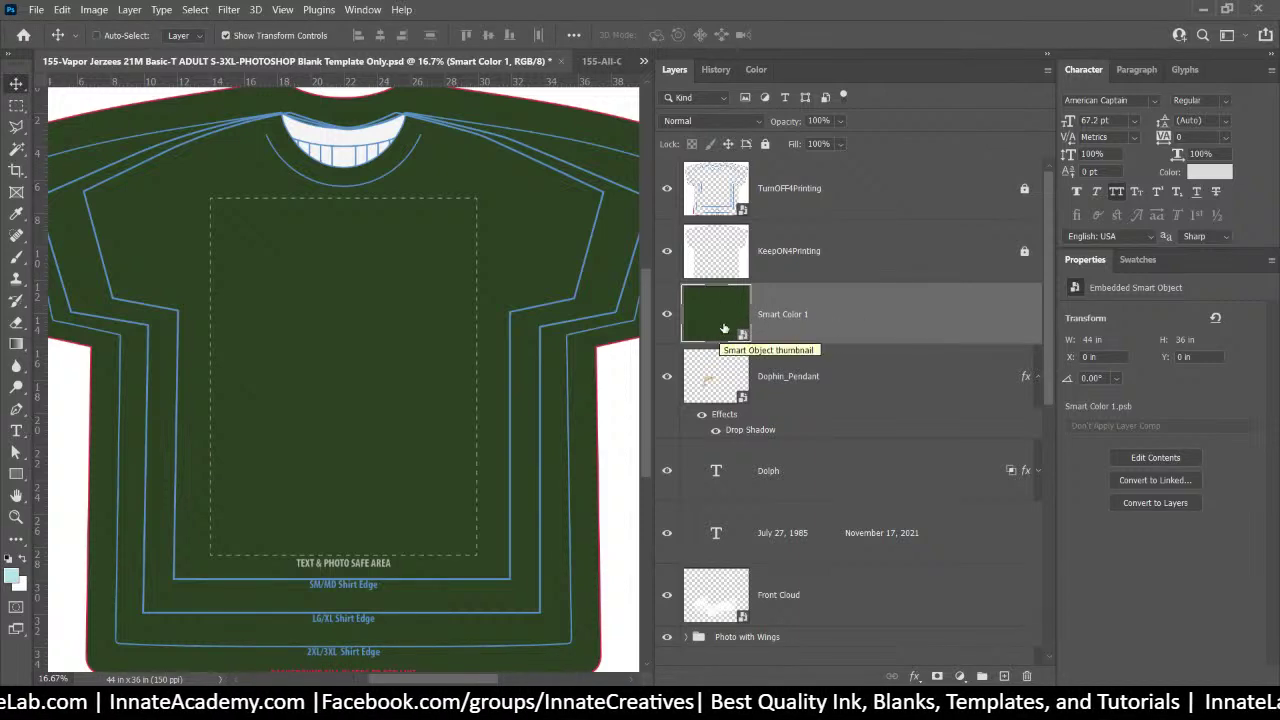
# Set the Smart Color 1 layer's blend mode to Color
pyautogui.click(708, 121)
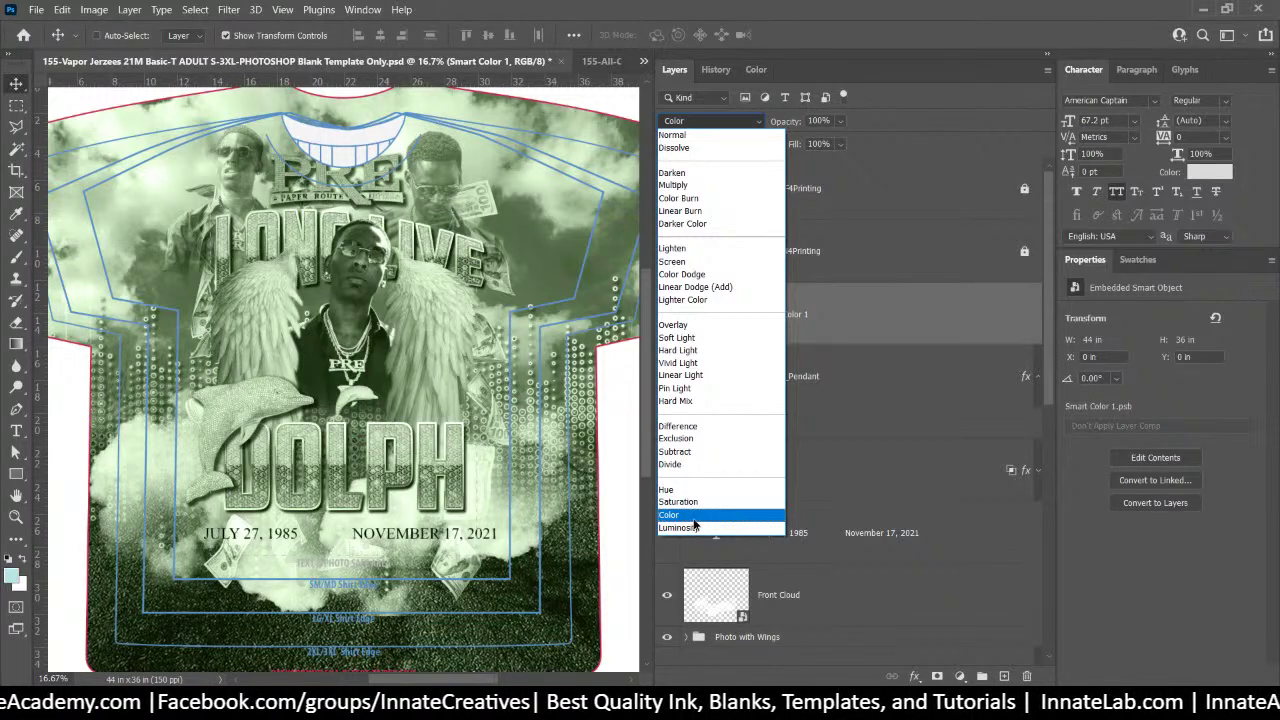
pyautogui.click(694, 519)
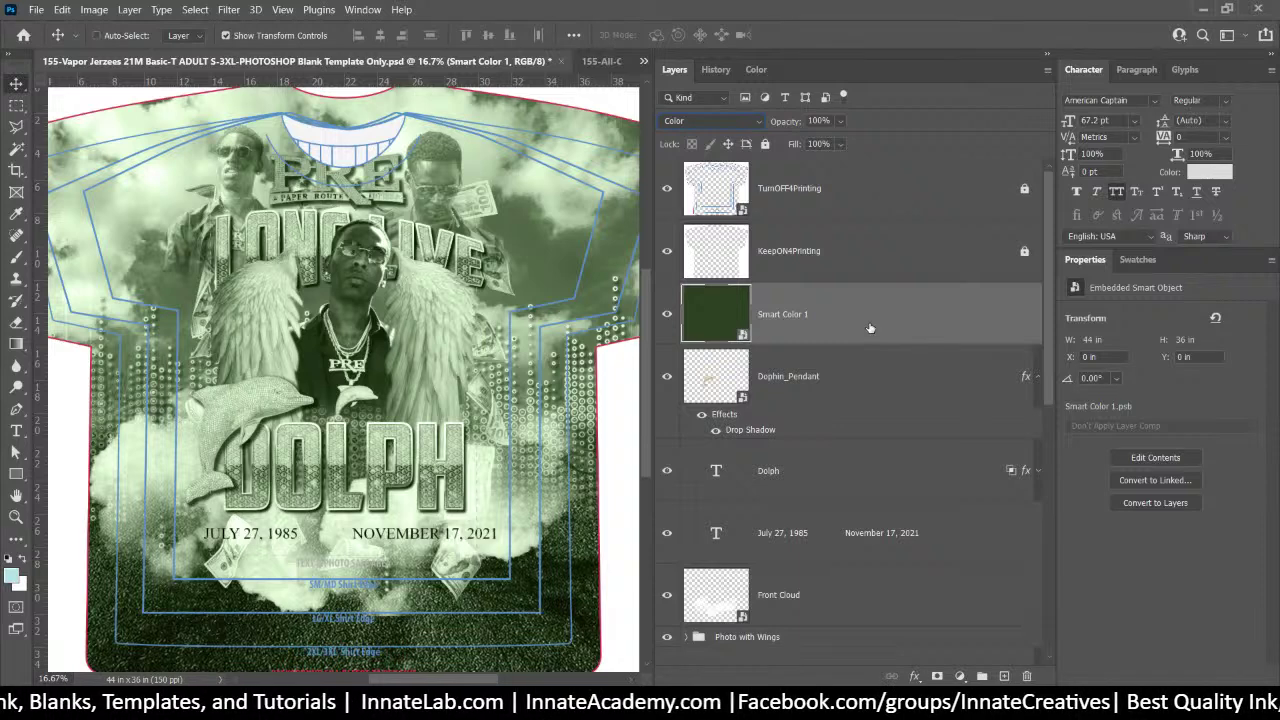
# Move Smart Color 1 directly above Cloud_Background and clip it to that layer
pyautogui.moveTo(1047, 333); pyautogui.dragTo(1043, 302)
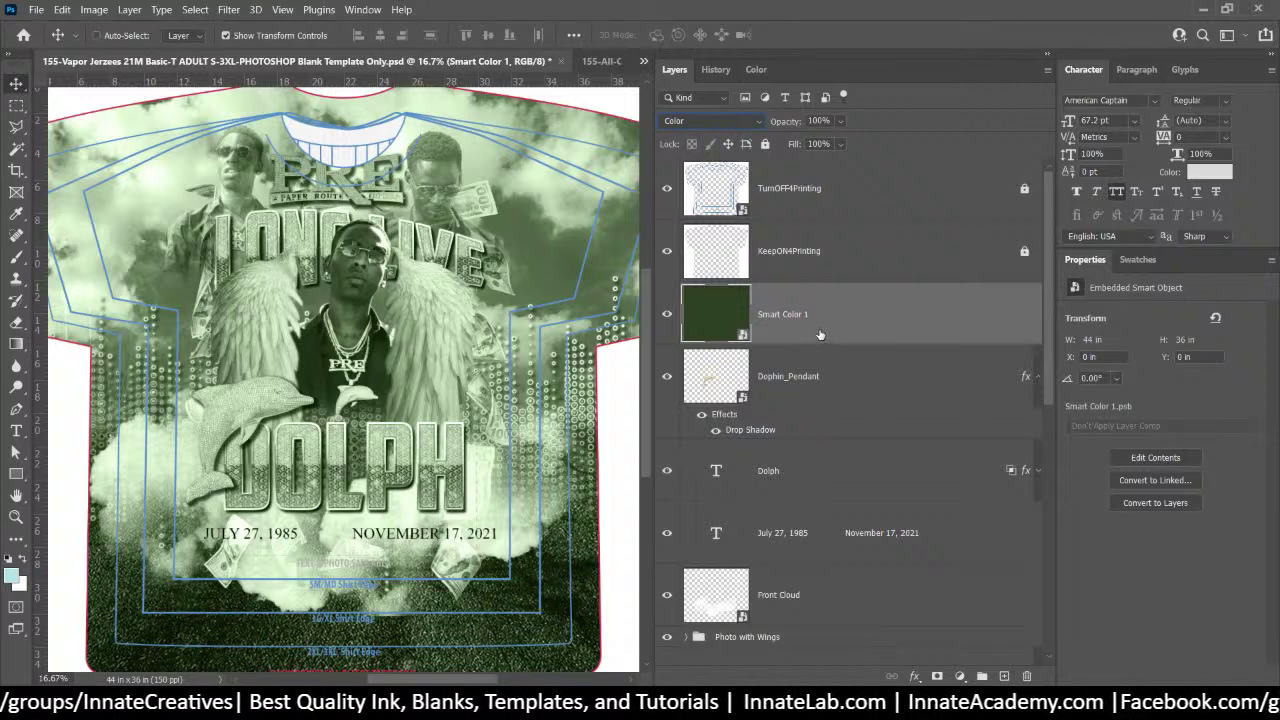
pyautogui.click(819, 334)
pyautogui.scroll(-1, 819, 334)
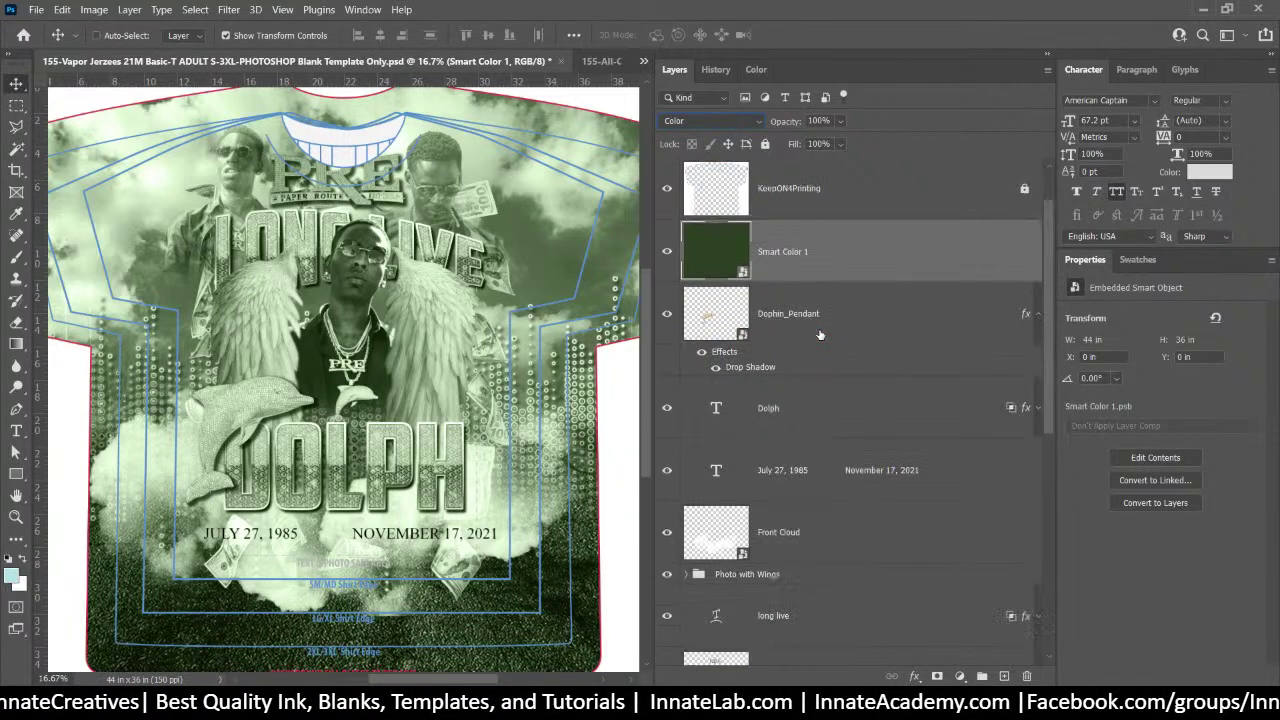
pyautogui.scroll(-1, 819, 334)
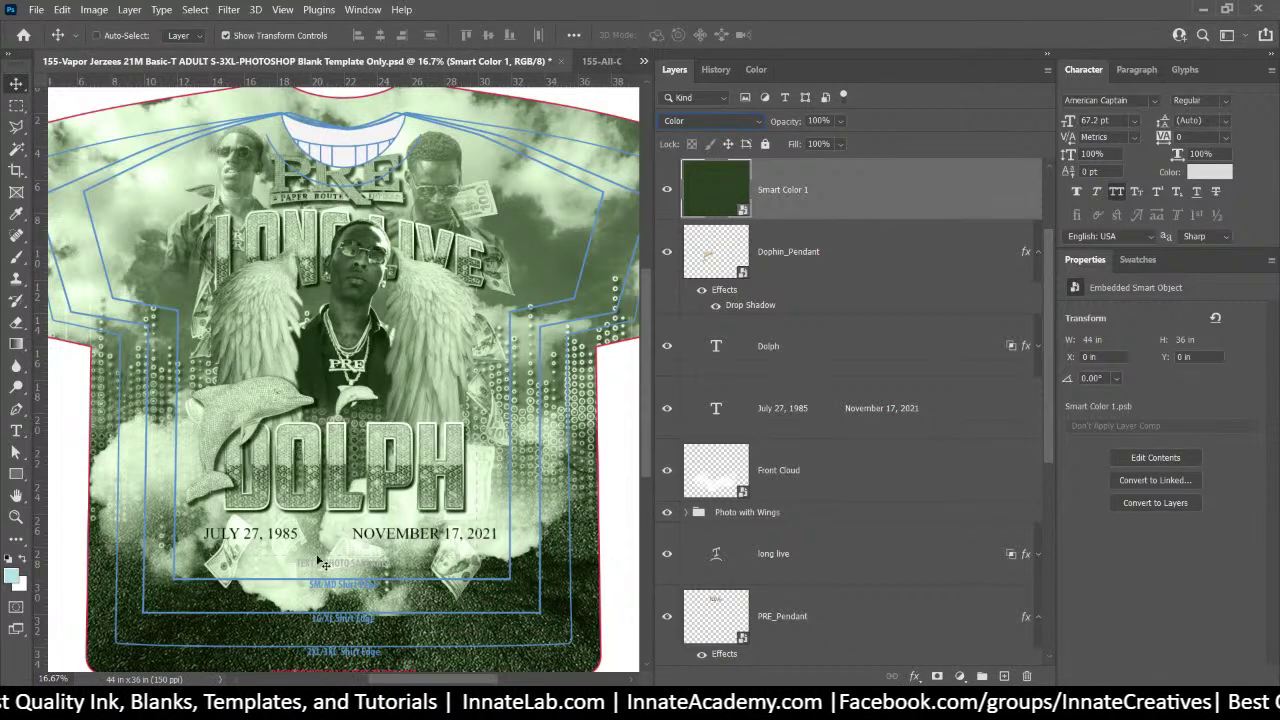
pyautogui.moveTo(878, 200); pyautogui.dragTo(779, 478)
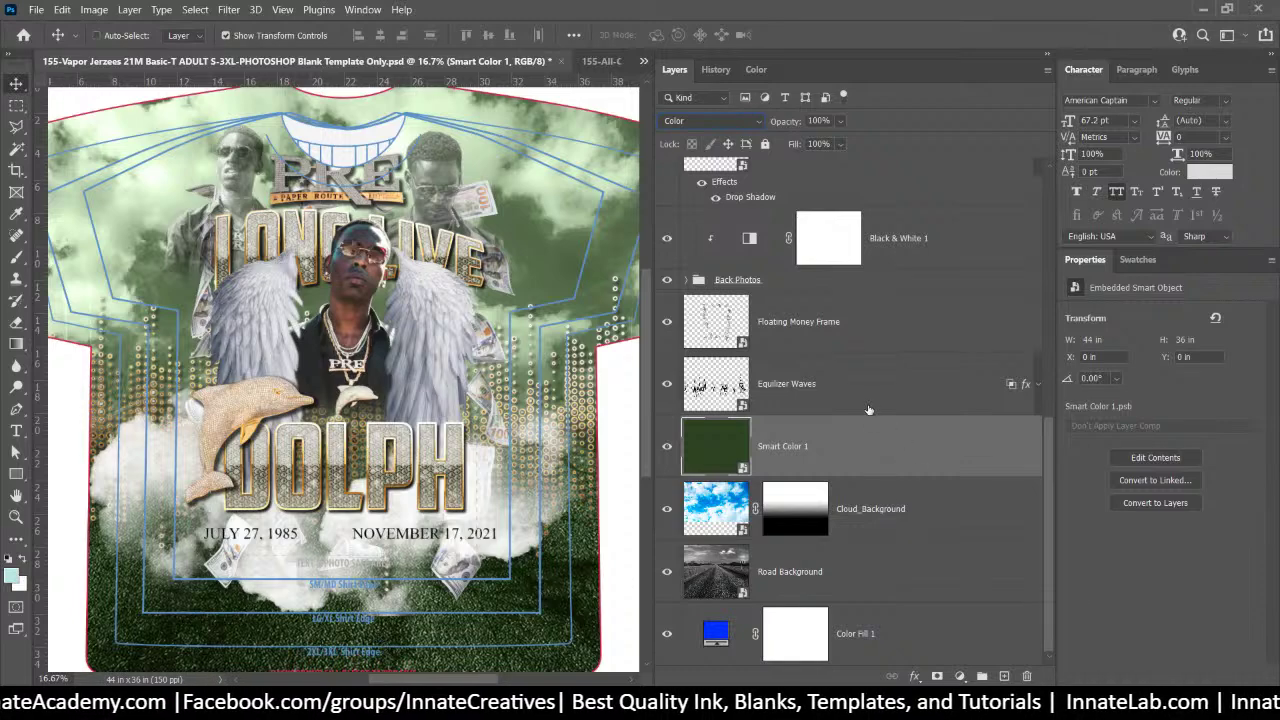
pyautogui.rightClick(856, 464)
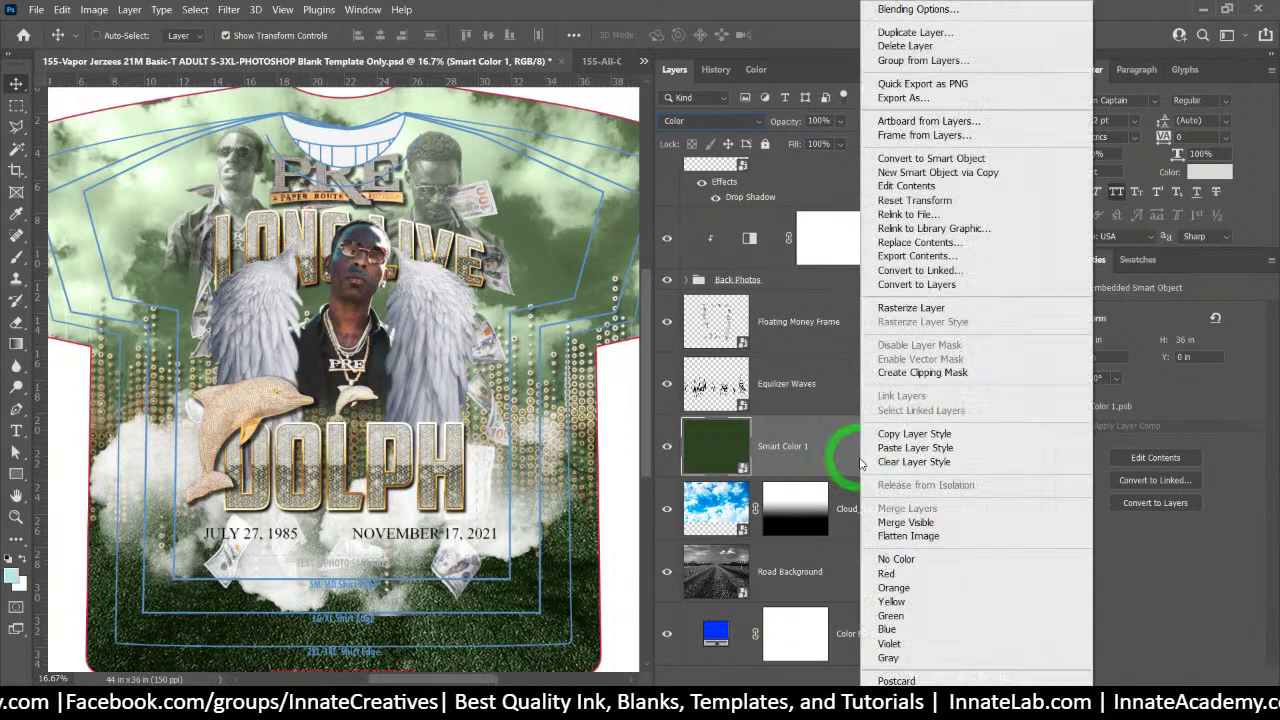
pyautogui.click(924, 375)
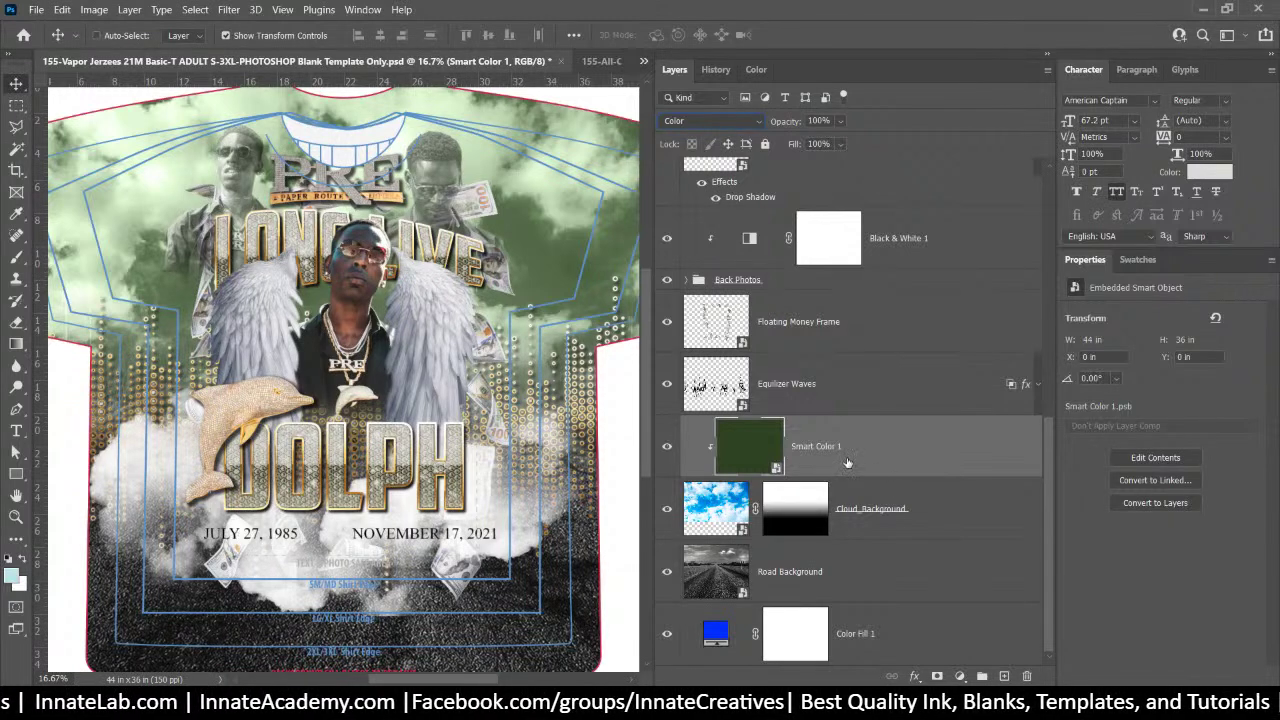
# Duplicate Smart Color 1 directly above the long live text layer and clip the copy to that text
pyautogui.moveTo(847, 462); pyautogui.dragTo(790, 252)
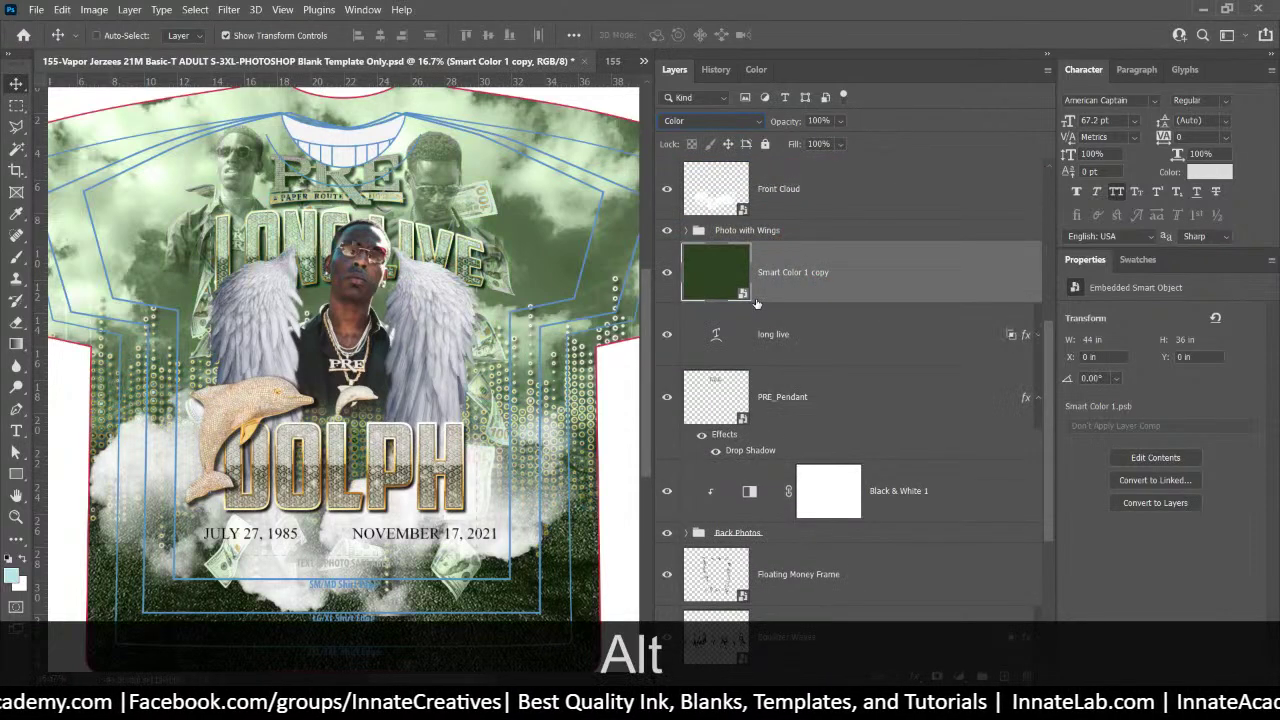
pyautogui.rightClick(850, 294)
pyautogui.click(908, 376)
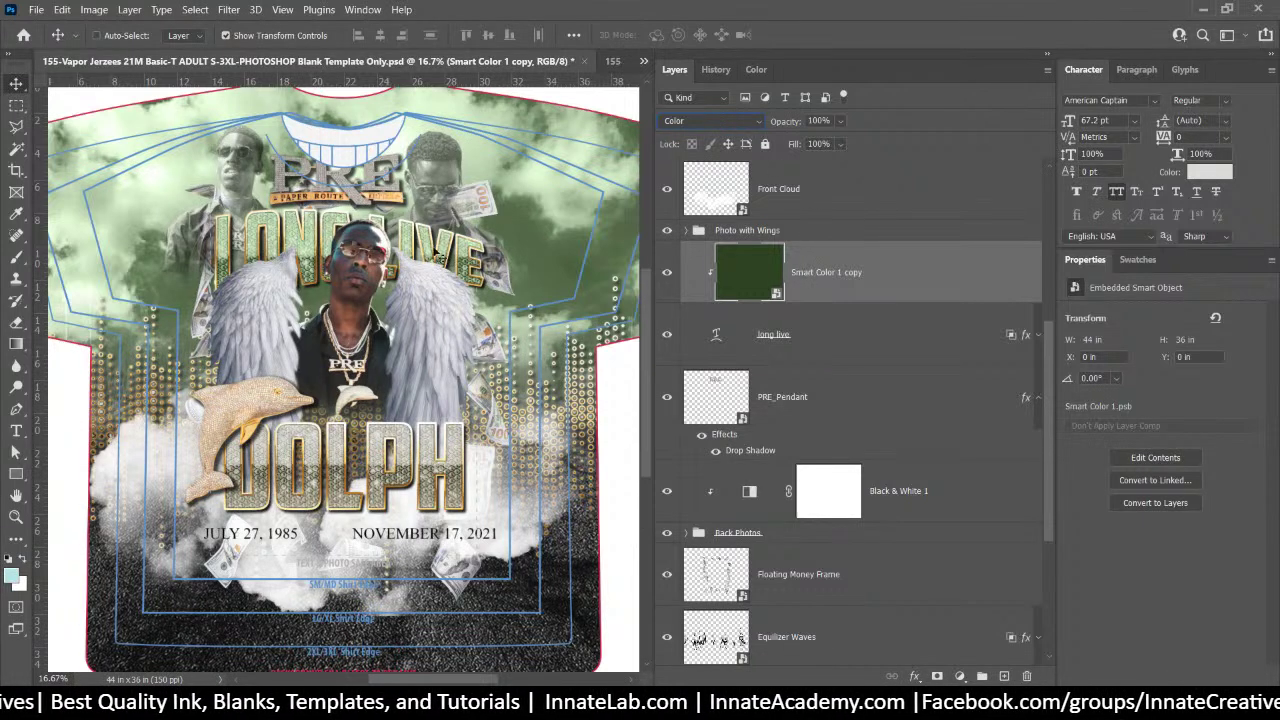
# Try the Hard Light blend mode on the Smart Color 1 copy above the long live text
pyautogui.click(700, 121)
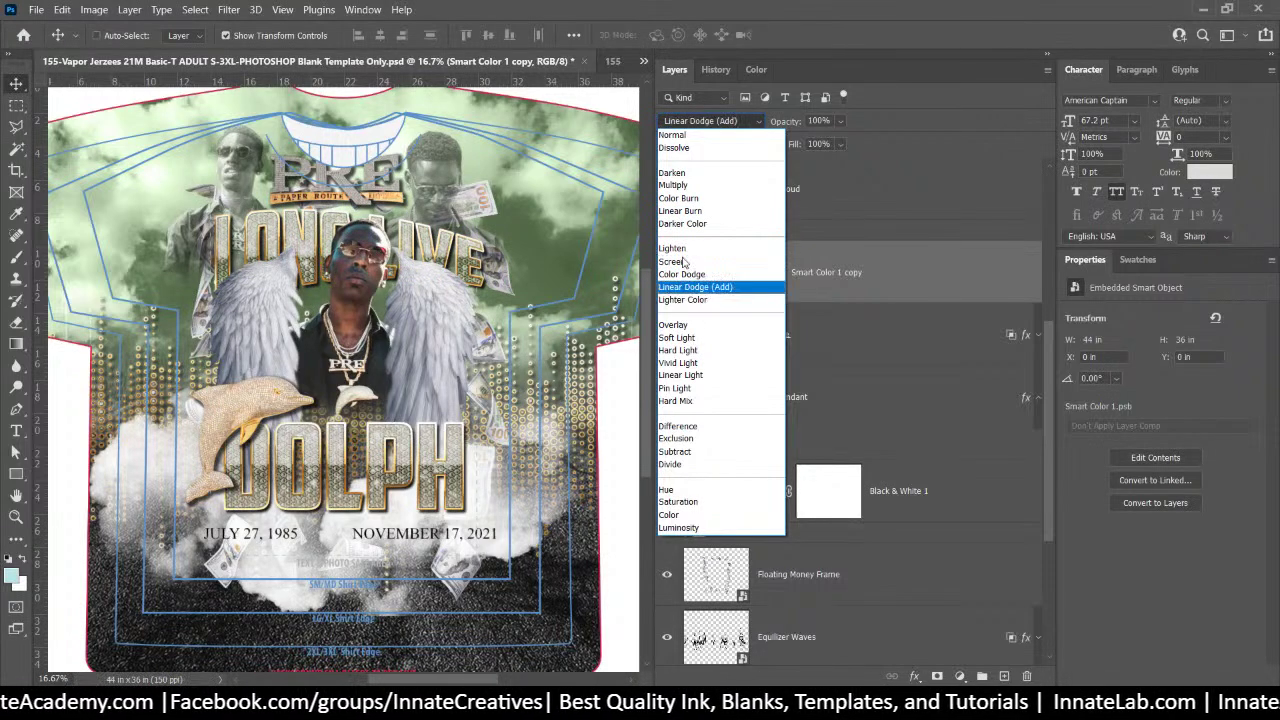
pyautogui.click(689, 352)
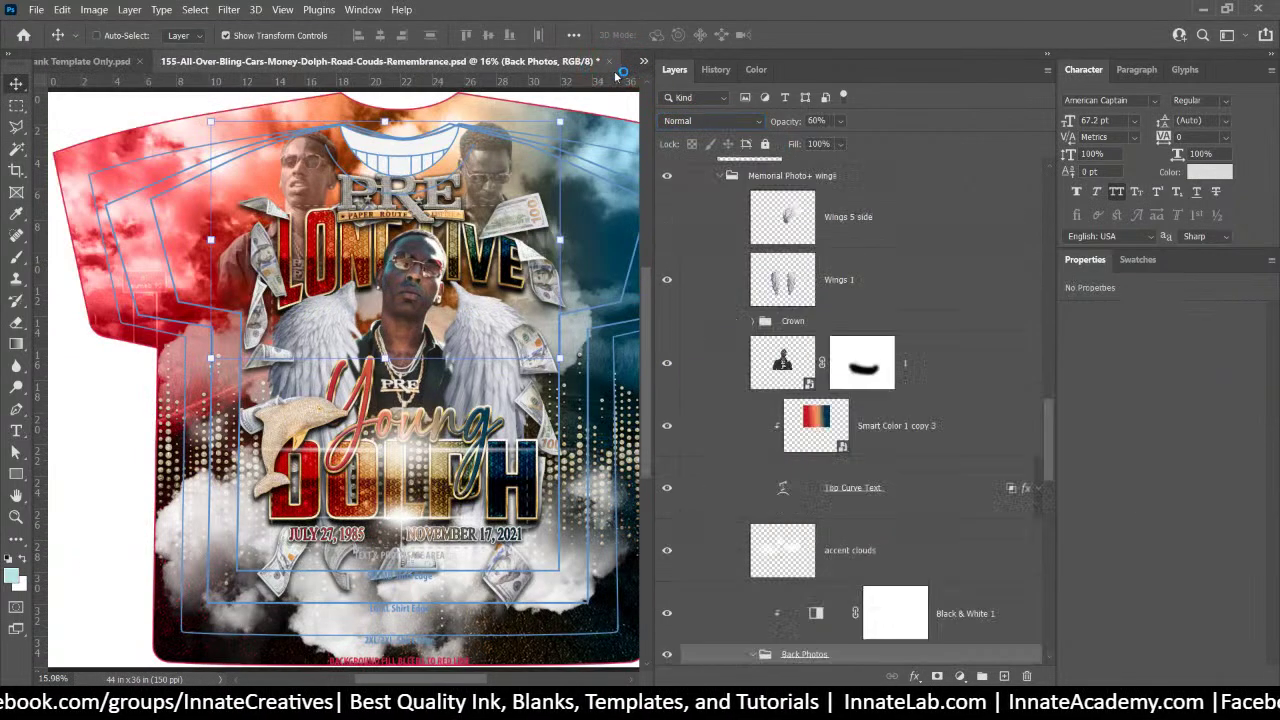
# Check the blend mode of the smart color above Top Curve Text in 155-All-Over-Bling-Cars-Money-Dolph-Road-Couds-Remembrance.psd and return to the blank template document
pyautogui.click(613, 61)
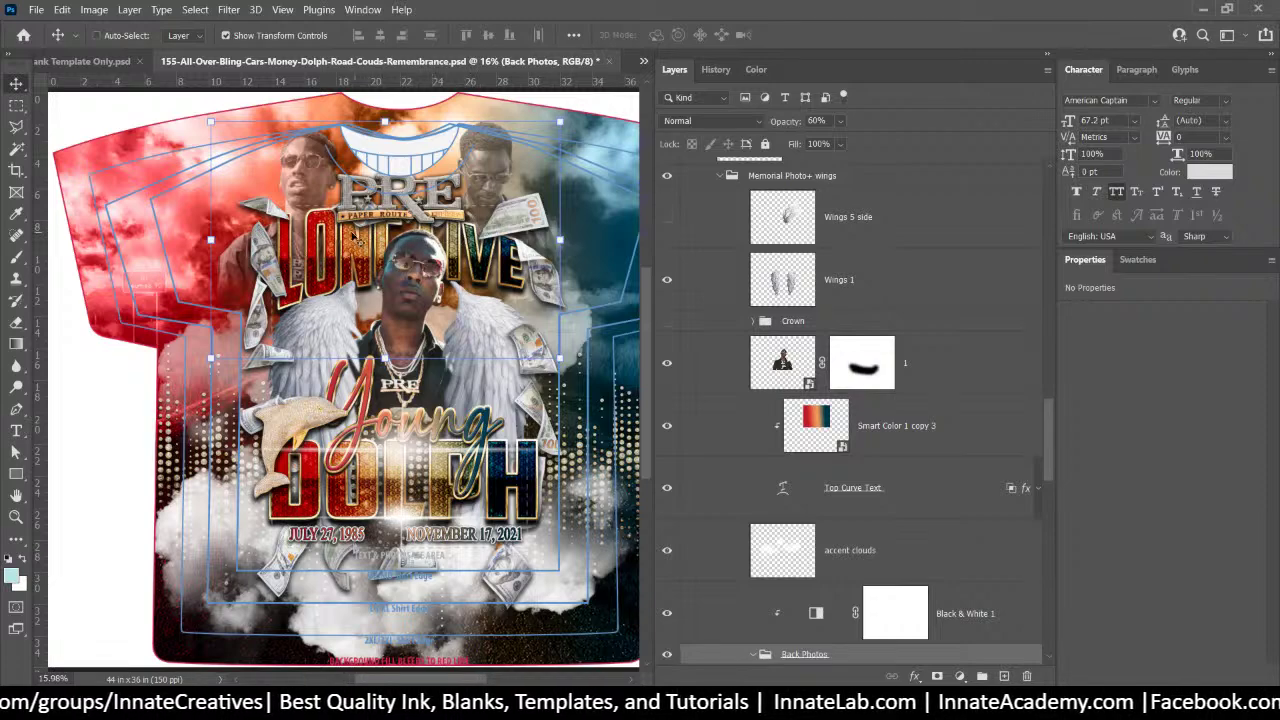
pyautogui.rightClick(365, 247)
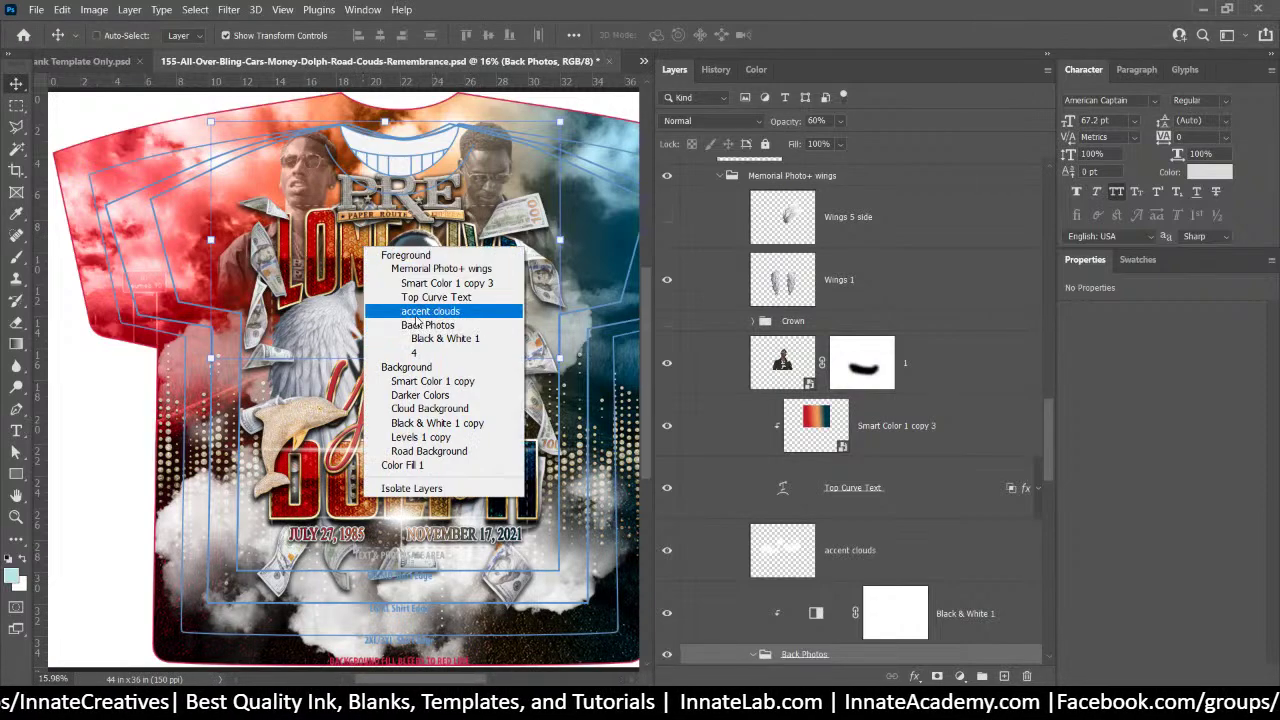
pyautogui.click(440, 283)
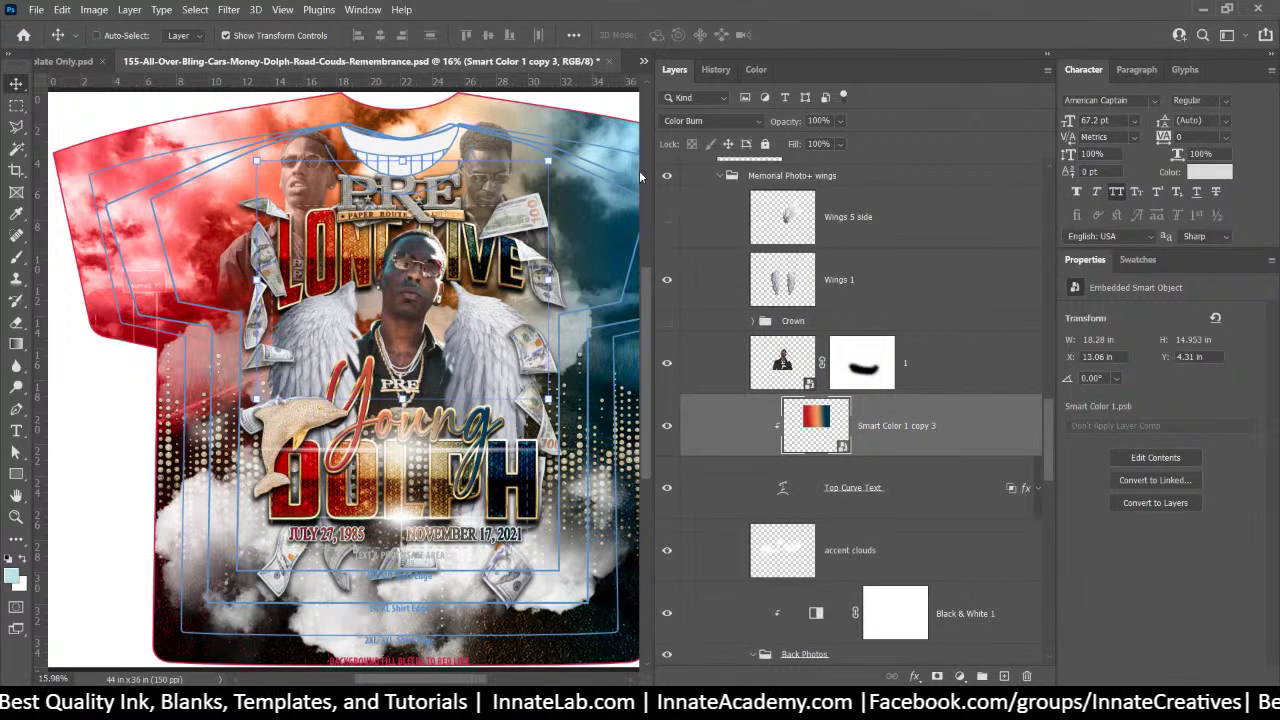
pyautogui.click(90, 61)
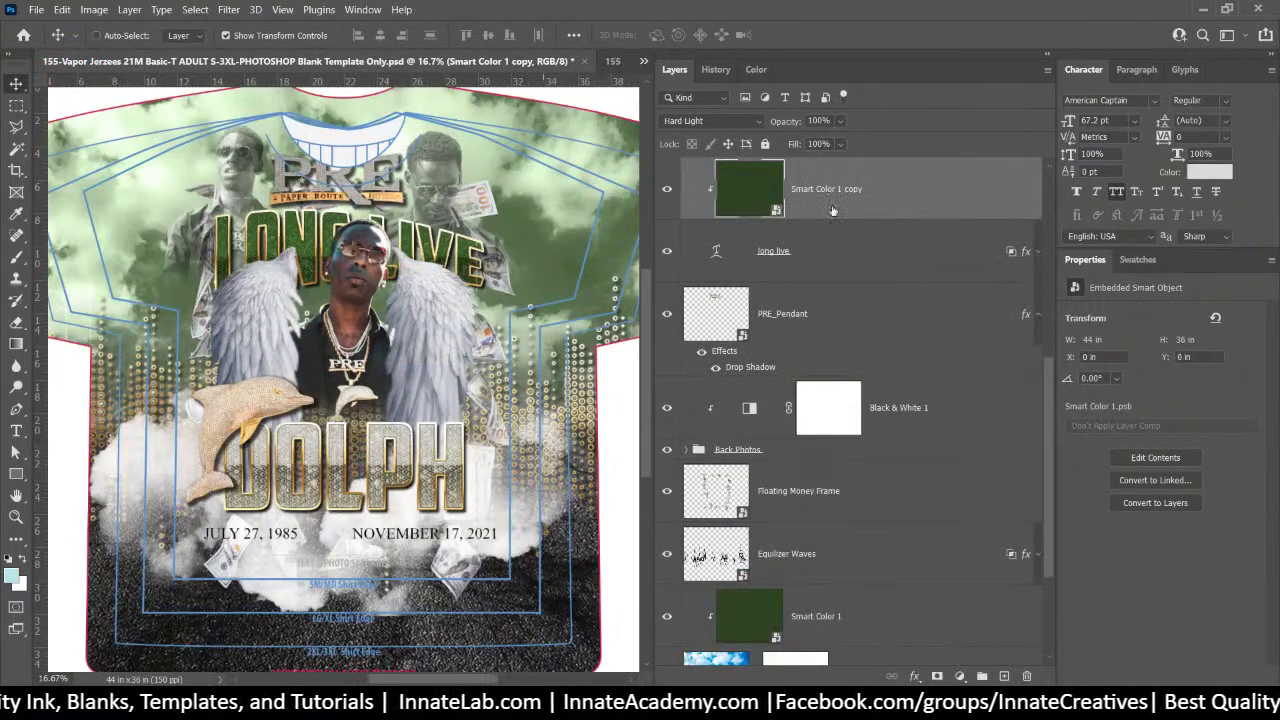
# Set the blend mode of the Smart Color 1 copy above the long live text to Color Burn
pyautogui.click(710, 121)
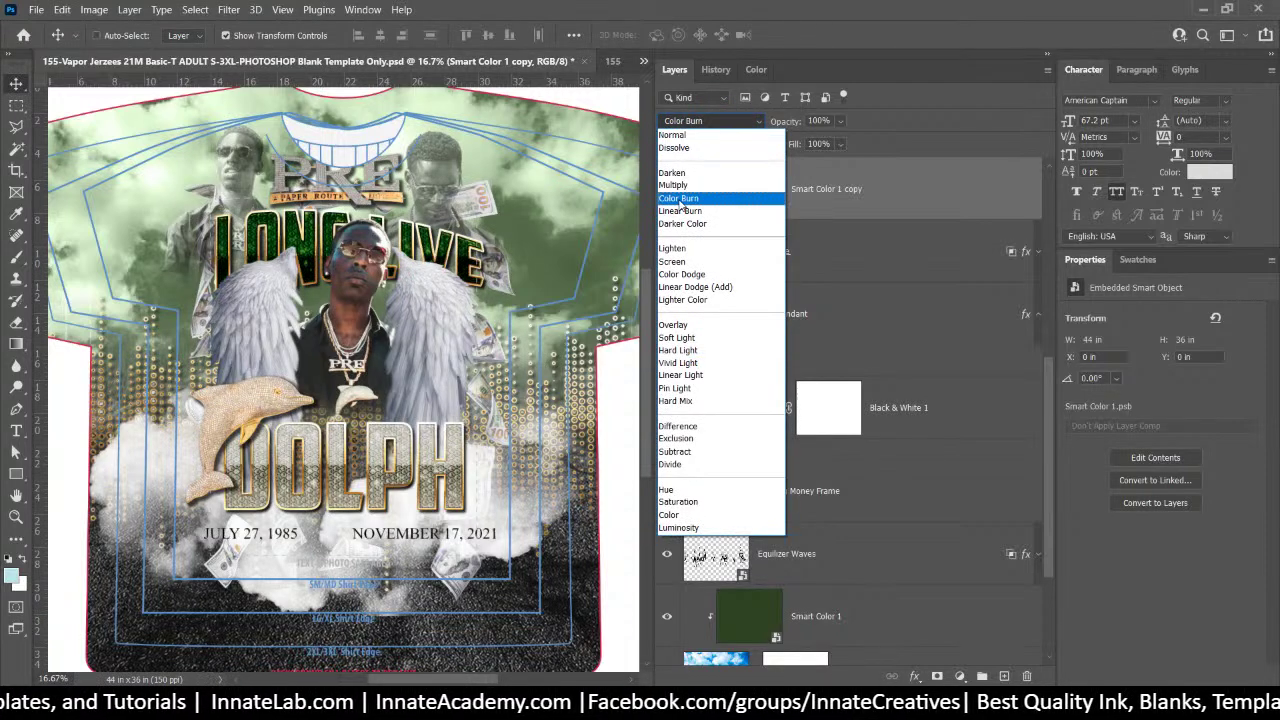
pyautogui.click(682, 203)
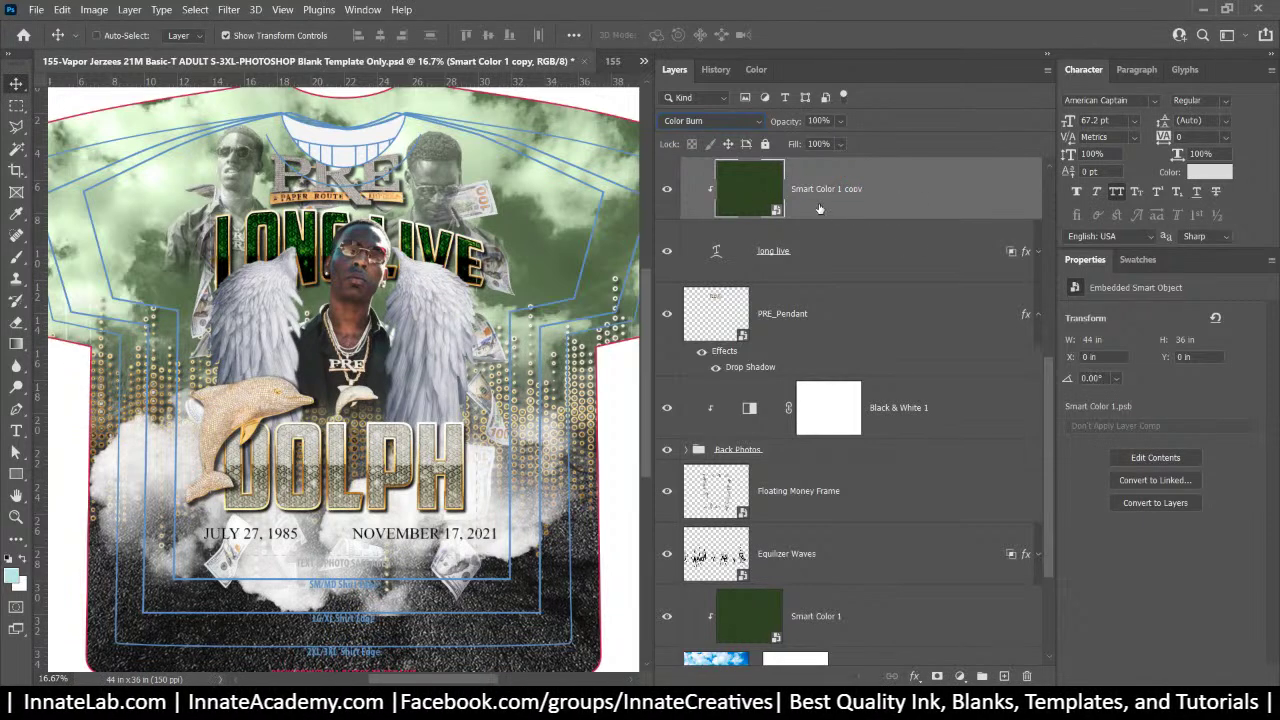
pyautogui.click(752, 126)
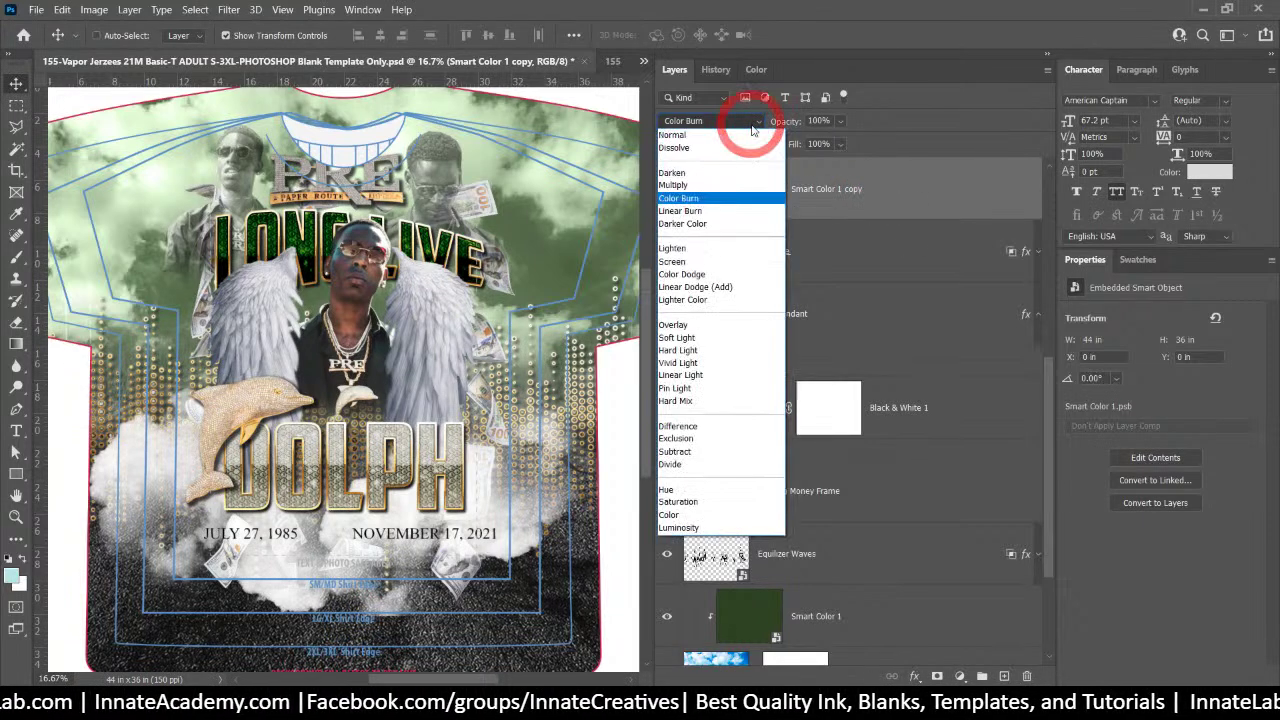
pyautogui.click(849, 191)
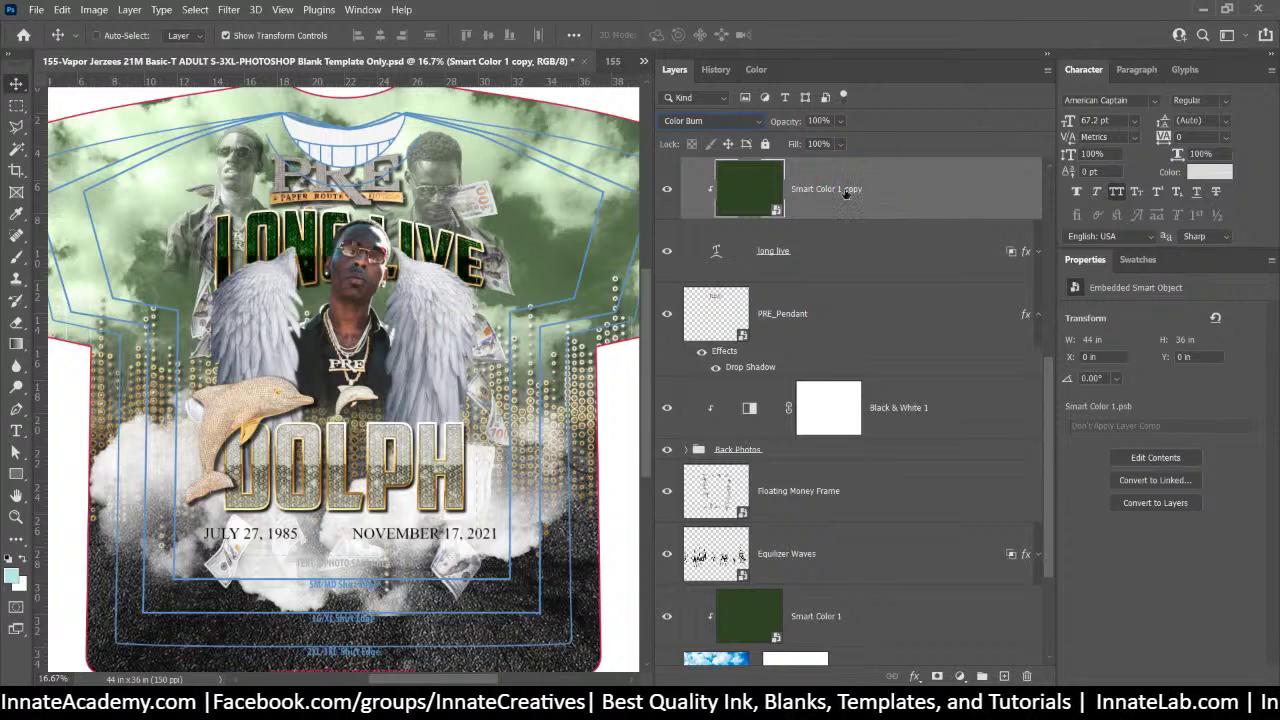
# Rename the Smart Color 1 copy above the long live text to Smart Color 1
pyautogui.doubleClick(849, 191)
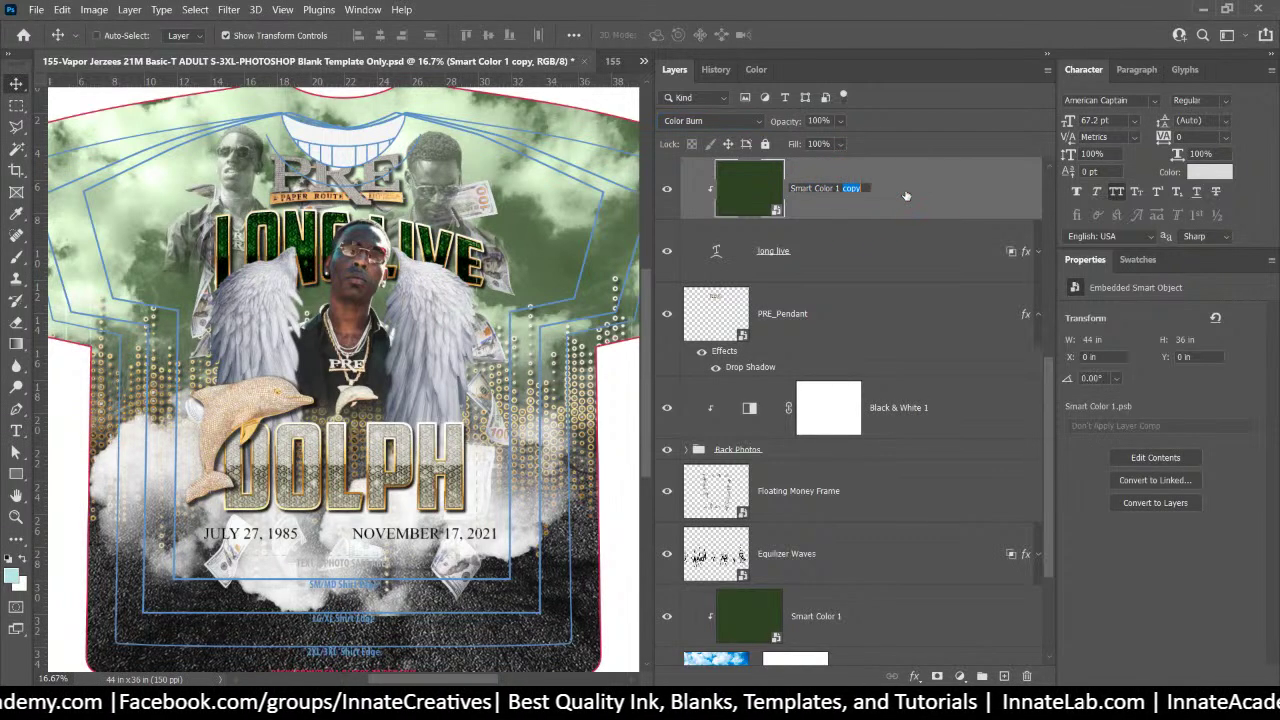
pyautogui.press('BackSpace')
pyautogui.press('BackSpace')
pyautogui.click(872, 180)
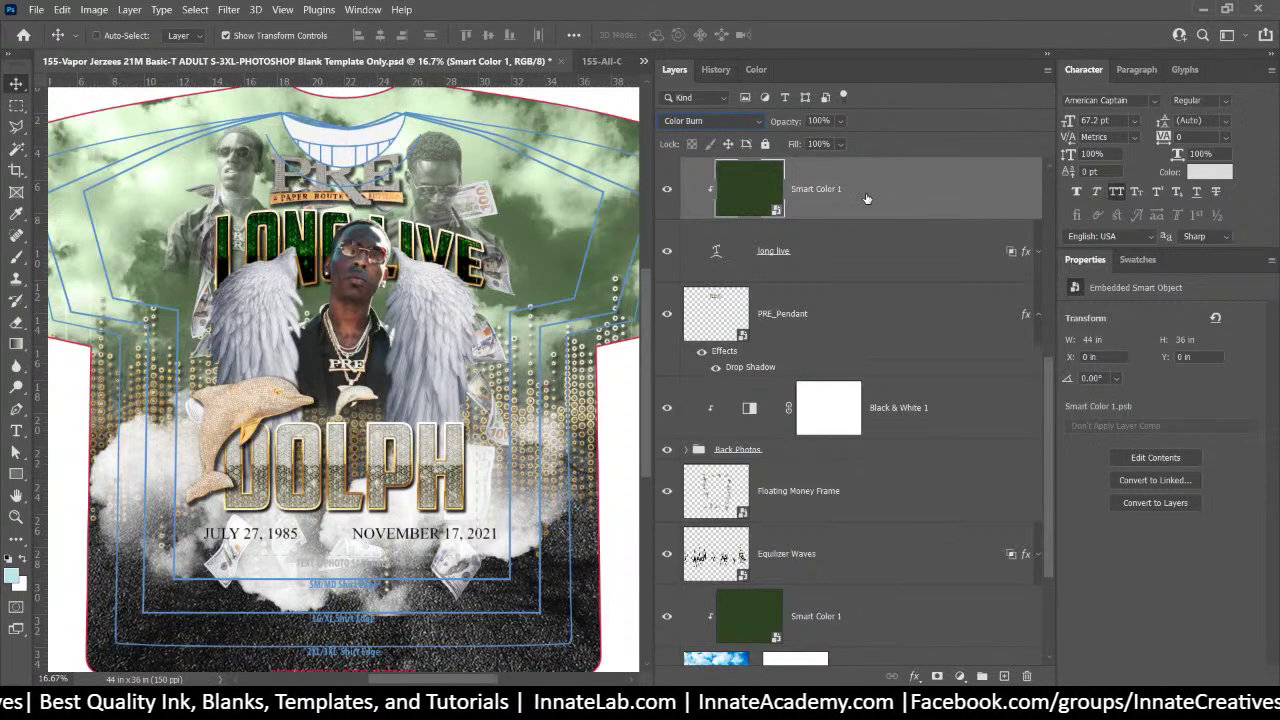
# Duplicate the Color Burn Smart Color 1 layer directly above the Dolph text layer and clip it to that text
pyautogui.moveTo(867, 198); pyautogui.dragTo(805, 400)
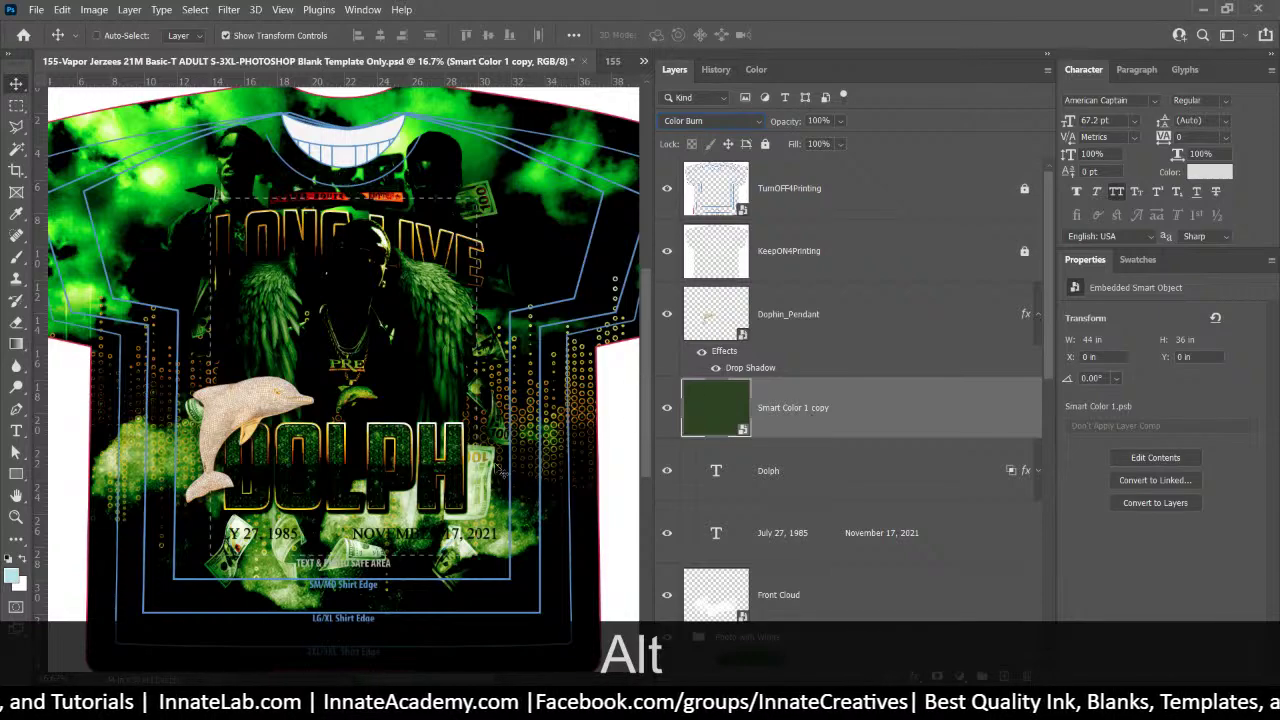
pyautogui.rightClick(850, 398)
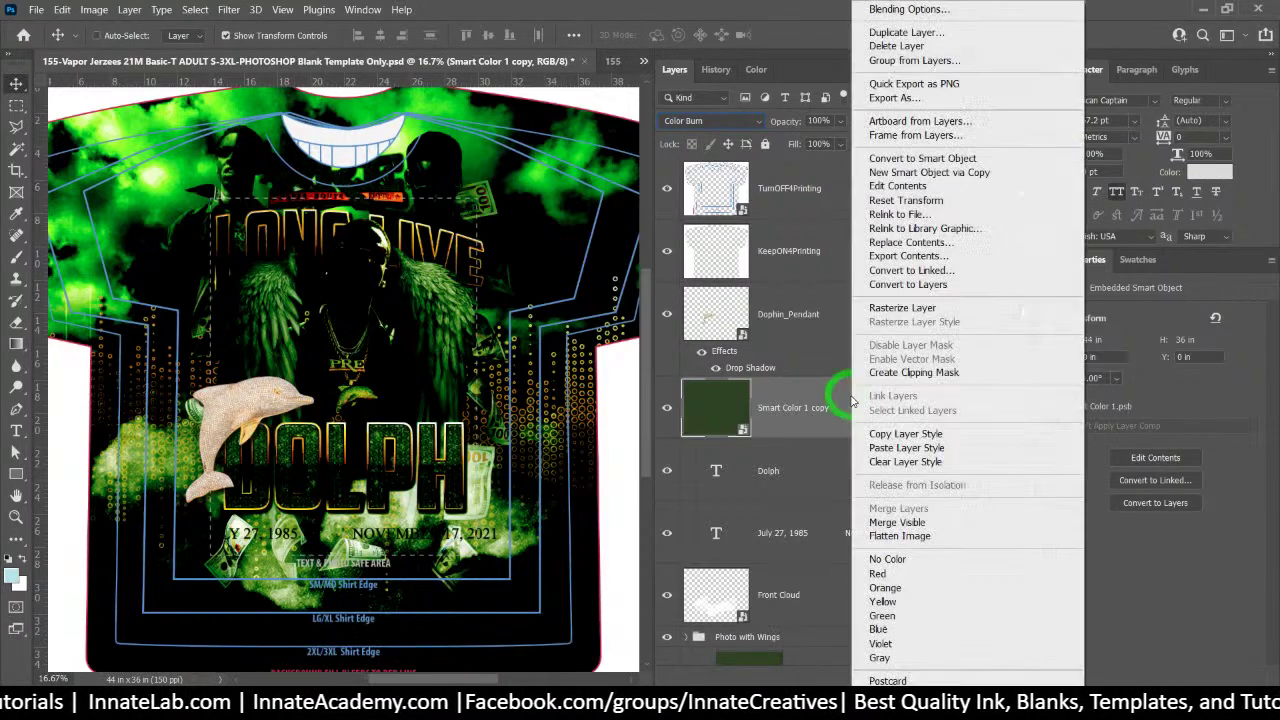
pyautogui.click(903, 374)
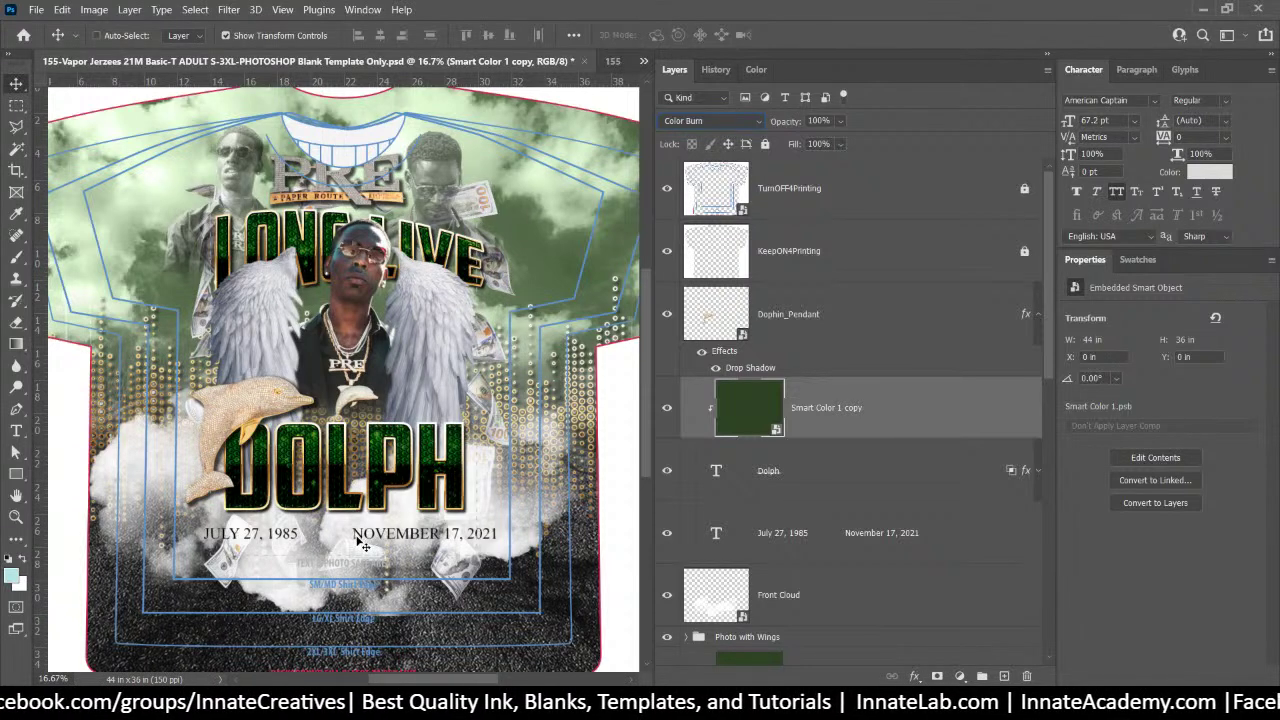
# Select the dates text layer in the template, and switch to 155-All-Over-Bling-Cars-Money-Dolph-Road-Couds-Remembrance.psd
pyautogui.rightClick(365, 540)
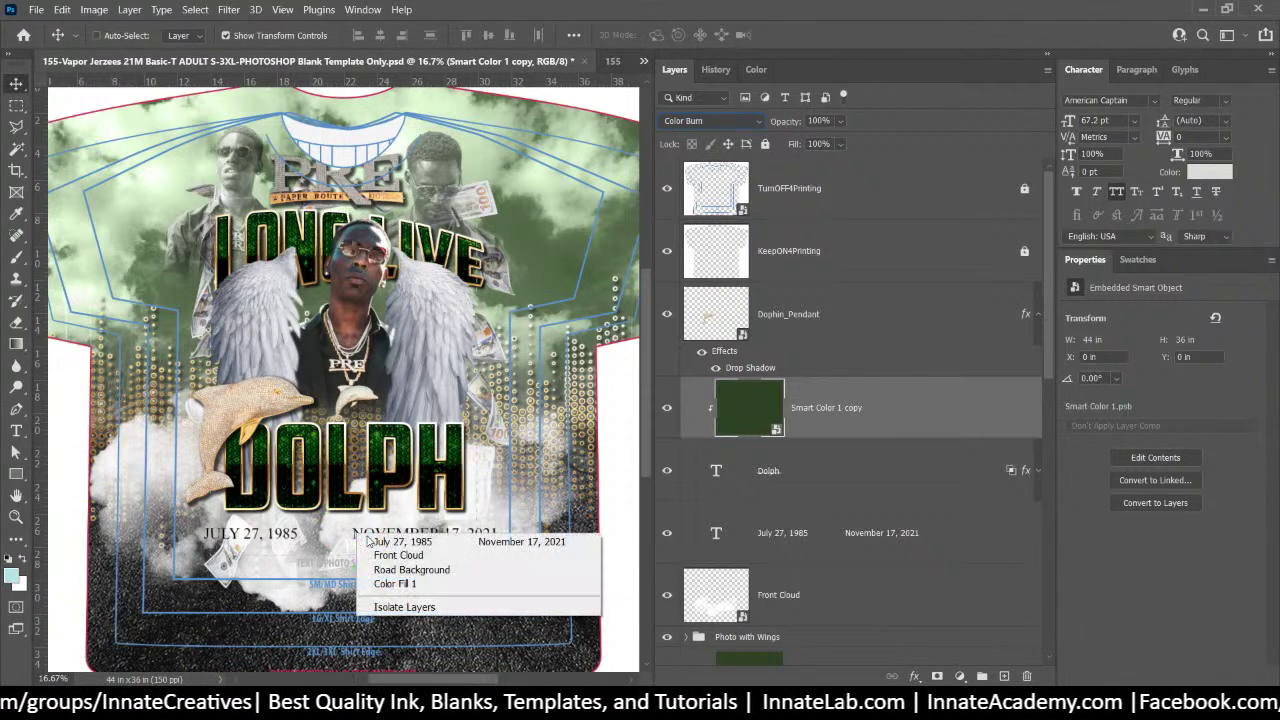
pyautogui.click(440, 543)
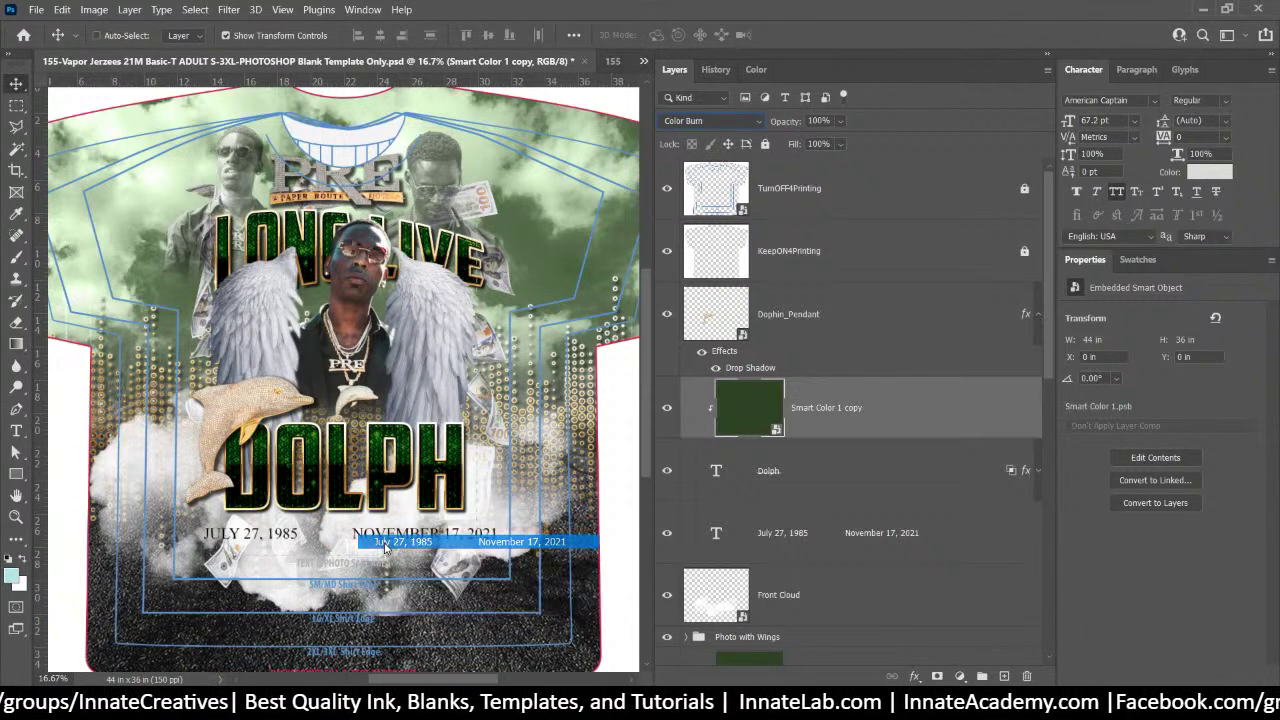
pyautogui.click(644, 64)
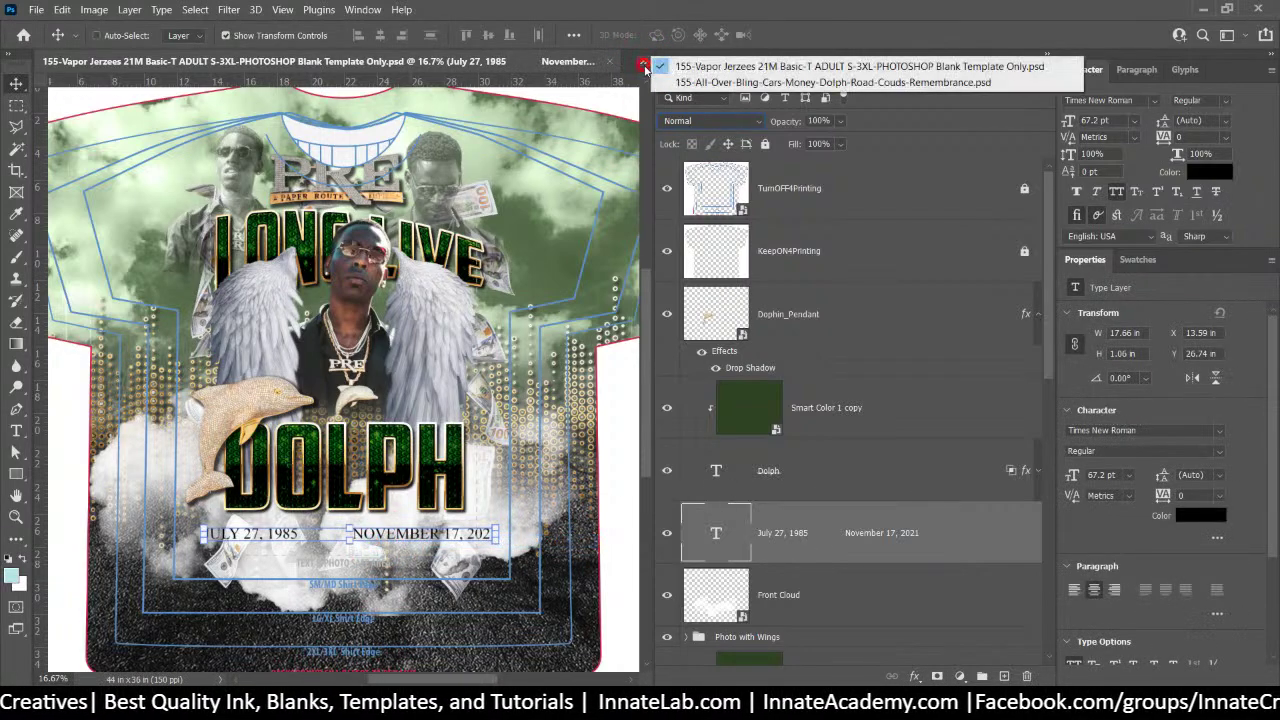
pyautogui.click(713, 81)
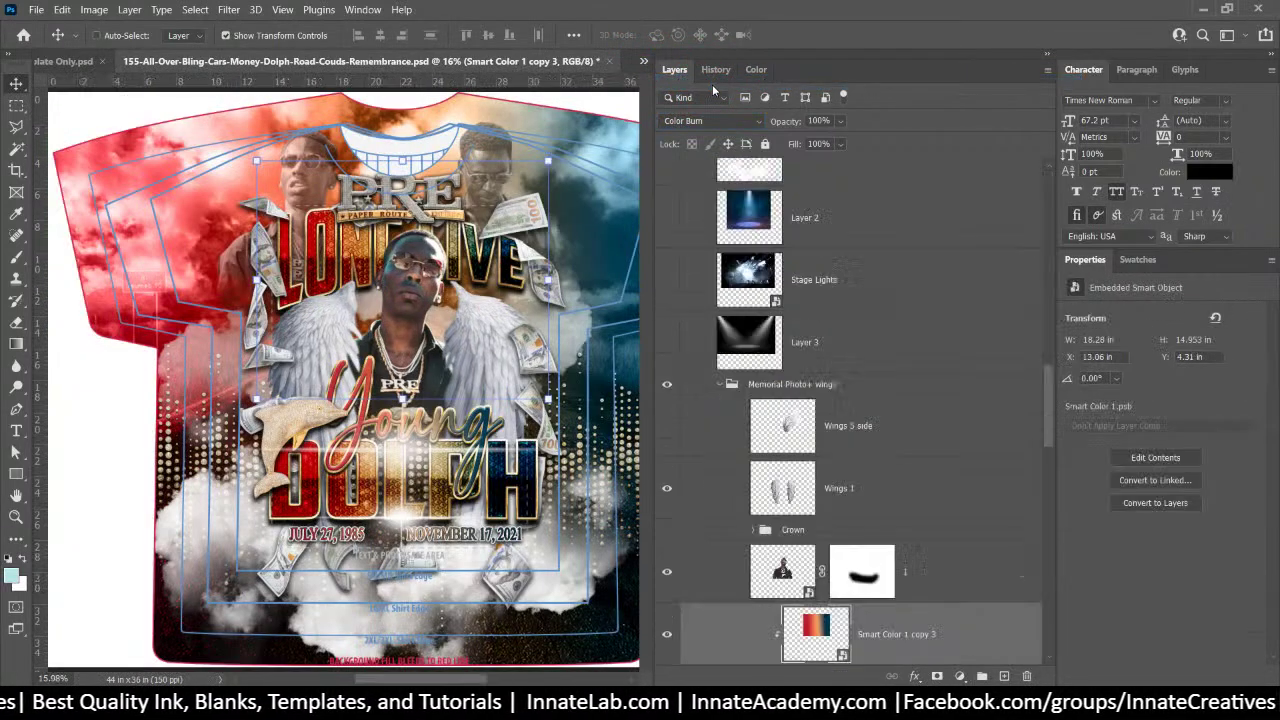
# Select the dates text layer in the reference design, open its layer style, and examine its strokes, overlays and drop shadow
pyautogui.rightClick(458, 540)
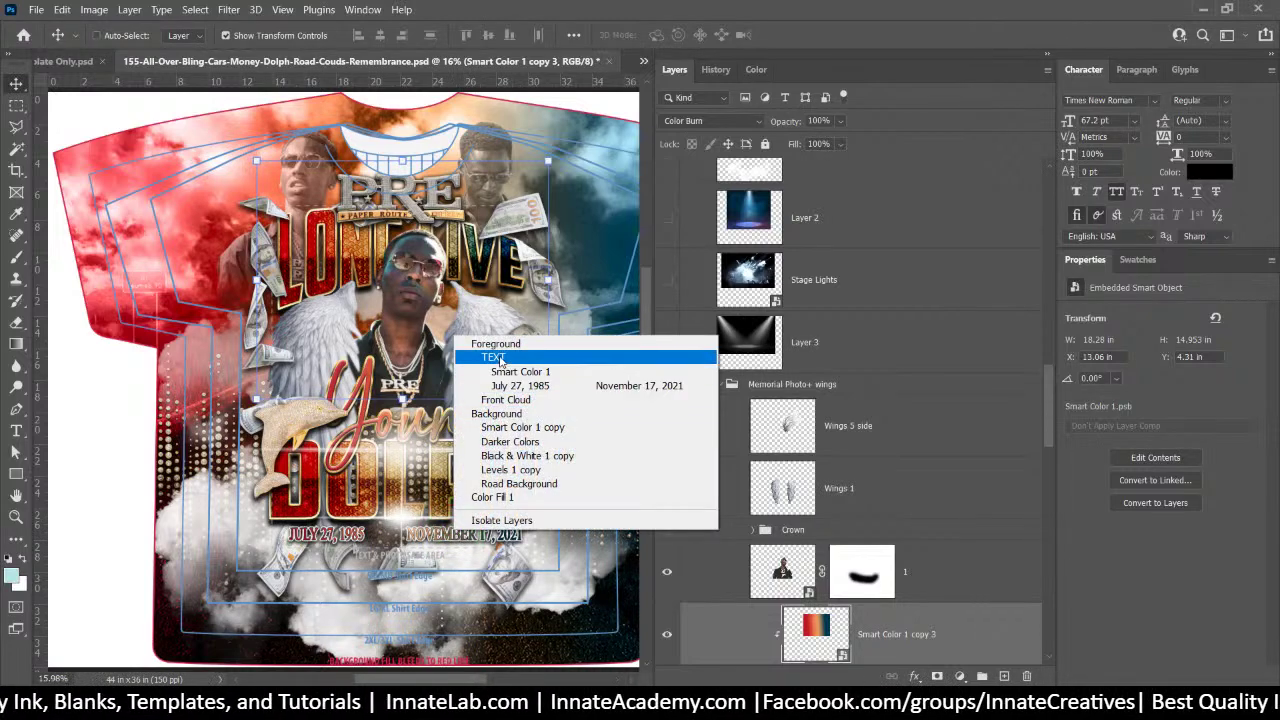
pyautogui.click(511, 371)
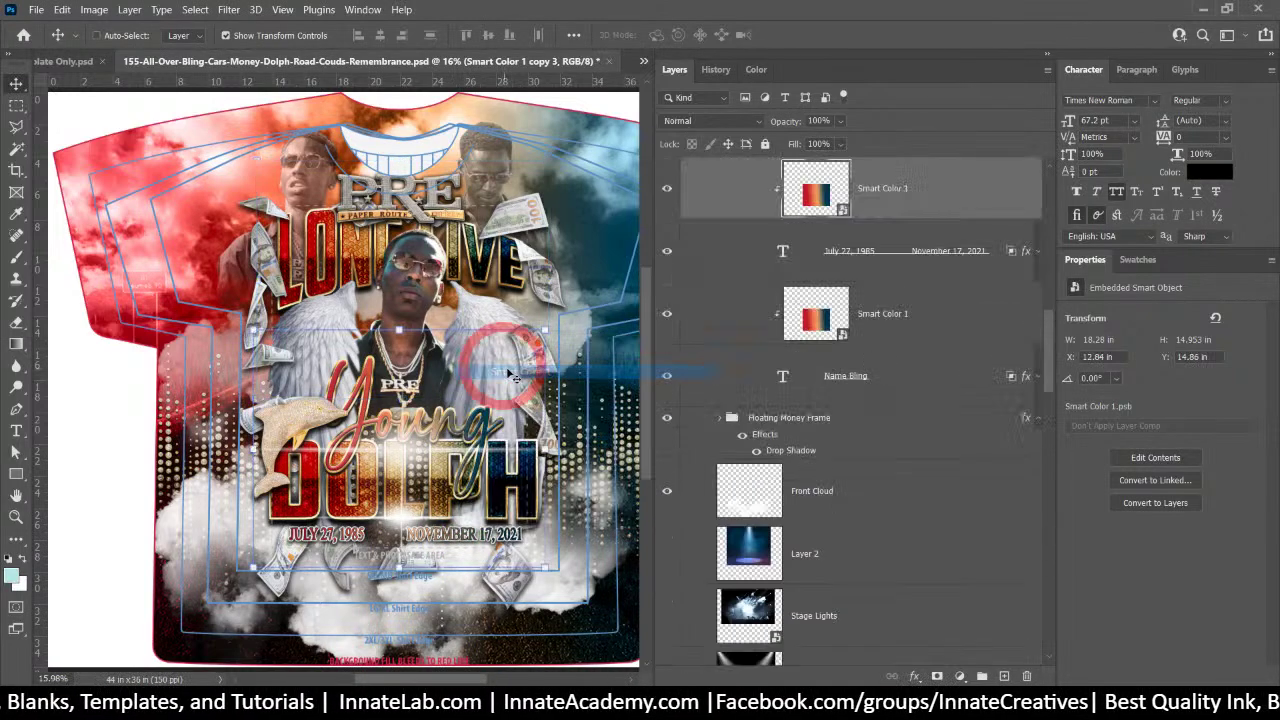
pyautogui.click(1025, 253)
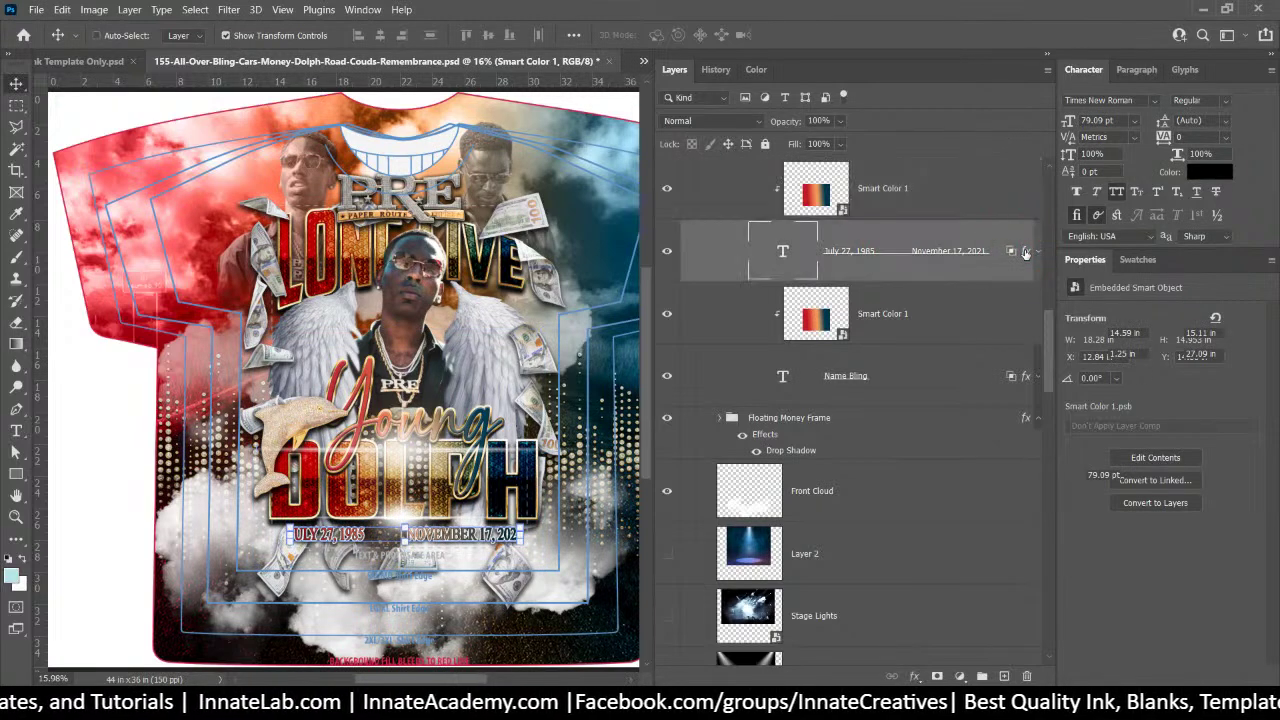
pyautogui.press('h')
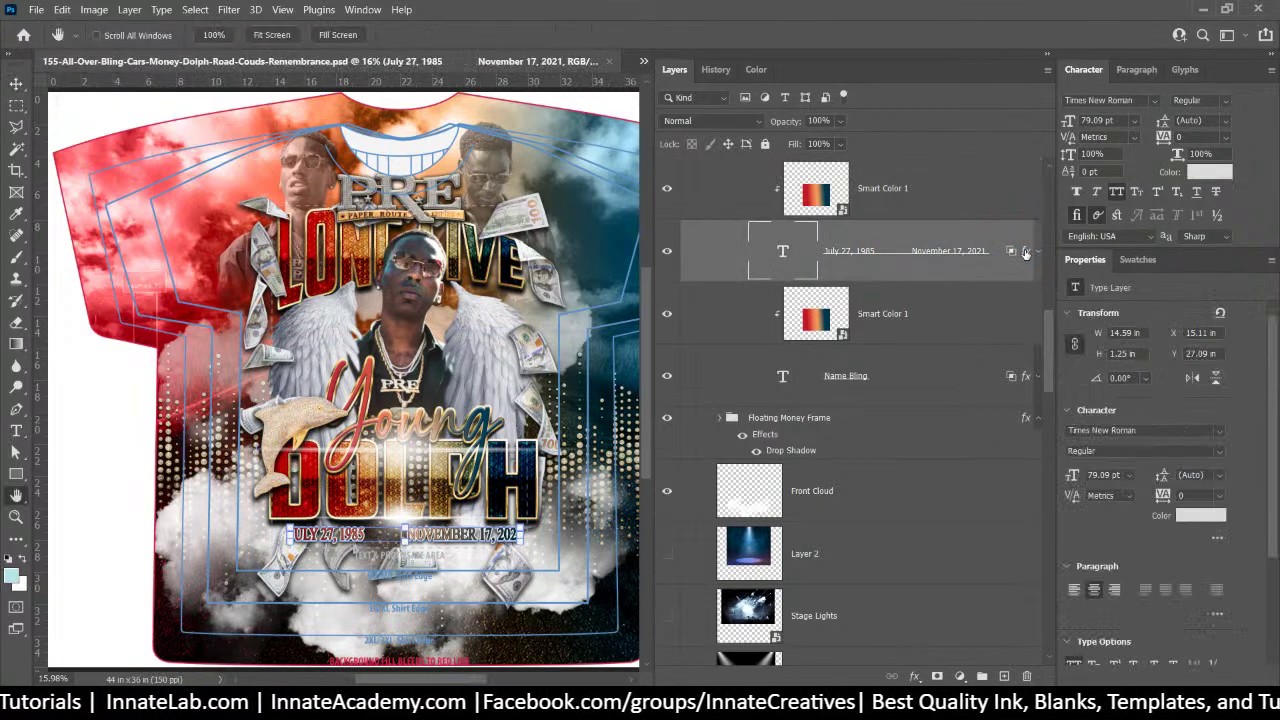
pyautogui.doubleClick(1025, 253)
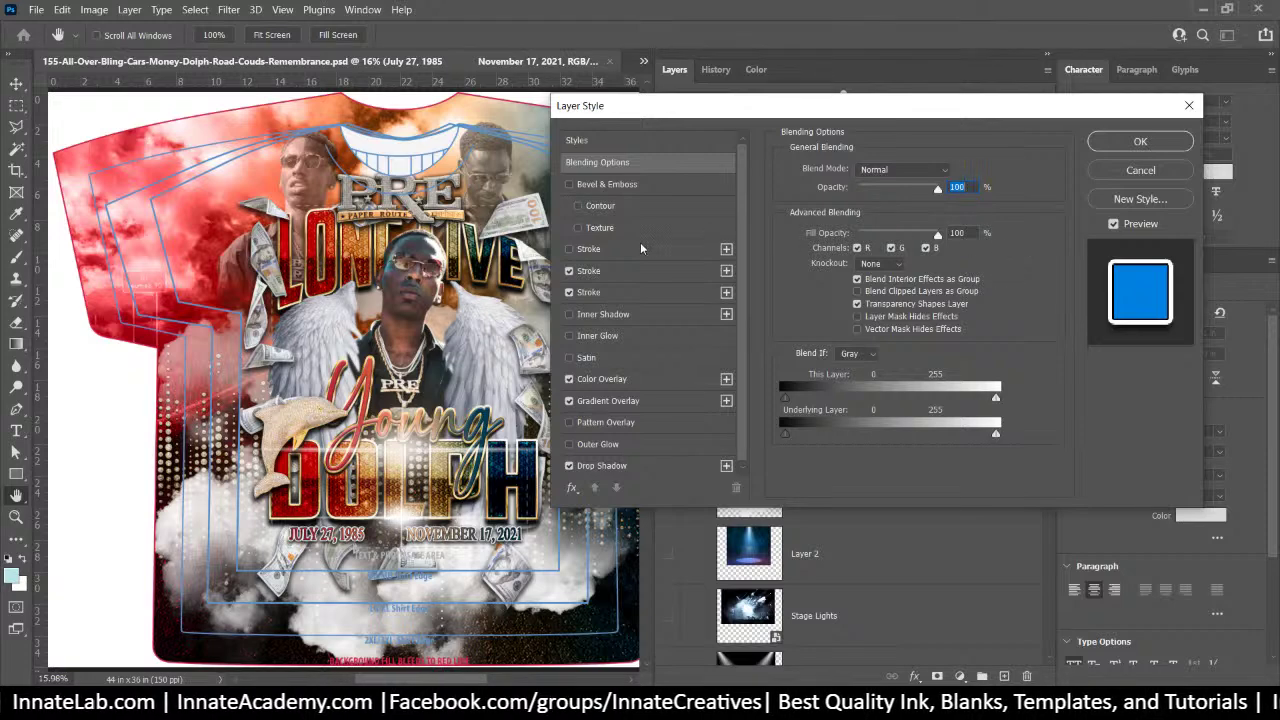
pyautogui.click(620, 272)
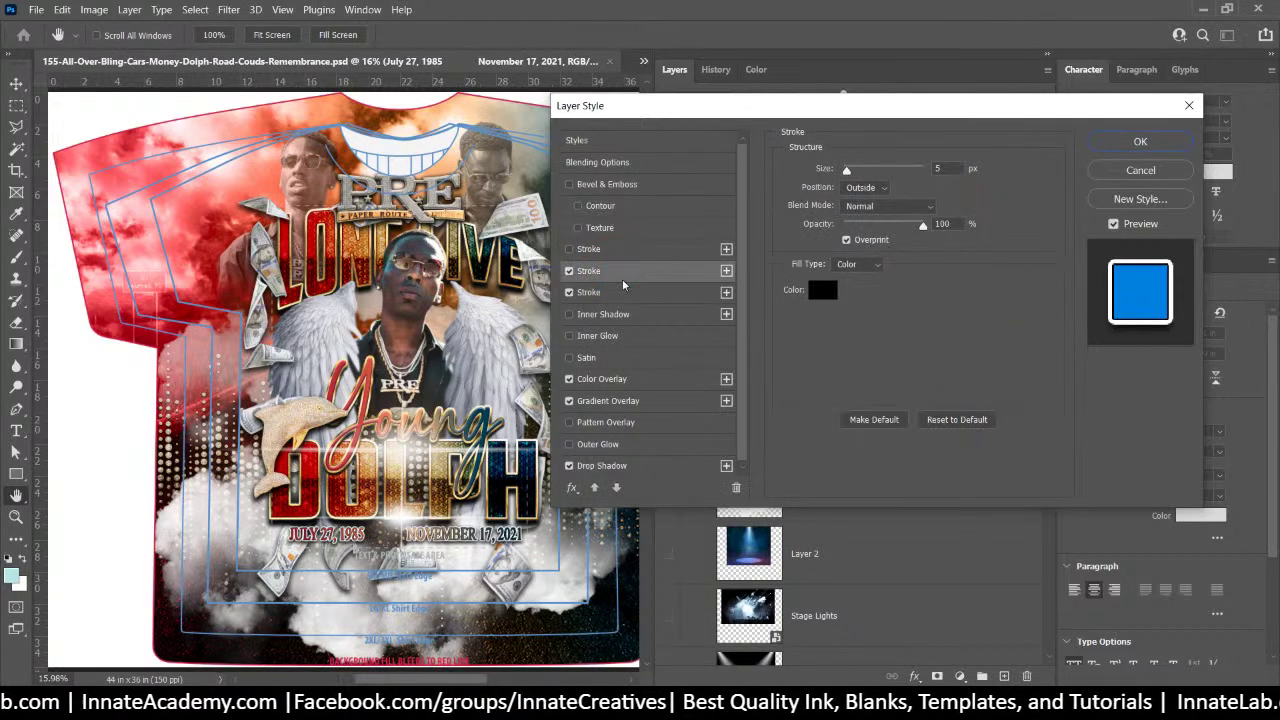
pyautogui.click(627, 293)
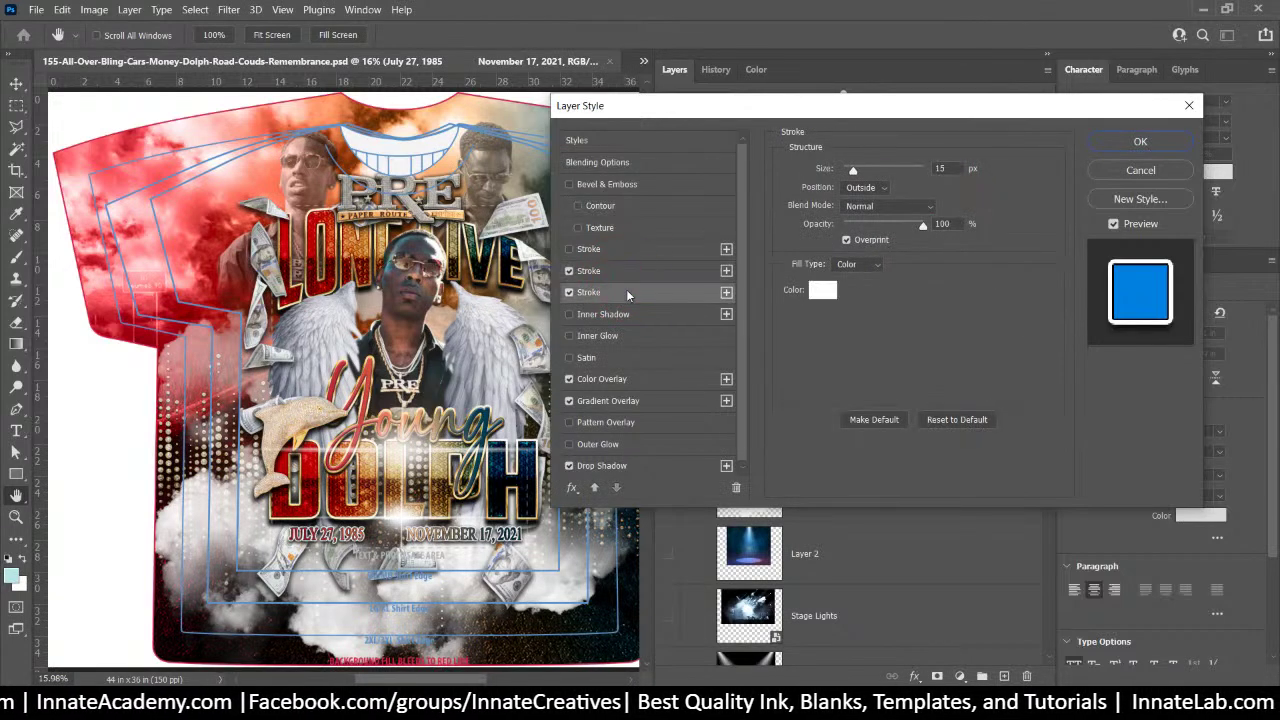
pyautogui.click(634, 378)
pyautogui.click(632, 401)
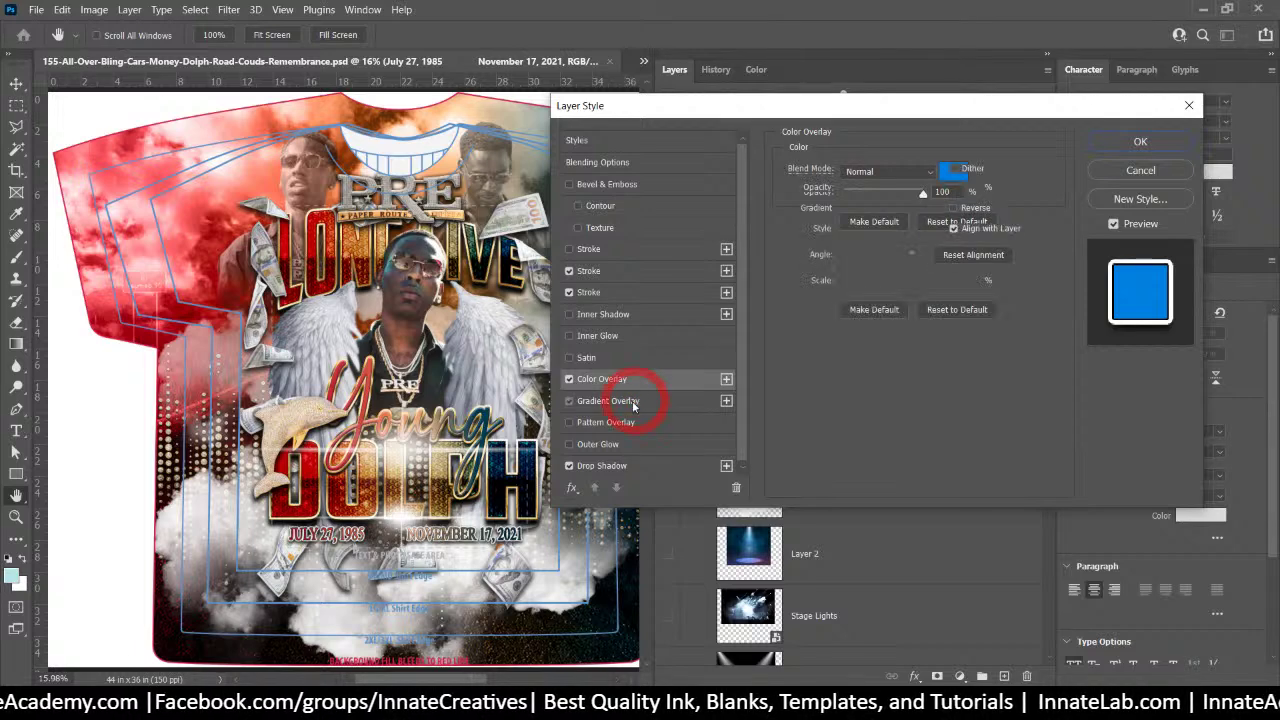
pyautogui.click(640, 464)
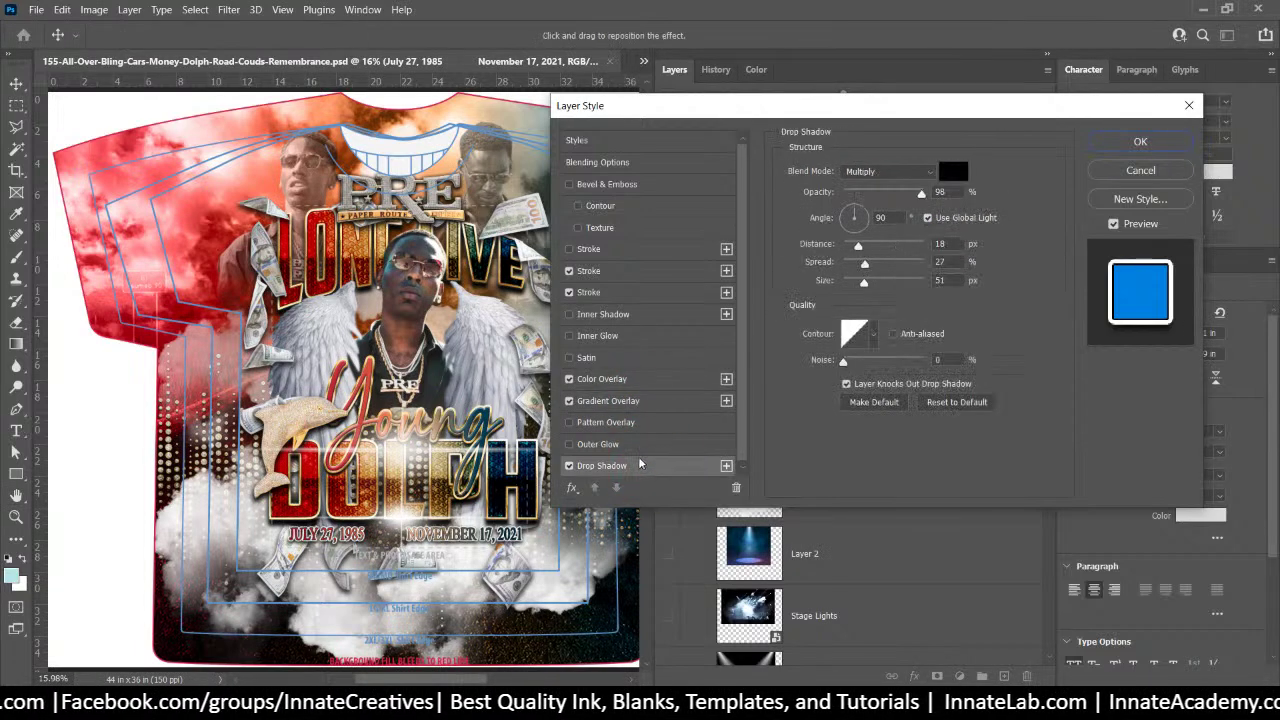
# Compare the size, position, blend mode and color of the two strokes on the reference dates, and close the style unchanged
pyautogui.click(610, 268)
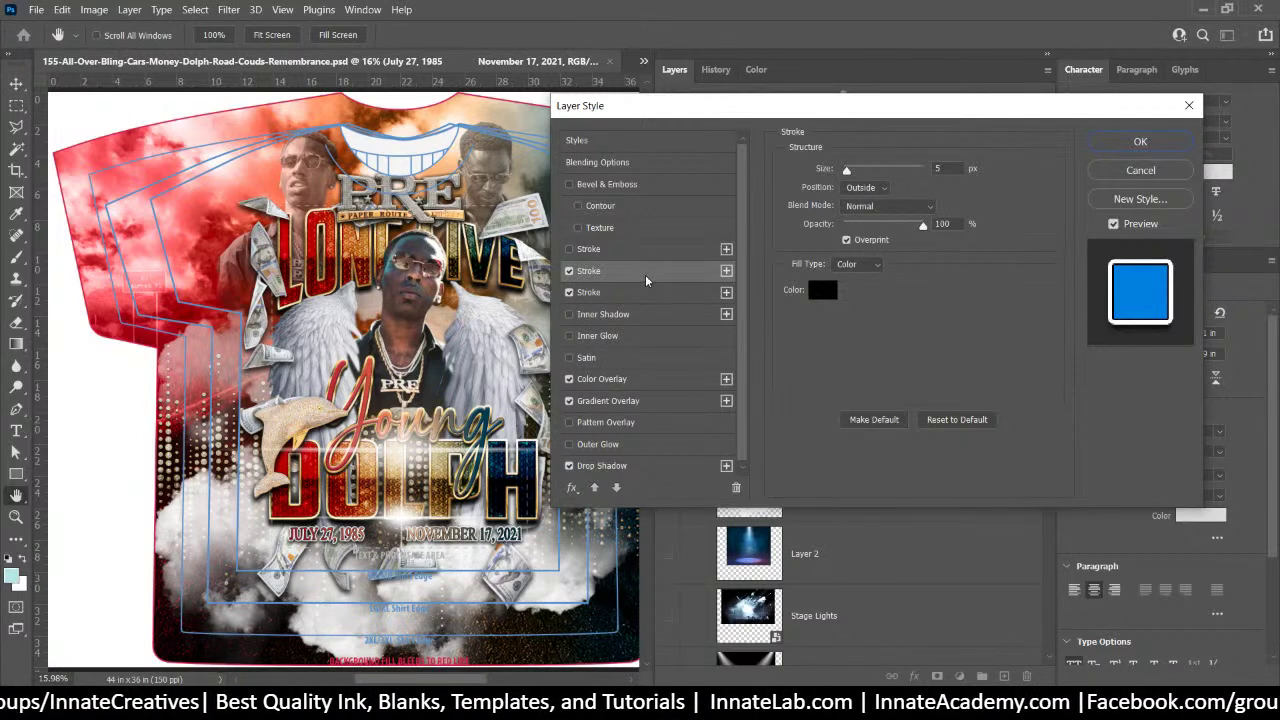
pyautogui.moveTo(650, 106); pyautogui.dragTo(652, 54)
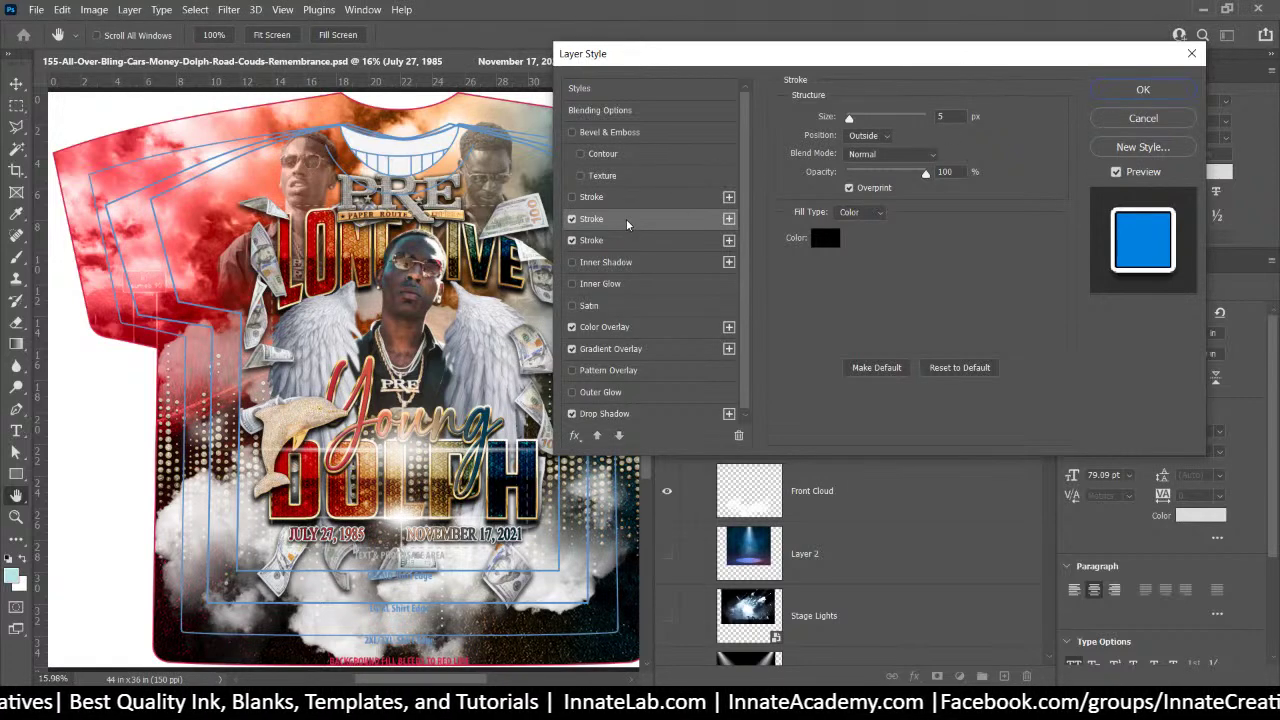
pyautogui.click(944, 115)
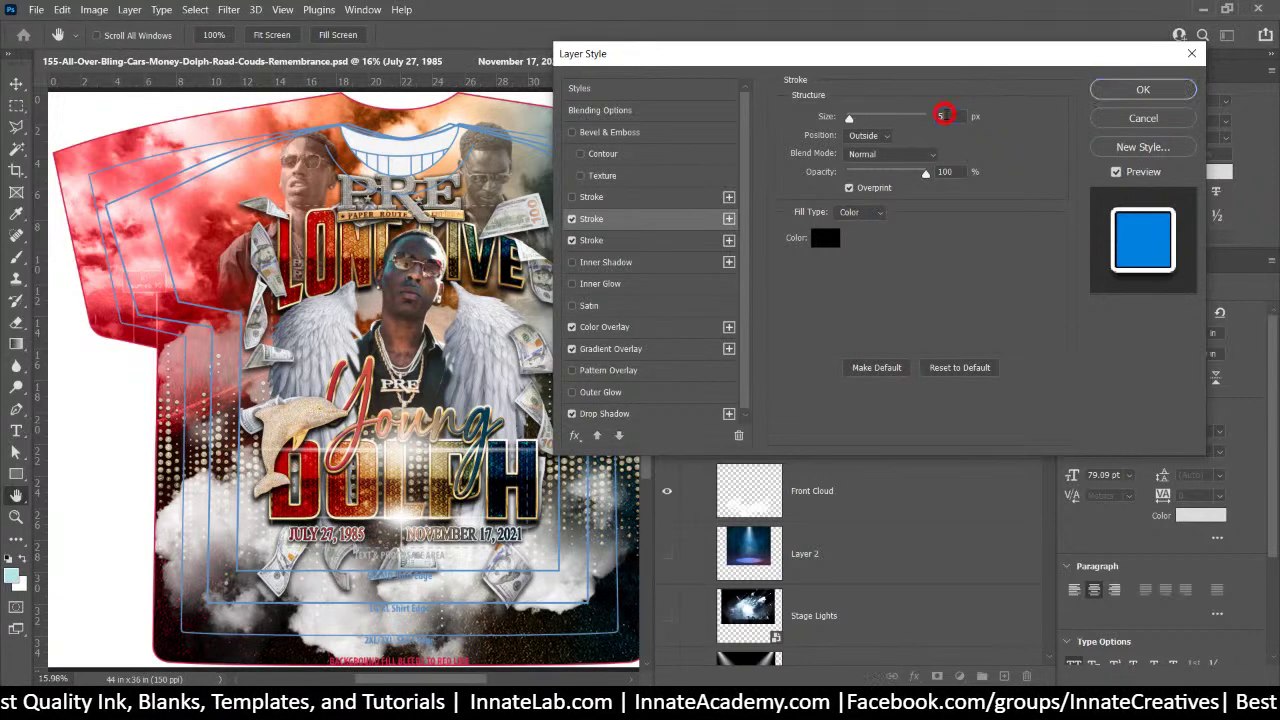
pyautogui.click(600, 240)
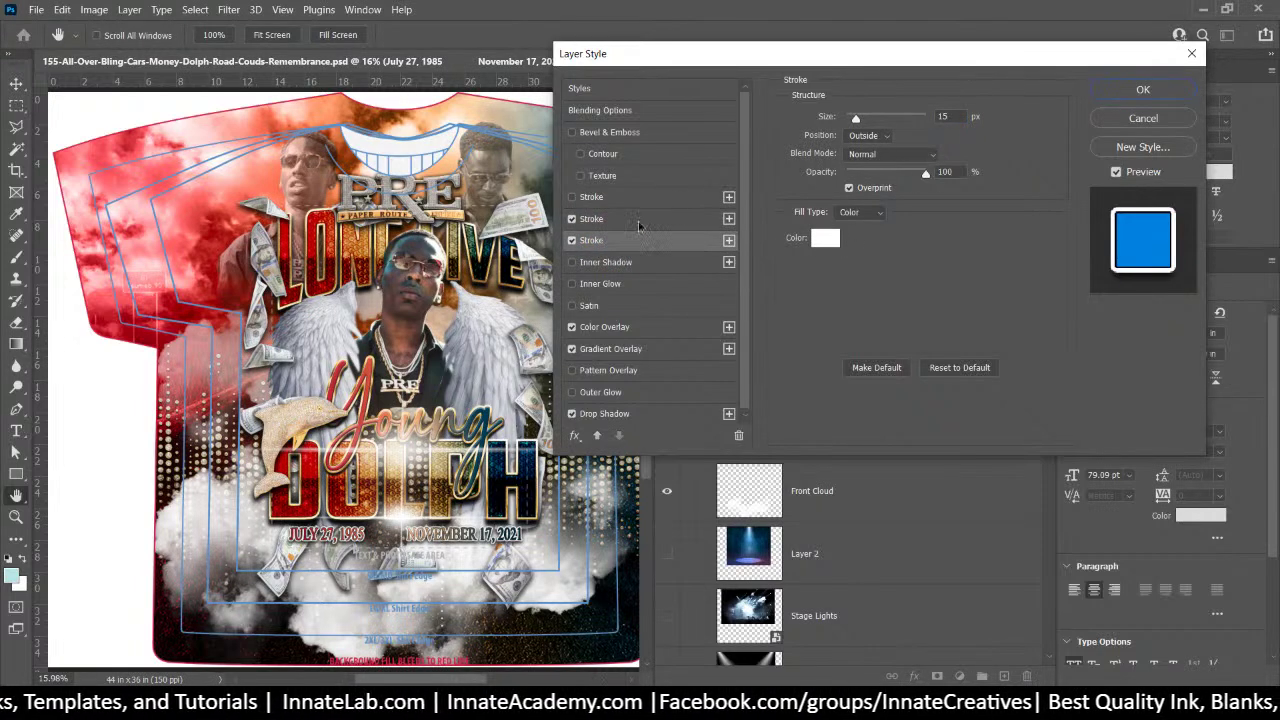
pyautogui.click(639, 219)
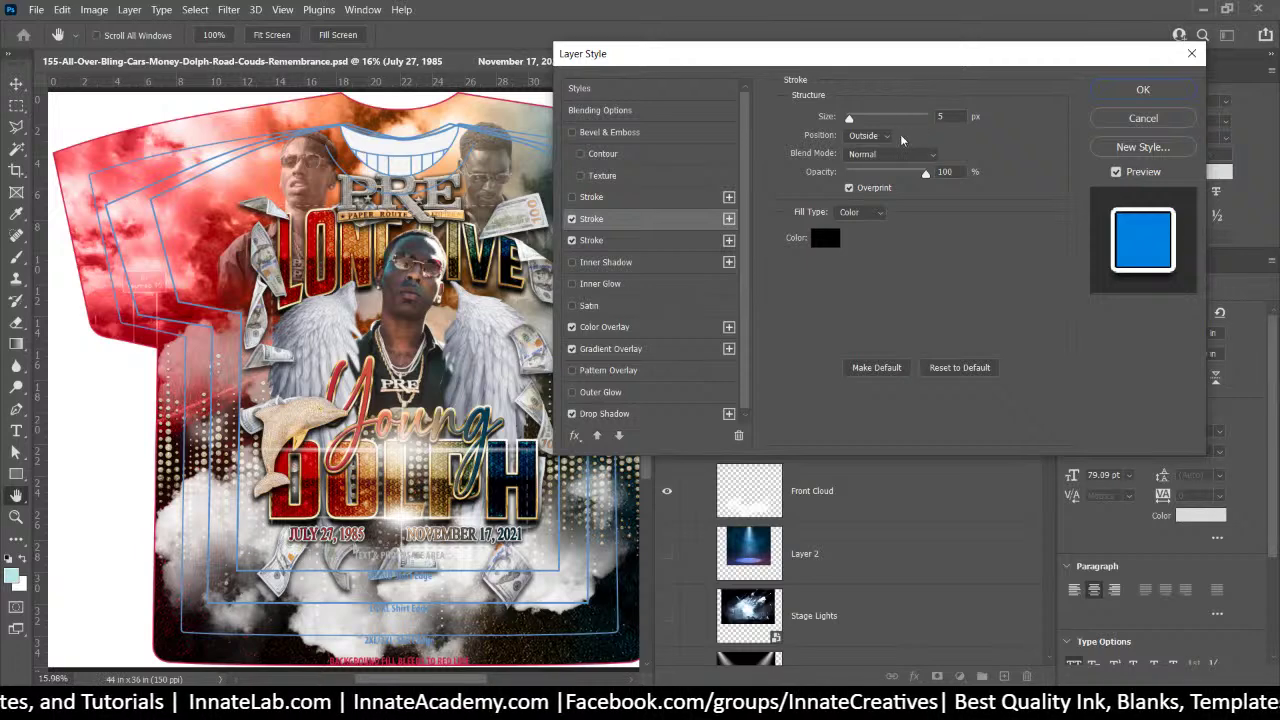
pyautogui.click(606, 242)
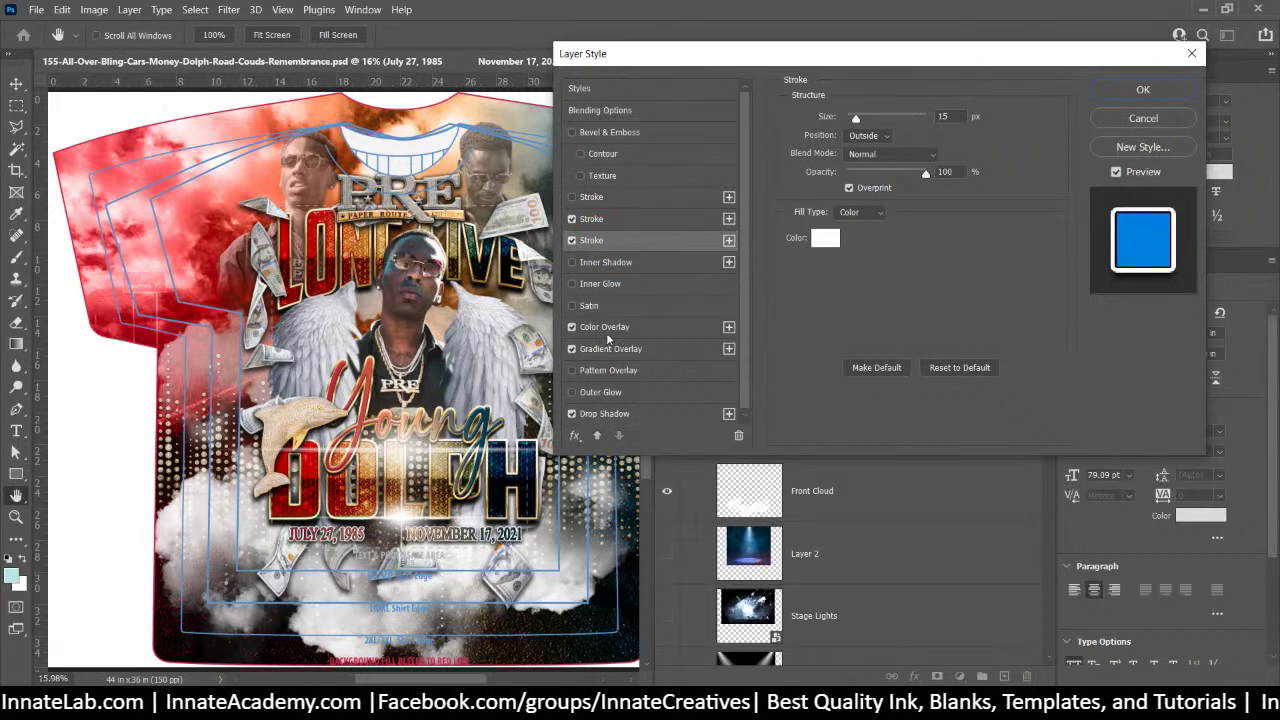
pyautogui.click(1161, 118)
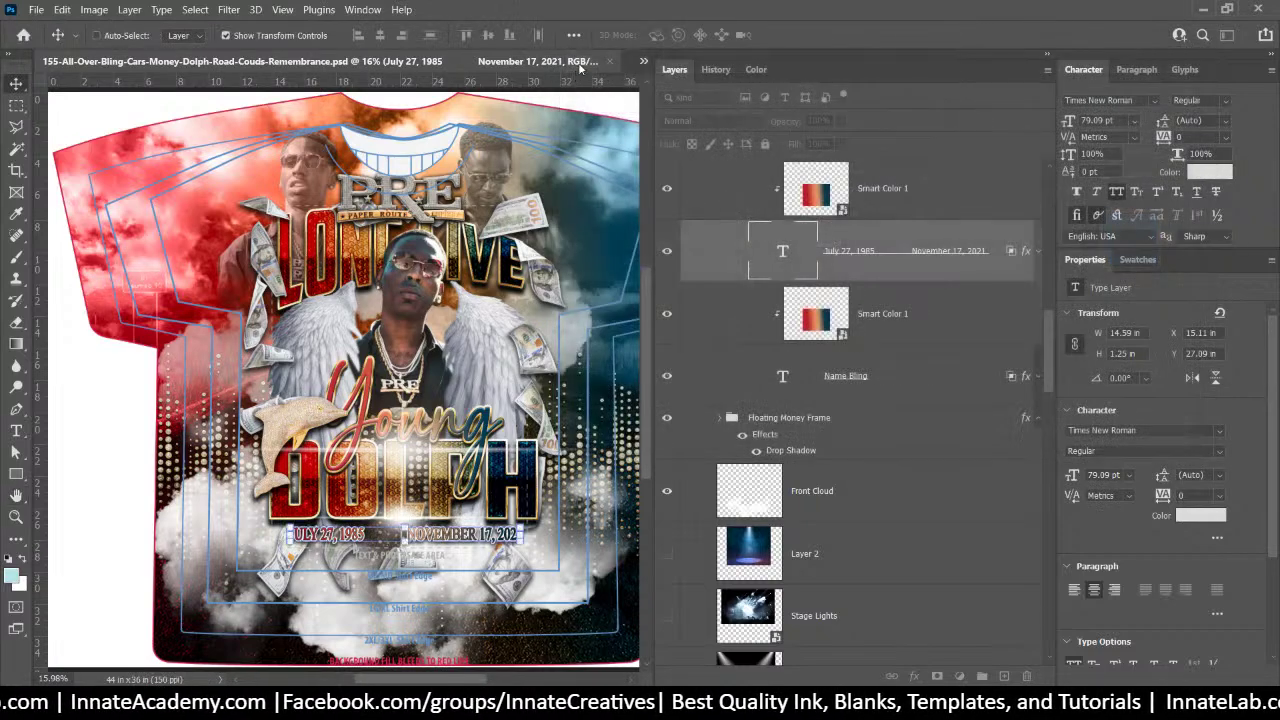
# Switch to the 155-Vapor Jerzees blank template and add a 5 px black outside stroke with Normal blend mode to the dates text
pyautogui.click(642, 62)
pyautogui.click(706, 66)
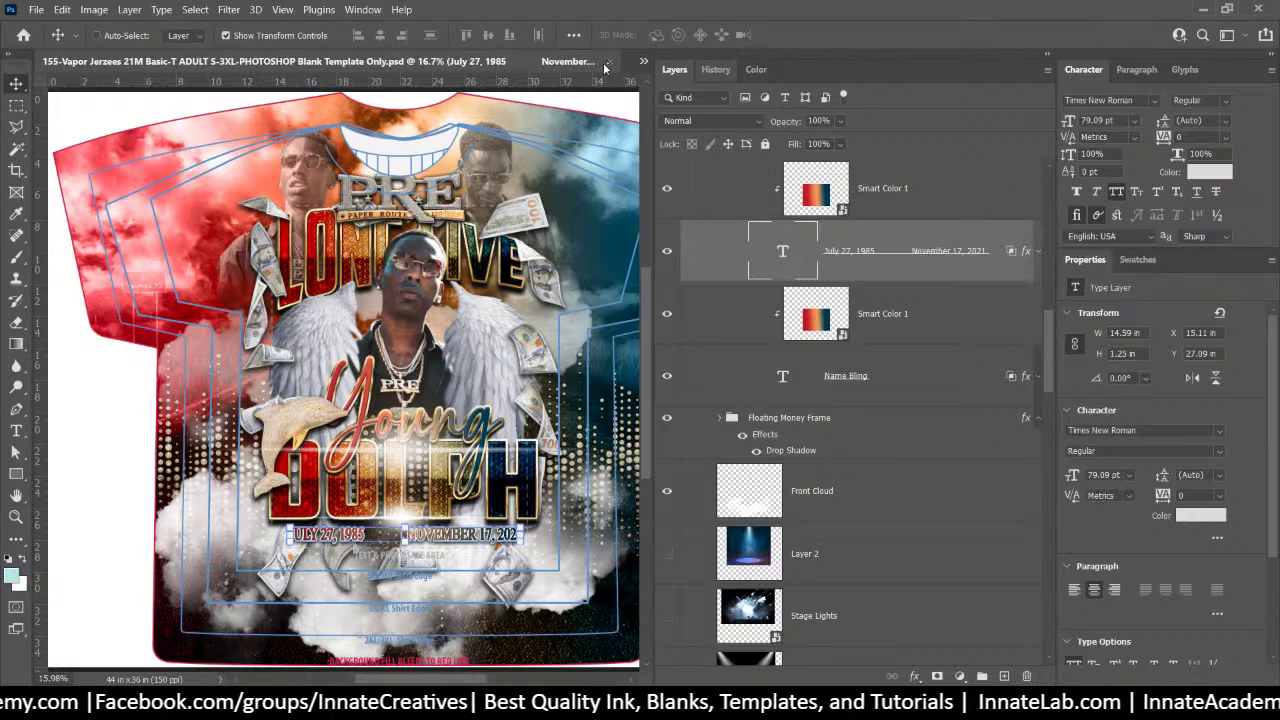
pyautogui.hotkey('ctrl', 'Tab')
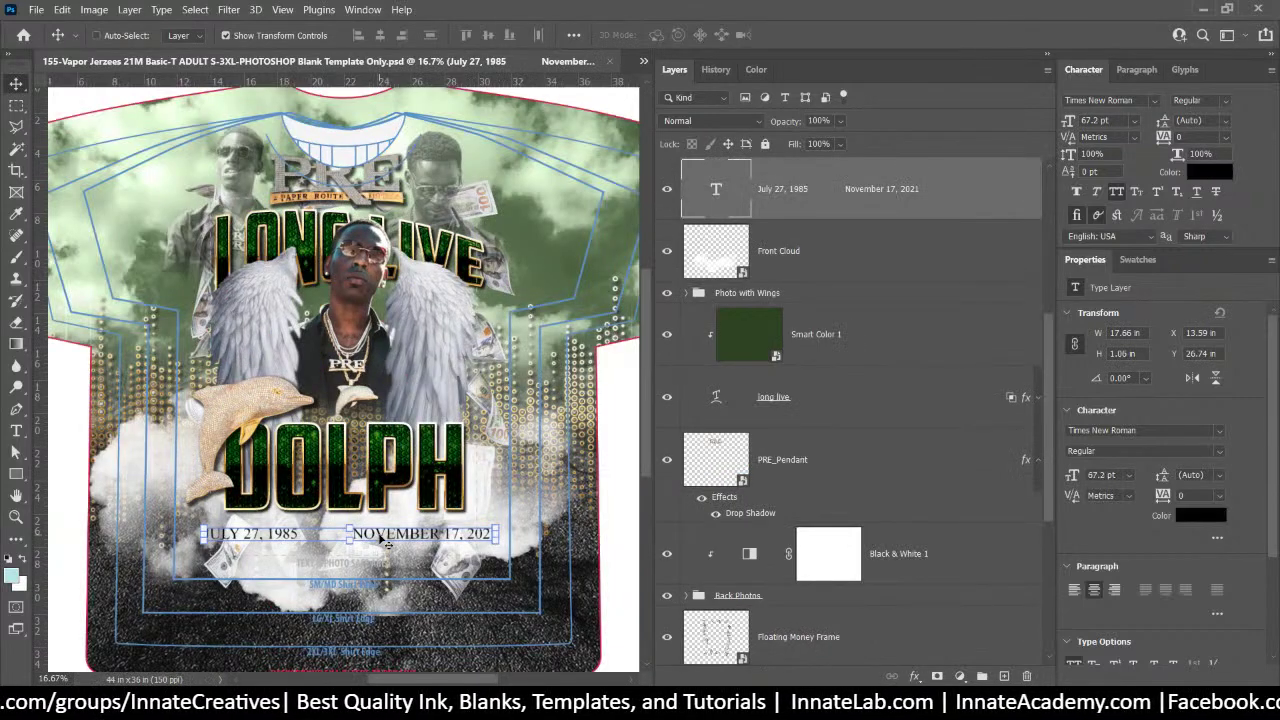
pyautogui.click(914, 676)
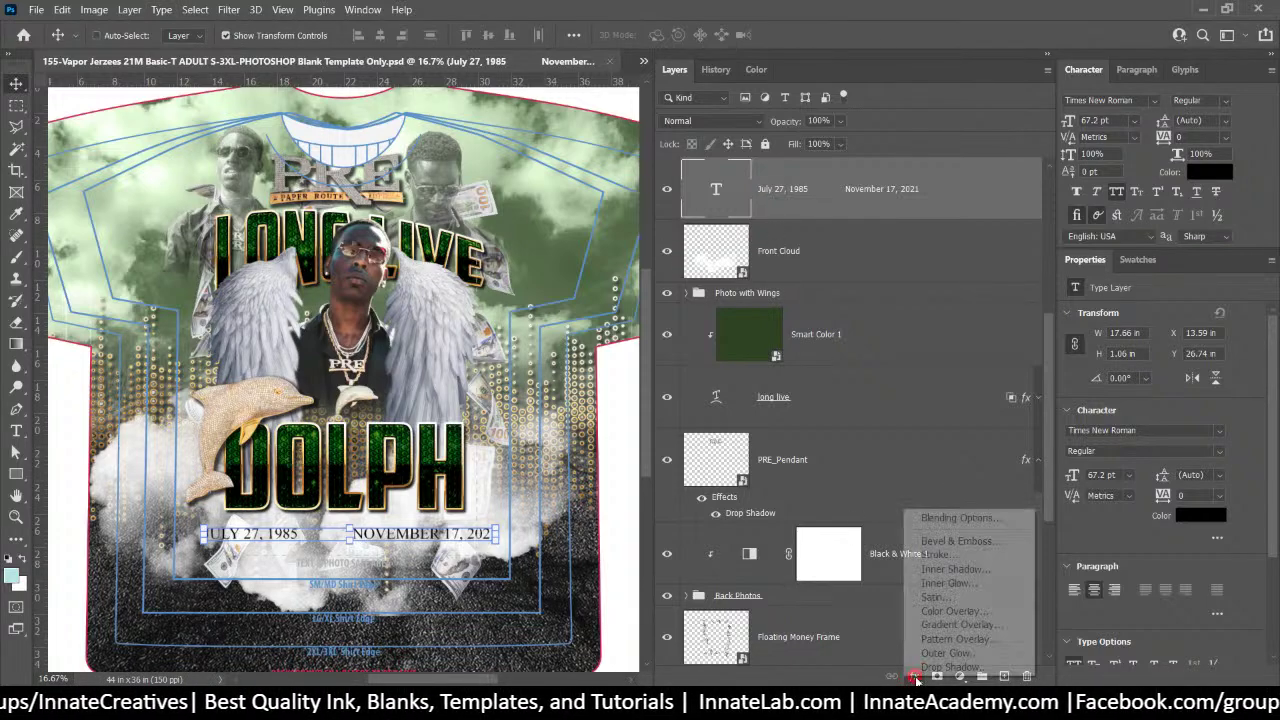
pyautogui.click(938, 556)
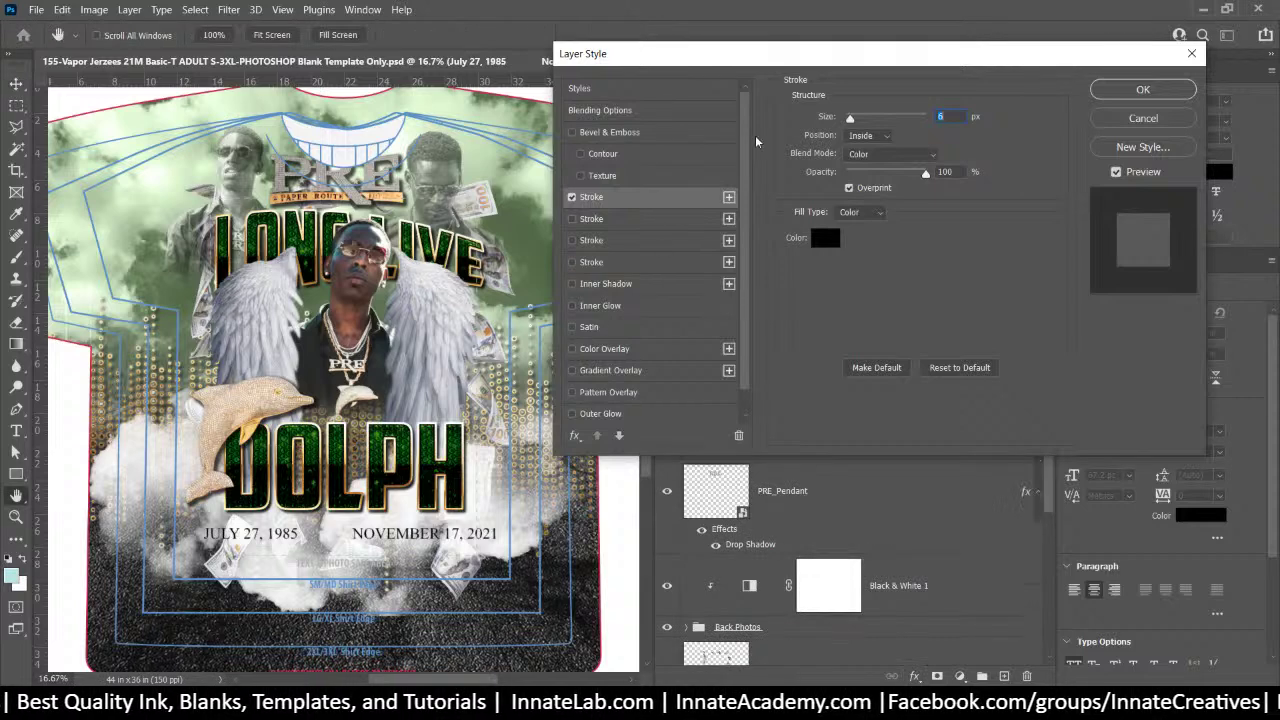
pyautogui.click(612, 197)
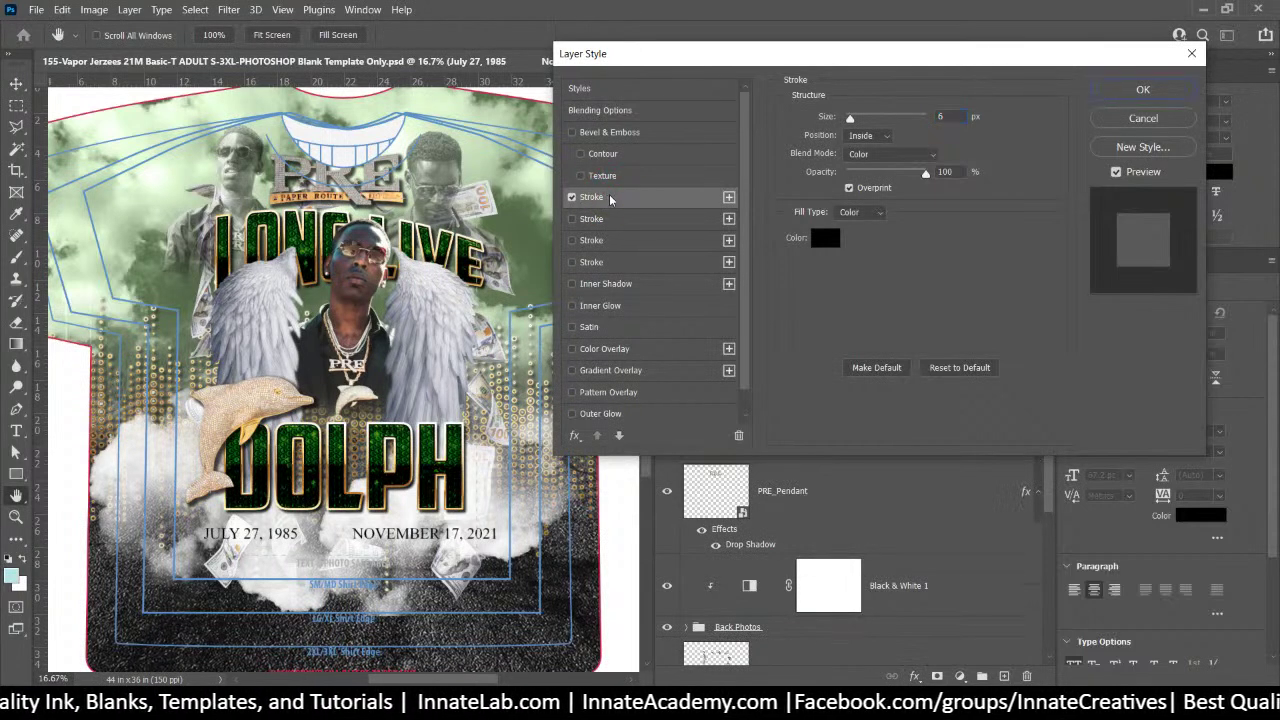
pyautogui.click(866, 140)
pyautogui.click(863, 138)
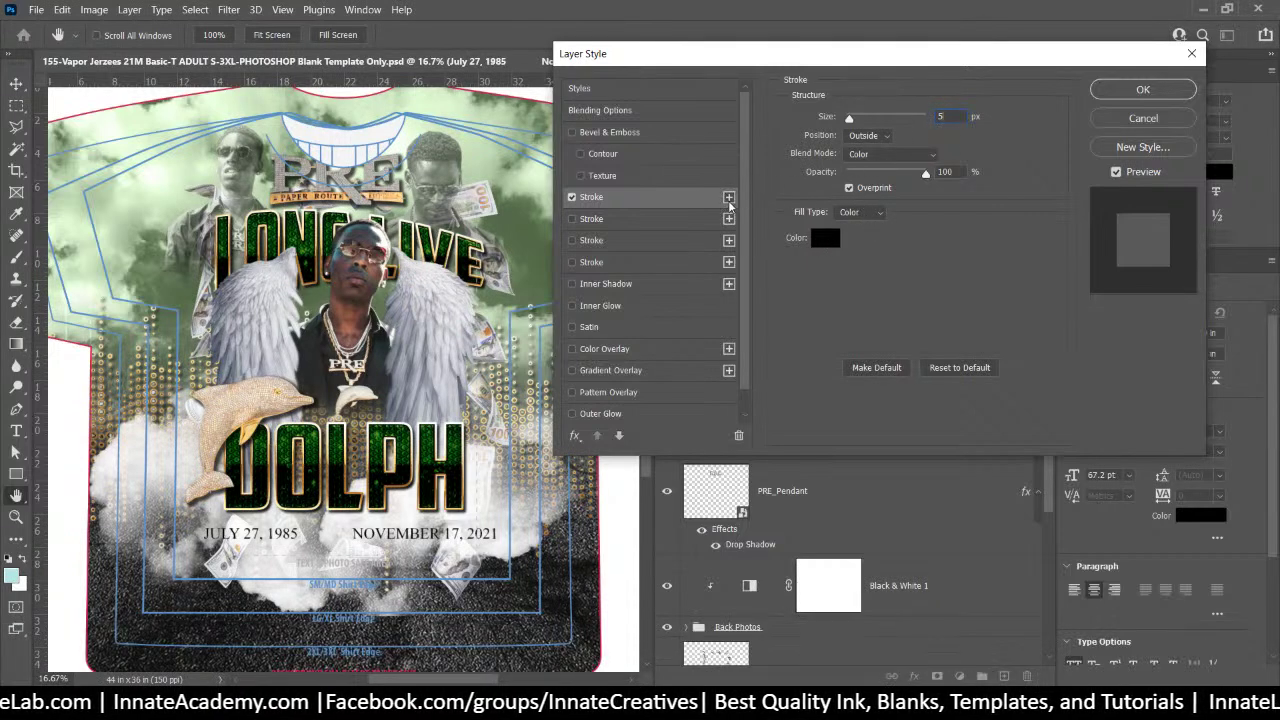
pyautogui.click(858, 156)
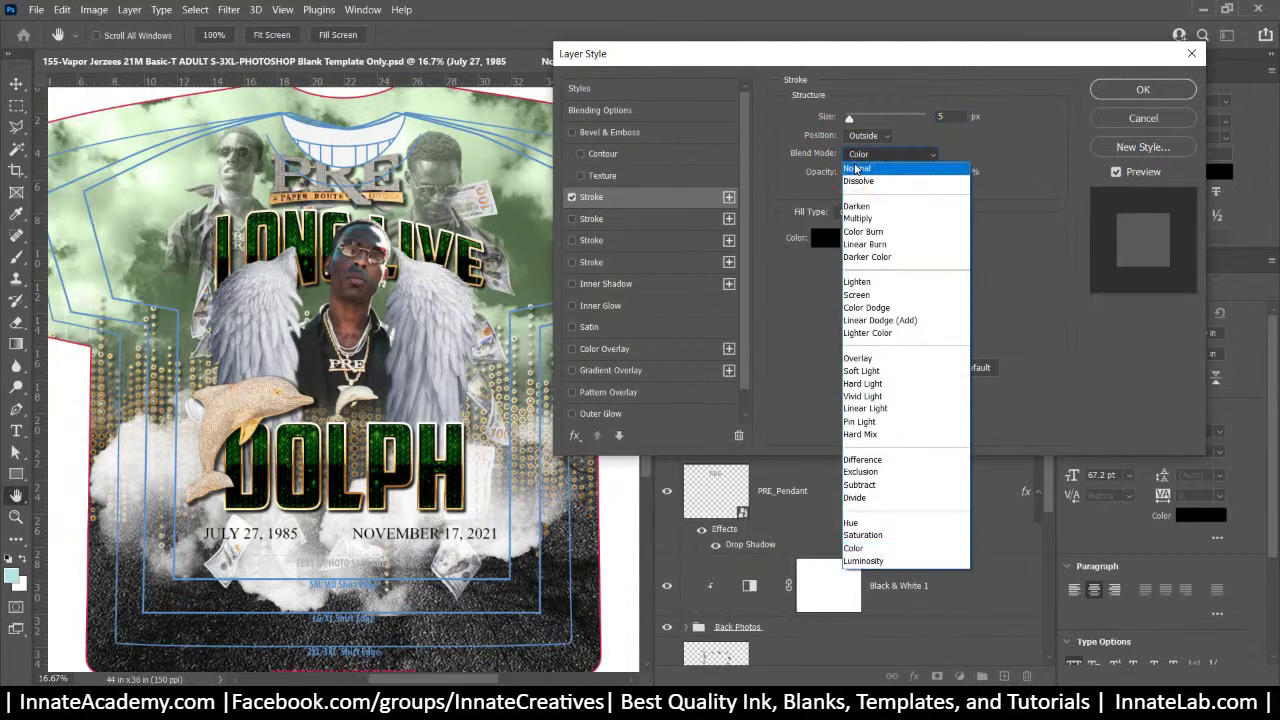
pyautogui.click(860, 166)
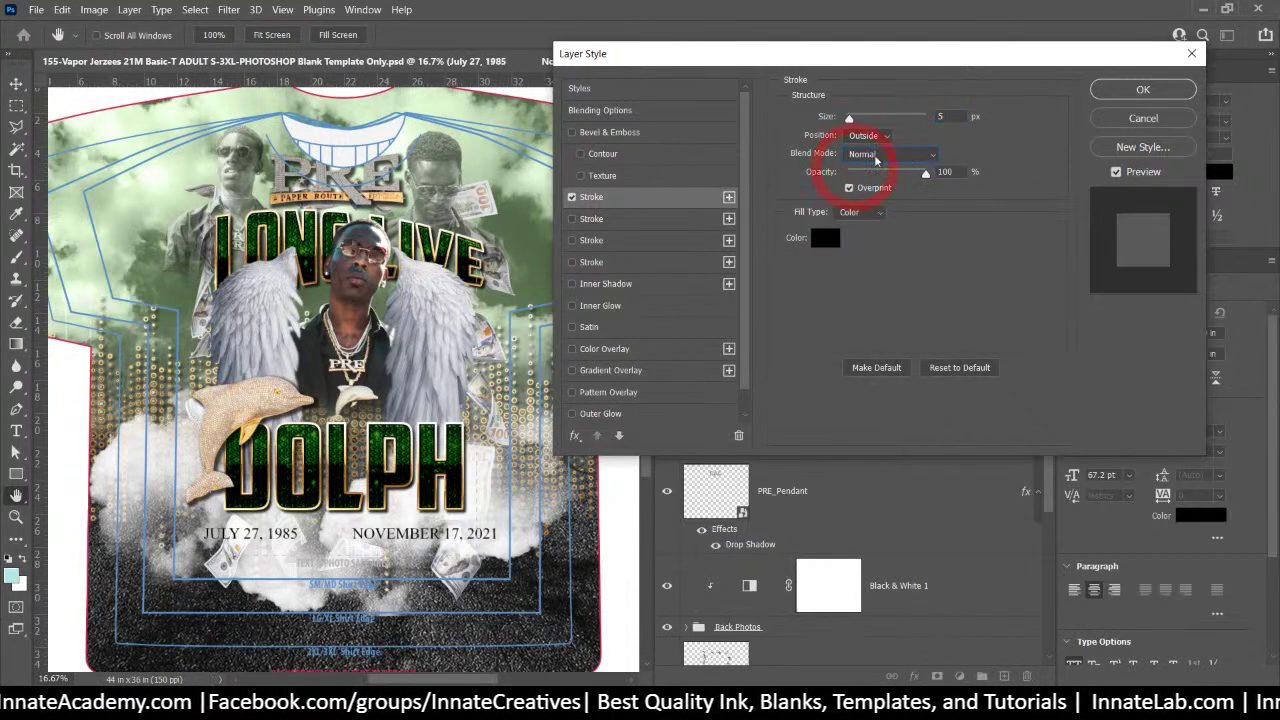
# Add a second outside stroke to the dates text, colored white (ffffff) with a size of 15 px, and apply the layer style
pyautogui.click(729, 197)
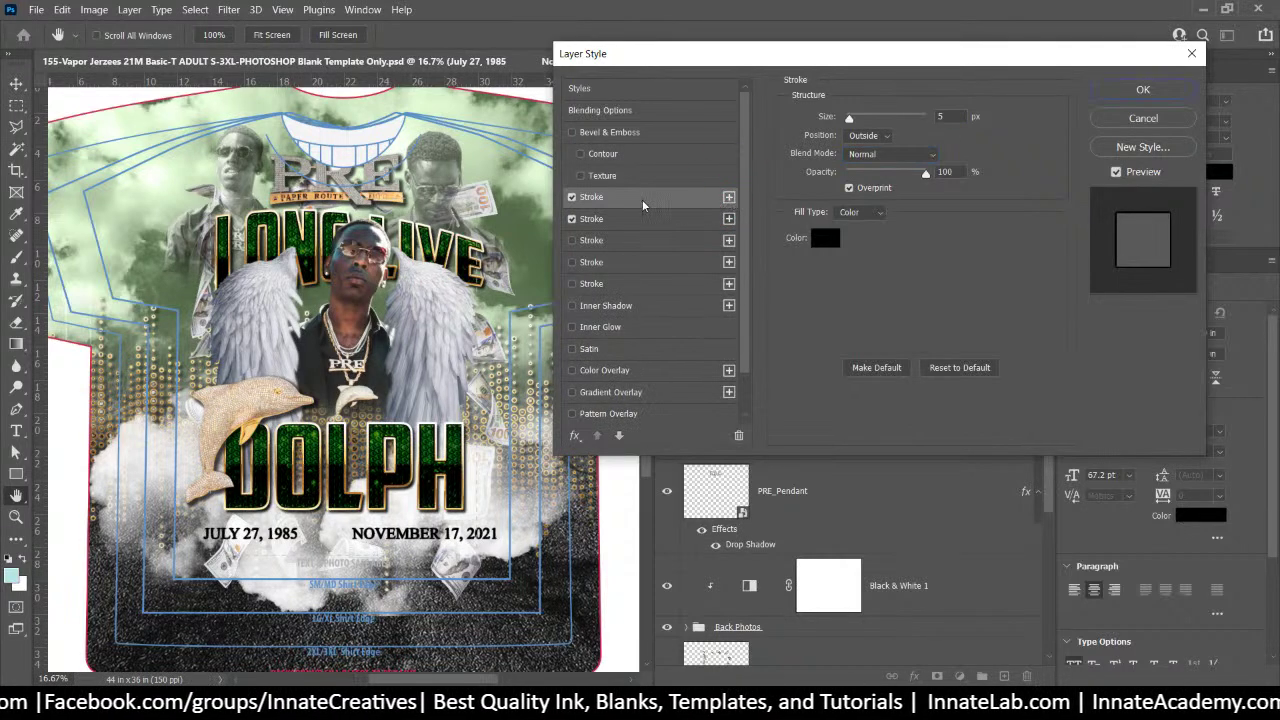
pyautogui.click(640, 220)
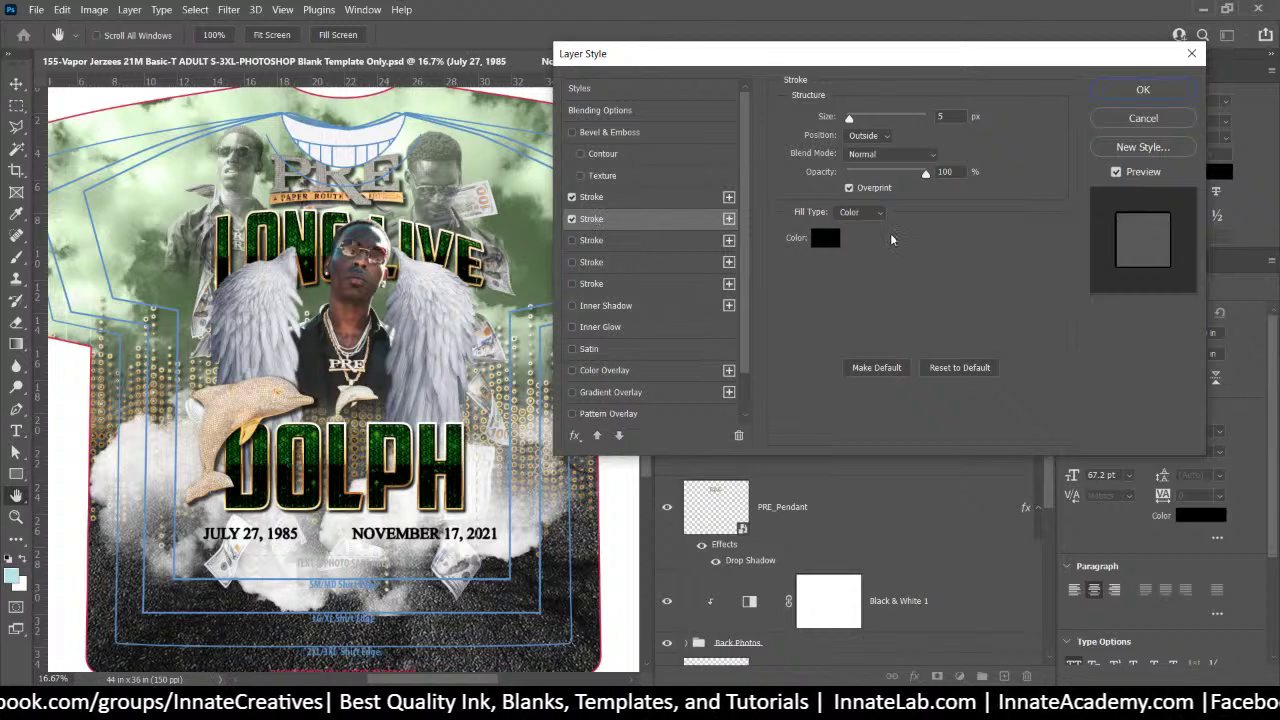
pyautogui.click(826, 238)
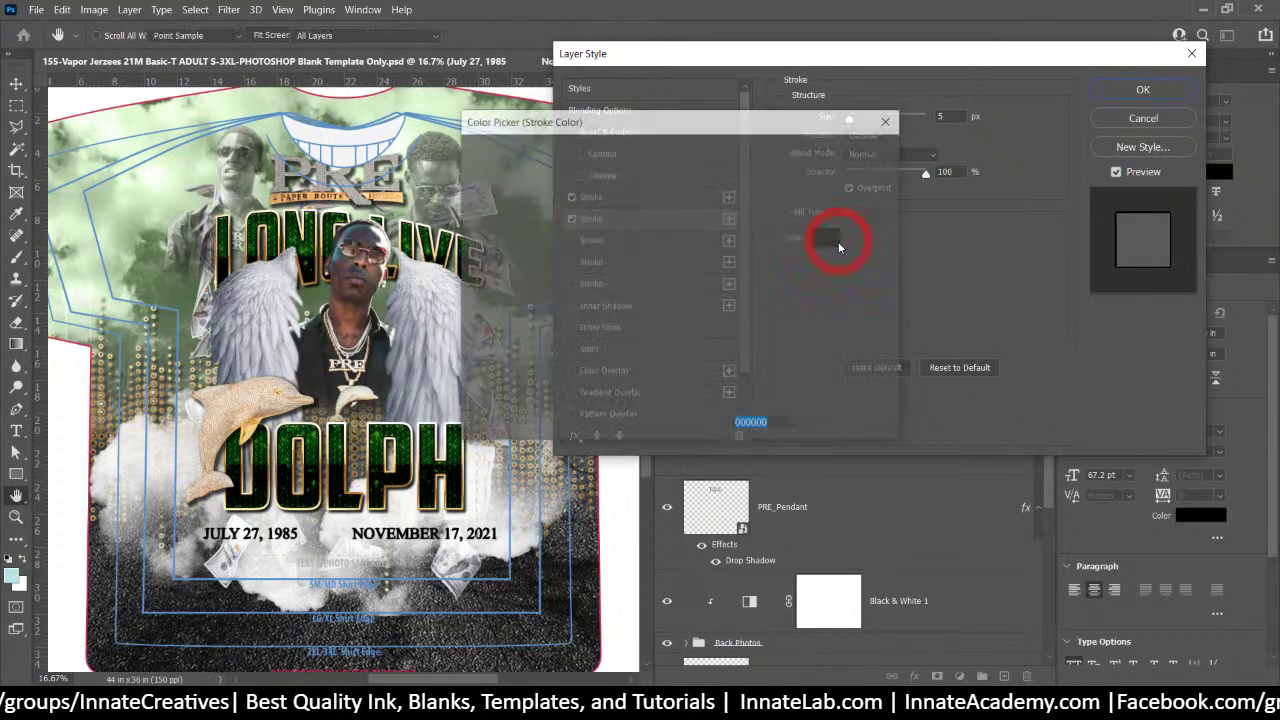
pyautogui.click(468, 160)
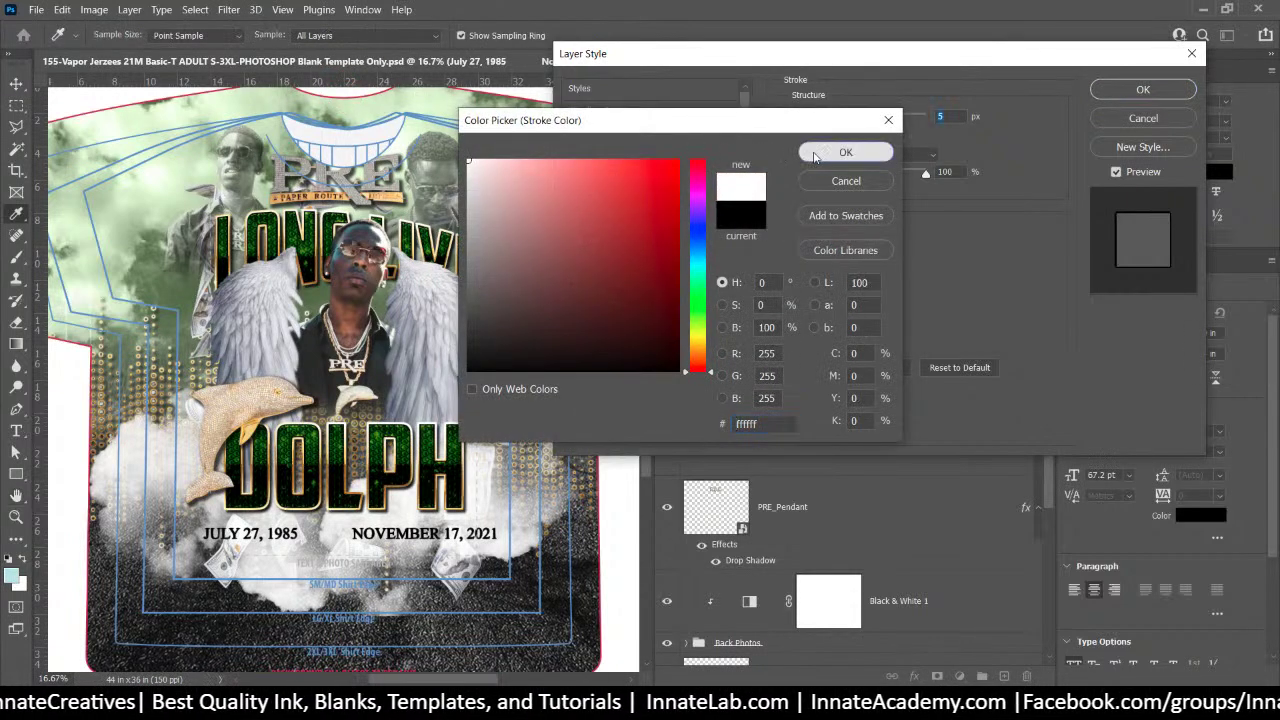
pyautogui.click(845, 152)
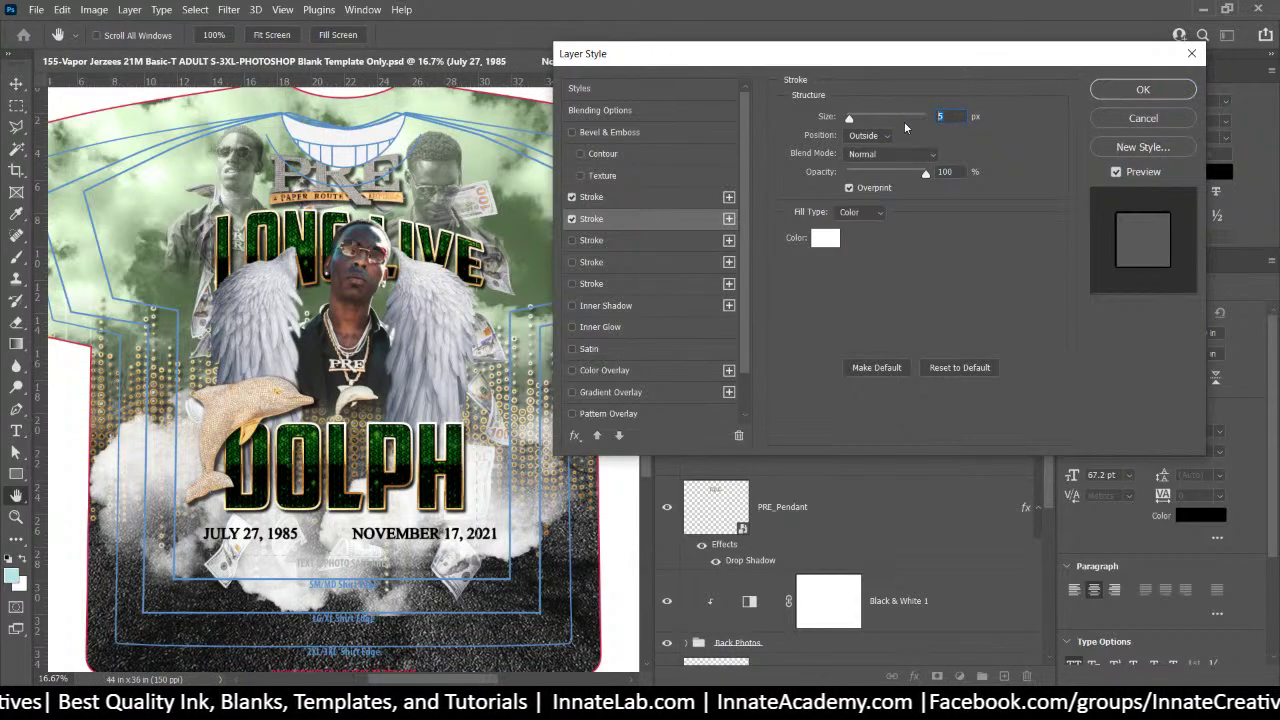
pyautogui.write('15')
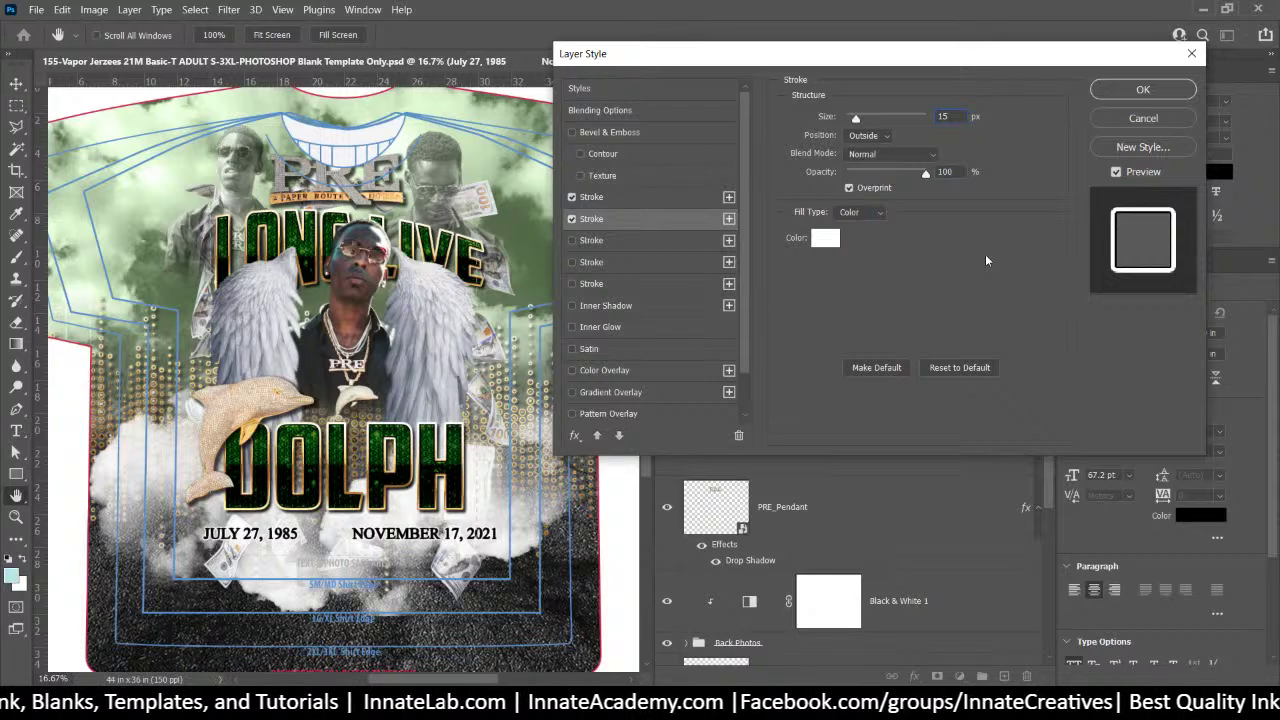
pyautogui.click(1142, 89)
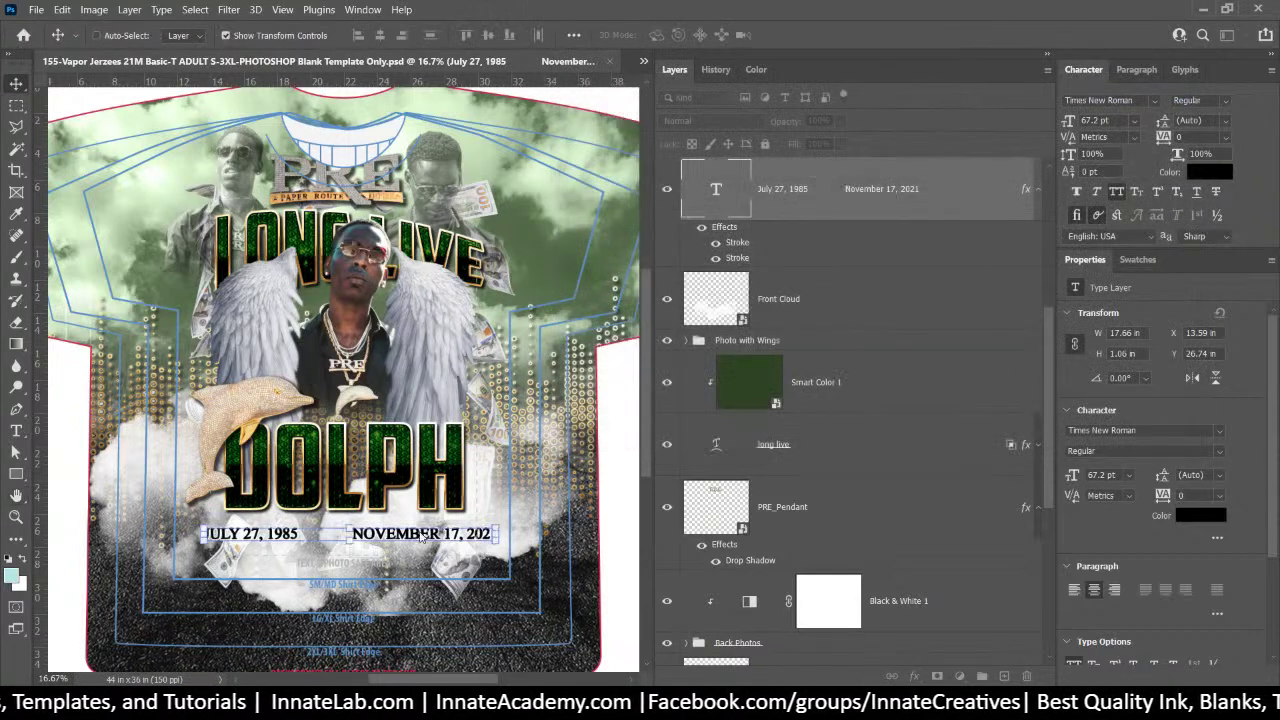
# Switch back to 155-All-Over-Bling-Cars-Money-Dolph-Road-Couds-Remembrance.psd and examine the drop shadow settings of its dates text
pyautogui.click(643, 61)
pyautogui.click(720, 83)
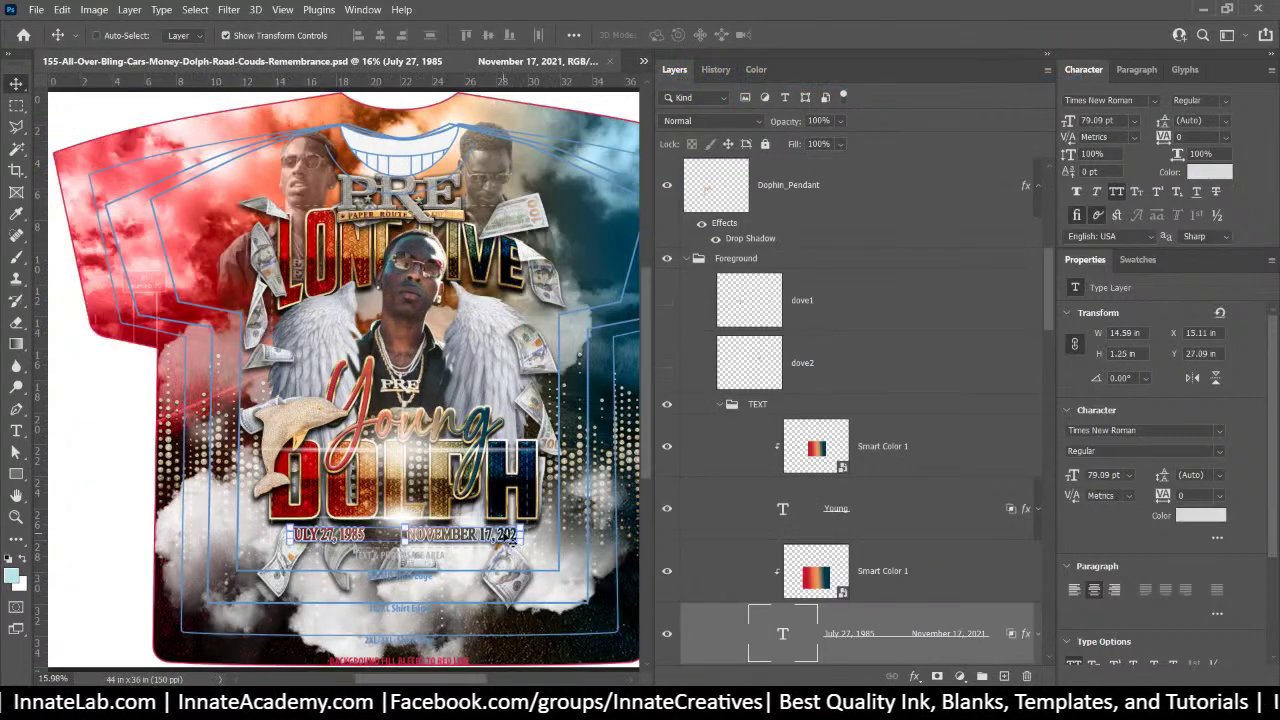
pyautogui.rightClick(505, 538)
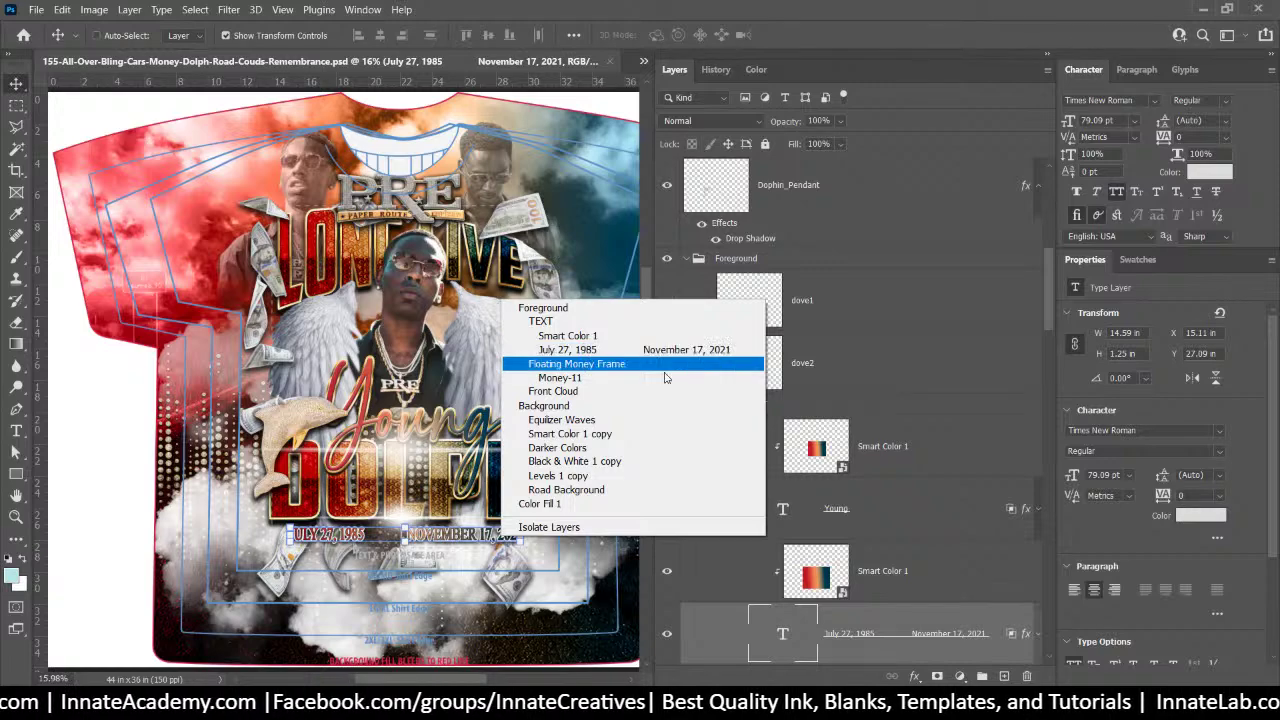
pyautogui.click(900, 650)
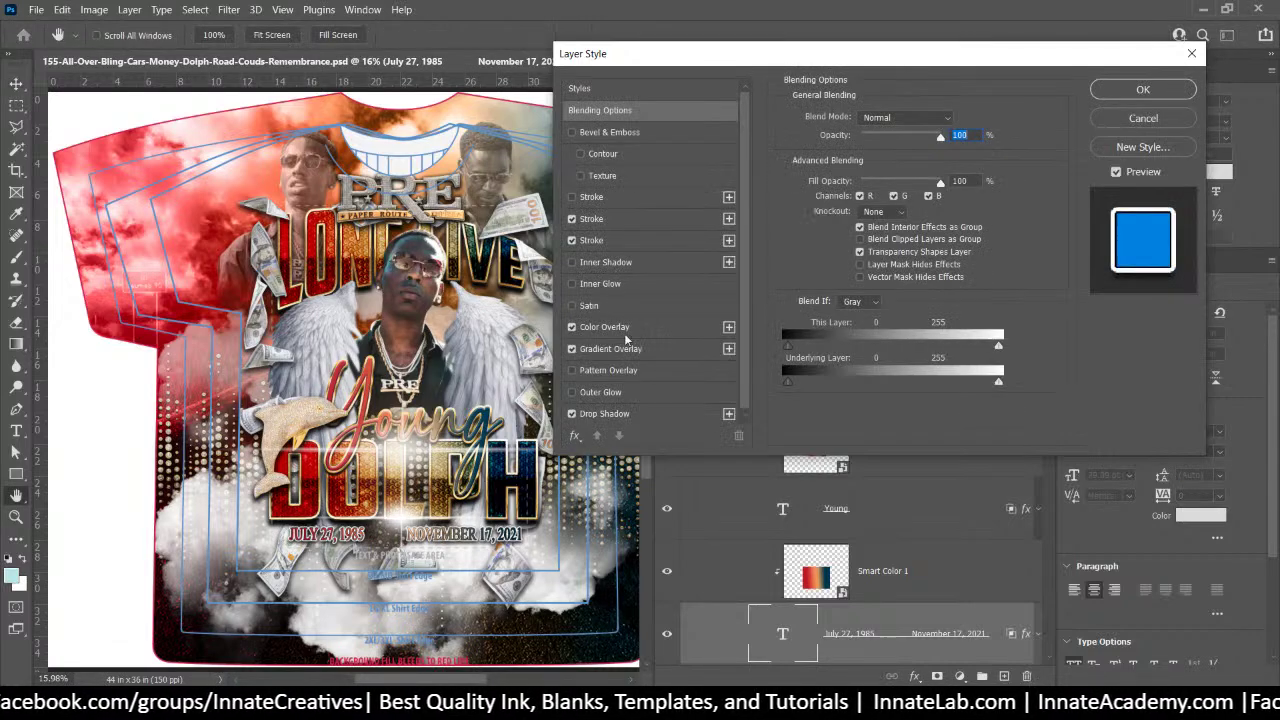
pyautogui.click(643, 414)
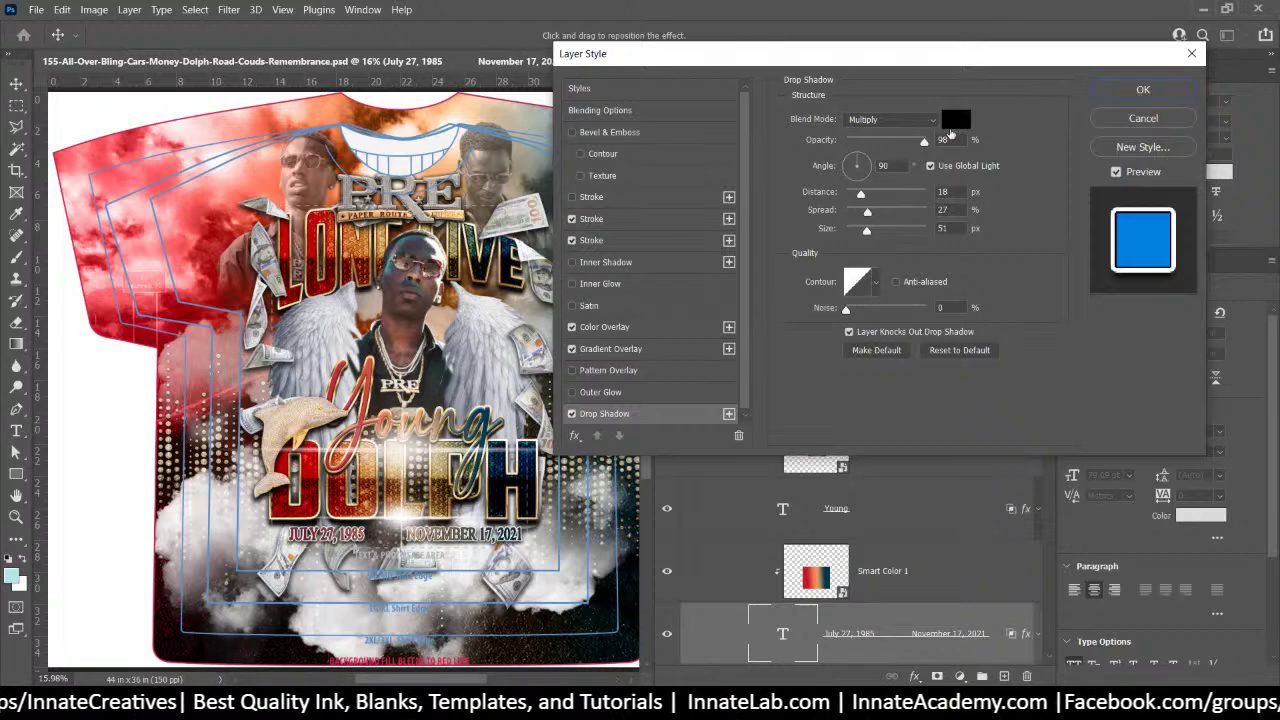
# Return to the blank template and add a drop shadow to the dates text with distance 20 px, spread 22% and size 16 px
pyautogui.click(1143, 89)
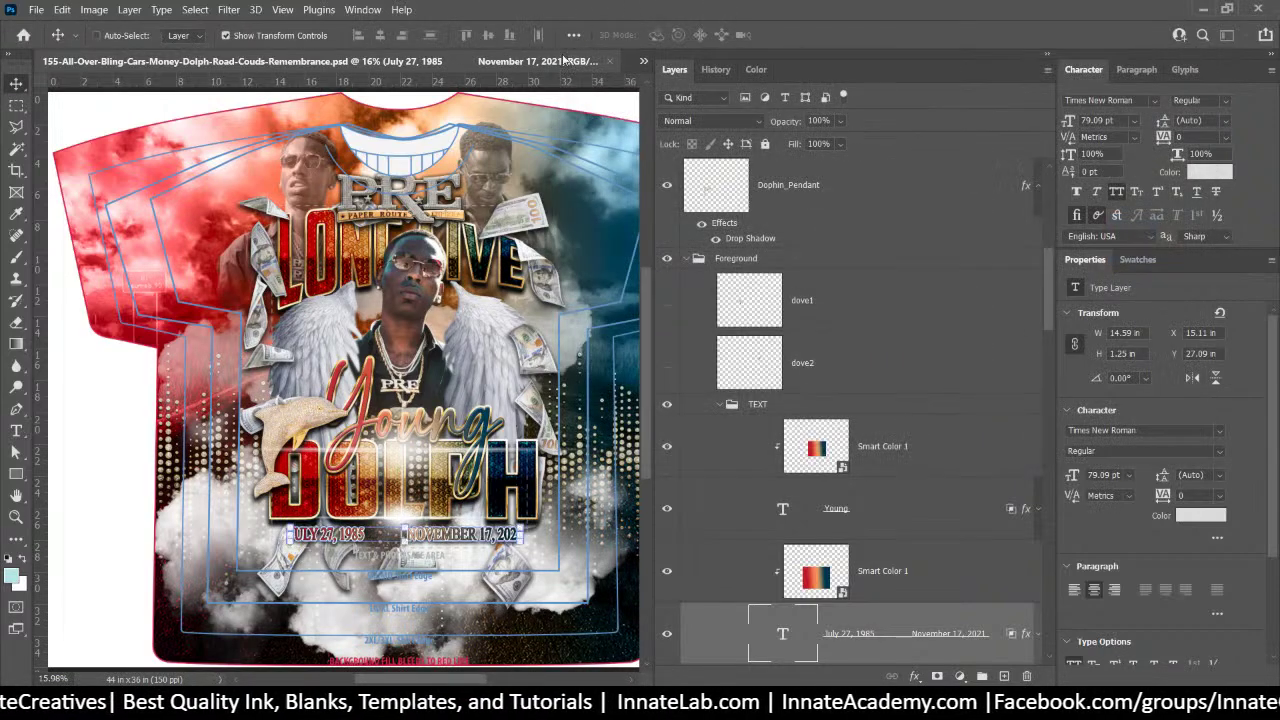
pyautogui.click(643, 62)
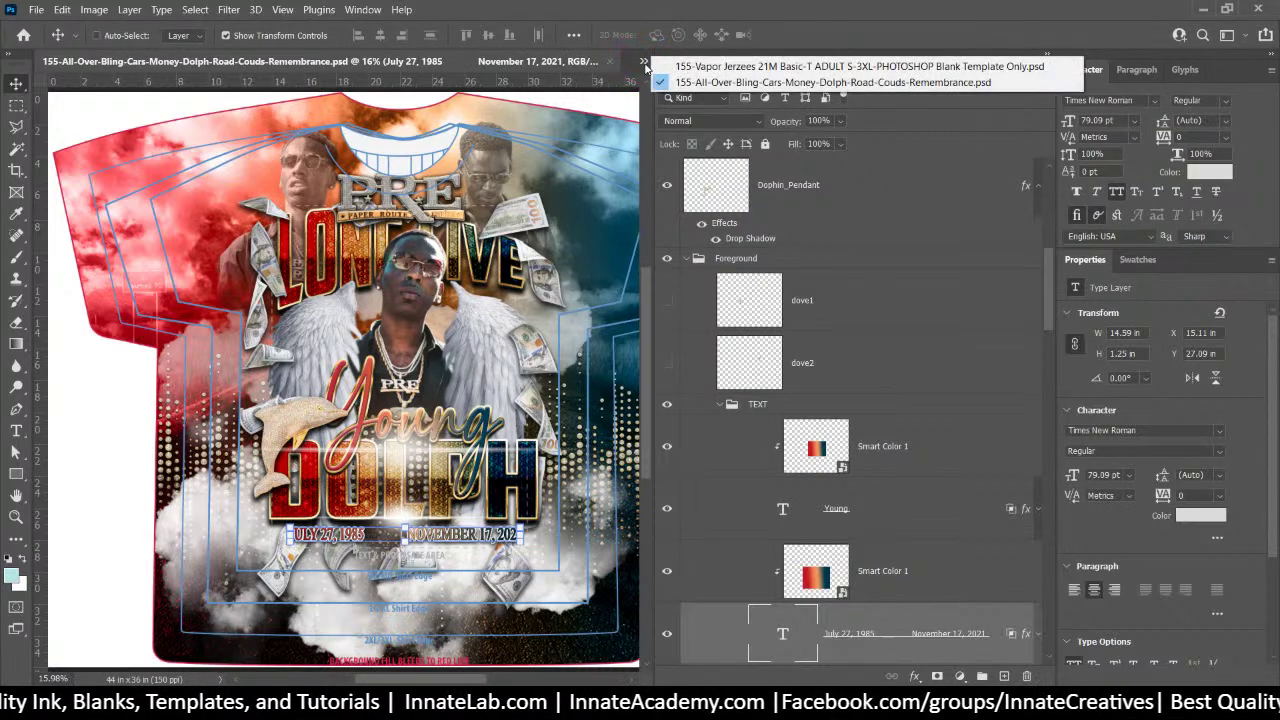
pyautogui.click(680, 64)
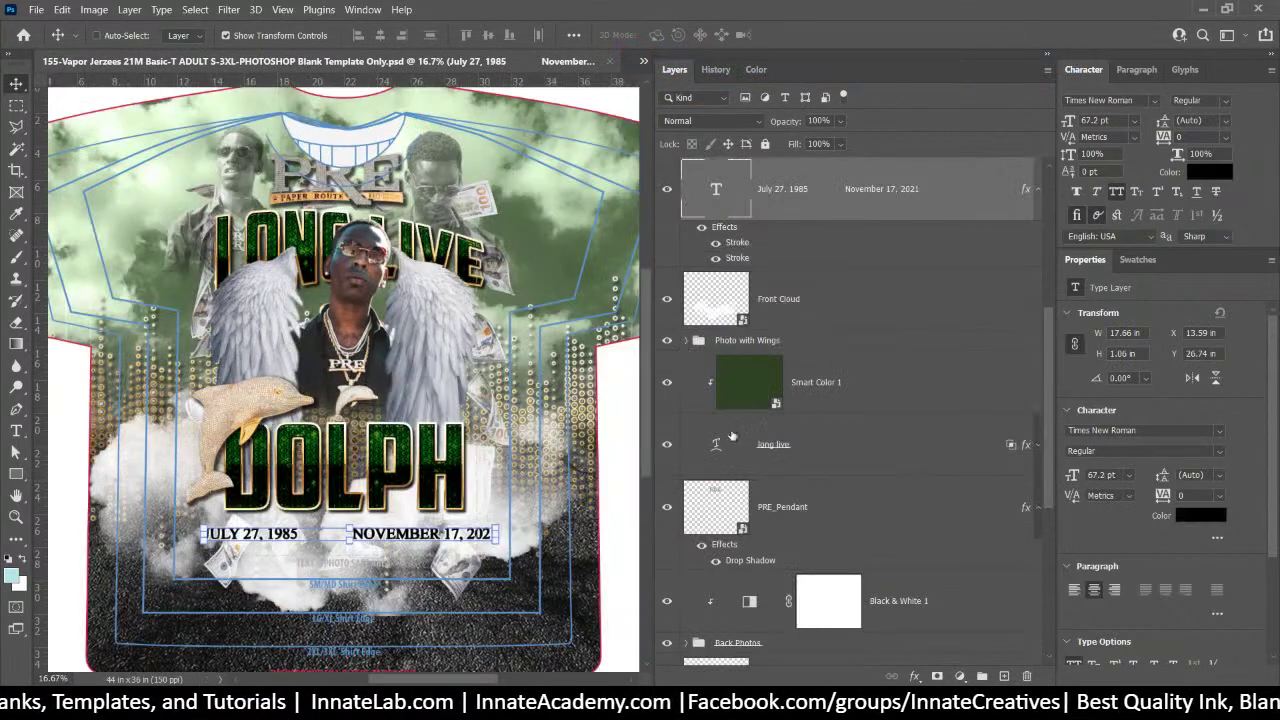
pyautogui.click(914, 676)
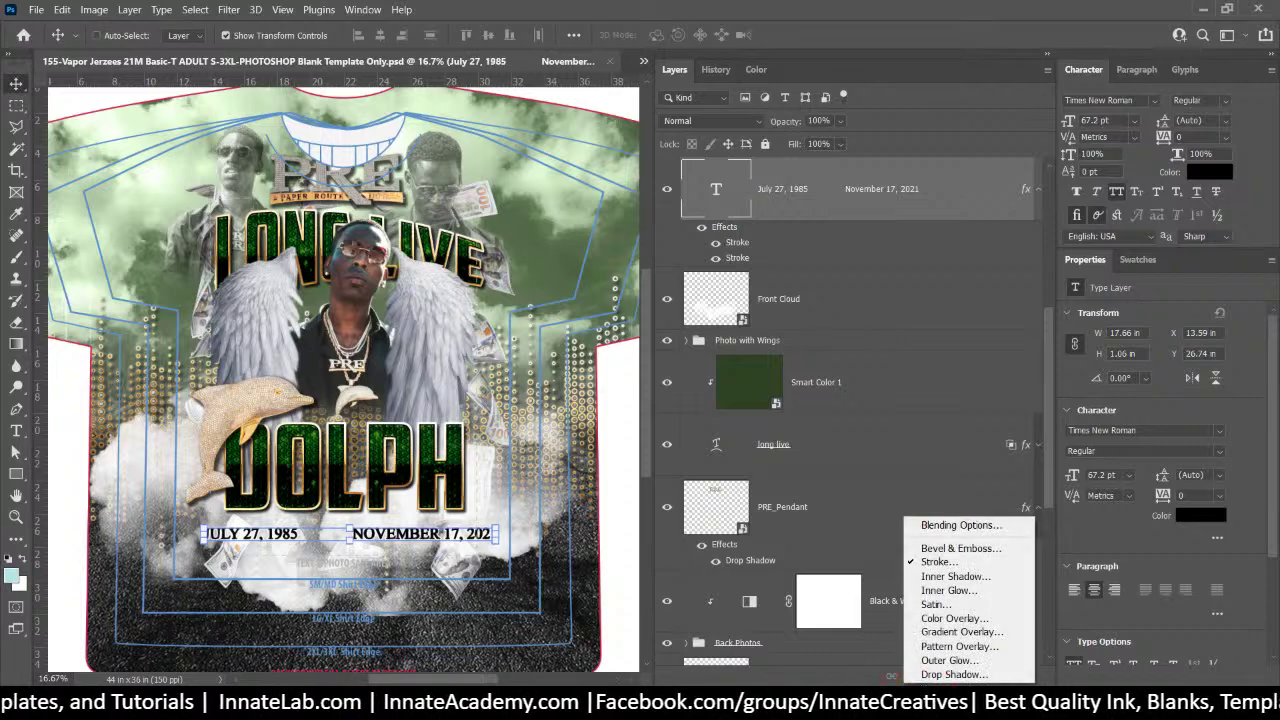
pyautogui.click(947, 677)
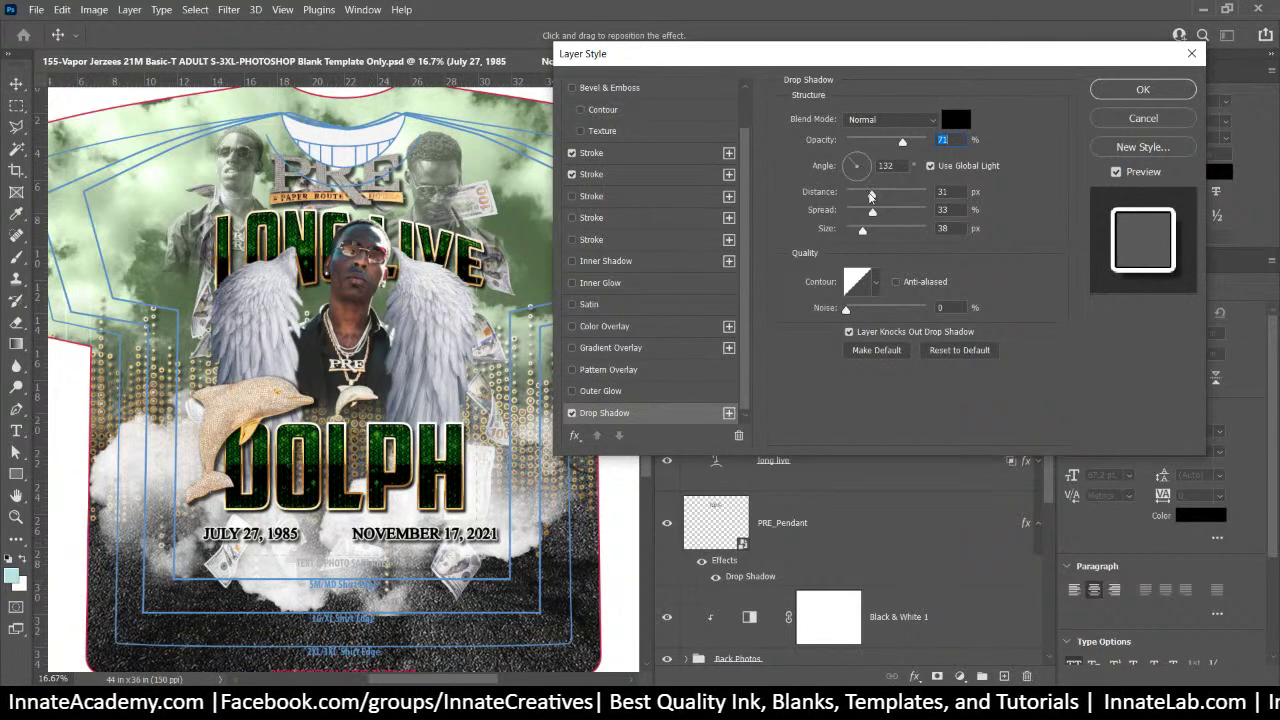
pyautogui.moveTo(871, 196); pyautogui.dragTo(865, 197)
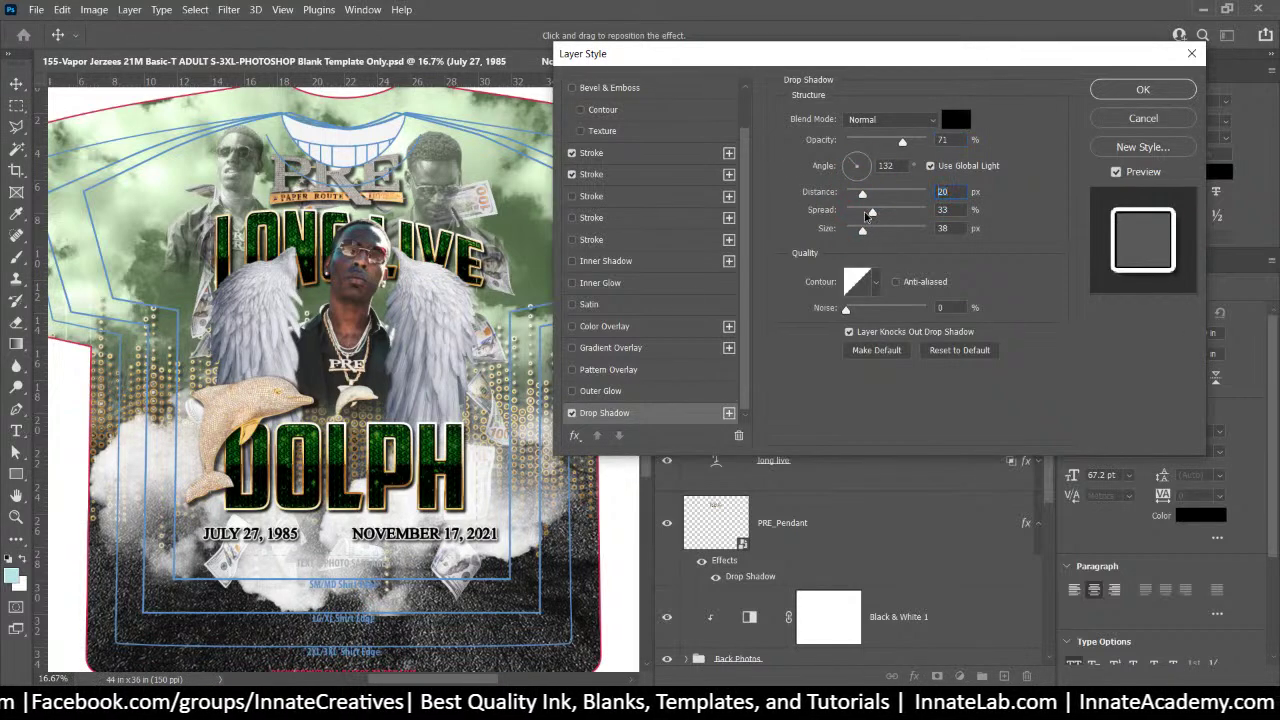
pyautogui.moveTo(866, 216); pyautogui.dragTo(863, 213)
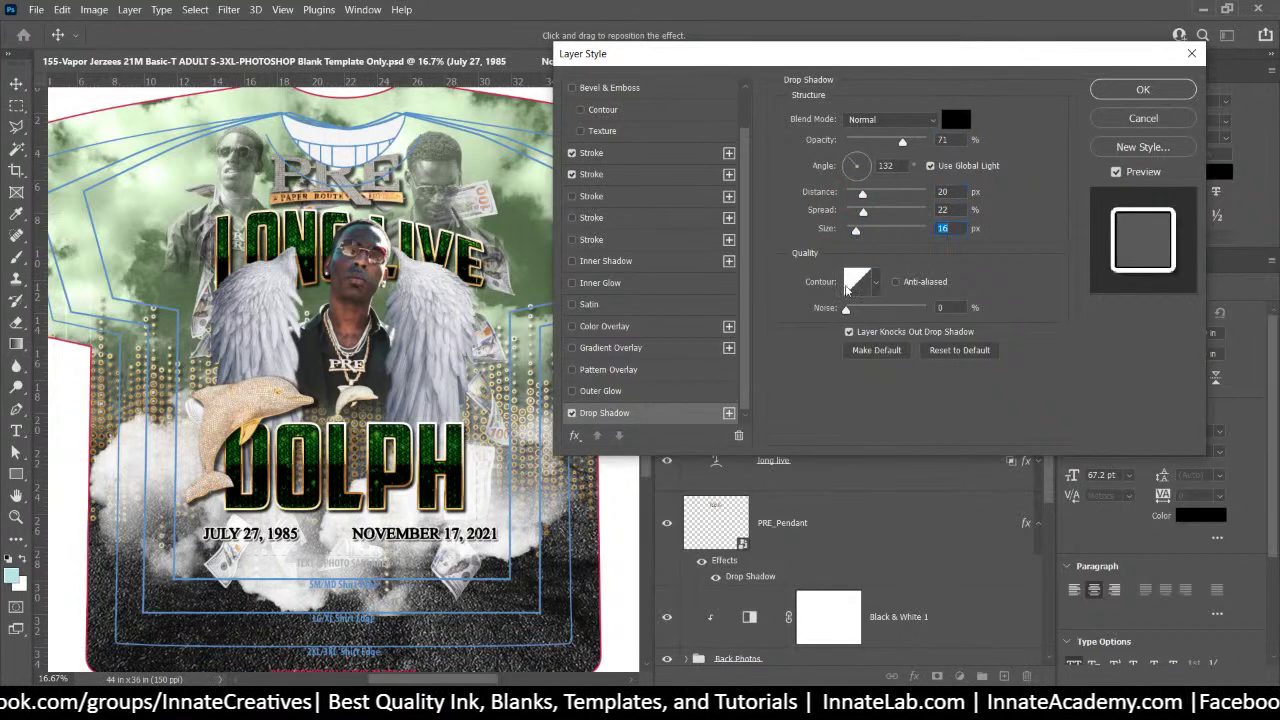
pyautogui.click(1155, 90)
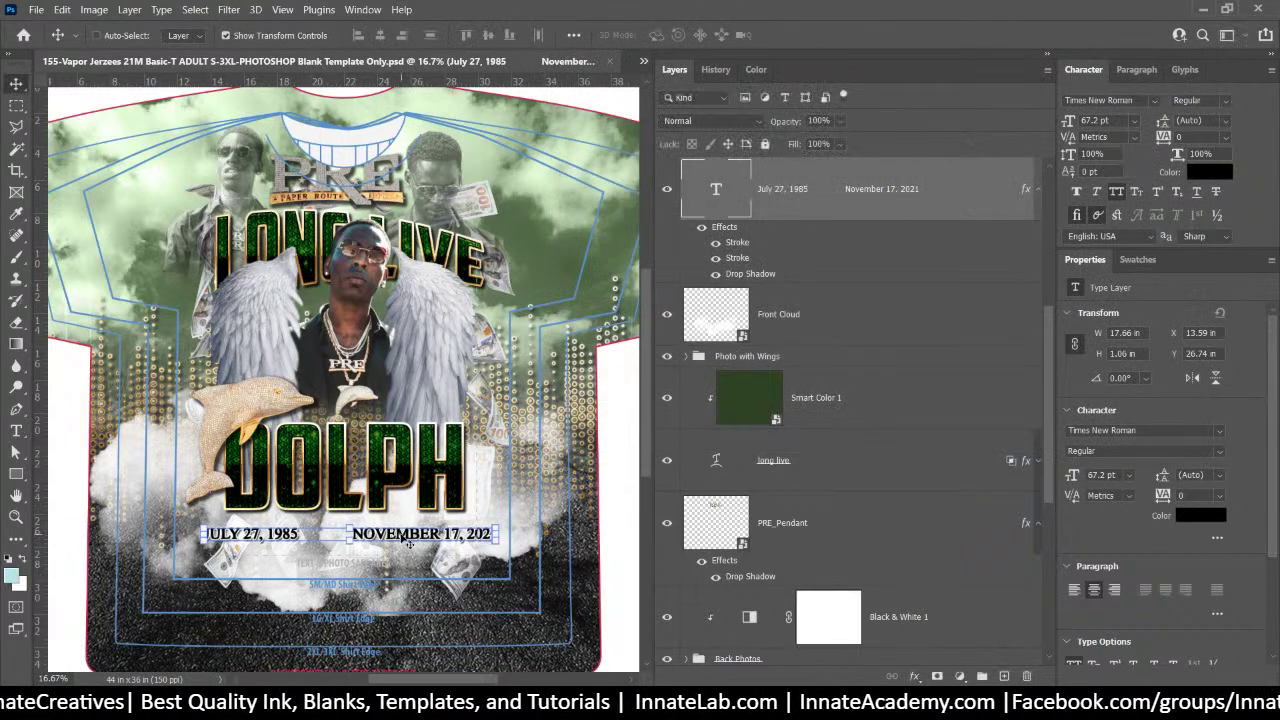
# Move the dates text closer beneath DOLPH, scale it to about 90.71%, and nudge it up to about Y 26.16 in
pyautogui.moveTo(401, 539); pyautogui.dragTo(383, 530)
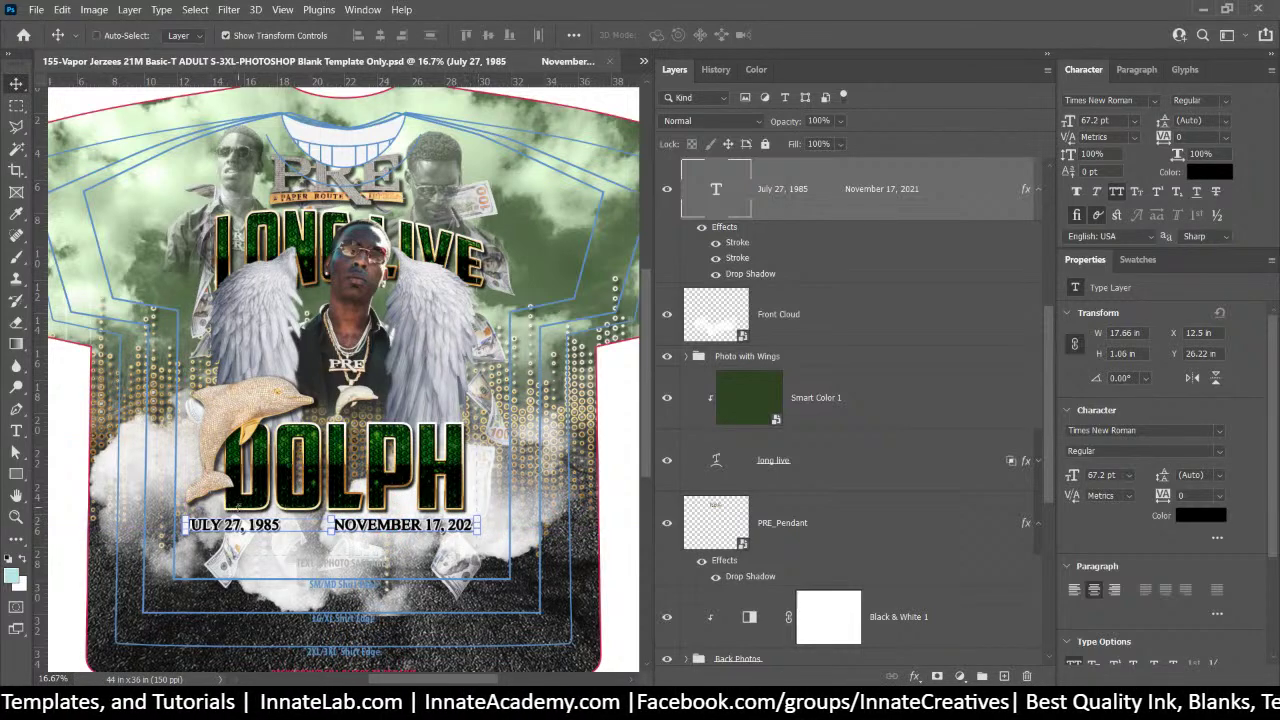
pyautogui.moveTo(181, 517); pyautogui.dragTo(209, 518)
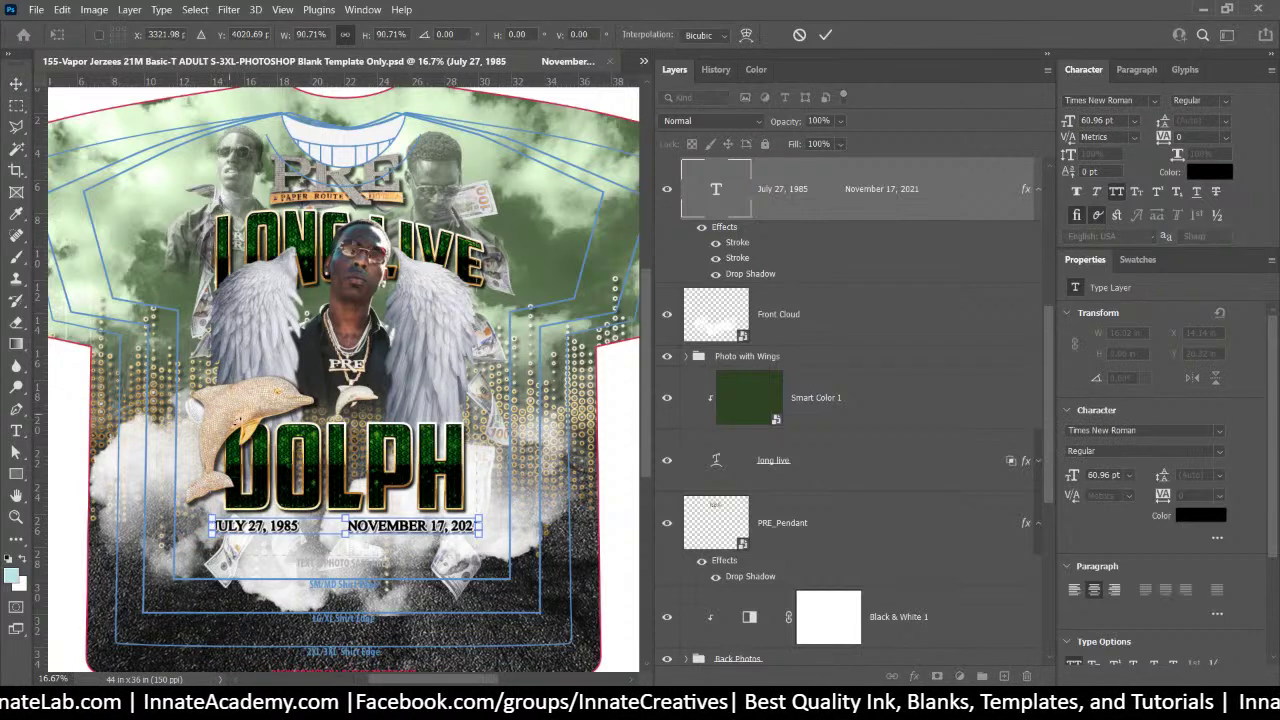
pyautogui.press('Return')
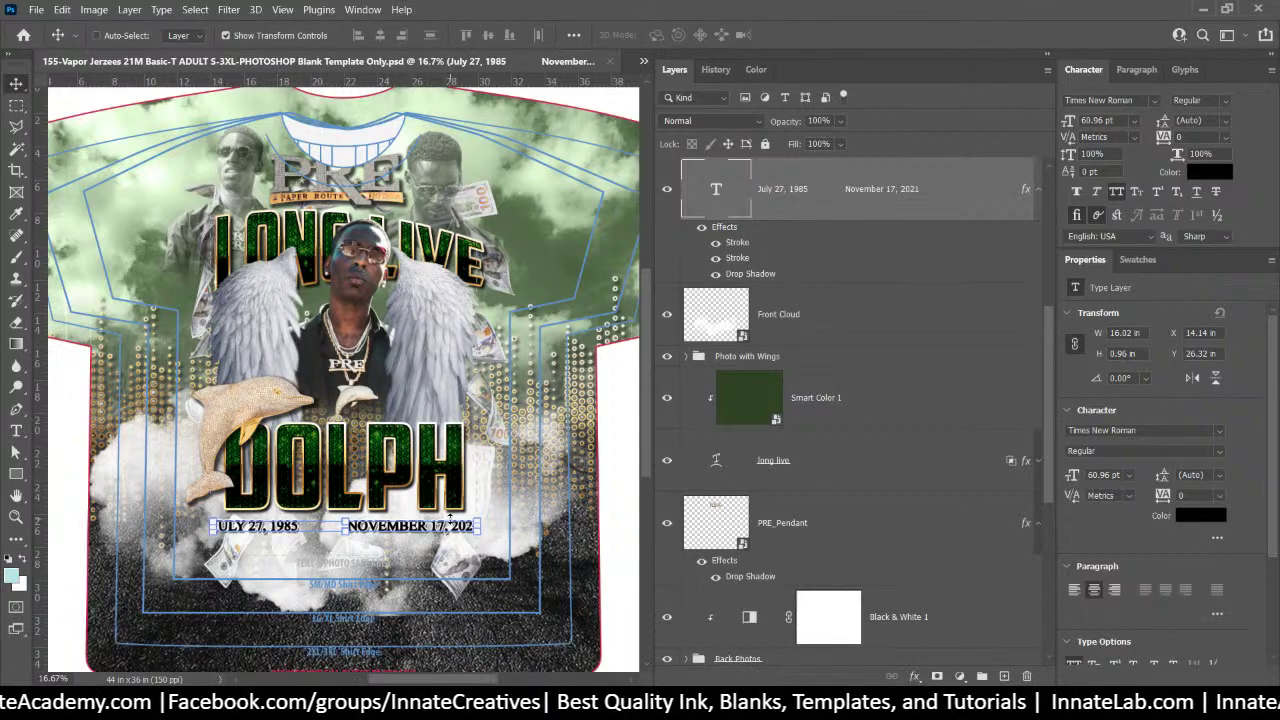
pyautogui.press('Up')
pyautogui.press('Up')
pyautogui.press('Up')
pyautogui.press('Up')
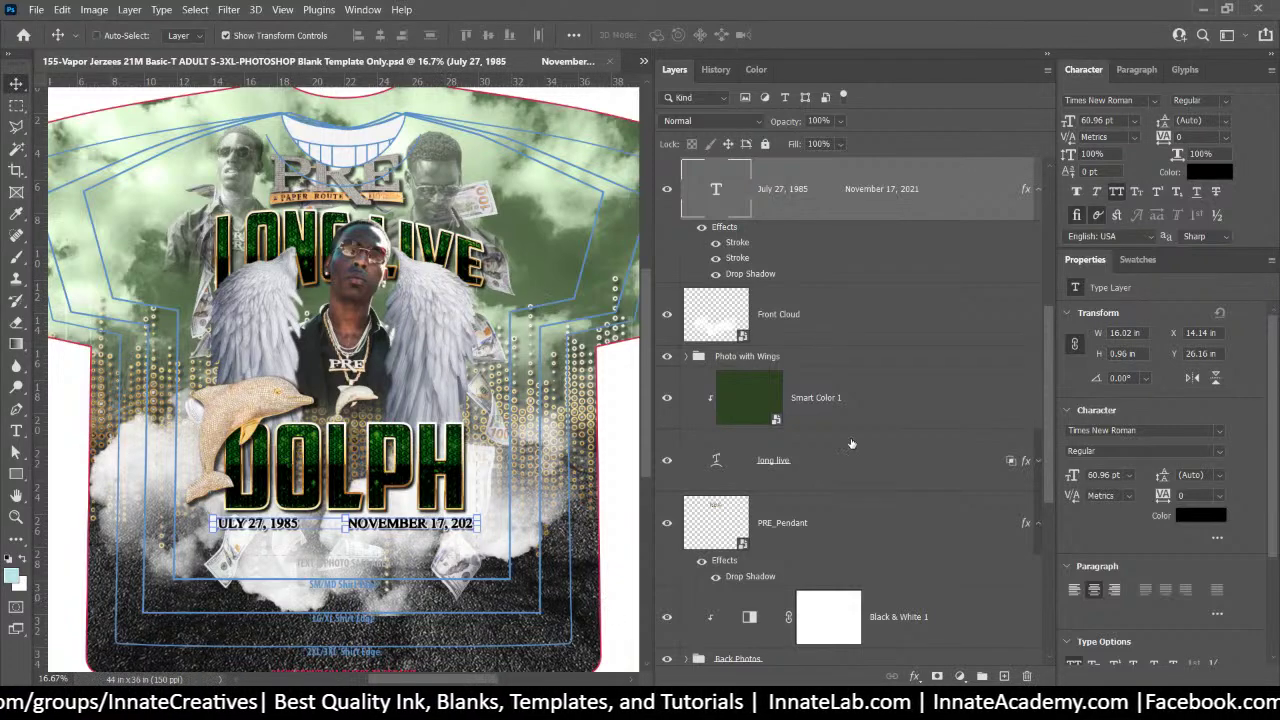
# Review the template's layer stack down to Equilizer Waves, compare it with the finished remembrance design, and return to the template
pyautogui.click(871, 408)
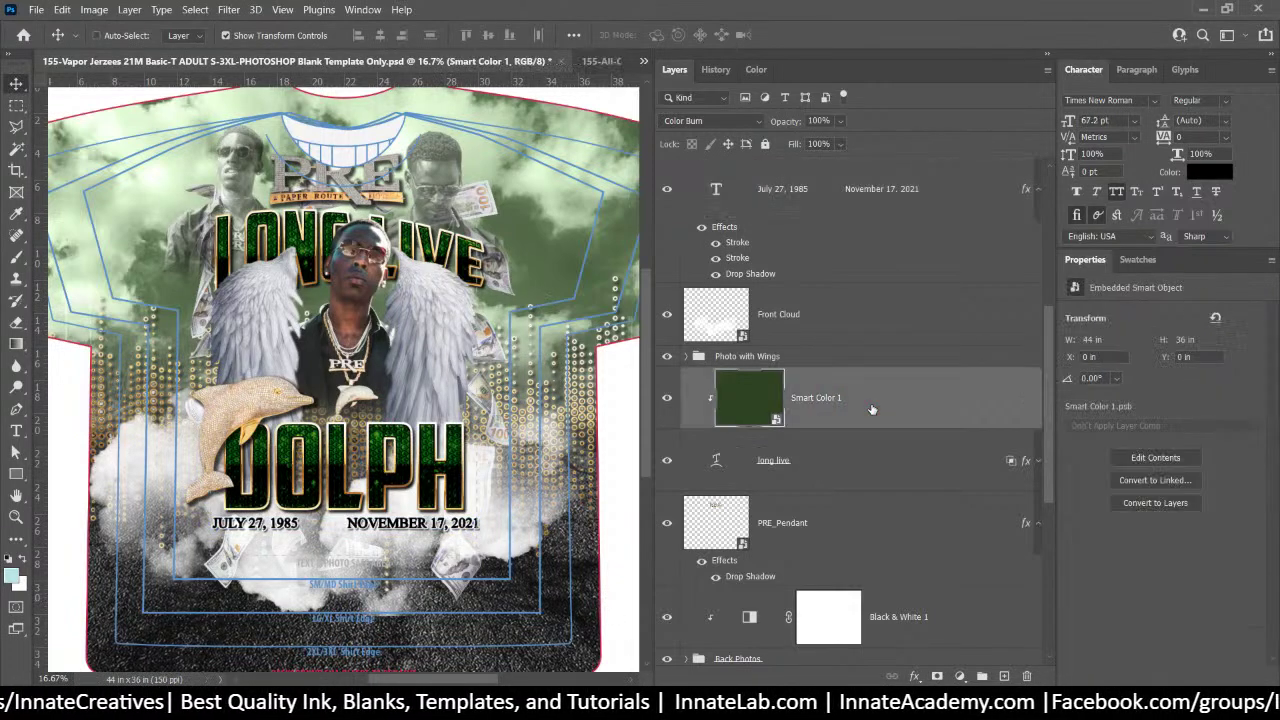
pyautogui.click(844, 326)
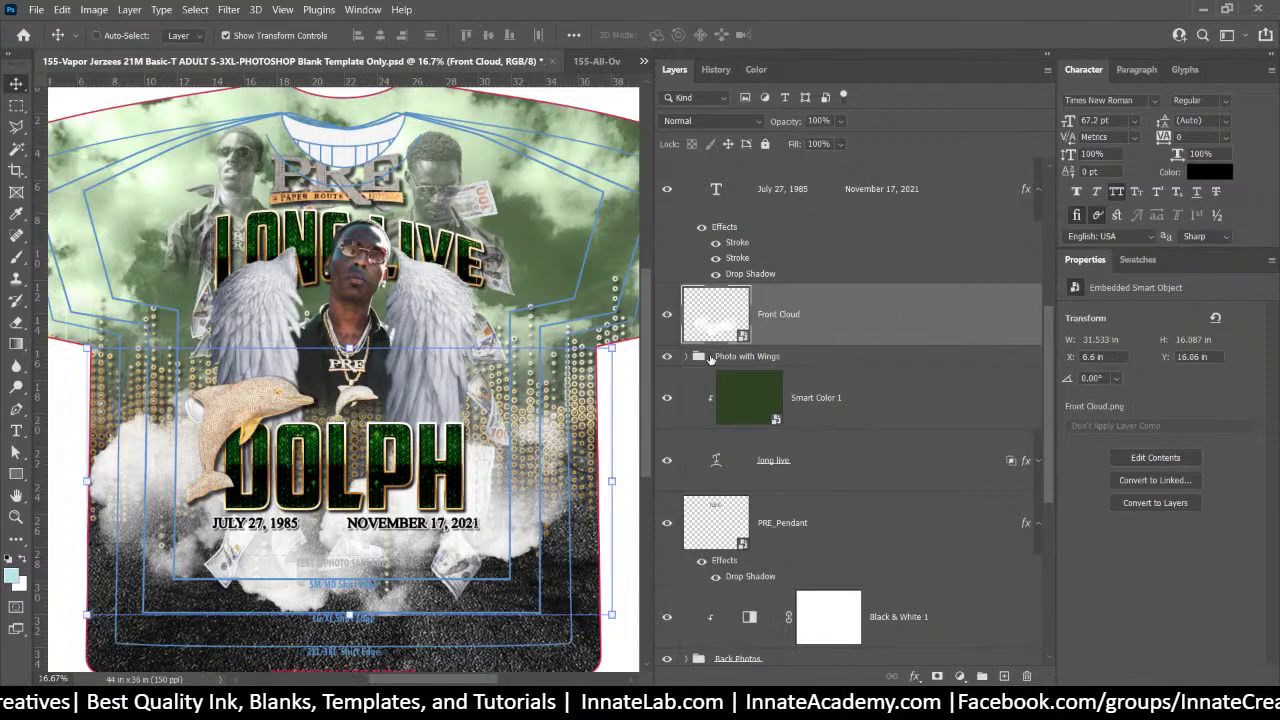
pyautogui.click(768, 360)
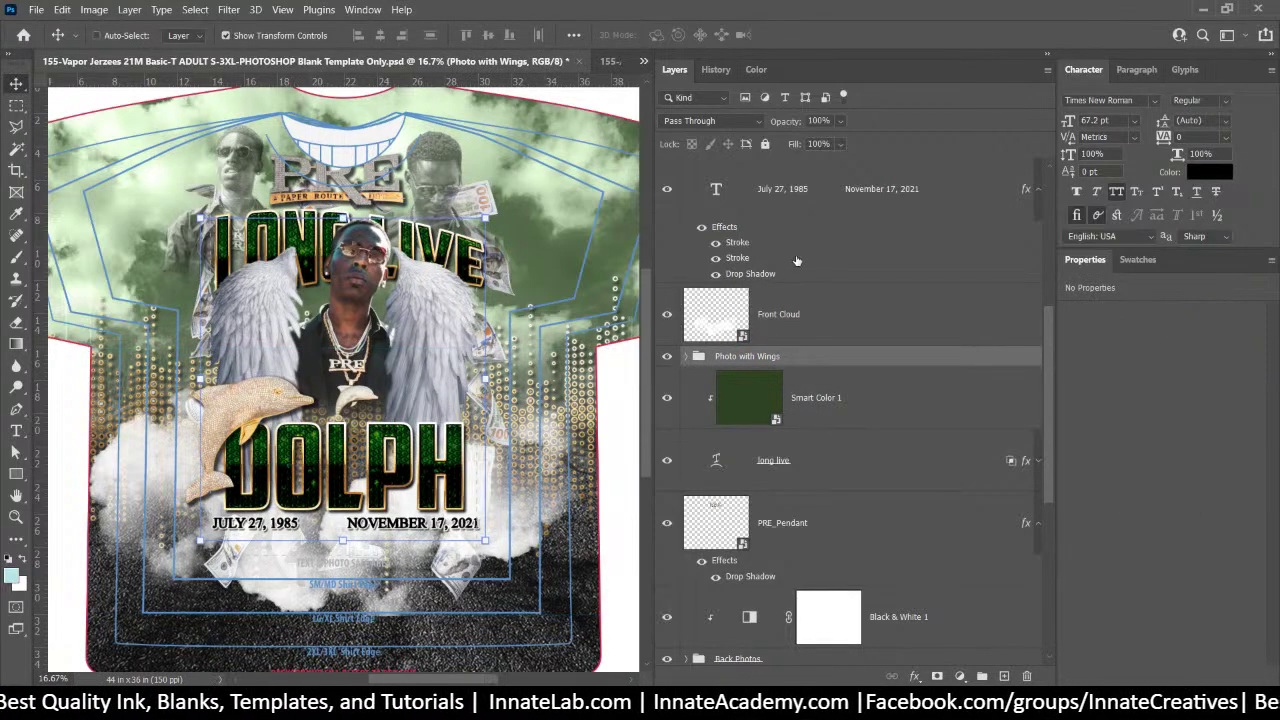
pyautogui.scroll(5, 797, 261)
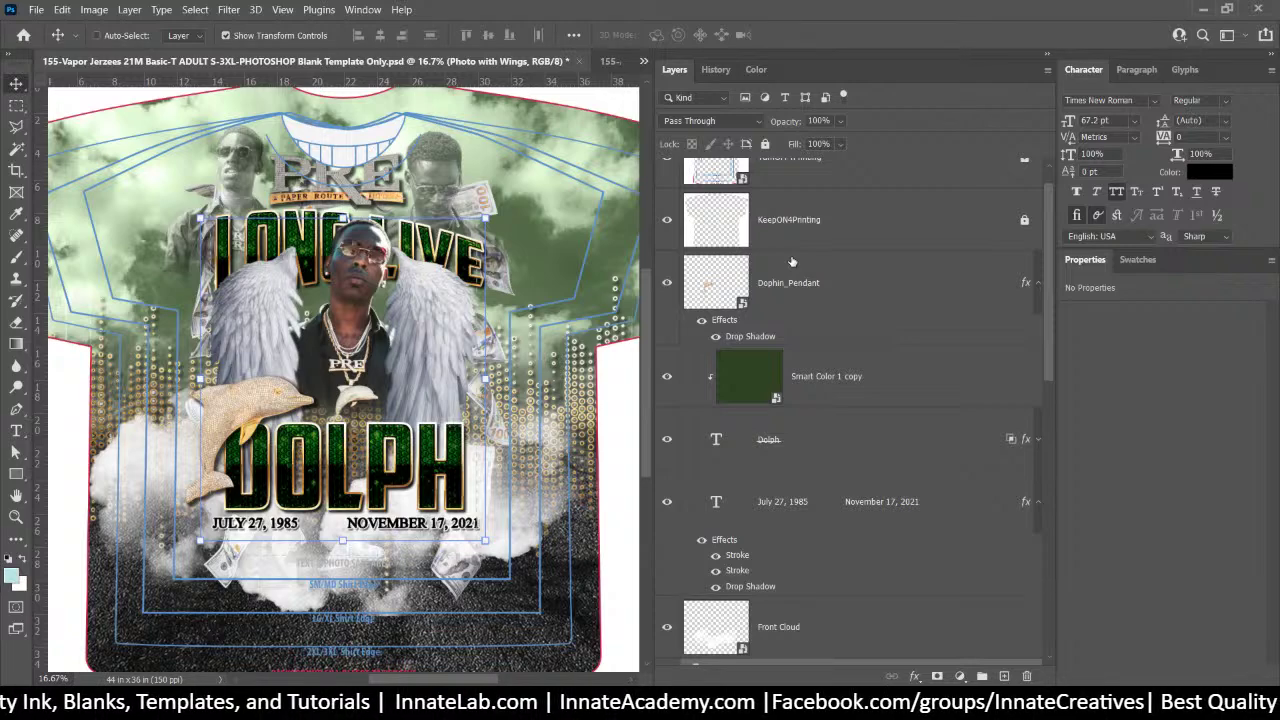
pyautogui.click(885, 393)
pyautogui.scroll(-3, 869, 398)
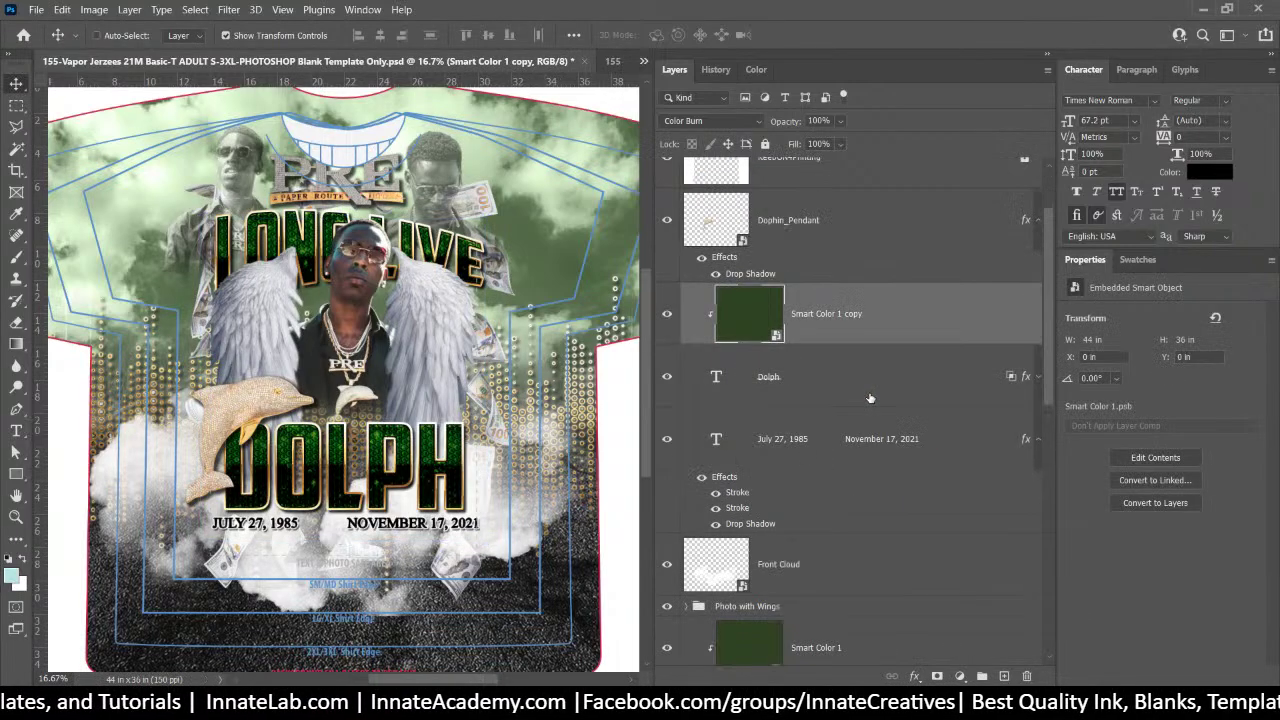
pyautogui.click(817, 442)
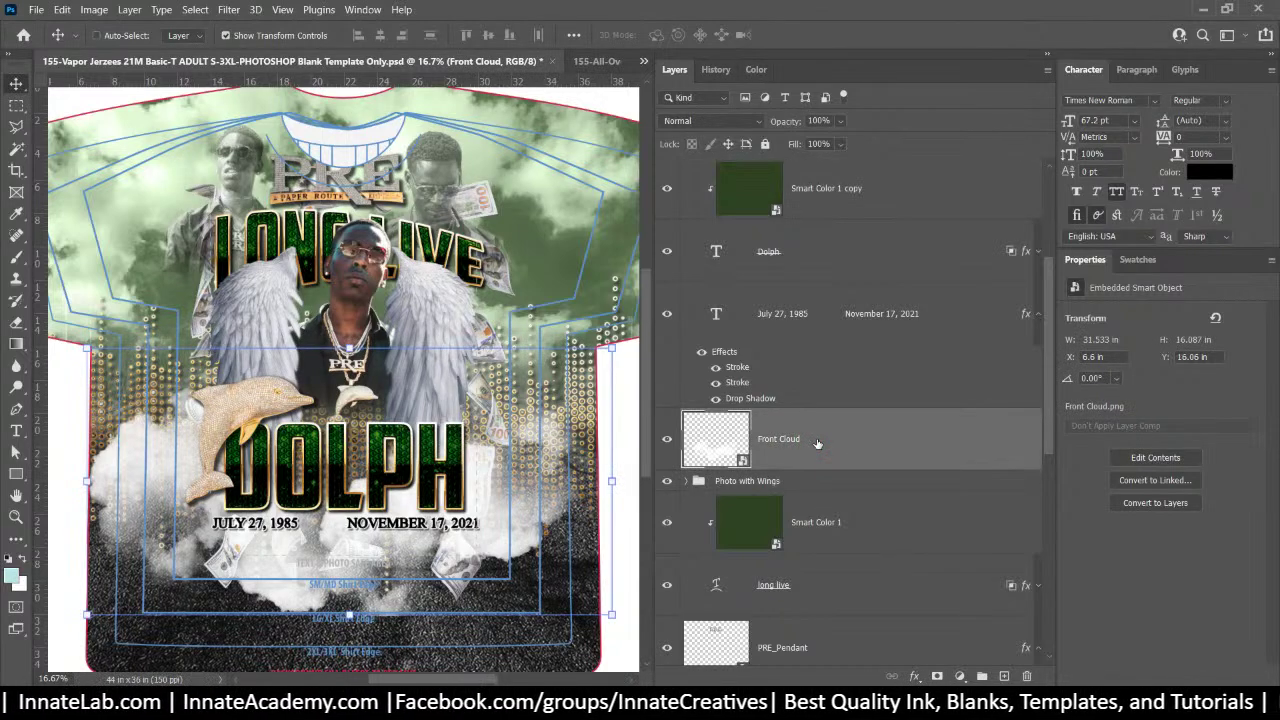
pyautogui.scroll(-6, 817, 443)
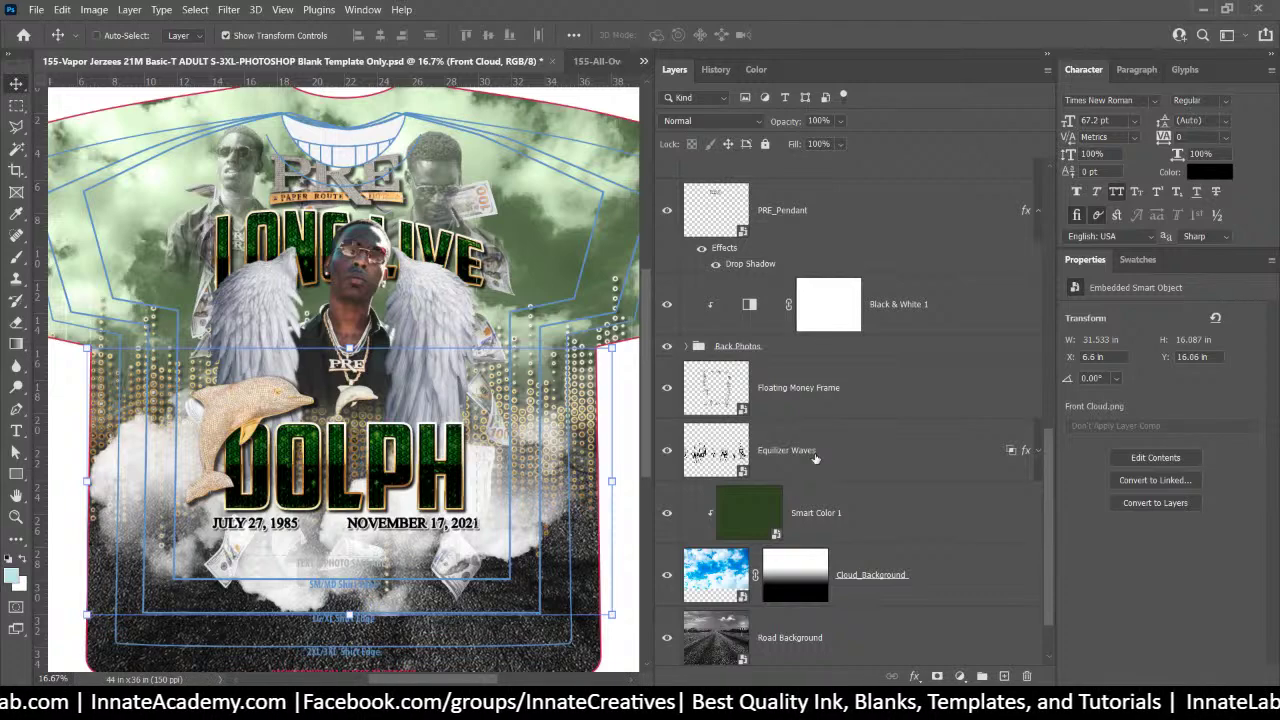
pyautogui.click(816, 476)
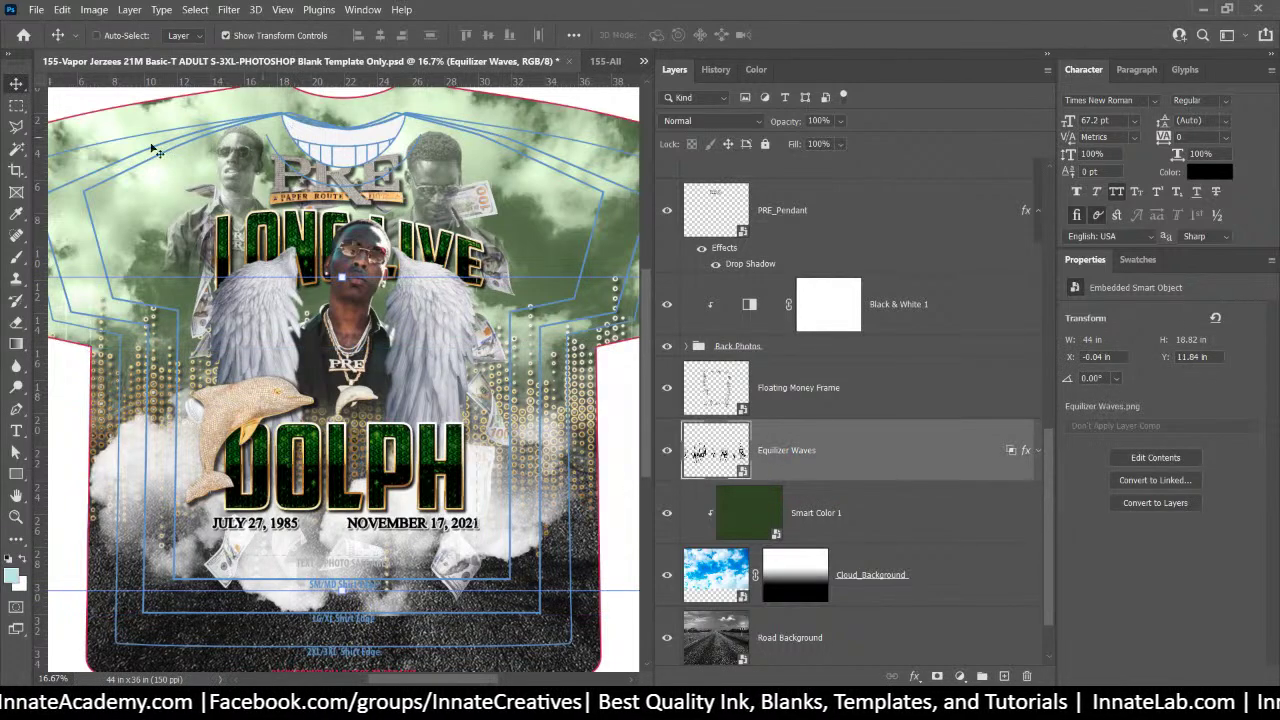
pyautogui.click(605, 61)
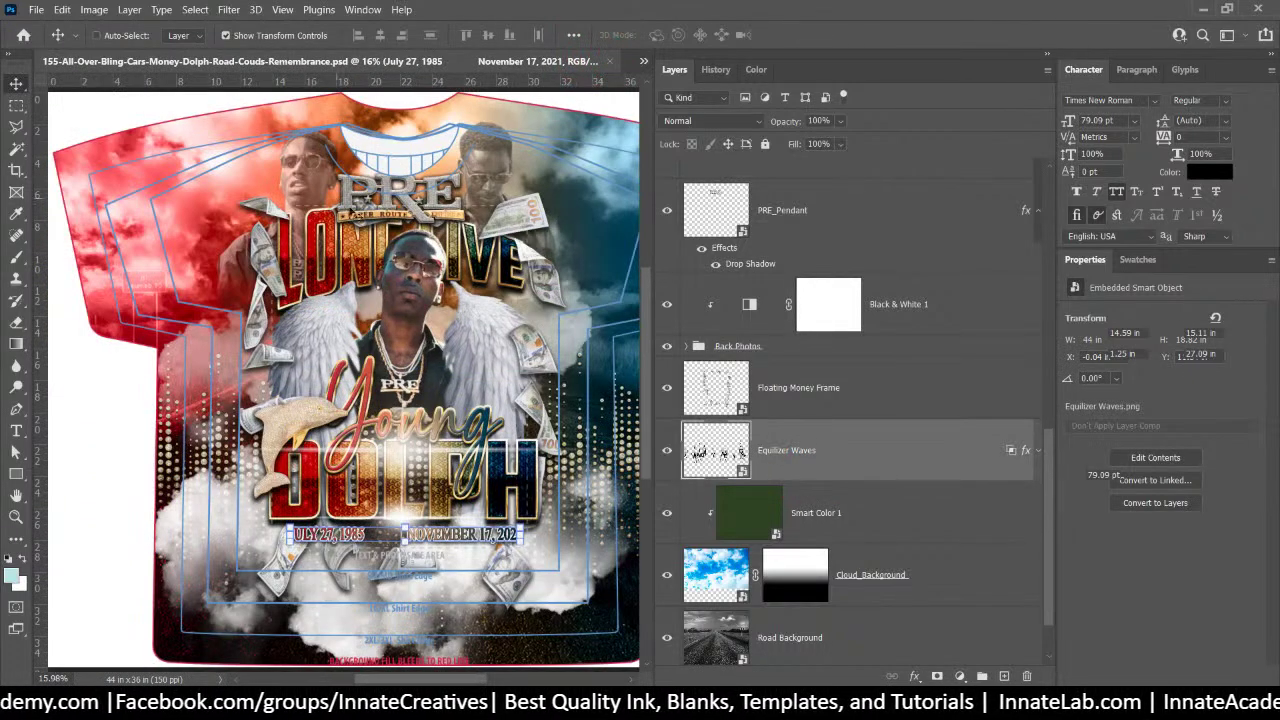
pyautogui.keyDown('ctrl'); pyautogui.click(308, 589); pyautogui.keyUp('ctrl')
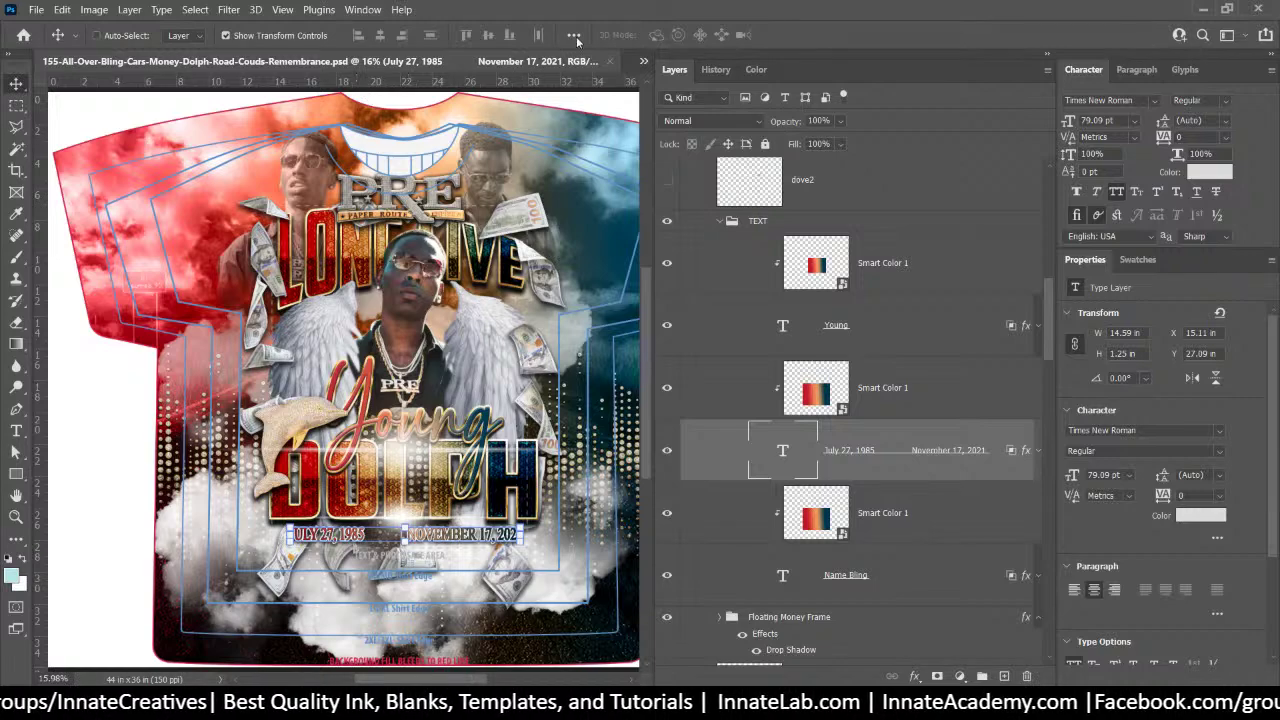
pyautogui.click(644, 62)
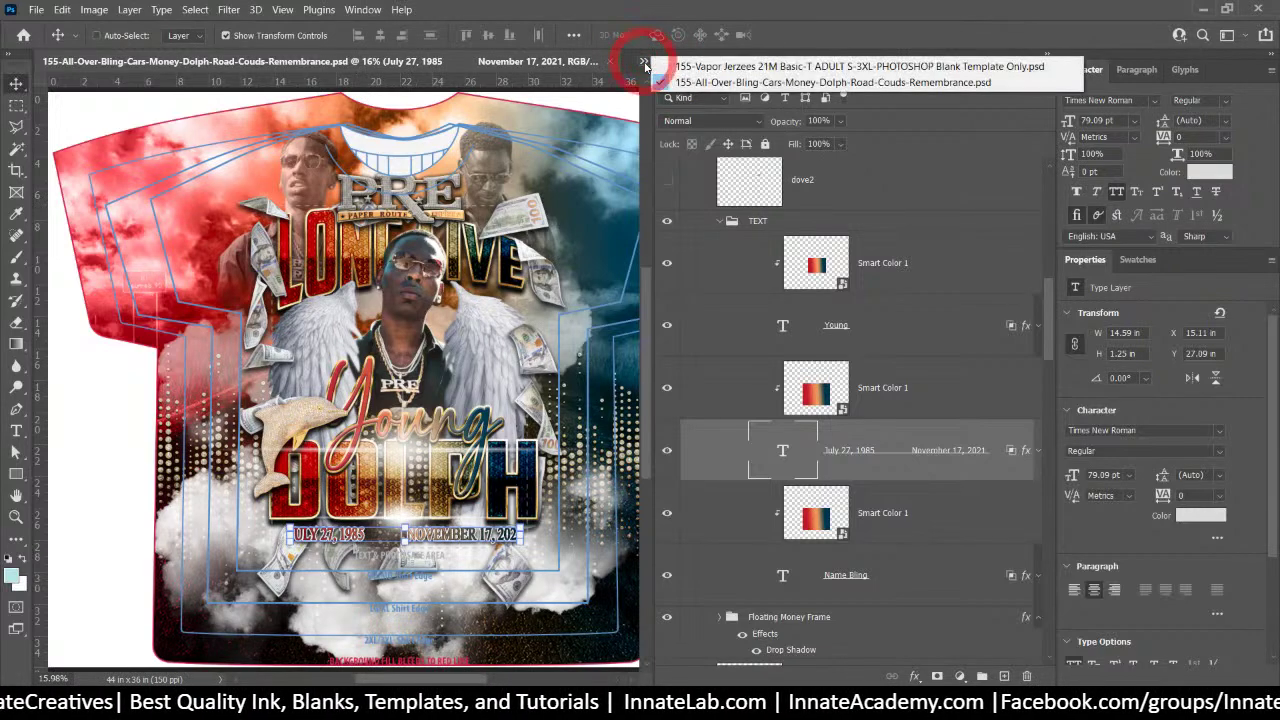
pyautogui.click(680, 59)
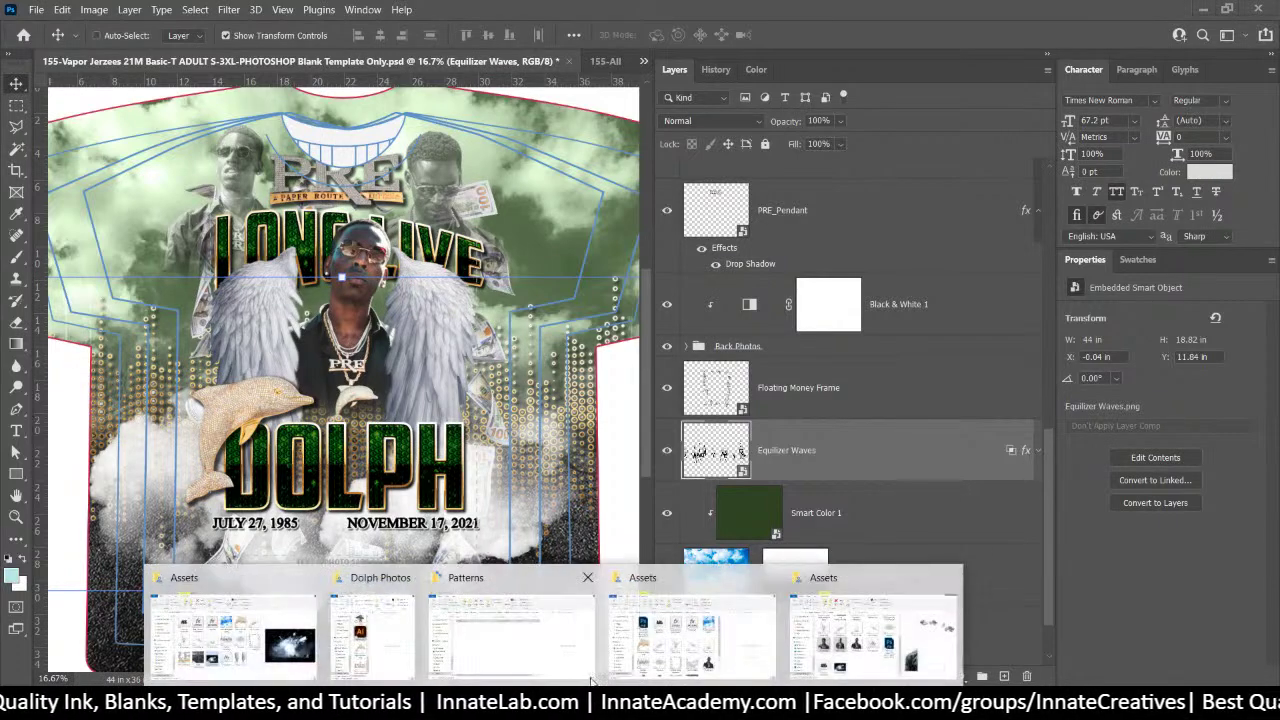
# Place flare.png from the 155 Assets folder in File Explorer into the shirt template
pyautogui.click(874, 588)
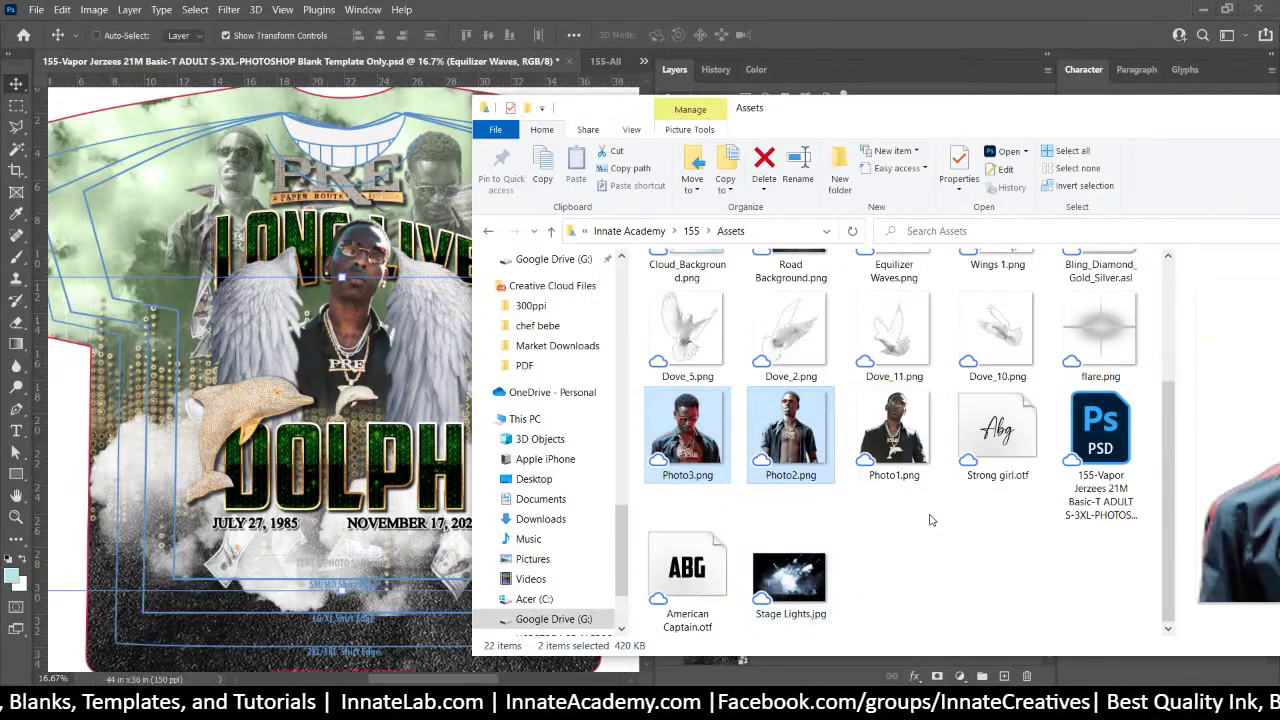
pyautogui.scroll(3, 930, 519)
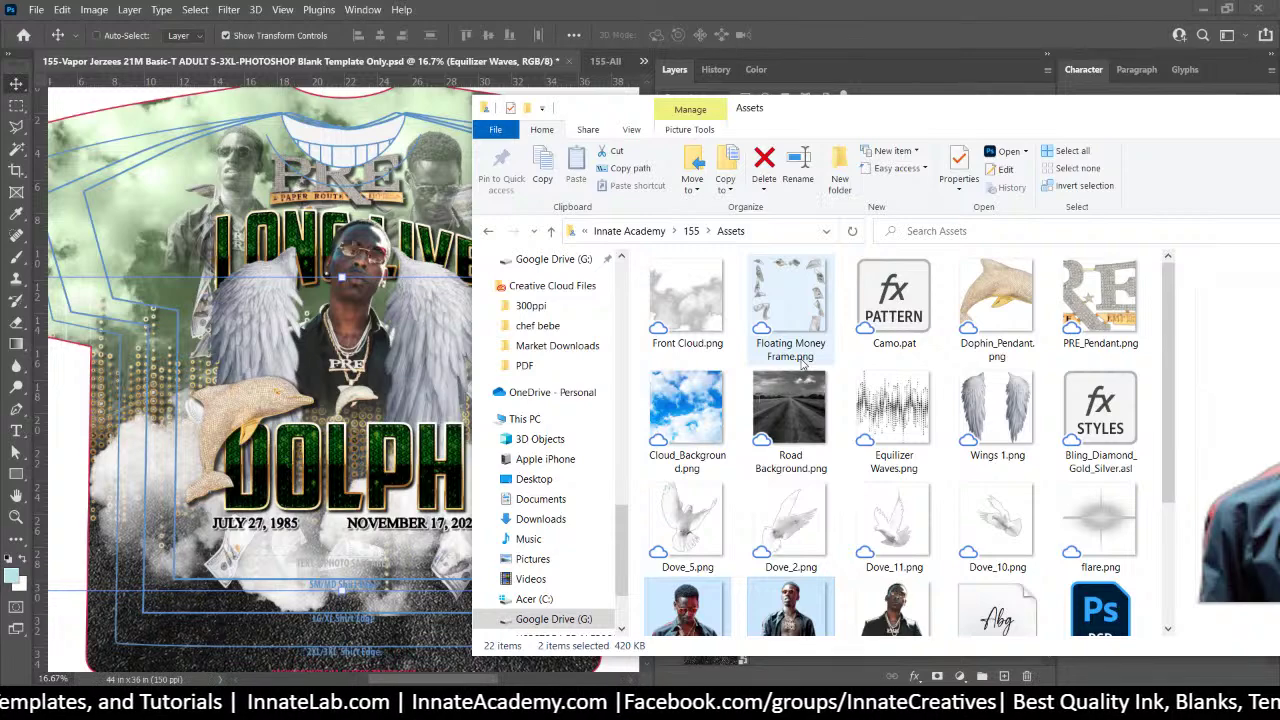
pyautogui.scroll(-3, 800, 400)
pyautogui.click(1088, 342)
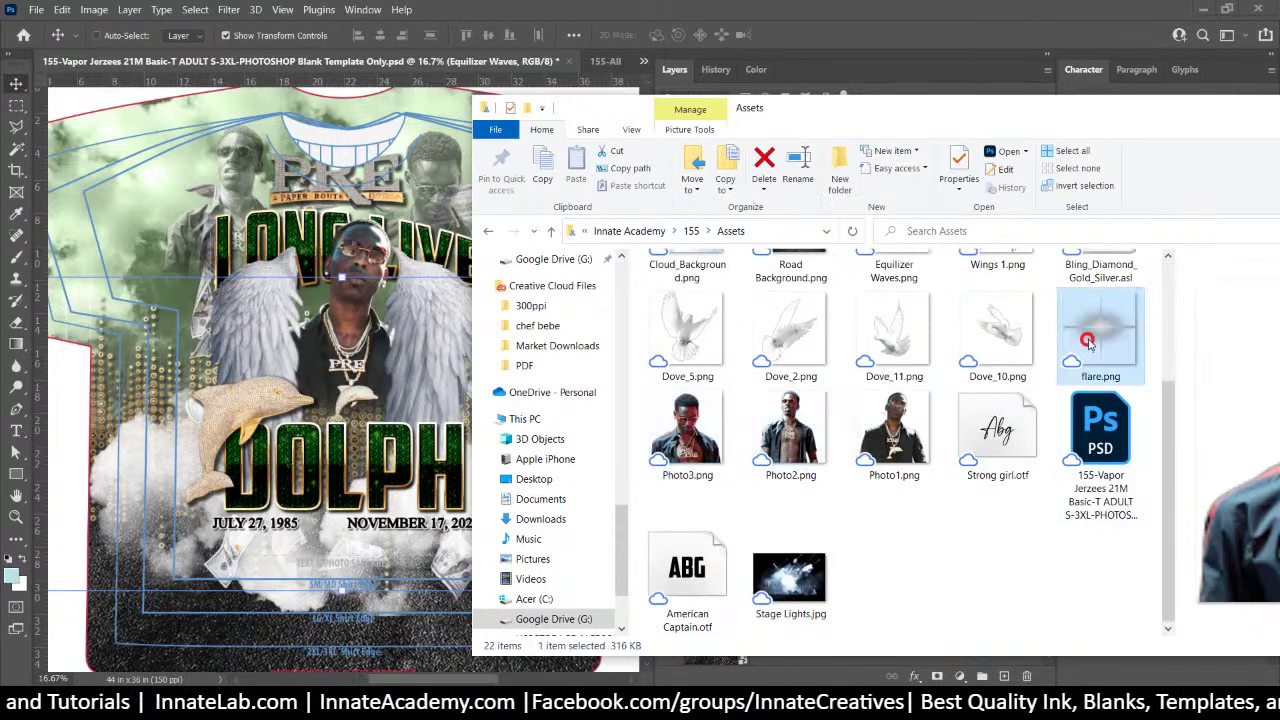
pyautogui.moveTo(1088, 342); pyautogui.dragTo(370, 455)
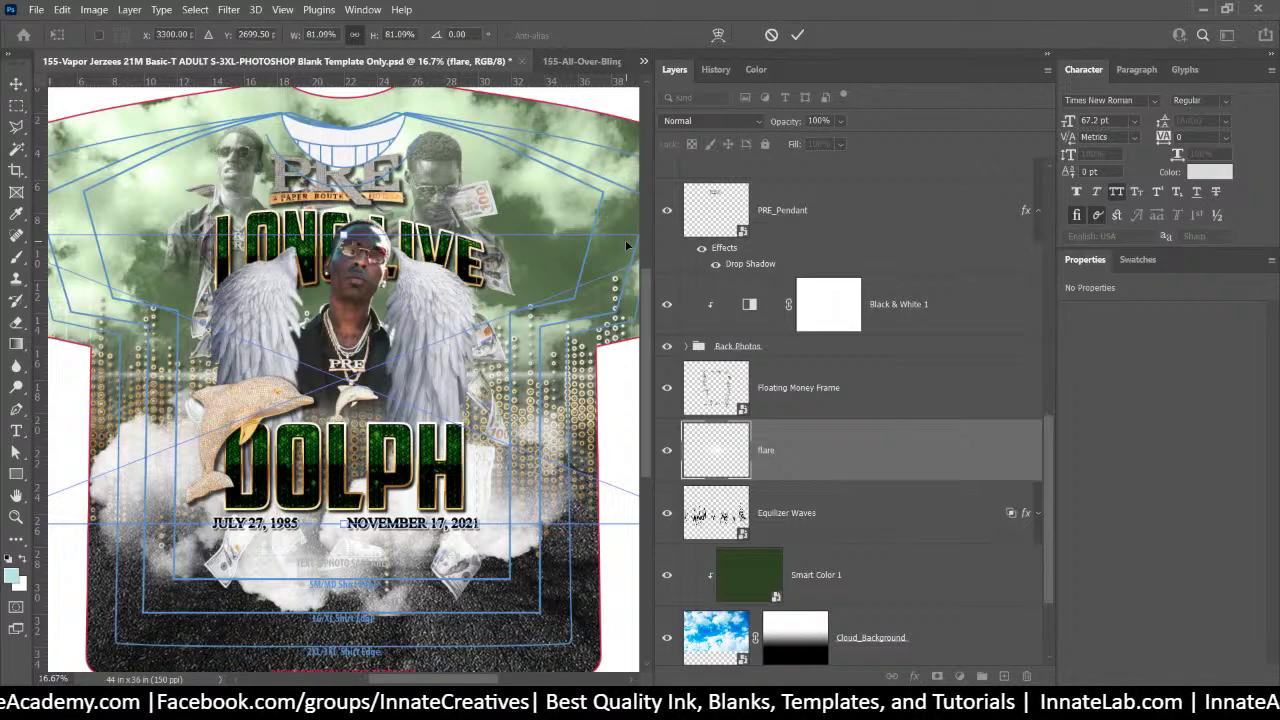
# Scale the placed flare down to about 31 in wide by 12.2 in high and commit it
pyautogui.hotkey('ctrl', '-')
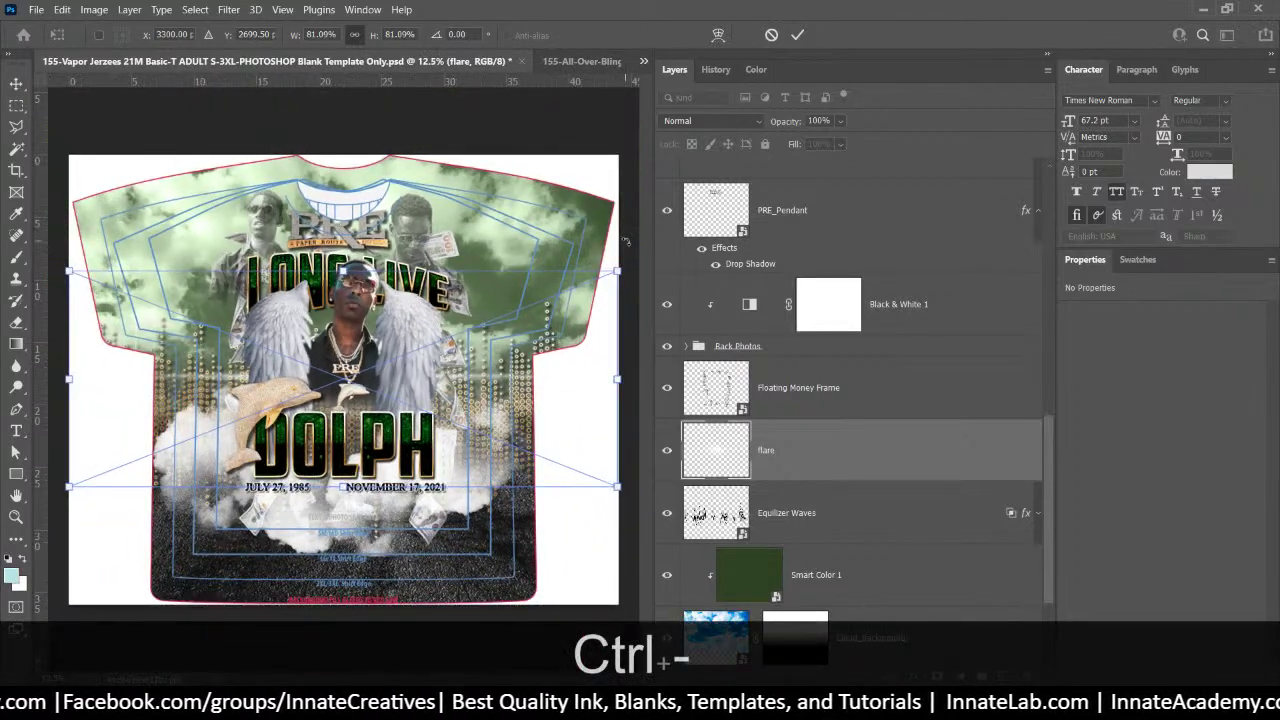
pyautogui.moveTo(616, 267); pyautogui.dragTo(455, 331)
pyautogui.press('Return')
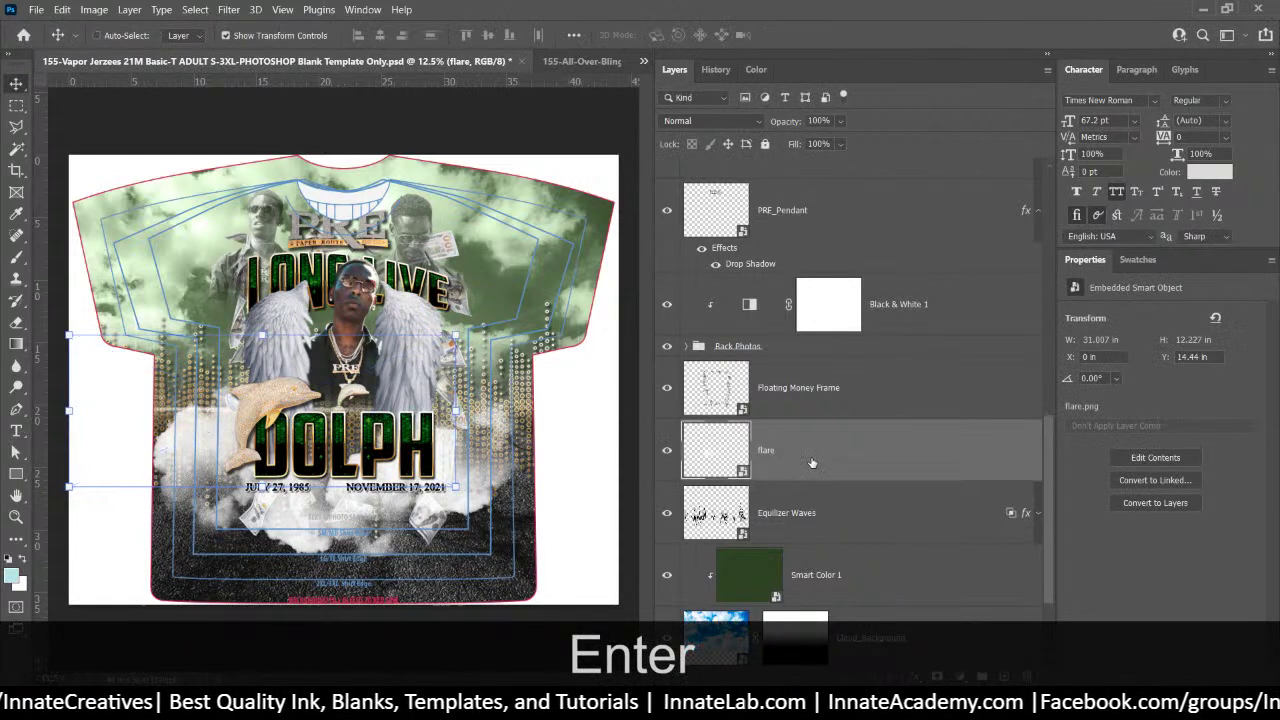
# Reorder the flare layer directly above Dophin_Pendant and position it centered over the DOLPH text at about X 6.06 in, Y 14.64 in
pyautogui.moveTo(782, 174); pyautogui.dragTo(775, 285)
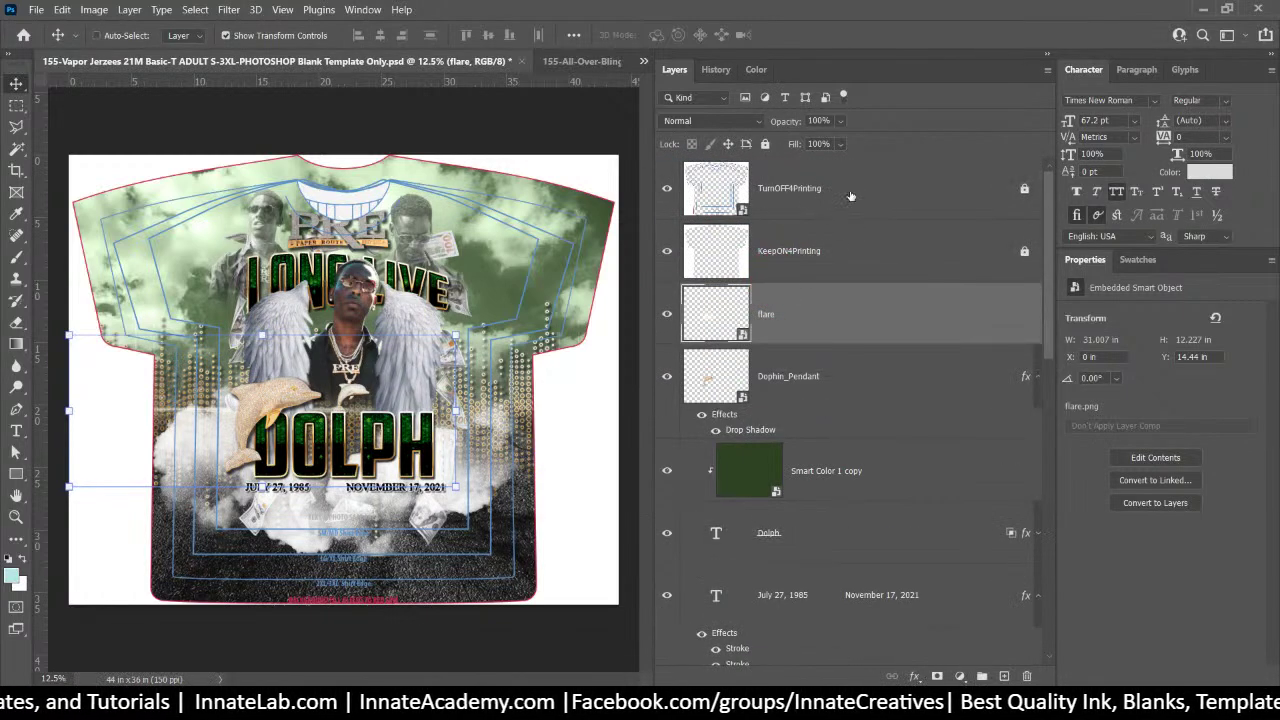
pyautogui.moveTo(262, 425); pyautogui.dragTo(337, 425)
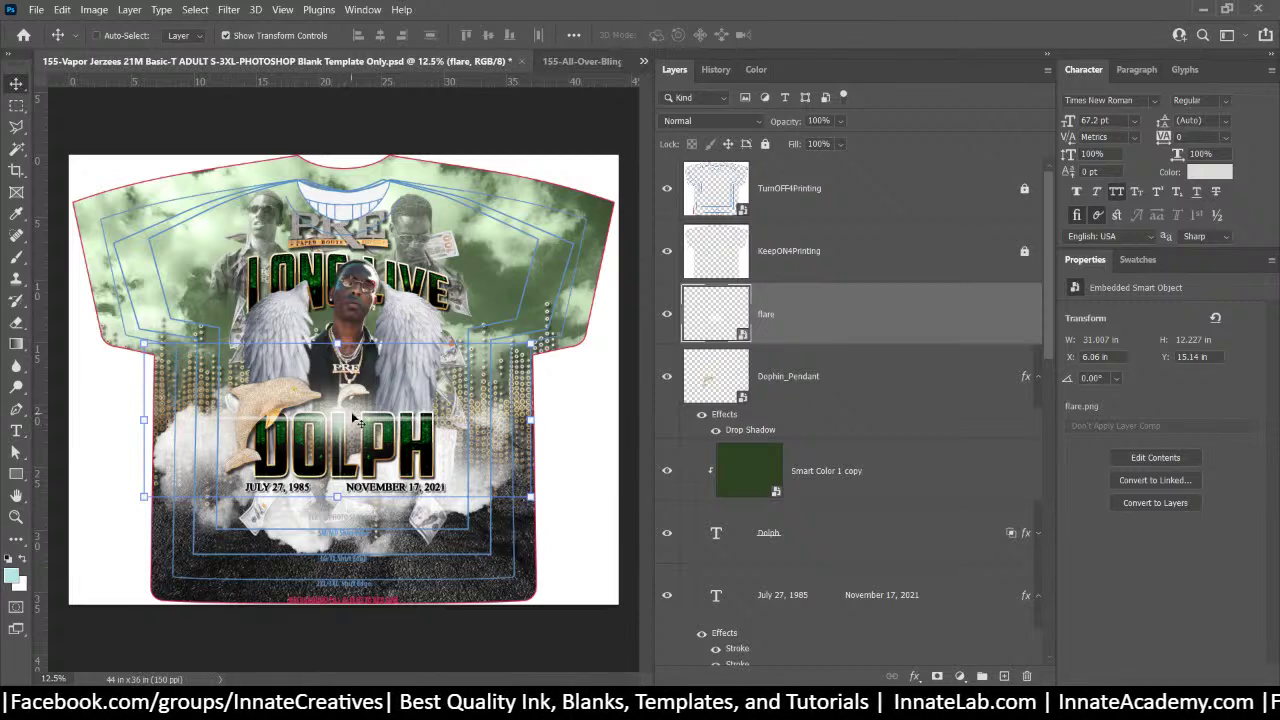
pyautogui.moveTo(352, 428)
pyautogui.mouseDown()
pyautogui.moveTo(338, 483)
pyautogui.moveTo(345, 416)
pyautogui.mouseUp()
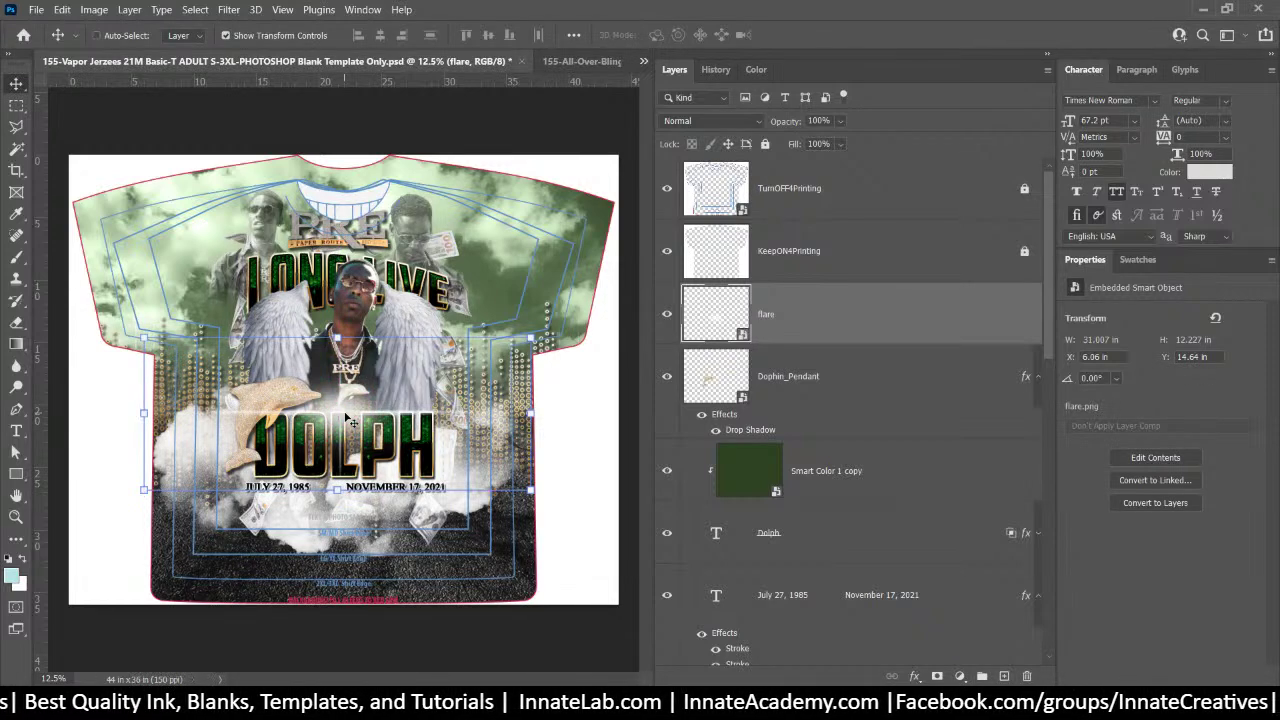
pyautogui.press('Return')
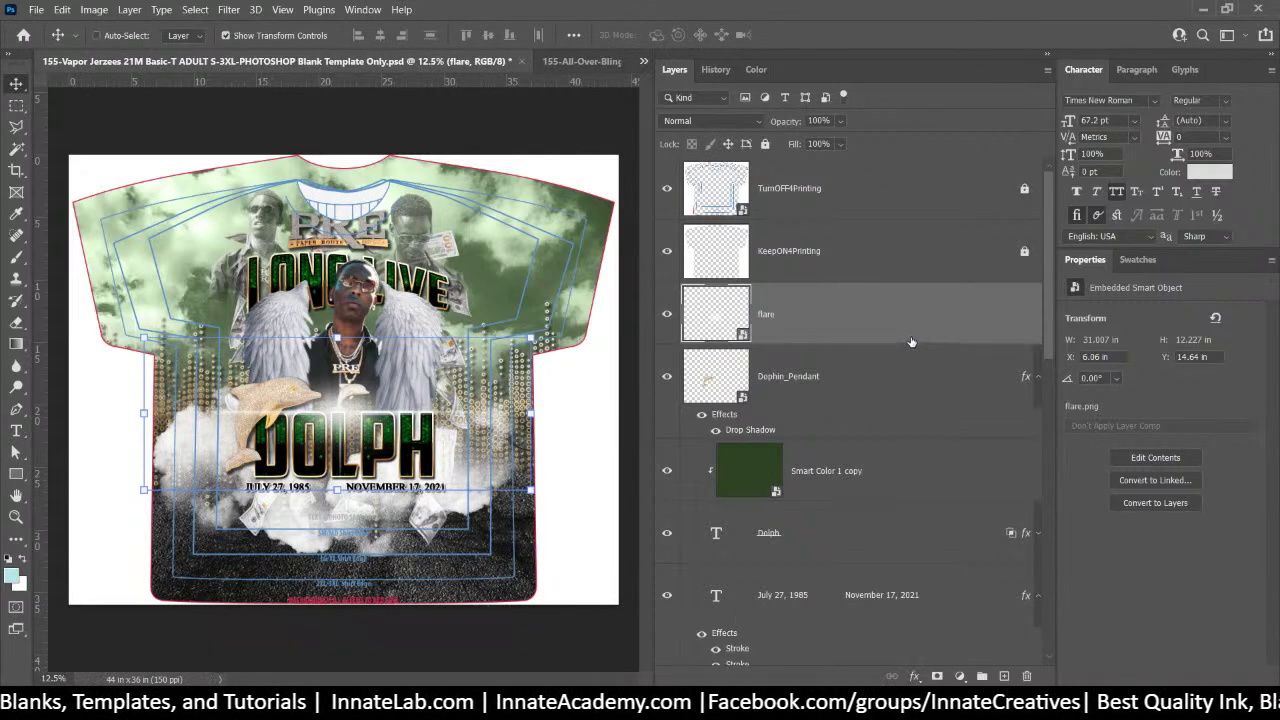
# Duplicate the flare layer and position the copy over the LONG LIVE text at about X 6.6 in, Y 2.92 in
pyautogui.rightClick(907, 329)
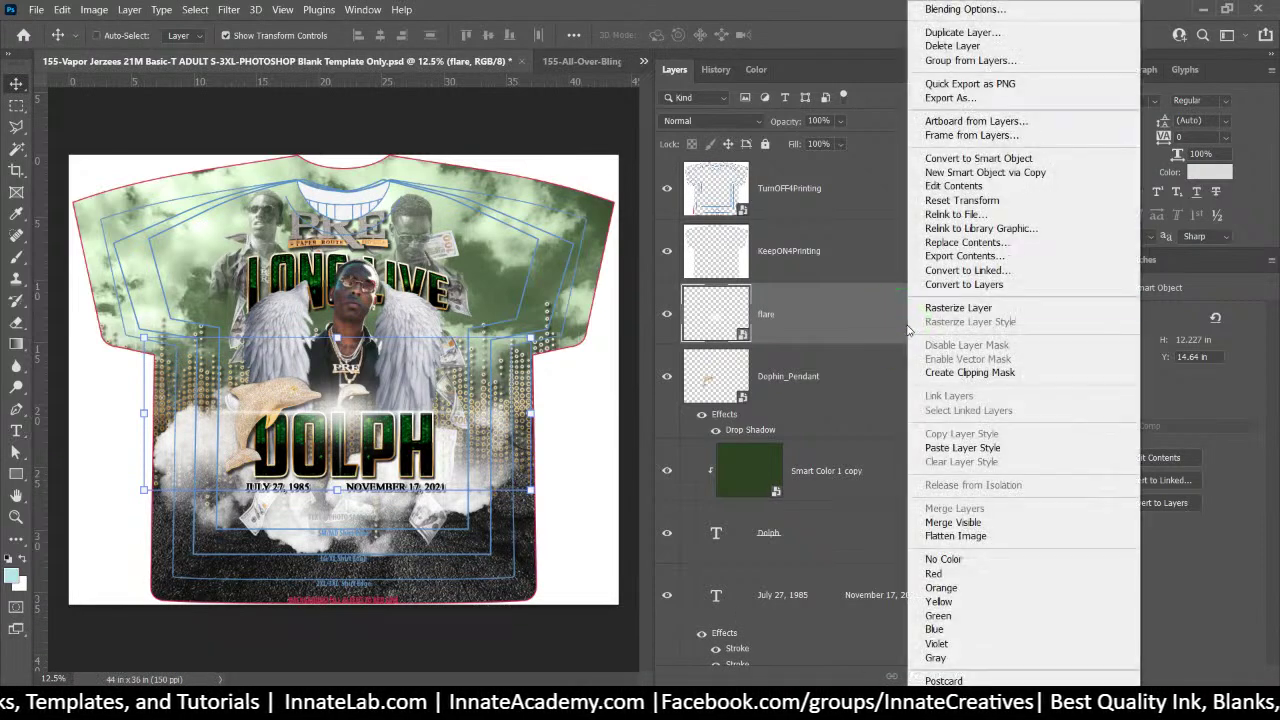
pyautogui.click(966, 32)
pyautogui.press('Return')
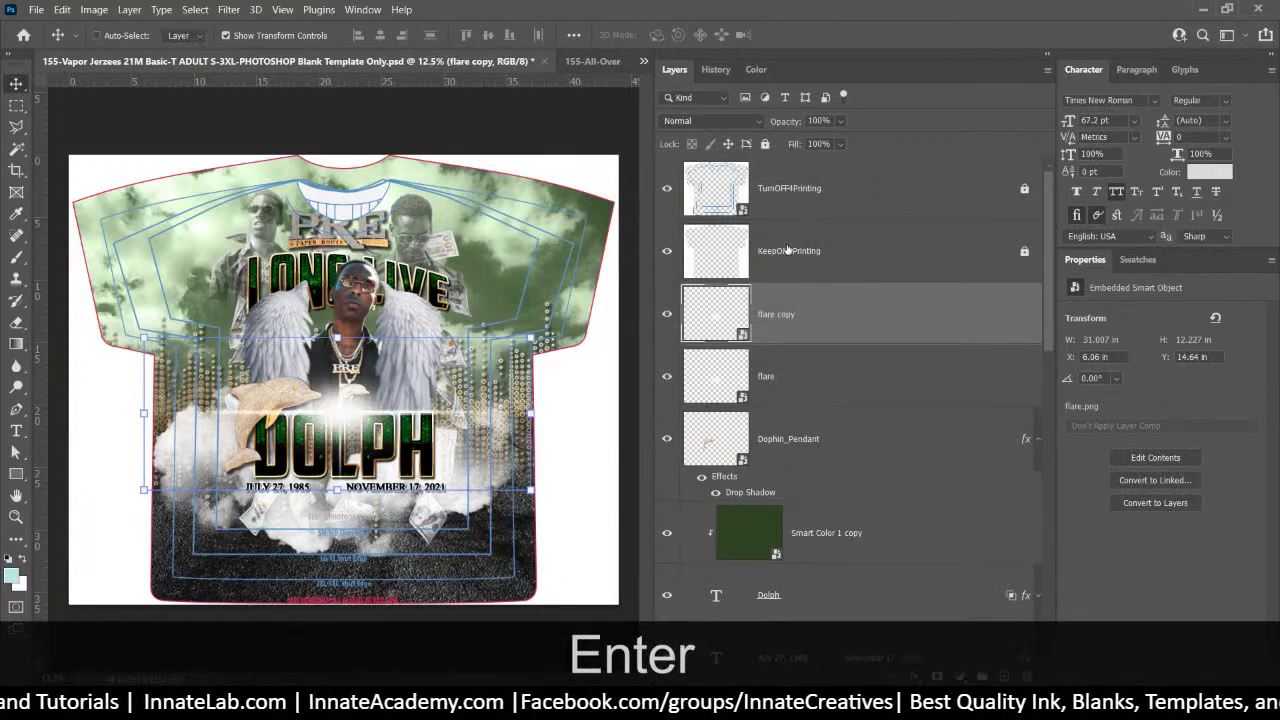
pyautogui.moveTo(348, 413); pyautogui.dragTo(344, 250)
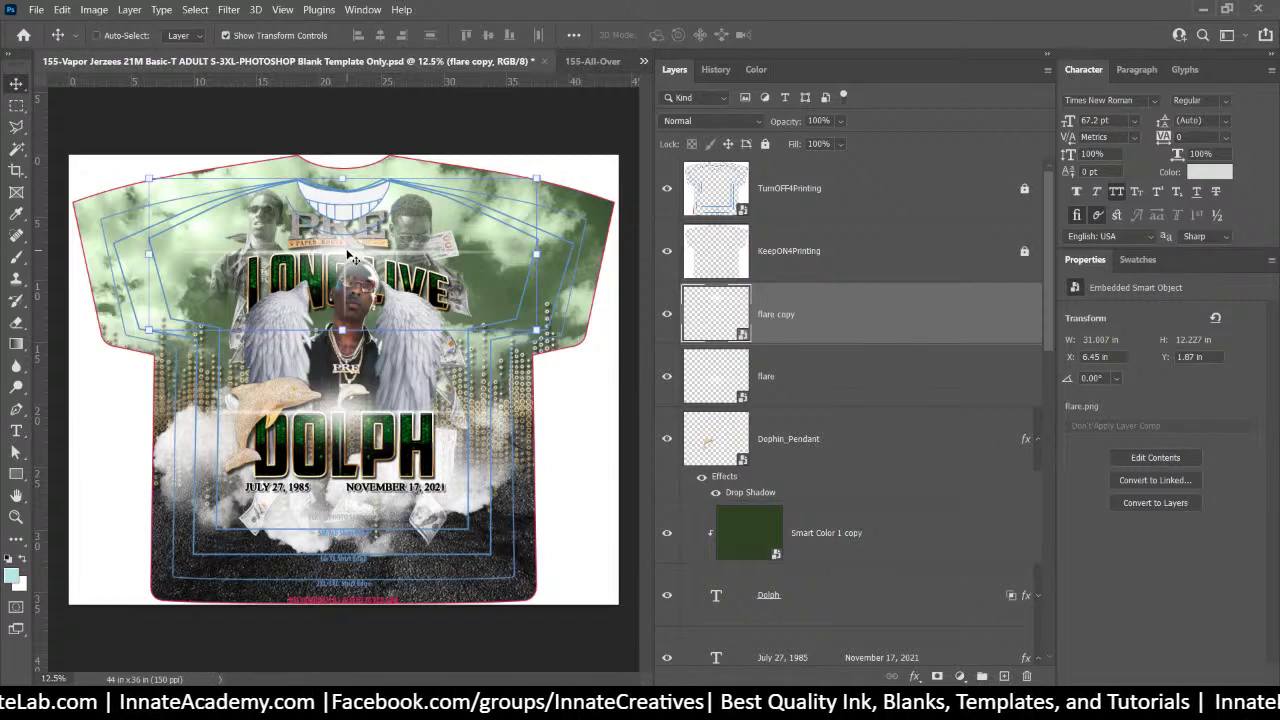
pyautogui.moveTo(361, 302); pyautogui.dragTo(350, 267)
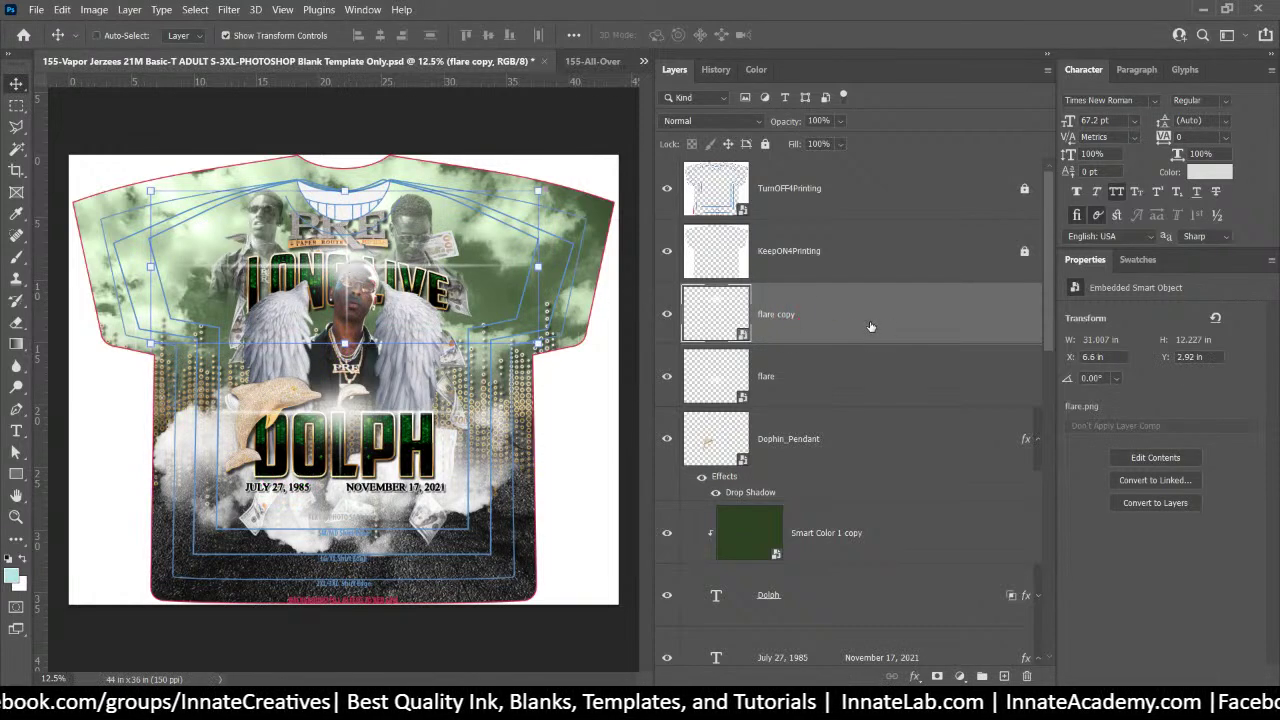
# Move the flare copy layer below the Photo with Wings group, directly above Smart Color 1
pyautogui.moveTo(870, 324); pyautogui.dragTo(858, 354)
pyautogui.moveTo(835, 579); pyautogui.dragTo(726, 453)
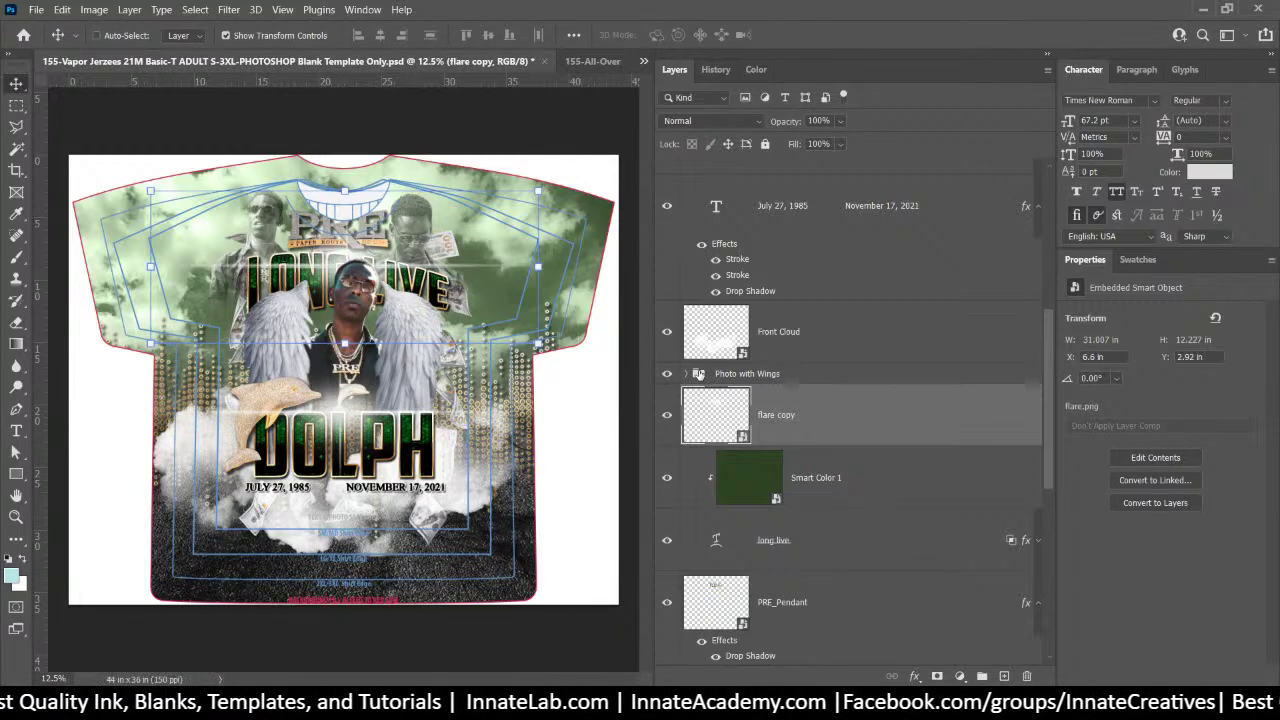
pyautogui.moveTo(769, 409)
pyautogui.mouseDown()
pyautogui.moveTo(758, 360)
pyautogui.moveTo(762, 385)
pyautogui.mouseUp()
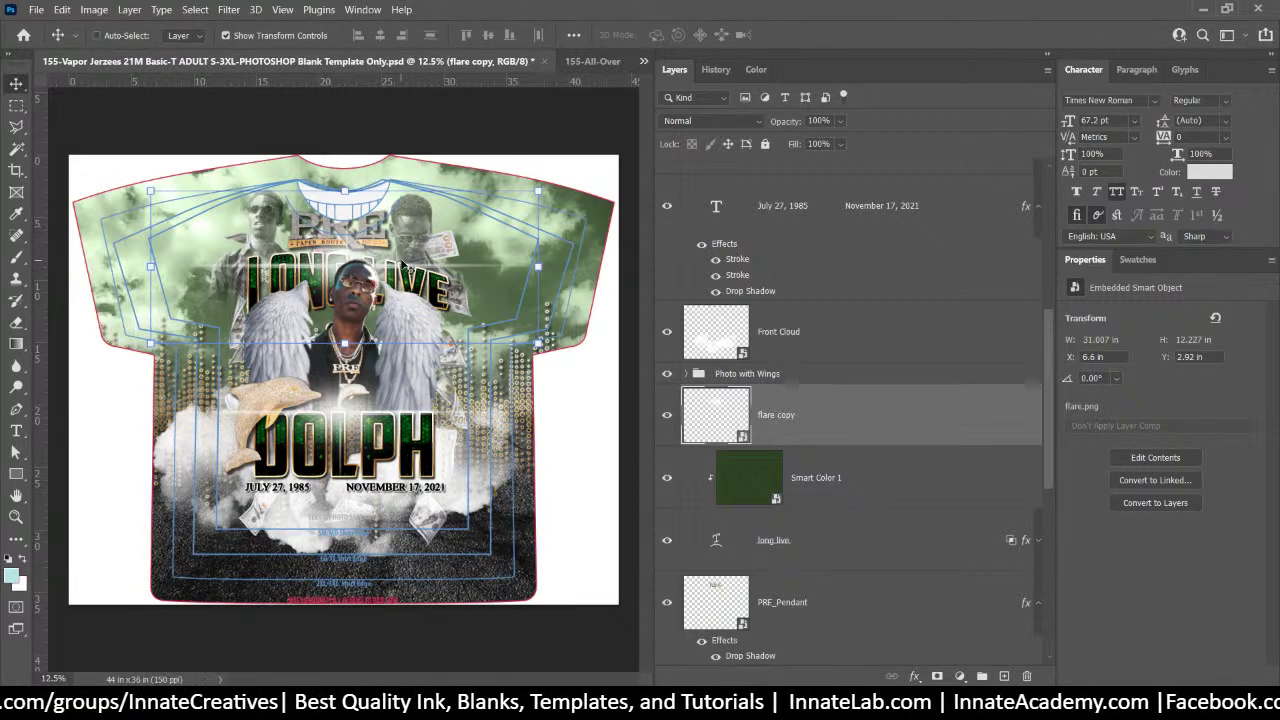
# Open the contents of the Smart Color 1 smart object clipped to the long live text and add a Gradient fill layer
pyautogui.click(775, 497)
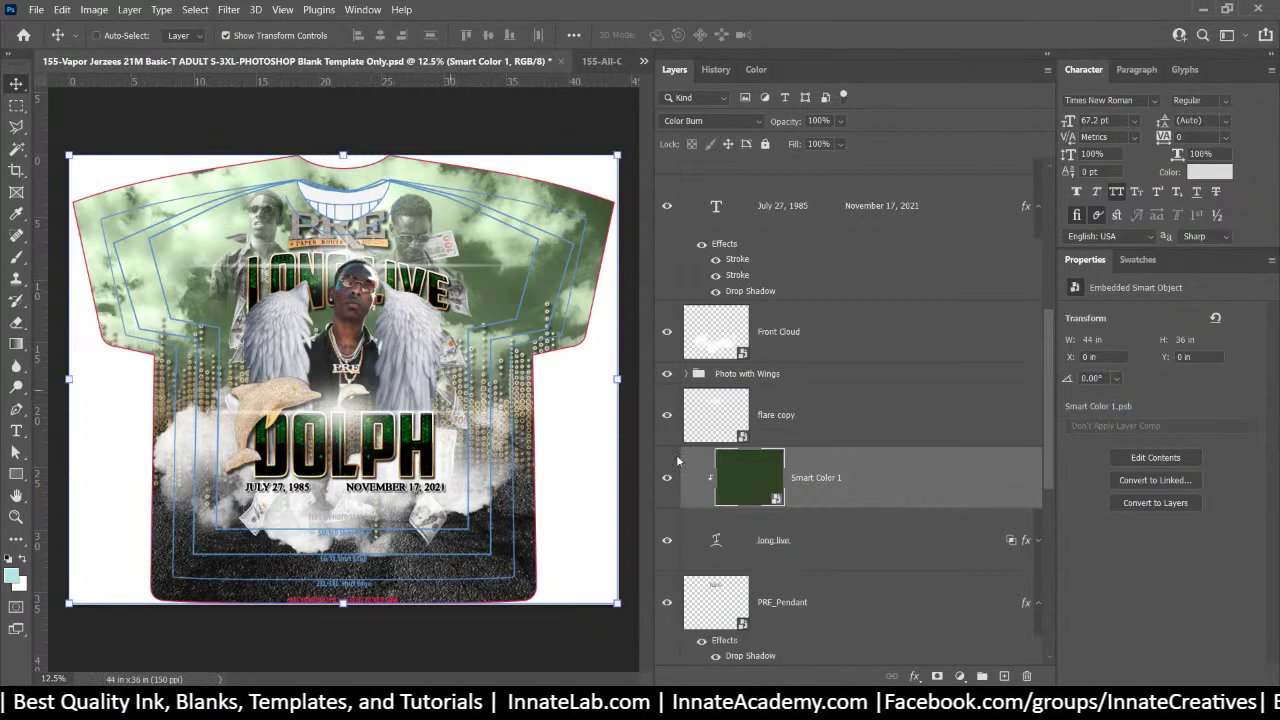
pyautogui.doubleClick(754, 490)
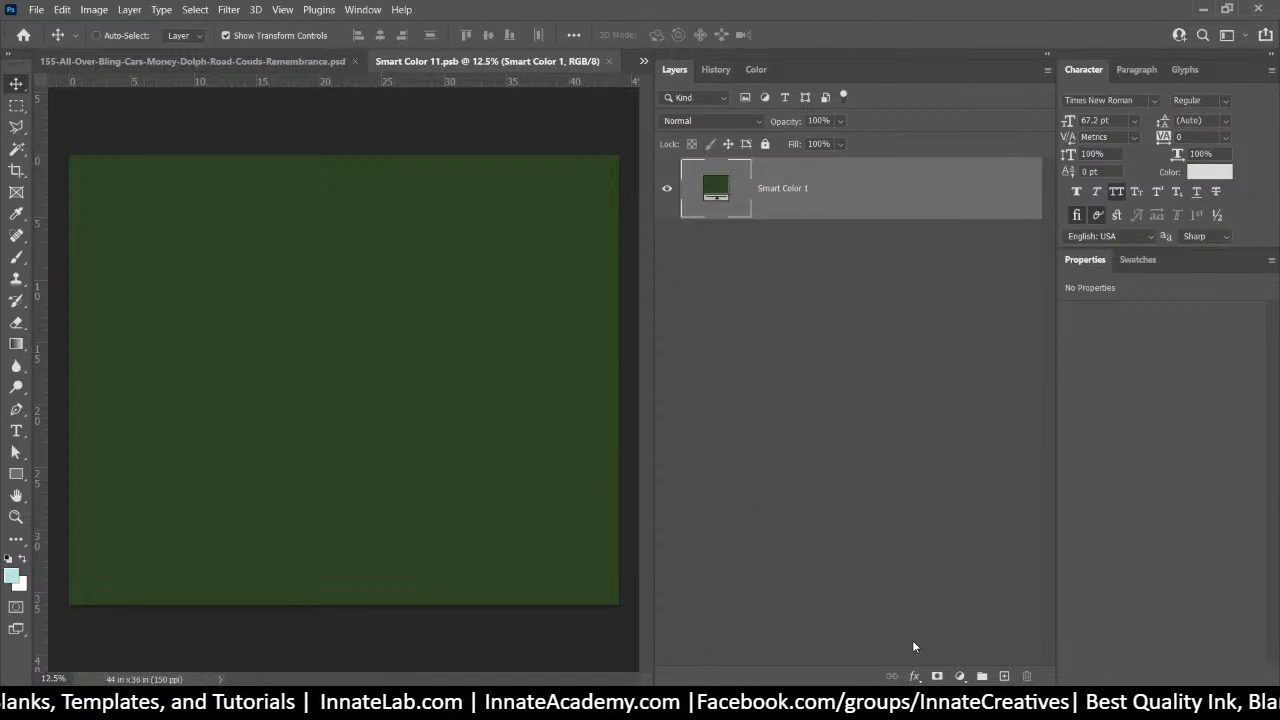
pyautogui.click(960, 676)
pyautogui.press('Escape')
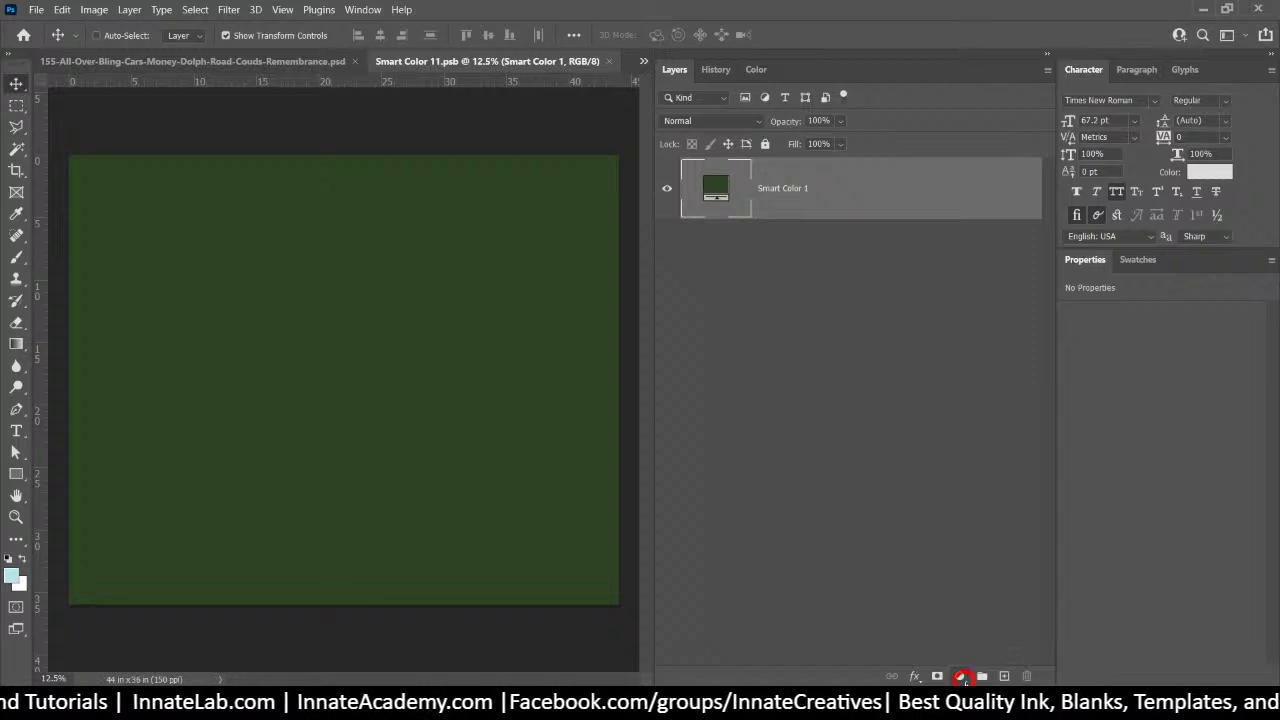
pyautogui.click(959, 676)
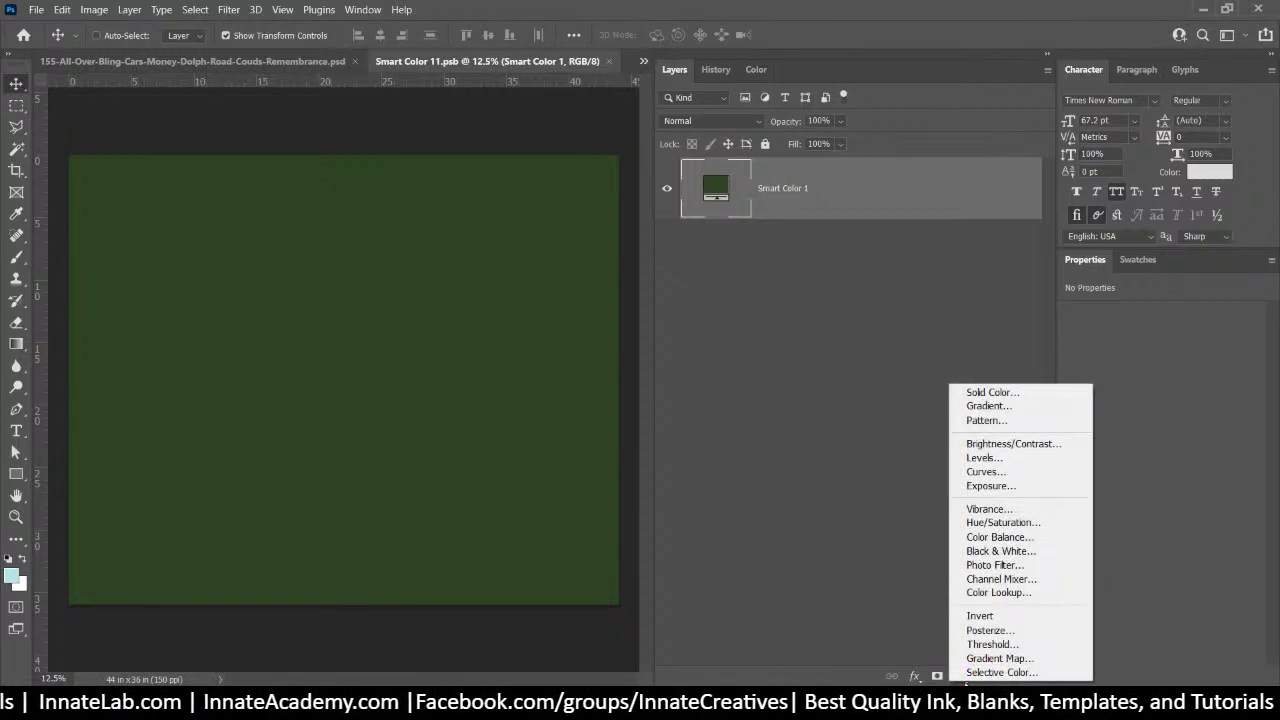
pyautogui.click(991, 406)
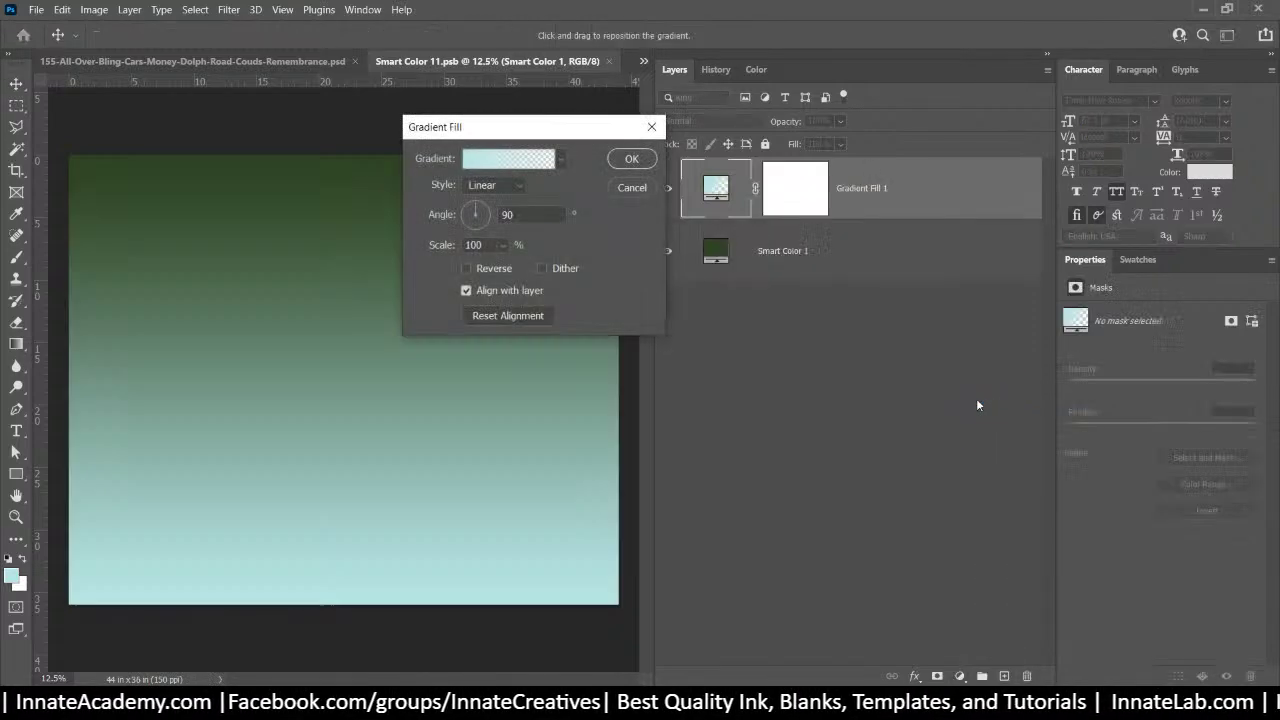
# Apply the Foreground to Background preset from Basics to the linear gradient fill at 90° and accept it
pyautogui.click(561, 161)
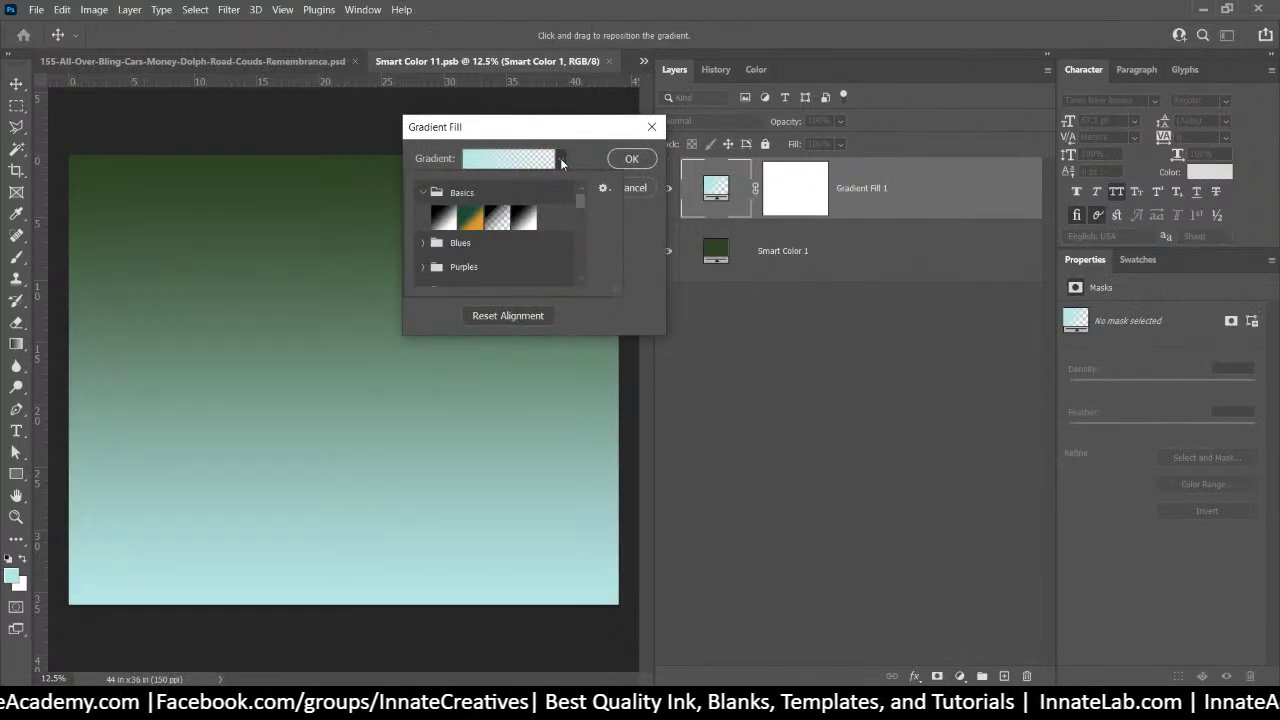
pyautogui.scroll(-1, 582, 205)
pyautogui.moveTo(582, 207); pyautogui.dragTo(583, 175)
pyautogui.click(440, 224)
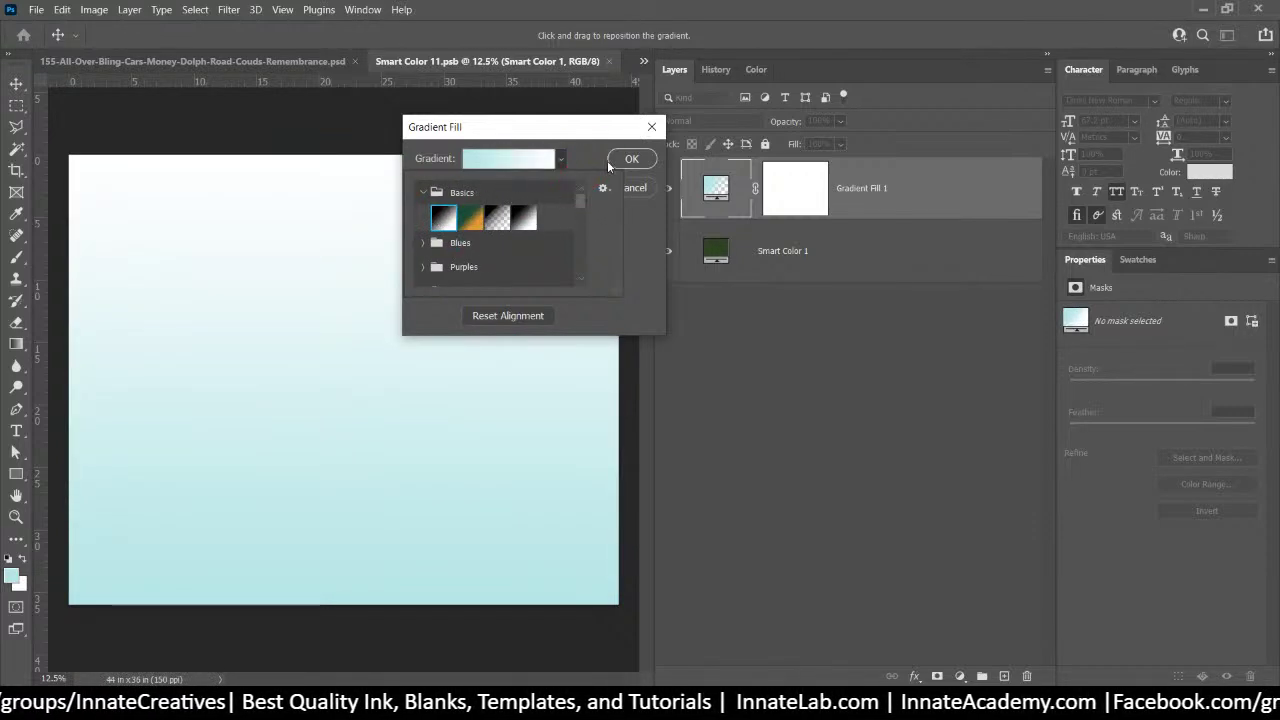
pyautogui.click(563, 140)
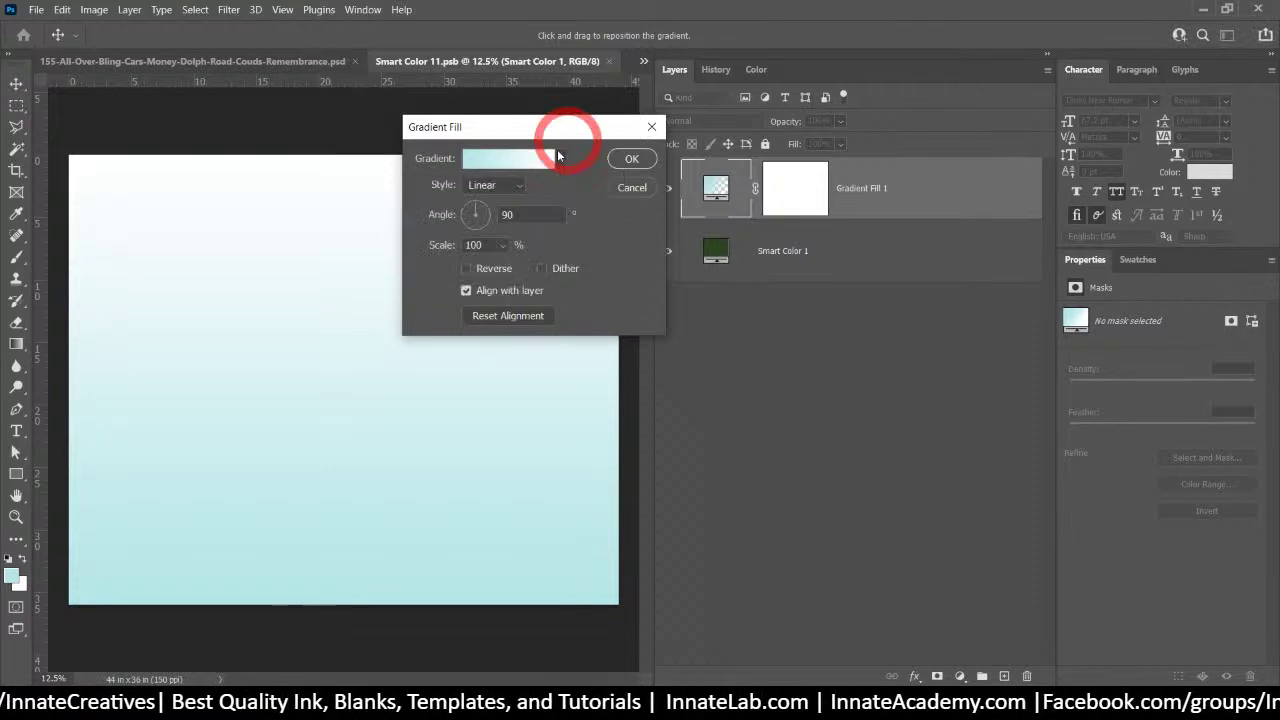
pyautogui.click(500, 159)
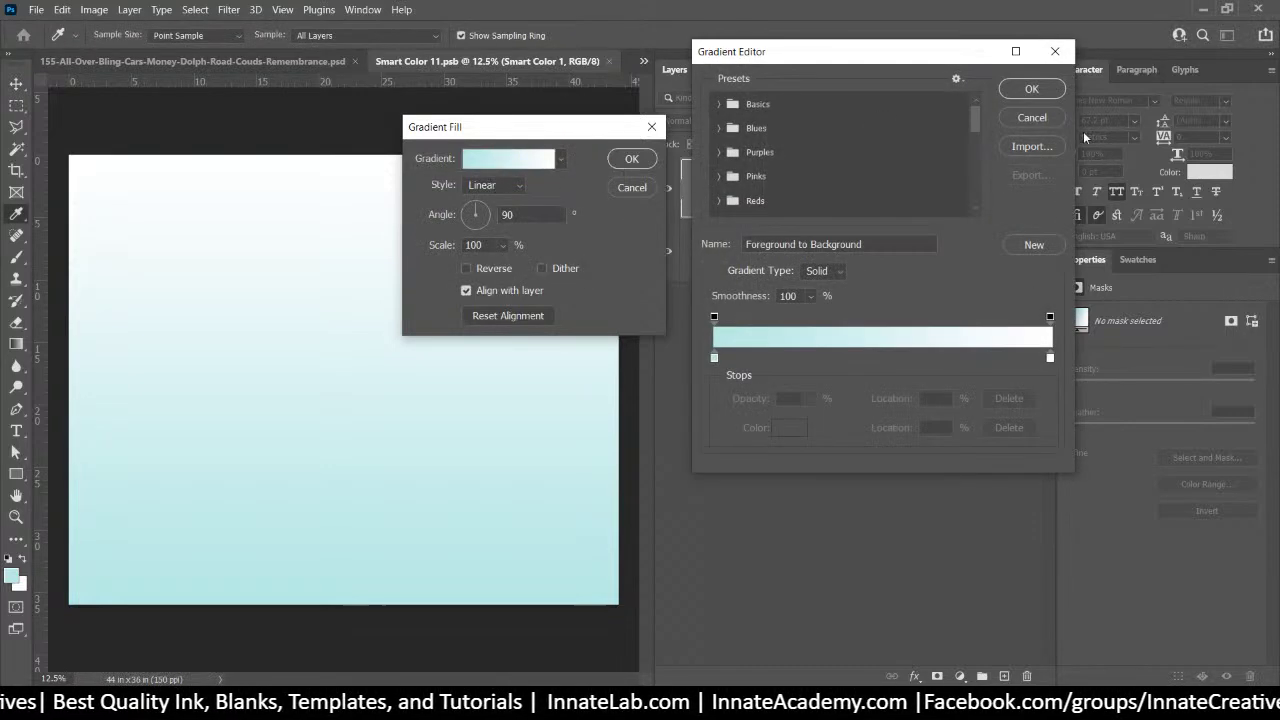
pyautogui.click(1049, 117)
pyautogui.click(564, 159)
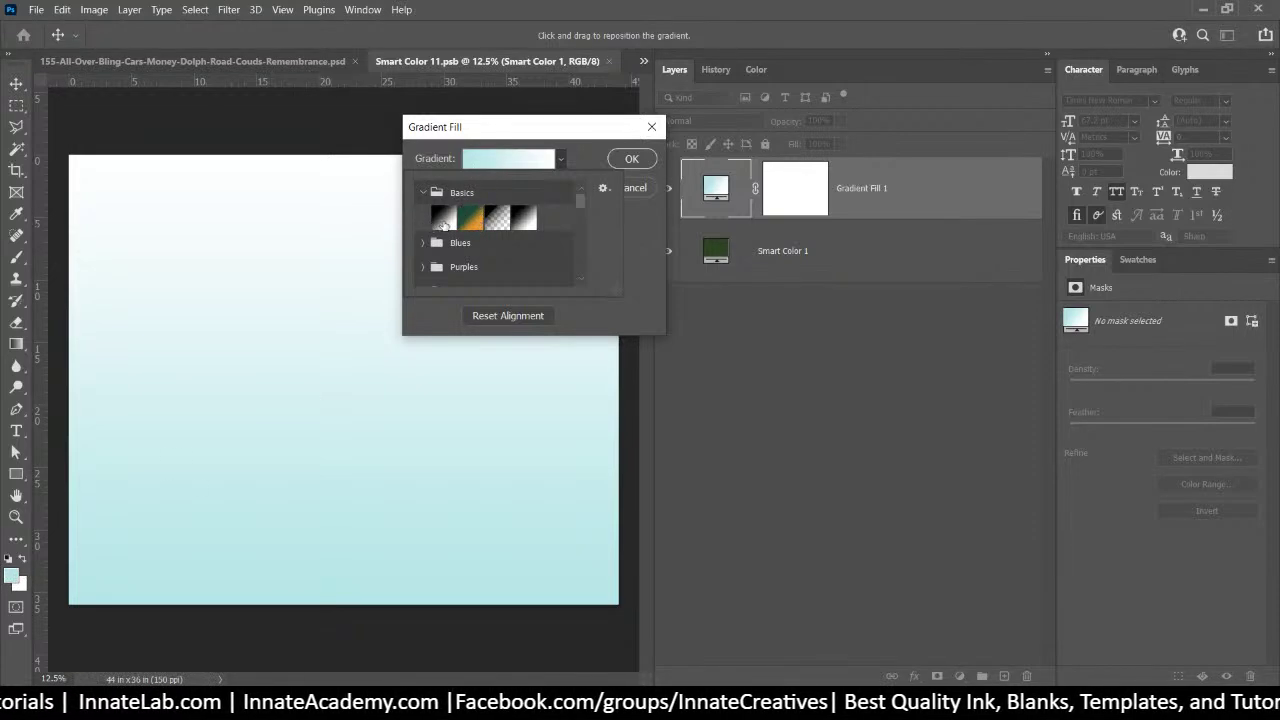
pyautogui.click(628, 166)
pyautogui.click(628, 160)
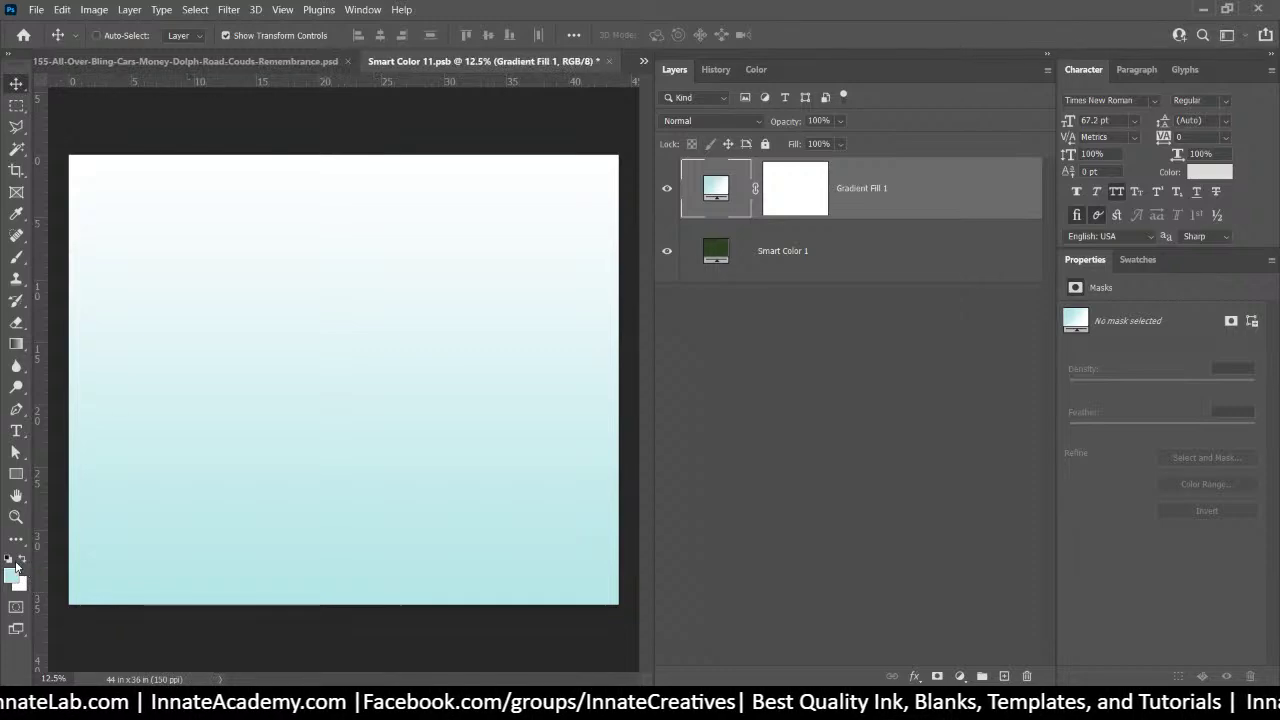
# Reset the foreground and background colors to default and reapply the Foreground to Background preset to the gradient fill for a black-to-white blend
pyautogui.click(9, 559)
pyautogui.doubleClick(723, 186)
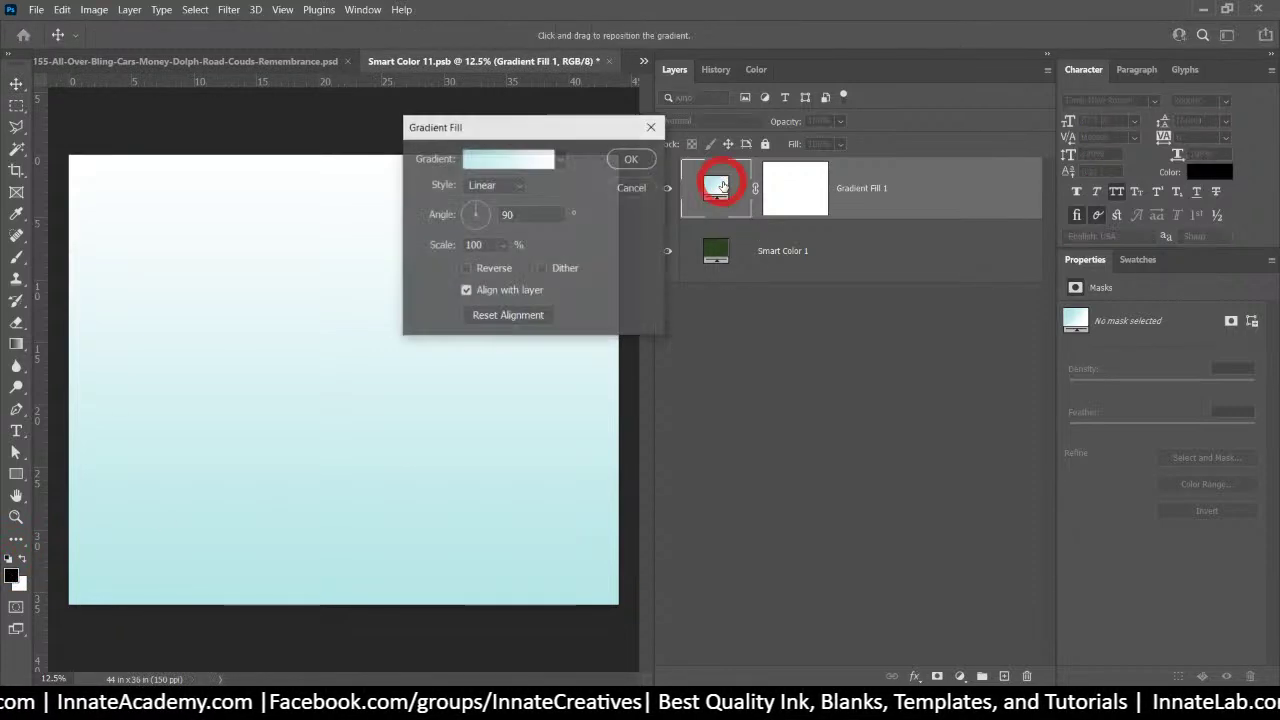
pyautogui.click(559, 163)
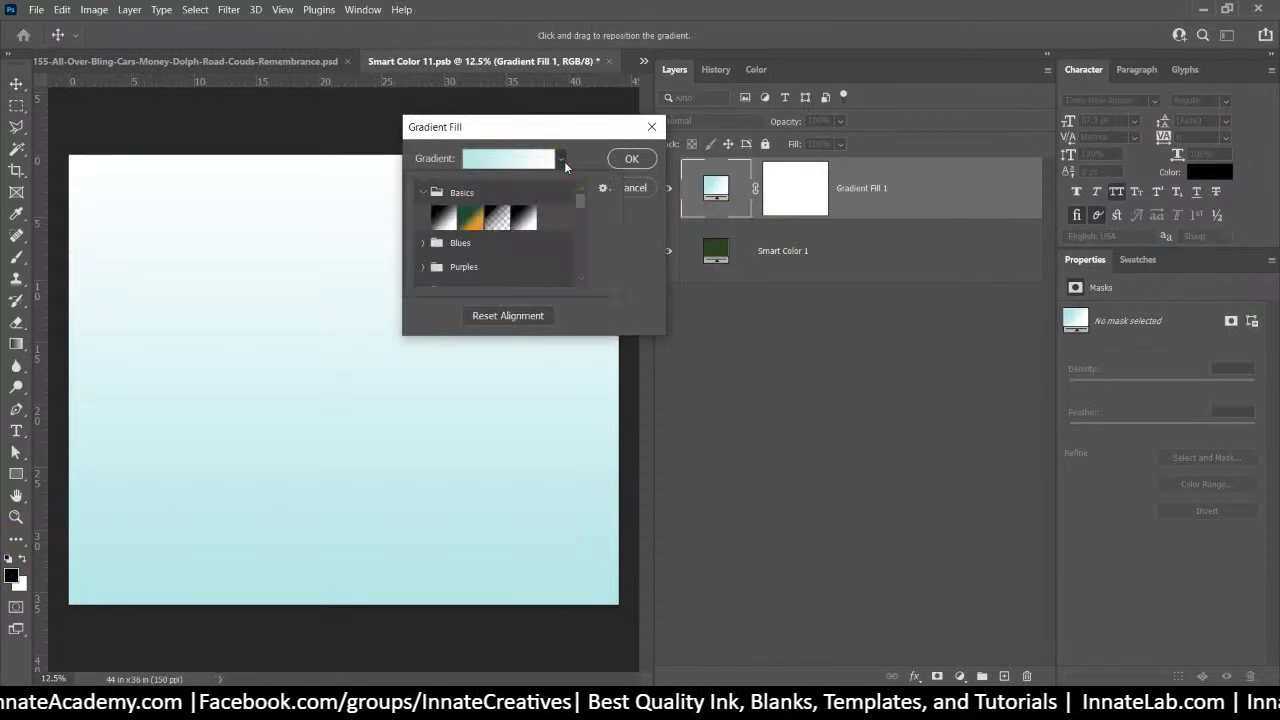
pyautogui.click(442, 220)
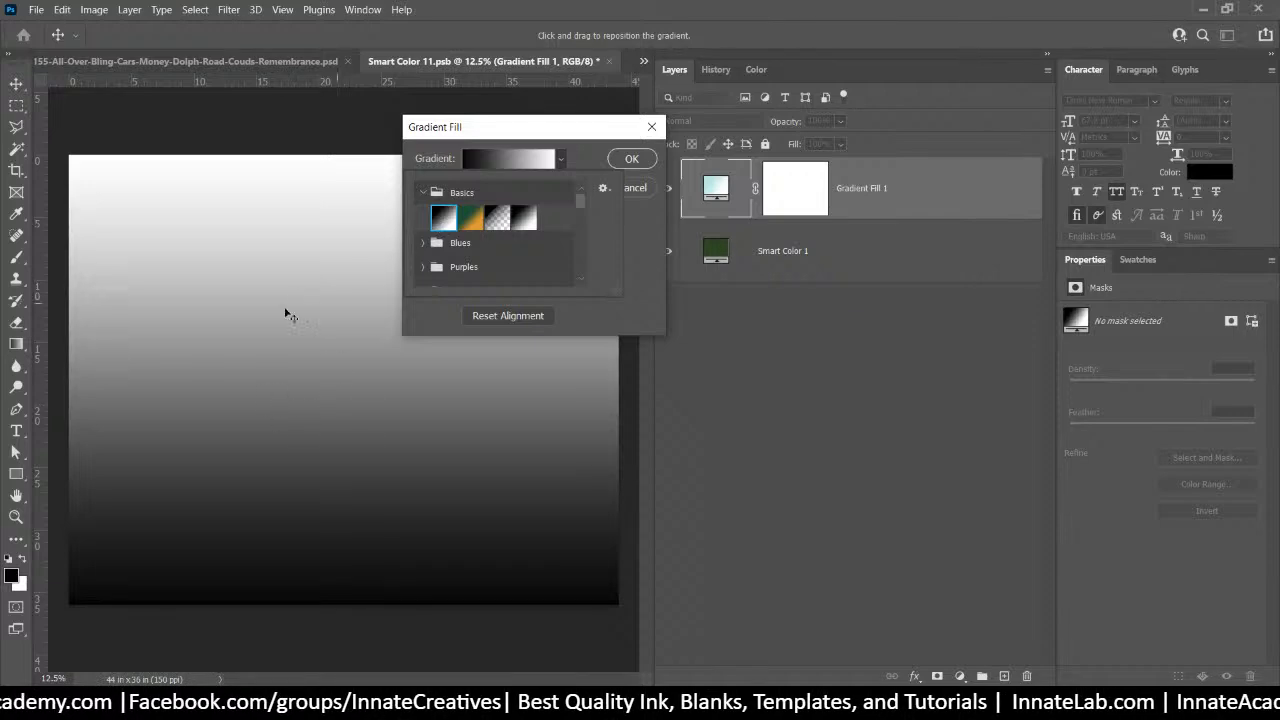
pyautogui.click(631, 160)
pyautogui.click(631, 160)
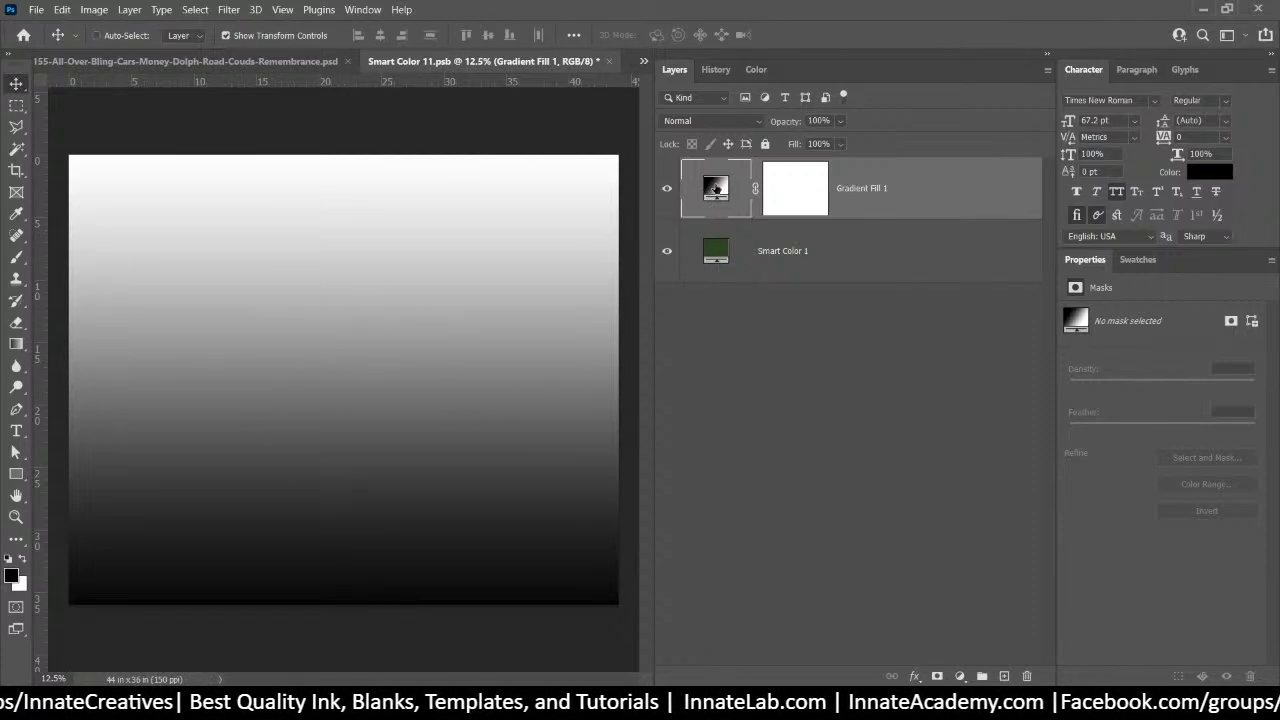
# Edit the fill's gradient, moving the black color stop to 13% and the white color stop to 46%
pyautogui.doubleClick(715, 188)
pyautogui.click(534, 161)
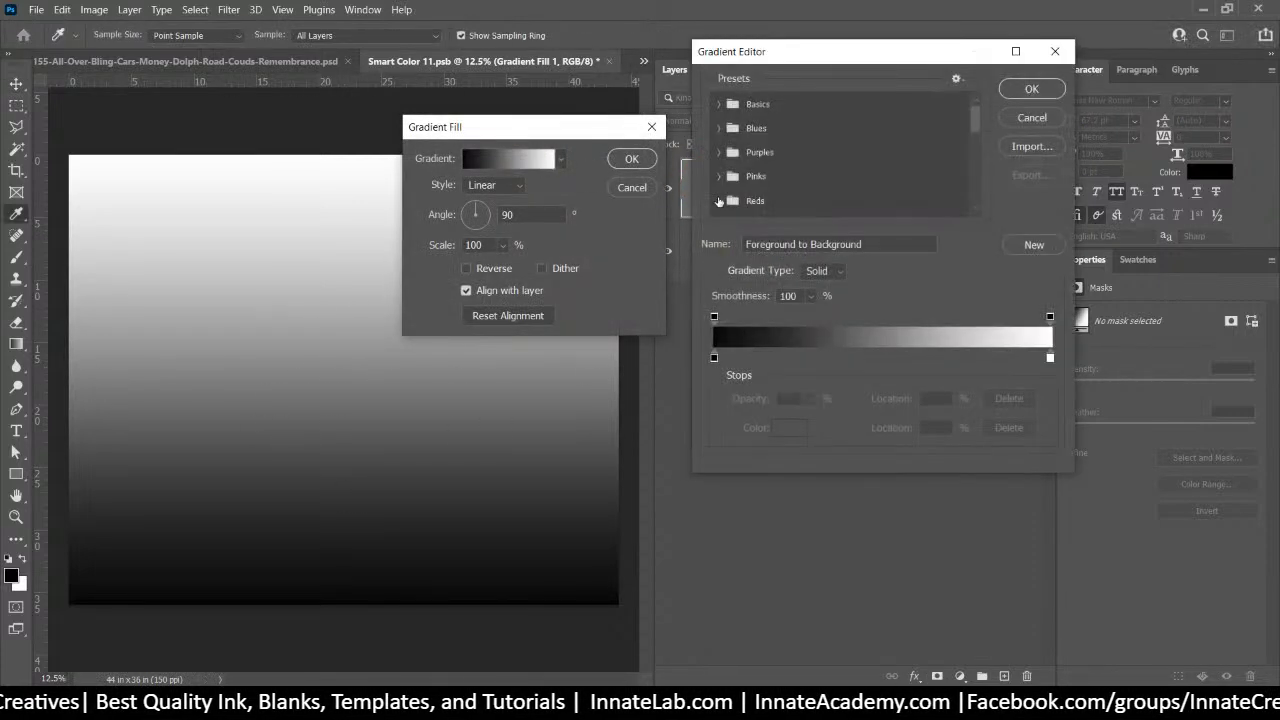
pyautogui.moveTo(714, 358); pyautogui.dragTo(756, 357)
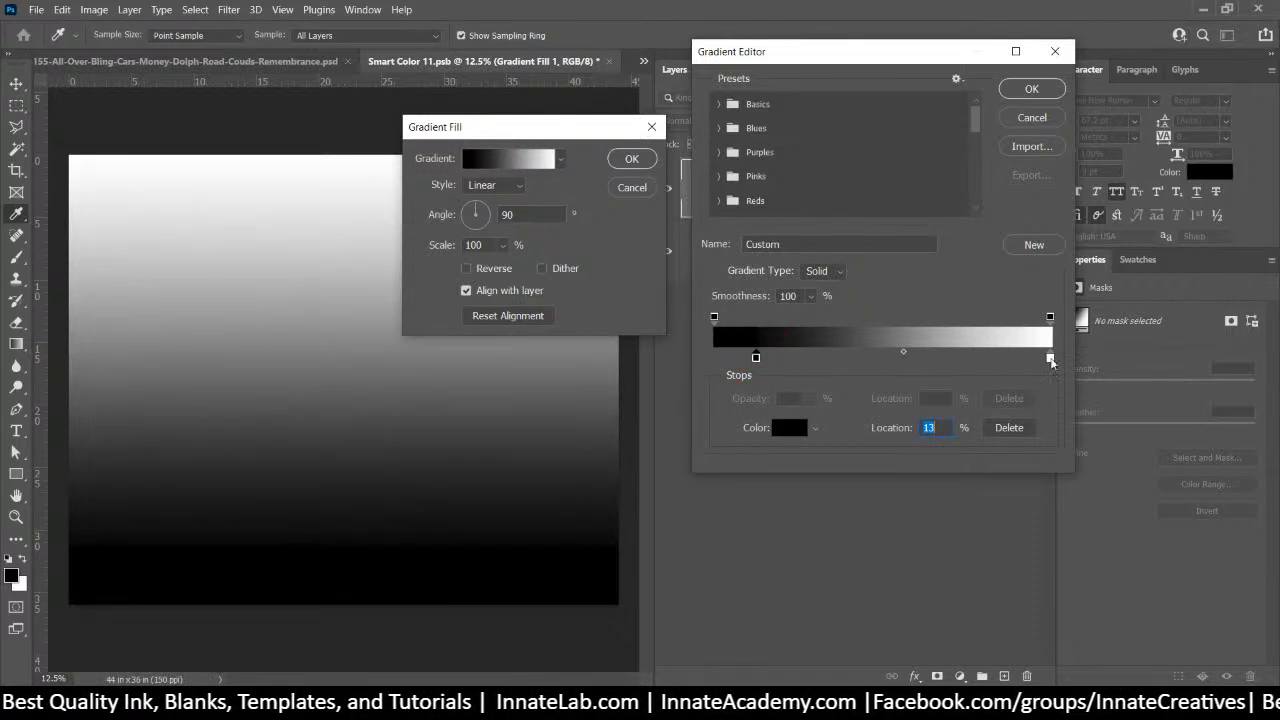
pyautogui.moveTo(1050, 358); pyautogui.dragTo(869, 357)
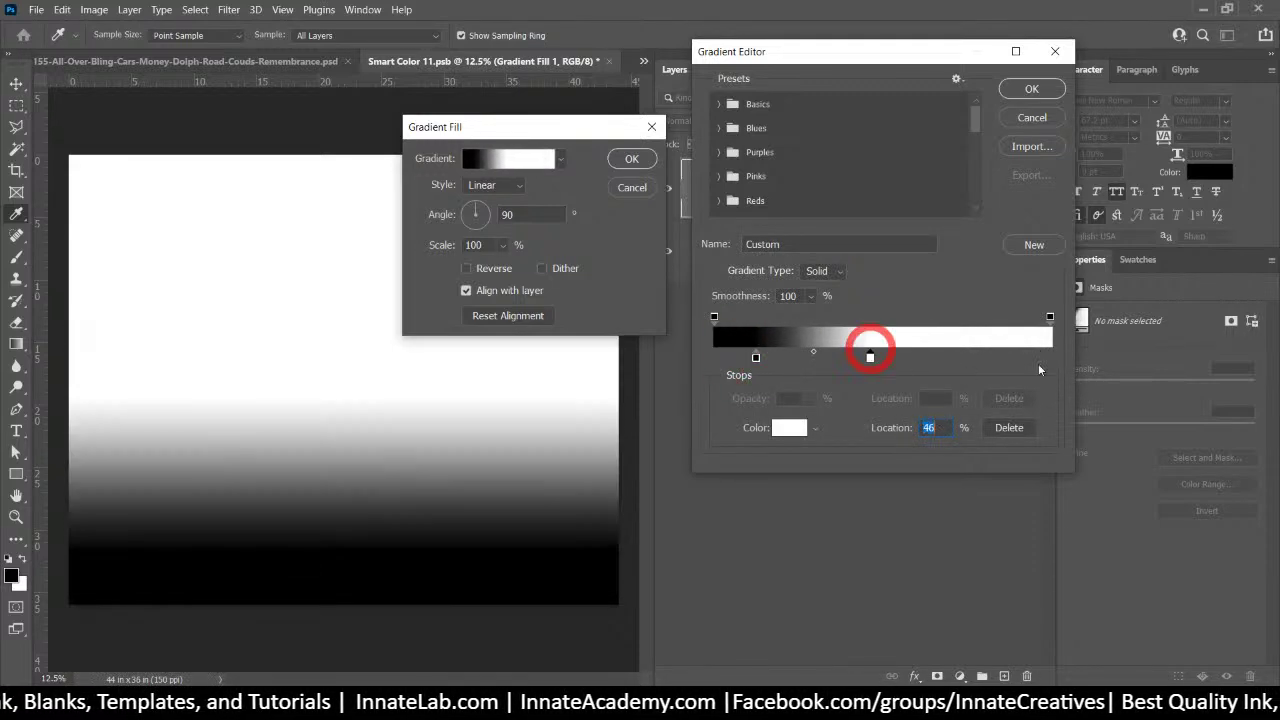
# Add a second black color stop on the far side of the white one and place the black stops at 22% and 77%
pyautogui.click(756, 358)
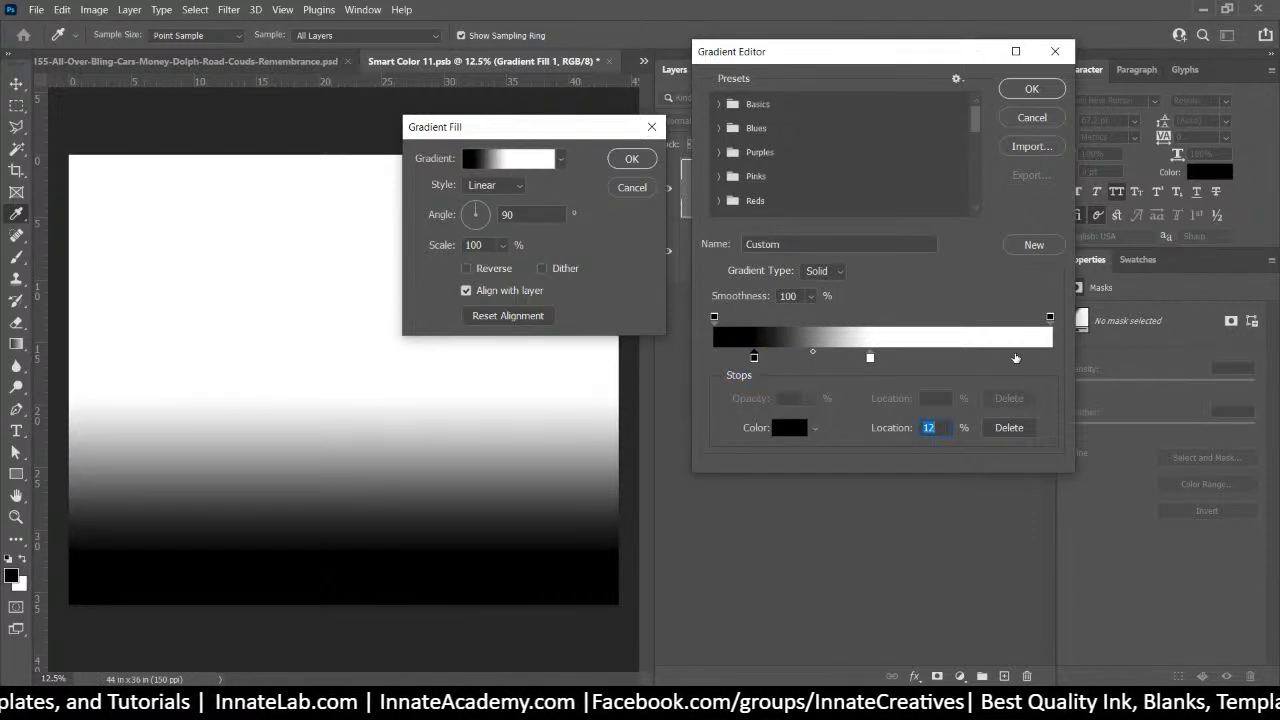
pyautogui.click(1016, 358)
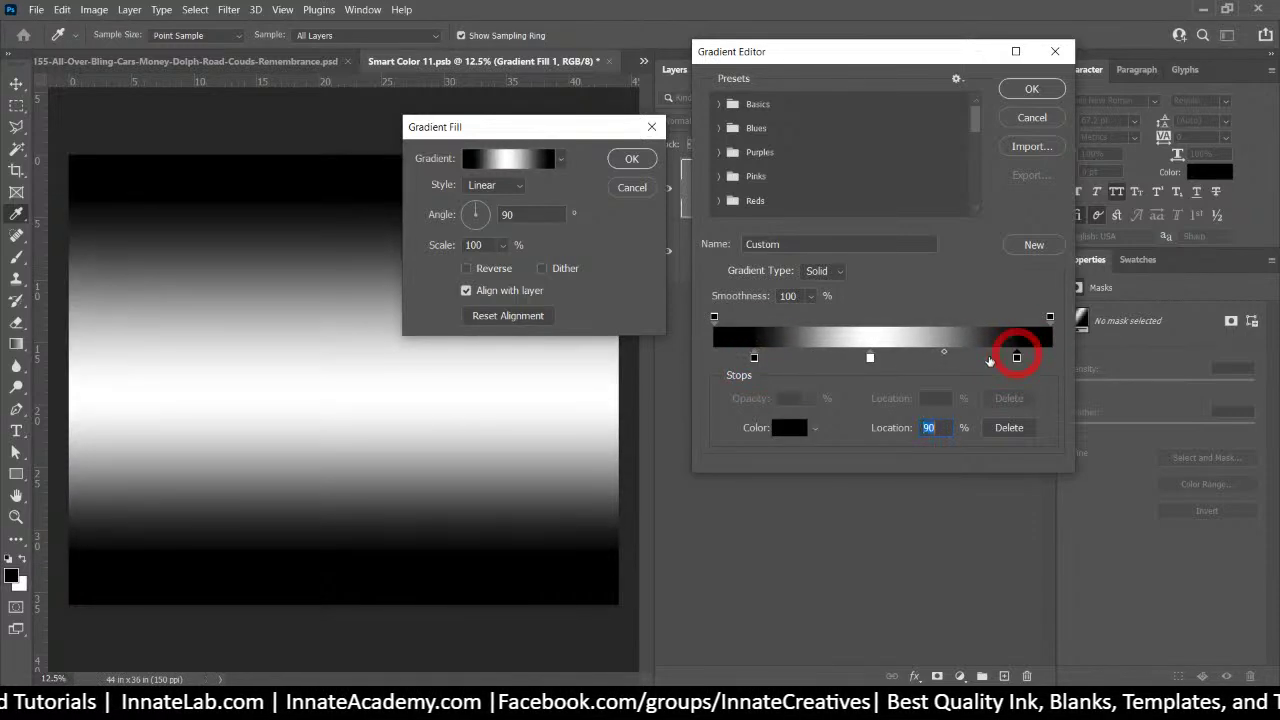
pyautogui.moveTo(756, 358); pyautogui.dragTo(788, 358)
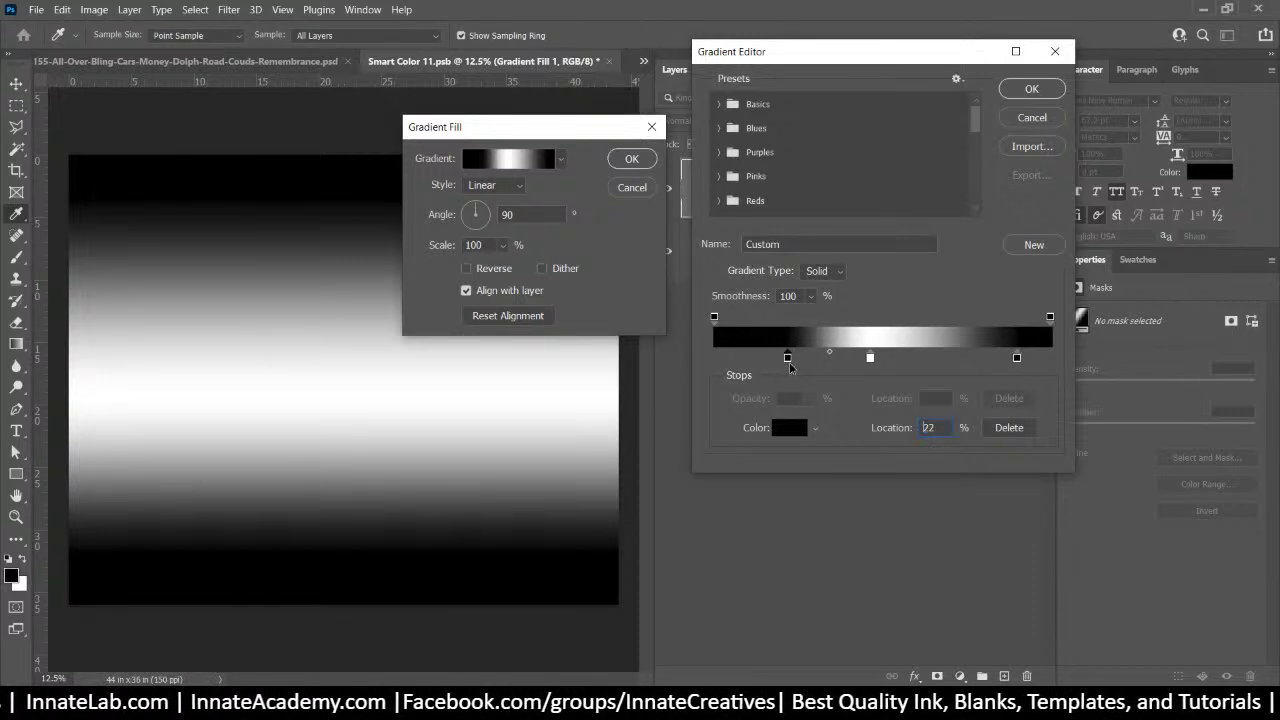
pyautogui.moveTo(1017, 358); pyautogui.dragTo(974, 359)
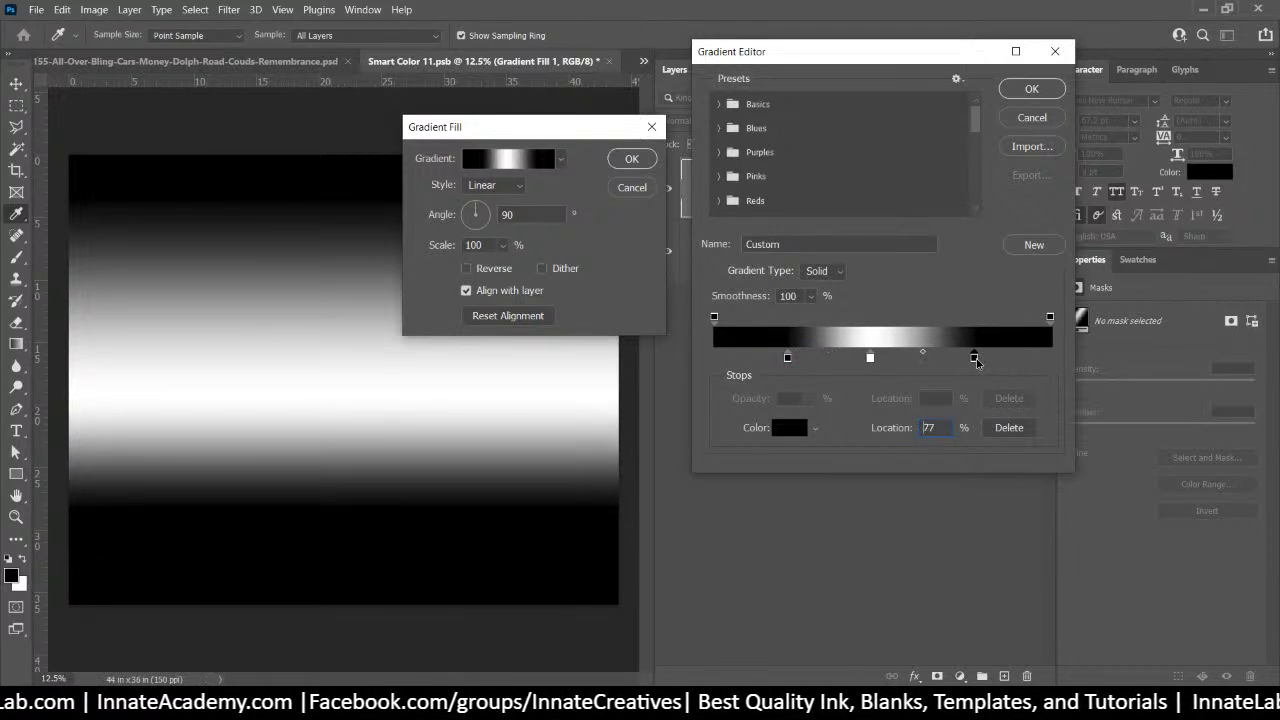
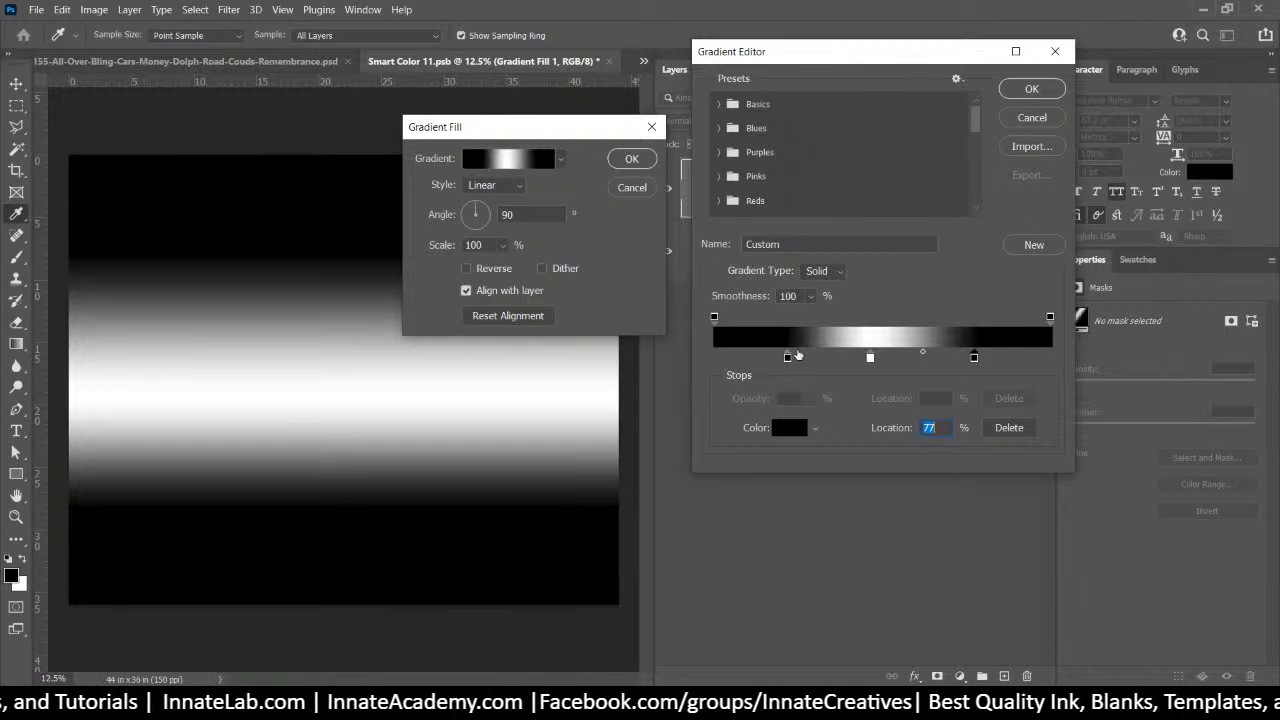
# Change the color of the gradient stop at 22% to red c6020a
pyautogui.doubleClick(788, 358)
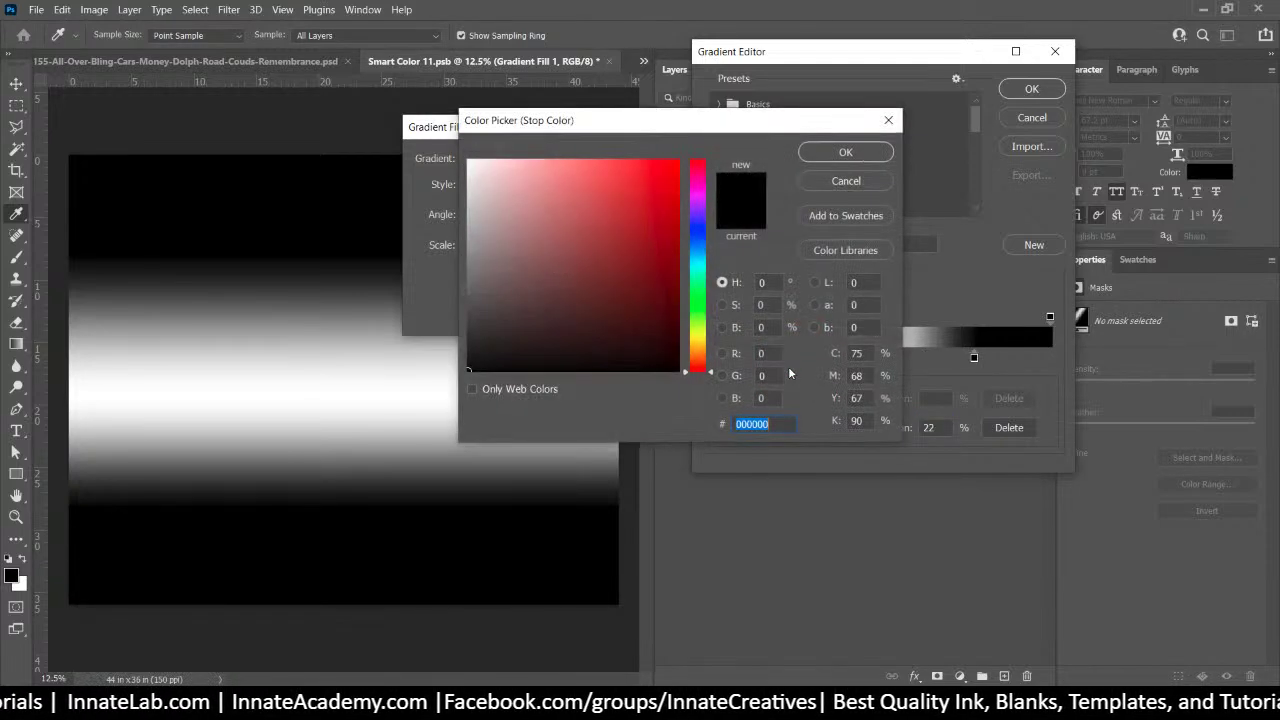
pyautogui.moveTo(627, 210); pyautogui.dragTo(691, 110)
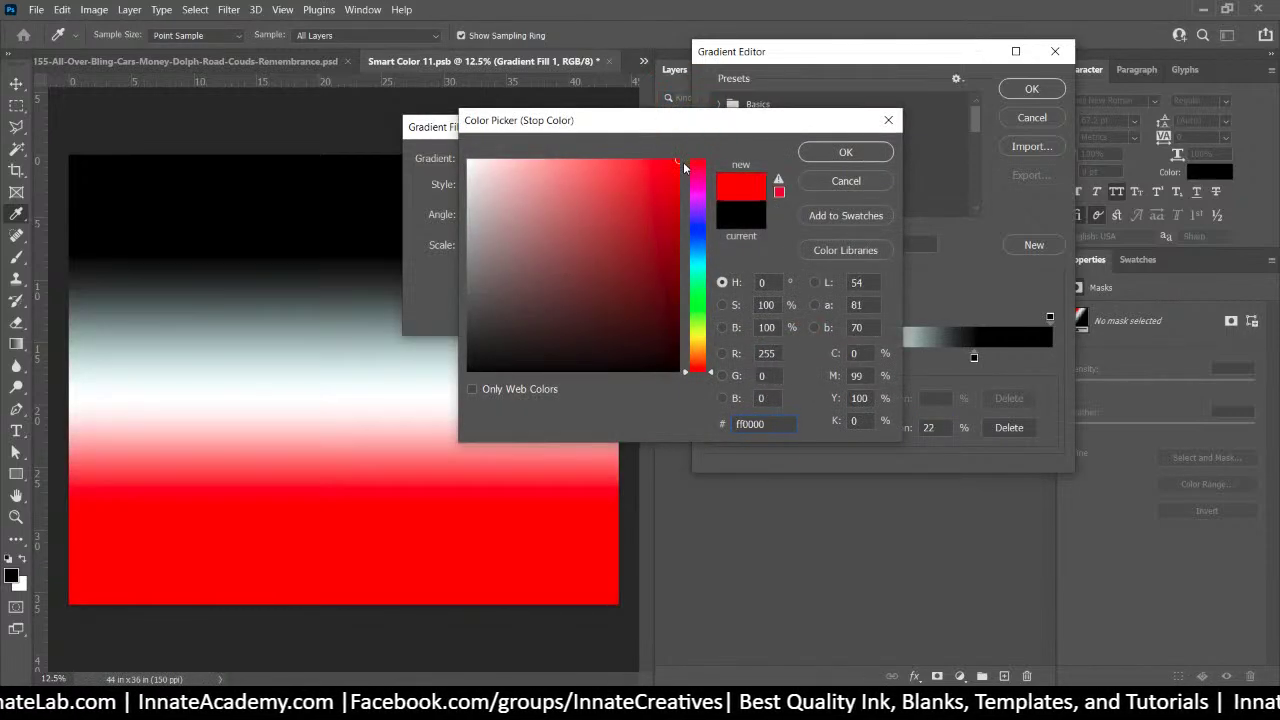
pyautogui.moveTo(678, 162); pyautogui.dragTo(678, 198)
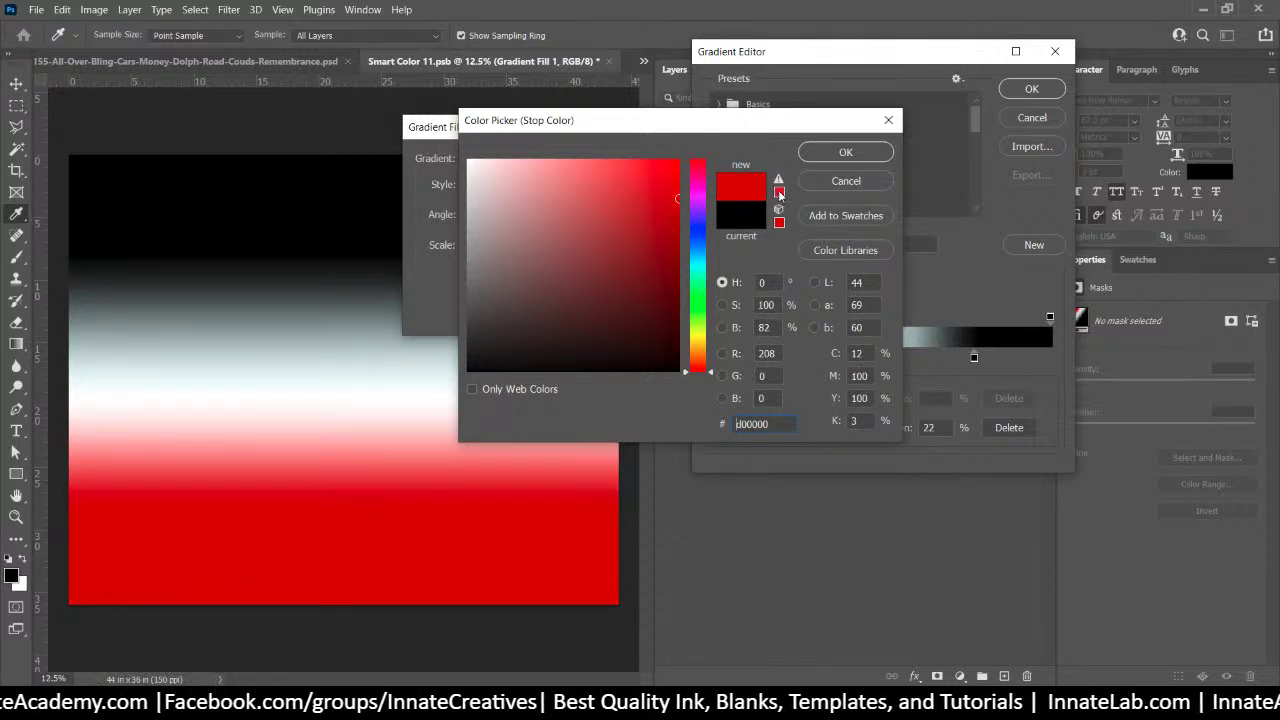
pyautogui.click(779, 193)
pyautogui.moveTo(655, 196); pyautogui.dragTo(676, 208)
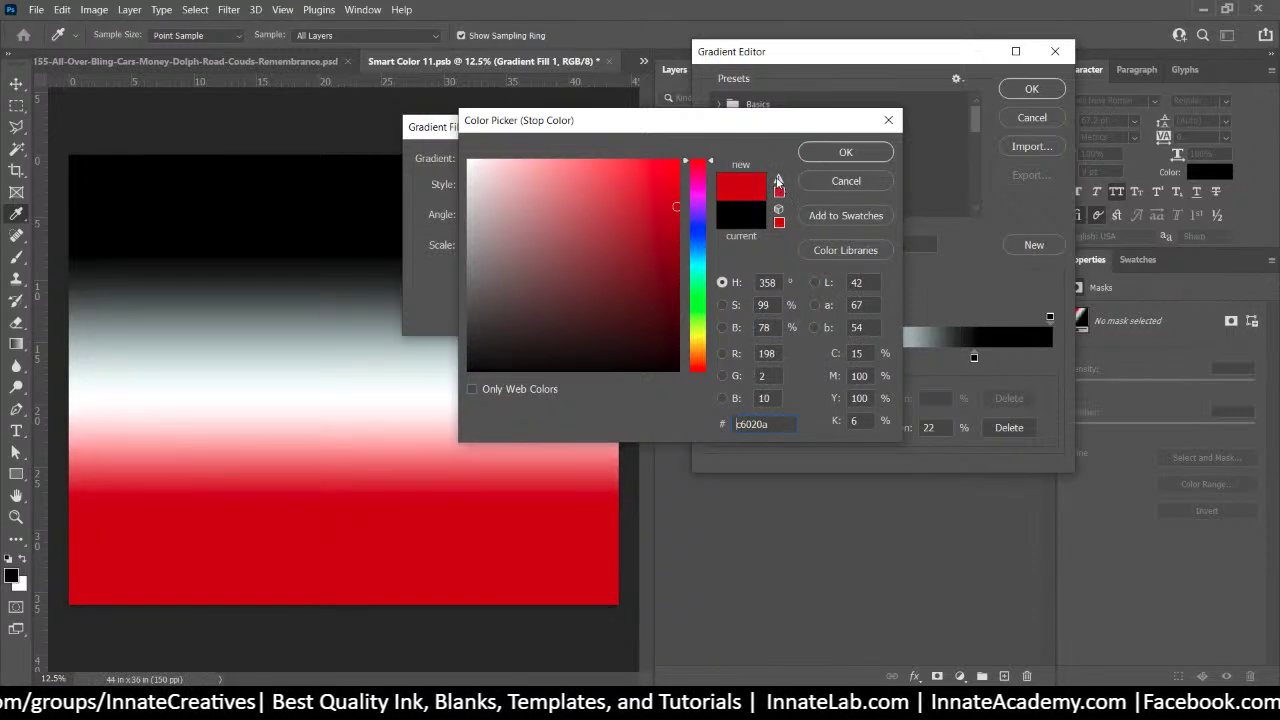
pyautogui.click(852, 153)
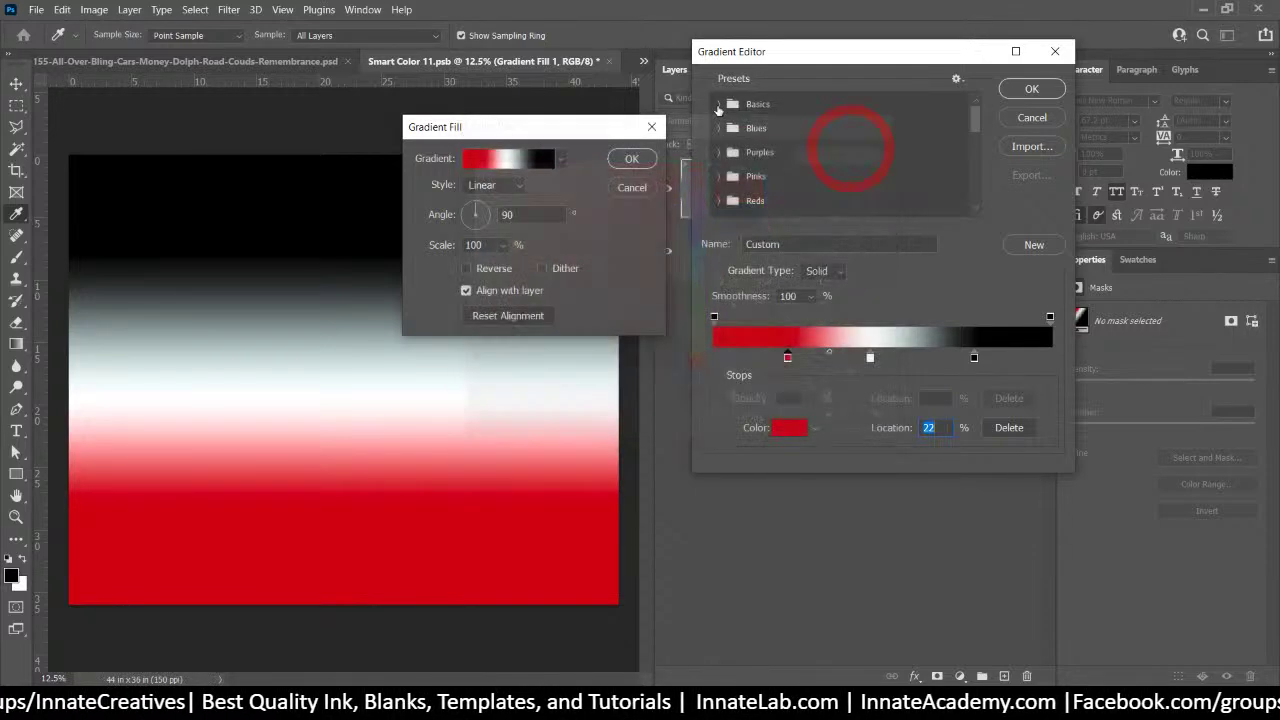
# Change the color of the white gradient stop at 46% to dark green 043400
pyautogui.doubleClick(871, 358)
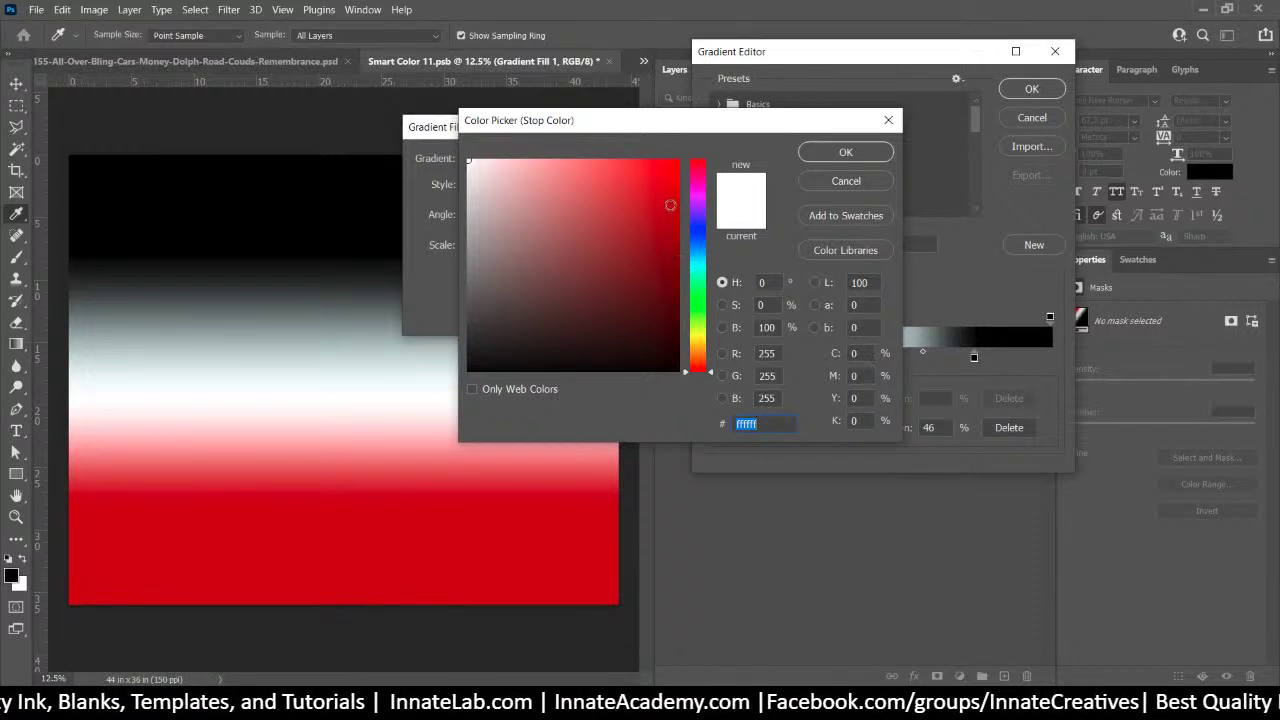
pyautogui.moveTo(672, 215); pyautogui.dragTo(687, 152)
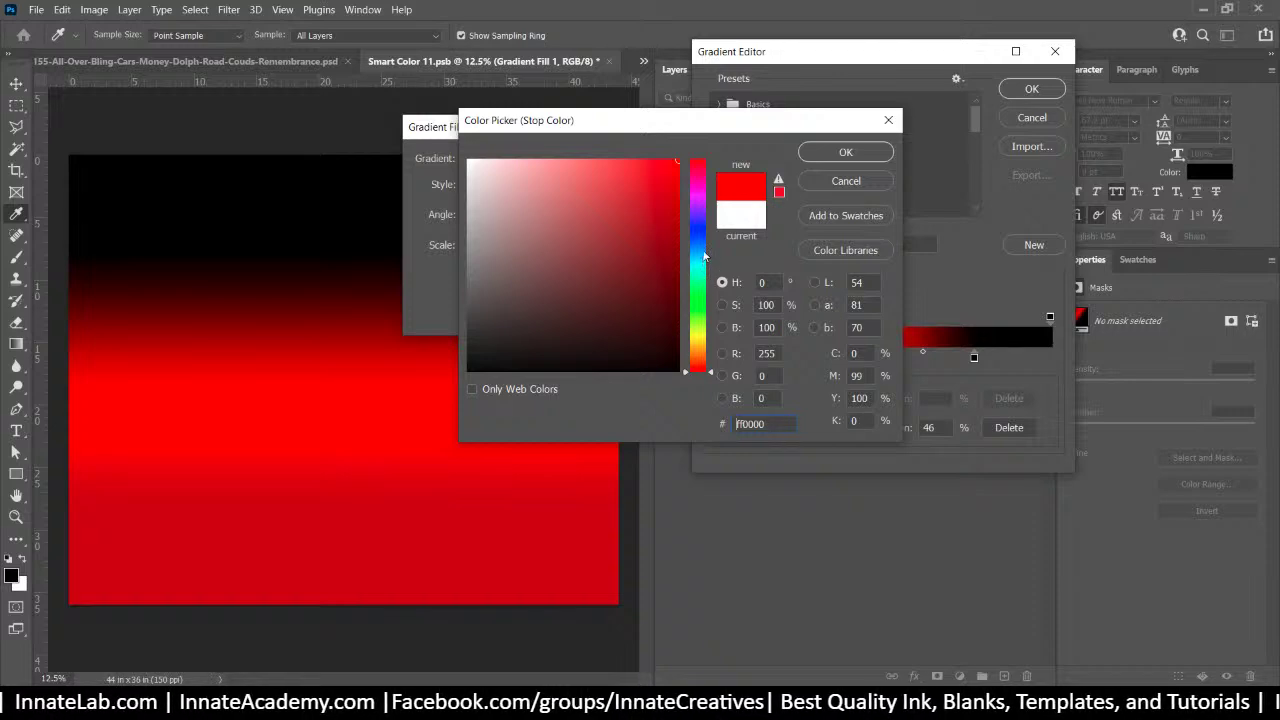
pyautogui.click(702, 297)
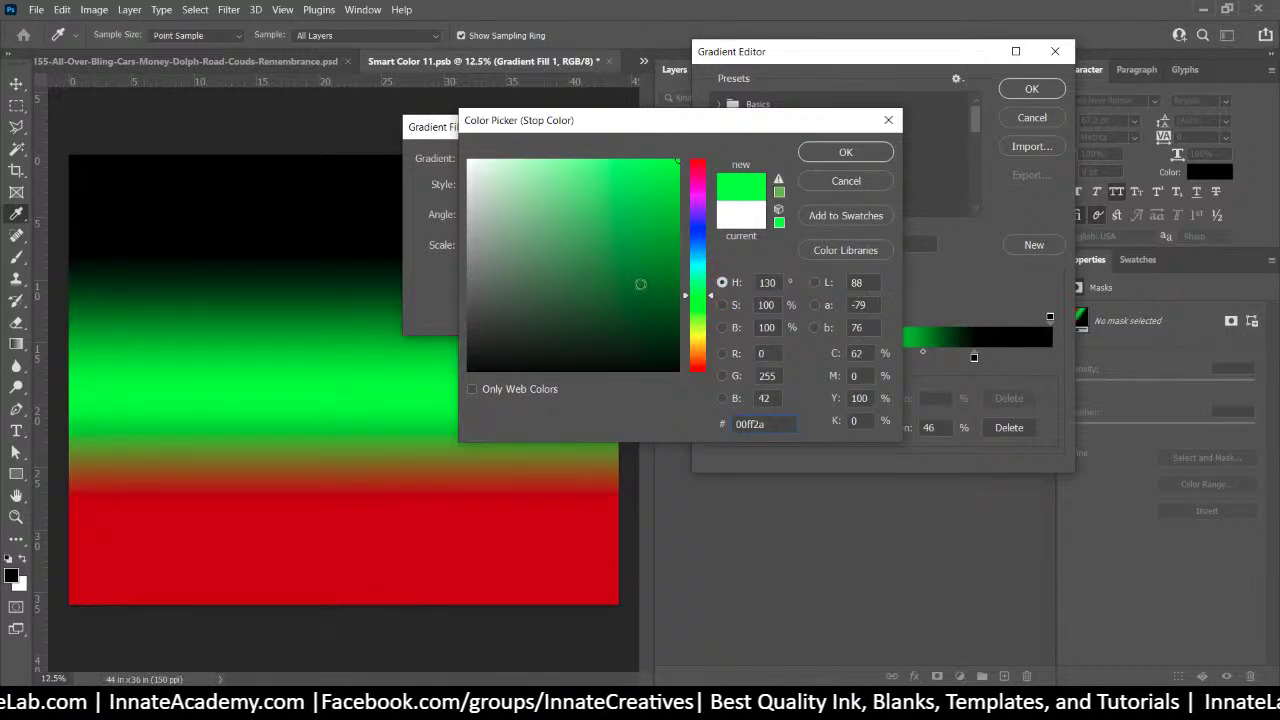
pyautogui.click(702, 303)
pyautogui.click(682, 328)
pyautogui.moveTo(682, 328); pyautogui.dragTo(677, 328)
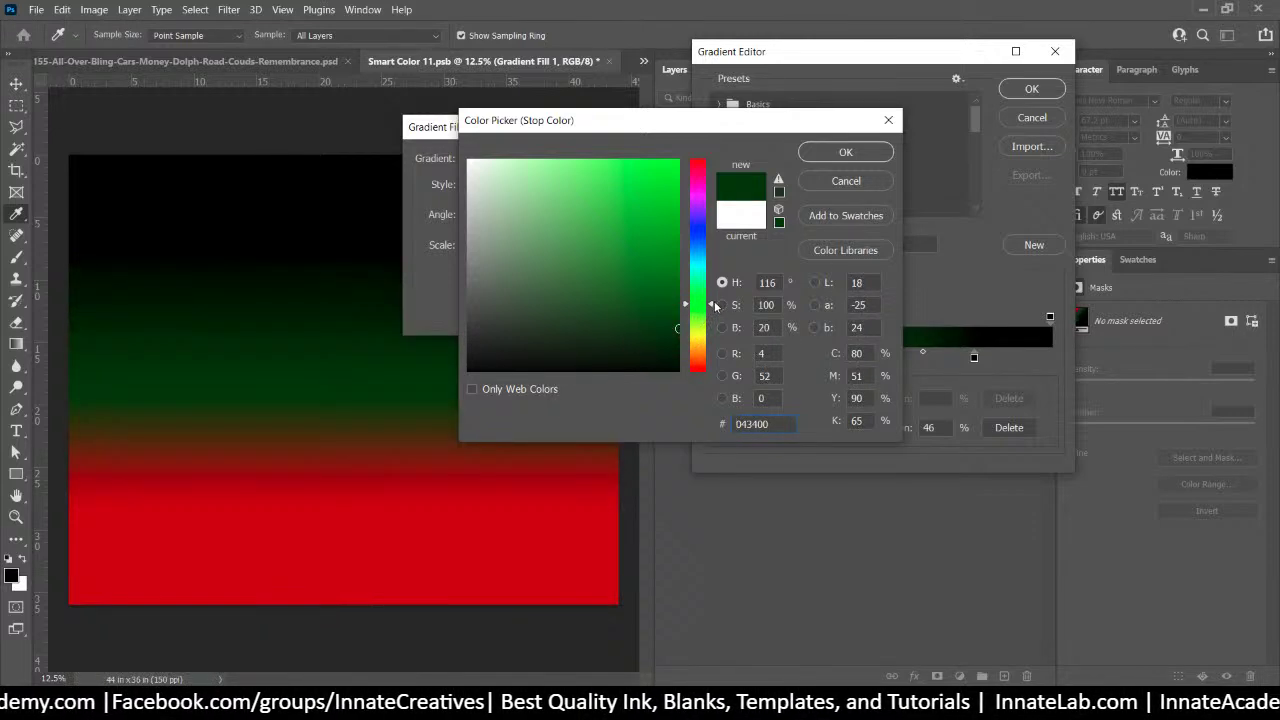
pyautogui.click(843, 153)
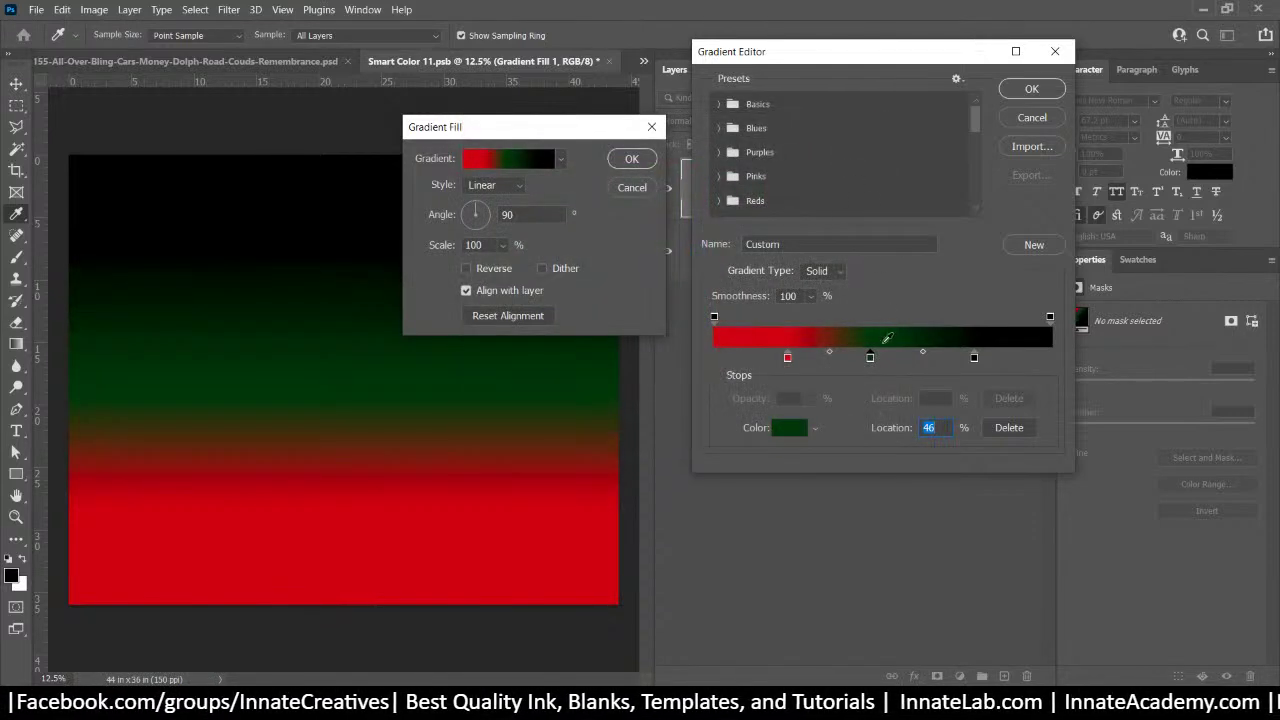
# Rearrange the gradient stops with red at 50% and dark green at 7% and 92%, and delete the black stop
pyautogui.moveTo(872, 363)
pyautogui.mouseDown()
pyautogui.moveTo(741, 360)
pyautogui.moveTo(886, 364)
pyautogui.mouseUp()
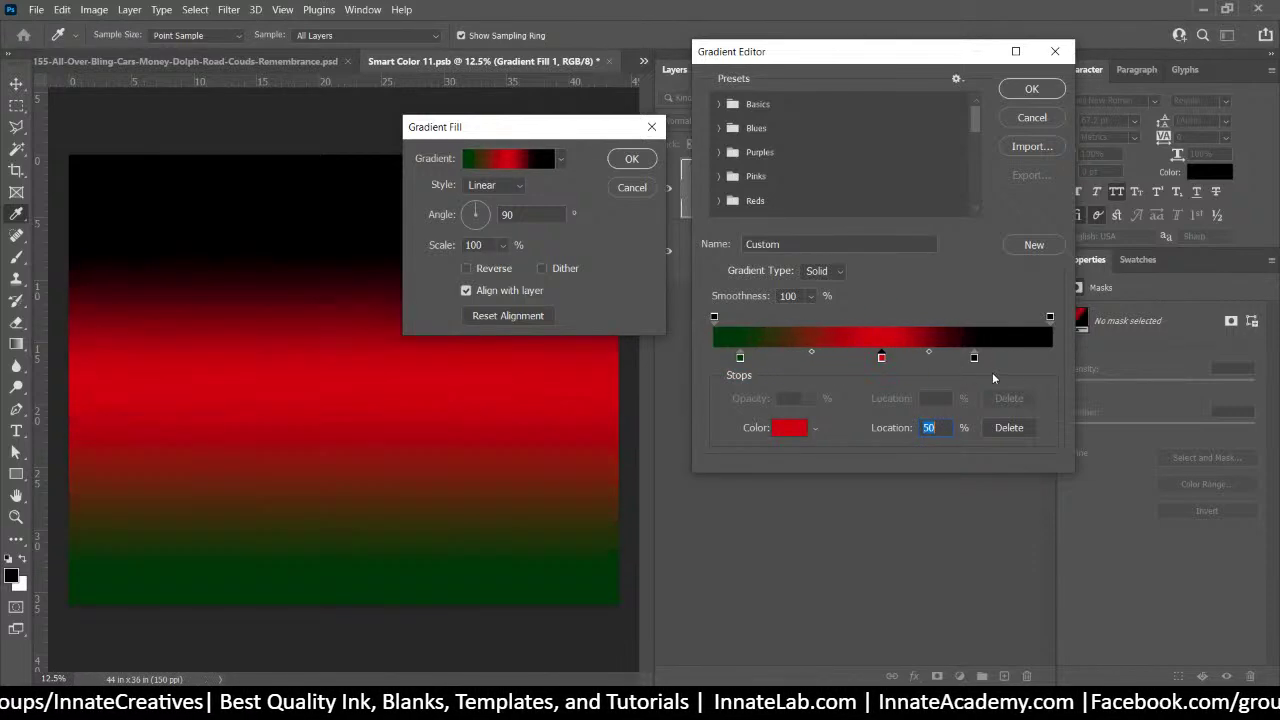
pyautogui.click(740, 360)
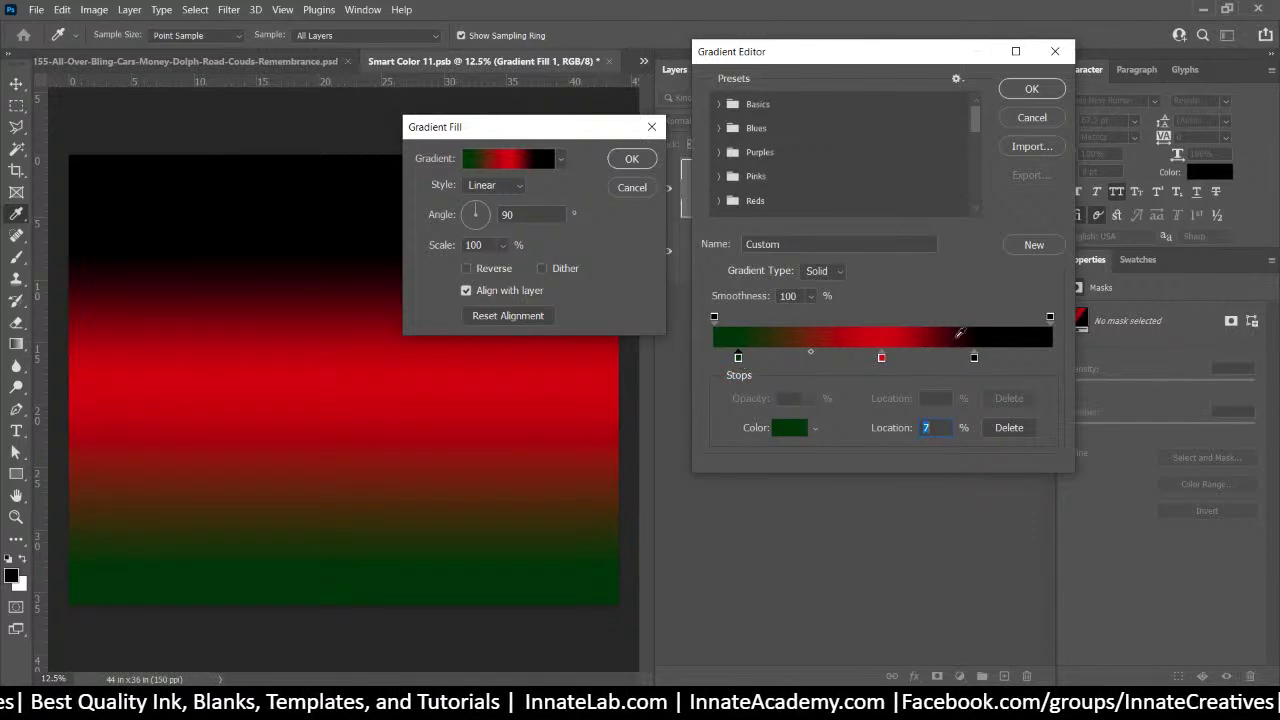
pyautogui.click(1025, 364)
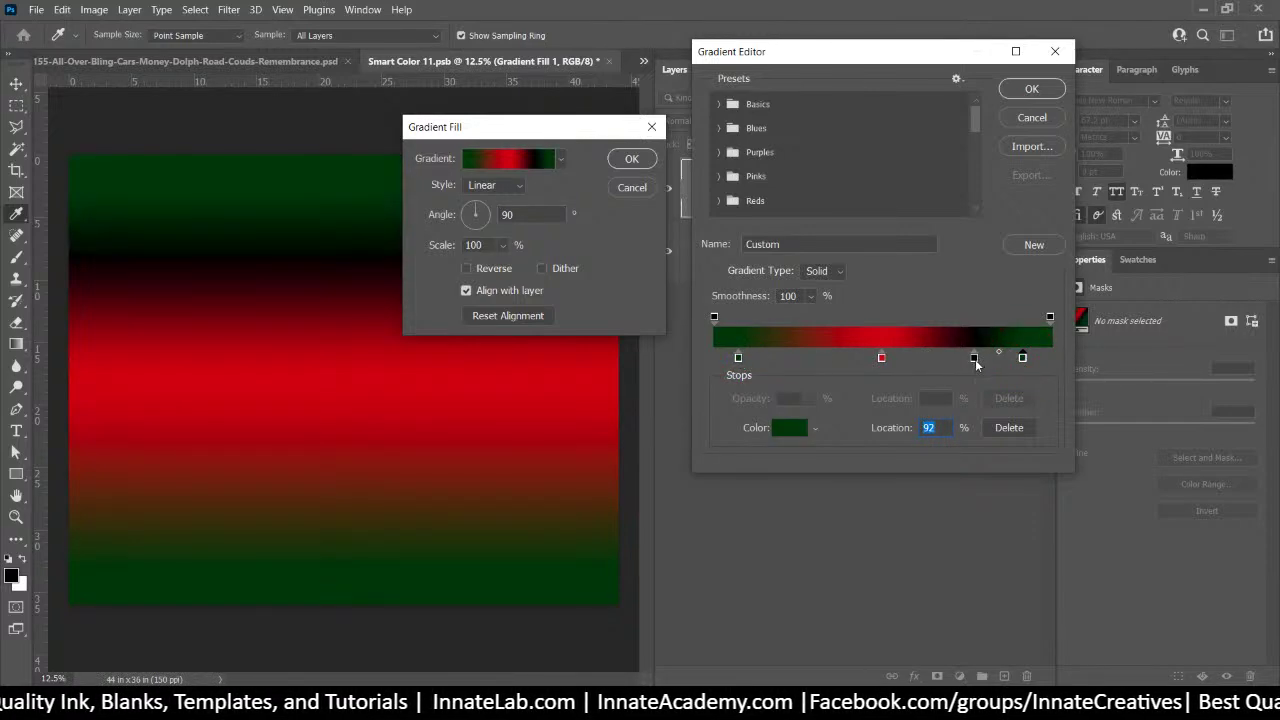
pyautogui.click(975, 360)
pyautogui.click(1008, 428)
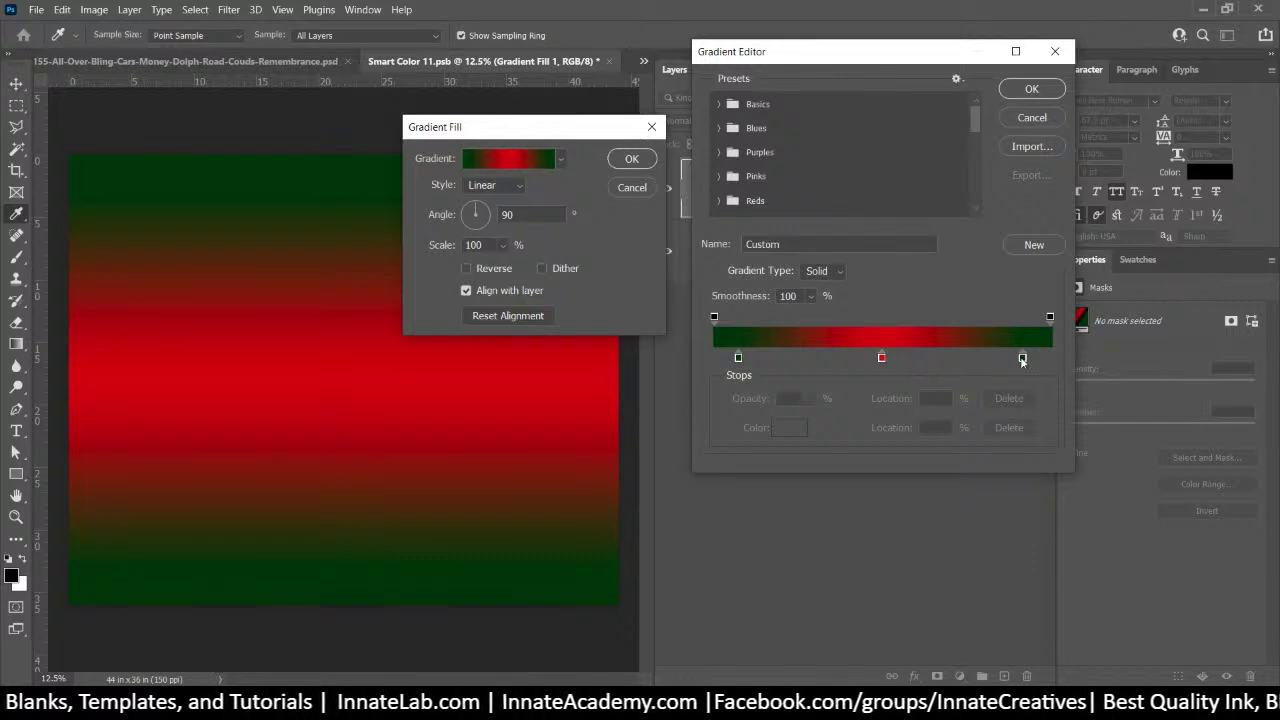
# Bring the dark green stops in to 17% and 82% and apply the edited gradient to the fill layer
pyautogui.moveTo(1022, 362); pyautogui.dragTo(989, 362)
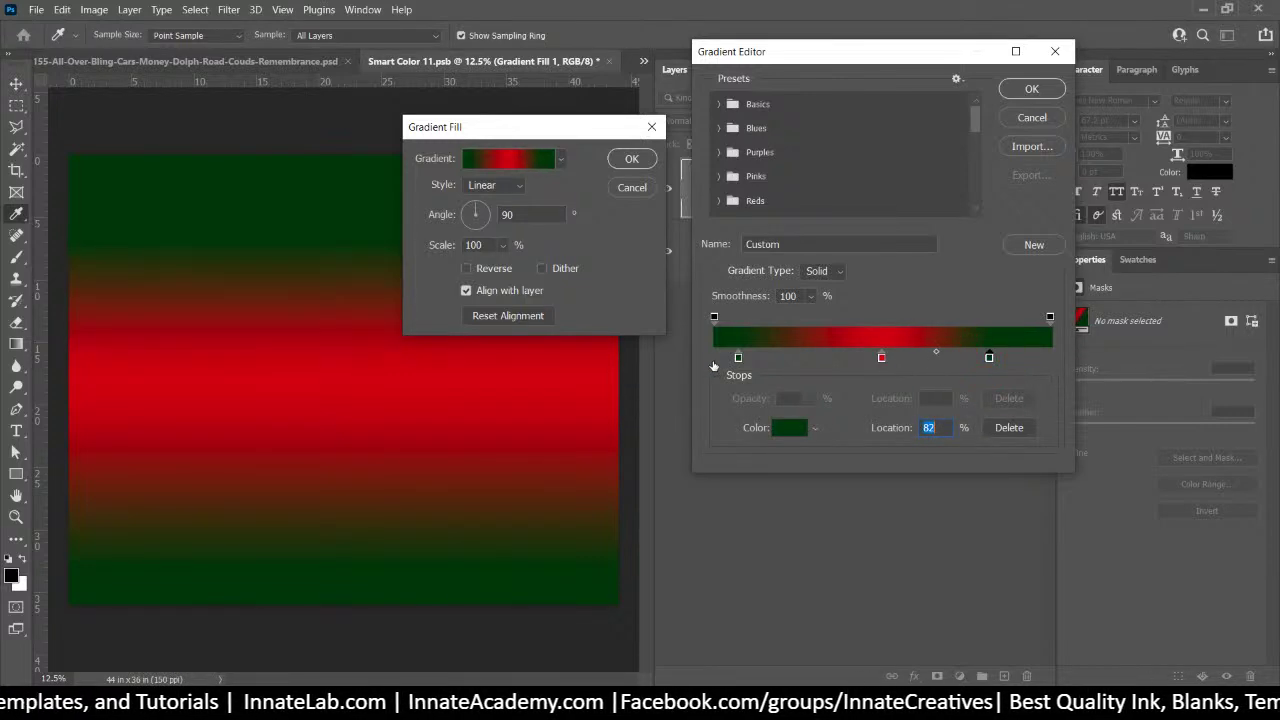
pyautogui.moveTo(739, 359); pyautogui.dragTo(771, 359)
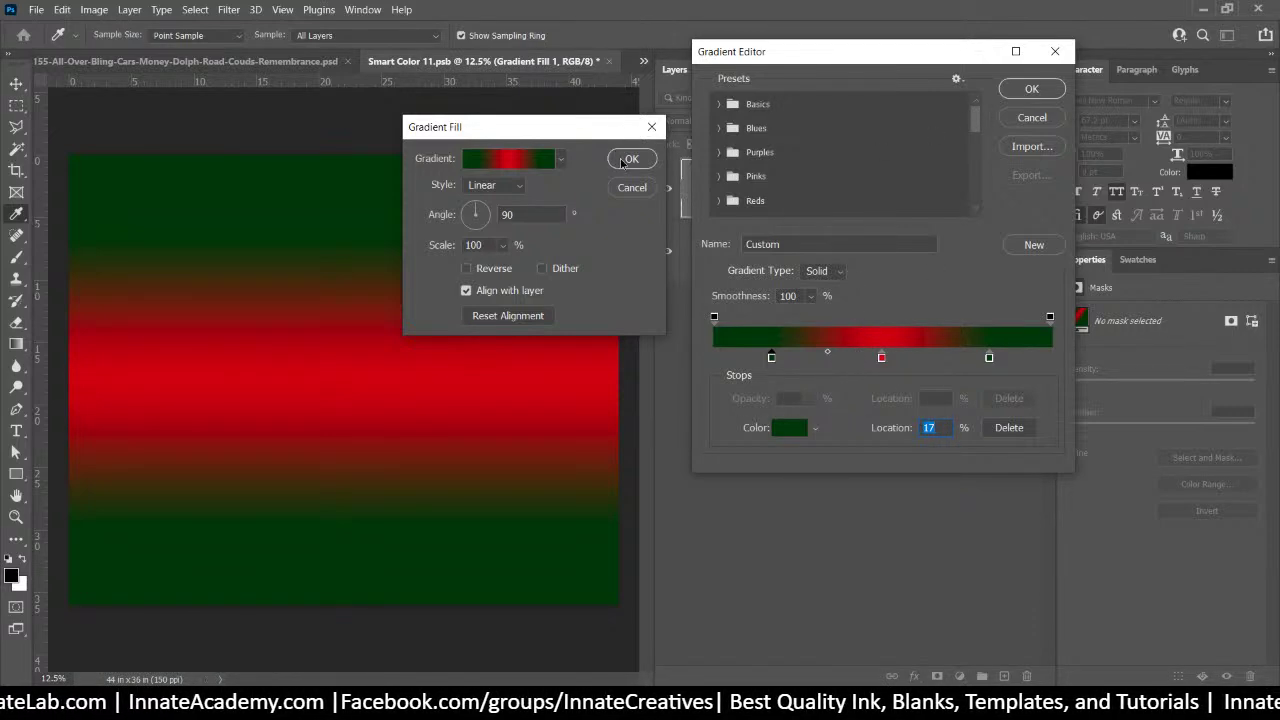
pyautogui.click(1032, 89)
pyautogui.click(628, 158)
# Hide the Smart Color 1 layer beneath the gradient fill, and close the smart object with its changes saved
pyautogui.click(667, 251)
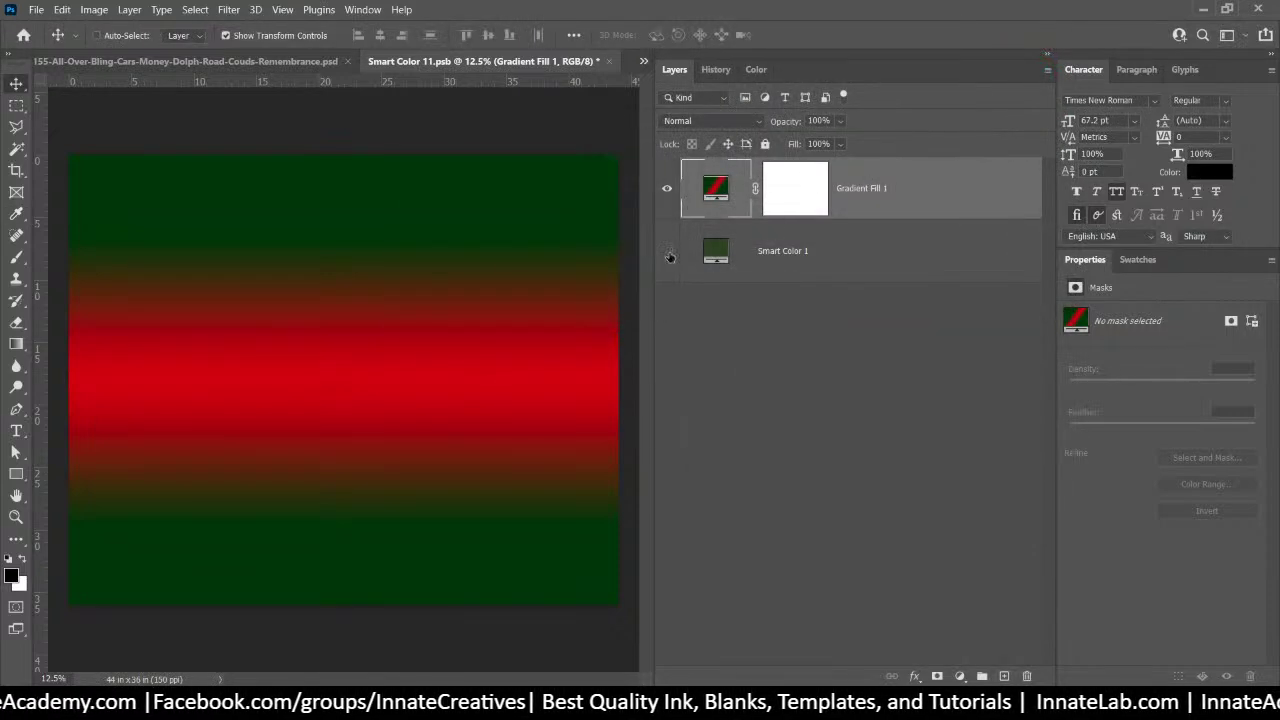
pyautogui.click(611, 62)
pyautogui.click(607, 275)
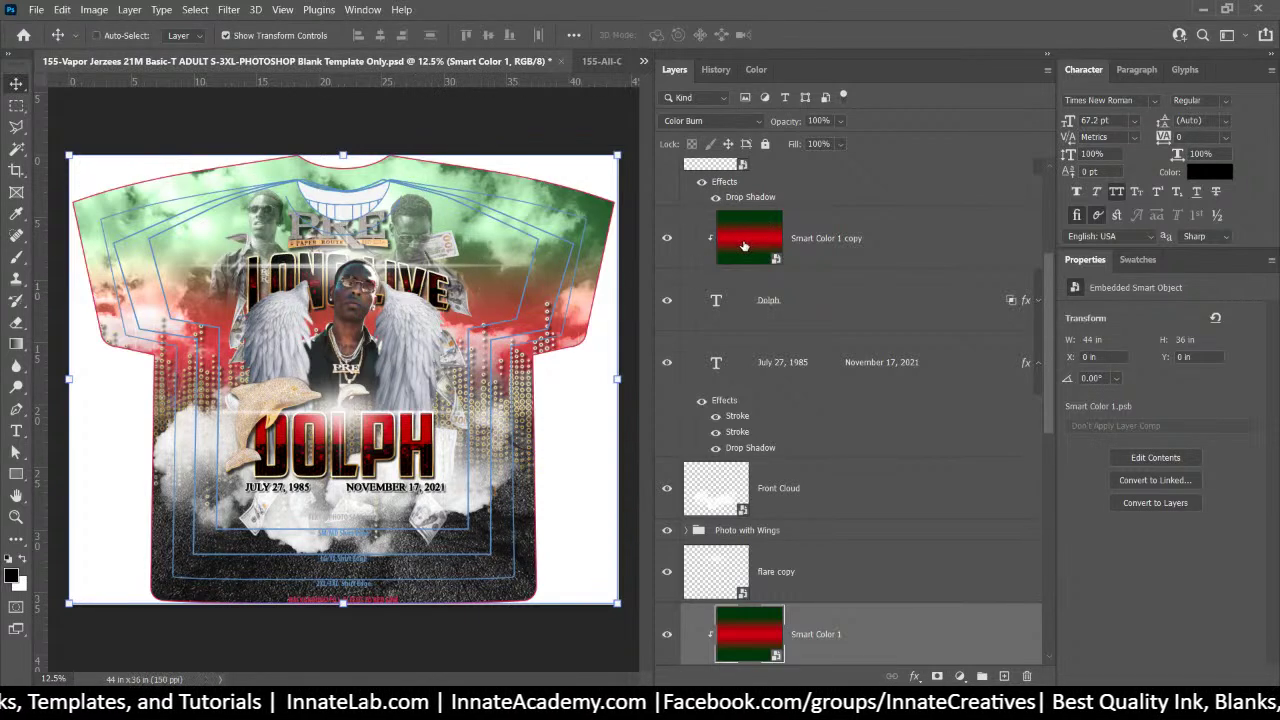
# Reopen the Smart Color 1 copy contents, set the gradient fill's angle to 45°, and close the file with its changes saved
pyautogui.doubleClick(743, 245)
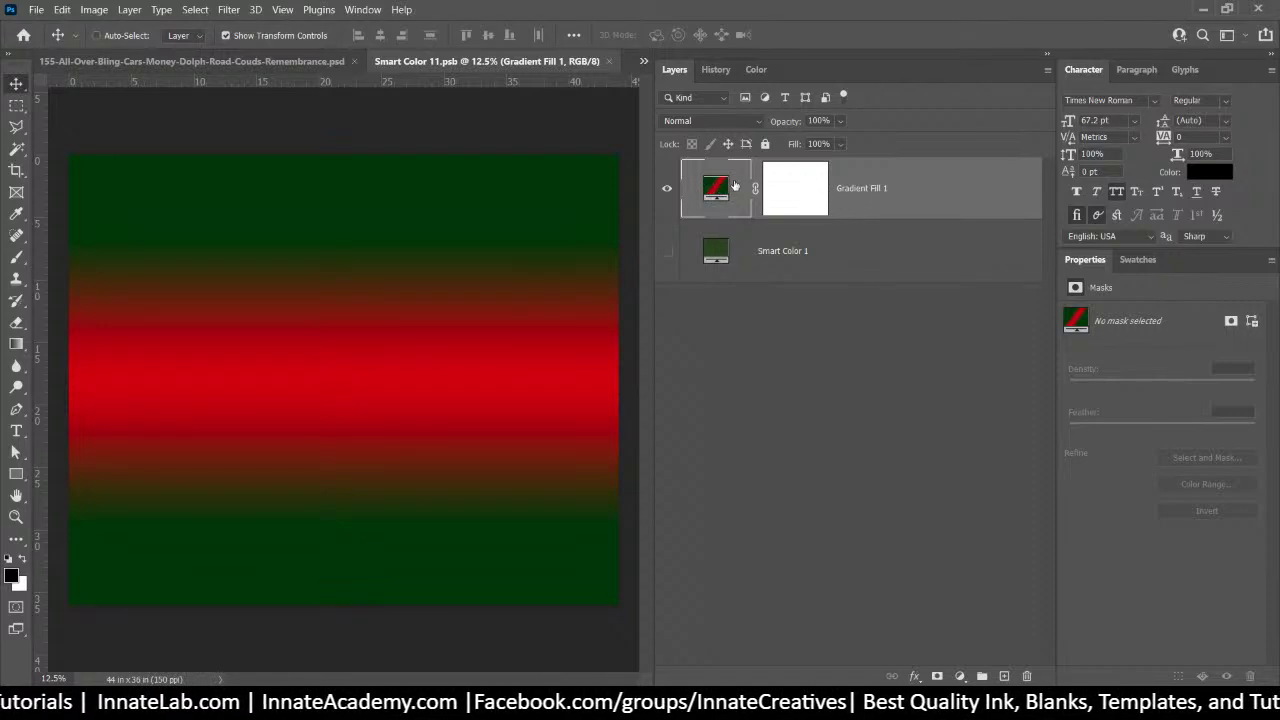
pyautogui.doubleClick(717, 192)
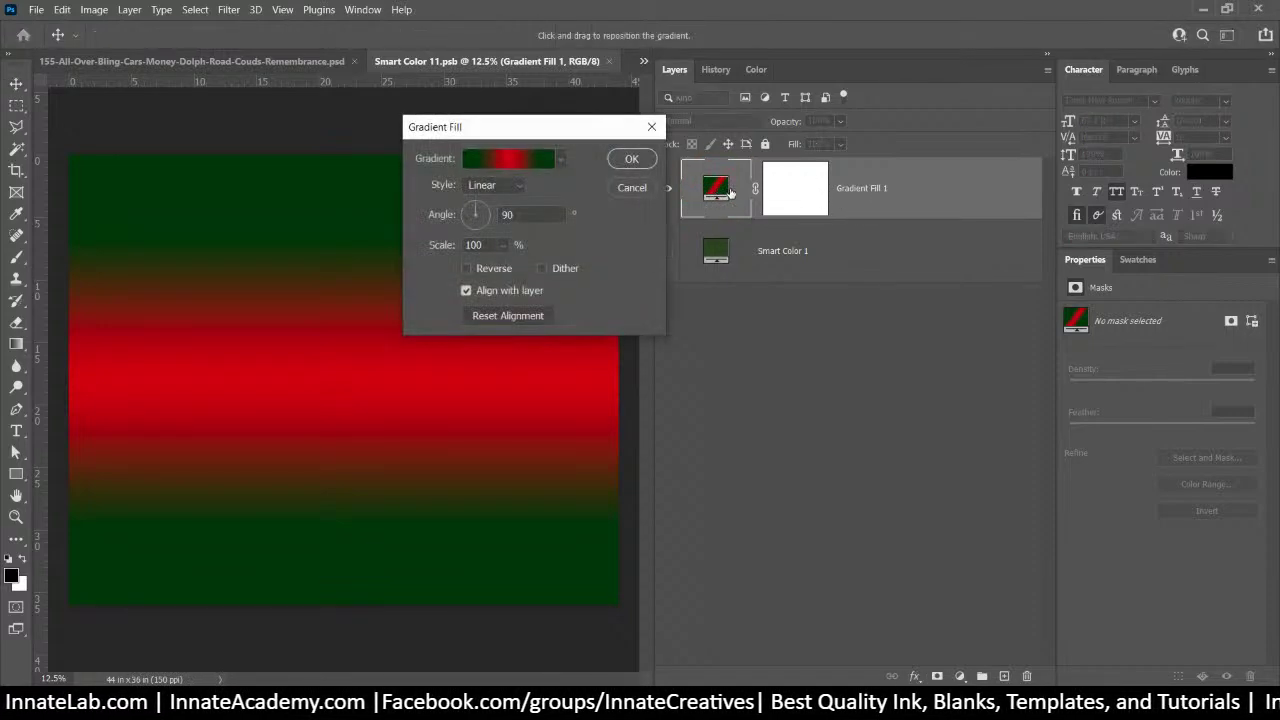
pyautogui.click(523, 217)
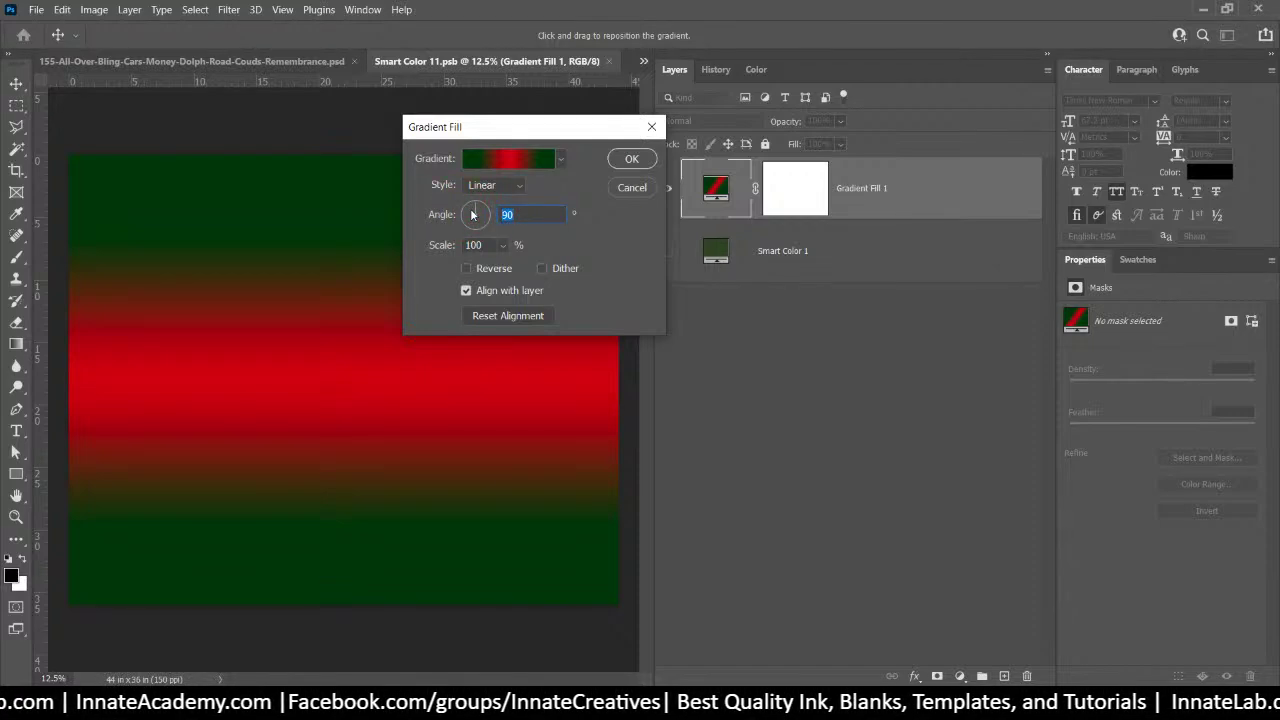
pyautogui.write('45')
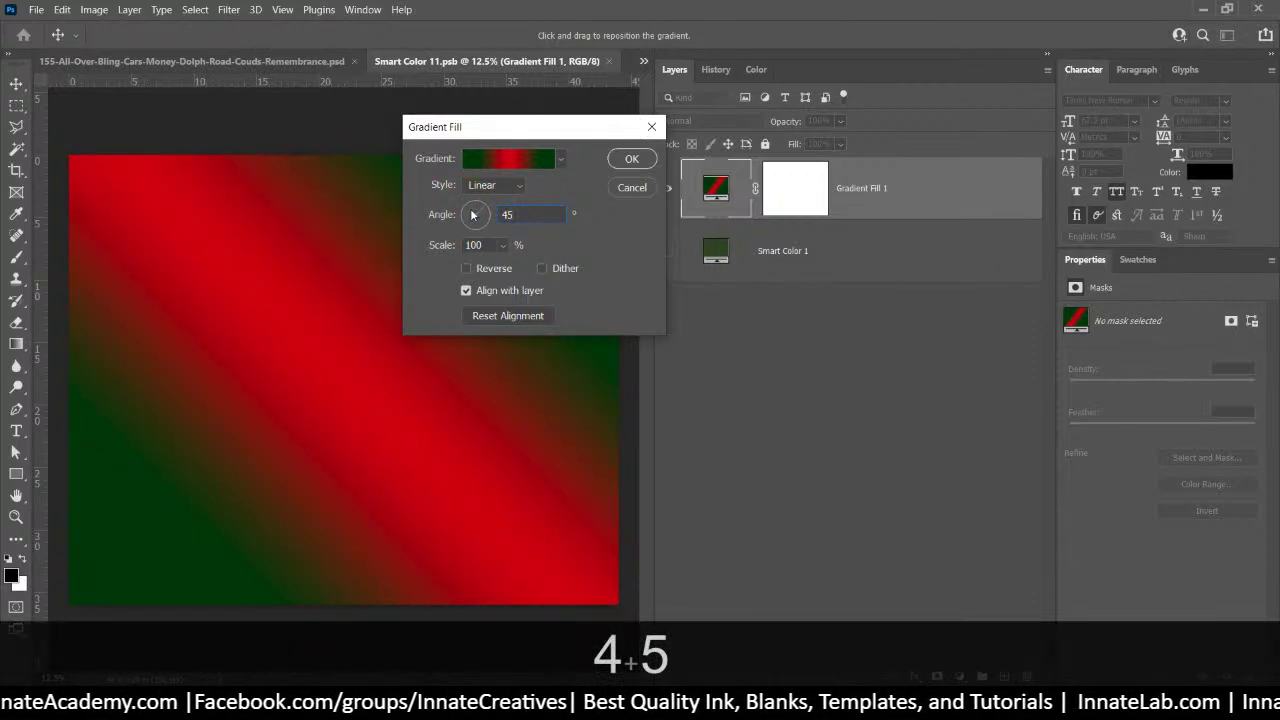
pyautogui.click(563, 241)
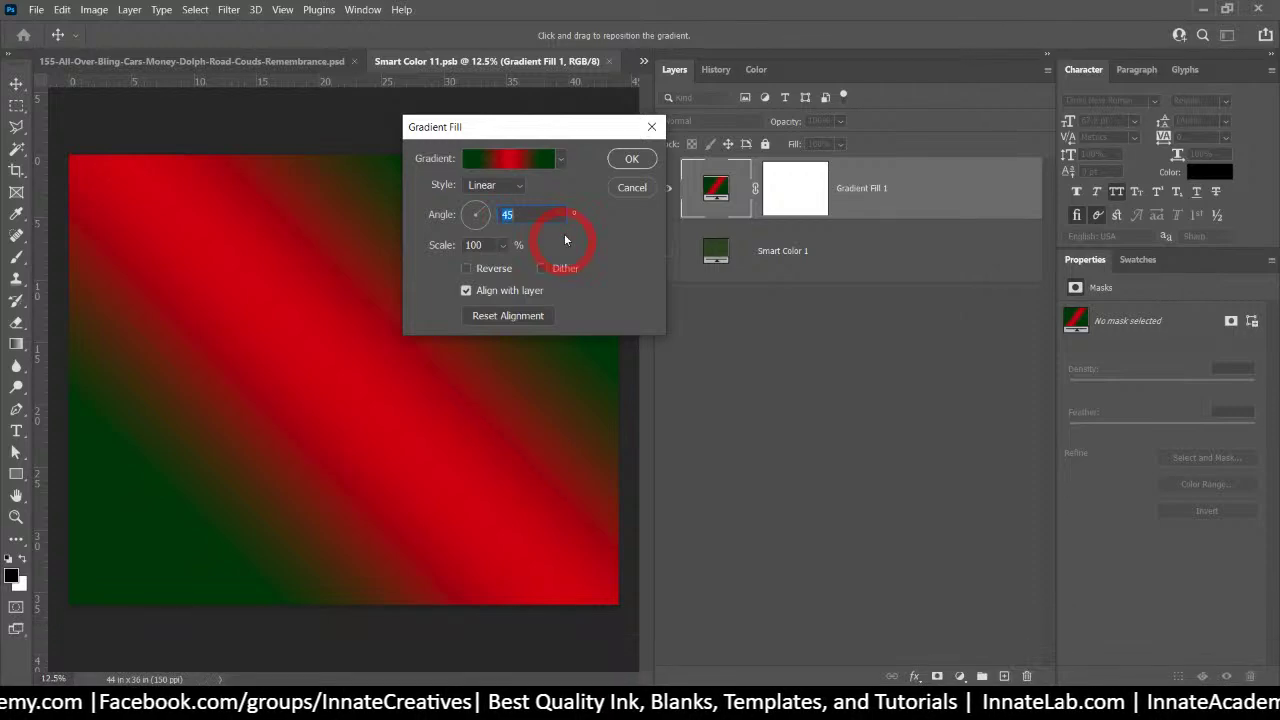
pyautogui.click(628, 160)
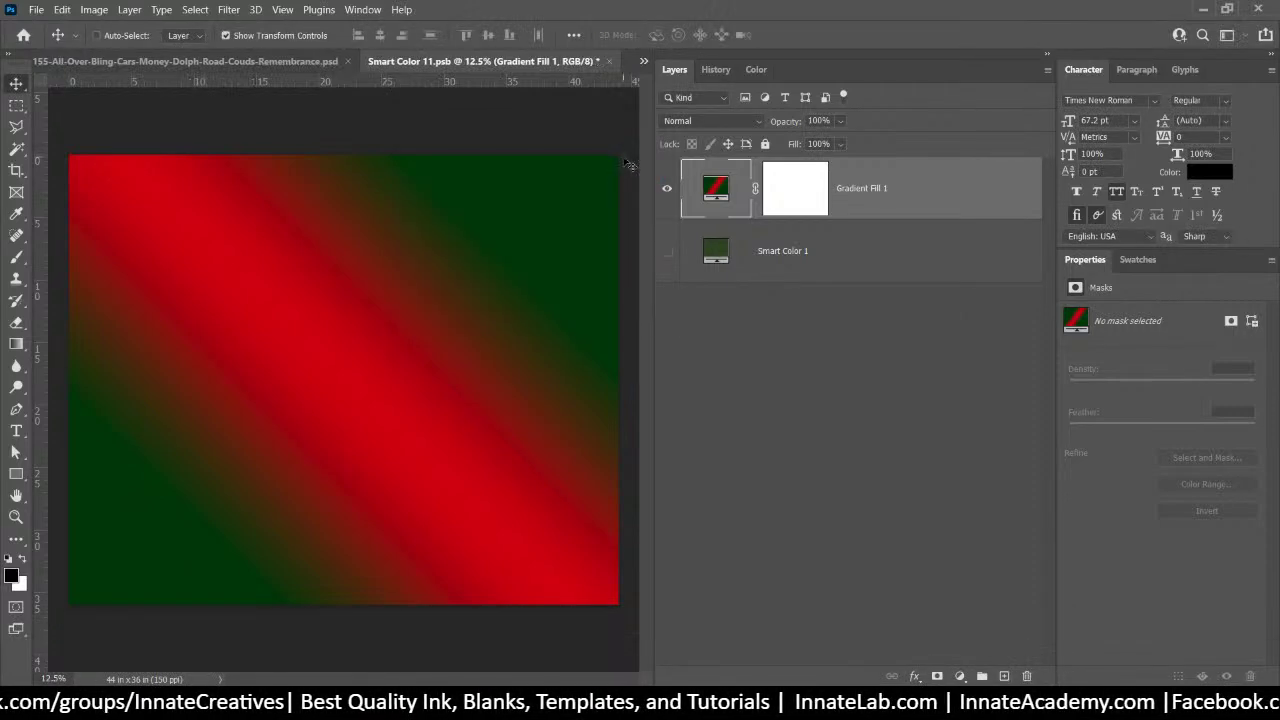
pyautogui.click(609, 61)
pyautogui.click(610, 279)
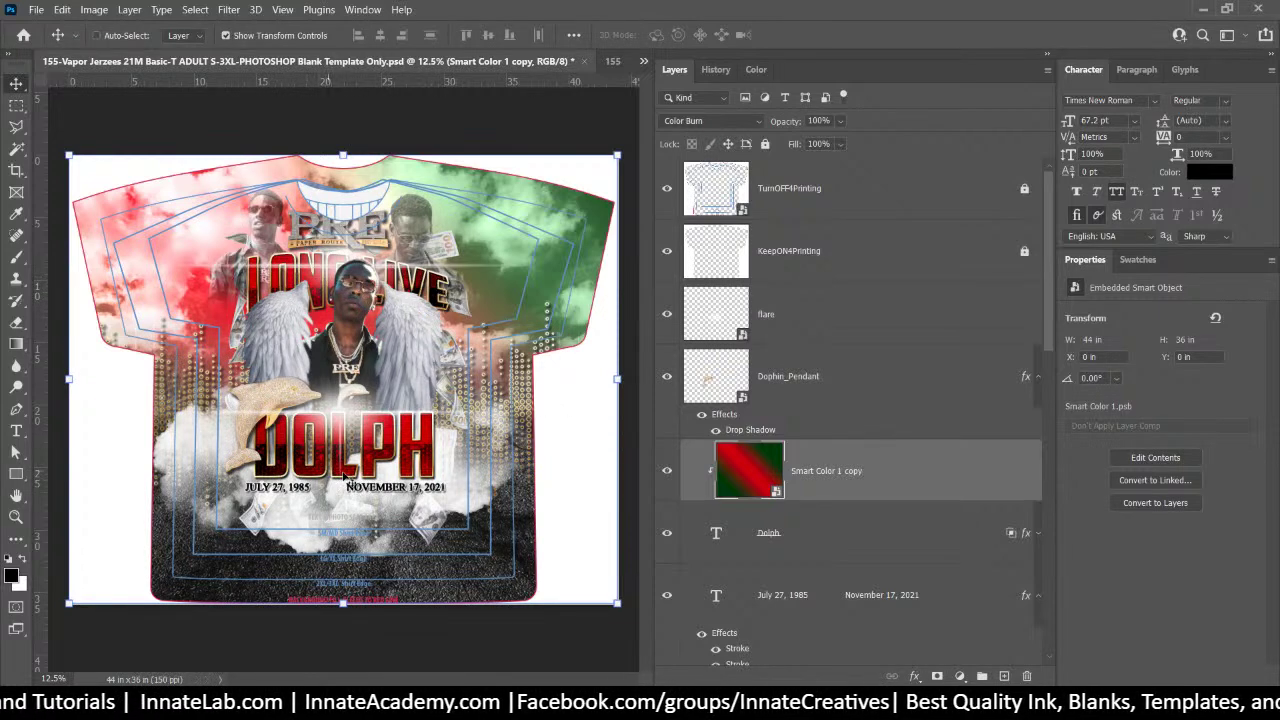
# Scale the Smart Color 1 layer clipped to the long live text to about 17.8 × 14.6 in and position it over that text
pyautogui.scroll(-5, 846, 465)
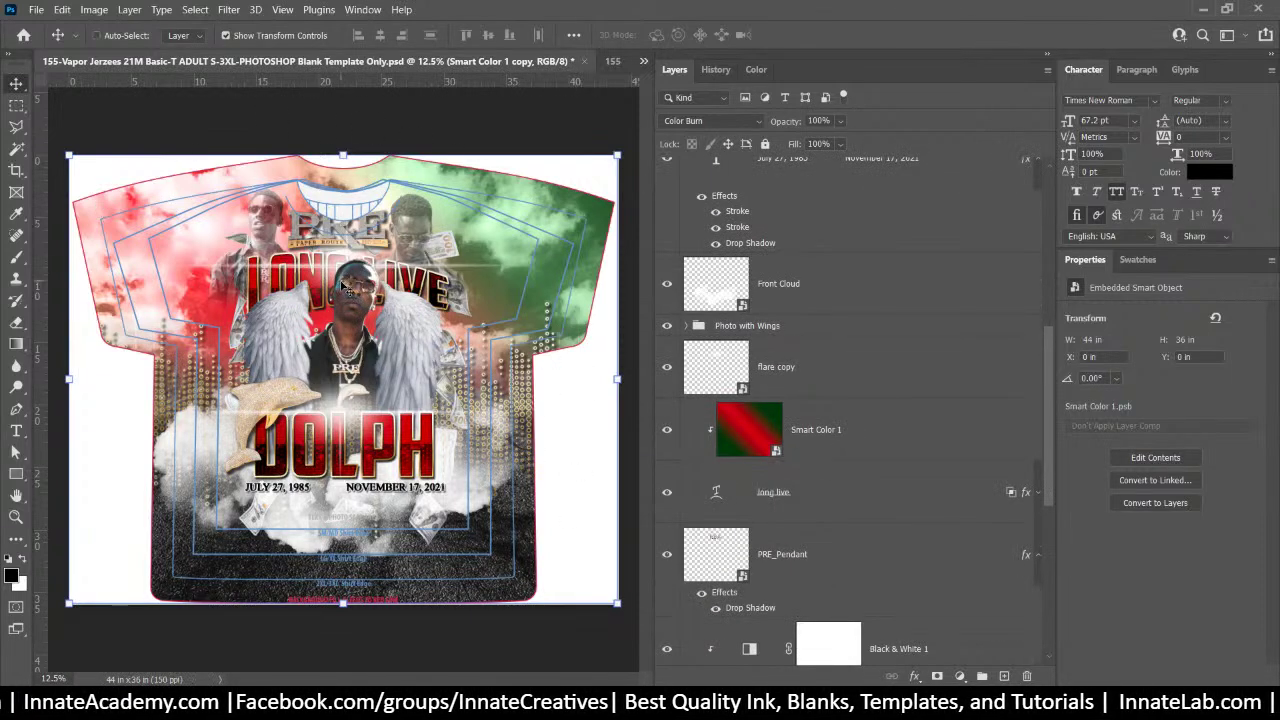
pyautogui.click(810, 447)
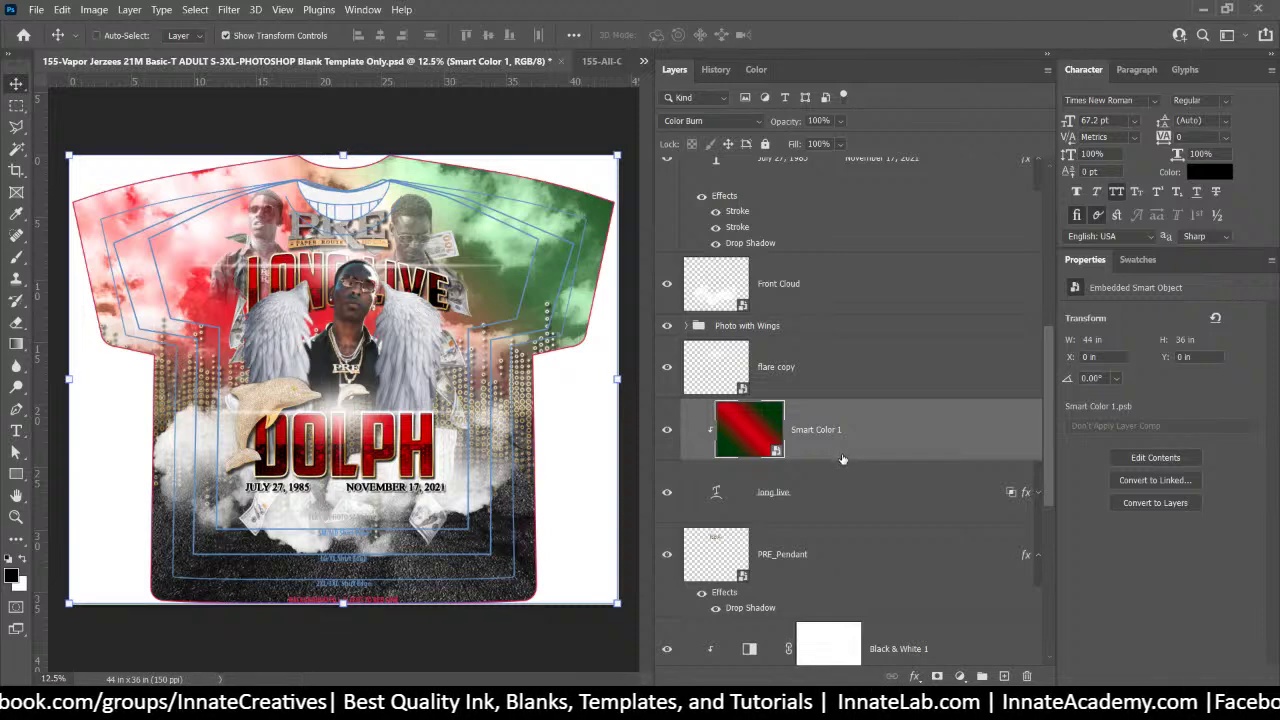
pyautogui.hotkey('ctrl', 't')
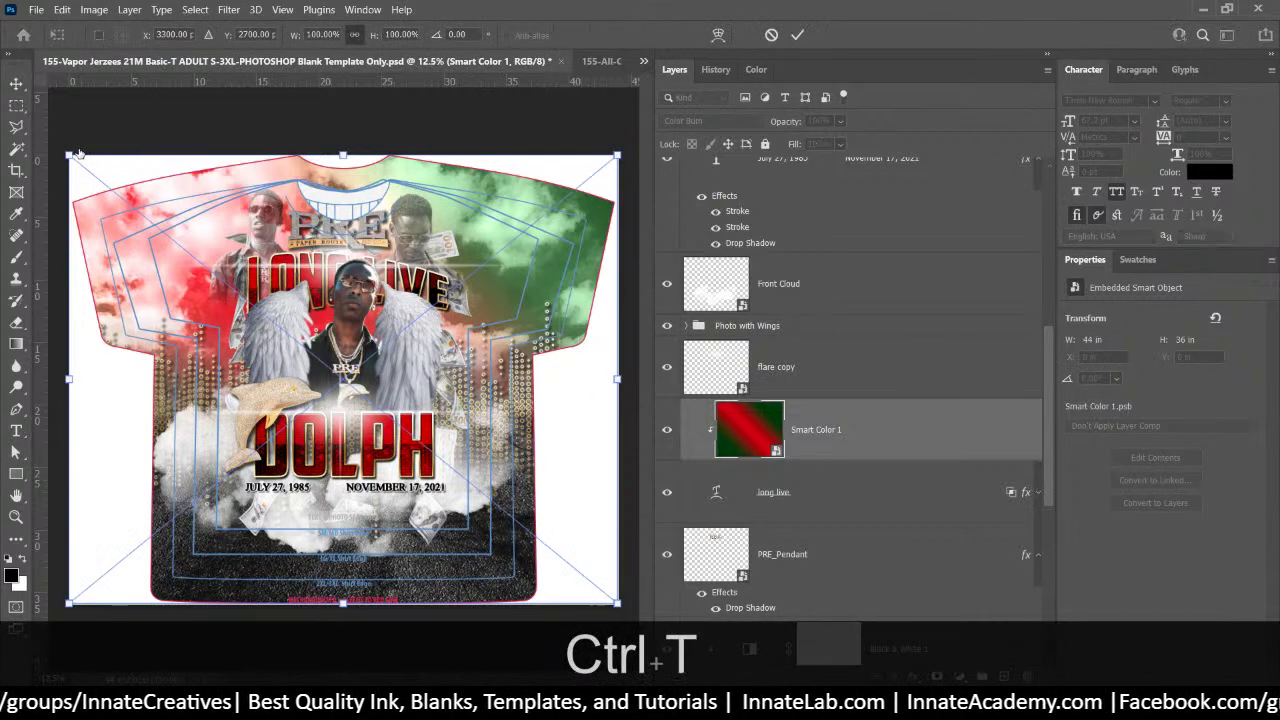
pyautogui.moveTo(76, 154); pyautogui.dragTo(228, 194)
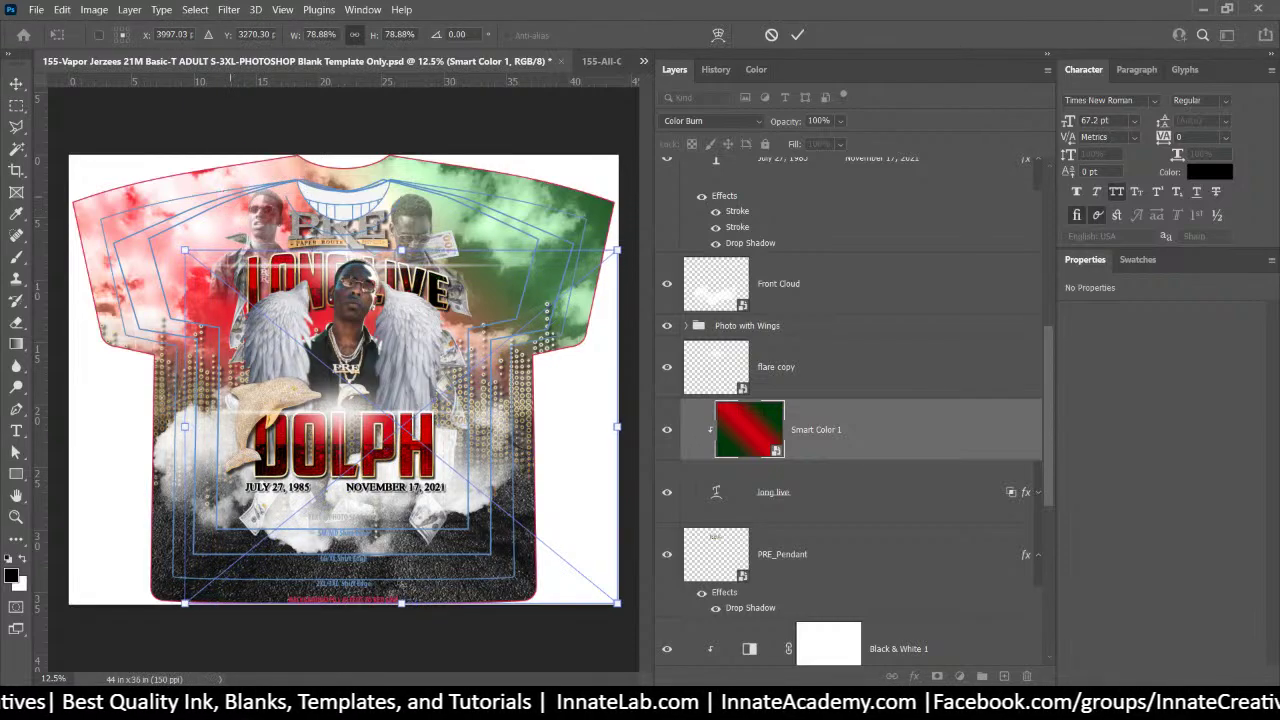
pyautogui.moveTo(401, 603); pyautogui.dragTo(392, 392)
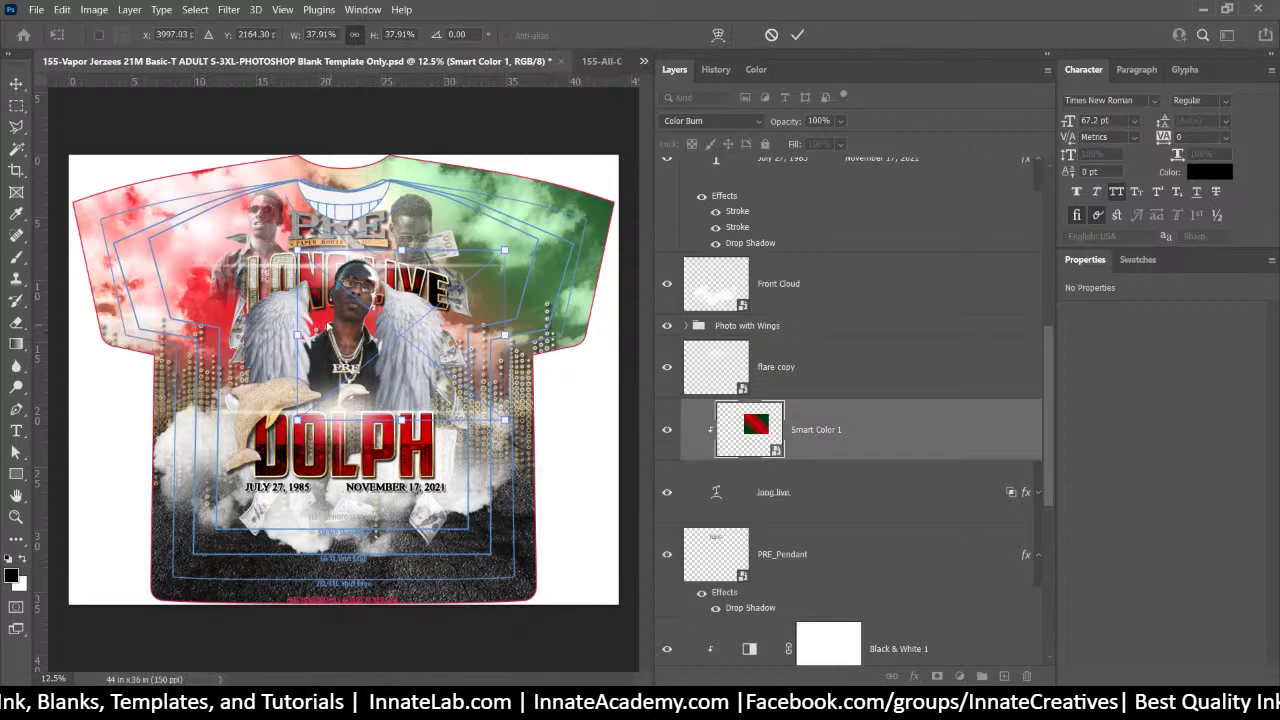
pyautogui.moveTo(330, 327); pyautogui.dragTo(269, 307)
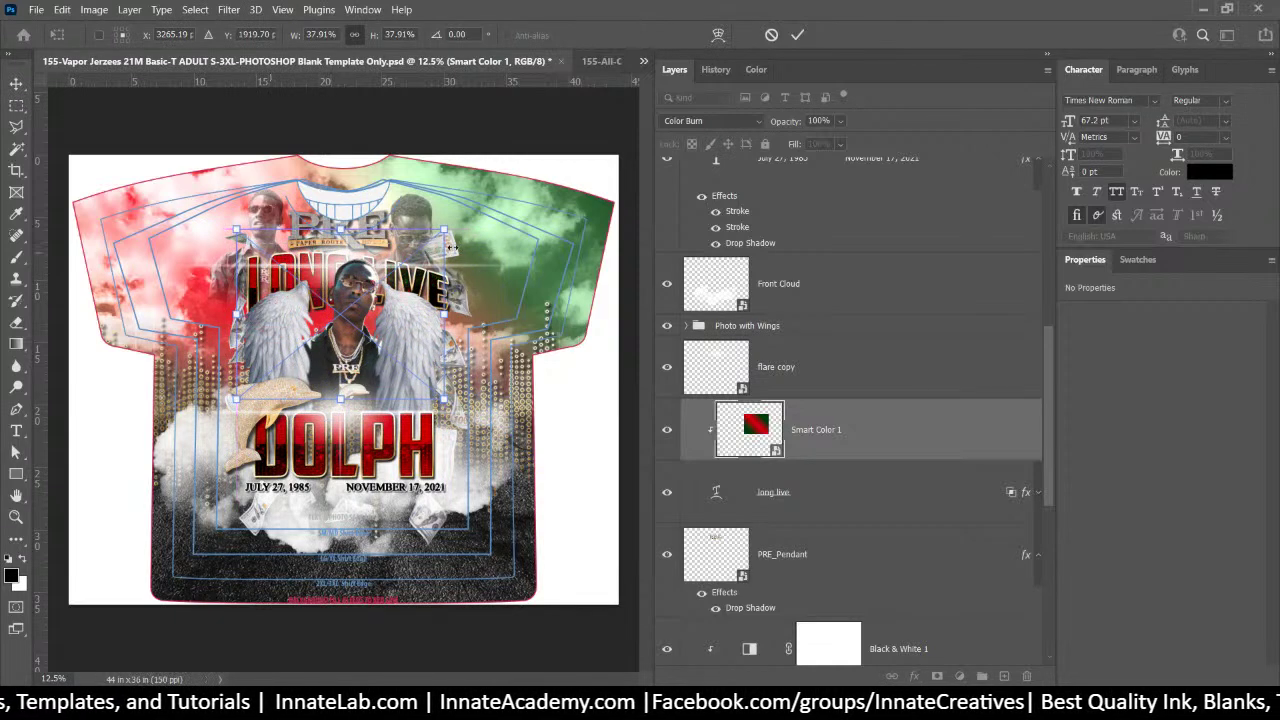
pyautogui.moveTo(446, 314); pyautogui.dragTo(430, 273)
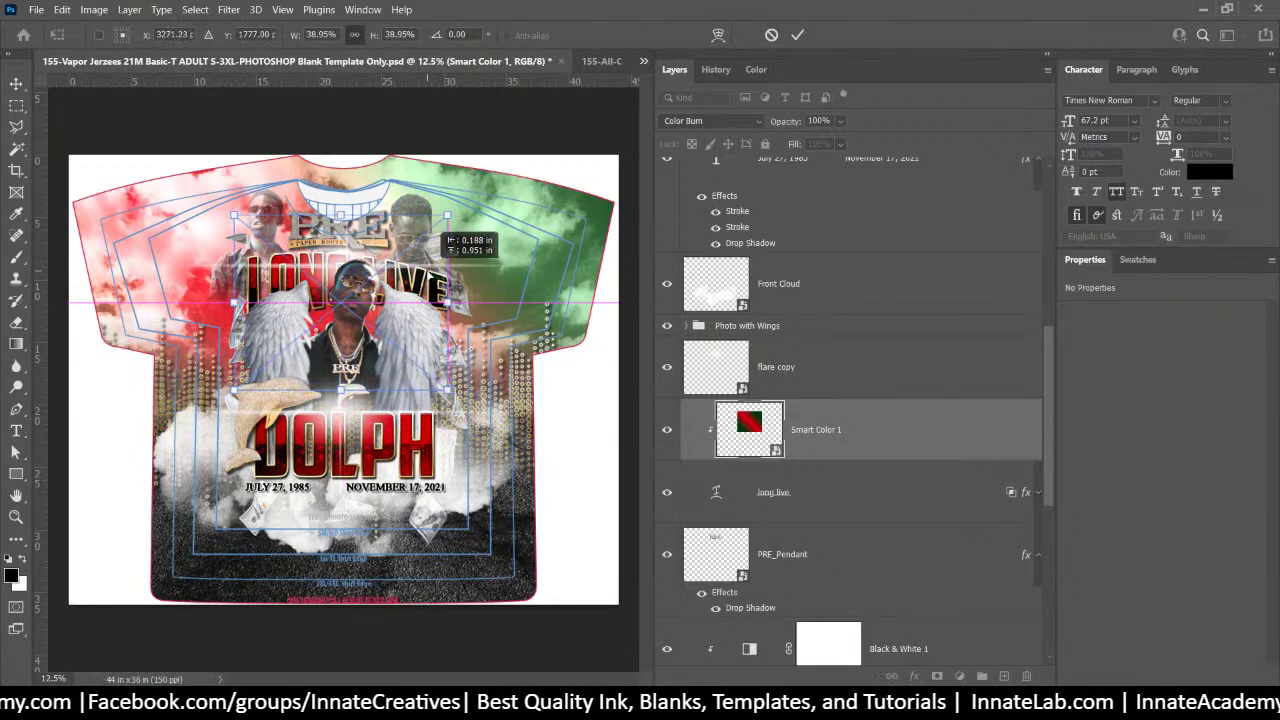
pyautogui.moveTo(451, 391)
pyautogui.mouseDown()
pyautogui.moveTo(468, 402)
pyautogui.moveTo(460, 392)
pyautogui.mouseUp()
pyautogui.press('Return')
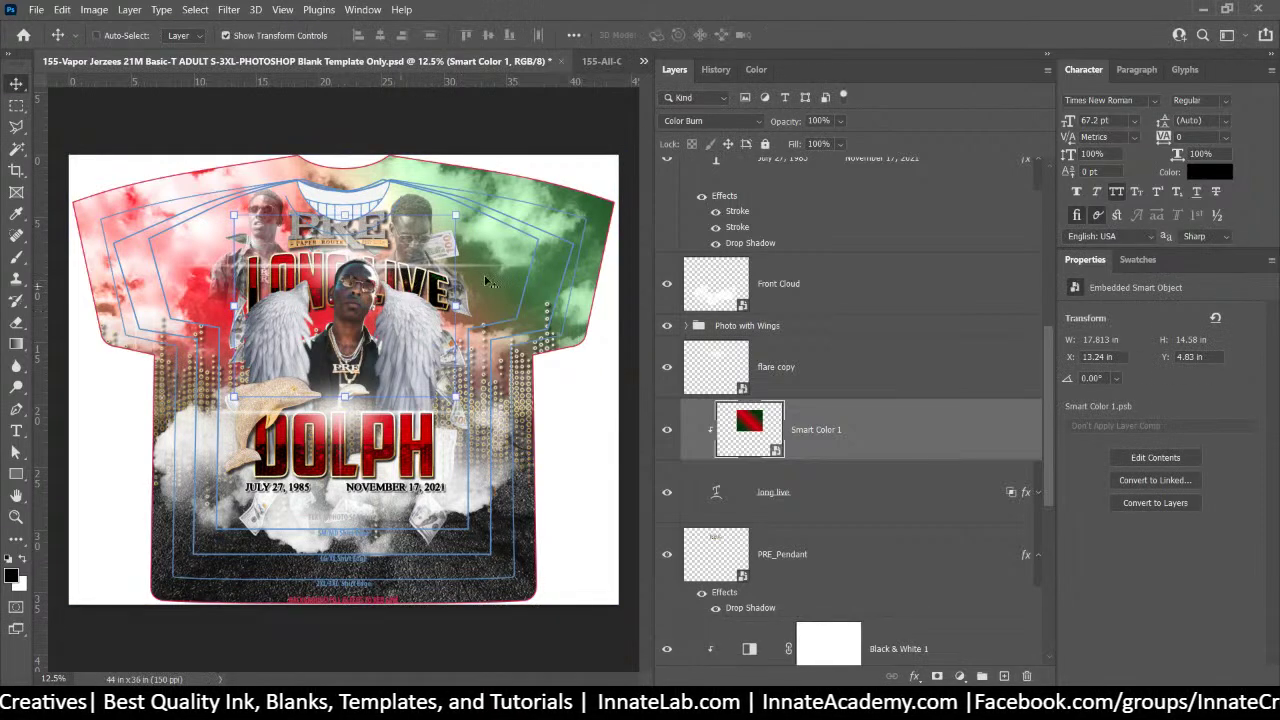
pyautogui.click(832, 440)
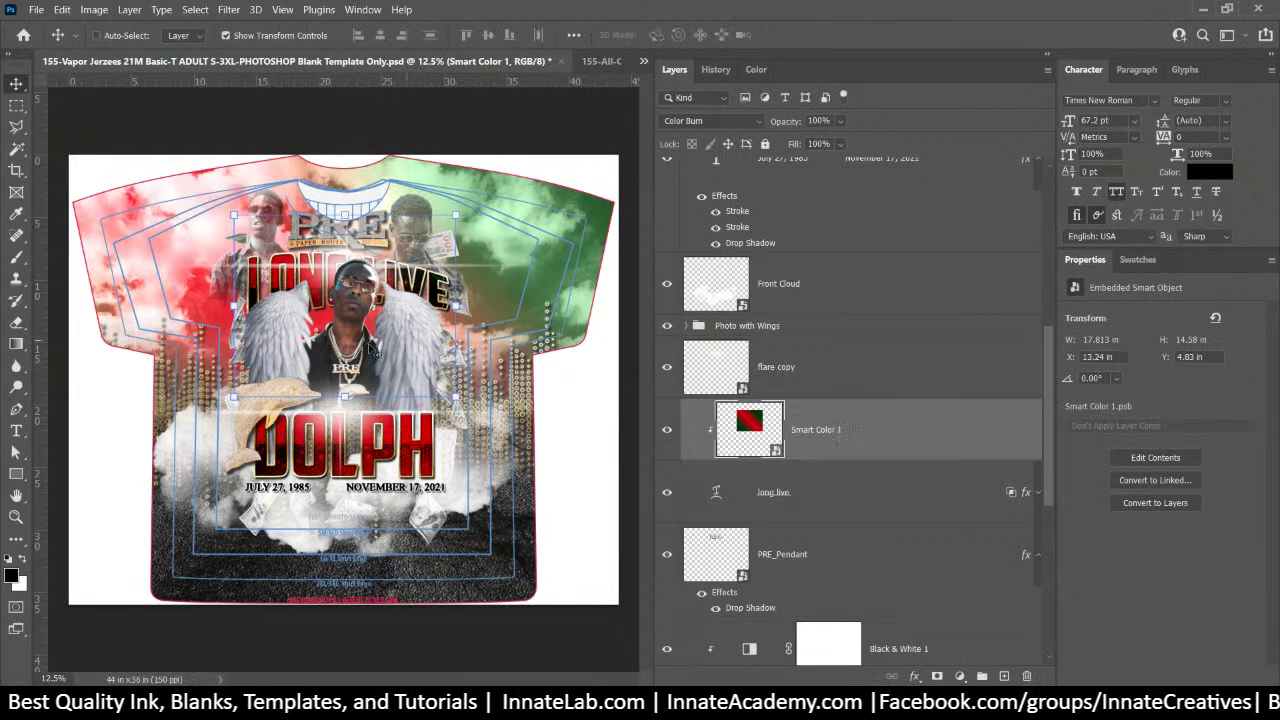
# Scale the Smart Color 1 copy layer clipped to the Dolph text to about 16.5 × 13.5 in and position it over that text
pyautogui.rightClick(370, 452)
pyautogui.click(385, 447)
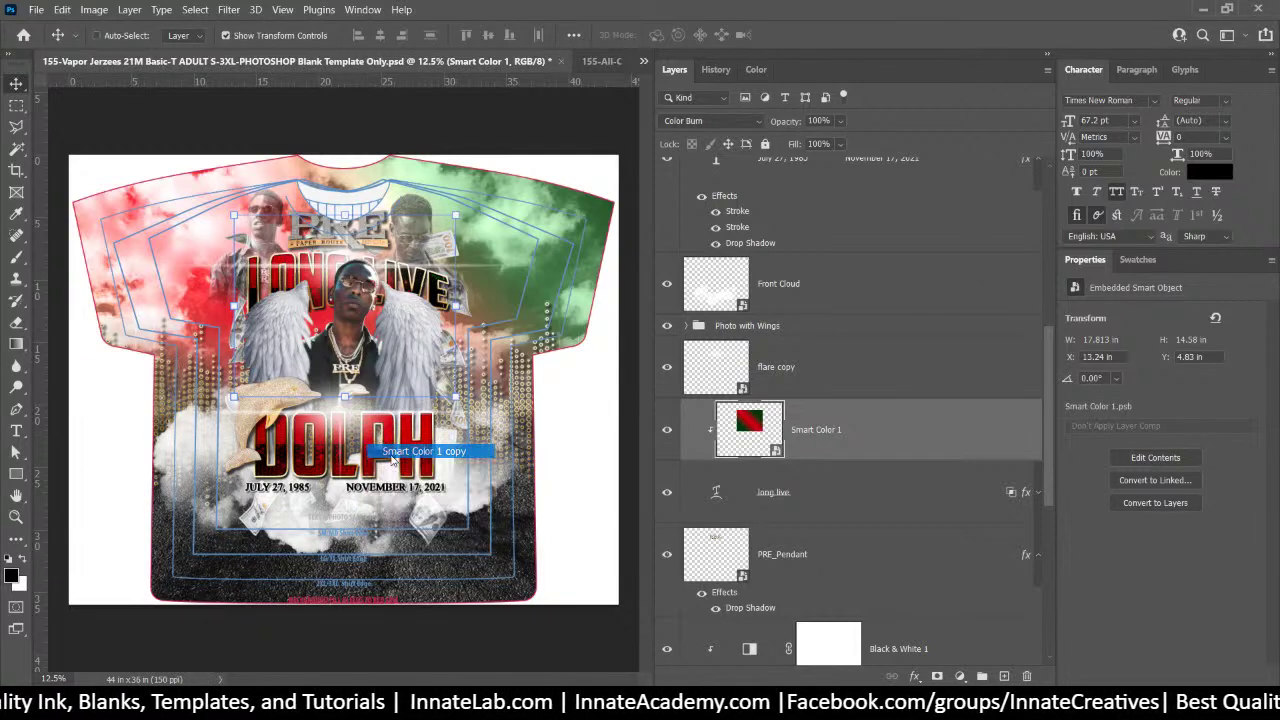
pyautogui.click(743, 194)
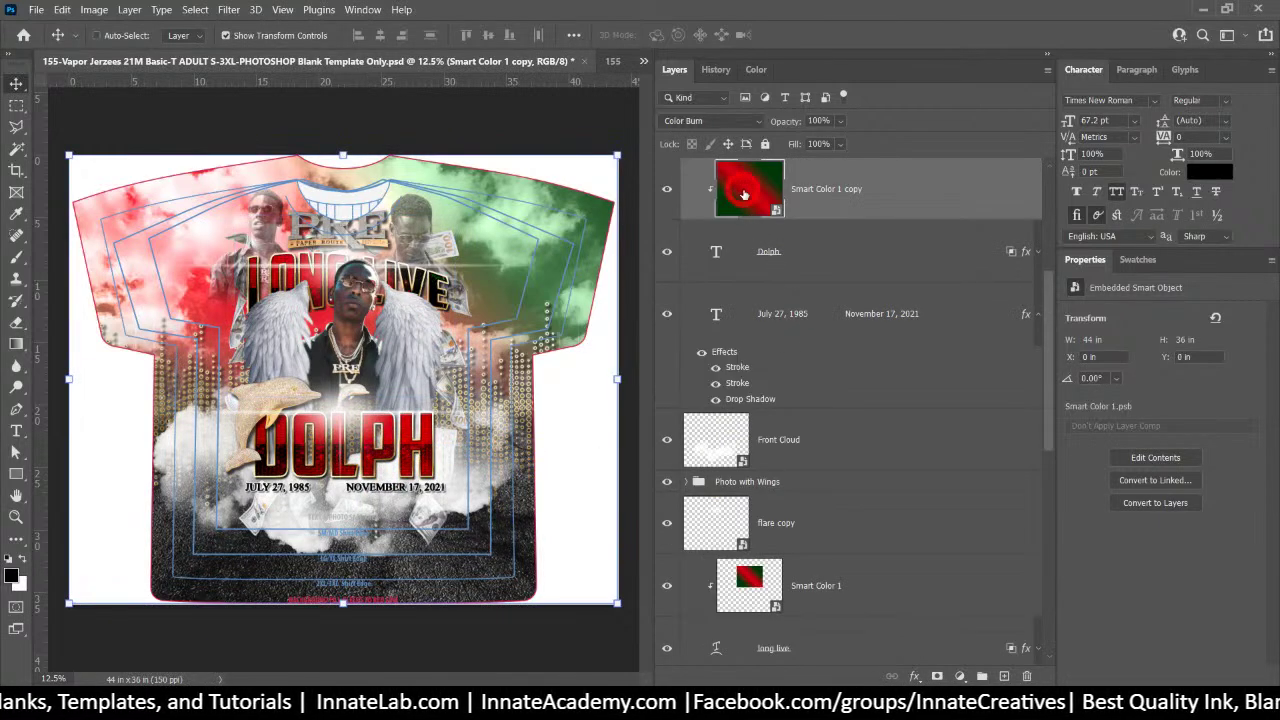
pyautogui.hotkey('ctrl', 't')
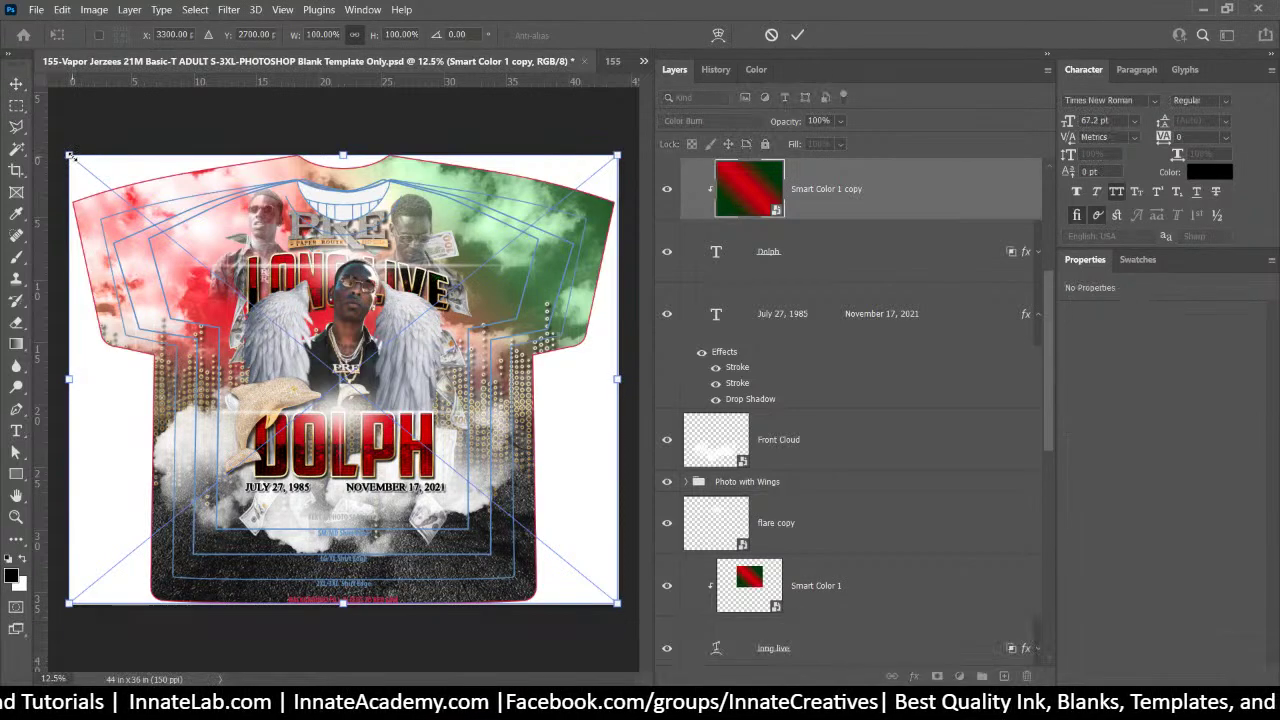
pyautogui.moveTo(70, 157); pyautogui.dragTo(422, 444)
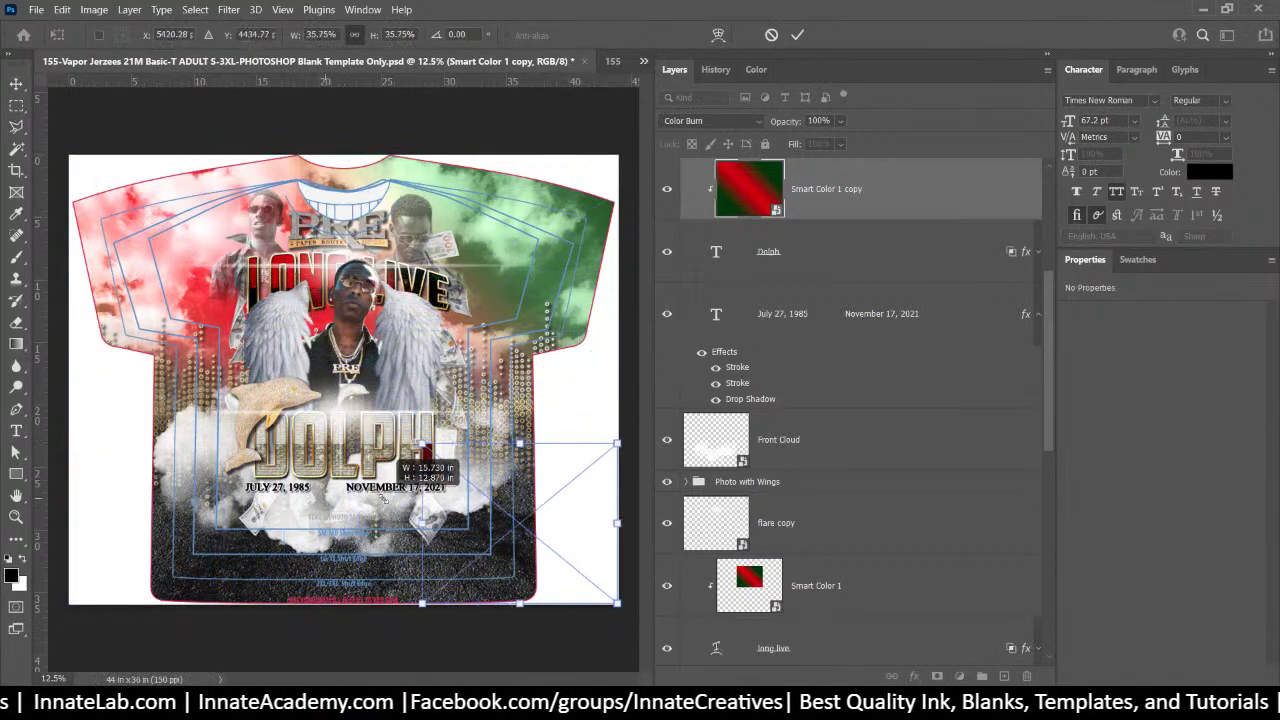
pyautogui.moveTo(521, 499); pyautogui.dragTo(343, 420)
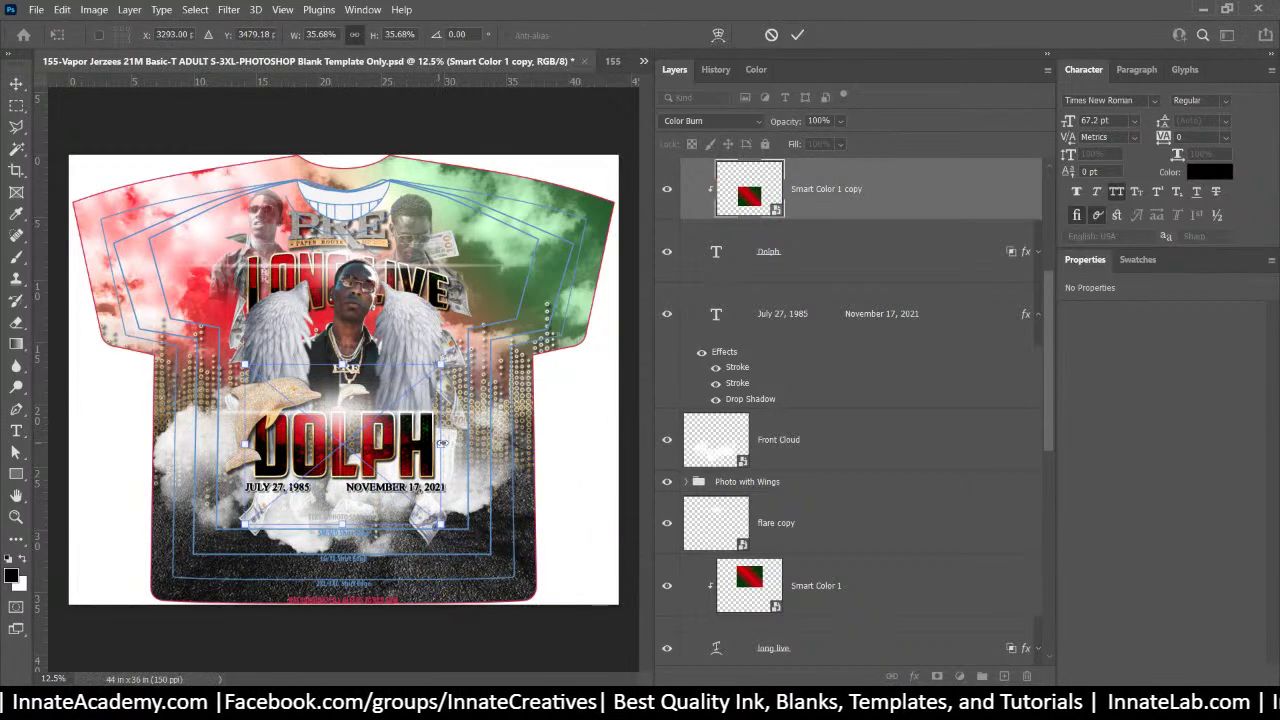
pyautogui.moveTo(441, 442); pyautogui.dragTo(449, 442)
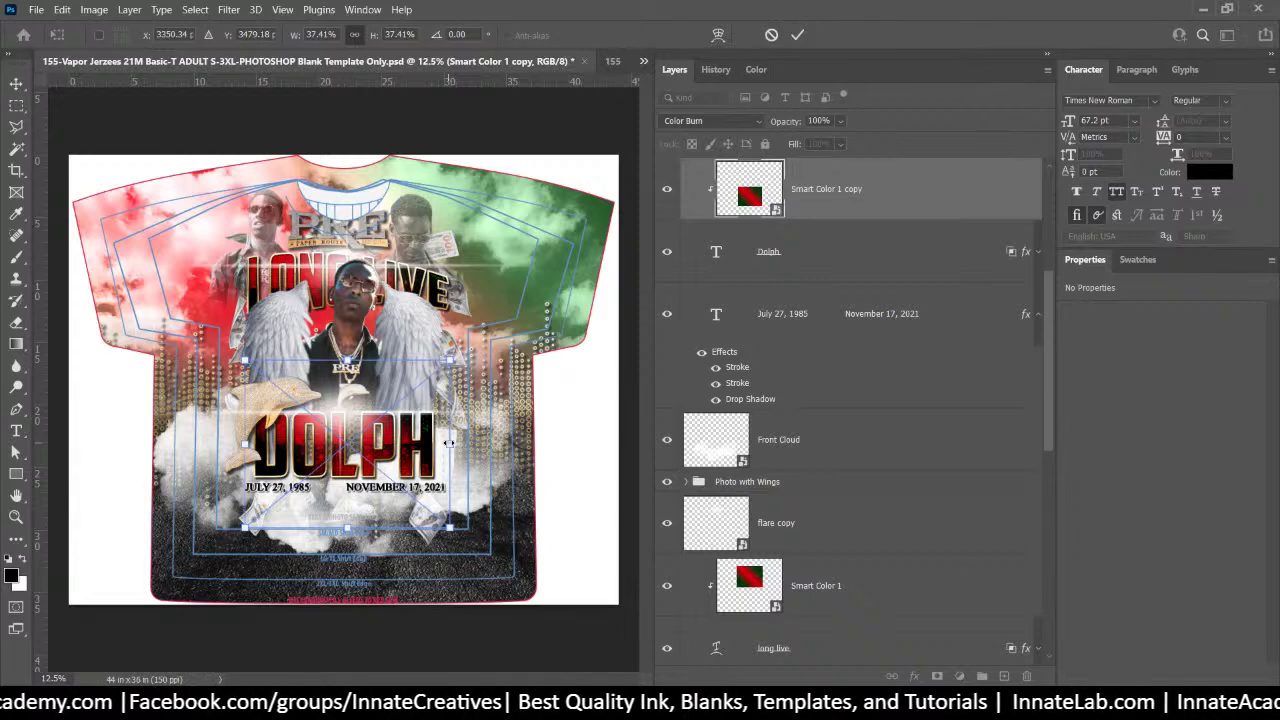
pyautogui.press('Return')
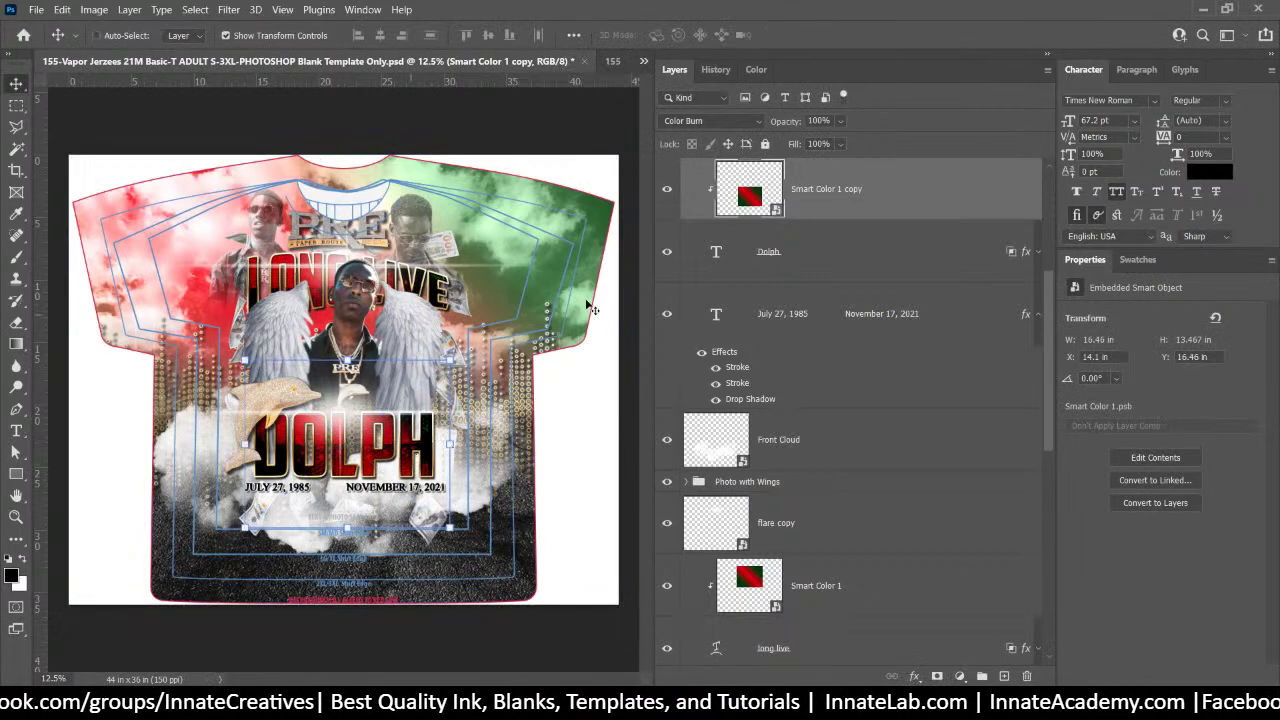
# Open the Smart Color 1 copy contents and recolor the gradient fill's 17% stop to dark red #820101
pyautogui.click(809, 193)
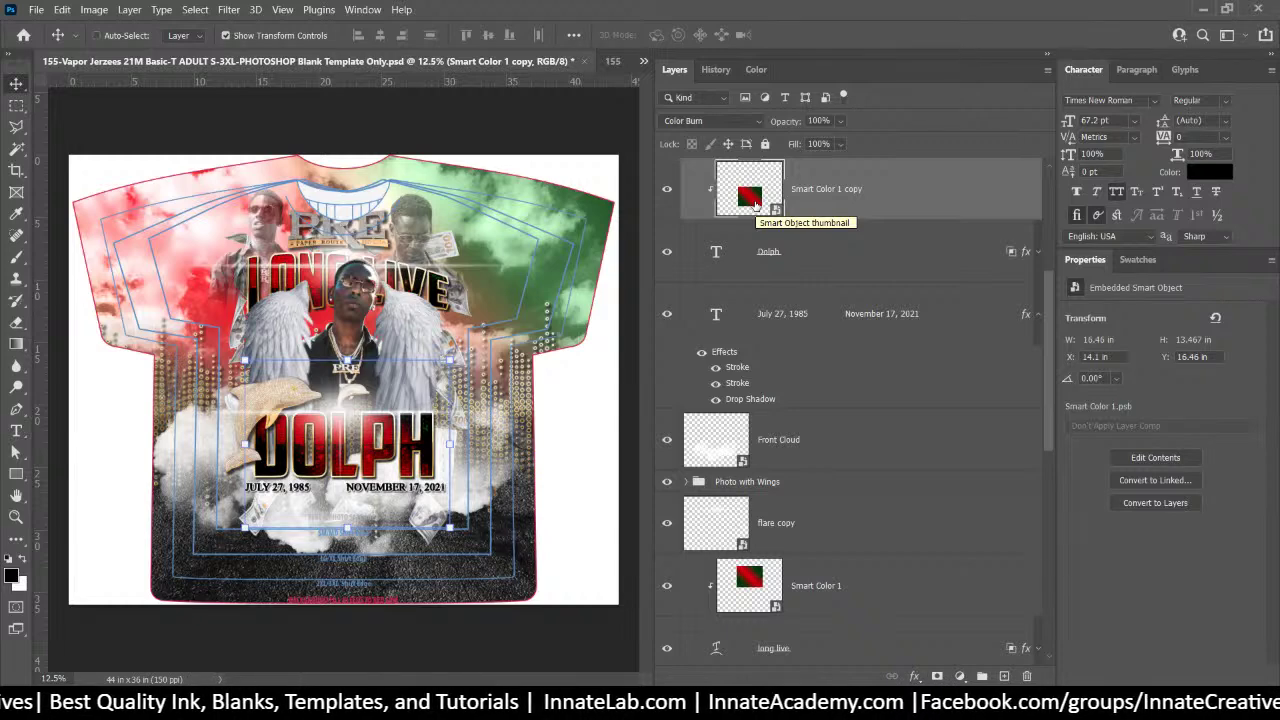
pyautogui.doubleClick(755, 205)
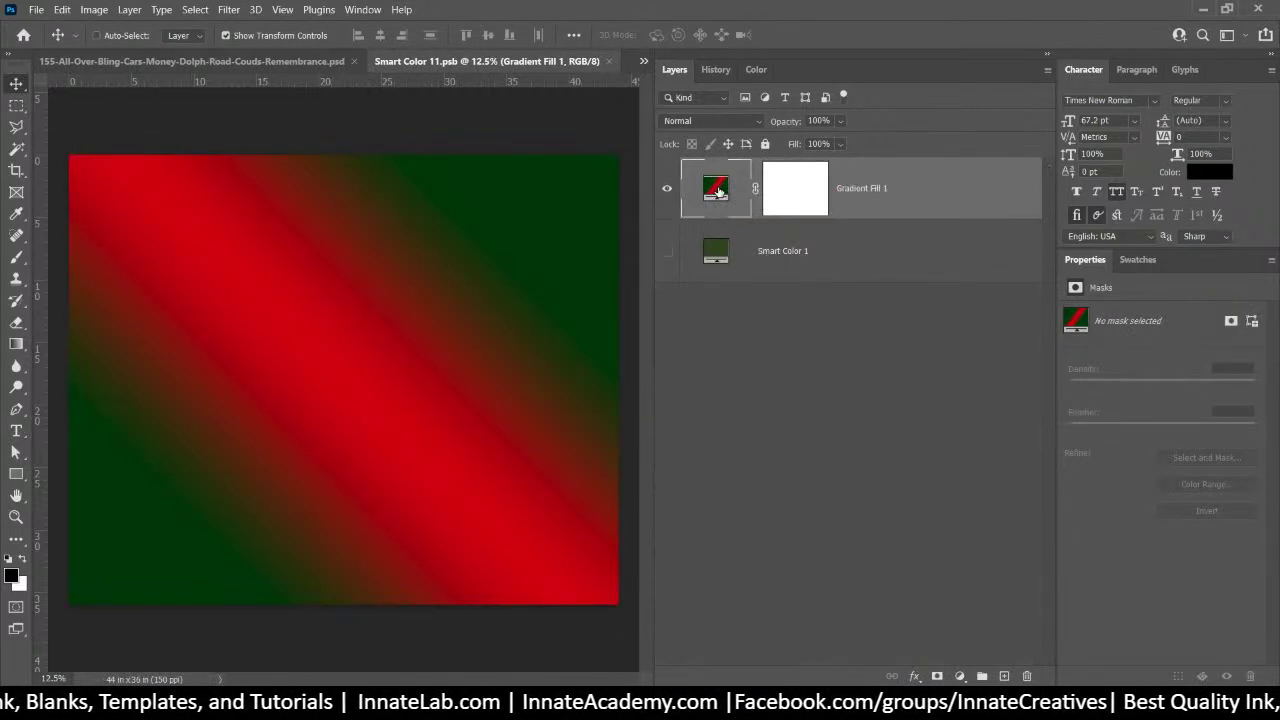
pyautogui.doubleClick(717, 190)
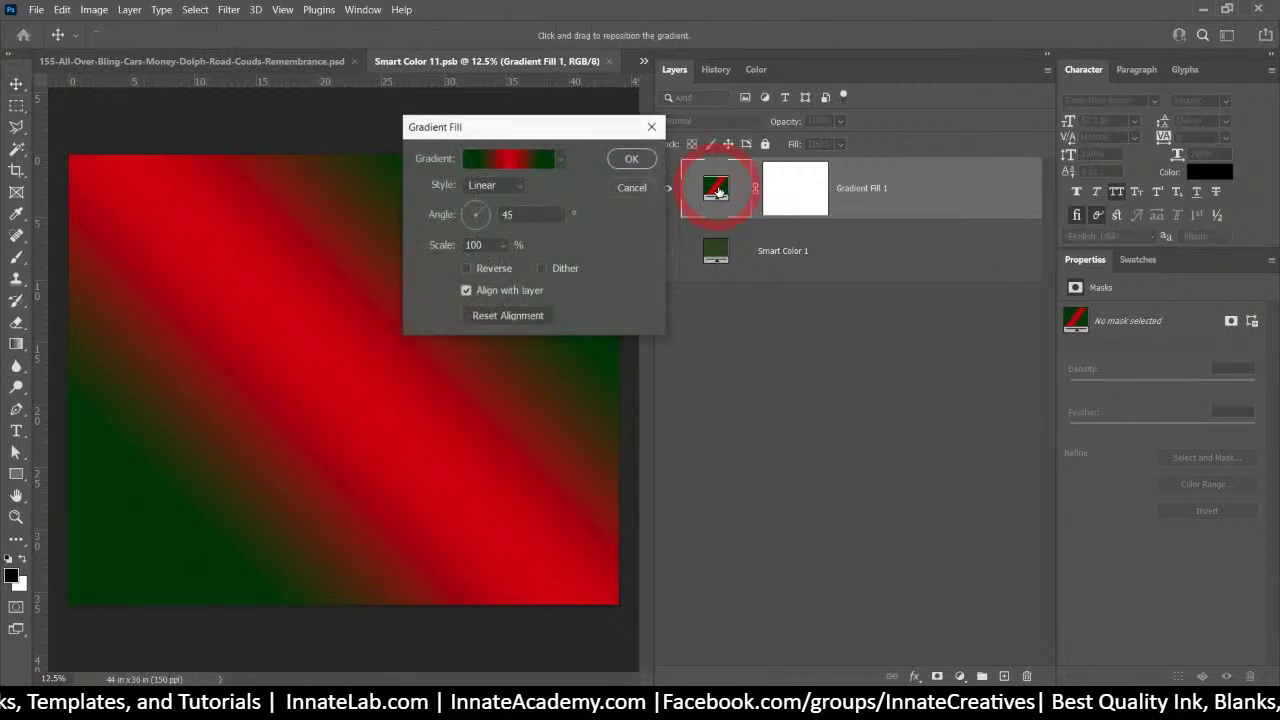
pyautogui.click(536, 159)
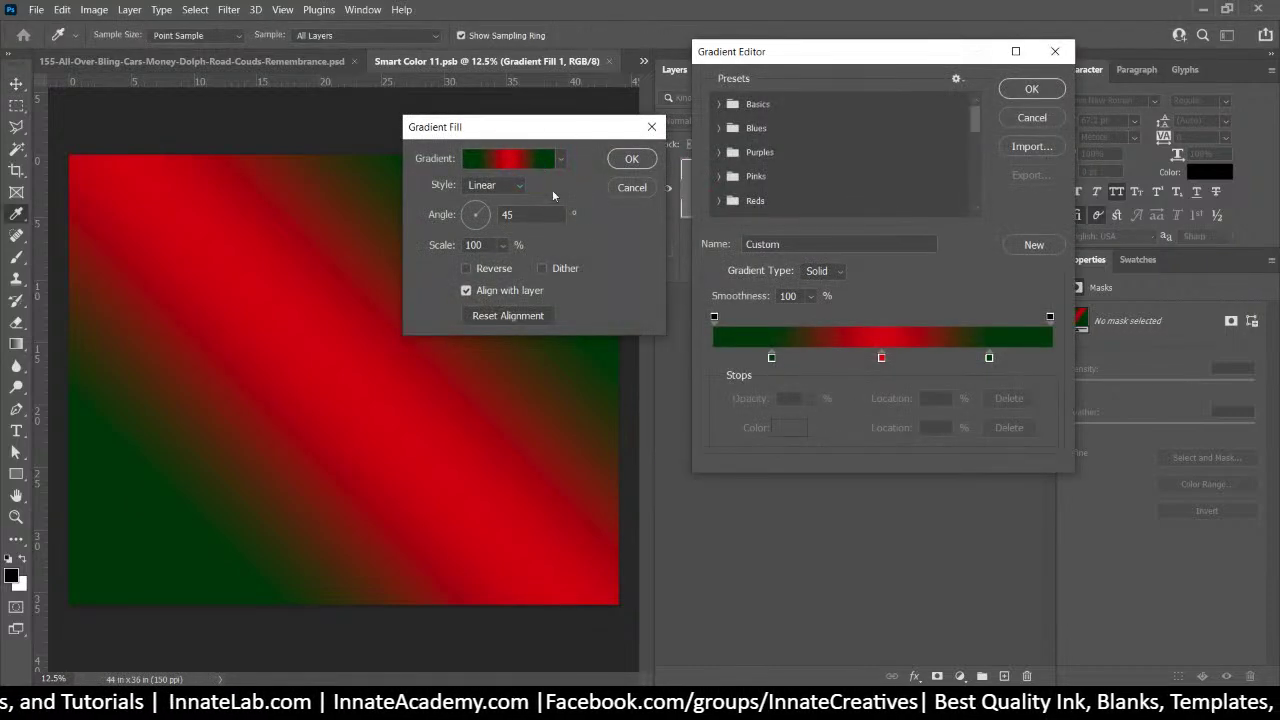
pyautogui.doubleClick(771, 358)
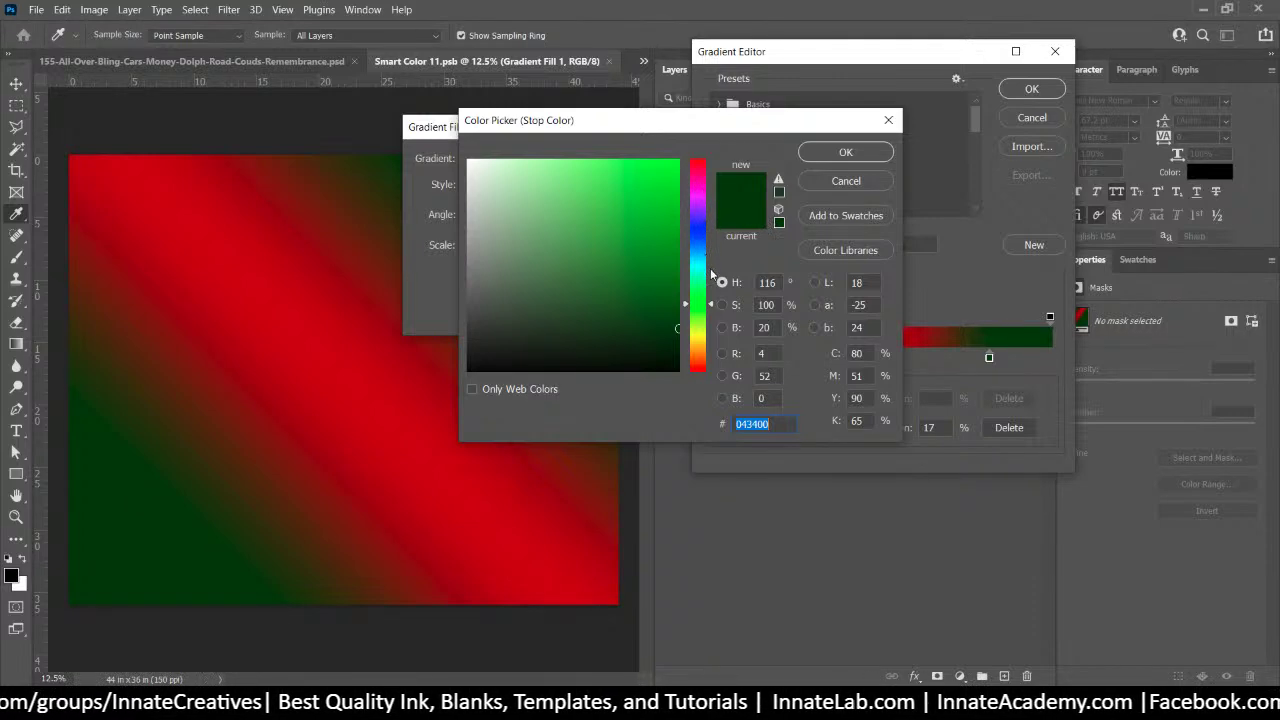
pyautogui.moveTo(708, 364); pyautogui.dragTo(712, 360)
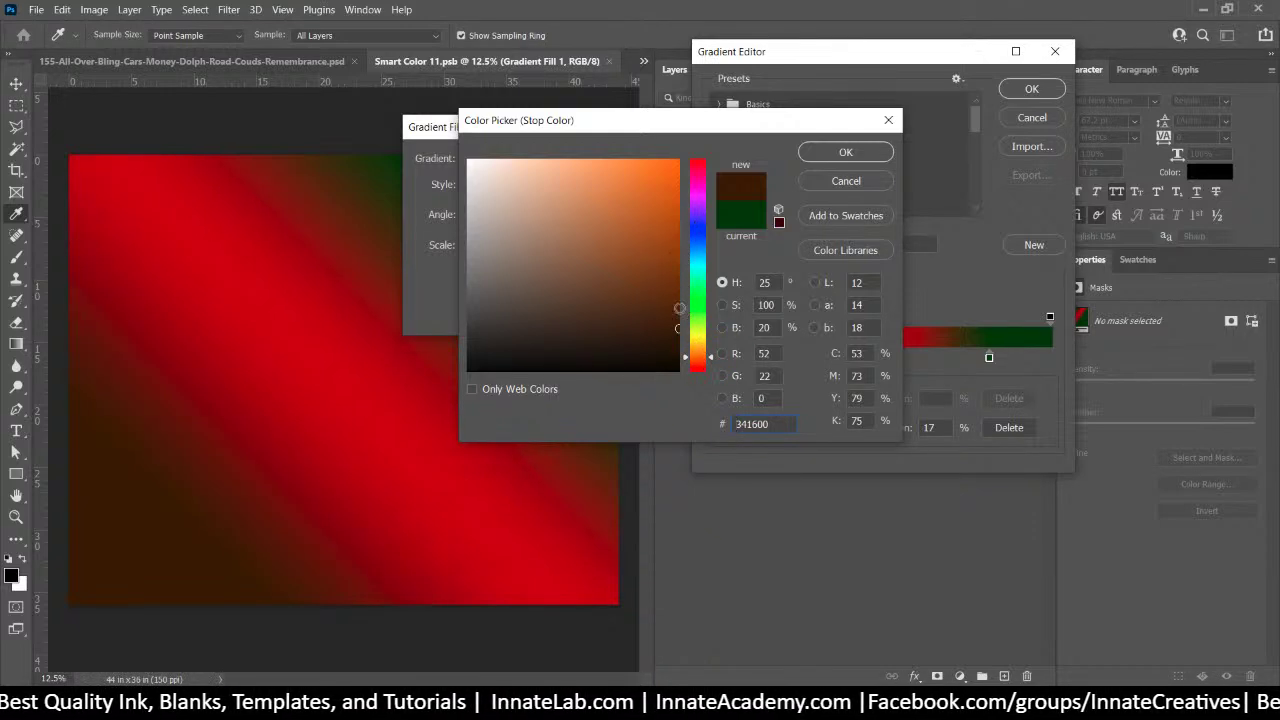
pyautogui.moveTo(710, 360); pyautogui.dragTo(711, 362)
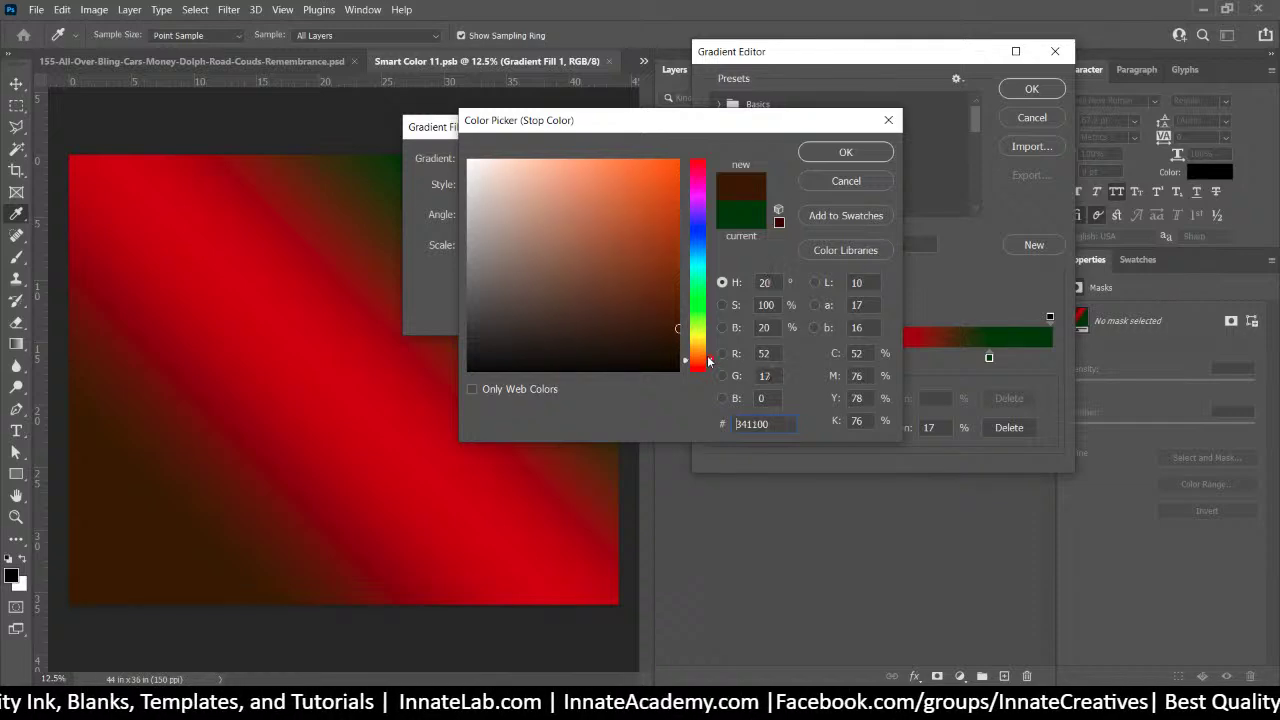
pyautogui.click(699, 162)
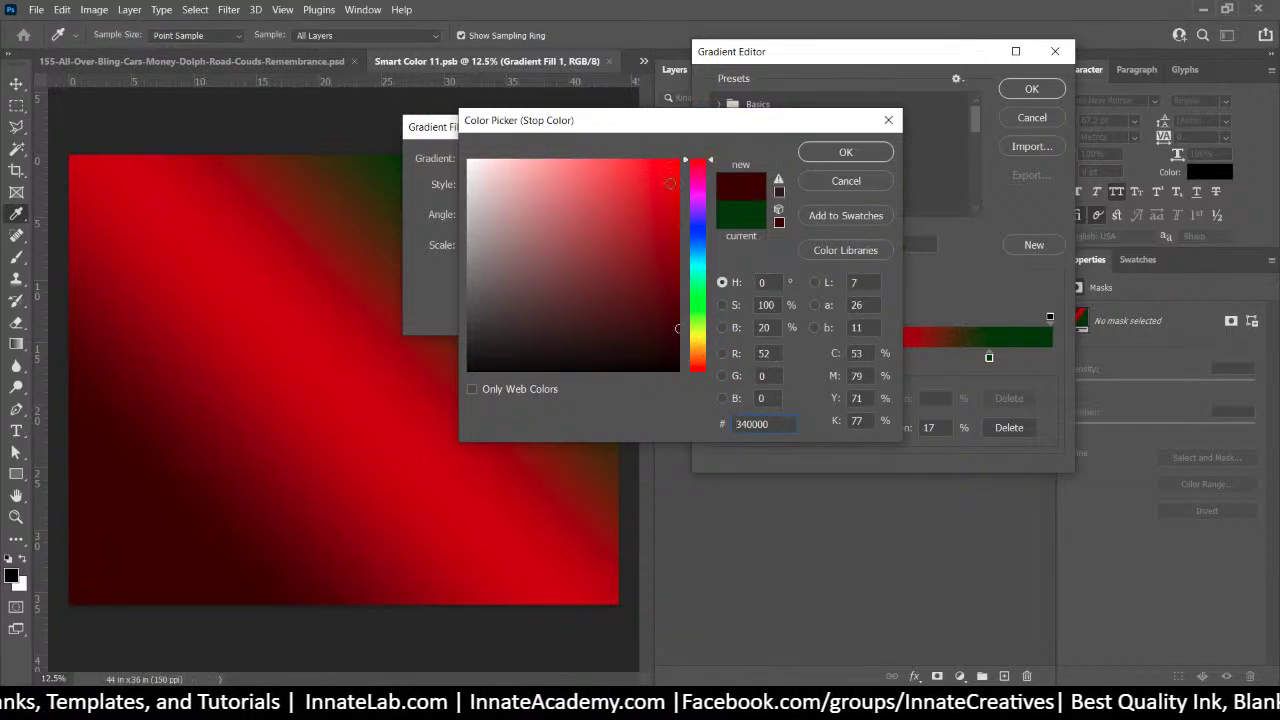
pyautogui.click(677, 244)
pyautogui.moveTo(677, 244); pyautogui.dragTo(679, 262)
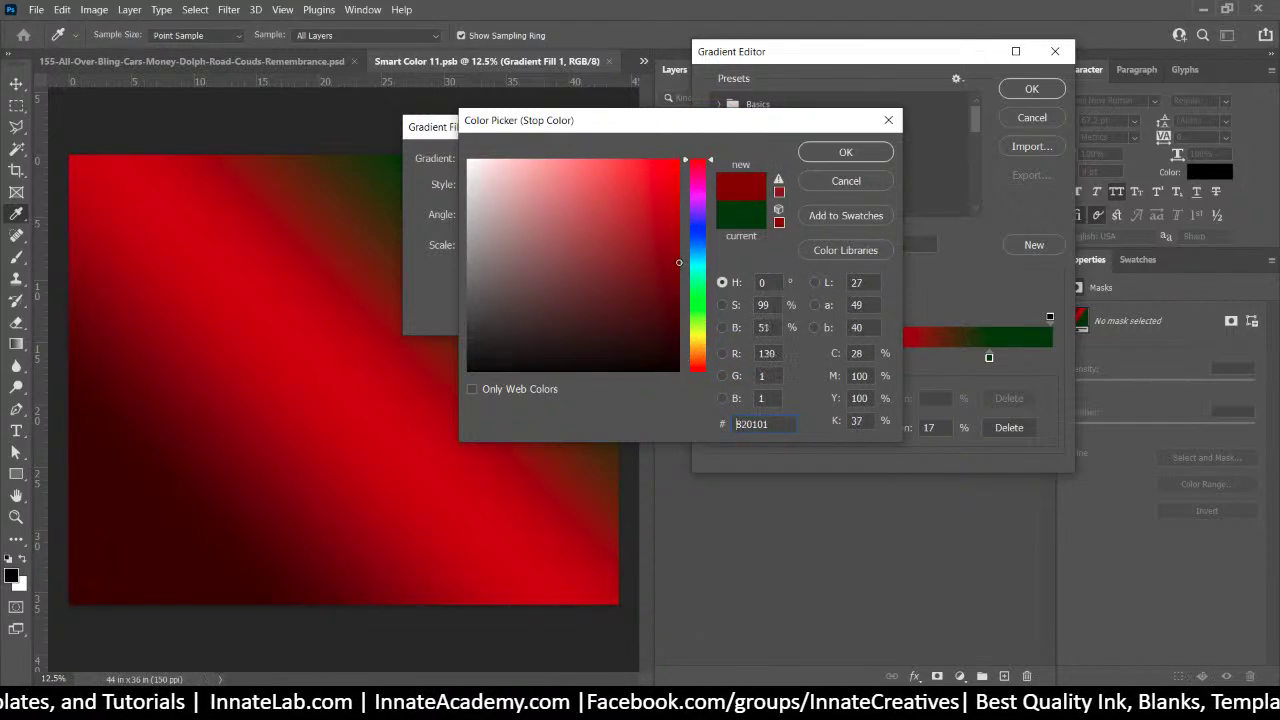
pyautogui.click(845, 152)
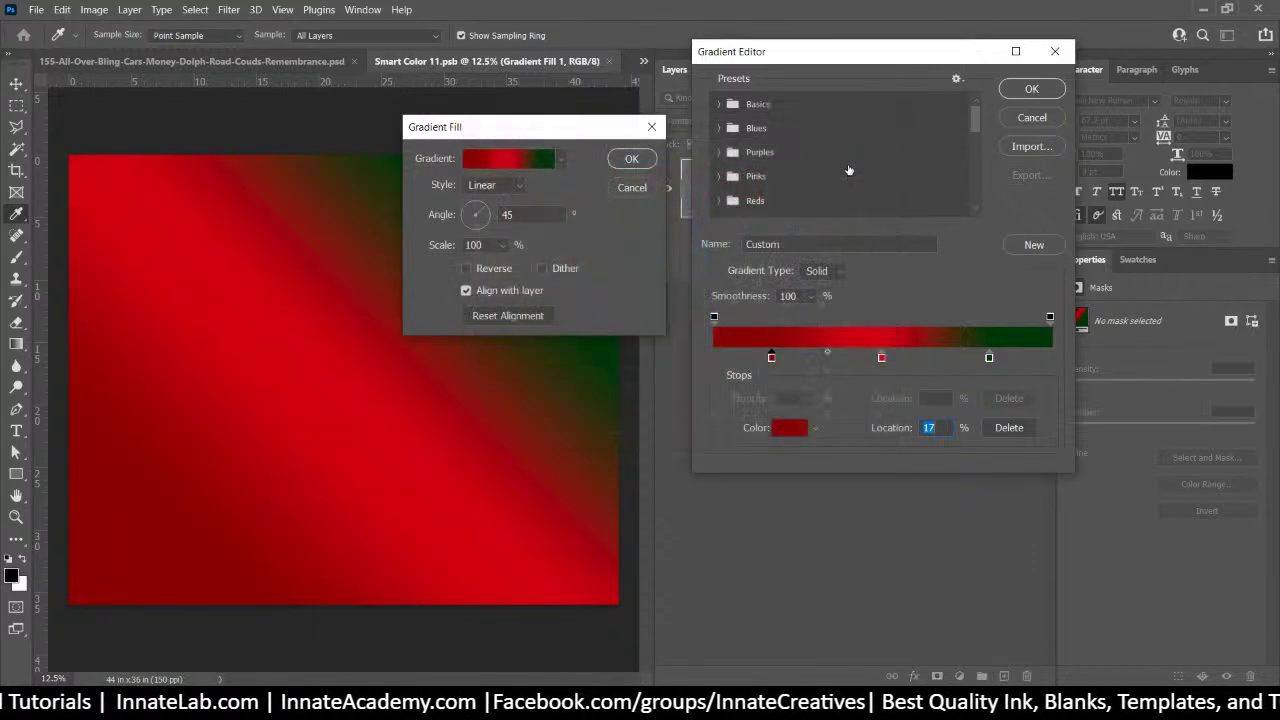
# Recolor the gradient's middle red stop to bright orange #f06600
pyautogui.doubleClick(881, 359)
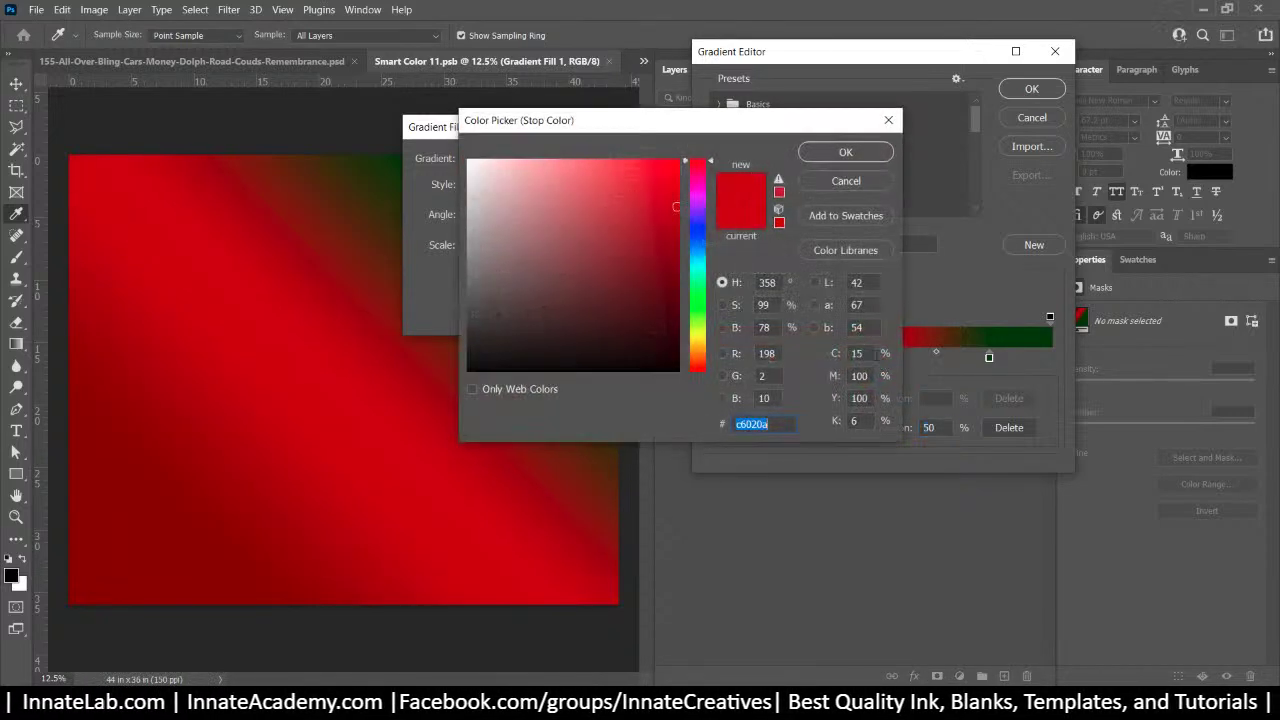
pyautogui.moveTo(695, 355); pyautogui.dragTo(695, 356)
pyautogui.moveTo(677, 208); pyautogui.dragTo(686, 170)
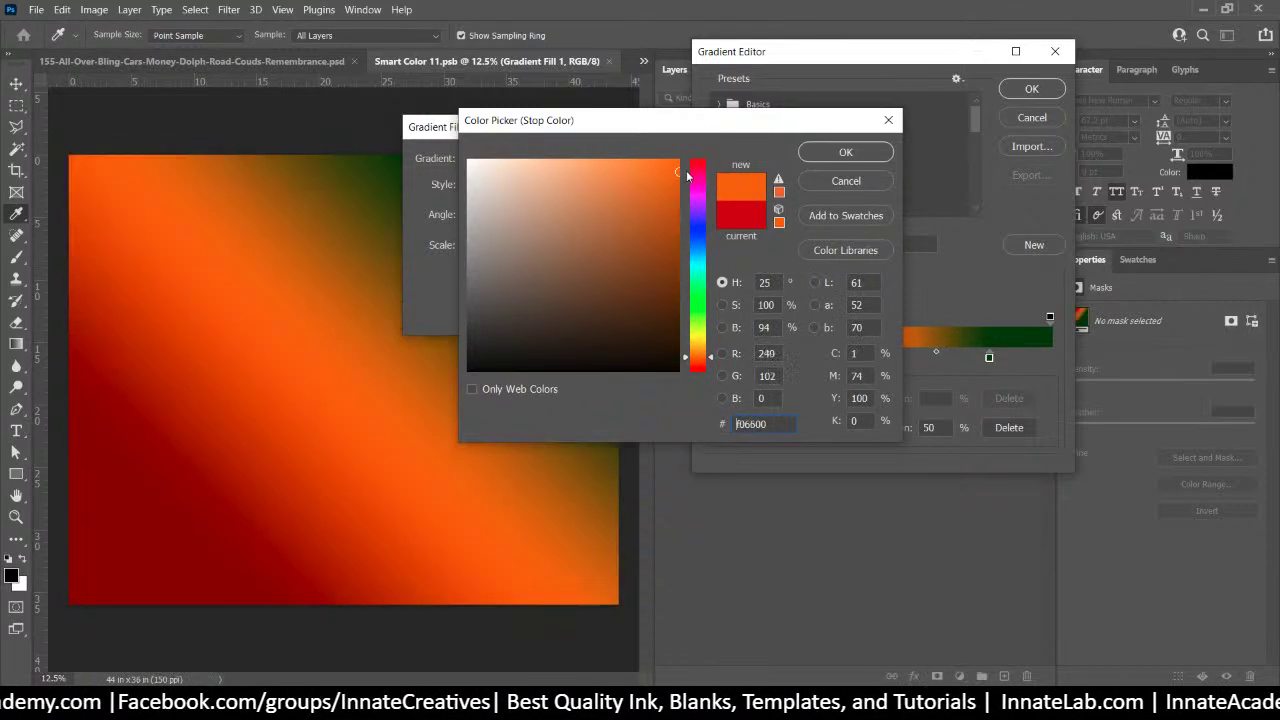
pyautogui.click(831, 154)
# Recolor the gradient's dark green stop at 82% to golden orange #f3a000
pyautogui.click(989, 357)
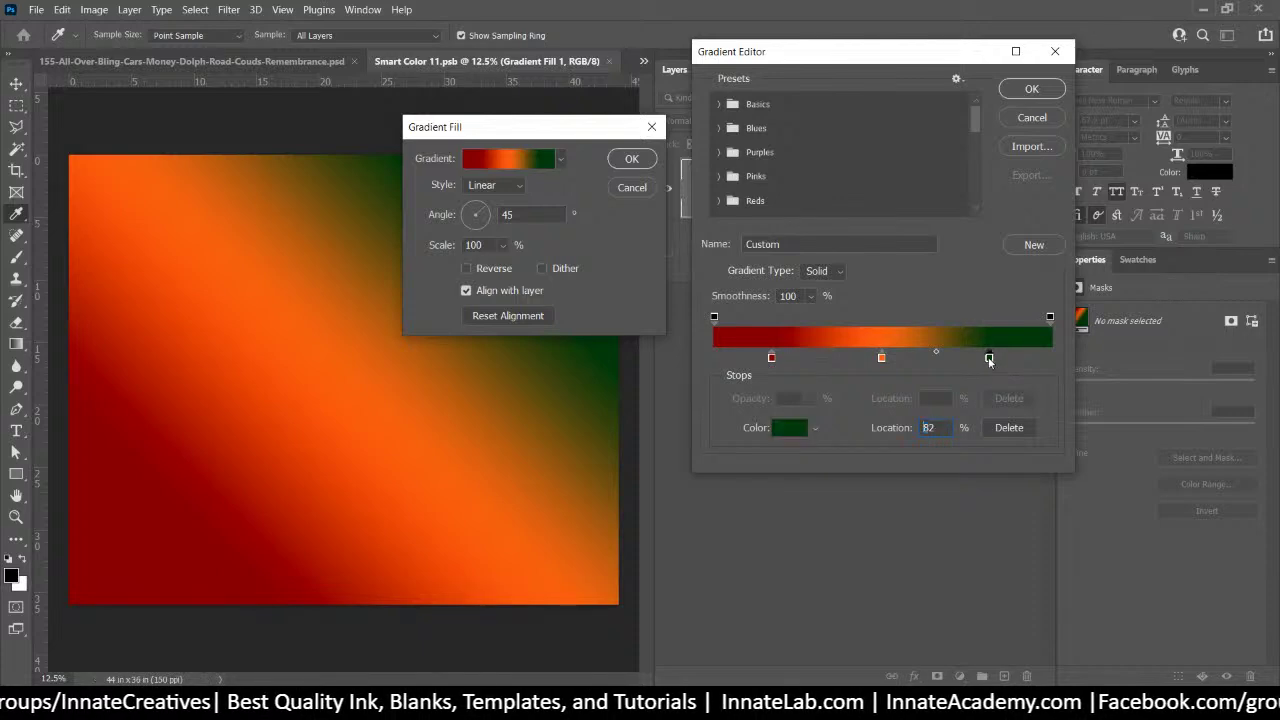
pyautogui.doubleClick(989, 357)
pyautogui.moveTo(692, 350); pyautogui.dragTo(701, 346)
pyautogui.doubleClick(752, 424)
pyautogui.write('cd9d0b')
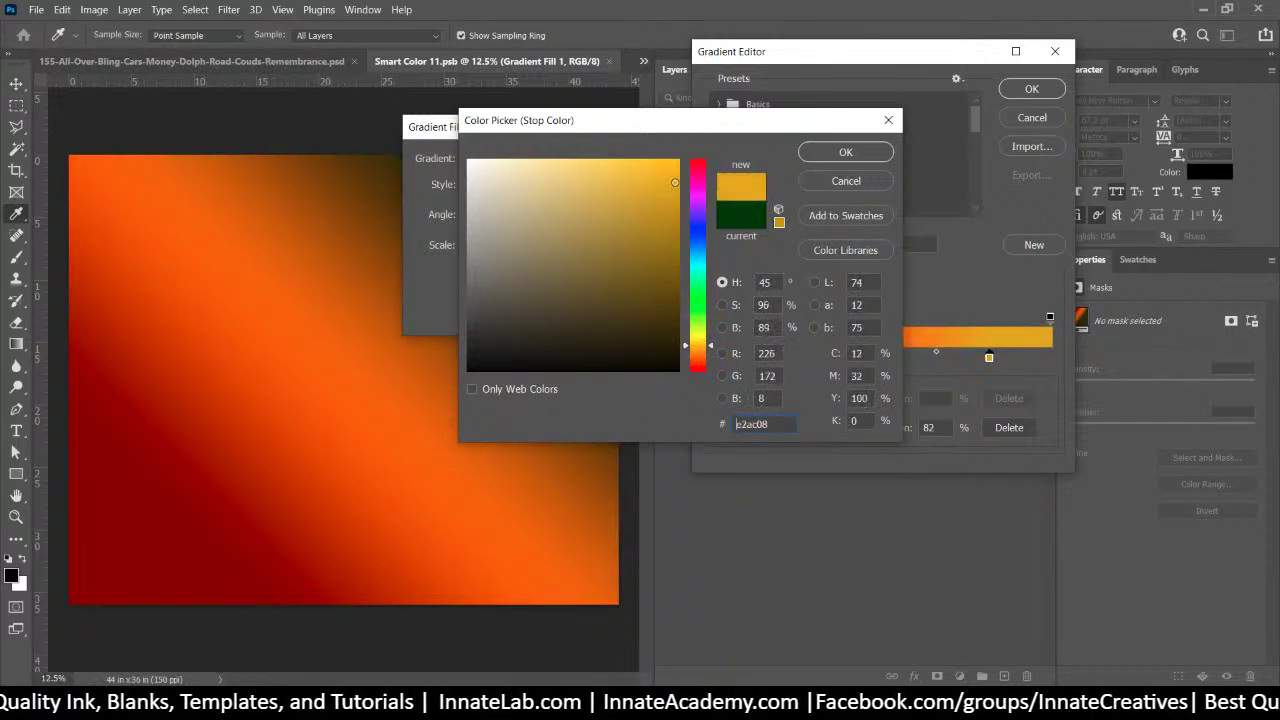
pyautogui.write('f3b700')
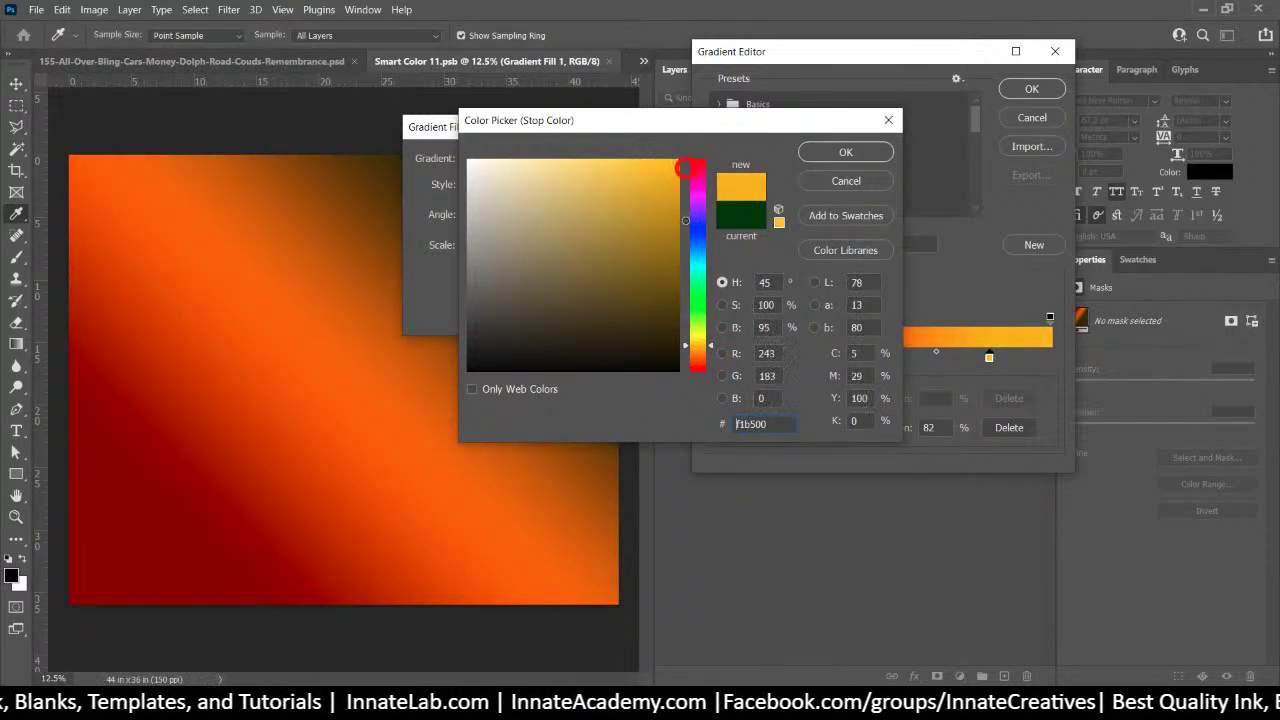
pyautogui.moveTo(712, 347); pyautogui.dragTo(711, 349)
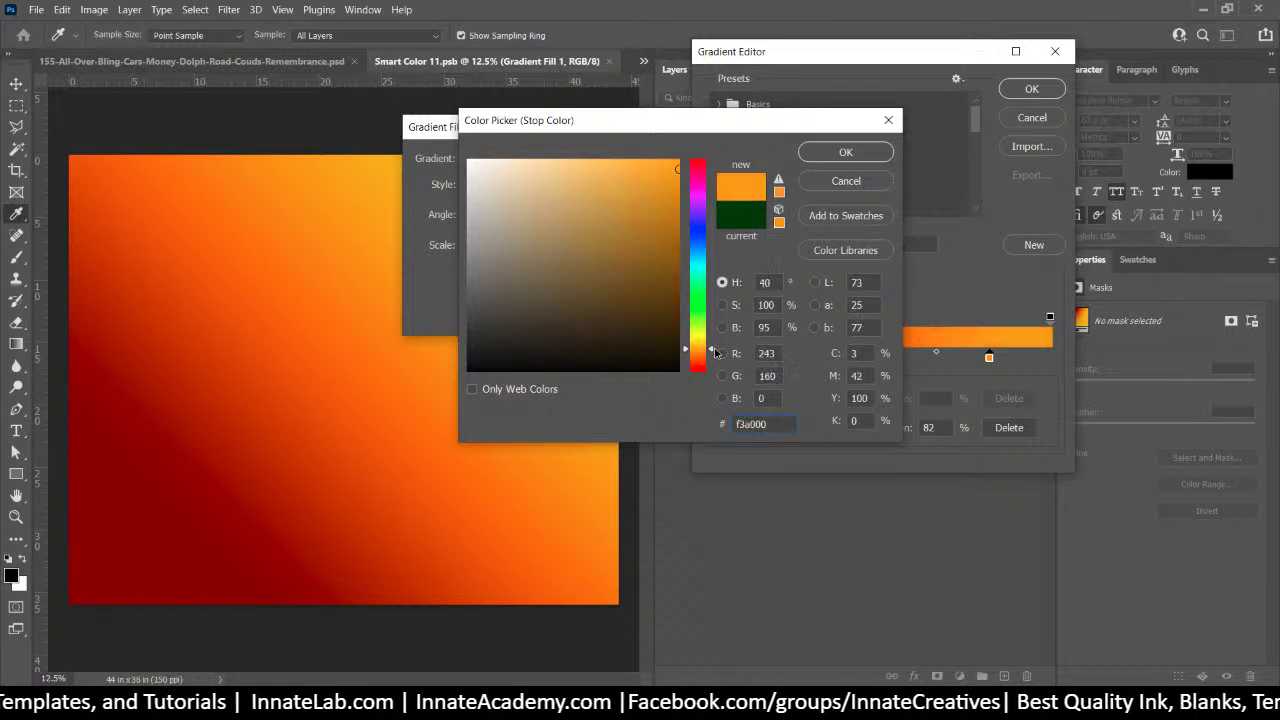
pyautogui.click(834, 152)
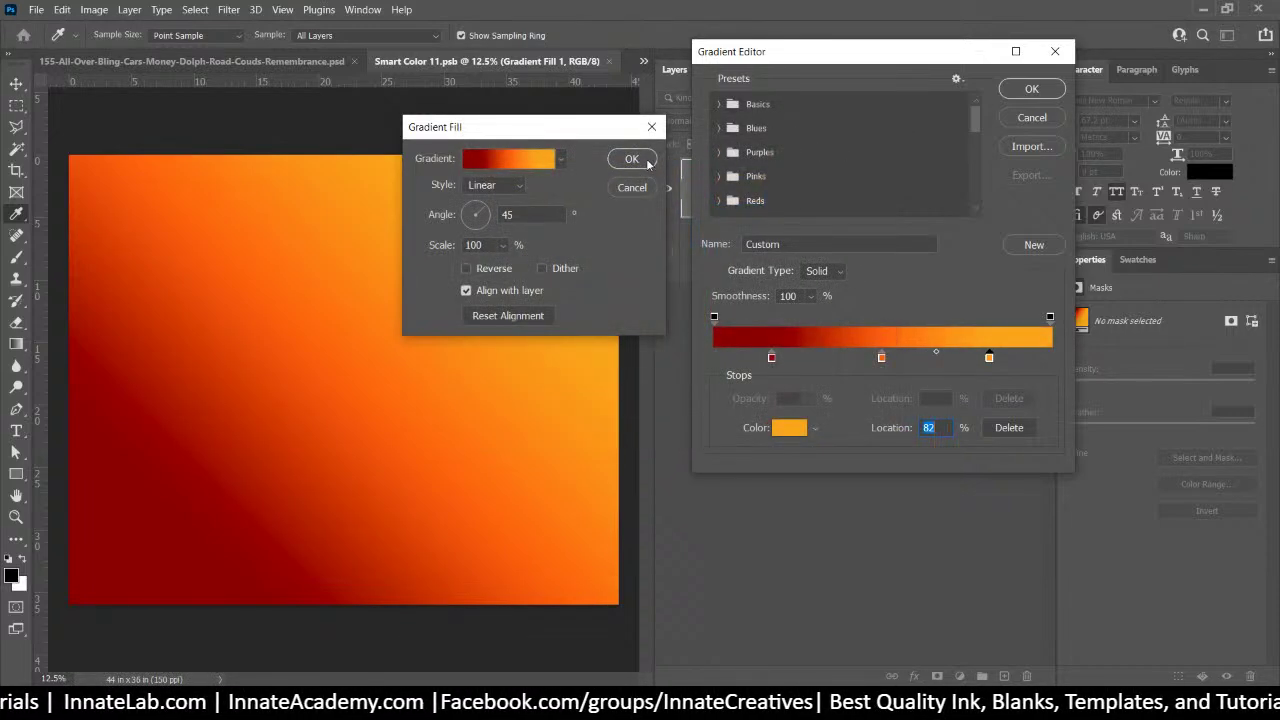
# Add a second dark red stop at 95%, place the bright orange stop at 50%, and apply the gradient to the fill layer
pyautogui.moveTo(881, 358); pyautogui.dragTo(901, 358)
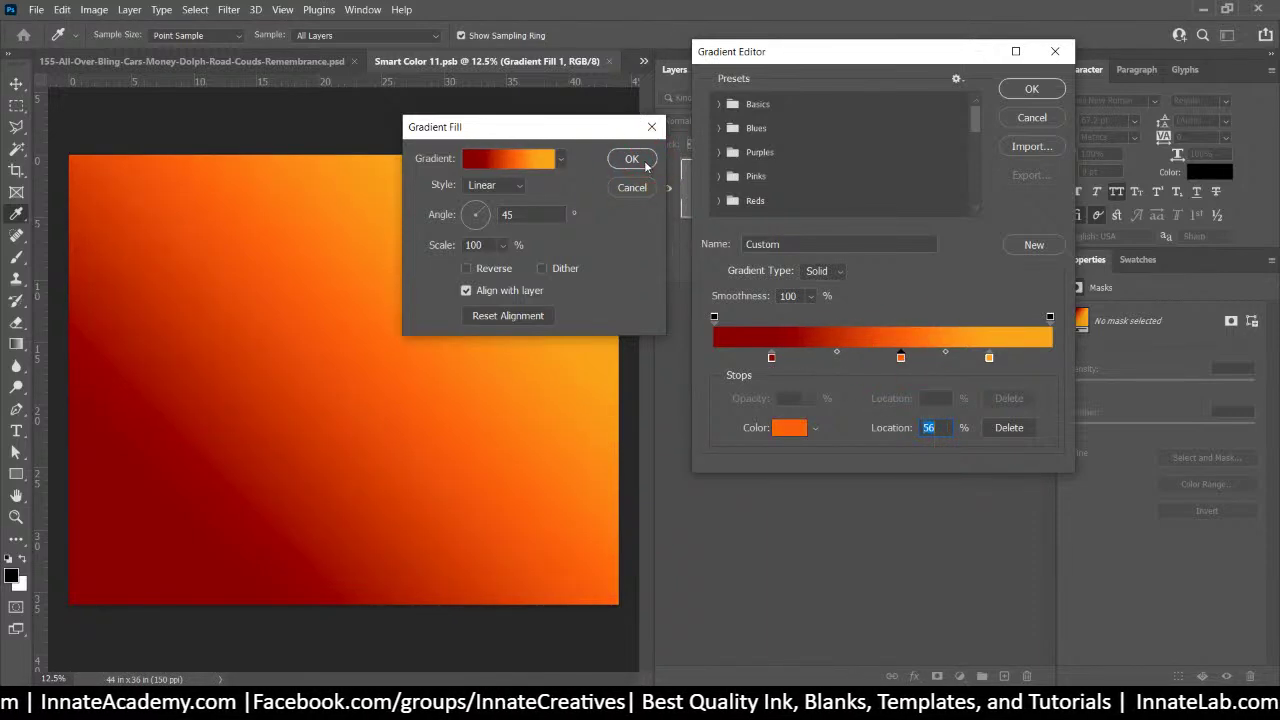
pyautogui.click(1024, 90)
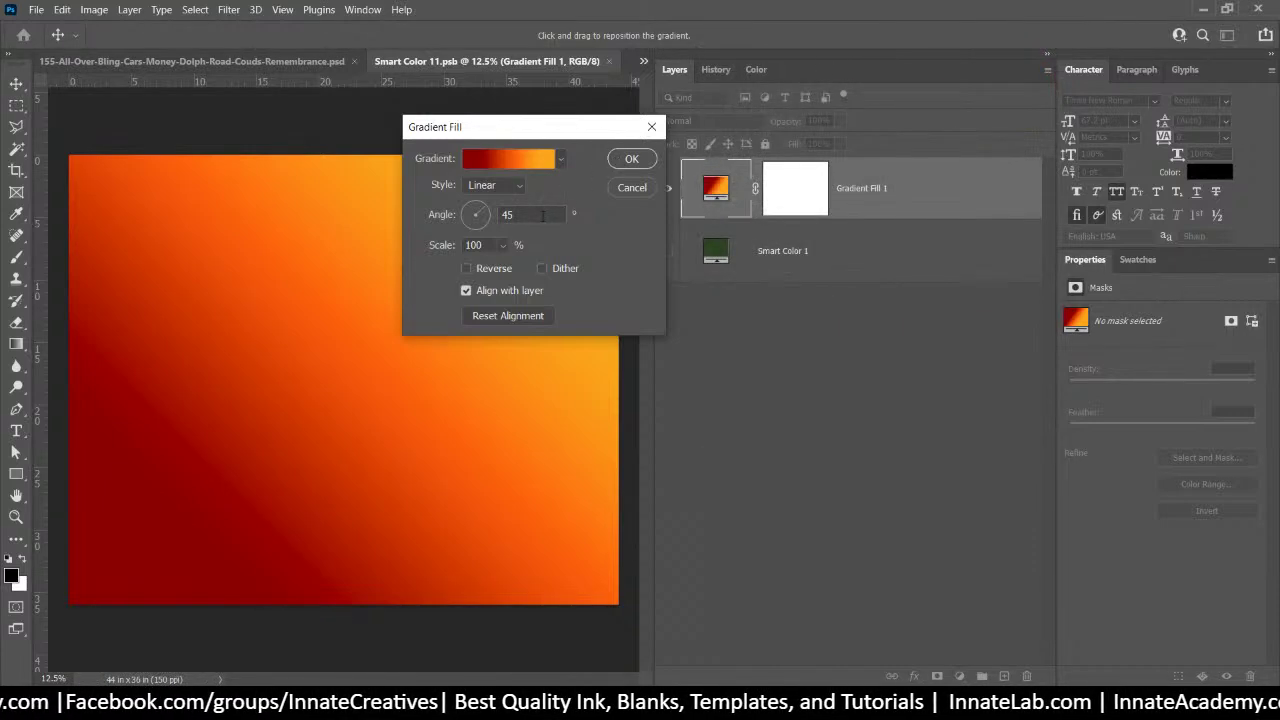
pyautogui.click(537, 163)
pyautogui.click(772, 358)
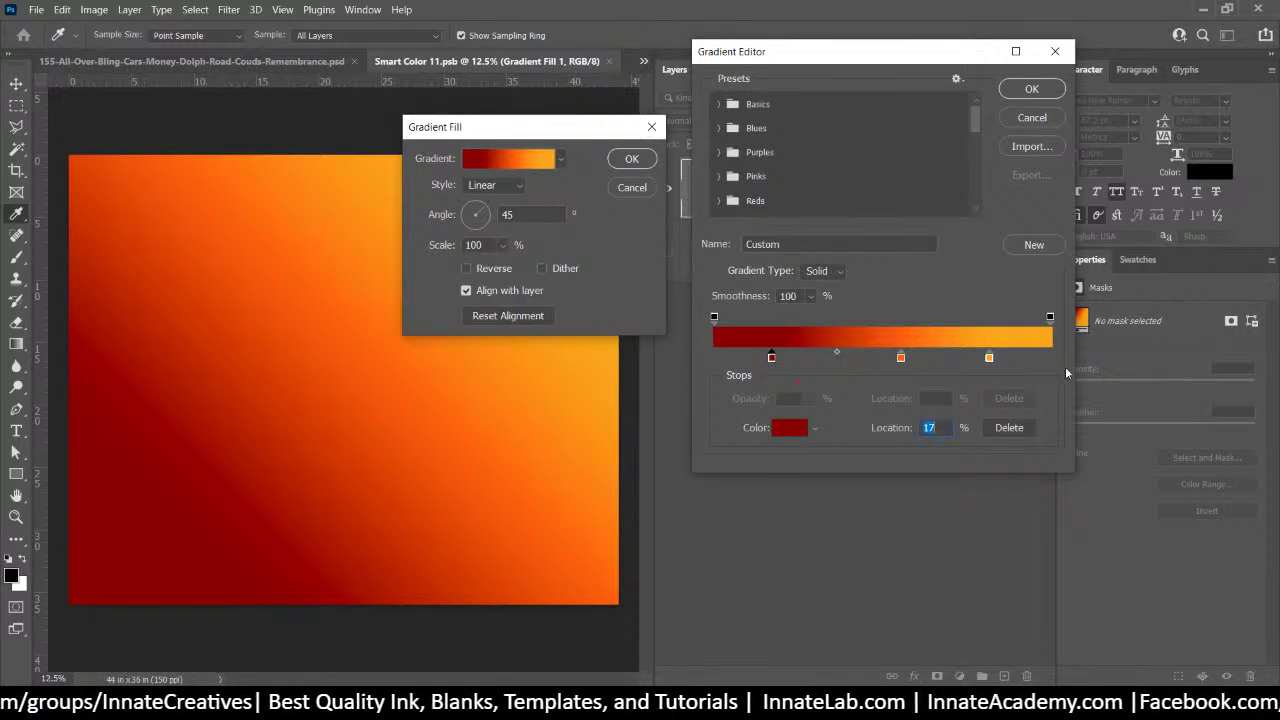
pyautogui.moveTo(1036, 358); pyautogui.dragTo(849, 360)
pyautogui.moveTo(771, 358); pyautogui.dragTo(878, 367)
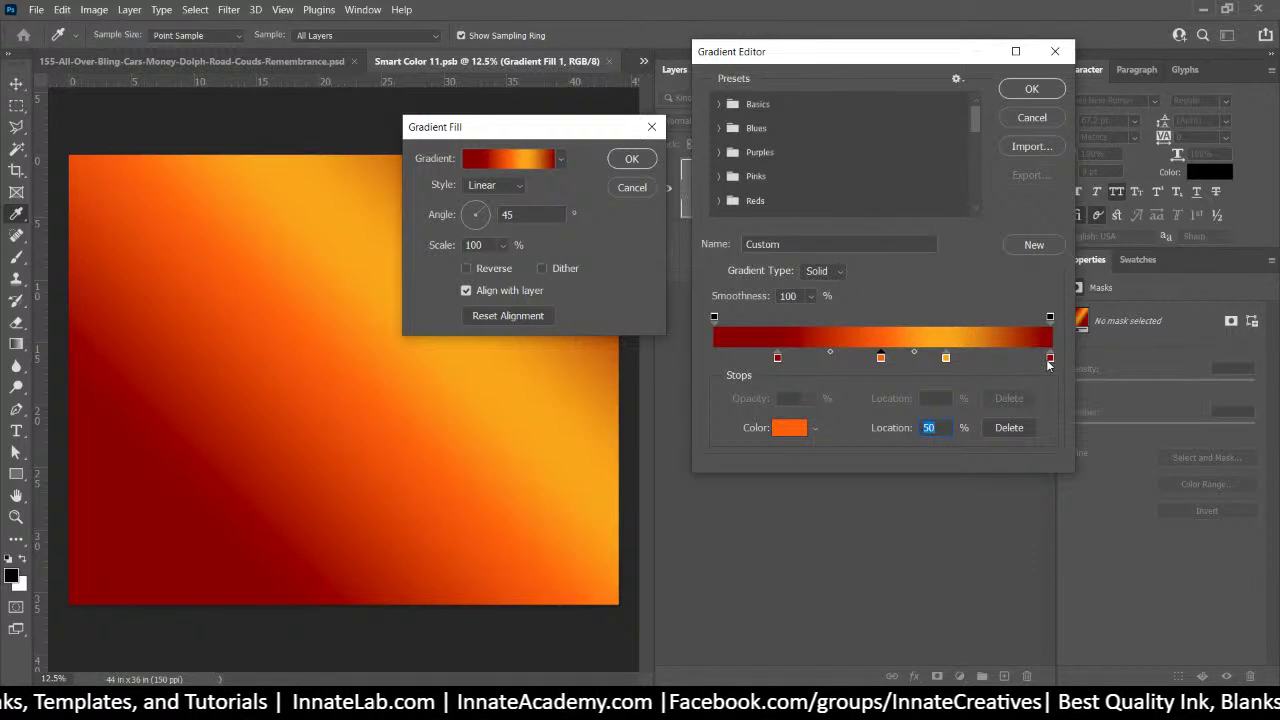
pyautogui.moveTo(1049, 360); pyautogui.dragTo(1032, 361)
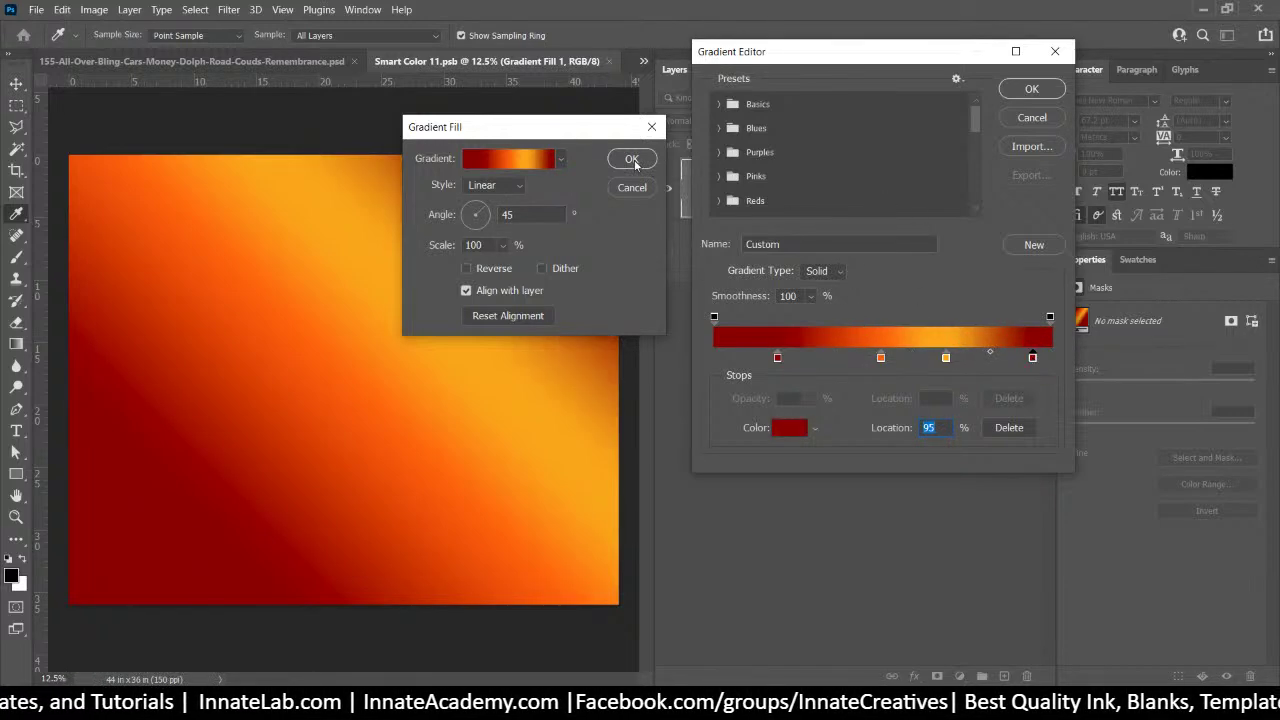
pyautogui.click(1025, 90)
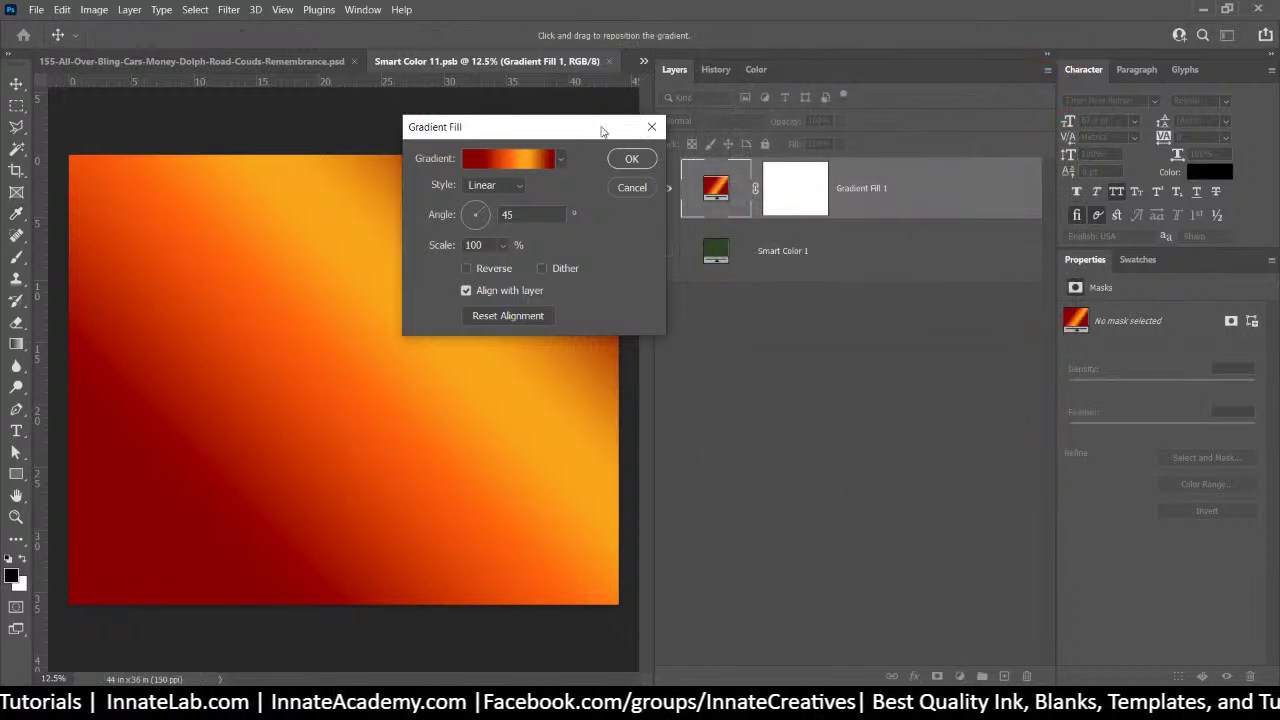
pyautogui.click(631, 158)
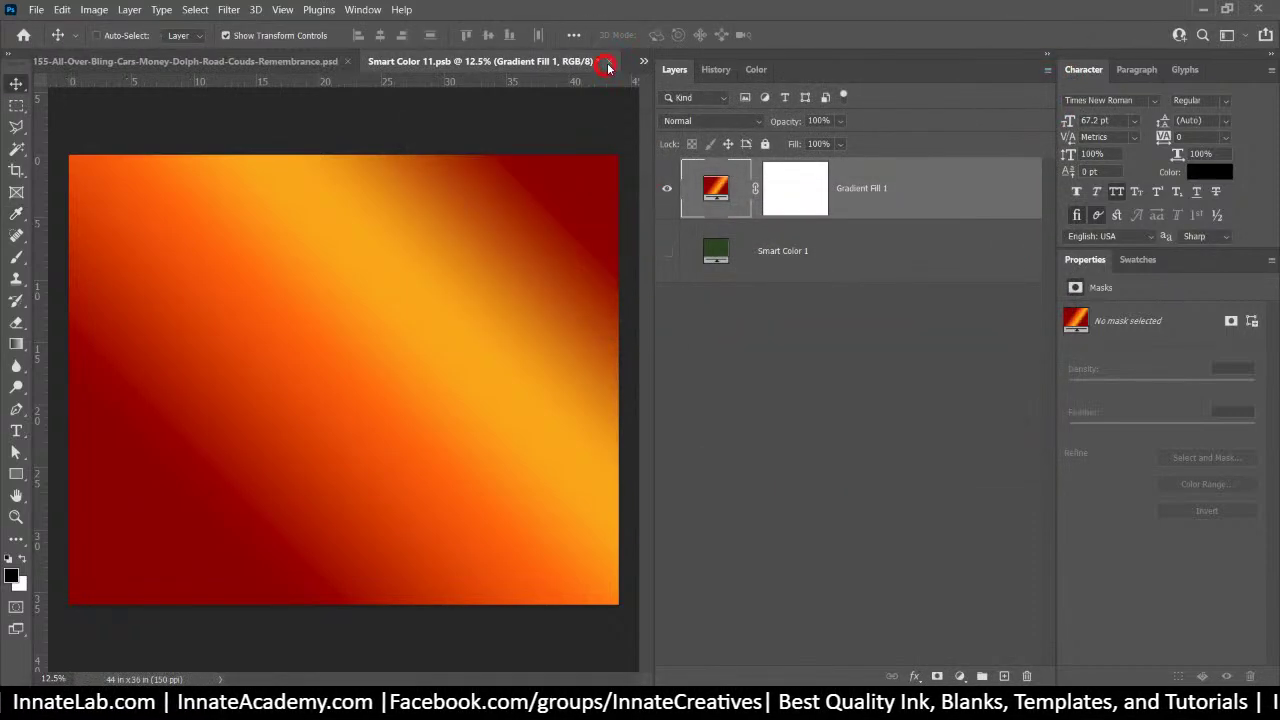
# Close the smart object with its changes saved and select the Cloud_Background layer in the shirt design
pyautogui.click(610, 62)
pyautogui.click(596, 276)
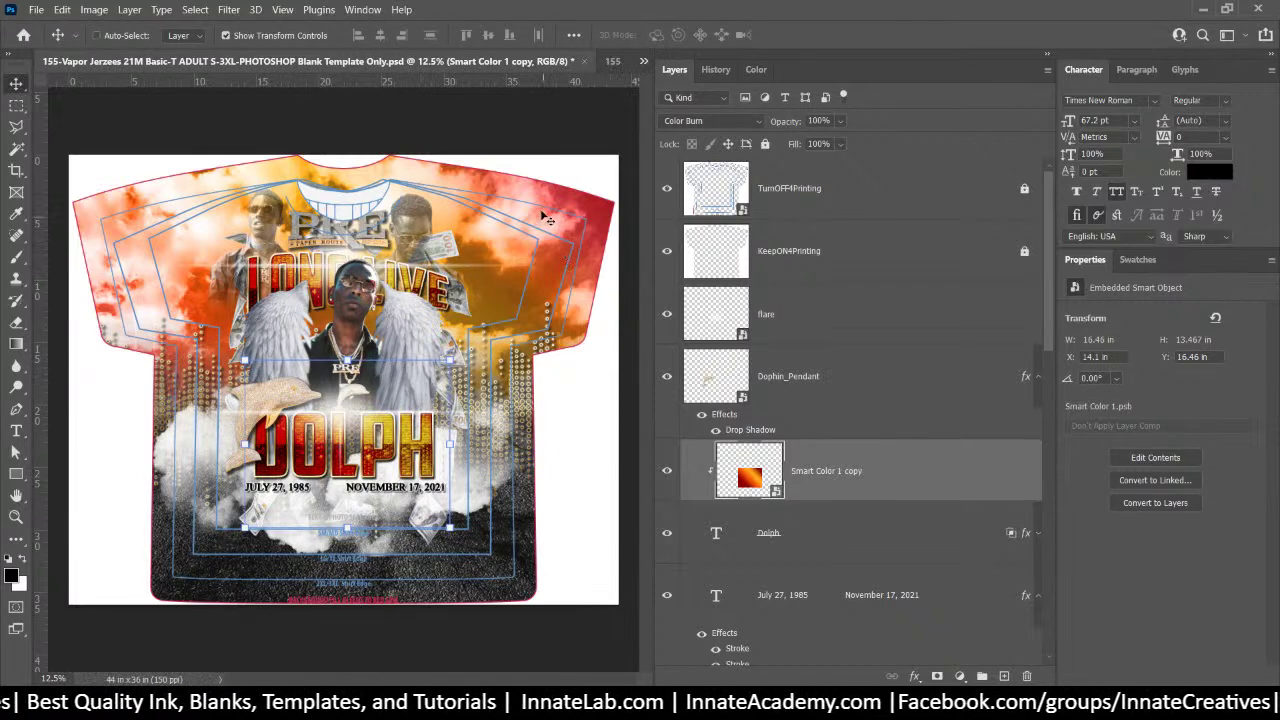
pyautogui.scroll(-6, 960, 460)
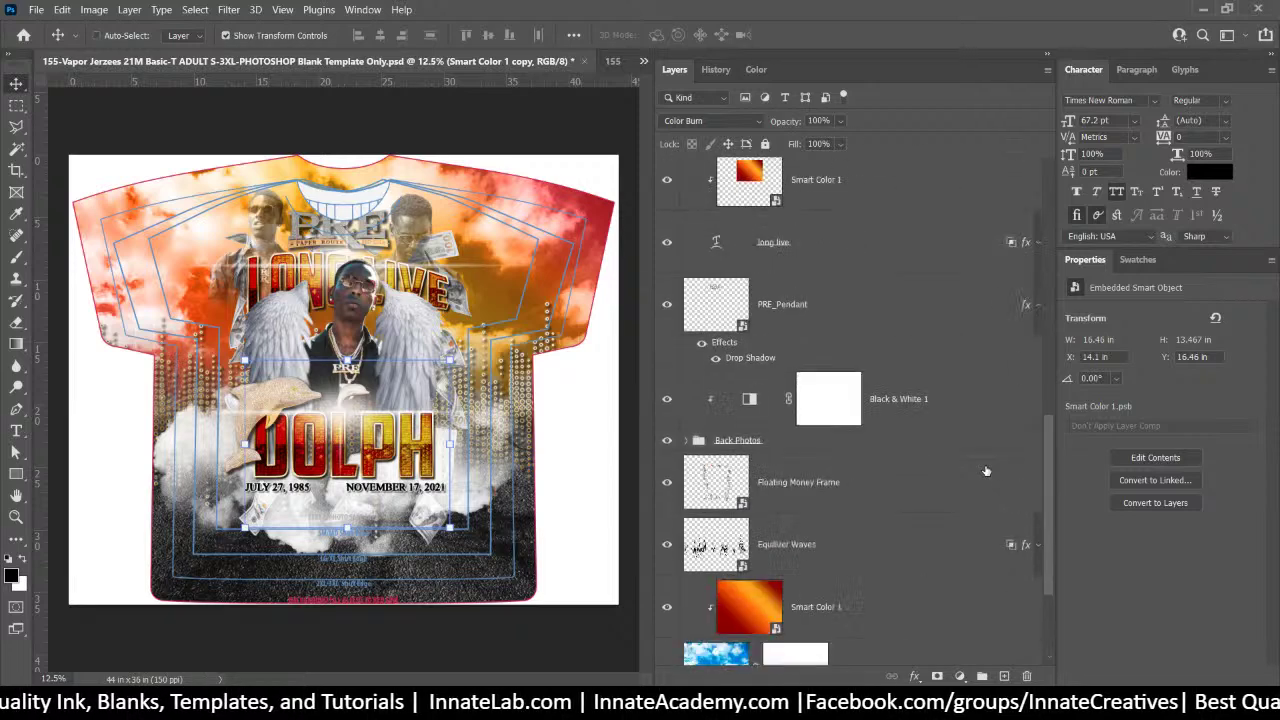
pyautogui.scroll(-3, 986, 471)
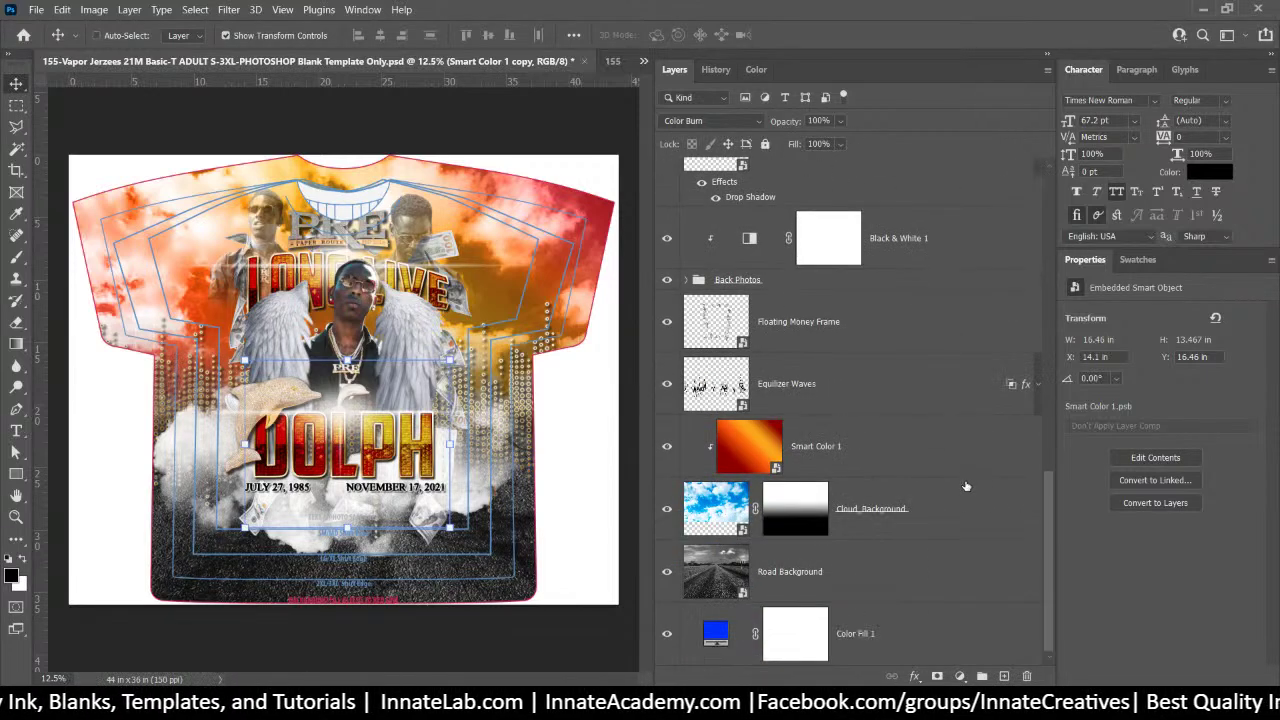
pyautogui.click(868, 505)
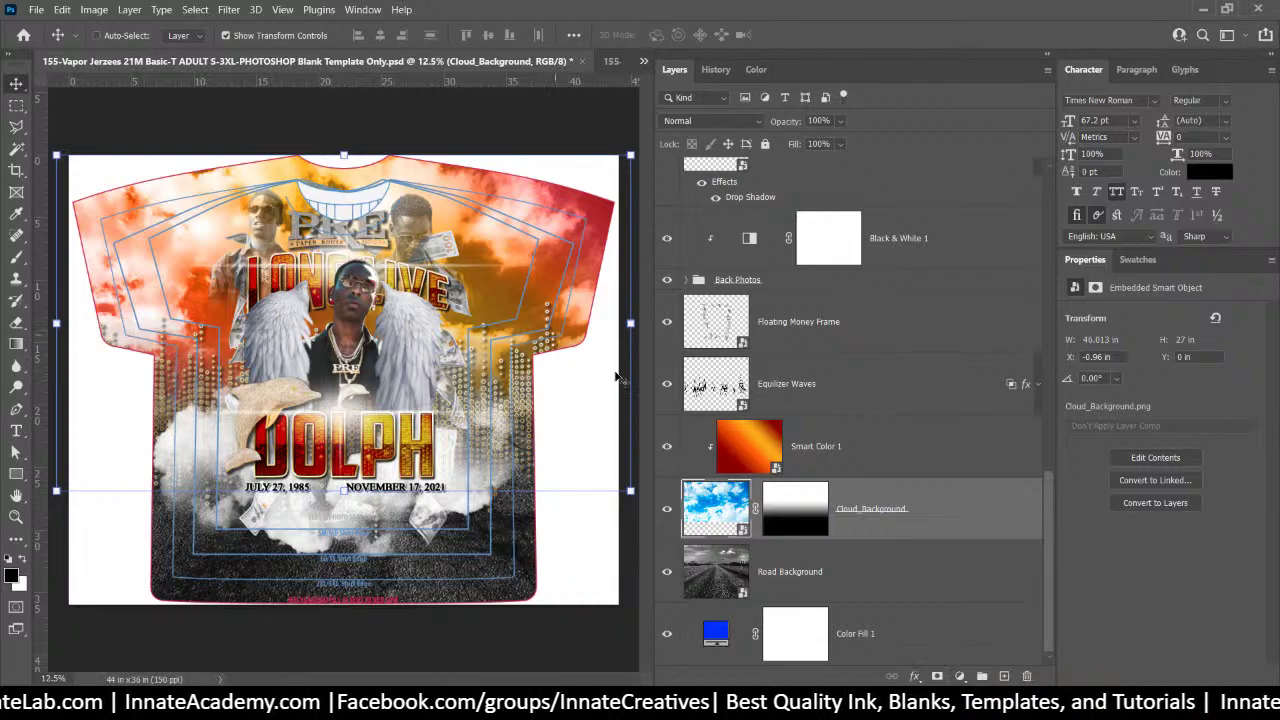
# Add a Levels adjustment clipped to the Cloud_Background layer and set its midtones to 0.44
pyautogui.click(667, 450)
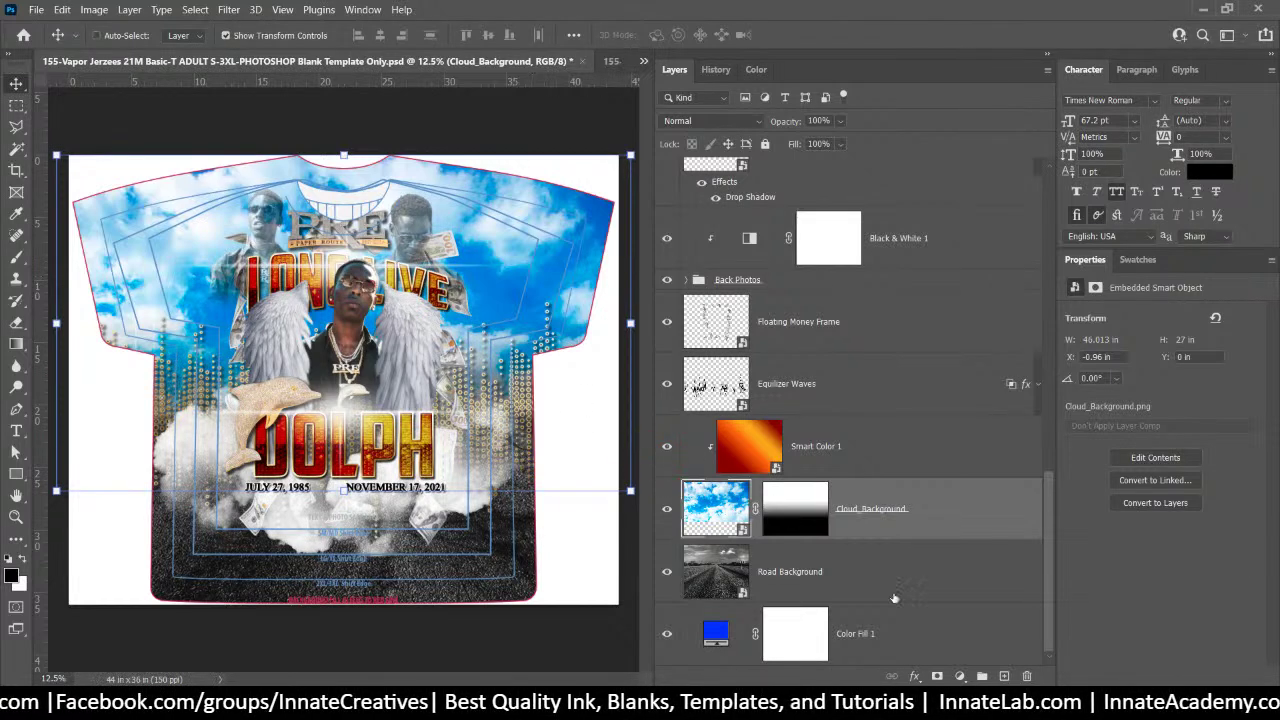
pyautogui.click(960, 677)
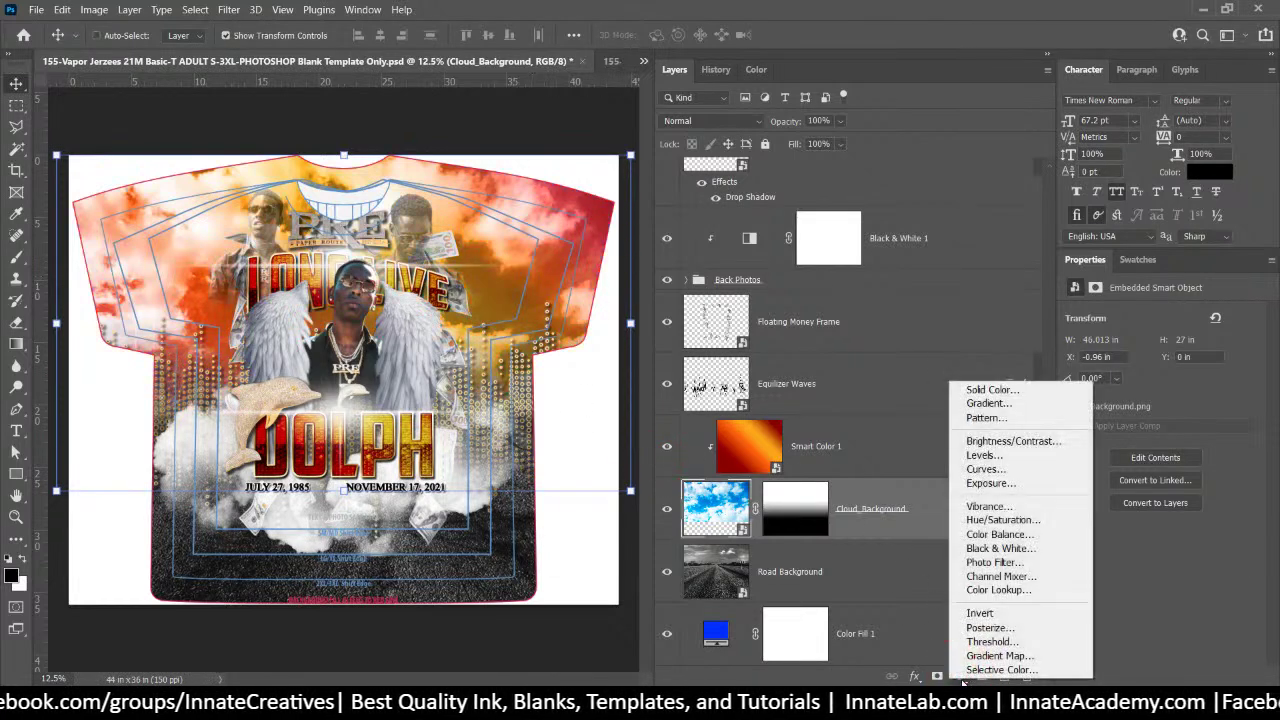
pyautogui.click(979, 459)
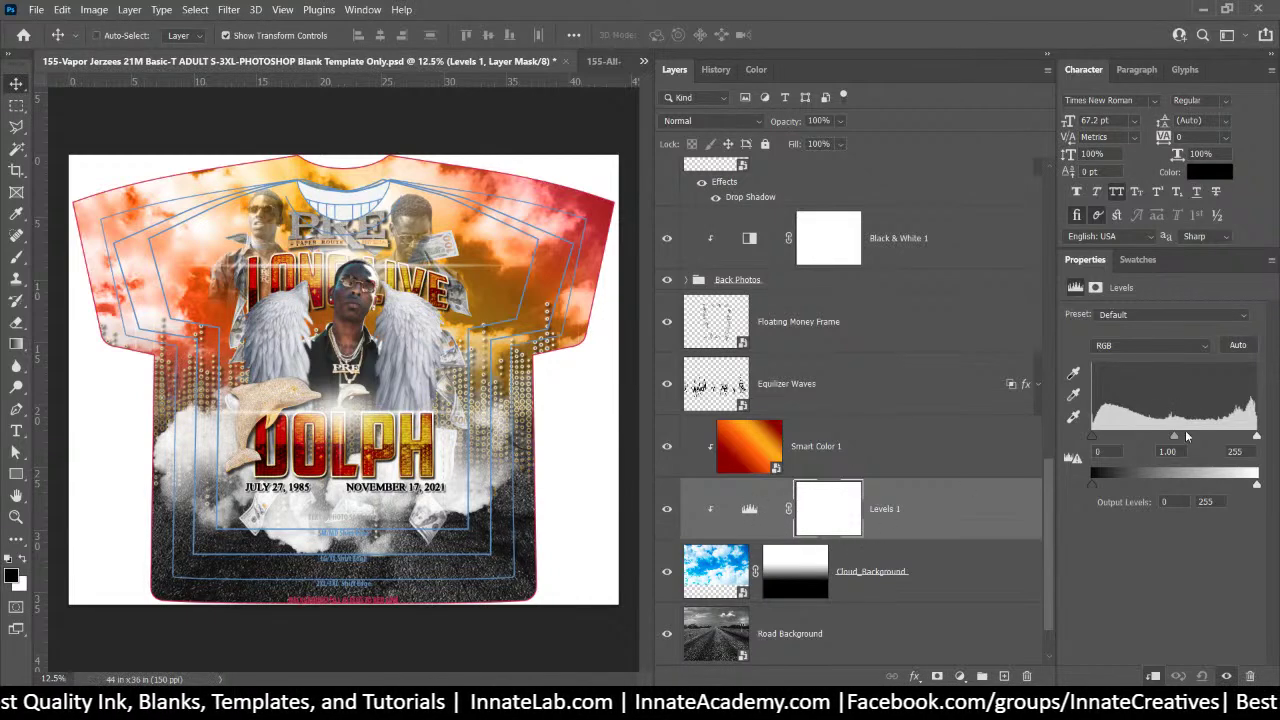
pyautogui.moveTo(1174, 436); pyautogui.dragTo(1216, 441)
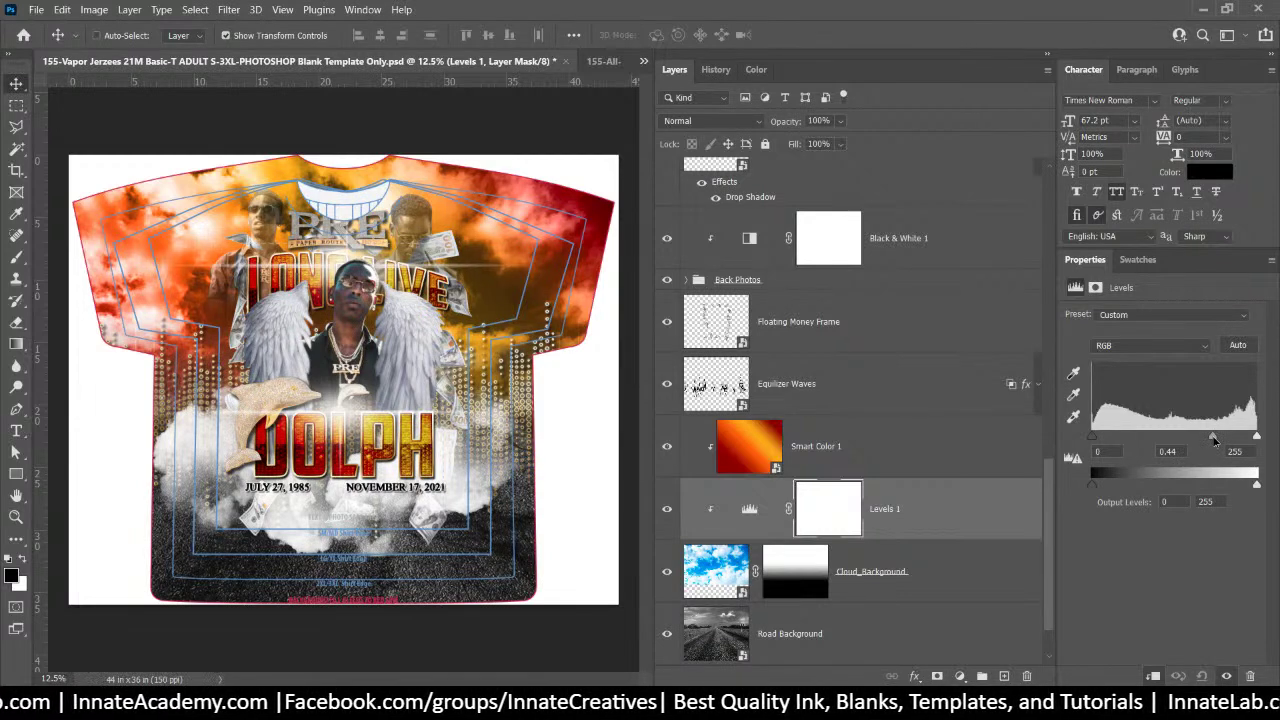
pyautogui.moveTo(1214, 440); pyautogui.dragTo(1214, 440)
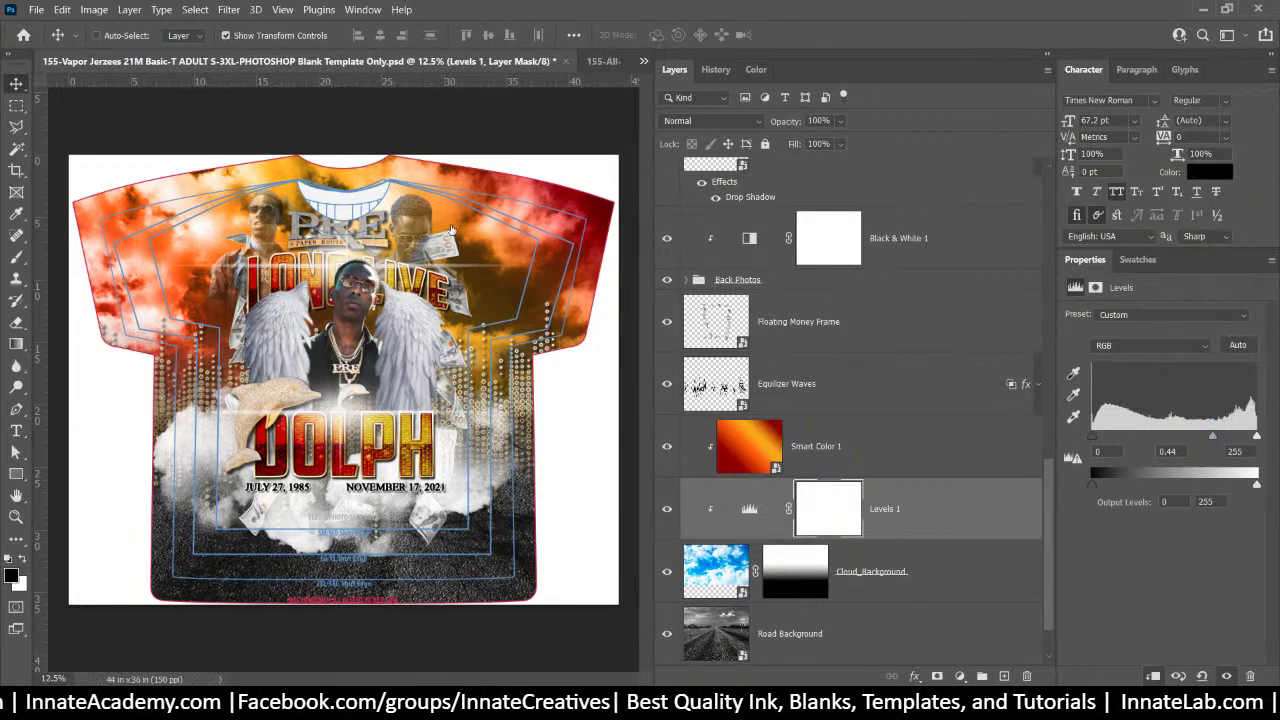
# Rename the Levels adjustment layer Darker Colors and toggle its visibility to compare the clouds with and without it
pyautogui.doubleClick(885, 510)
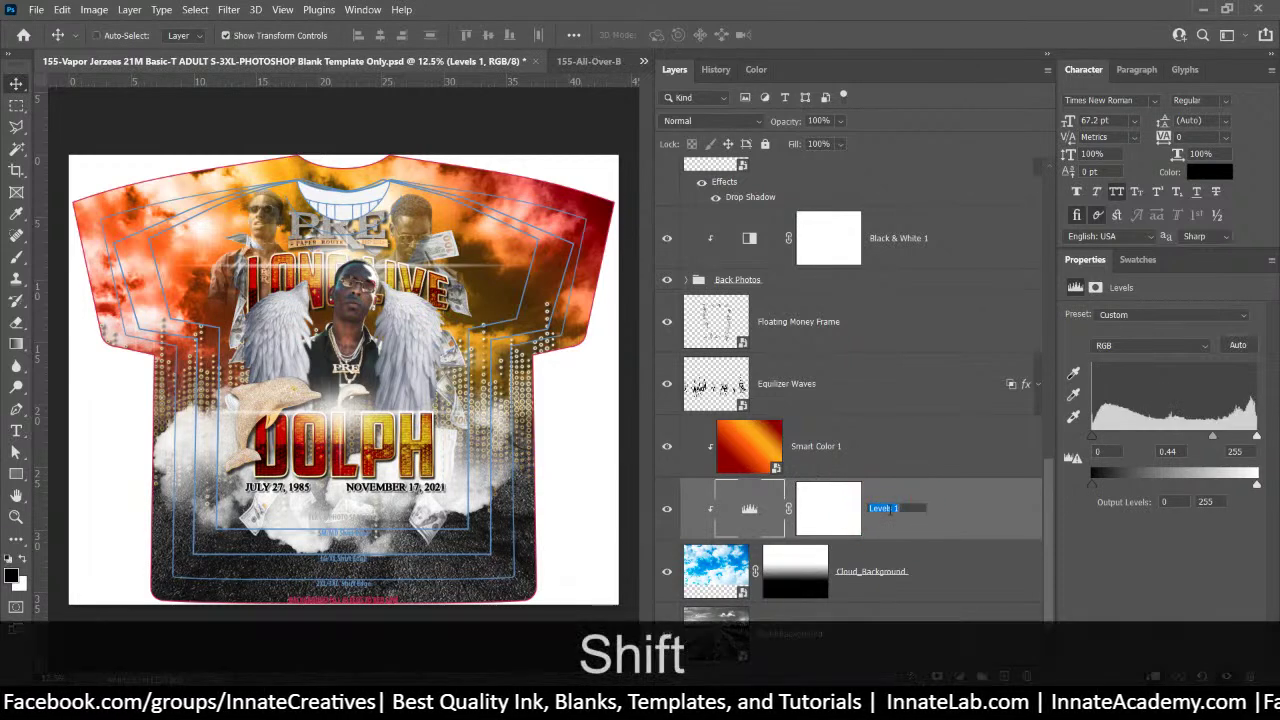
pyautogui.write('Darker C')
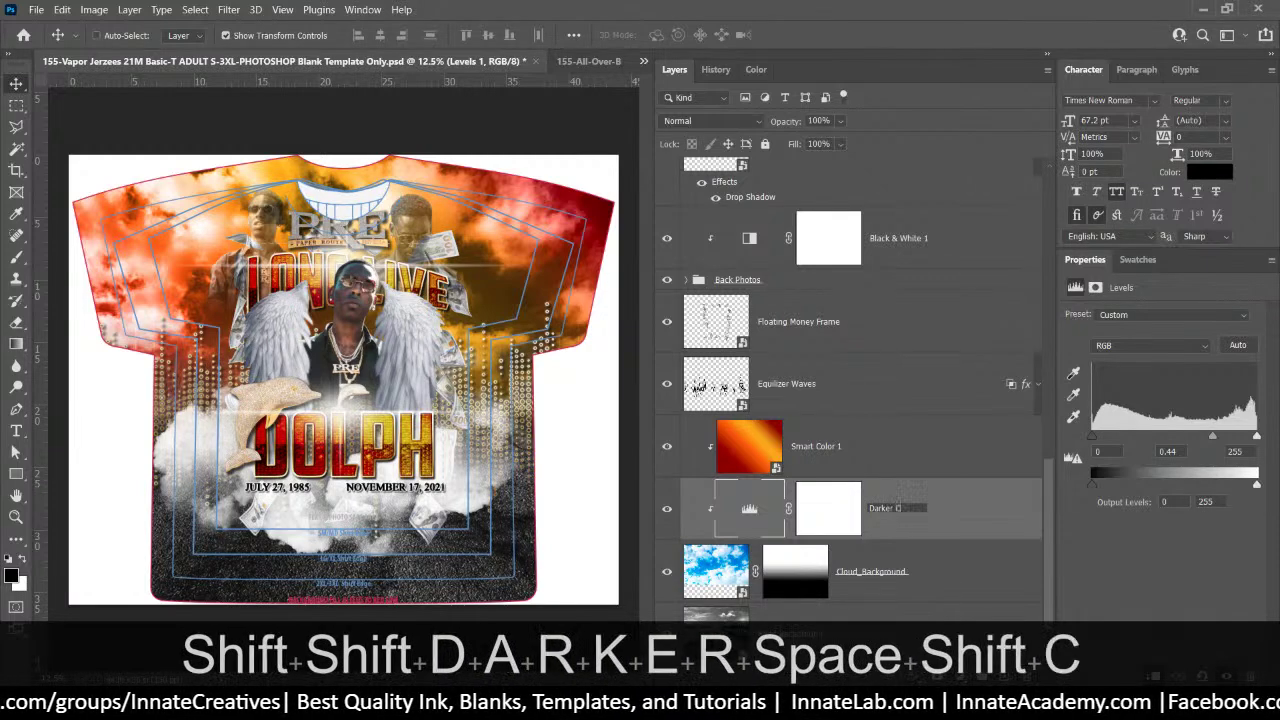
pyautogui.write('olors')
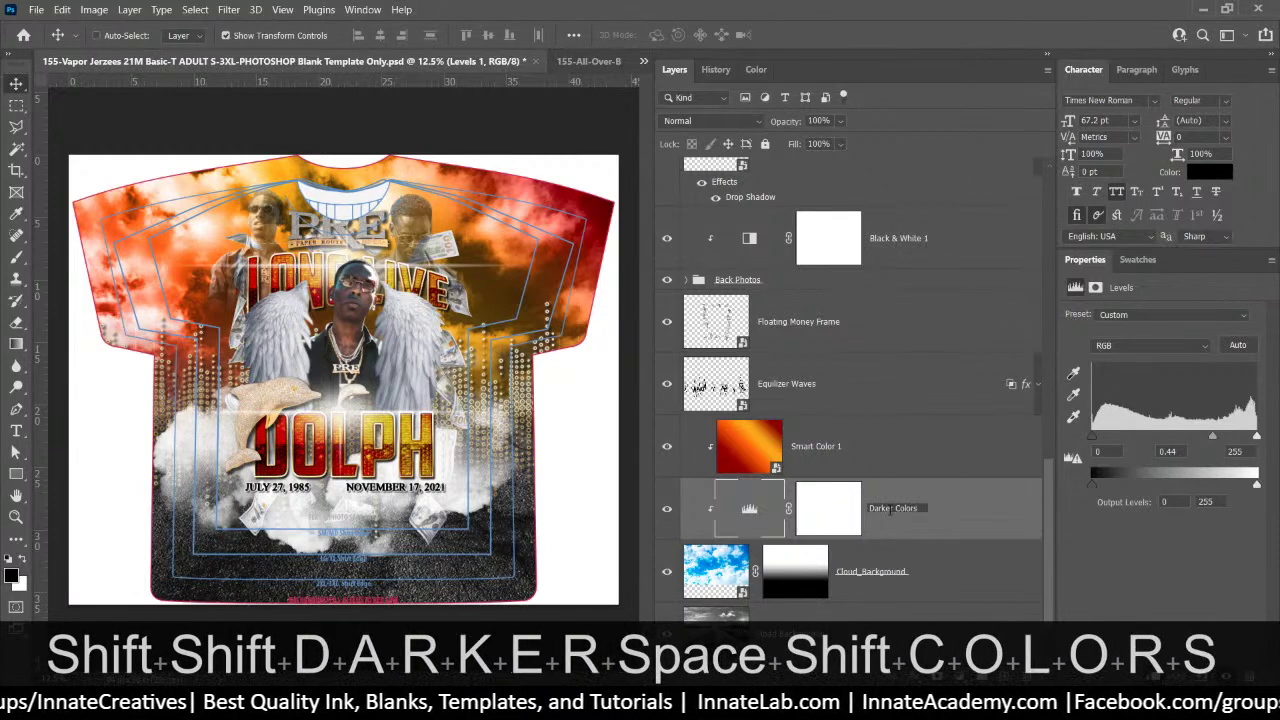
pyautogui.click(944, 513)
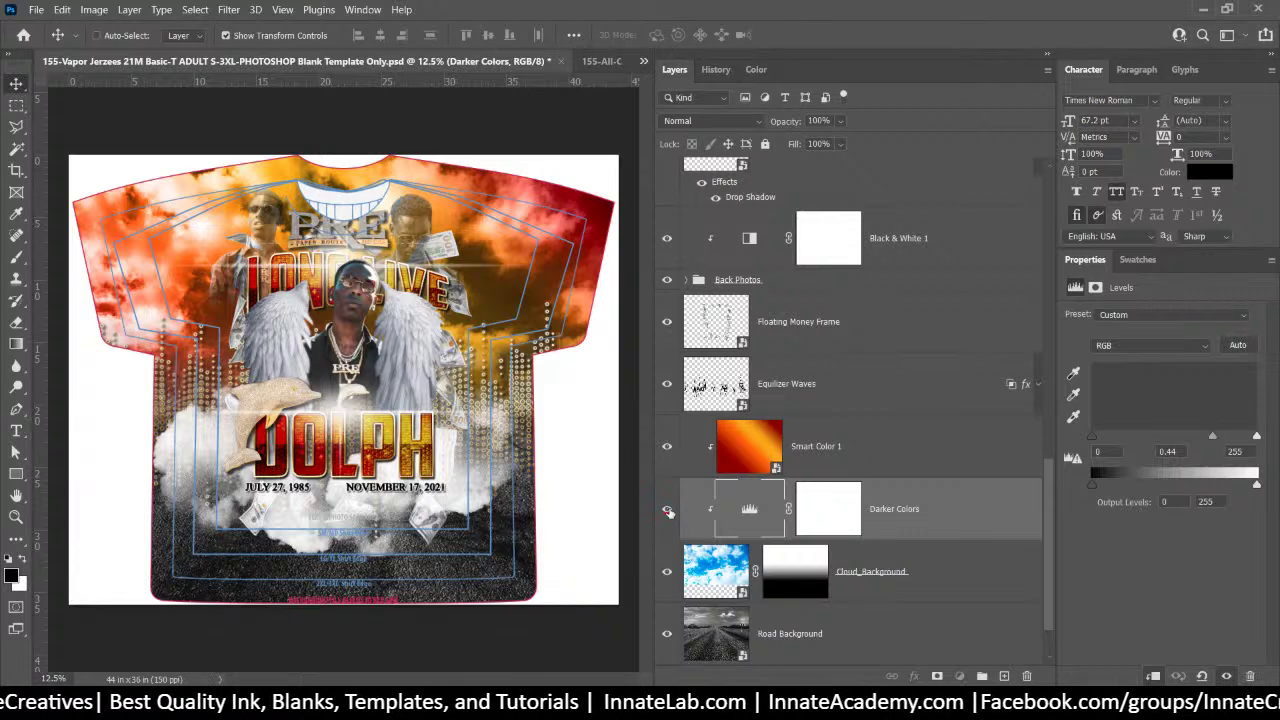
pyautogui.click(667, 511)
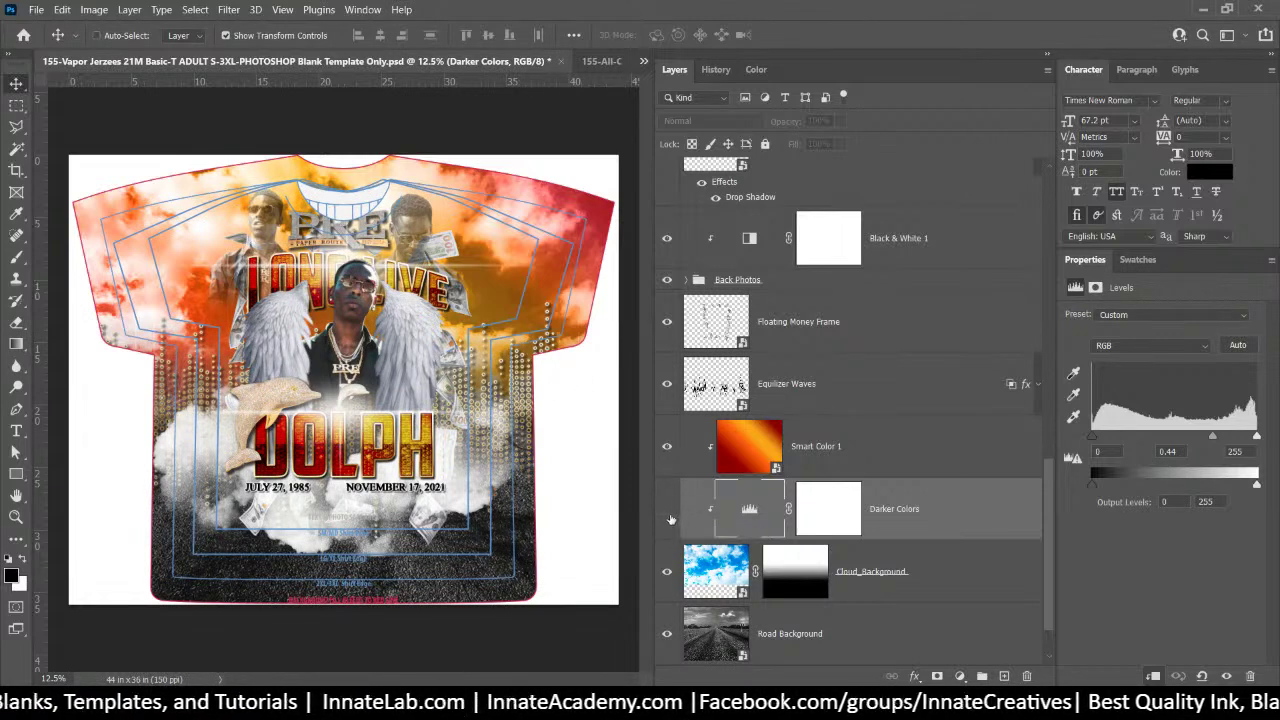
pyautogui.click(667, 511)
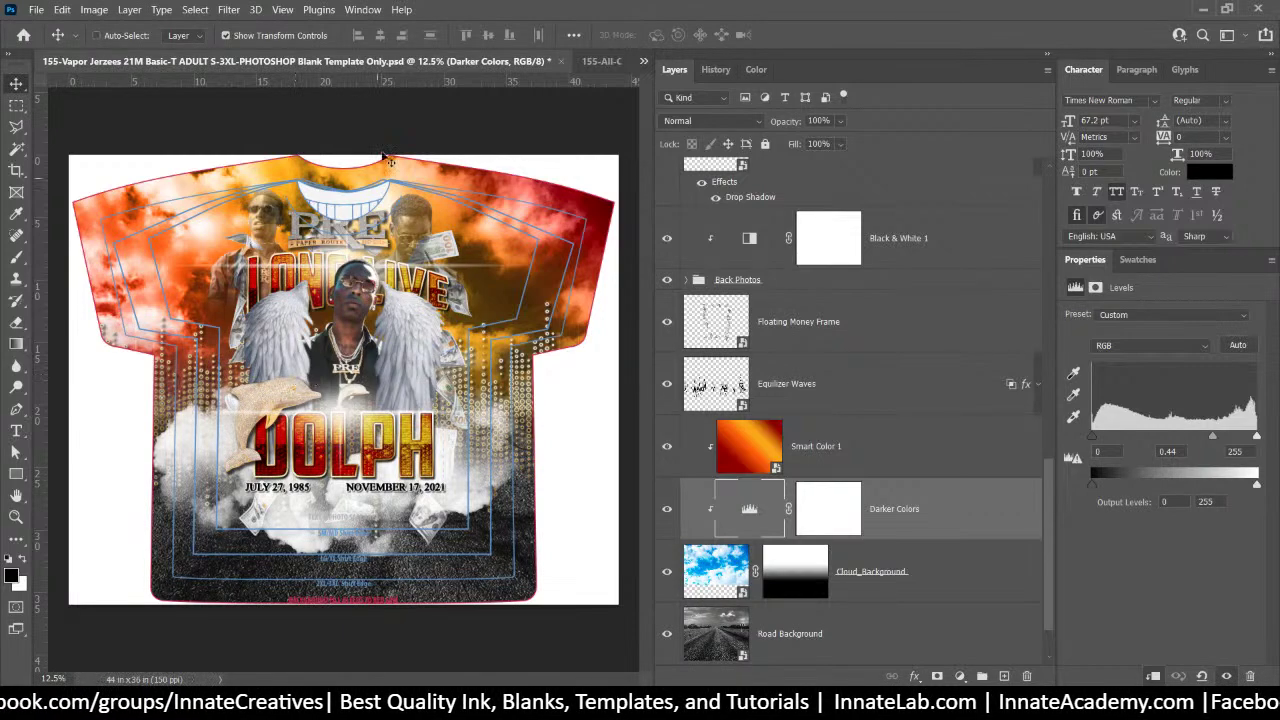
# In the 155-All-Over-Bling Remembrance document, enable the Background group's grunge layer mask and load it as a selection
pyautogui.click(591, 64)
pyautogui.scroll(-10, 873, 470)
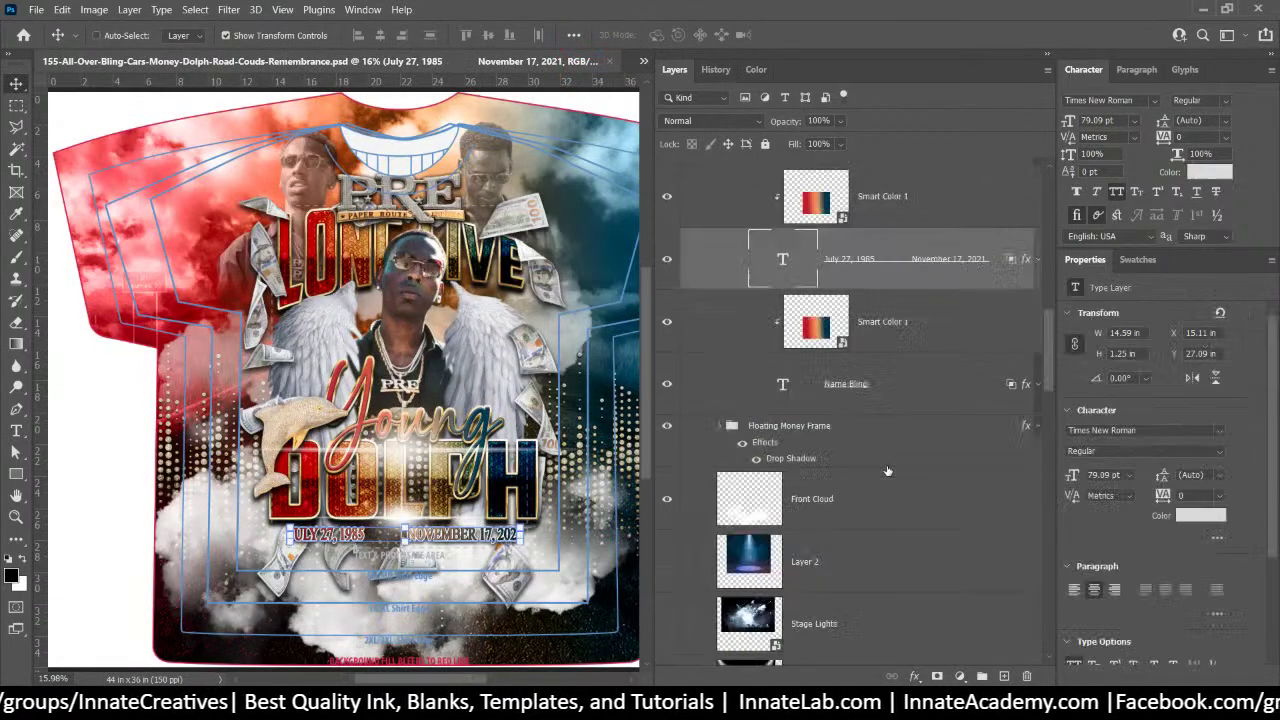
pyautogui.scroll(3, 873, 470)
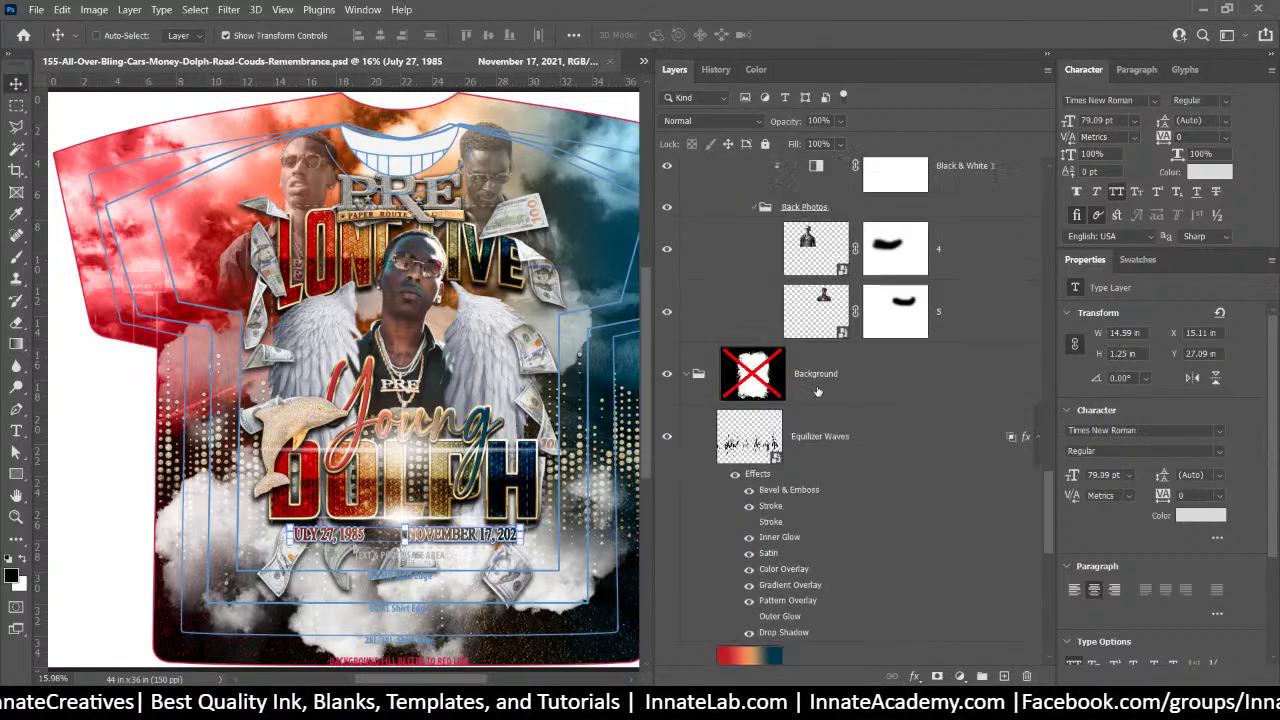
pyautogui.keyDown('shift'); pyautogui.click(760, 380); pyautogui.keyUp('shift')
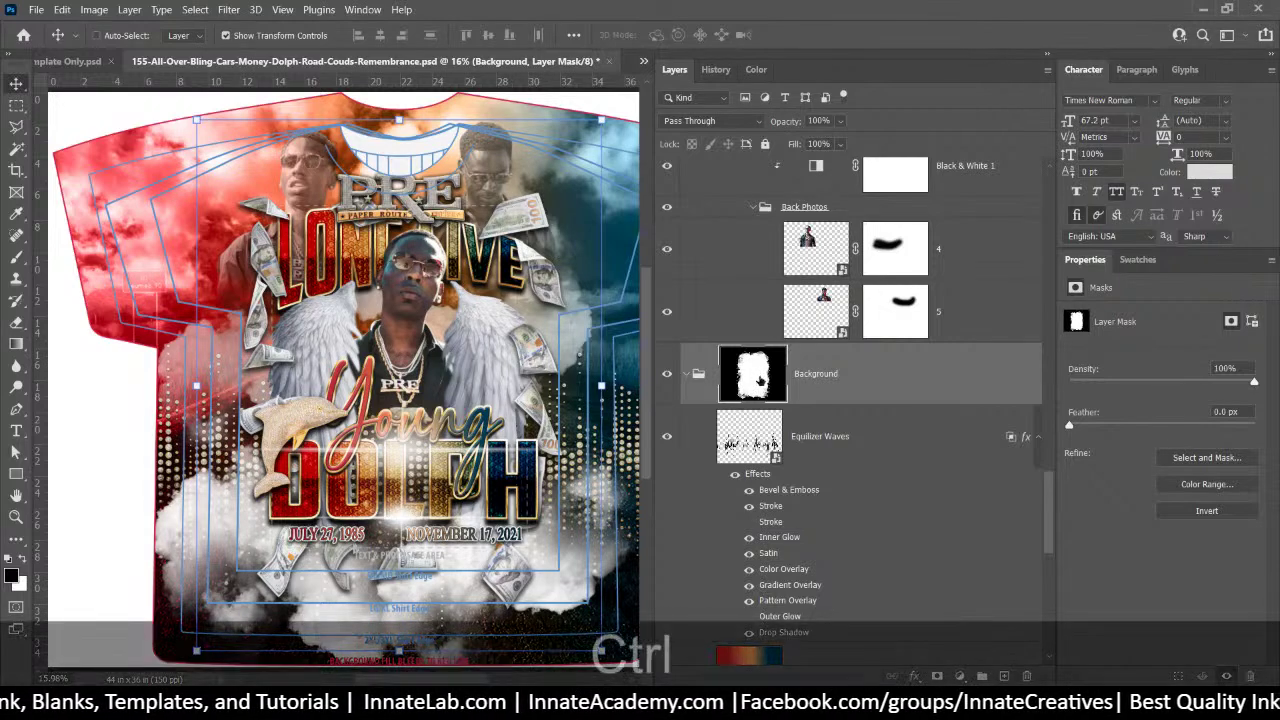
pyautogui.keyDown('ctrl'); pyautogui.click(762, 378); pyautogui.keyUp('ctrl')
pyautogui.keyDown('ctrl'); pyautogui.click(762, 378); pyautogui.keyUp('ctrl')
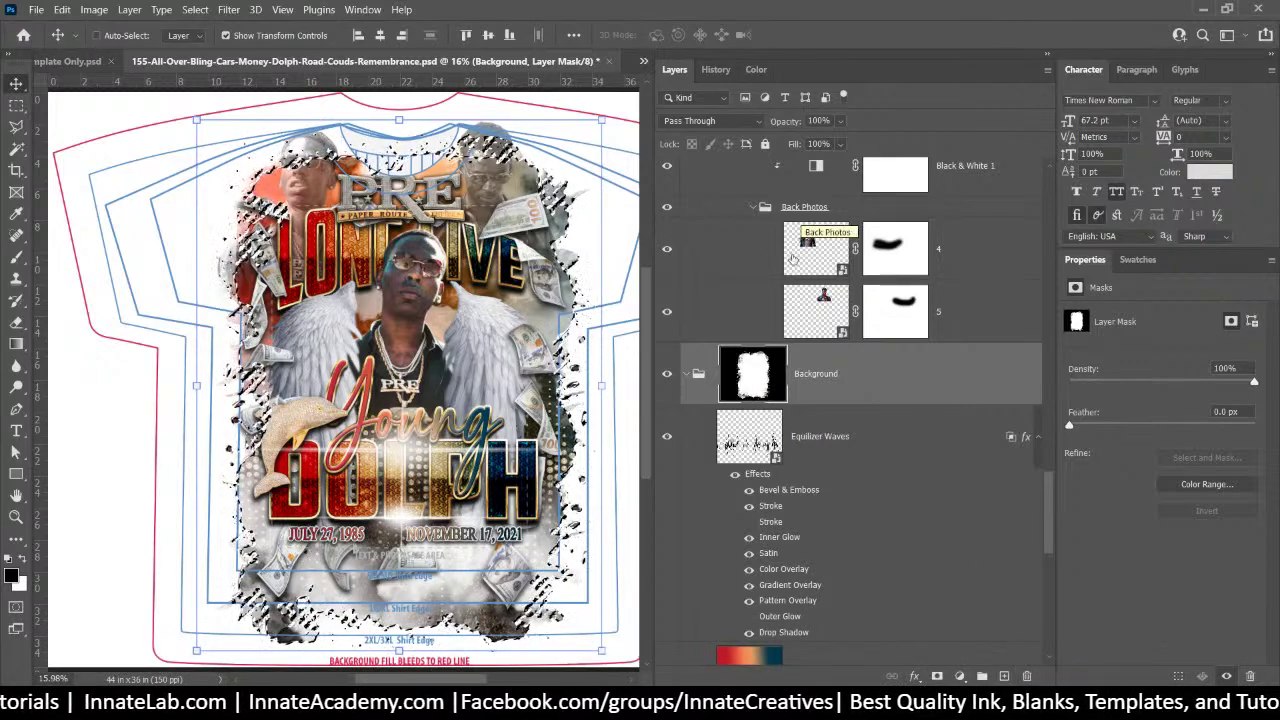
# Add a solid color fill layer in black #000000 from the grunge selection inside the Background group
pyautogui.click(959, 676)
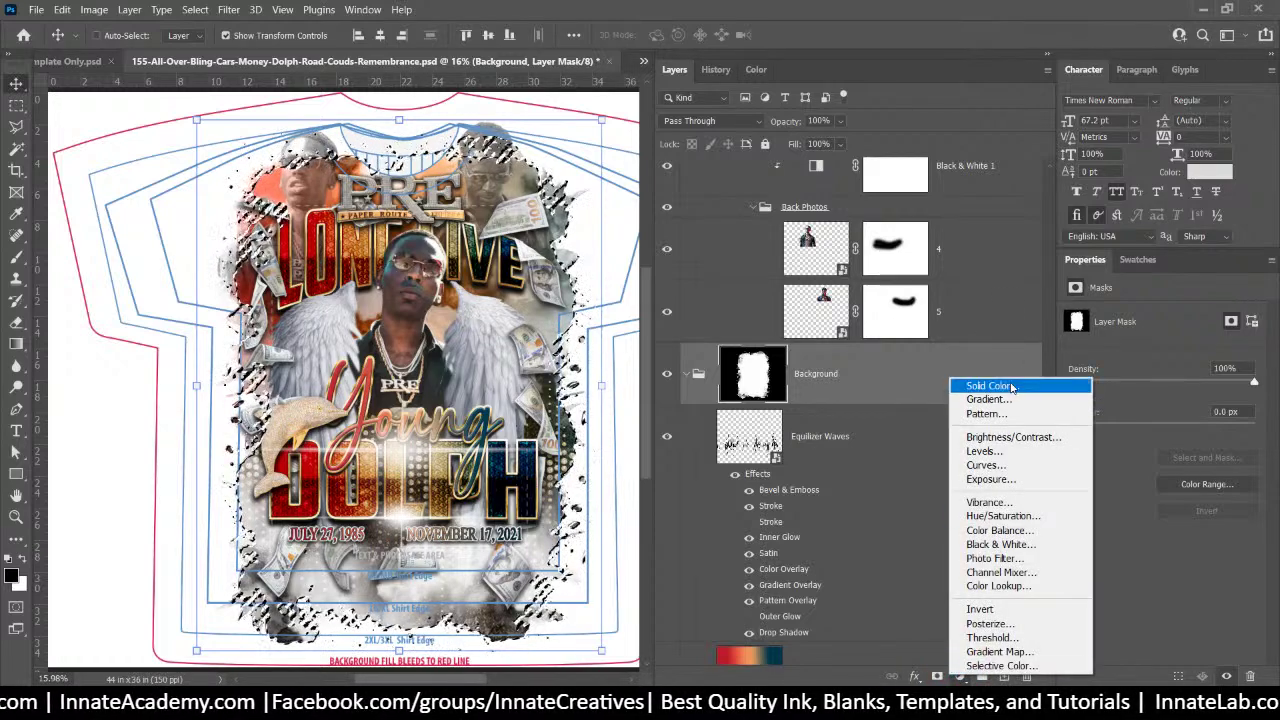
pyautogui.click(1012, 387)
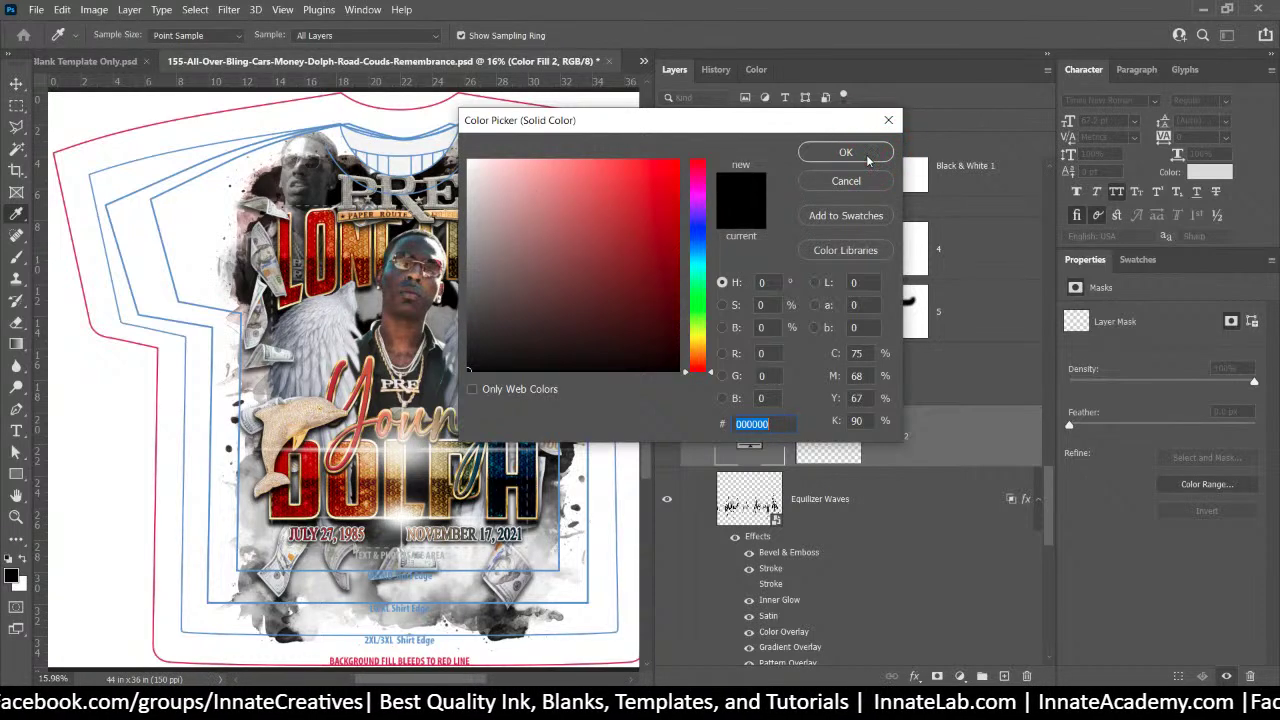
pyautogui.click(838, 152)
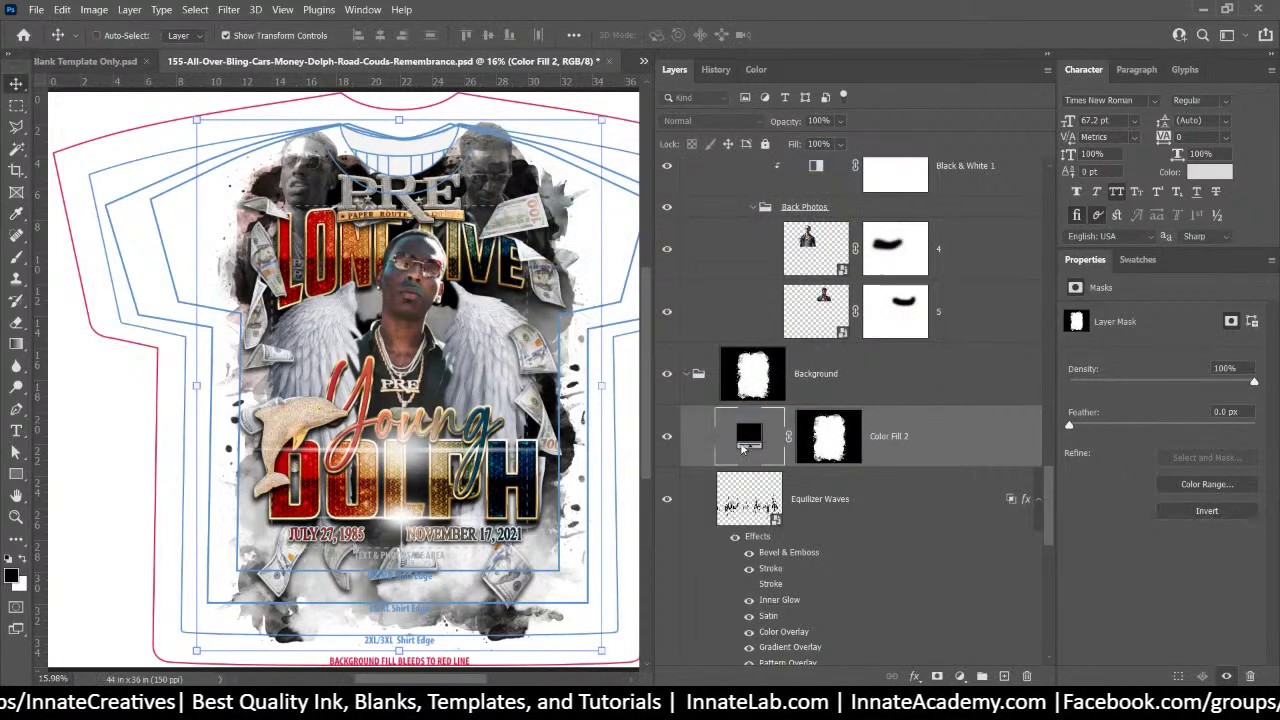
# Rasterize the black Color Fill 2 layer while keeping its grunge mask
pyautogui.click(823, 446)
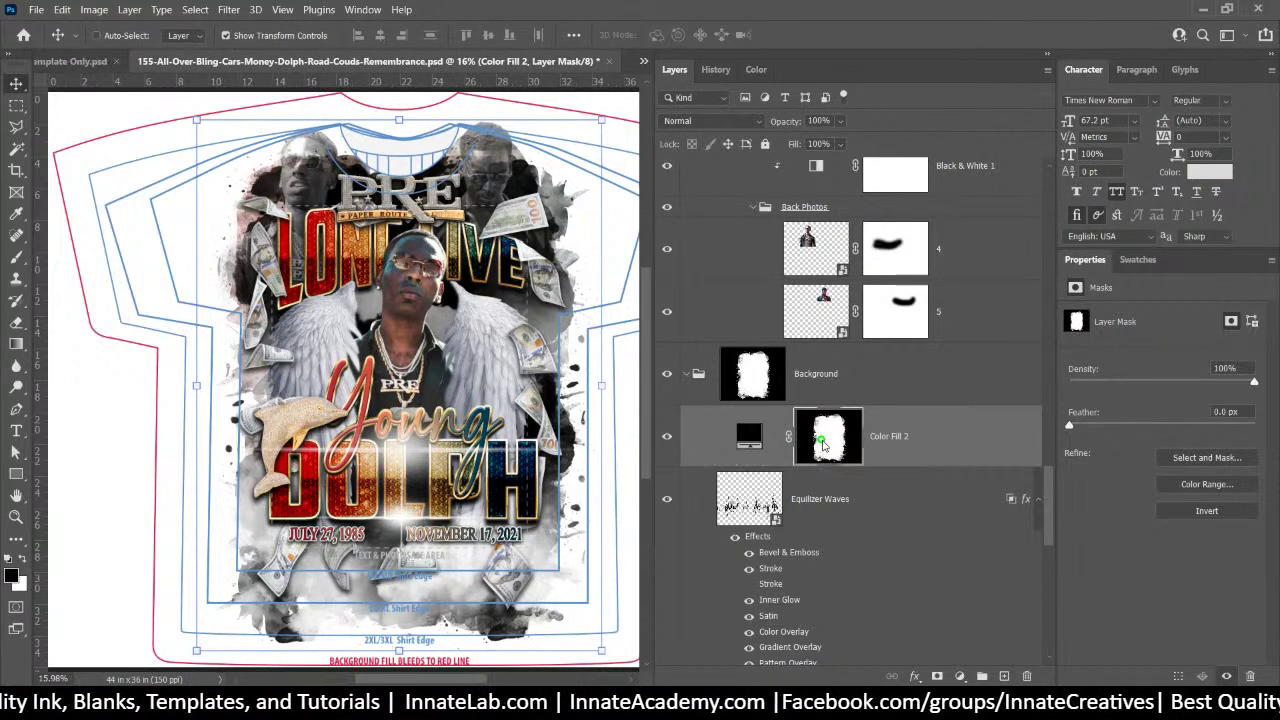
pyautogui.rightClick(822, 443)
pyautogui.press('Escape')
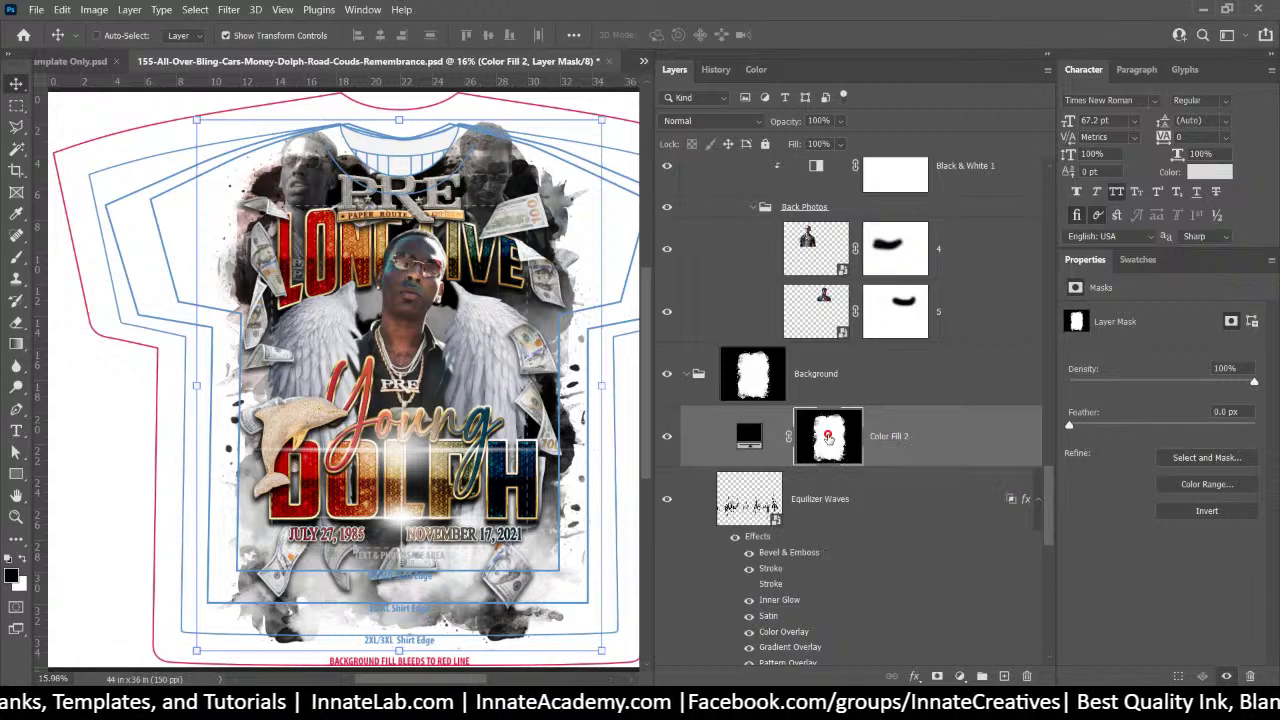
pyautogui.click(750, 436)
pyautogui.rightClick(752, 432)
pyautogui.press('Escape')
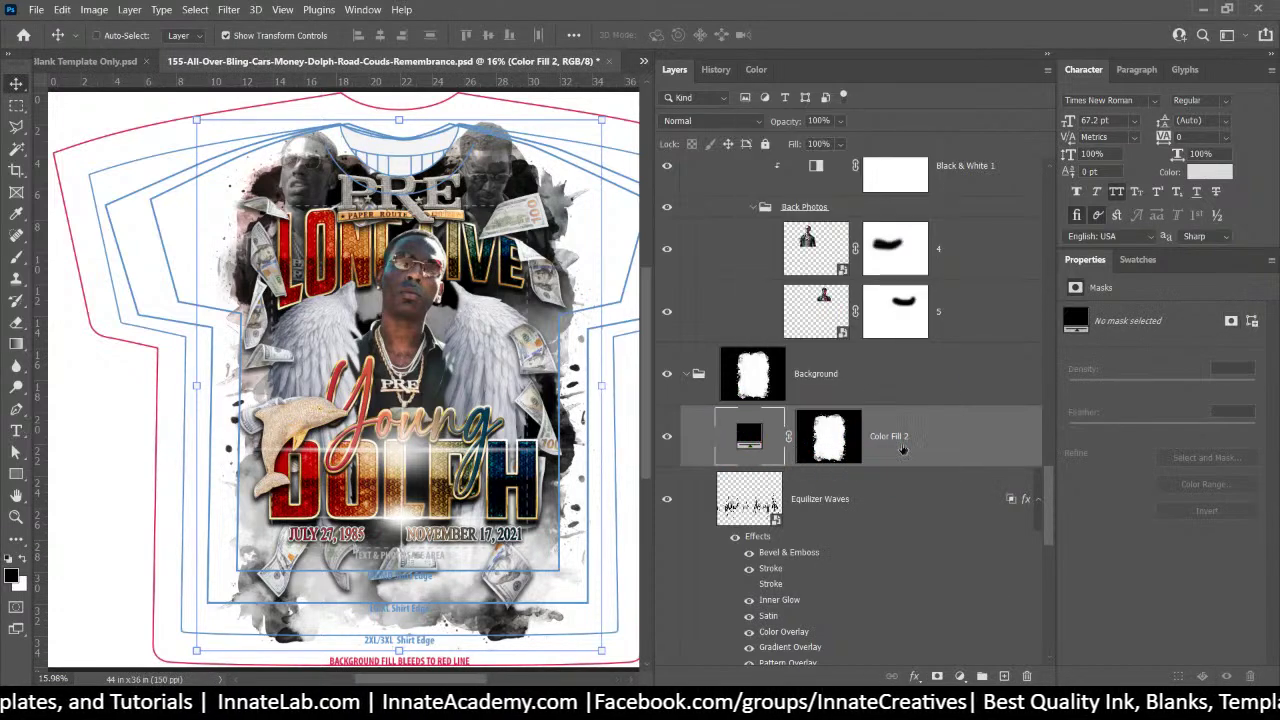
pyautogui.rightClick(876, 447)
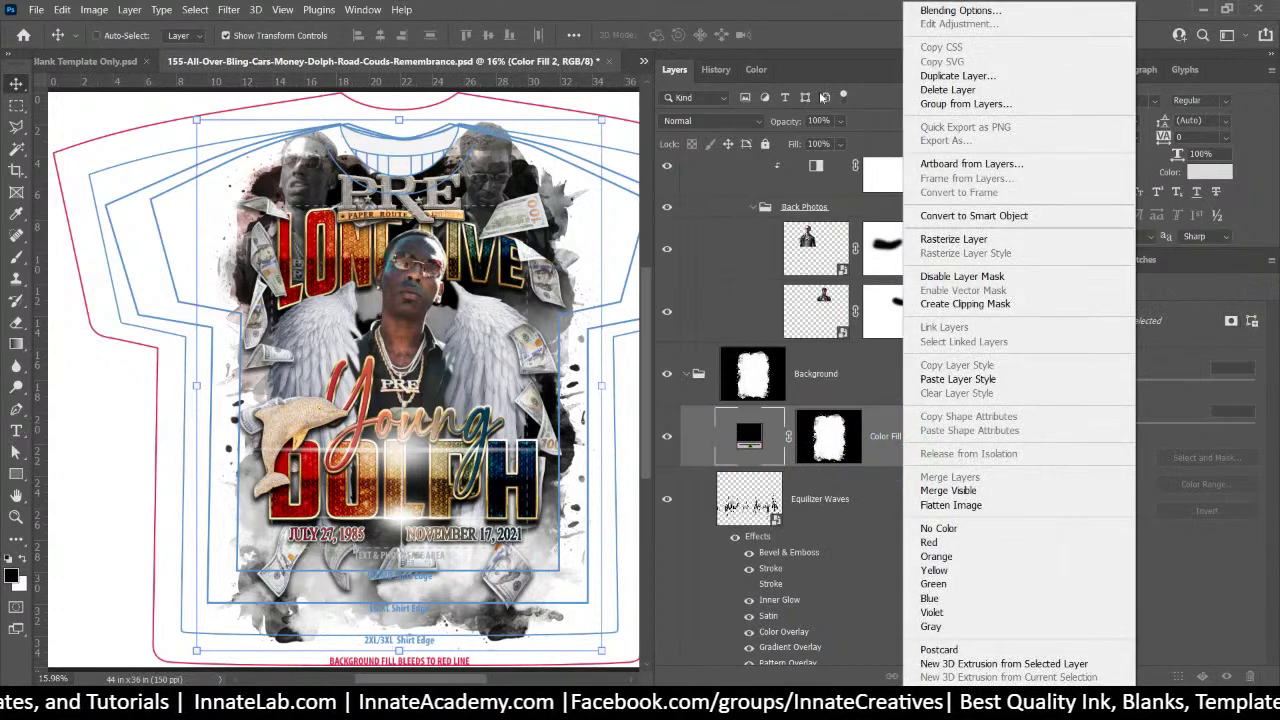
pyautogui.click(968, 245)
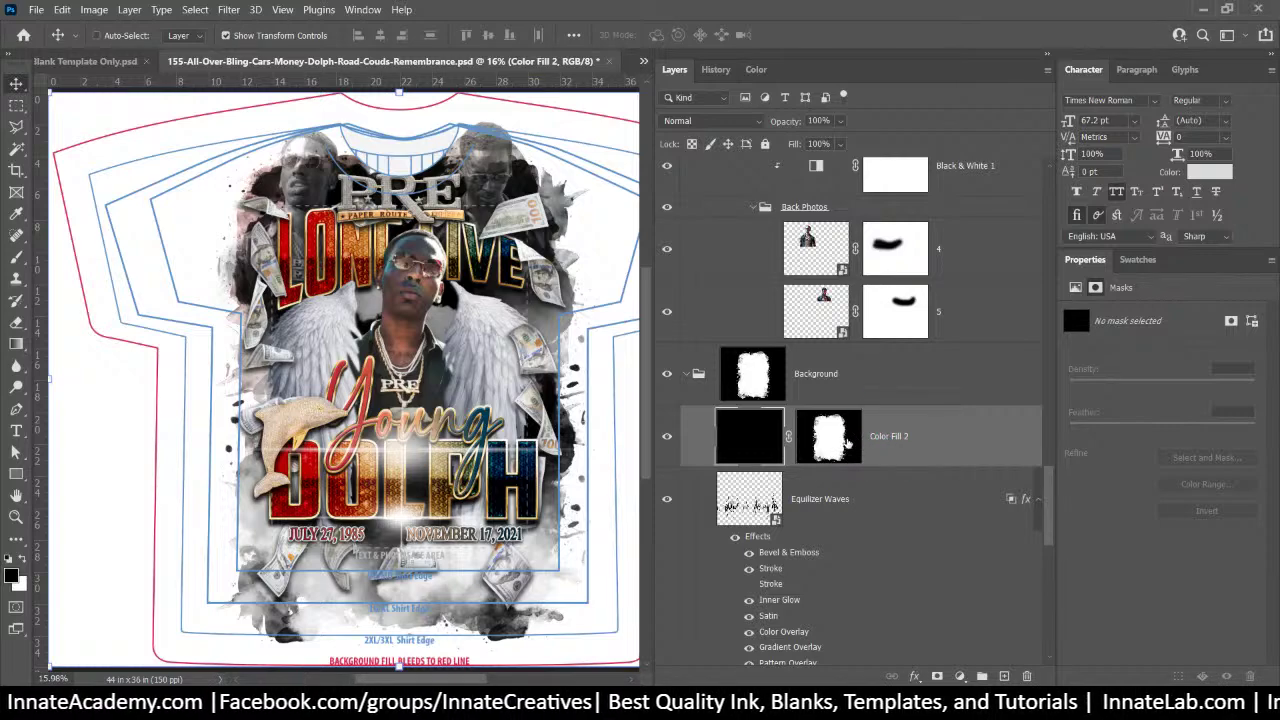
pyautogui.keyDown('shift'); pyautogui.click(838, 446); pyautogui.keyUp('shift')
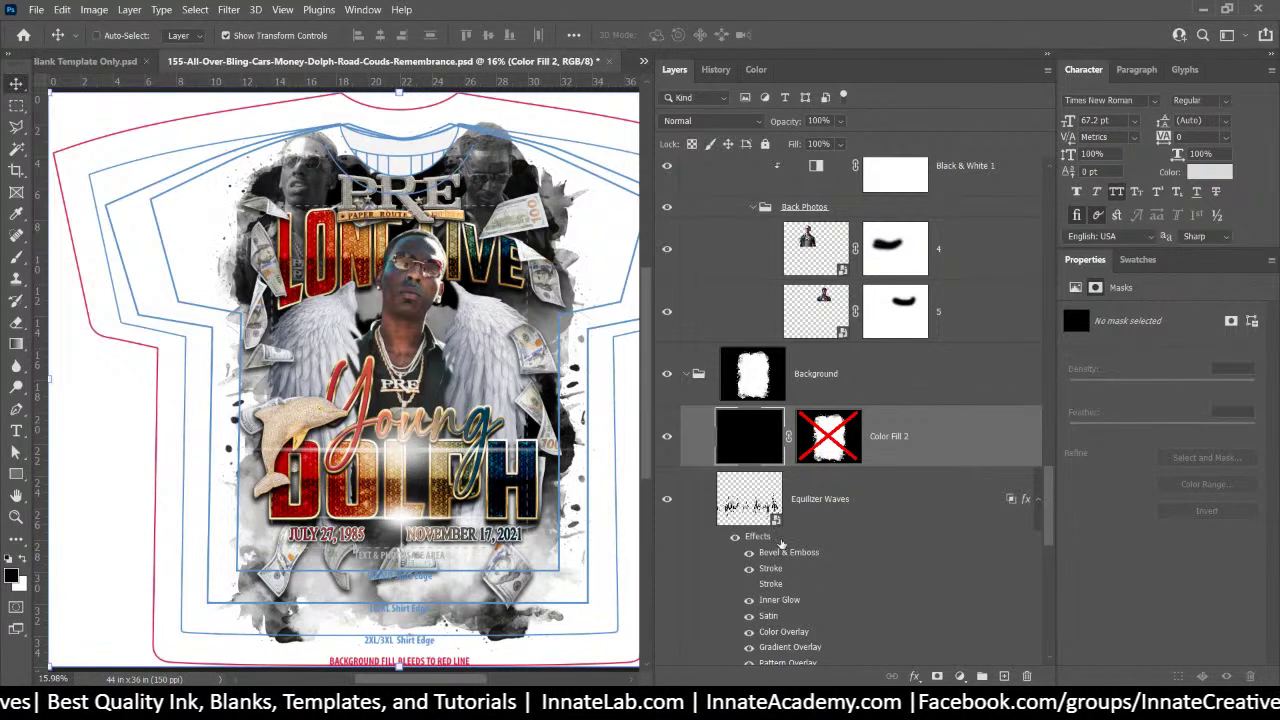
pyautogui.hotkey('alt', 'Tab')
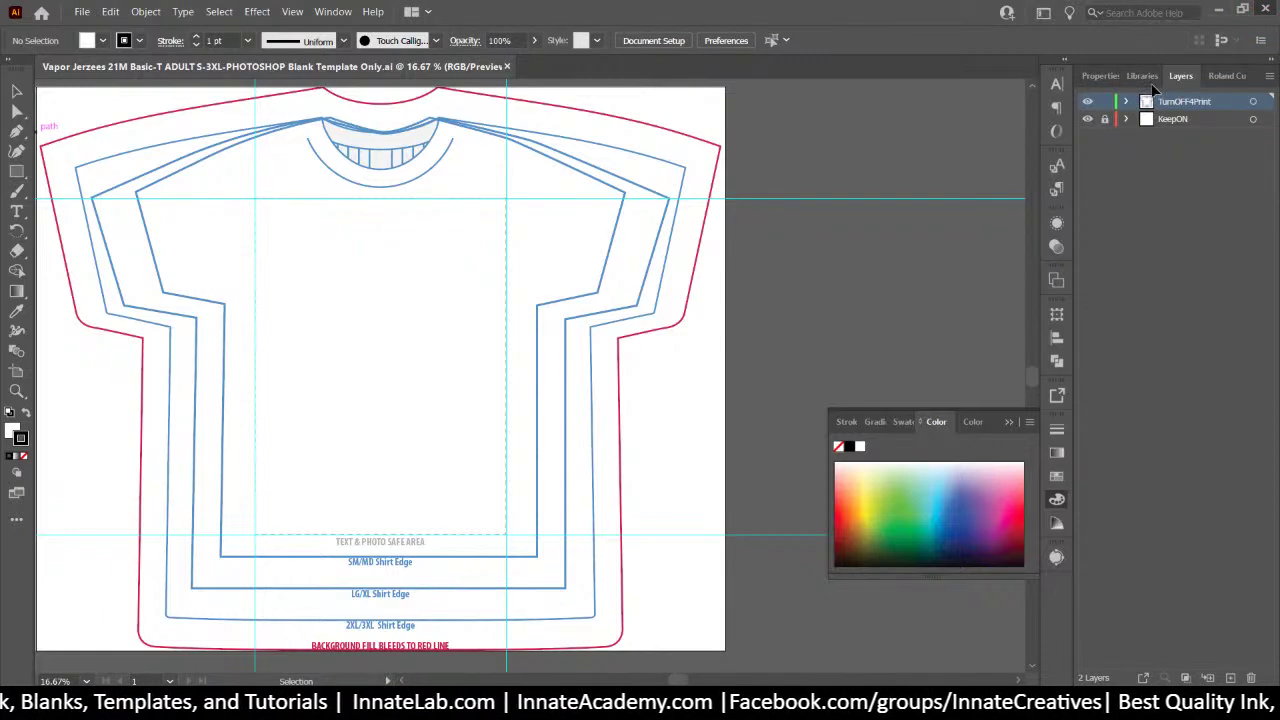
pyautogui.hotkey('alt', 'Tab')
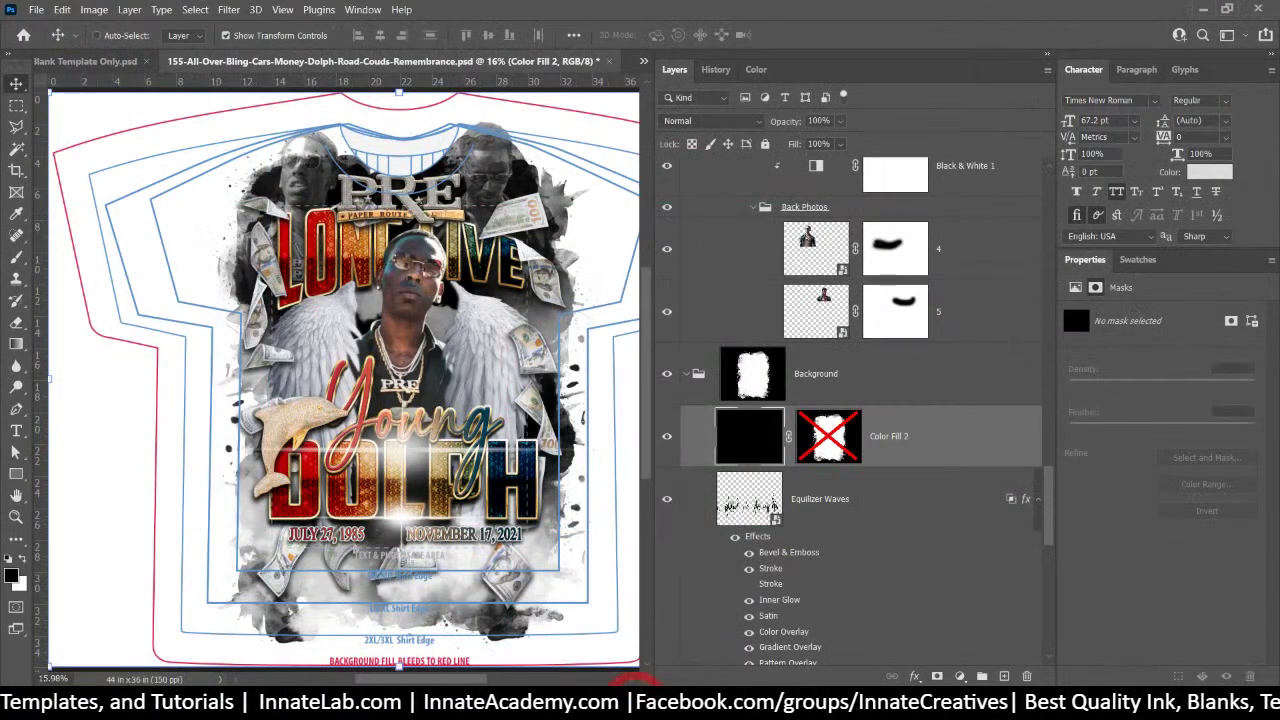
pyautogui.rightClick(830, 441)
pyautogui.click(845, 449)
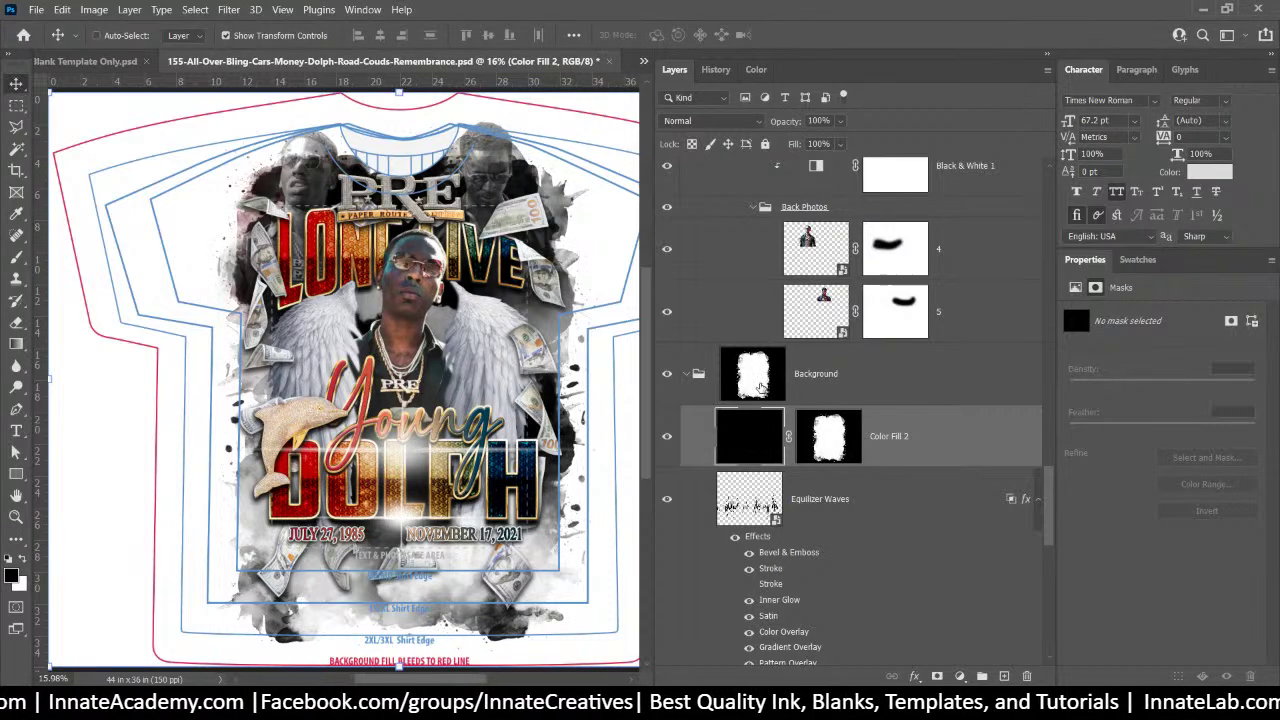
# Disable the Background group's layer mask and select the mask on the black Color Fill 2 layer
pyautogui.rightClick(761, 388)
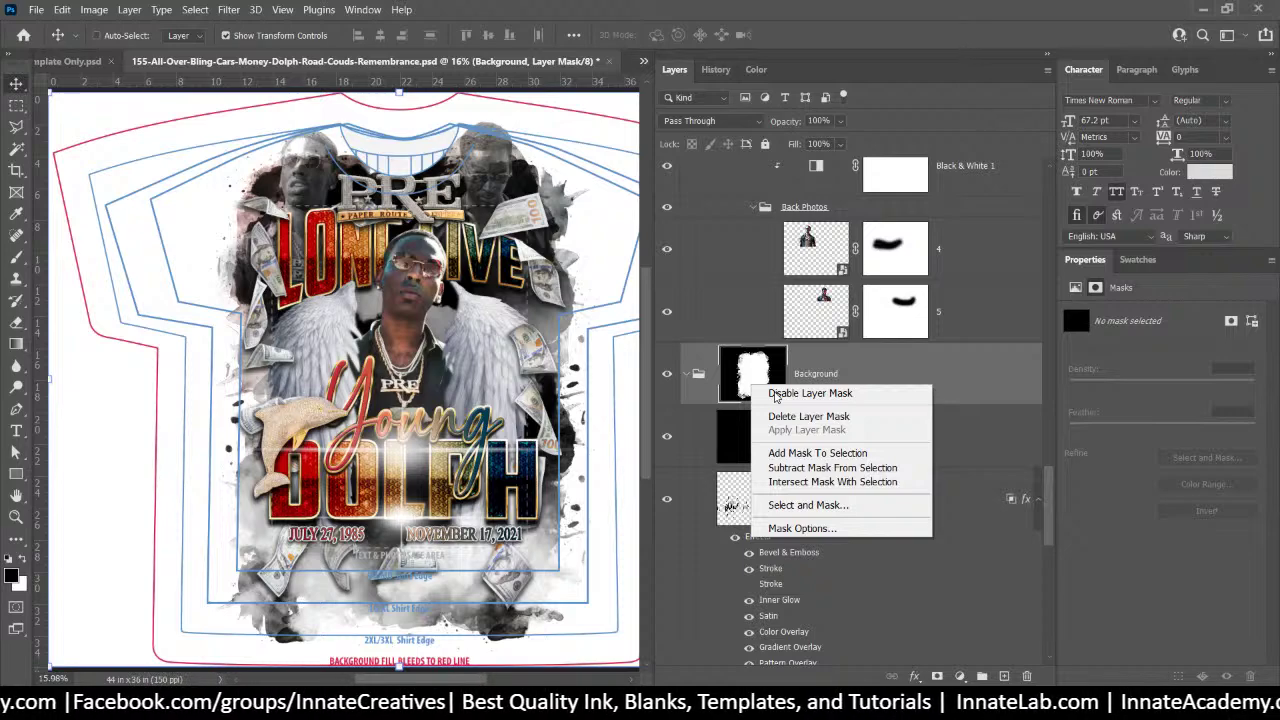
pyautogui.click(776, 395)
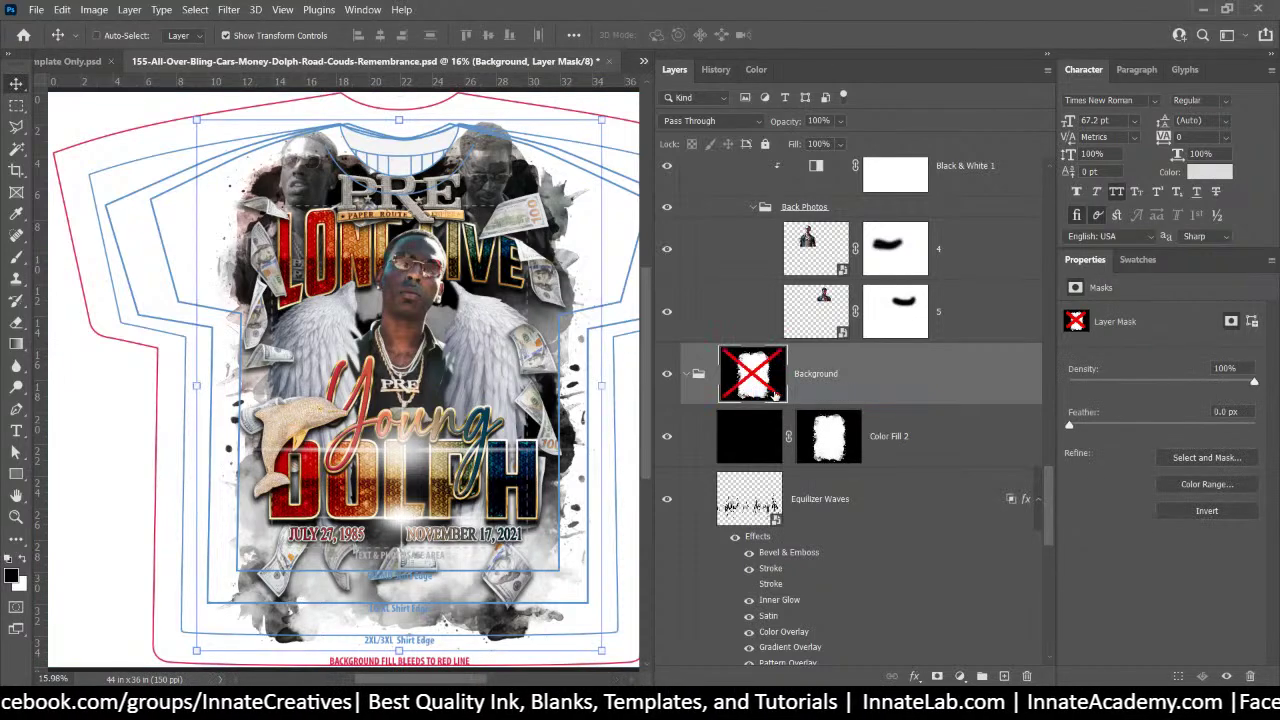
pyautogui.click(838, 443)
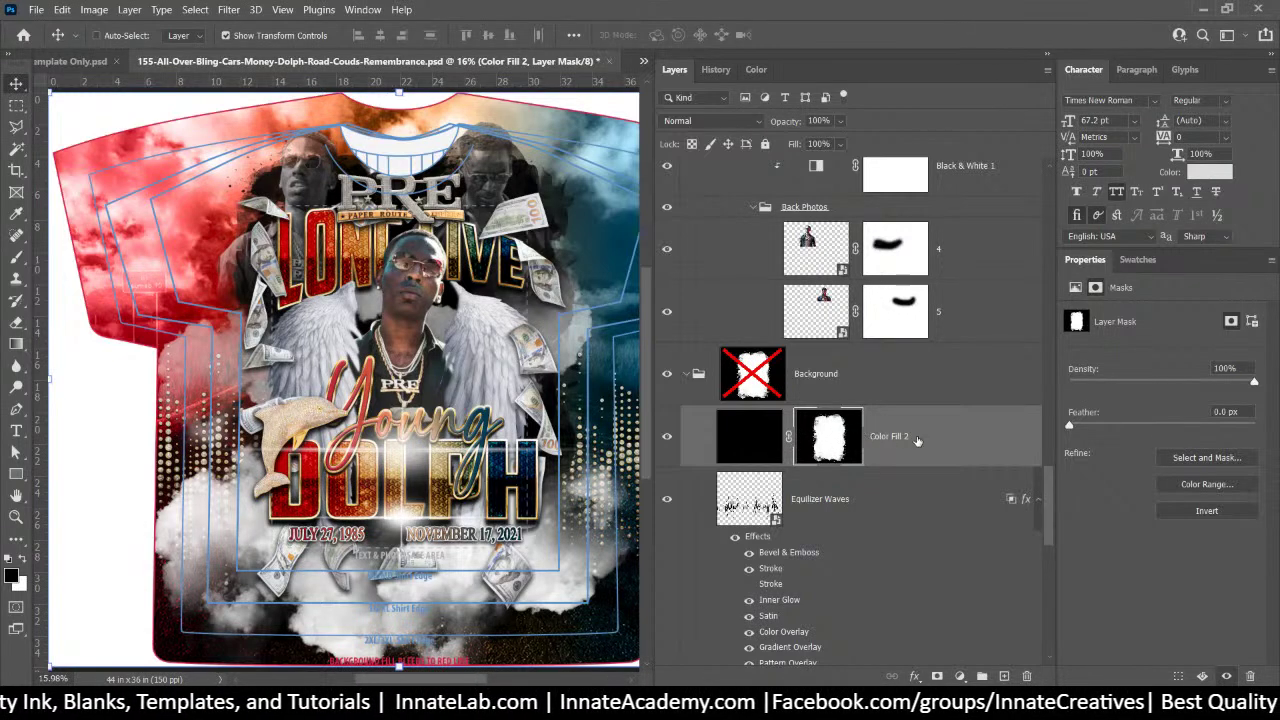
# Rename the black Color Fill 2 layer to Grunge Paint Mask
pyautogui.doubleClick(890, 436)
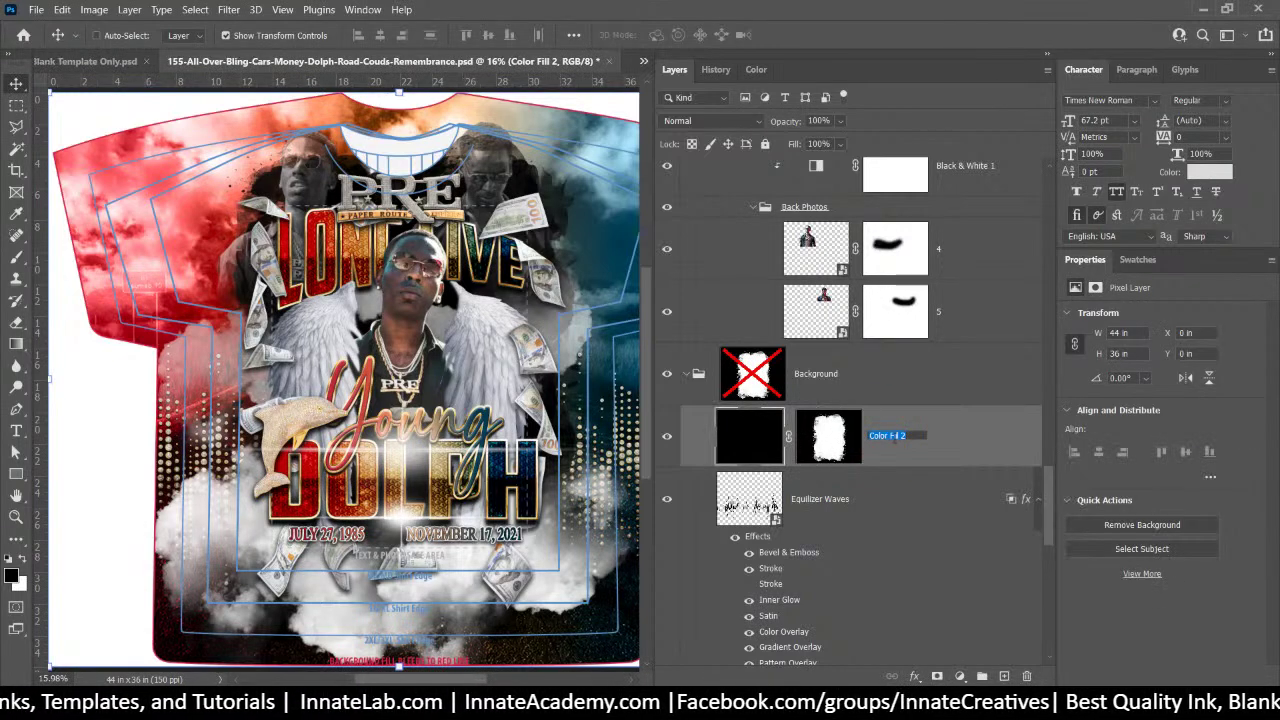
pyautogui.write('Grunge')
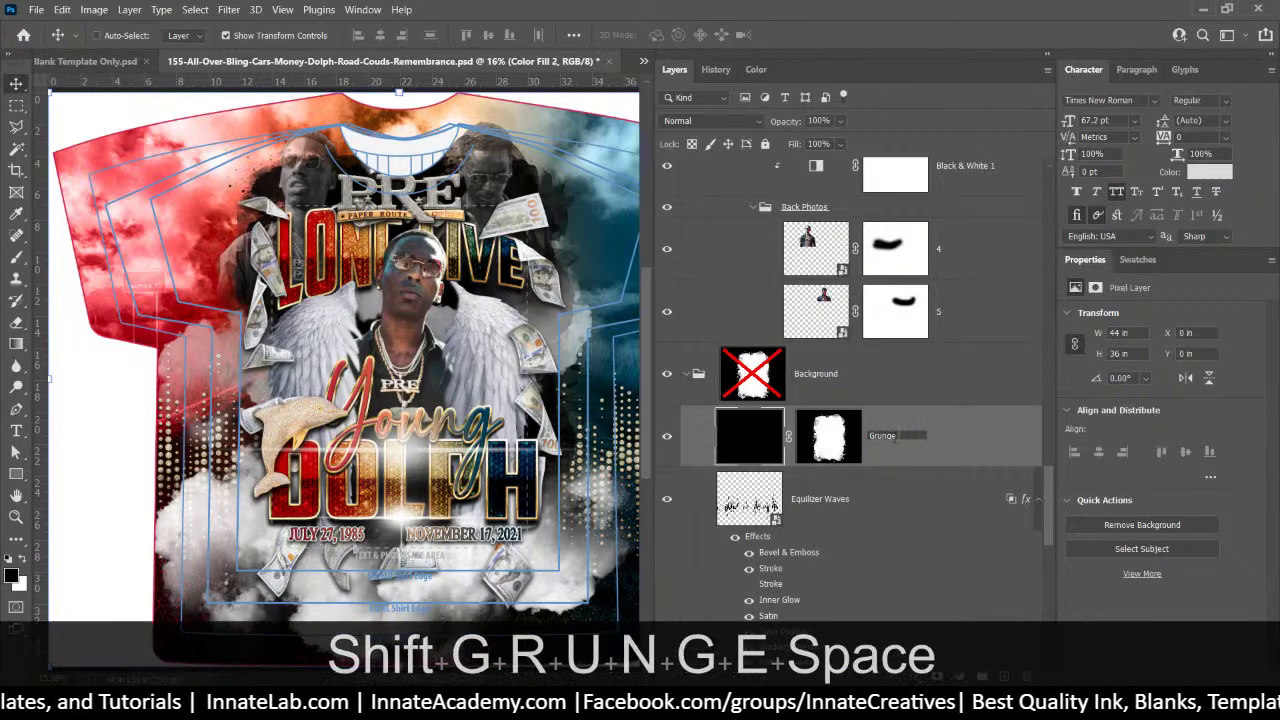
pyautogui.write(' Paint Mask')
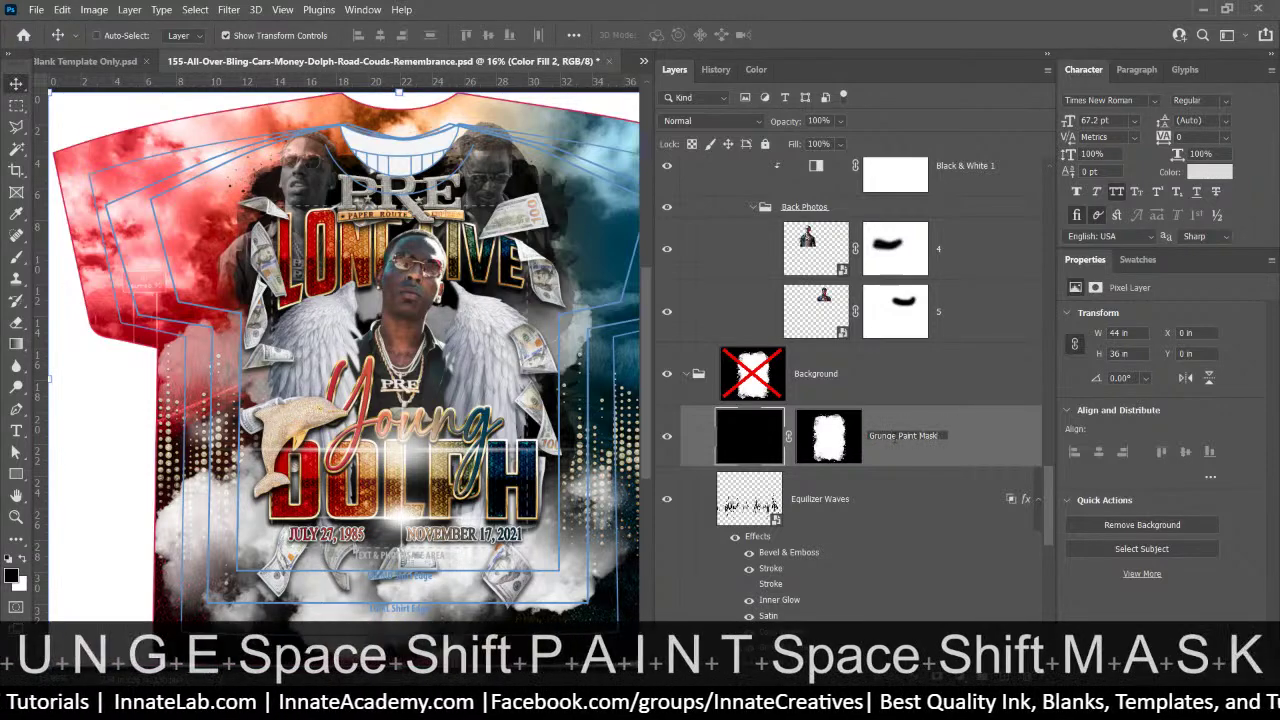
pyautogui.press('Return')
pyautogui.click(868, 437)
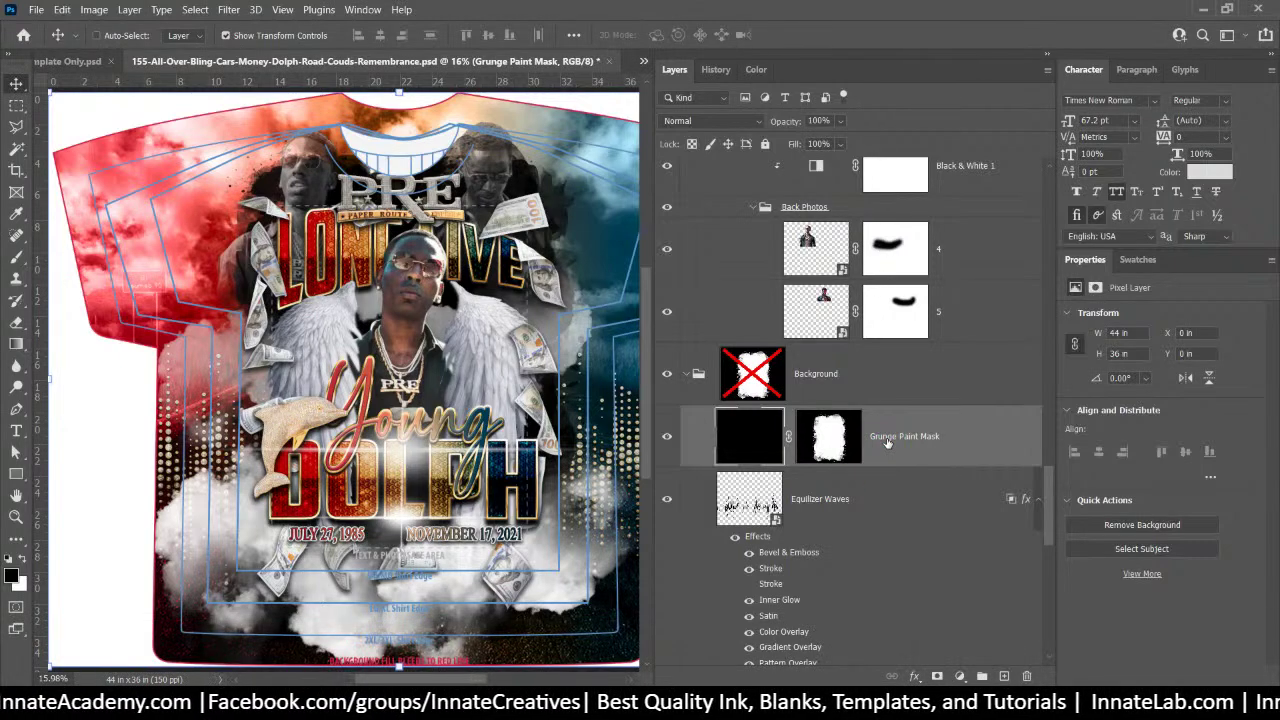
# Export the Grunge Paint Mask layer as Grunge Paint Mask.png into the Assets folder and apply its layer mask
pyautogui.rightClick(887, 443)
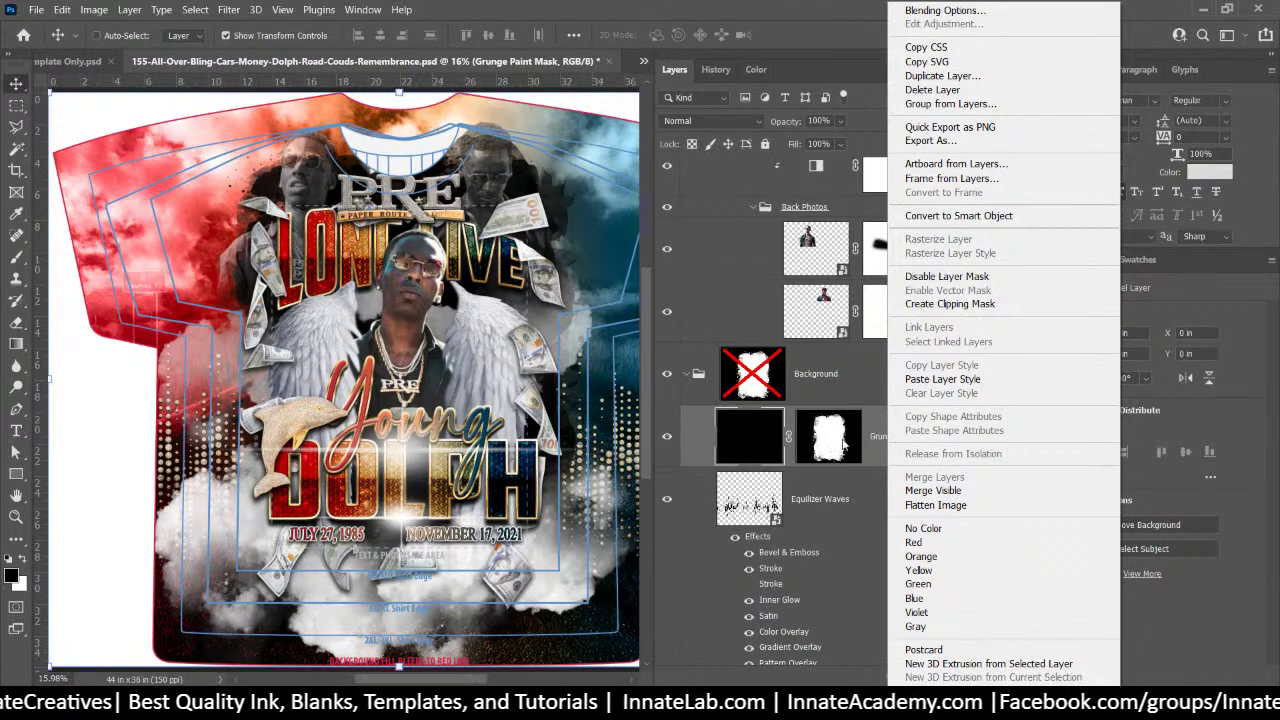
pyautogui.click(968, 129)
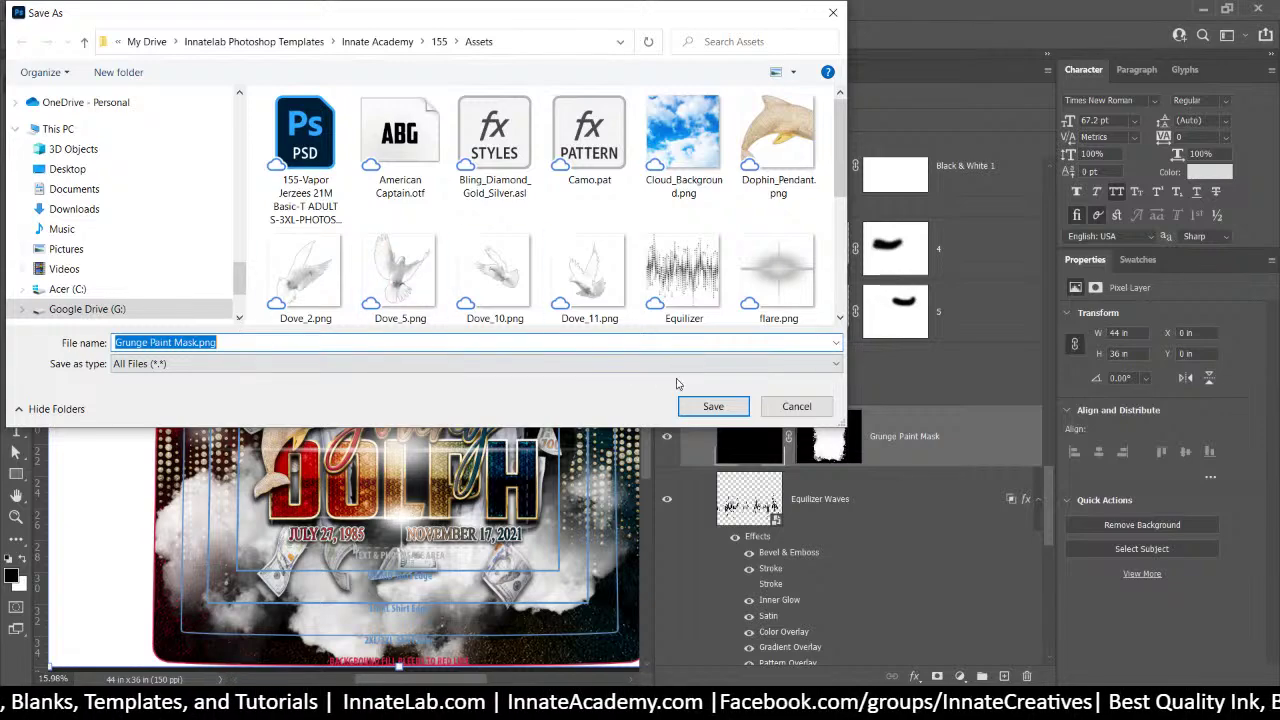
pyautogui.click(713, 406)
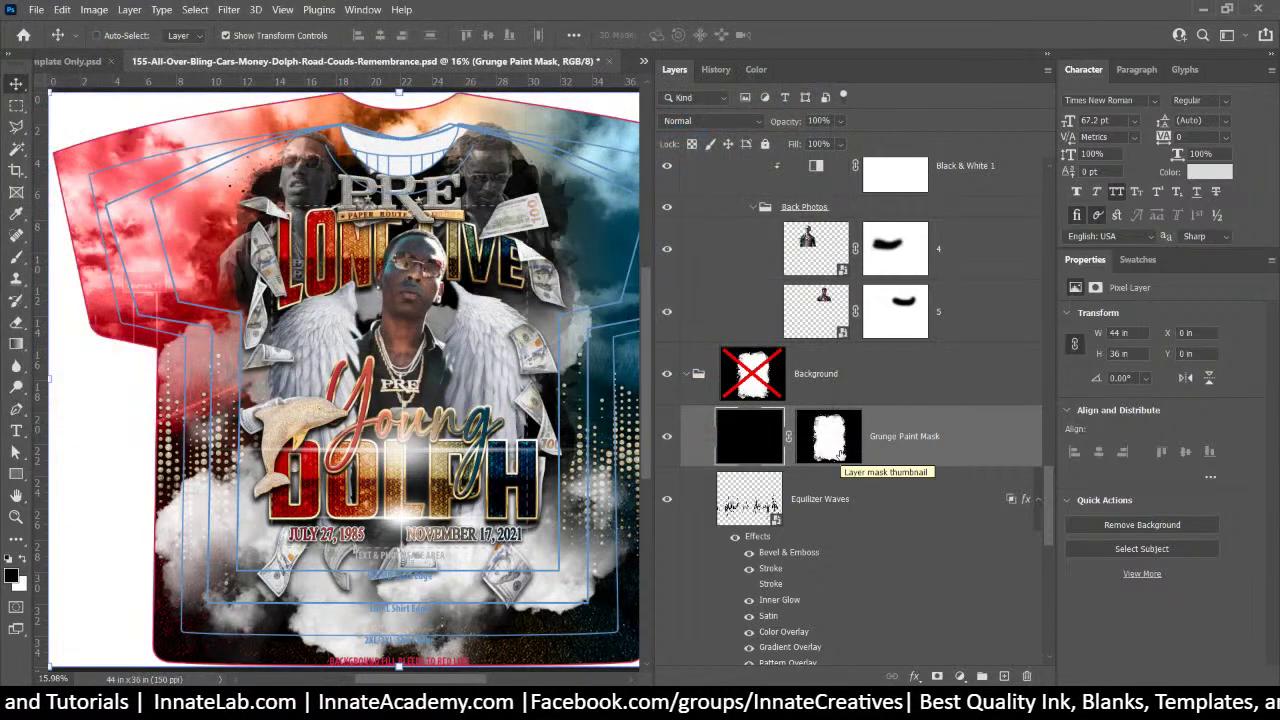
pyautogui.rightClick(838, 444)
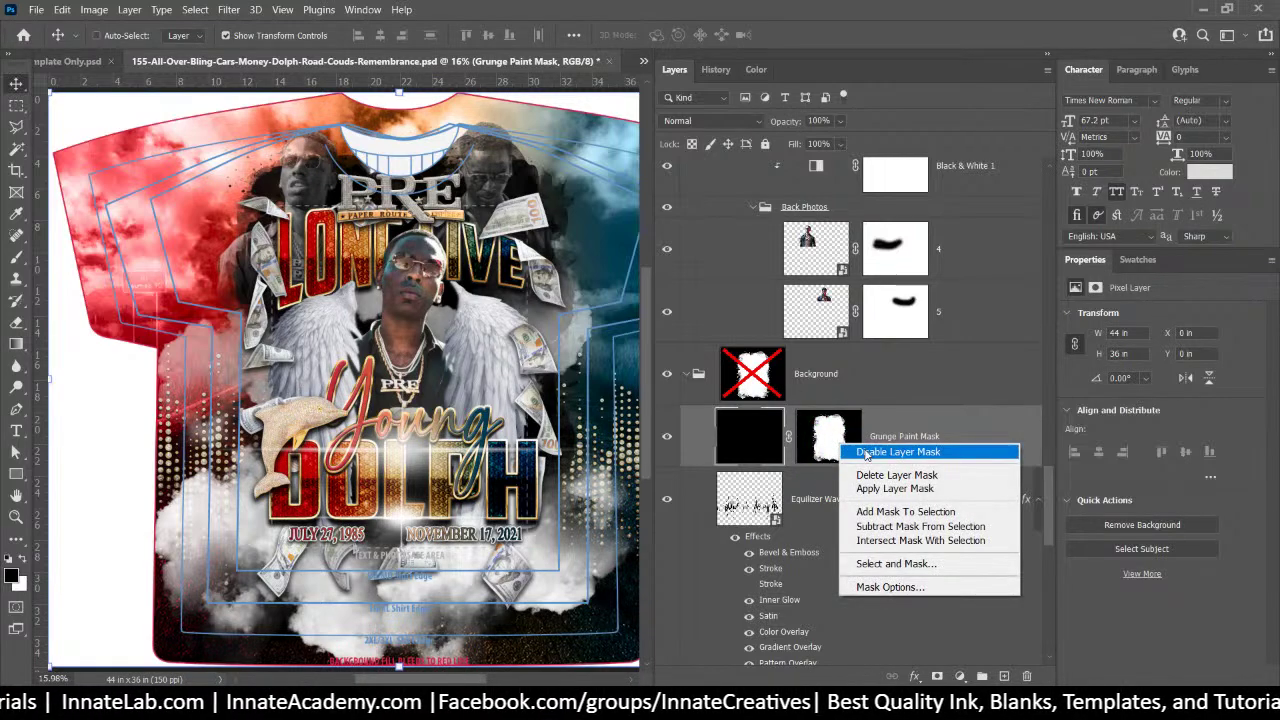
pyautogui.click(878, 488)
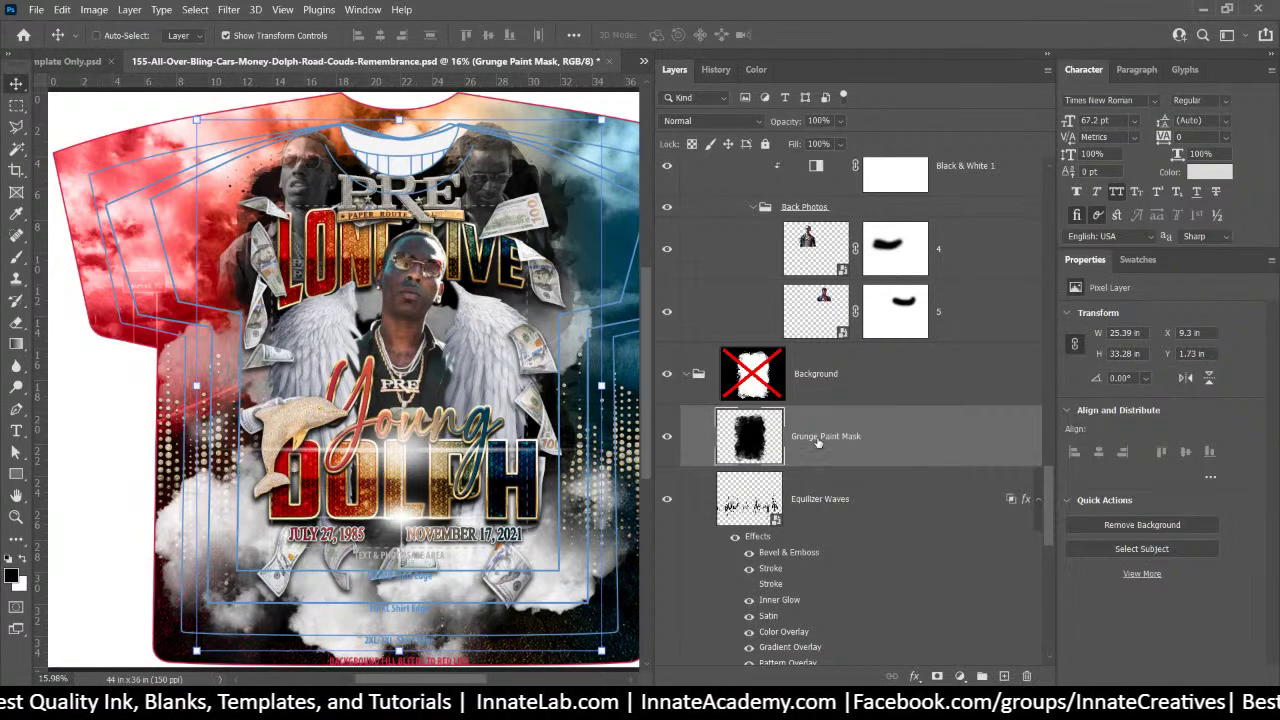
# Place Grunge Paint Mask.png from the Assets folder into the 155-Vapor Jerzees template document and move its layer directly above the flare layer
pyautogui.click(643, 61)
pyautogui.click(680, 67)
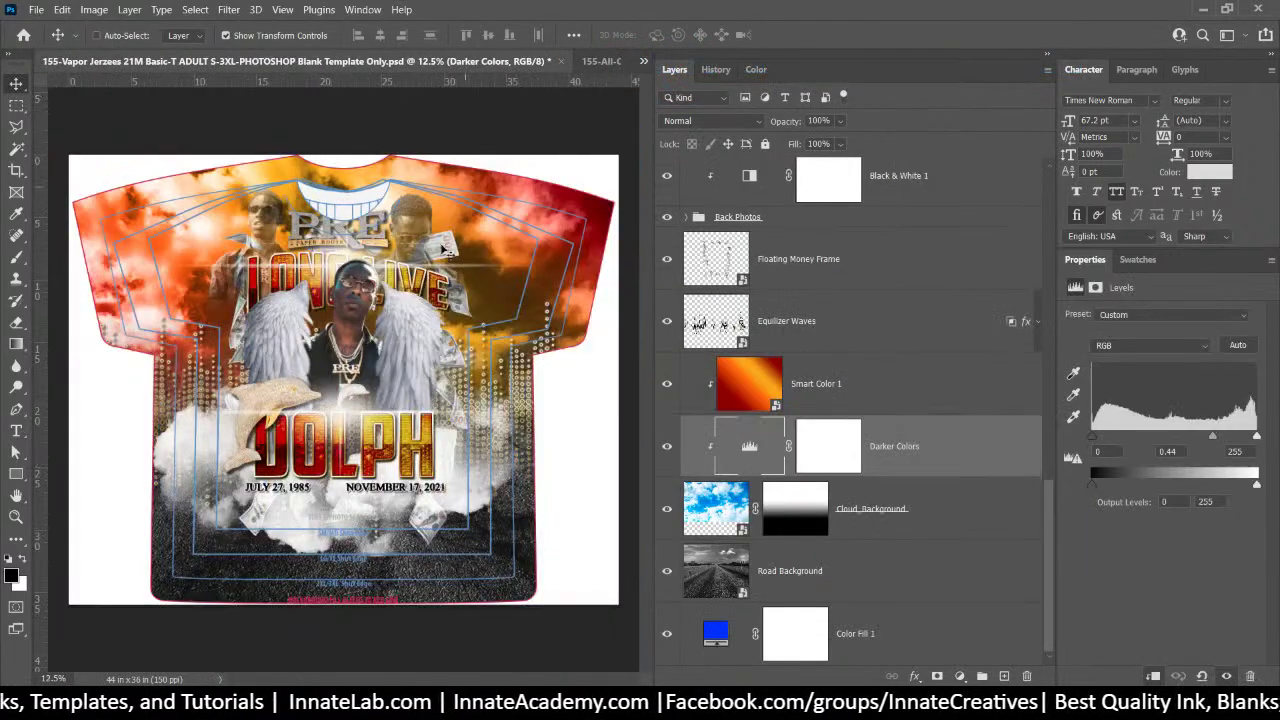
pyautogui.moveTo(552, 705)
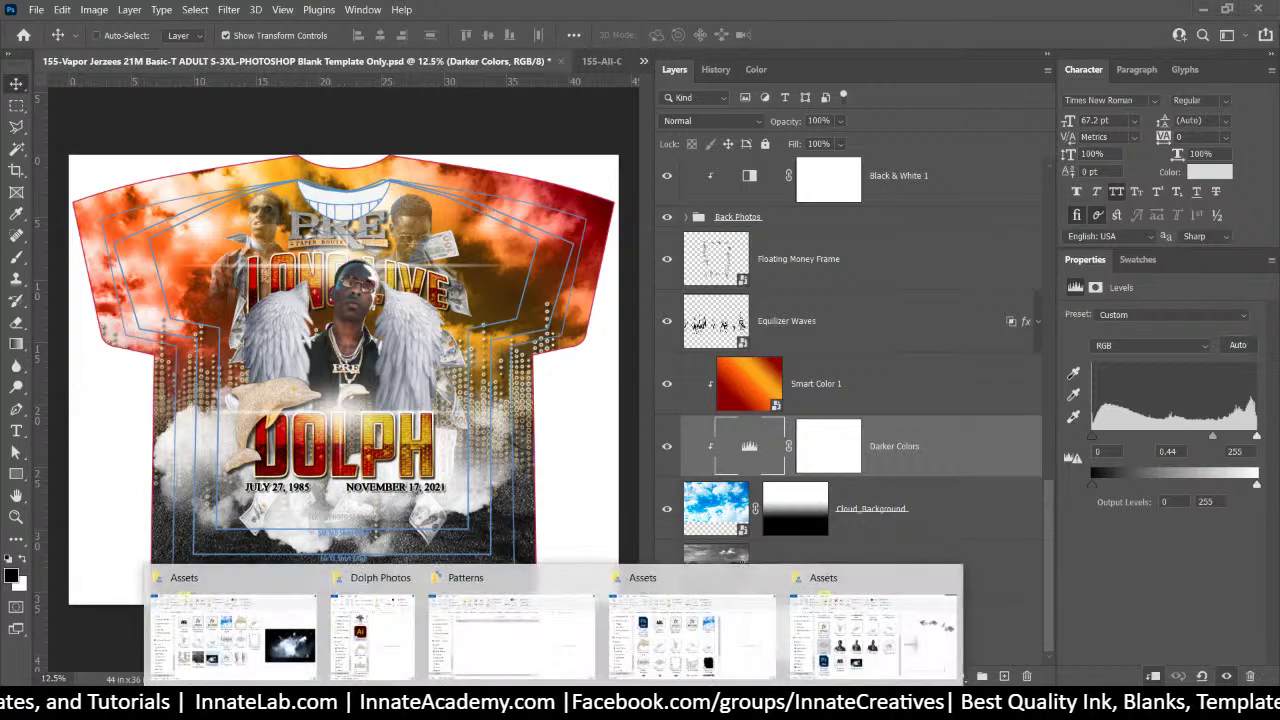
pyautogui.click(848, 640)
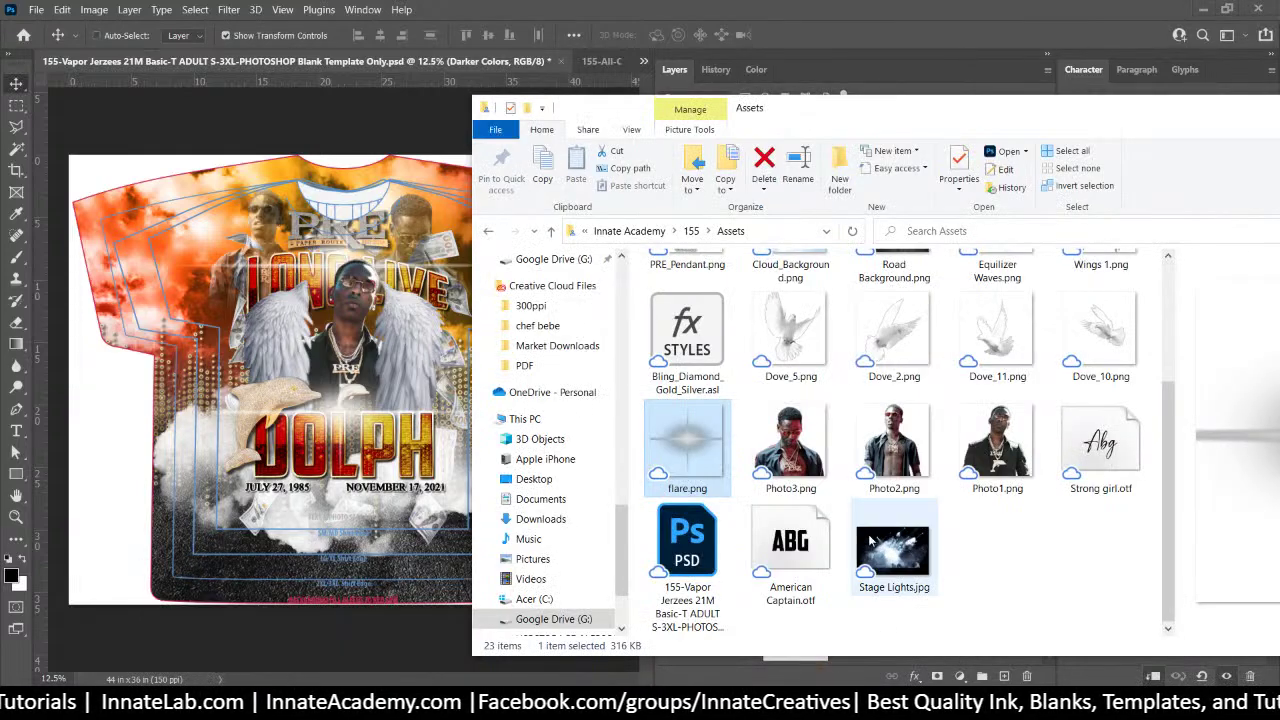
pyautogui.scroll(2, 868, 534)
pyautogui.click(687, 298)
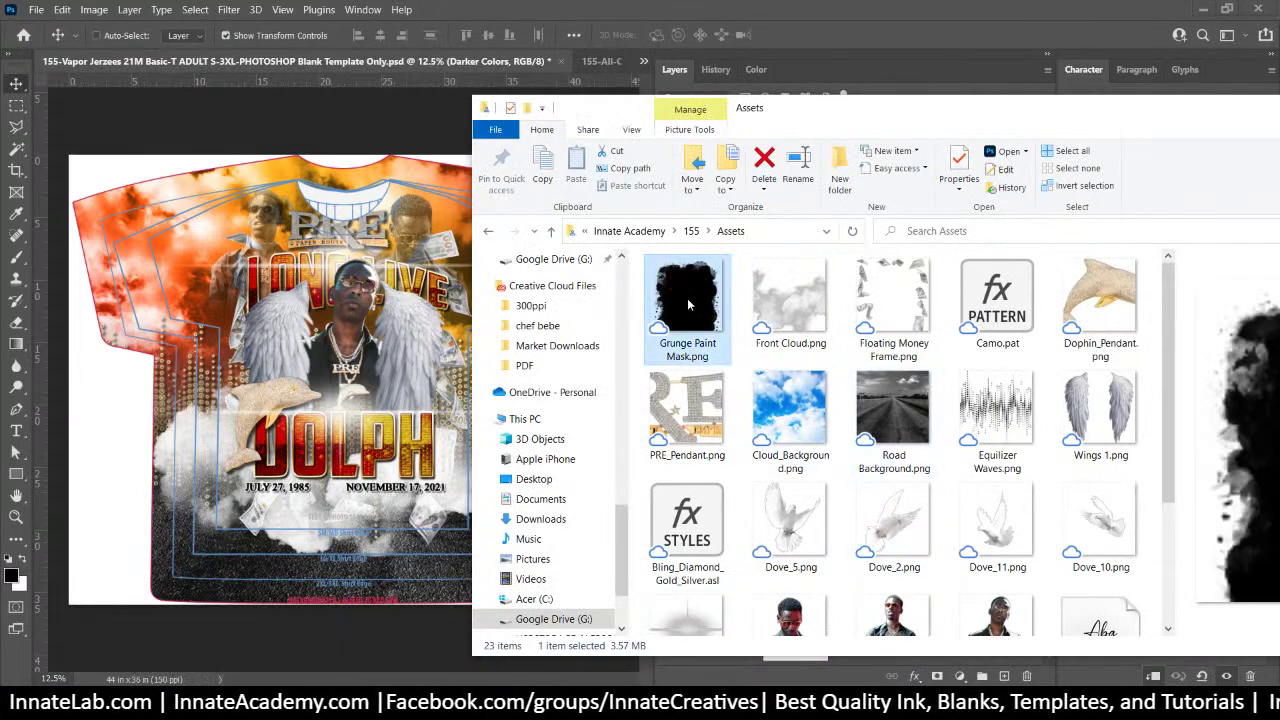
pyautogui.moveTo(688, 295); pyautogui.dragTo(365, 308)
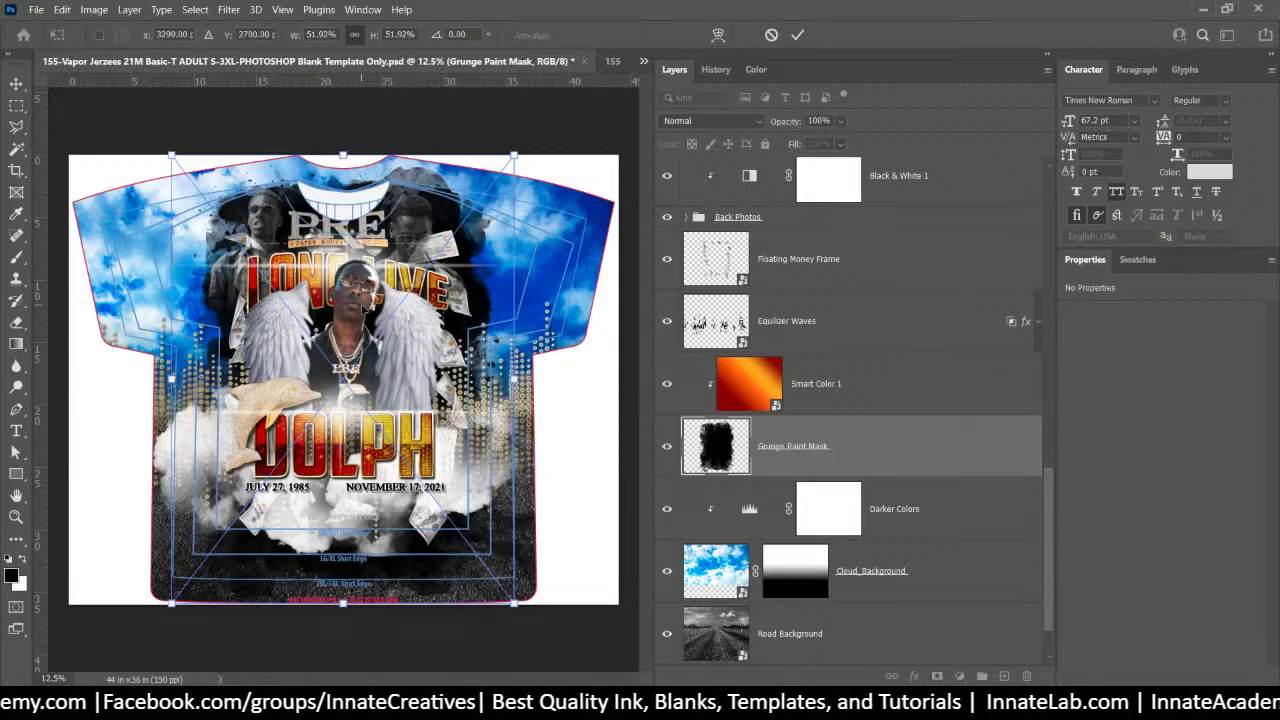
pyautogui.press('Return')
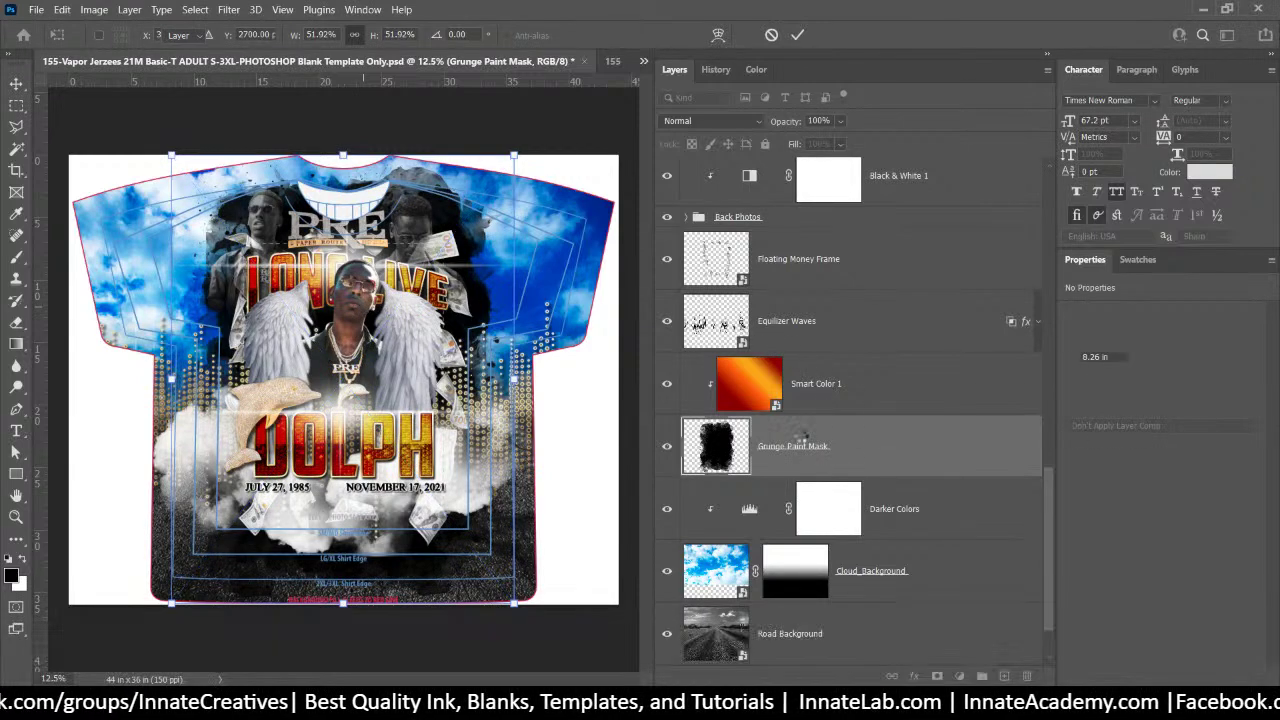
pyautogui.moveTo(850, 459)
pyautogui.mouseDown()
pyautogui.moveTo(850, 325)
pyautogui.moveTo(790, 17)
pyautogui.moveTo(825, 345)
pyautogui.moveTo(812, 107)
pyautogui.moveTo(790, 18)
pyautogui.moveTo(784, 321)
pyautogui.moveTo(782, 294)
pyautogui.mouseUp()
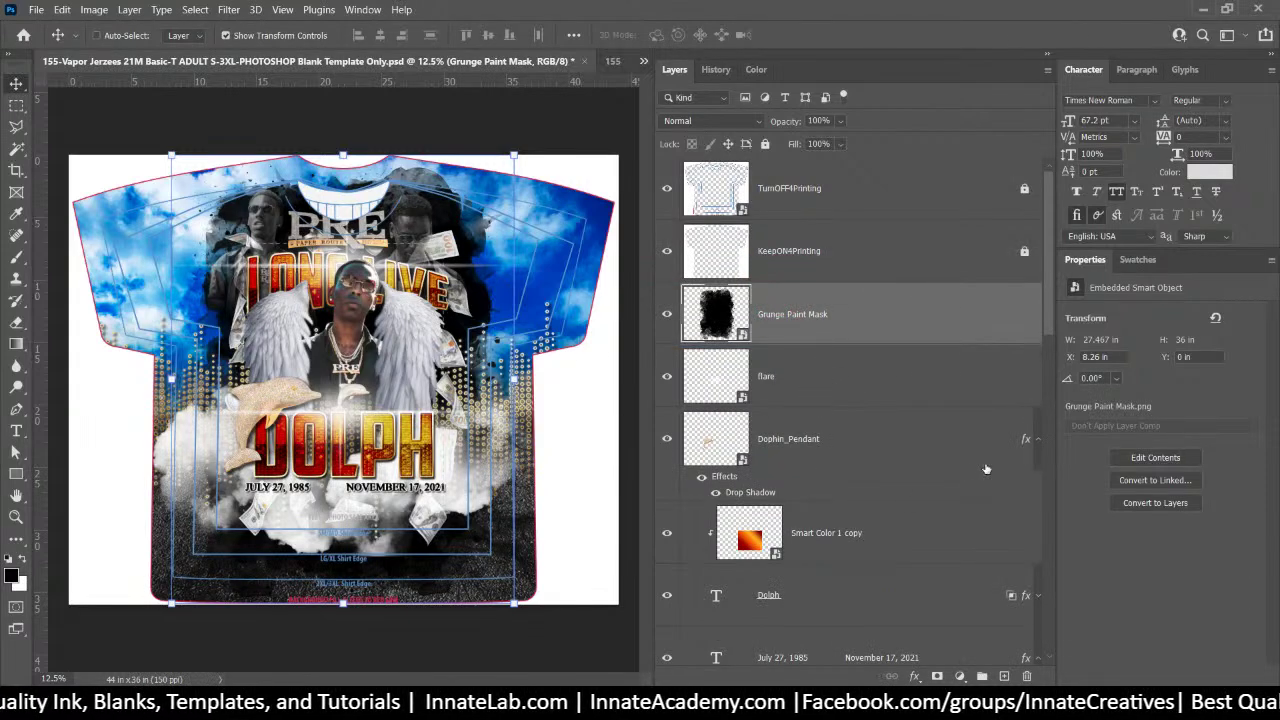
# Restore the clipping mask on Smart Color 1 so it clips to the Cloud_Background layer together with Darker Colors
pyautogui.moveTo(1052, 267); pyautogui.dragTo(1050, 620)
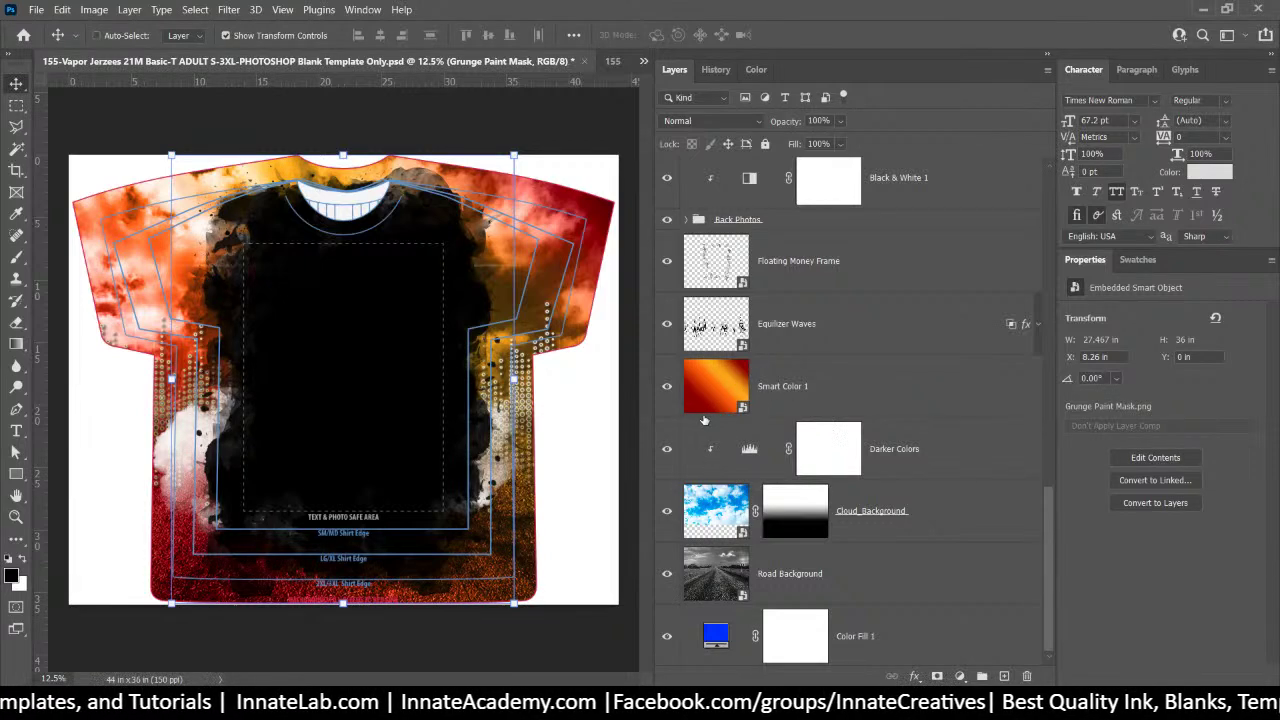
pyautogui.click(822, 405)
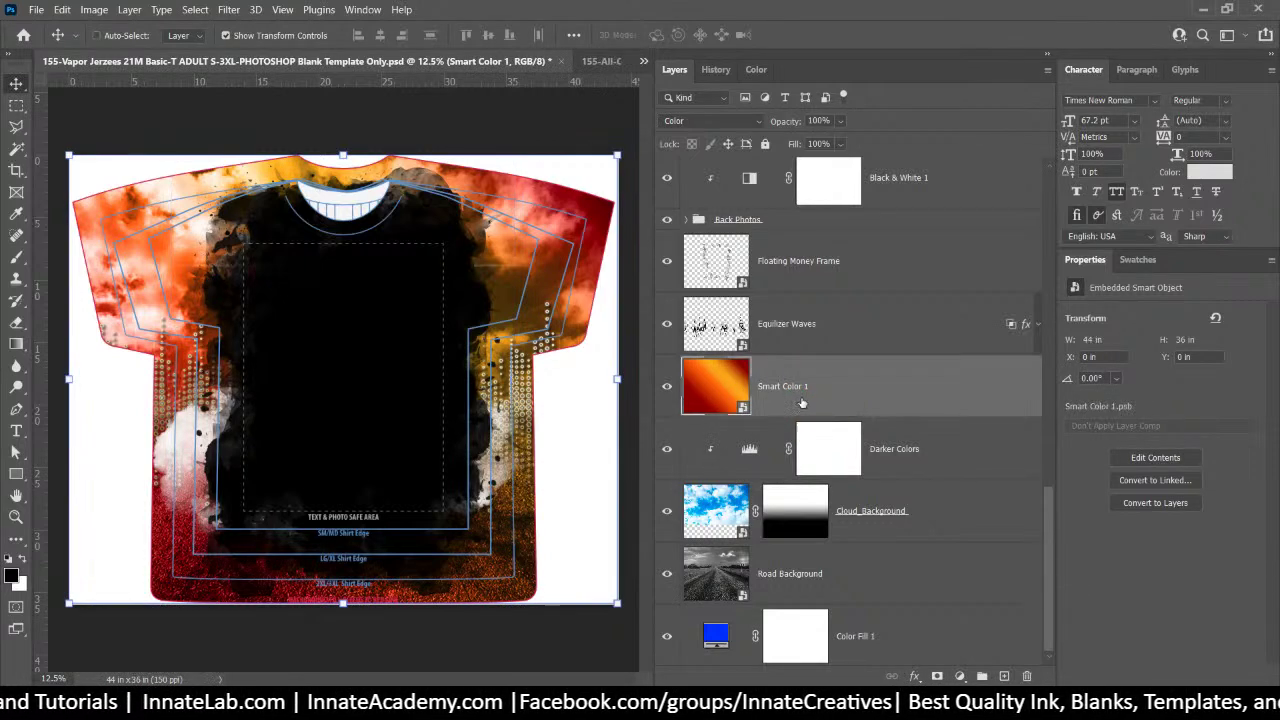
pyautogui.rightClick(803, 402)
pyautogui.click(860, 372)
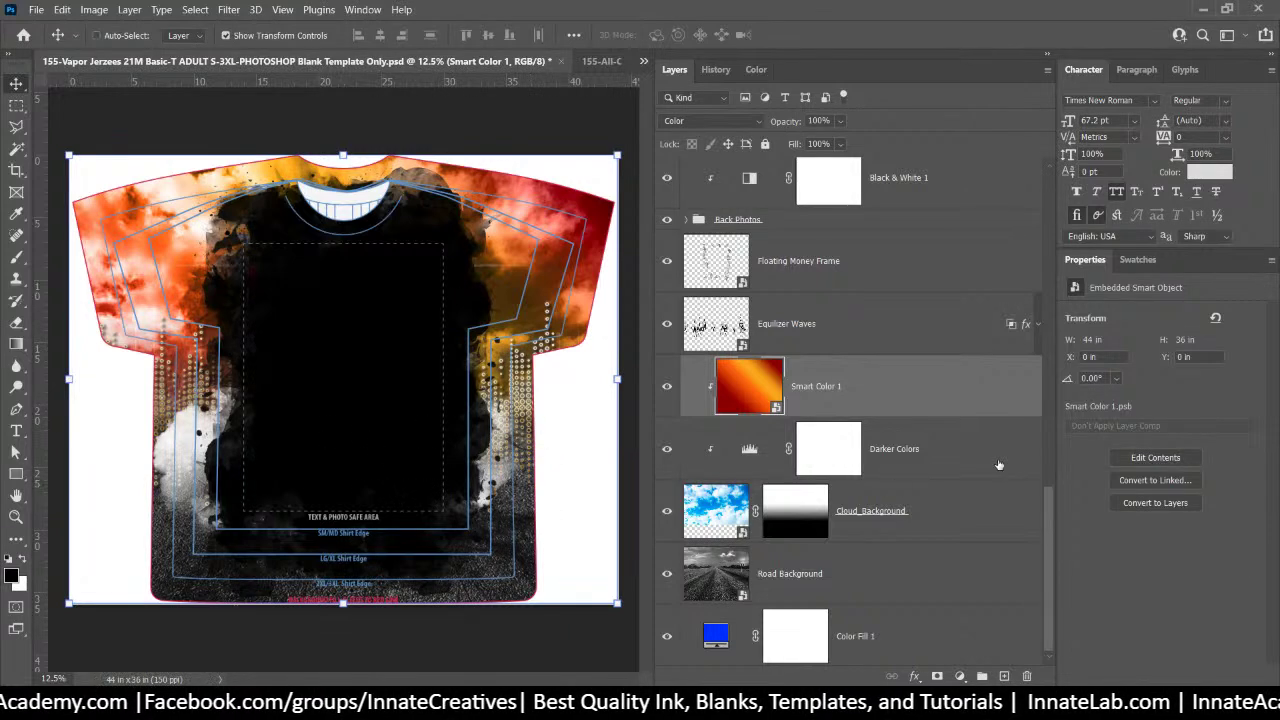
# Load the Grunge Paint Mask layer's outline as a selection and hide that layer
pyautogui.moveTo(1044, 512)
pyautogui.mouseDown()
pyautogui.moveTo(1056, 437)
pyautogui.moveTo(985, 160)
pyautogui.mouseUp()
pyautogui.click(775, 315)
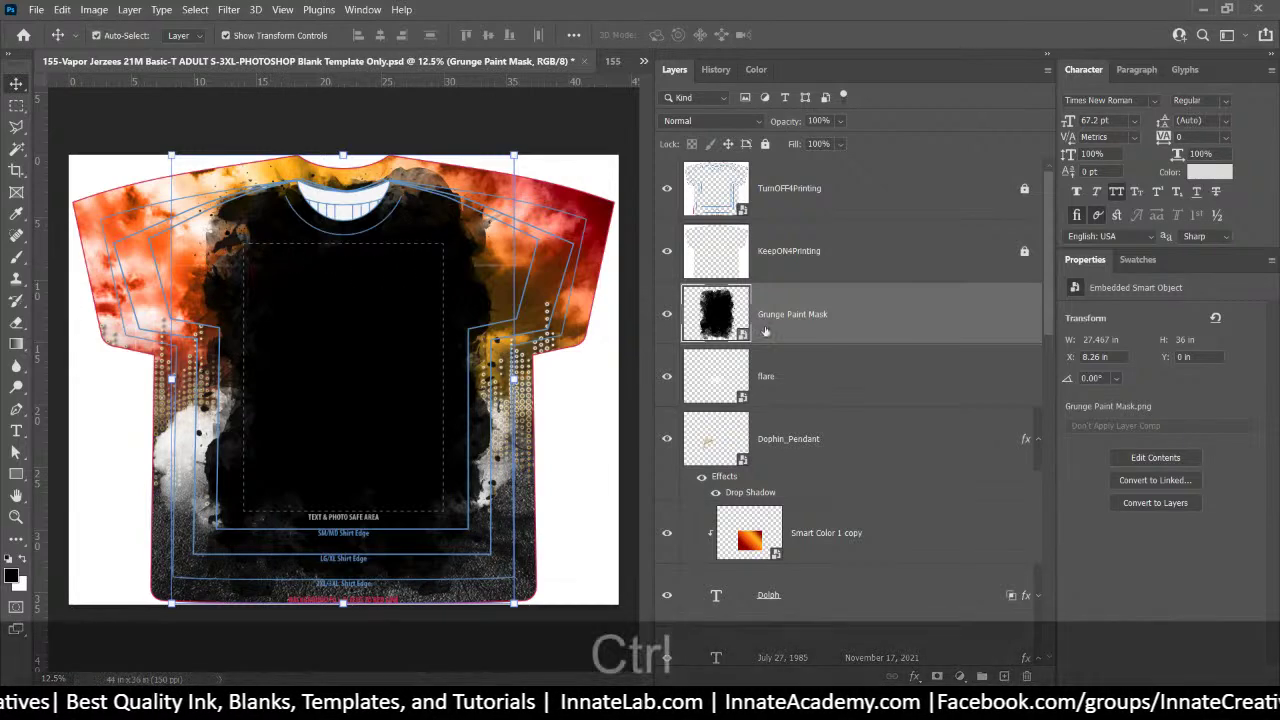
pyautogui.keyDown('ctrl'); pyautogui.click(721, 316); pyautogui.keyUp('ctrl')
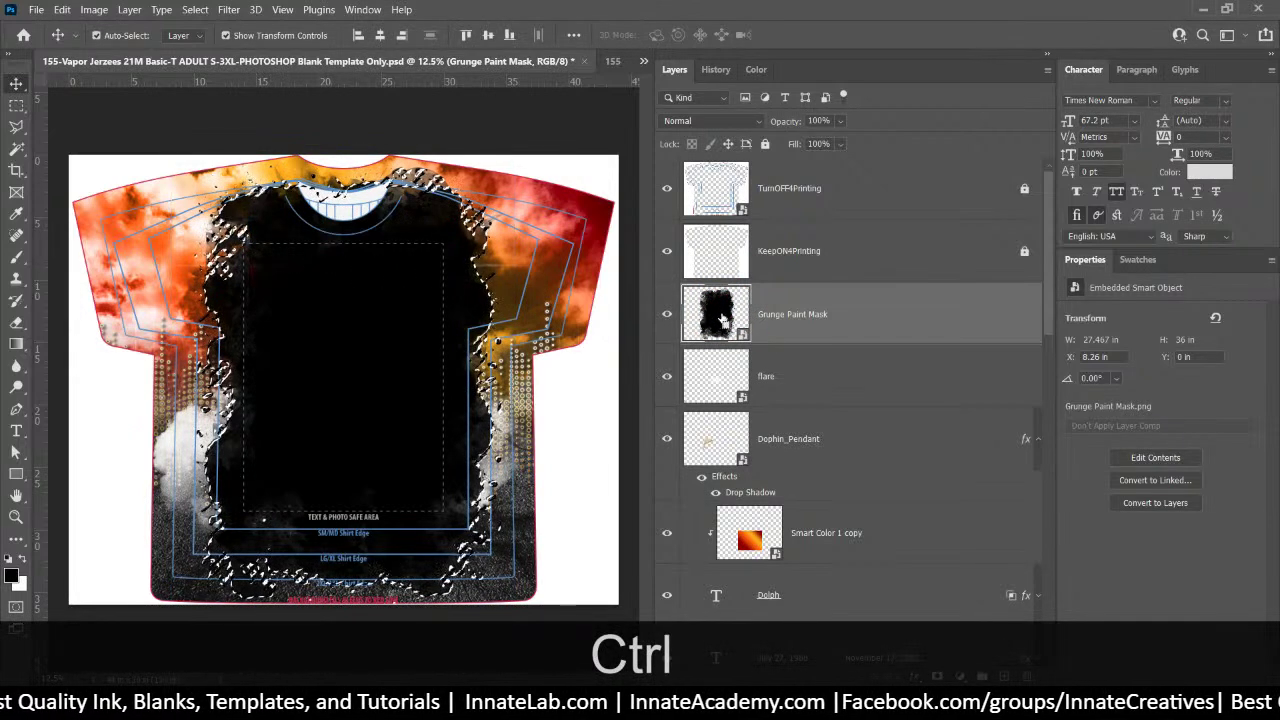
pyautogui.click(667, 315)
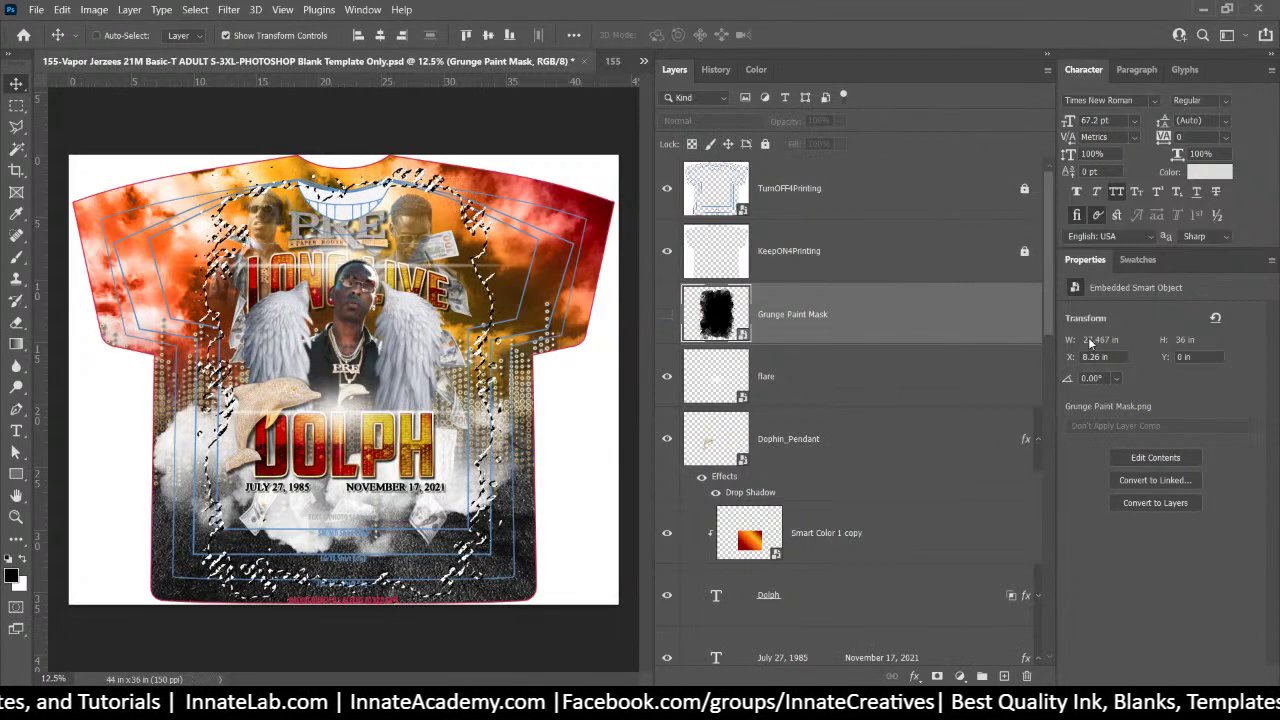
# Group the layers from Equilizer Waves down to Road Background and name the group Background
pyautogui.moveTo(1052, 312); pyautogui.dragTo(1075, 630)
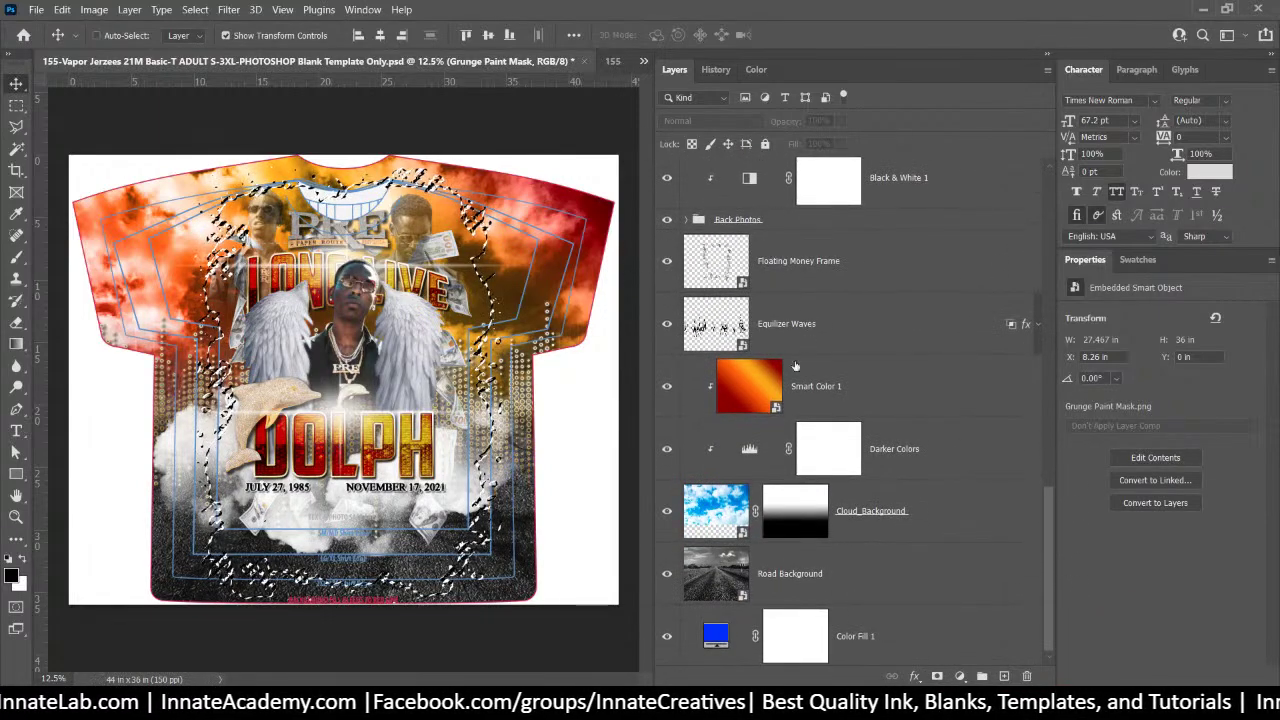
pyautogui.click(842, 386)
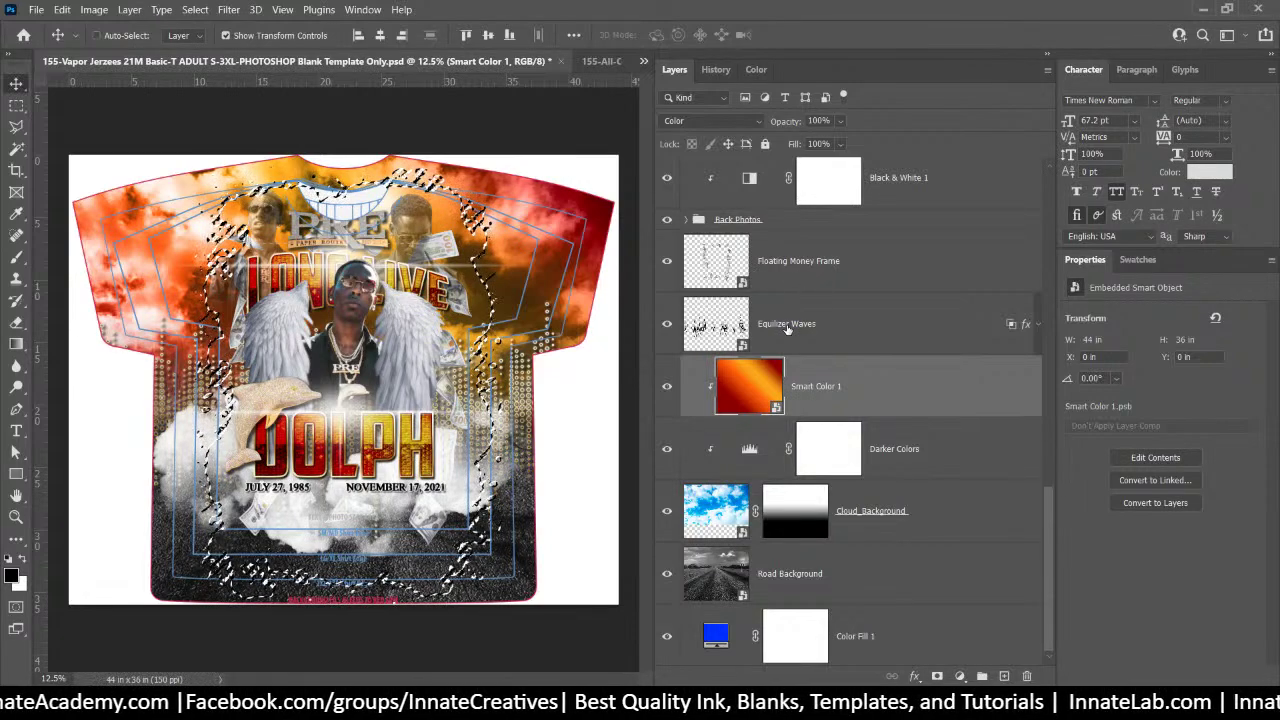
pyautogui.scroll(1, 787, 327)
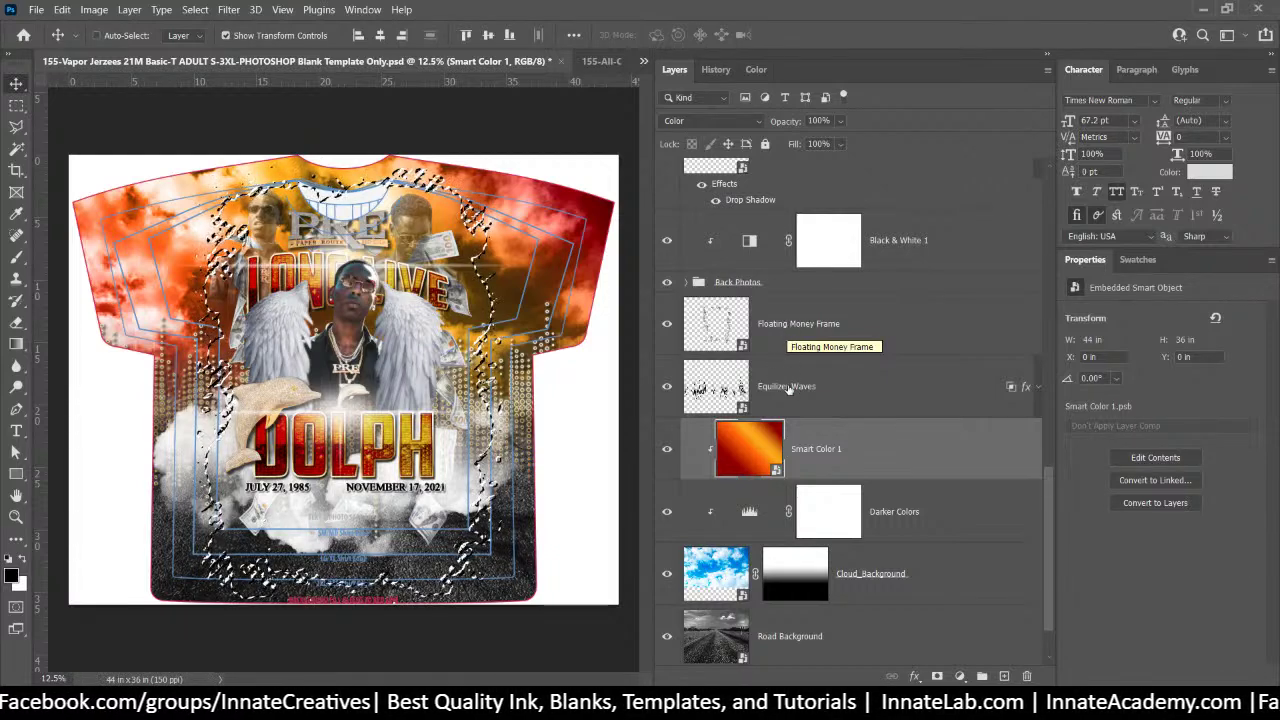
pyautogui.click(814, 388)
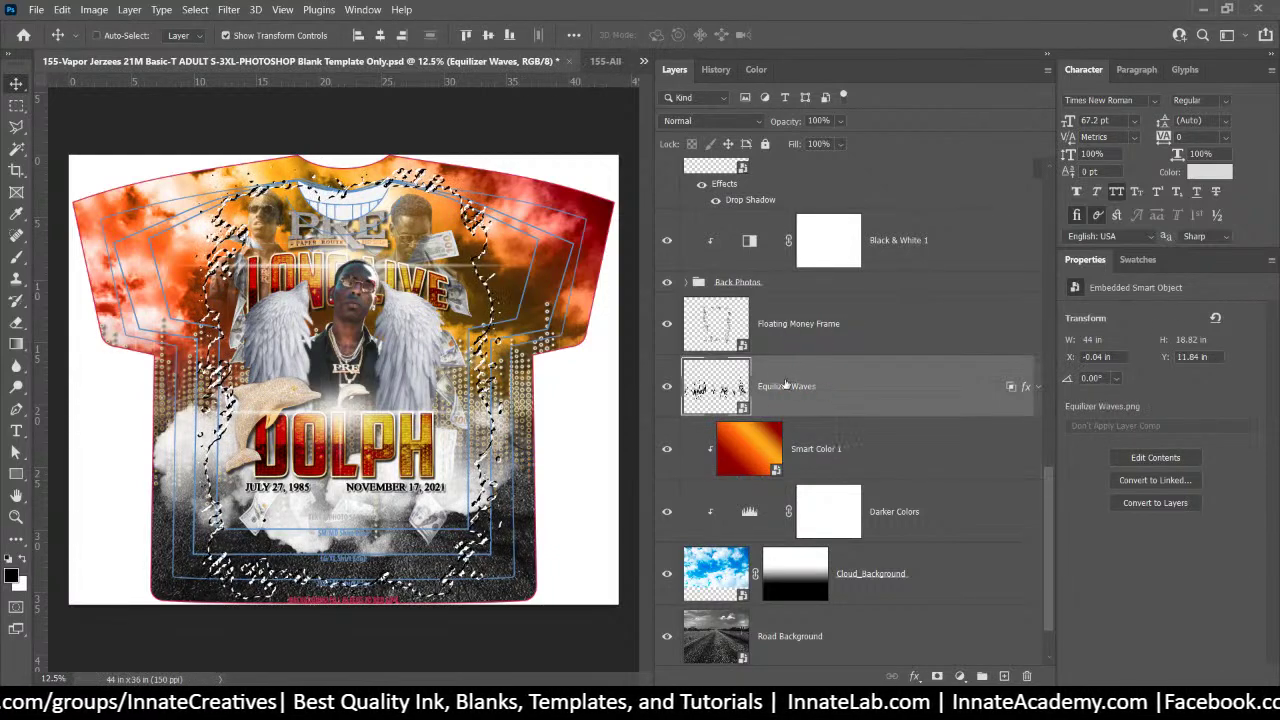
pyautogui.scroll(-1, 786, 388)
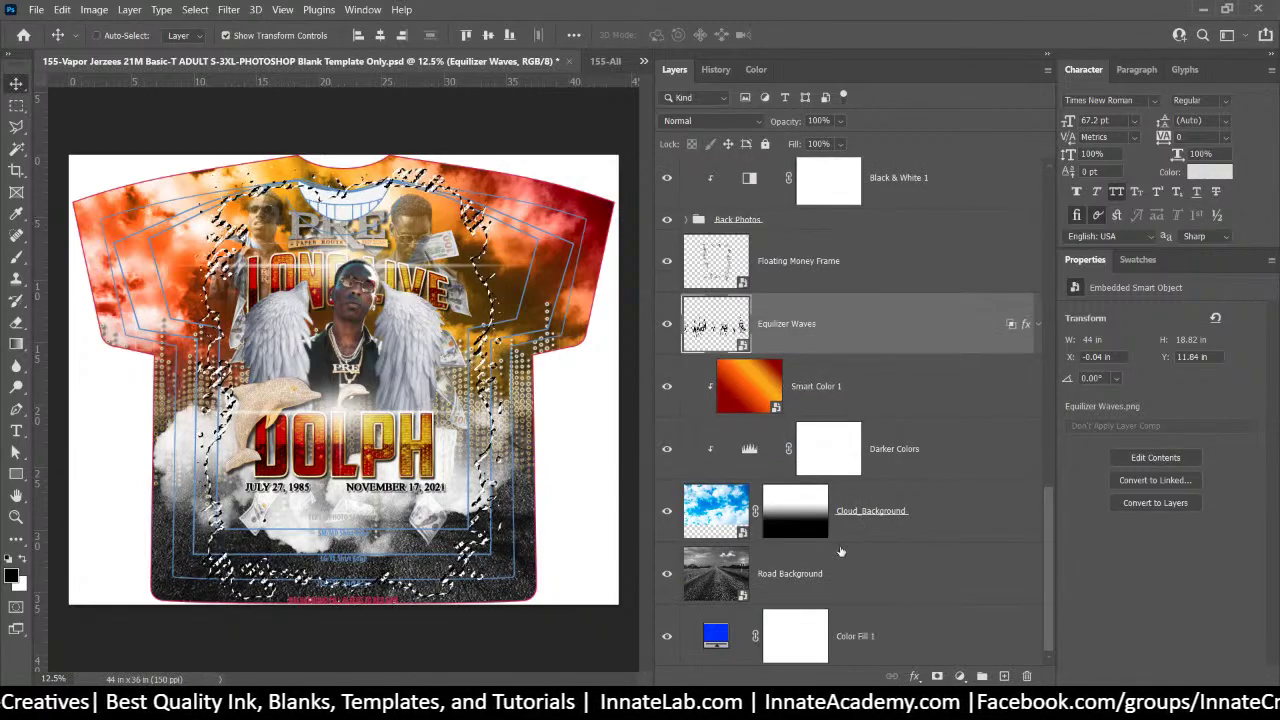
pyautogui.keyDown('shift'); pyautogui.click(879, 592); pyautogui.keyUp('shift')
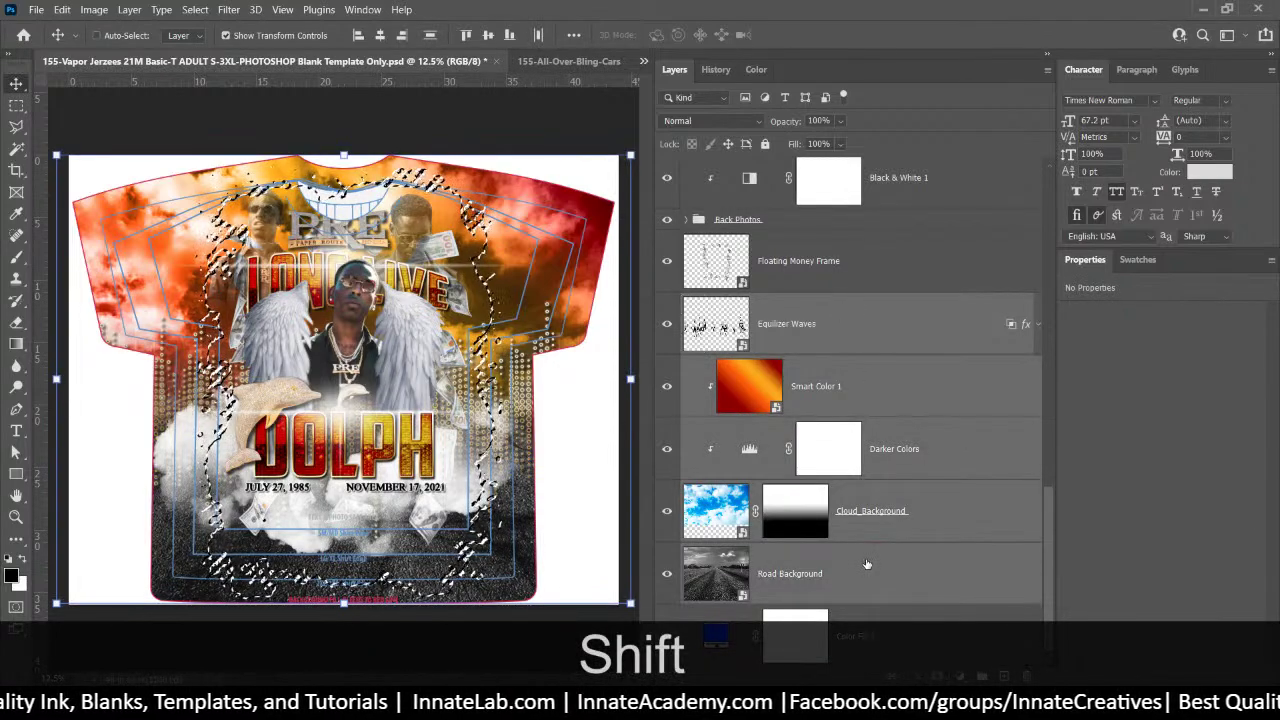
pyautogui.hotkey('ctrl', 'g')
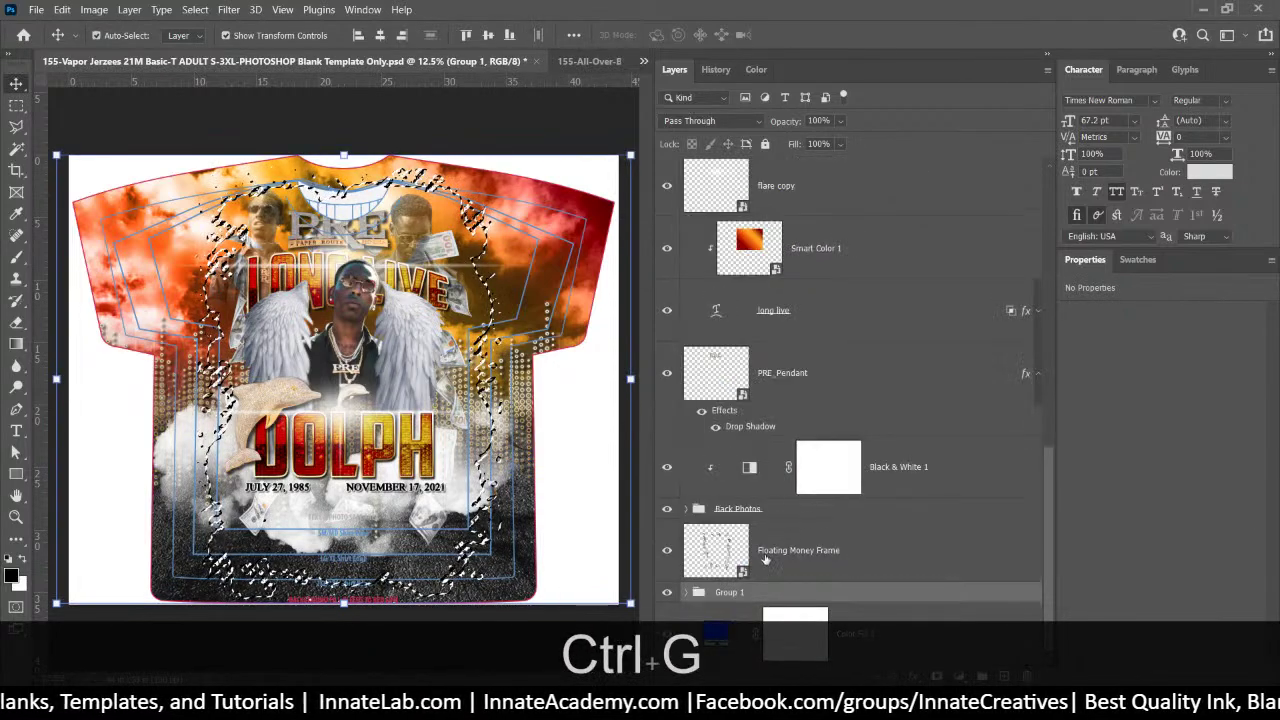
pyautogui.doubleClick(732, 592)
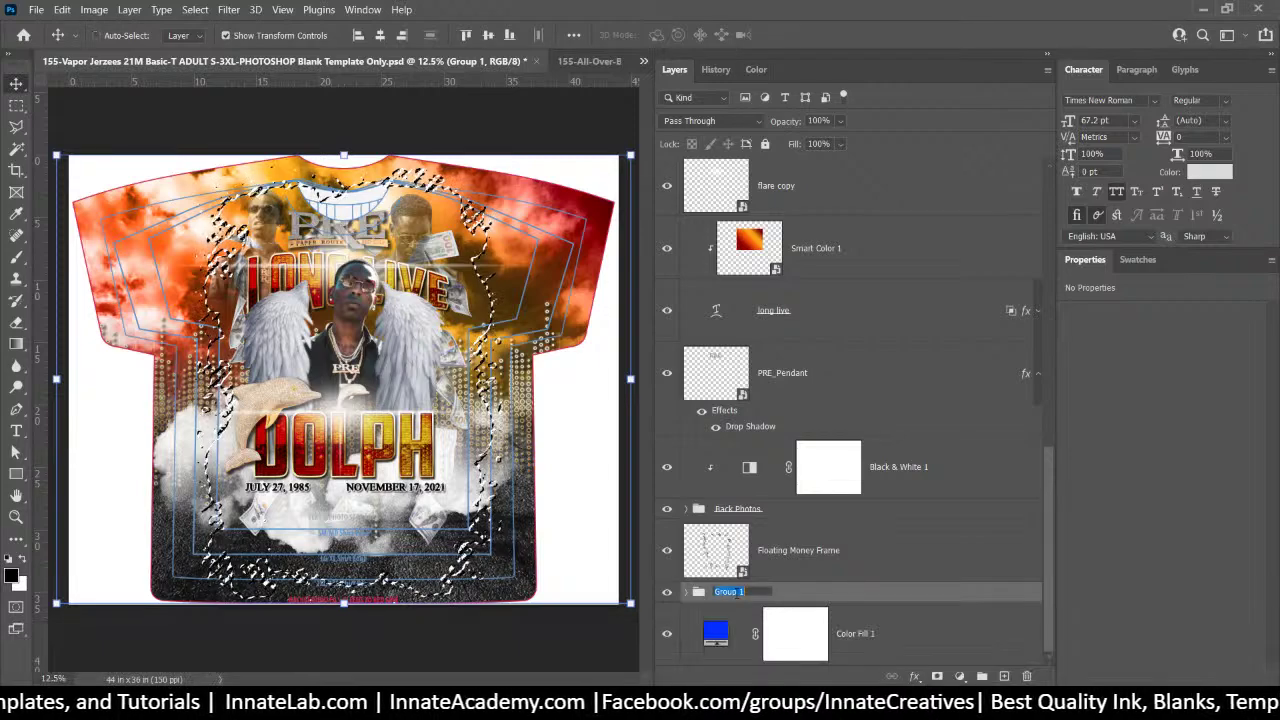
pyautogui.write('Backgr')
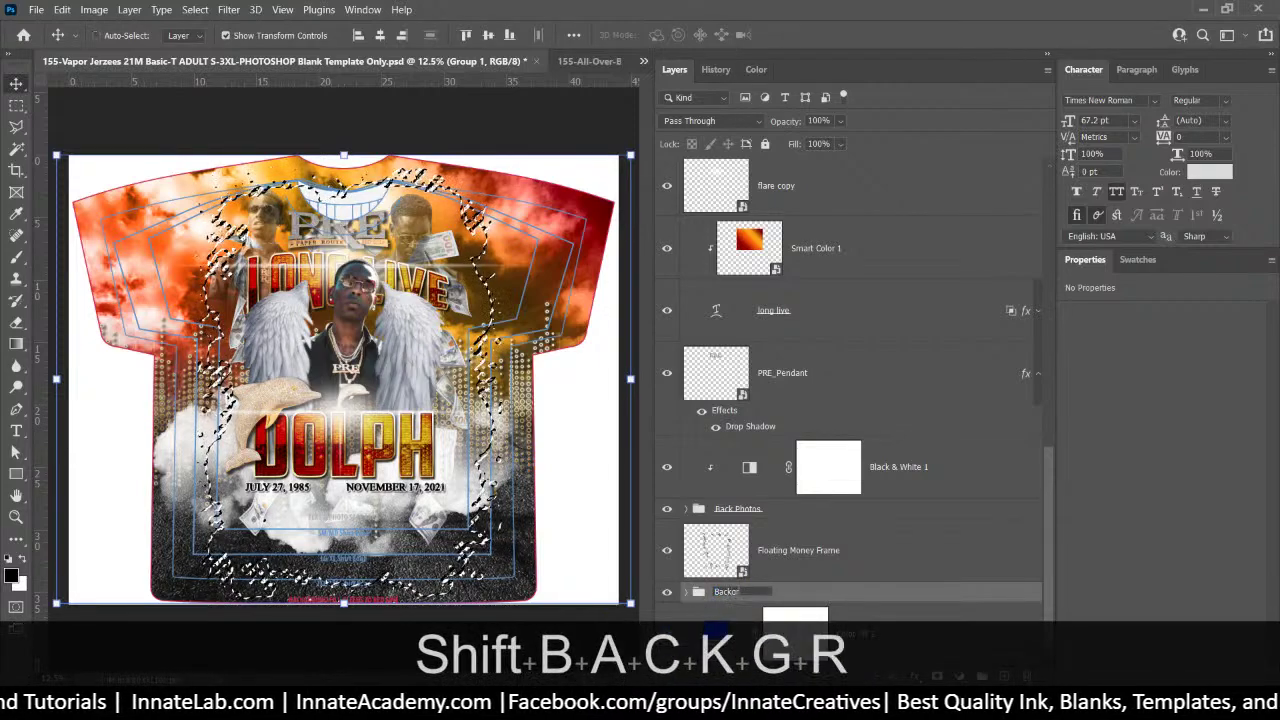
pyautogui.write('ound')
pyautogui.press('Return')
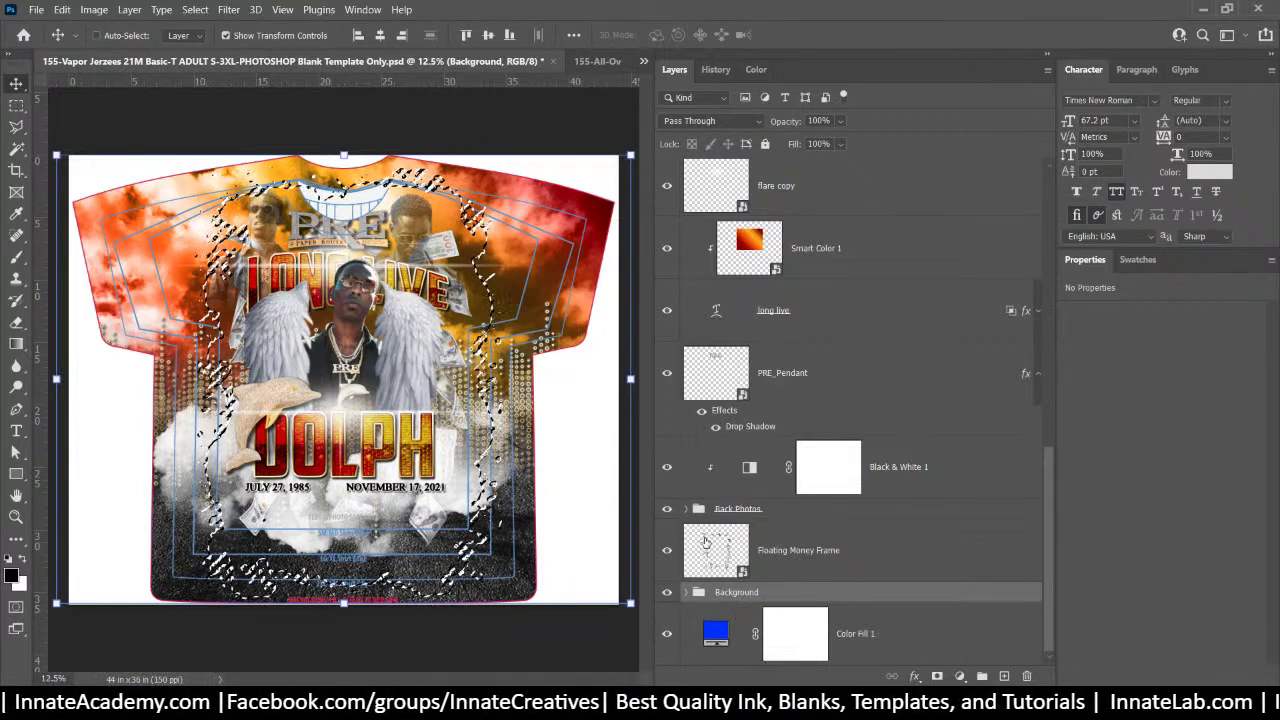
# Add a layer mask to the Background group from the grunge selection and select the Color Fill 1 layer
pyautogui.click(936, 677)
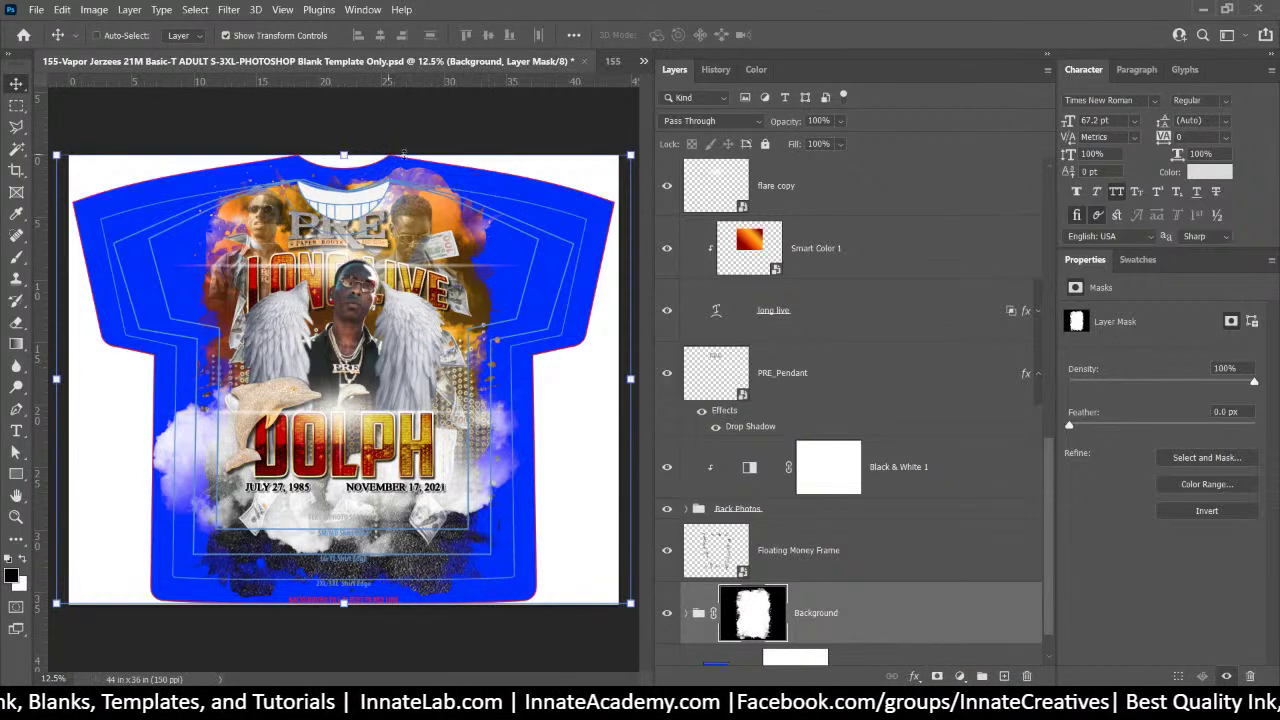
pyautogui.scroll(-1, 776, 598)
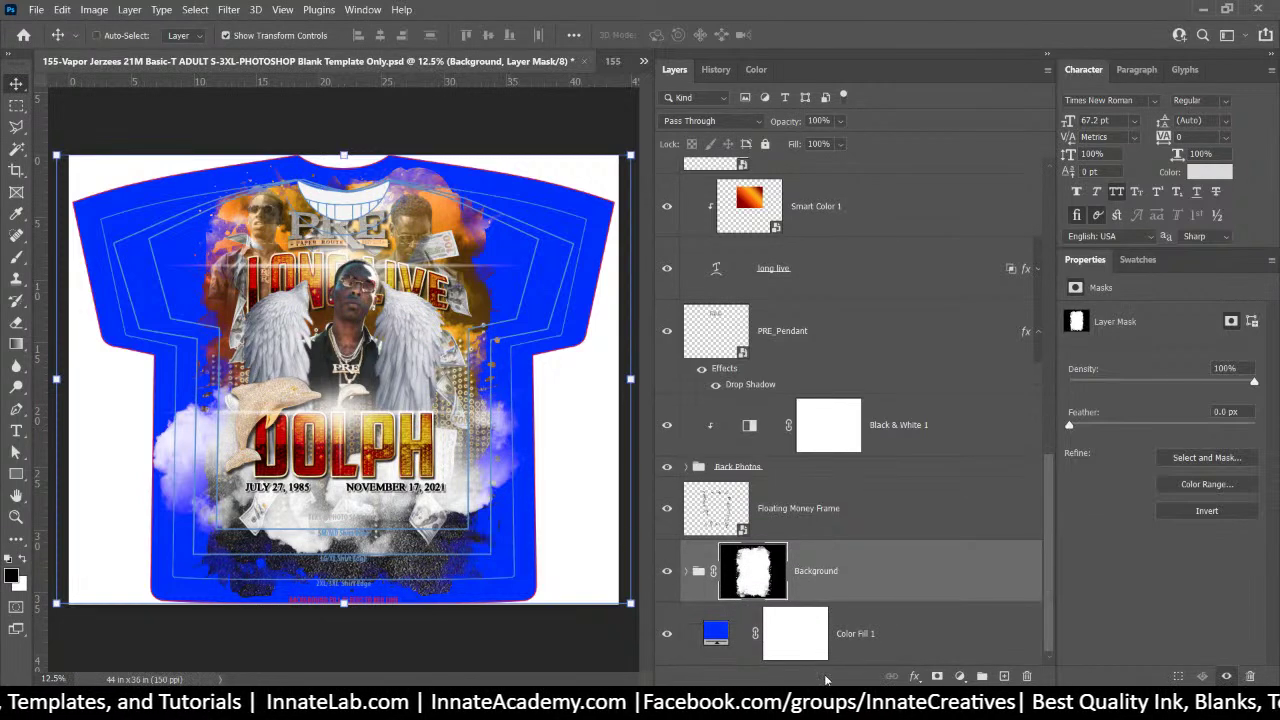
pyautogui.click(690, 626)
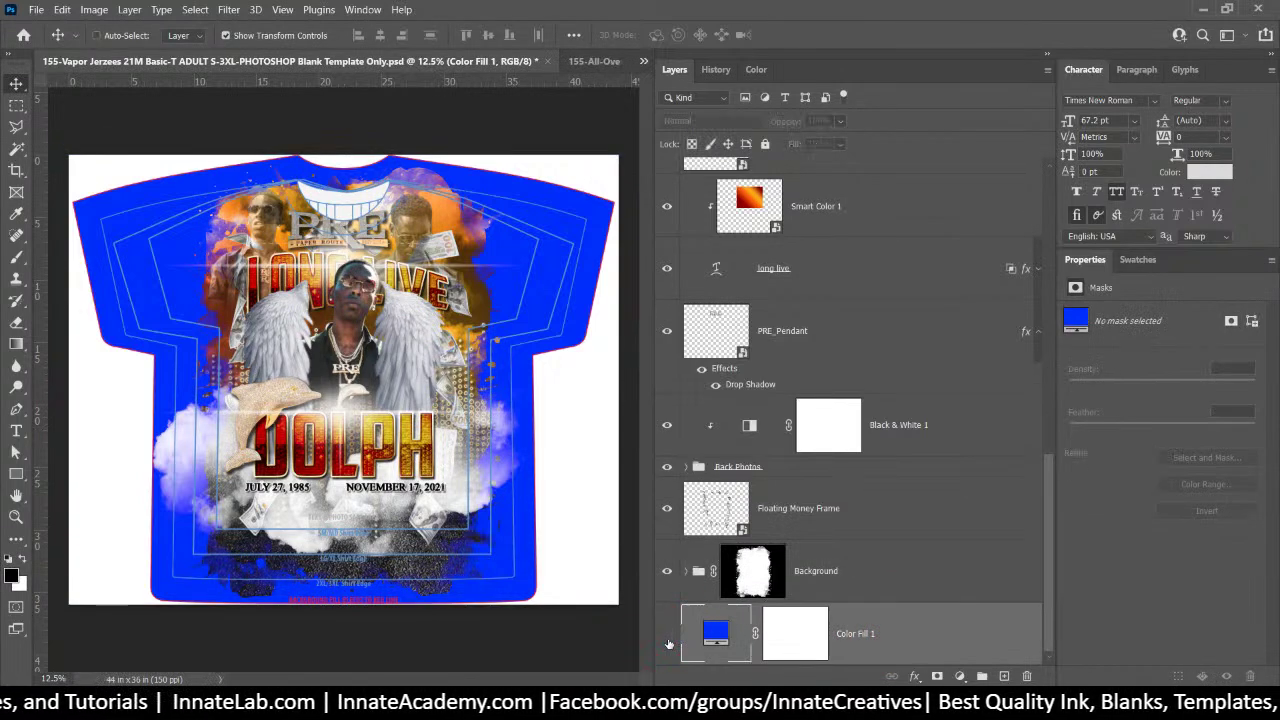
# Change the Color Fill 1 layer's color to white (ffffff) after briefly checking the design with that layer hidden
pyautogui.moveTo(690, 626); pyautogui.dragTo(704, 641)
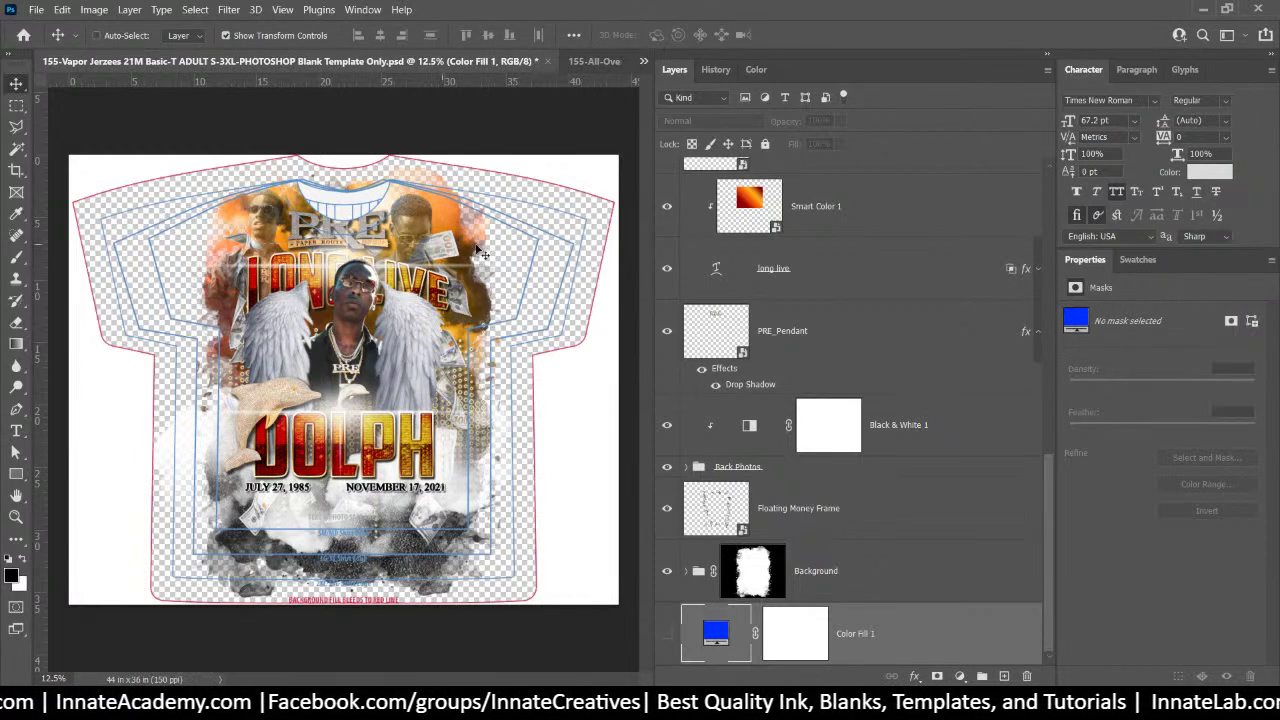
pyautogui.click(667, 634)
pyautogui.click(667, 634)
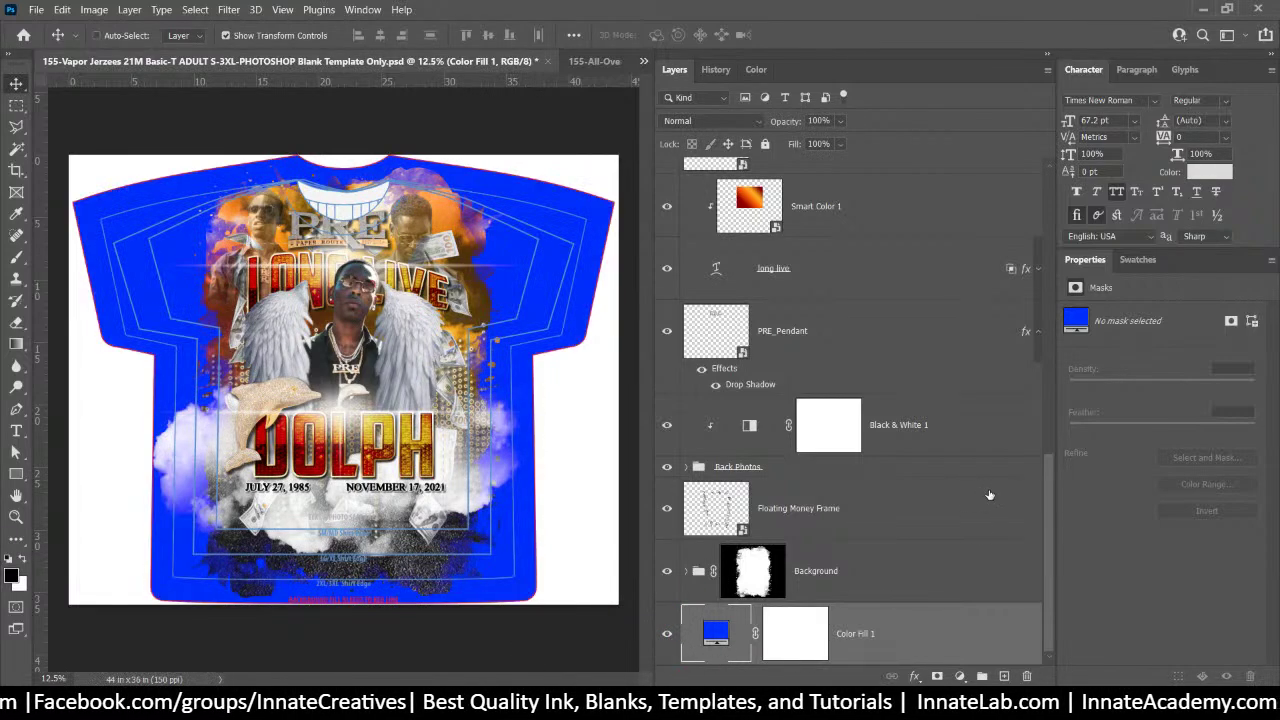
pyautogui.doubleClick(718, 632)
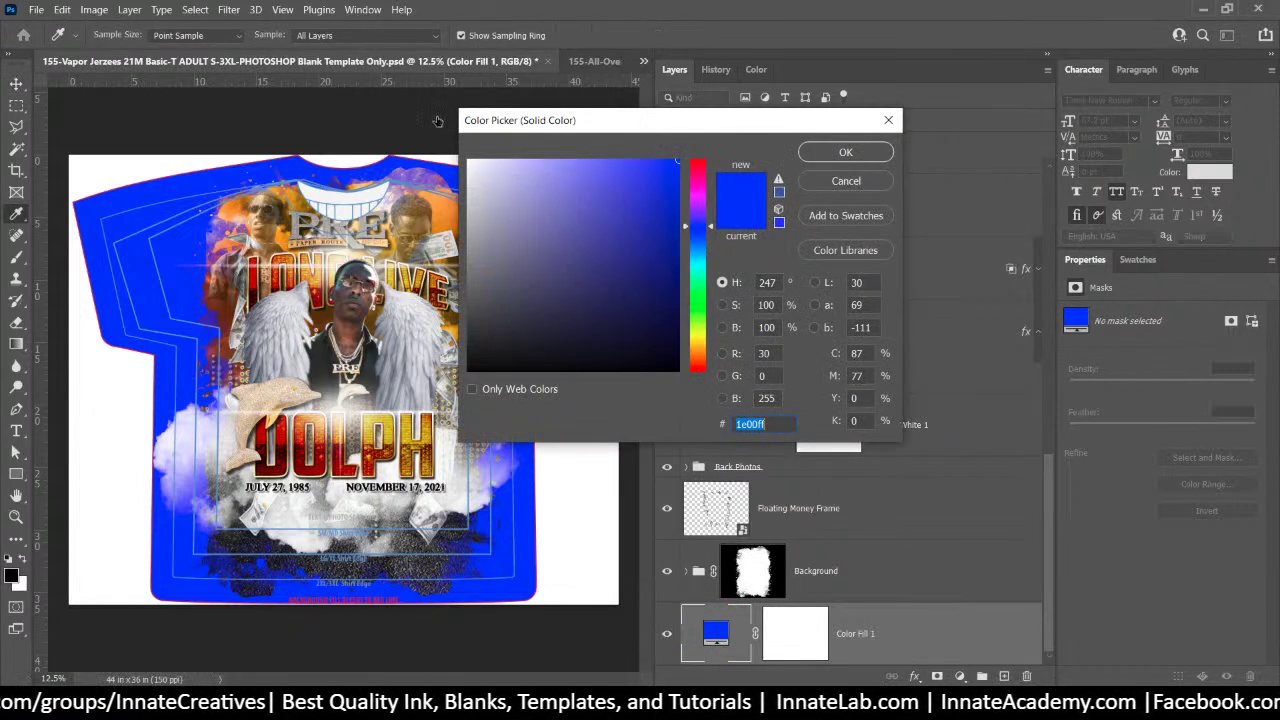
pyautogui.click(426, 155)
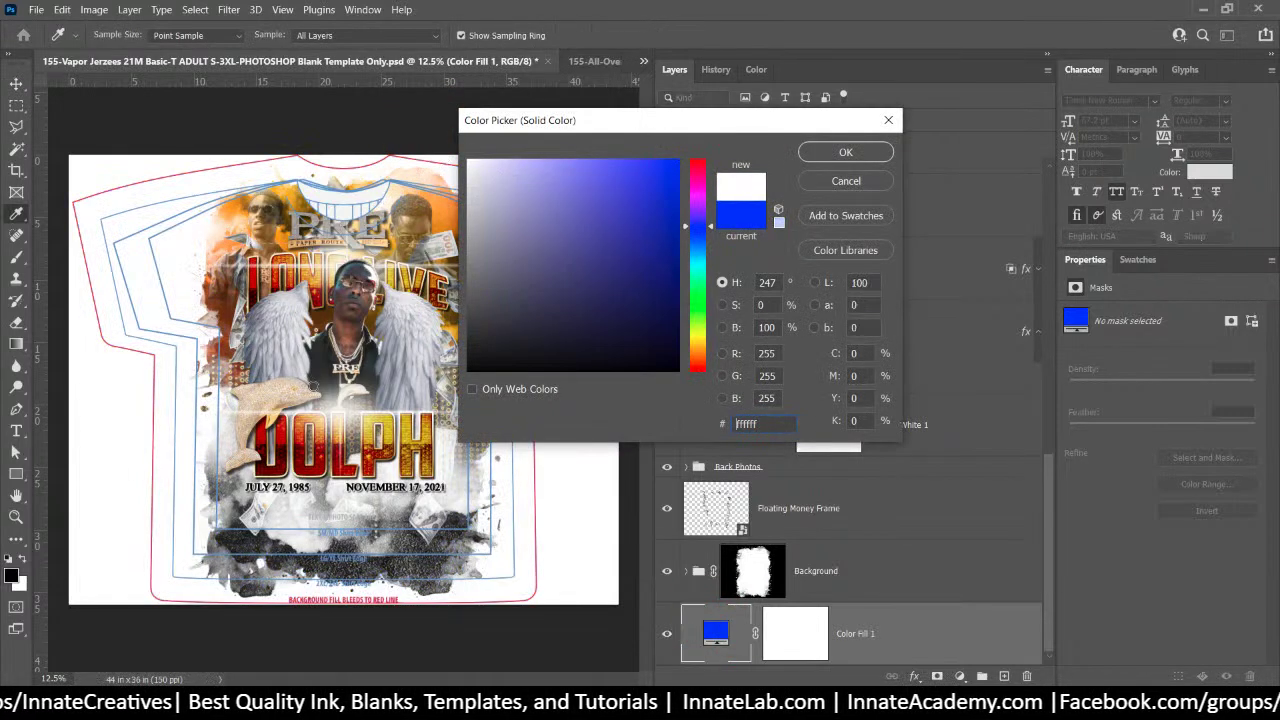
pyautogui.moveTo(430, 150); pyautogui.dragTo(454, 196)
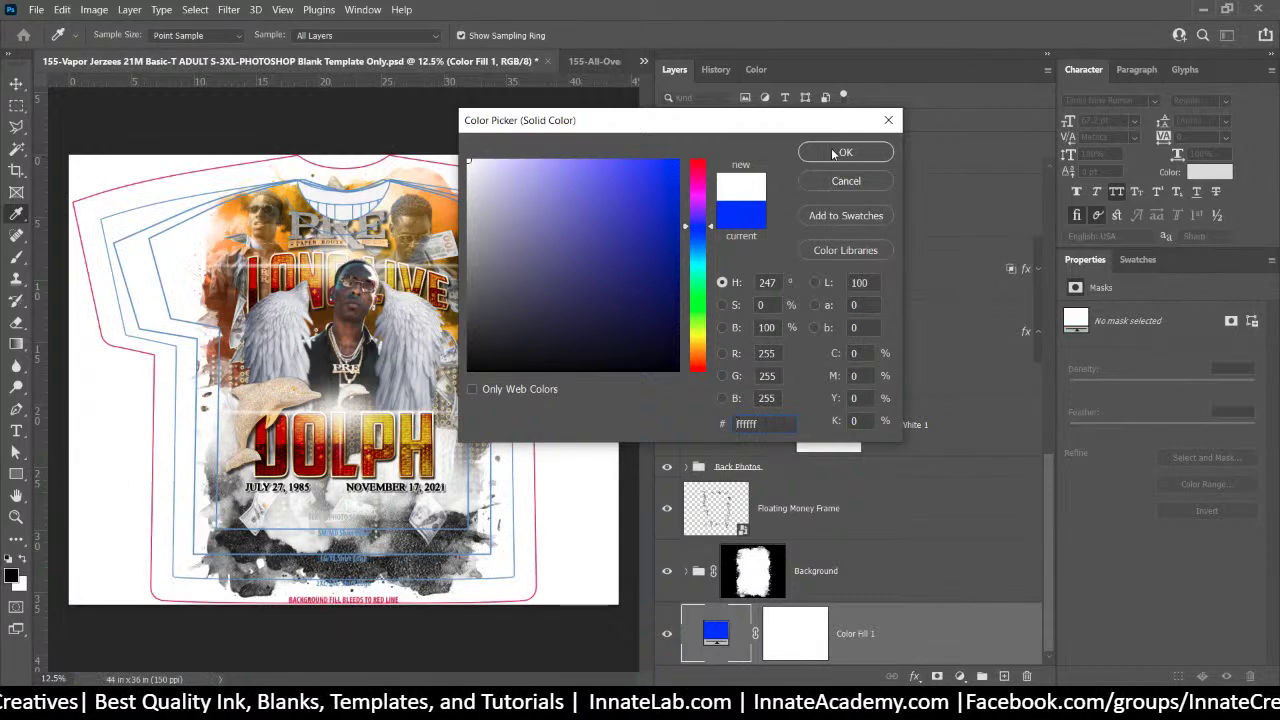
pyautogui.click(845, 152)
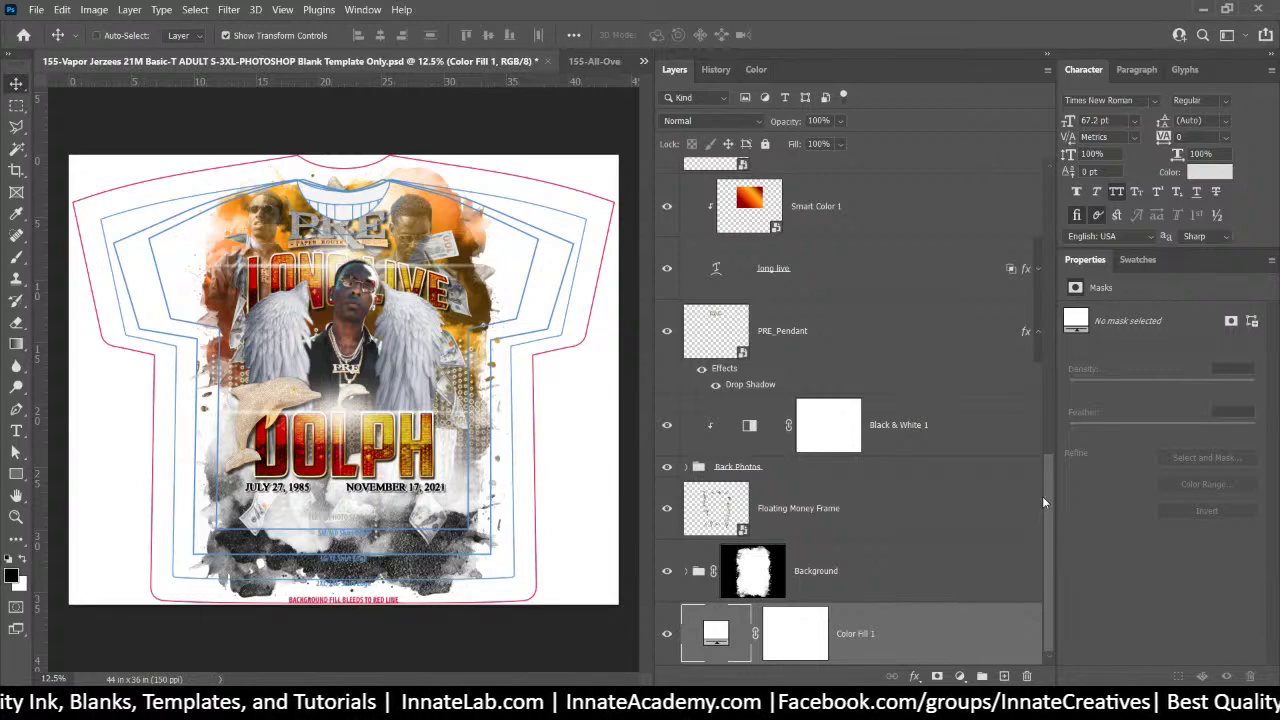
# Open the contents of the Smart Color 1 copy smart object and duplicate its Gradient Fill 1 layer
pyautogui.moveTo(1044, 498); pyautogui.dragTo(1064, 196)
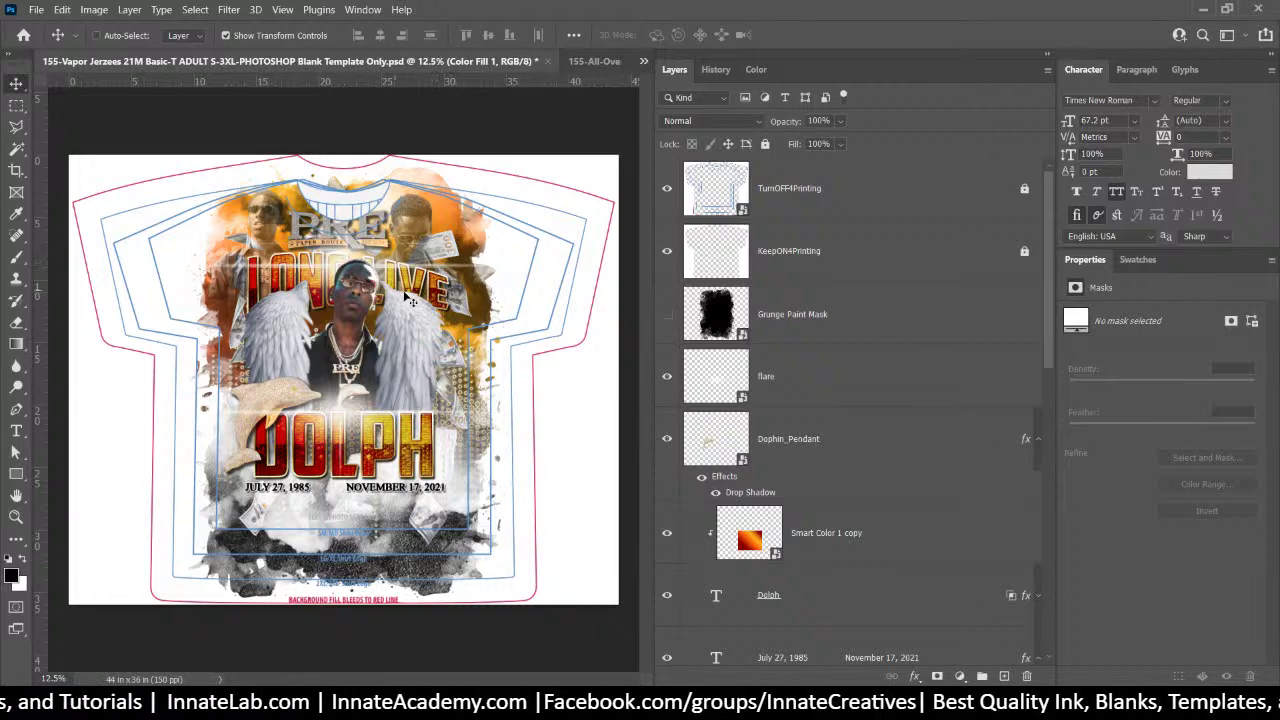
pyautogui.doubleClick(749, 533)
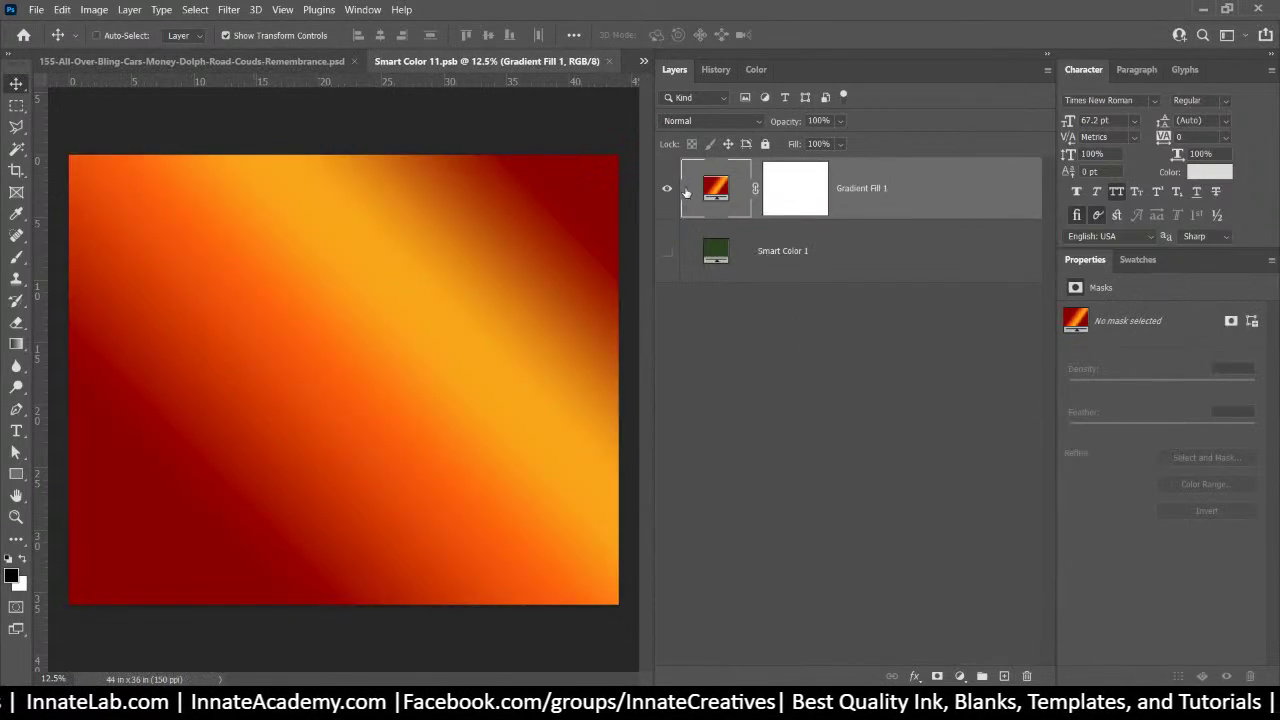
pyautogui.rightClick(906, 206)
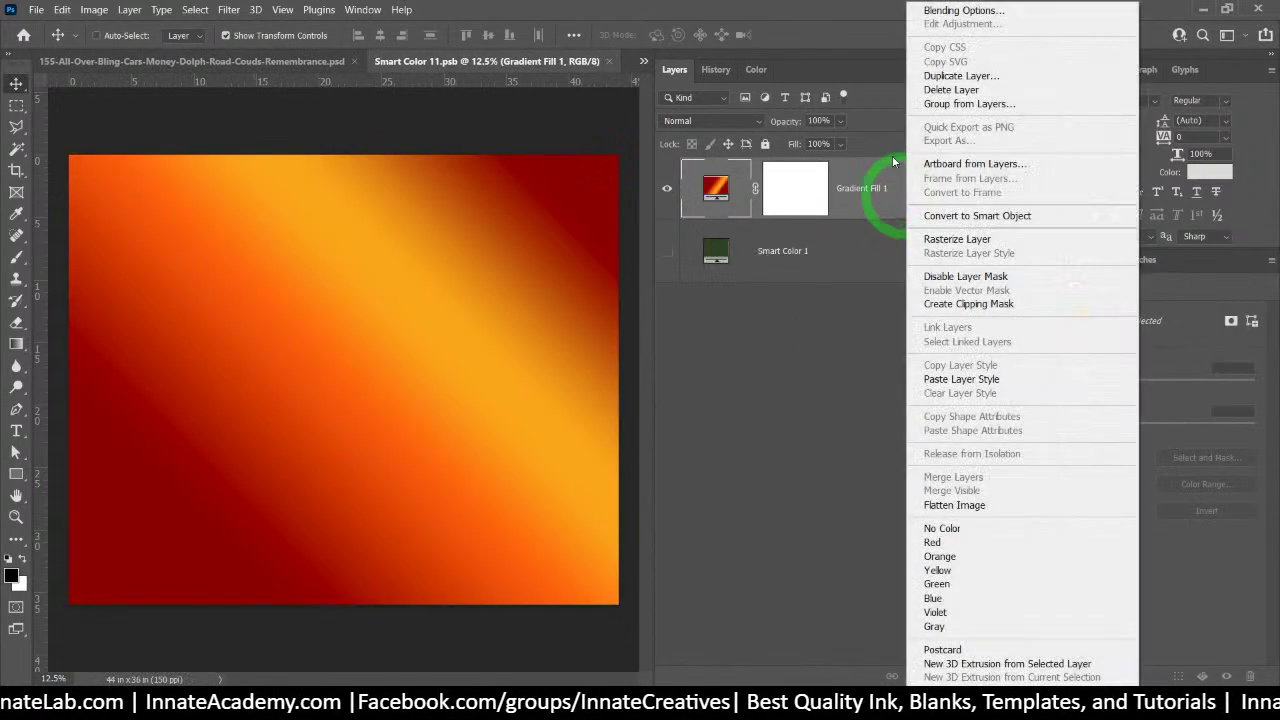
pyautogui.click(982, 72)
pyautogui.press('Return')
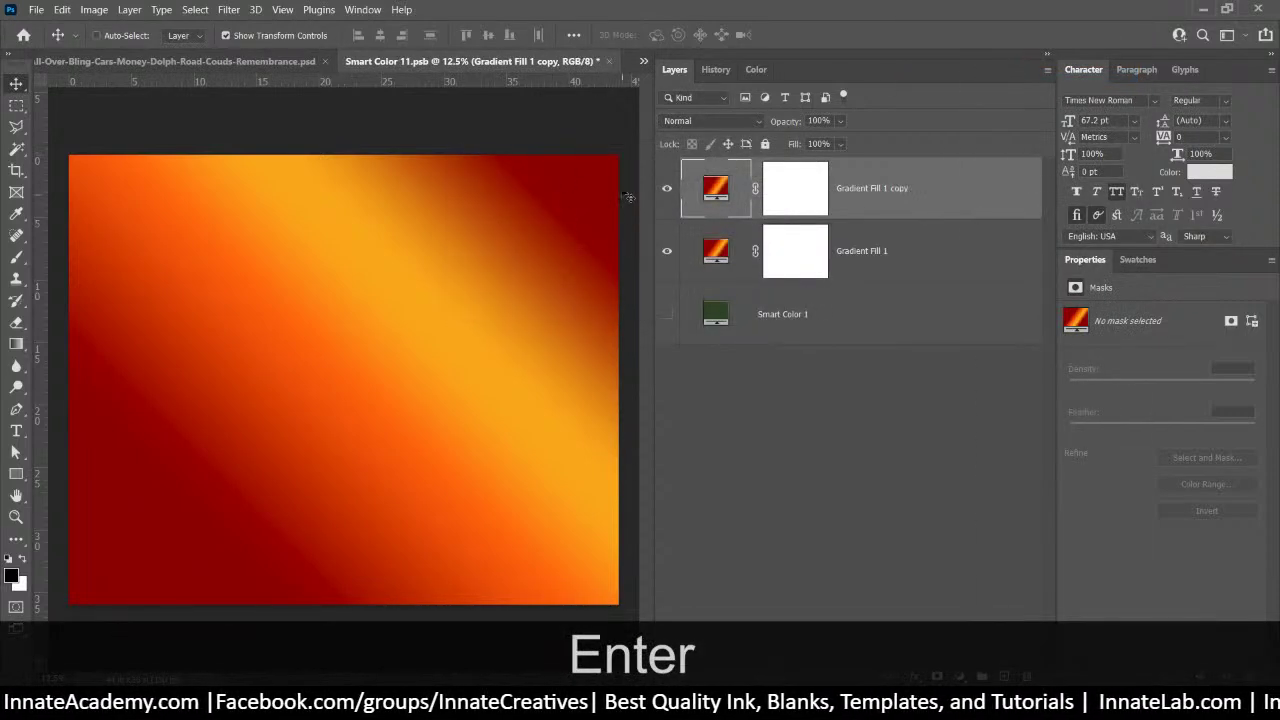
# Change the Gradient Fill 1 copy layer to the blue-to-lime-green gradient preset, and save and close the smart object
pyautogui.doubleClick(716, 187)
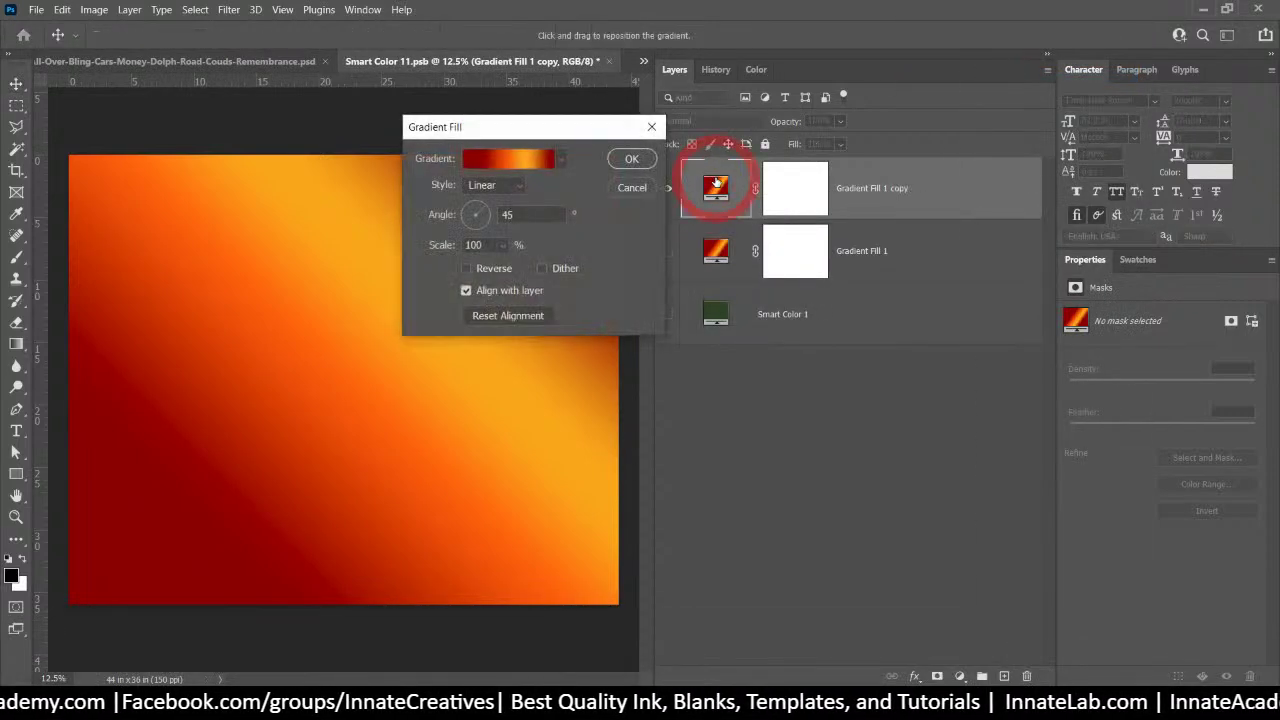
pyautogui.click(560, 160)
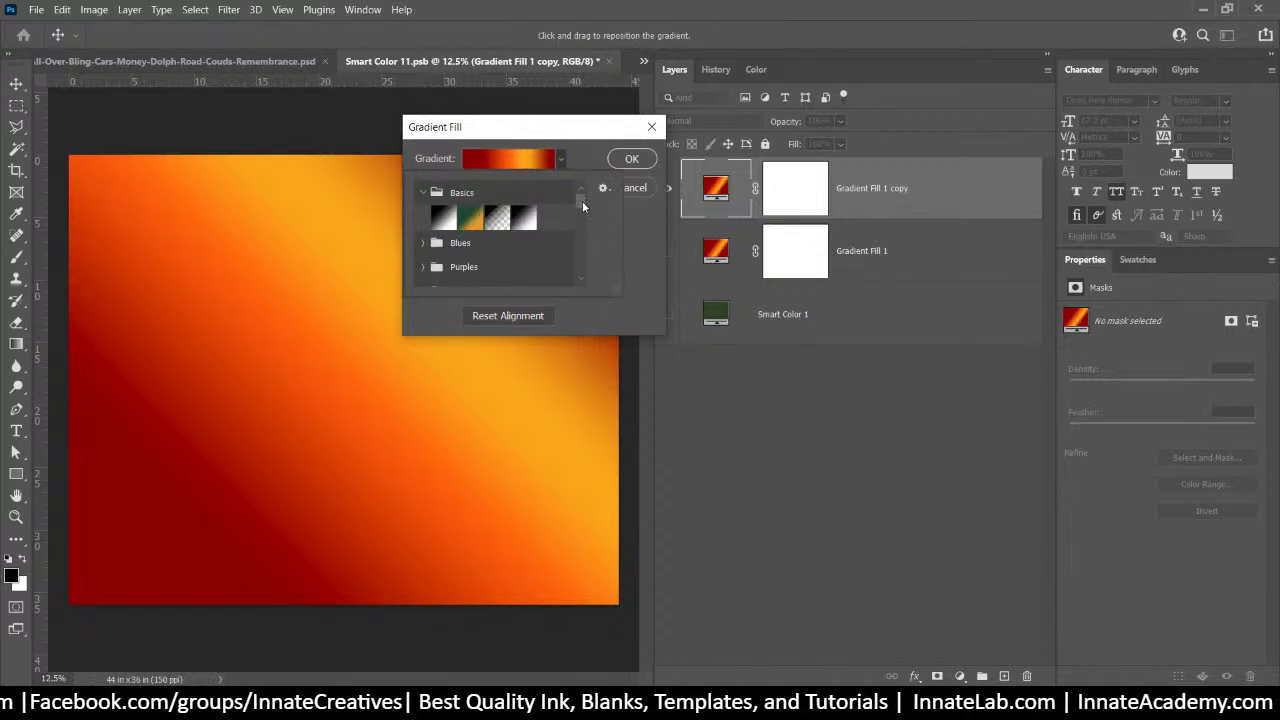
pyautogui.moveTo(583, 202); pyautogui.dragTo(584, 271)
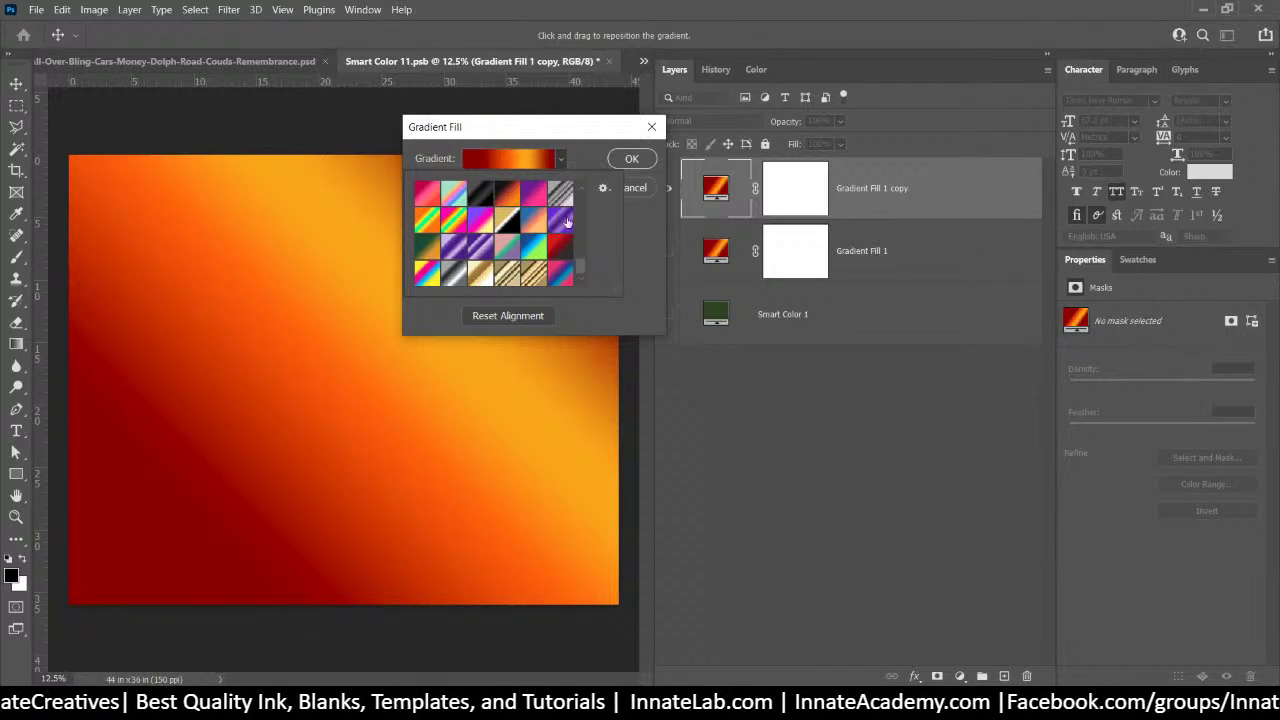
pyautogui.click(538, 246)
pyautogui.click(656, 162)
pyautogui.click(632, 159)
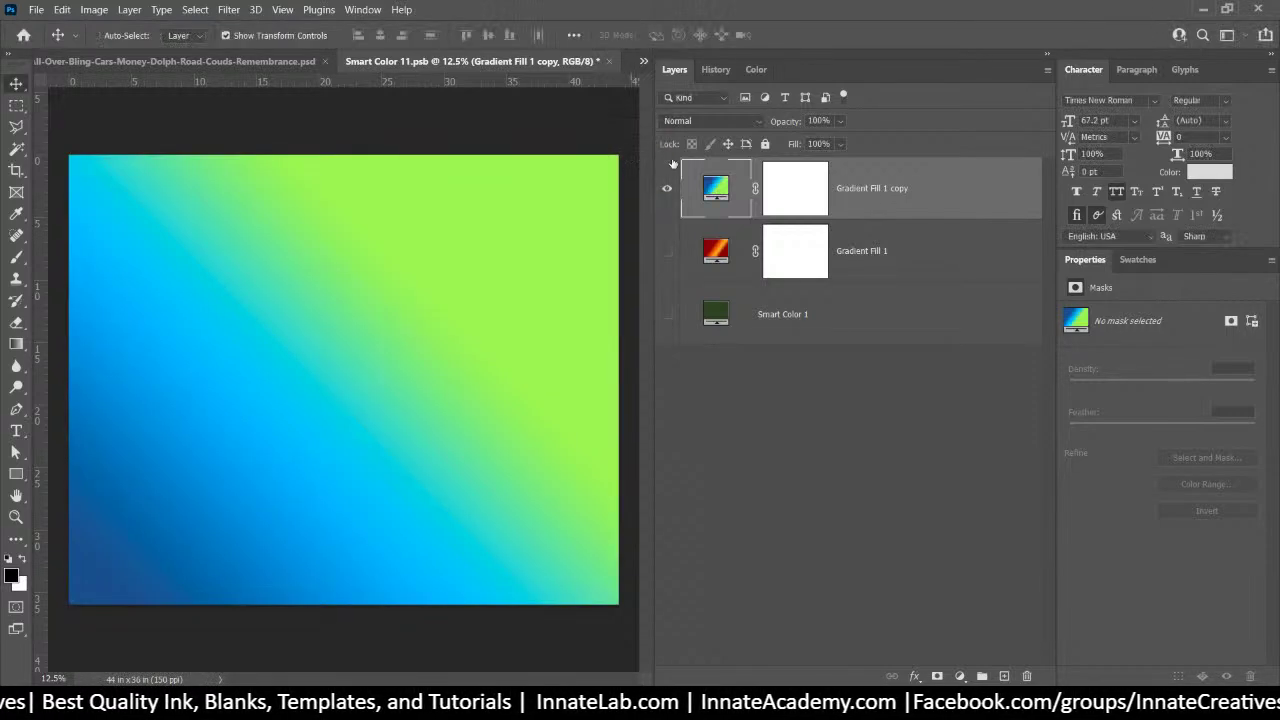
pyautogui.click(612, 62)
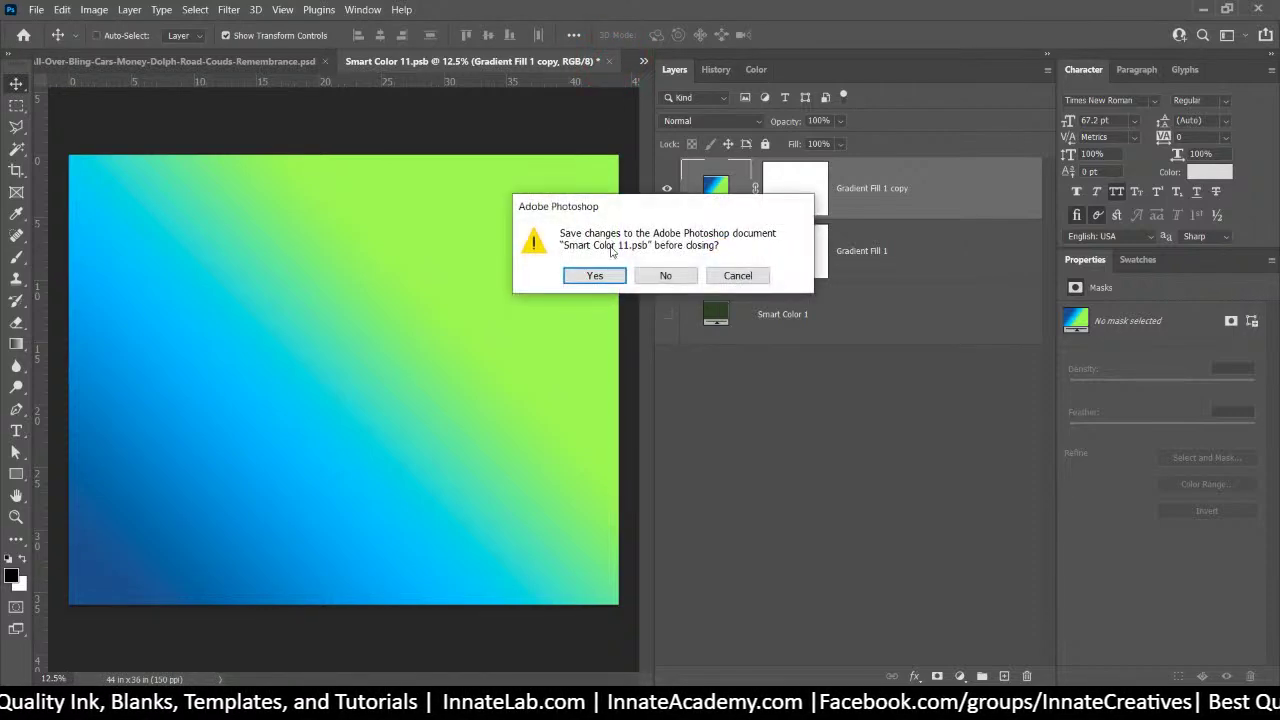
pyautogui.click(592, 278)
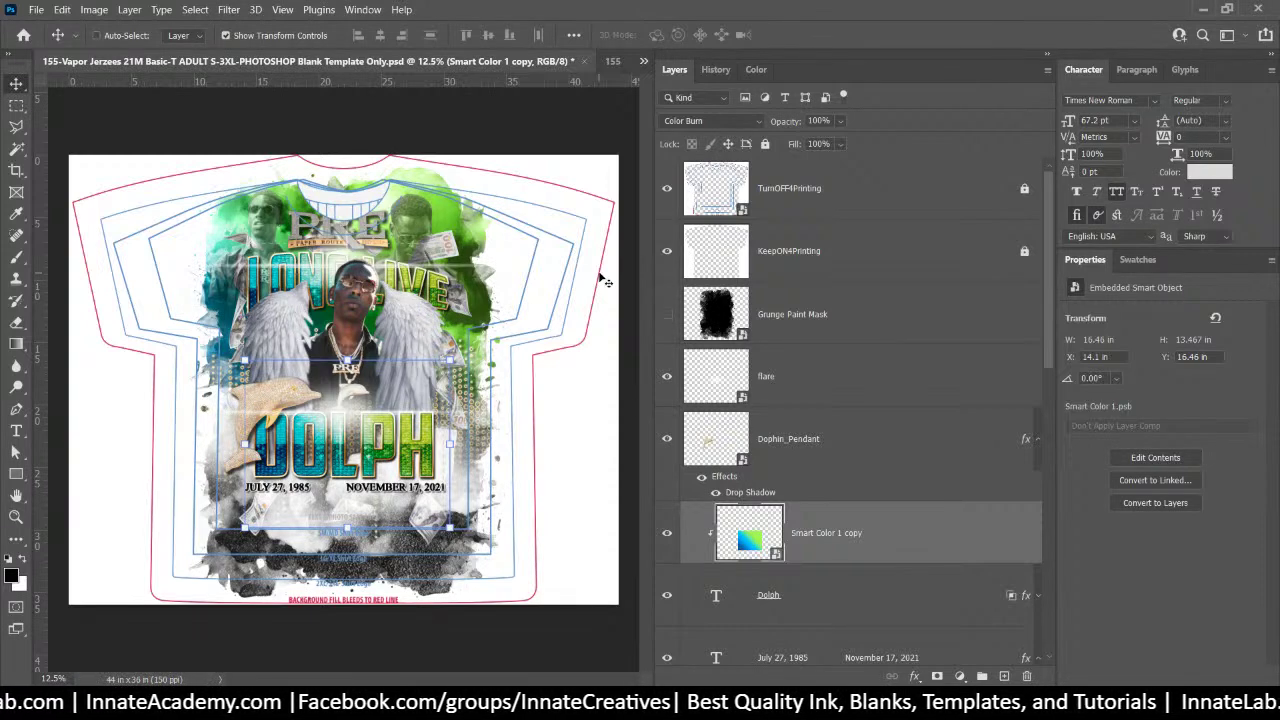
# Hide the Grunge Paint Mask layer in the 155-All-Over-Bling-Cars-Money-Dolph-Road-Couds-Remembrance document and return to the shirt template document
pyautogui.click(606, 62)
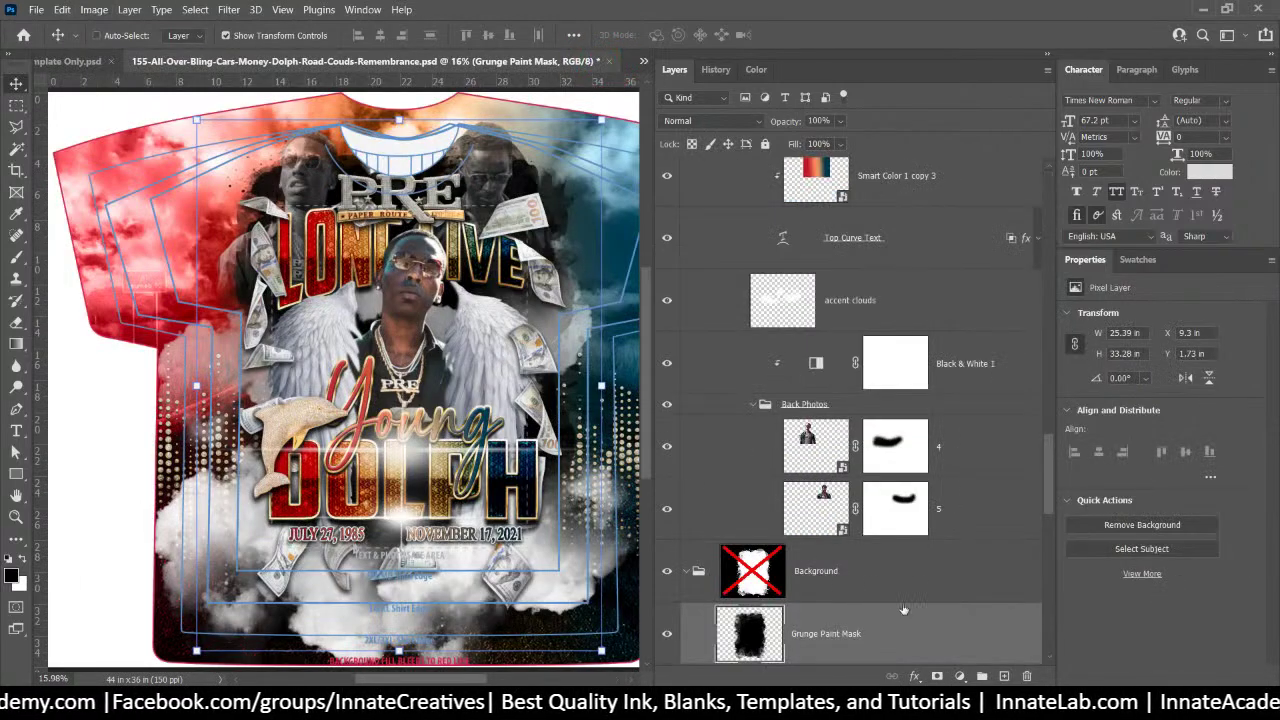
pyautogui.click(667, 633)
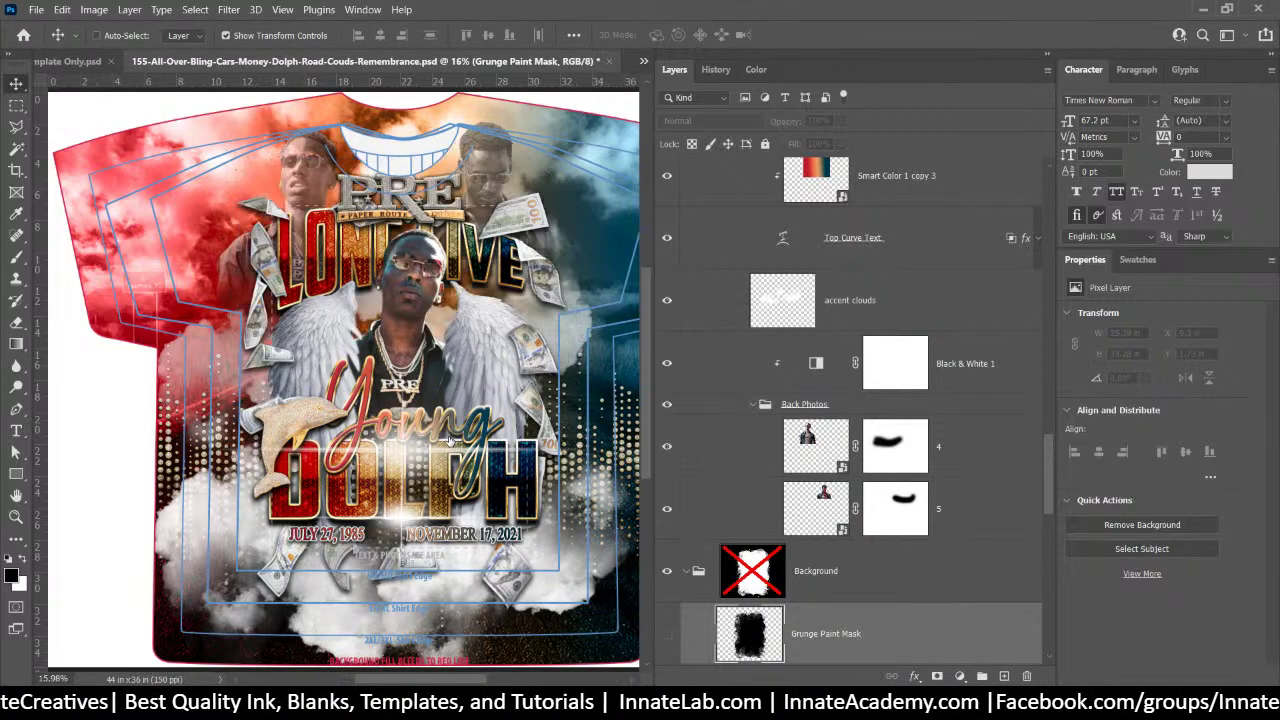
pyautogui.click(87, 61)
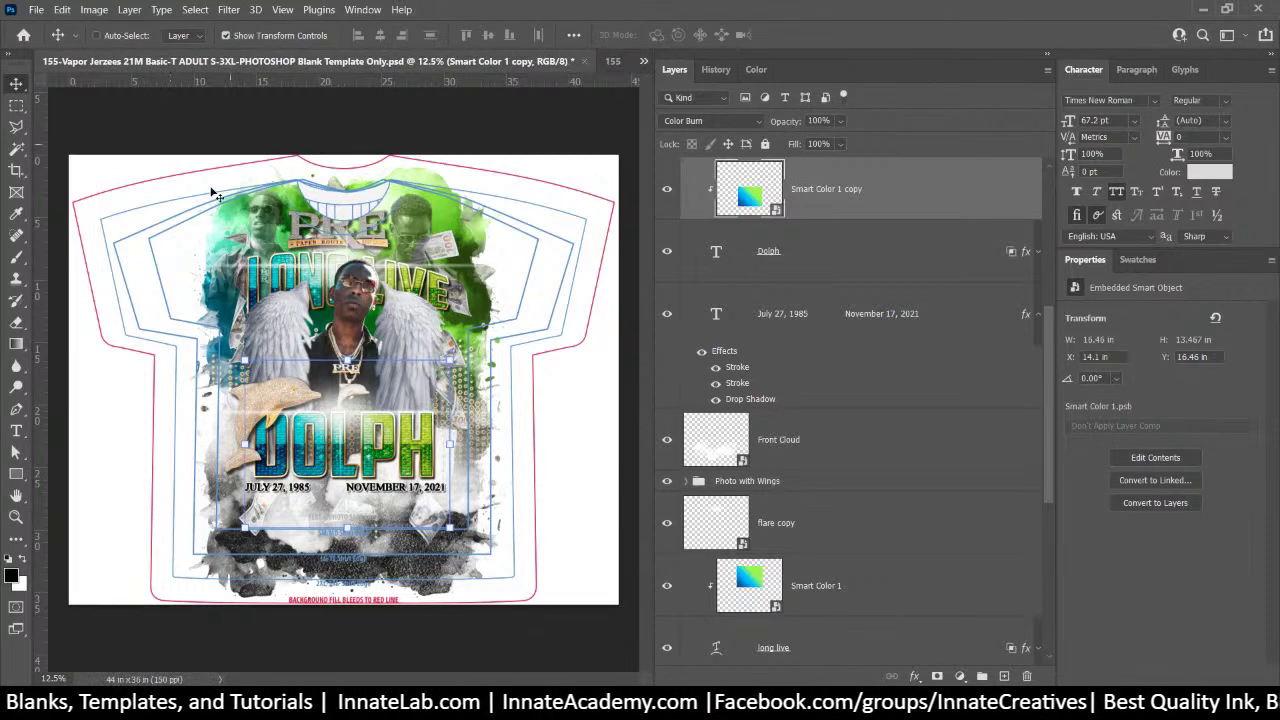
# Add a text layer reading "Young" beside the artwork, just above the level of the DOLPH lettering
pyautogui.click(17, 432)
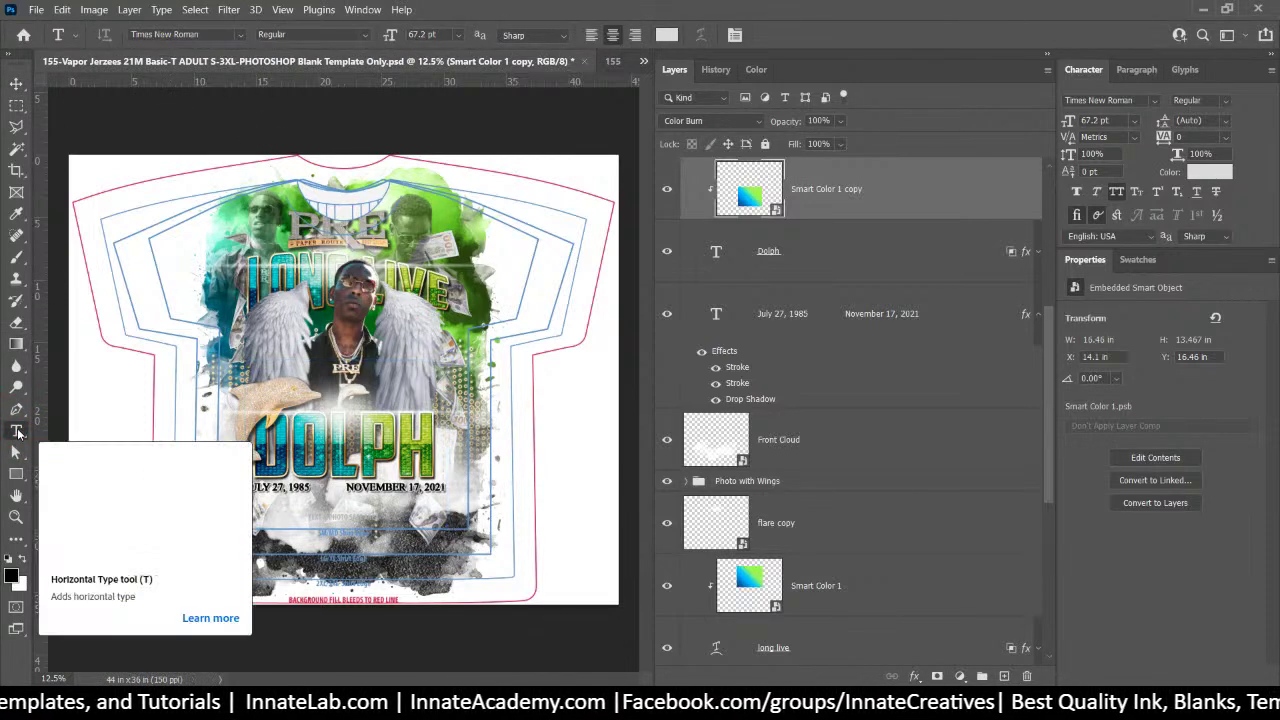
pyautogui.click(555, 409)
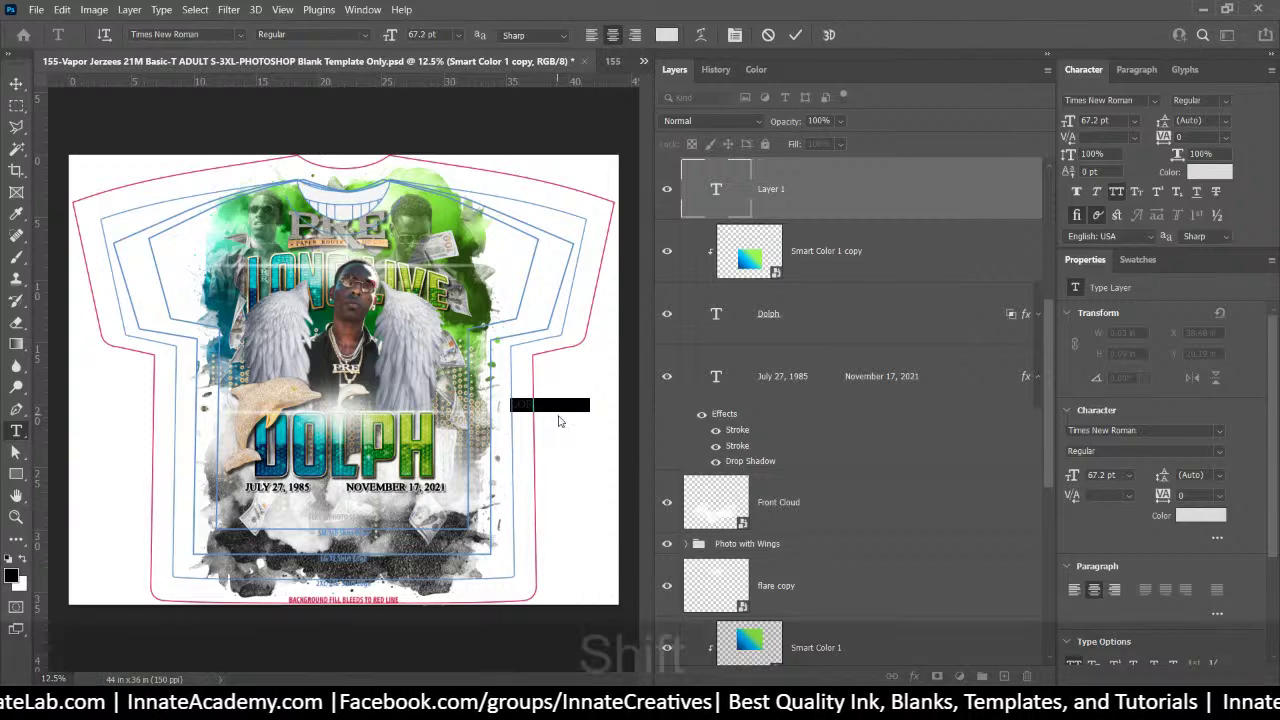
pyautogui.write('YOUNG')
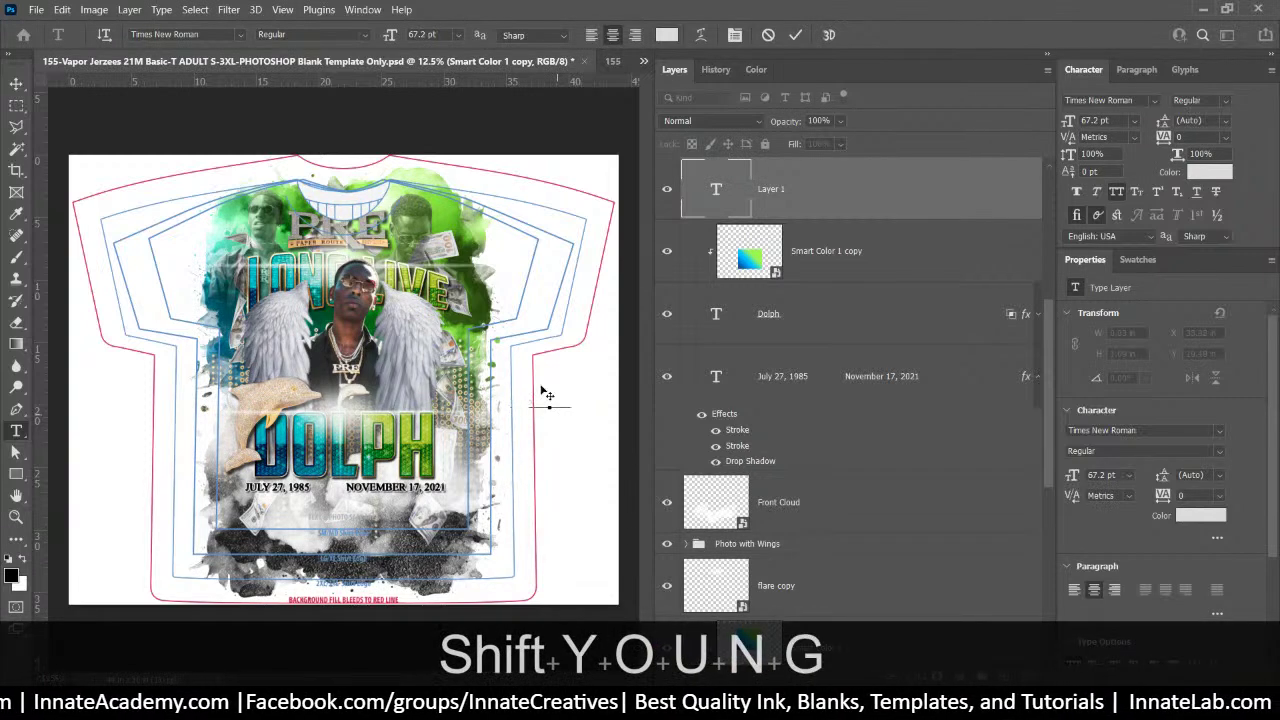
pyautogui.click(16, 83)
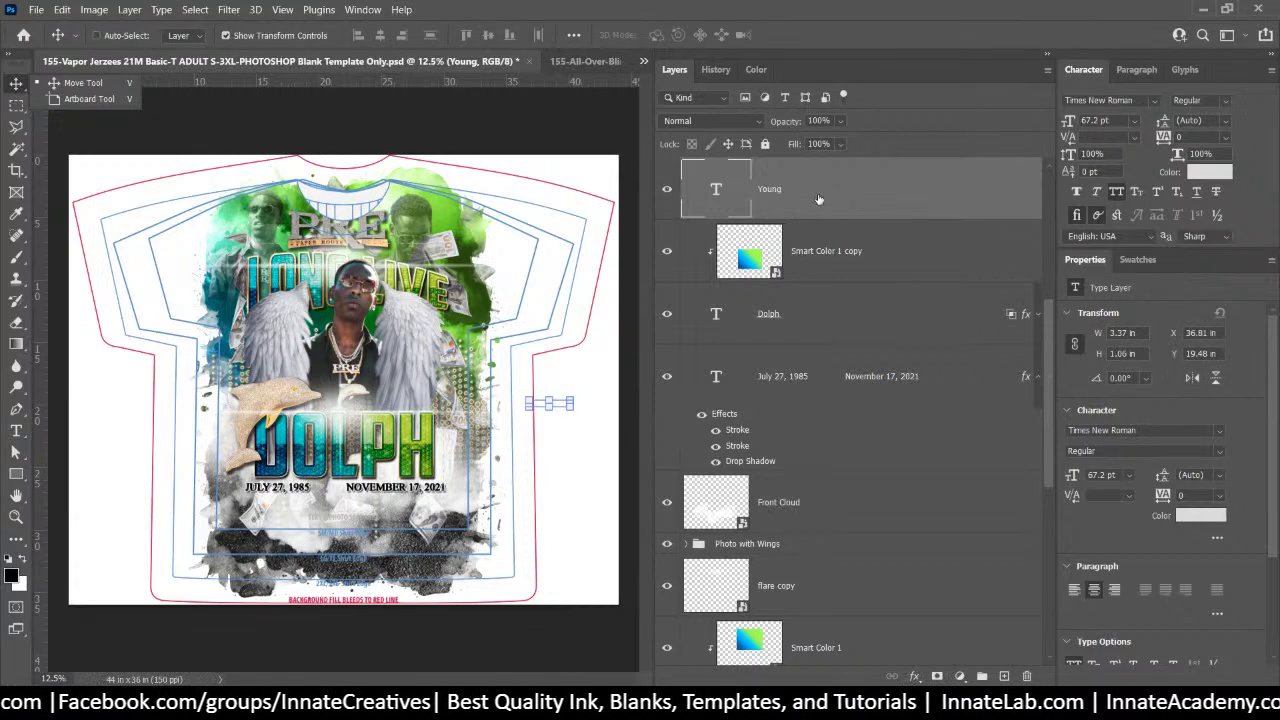
# Check the Assets folder in File Explorer for the supplied script font and set the Young text's font to strong girl Regular
pyautogui.click(1156, 101)
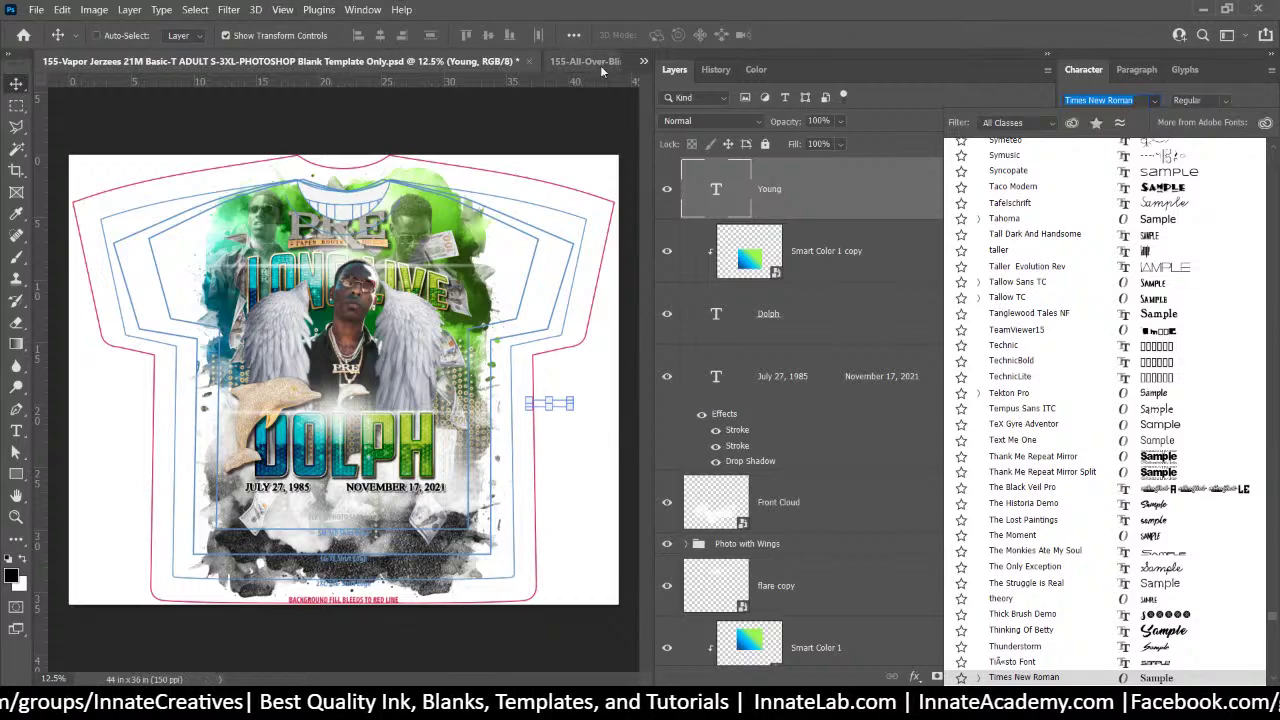
pyautogui.click(607, 68)
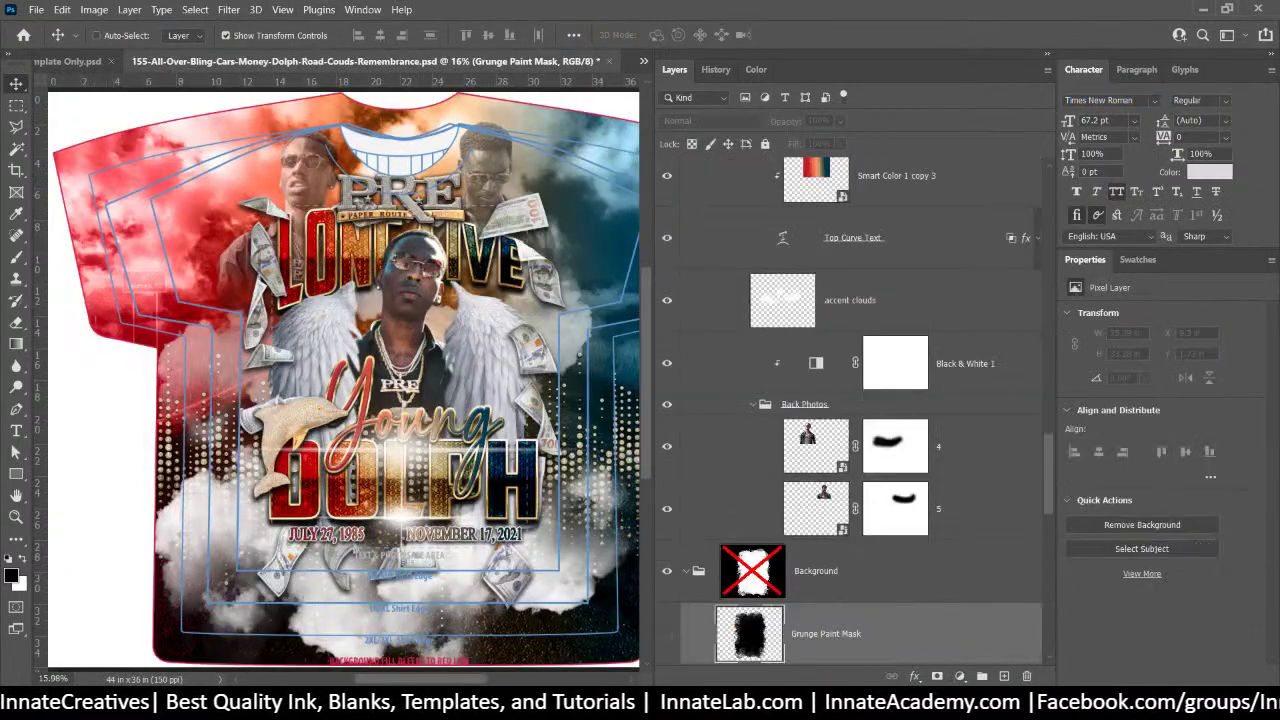
pyautogui.hotkey('alt', 'Tab')
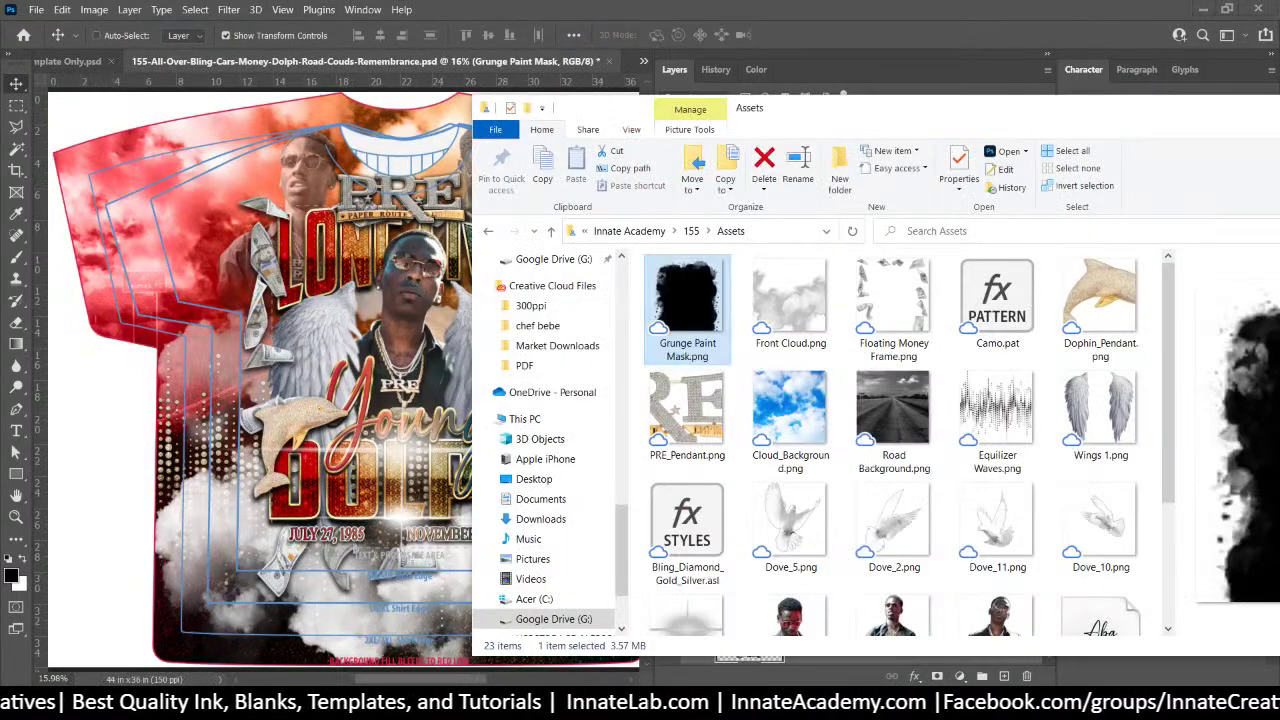
pyautogui.scroll(-3, 874, 411)
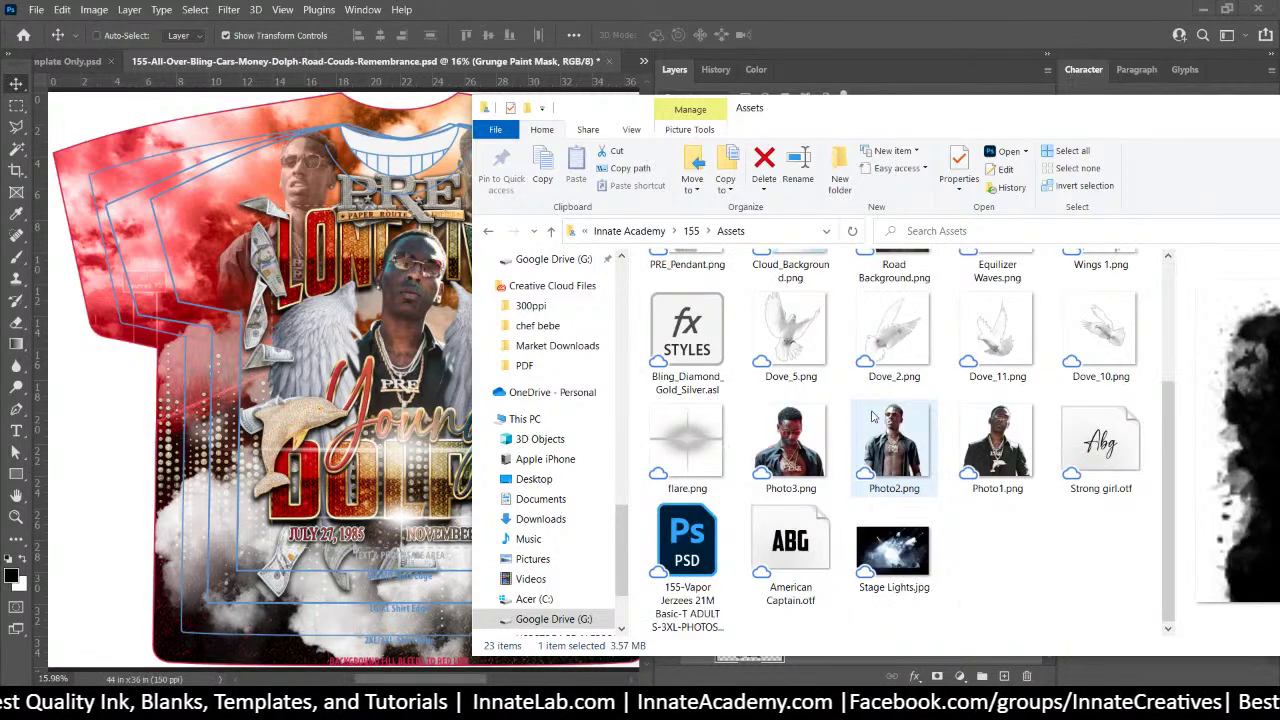
pyautogui.moveTo(876, 424); pyautogui.dragTo(88, 395)
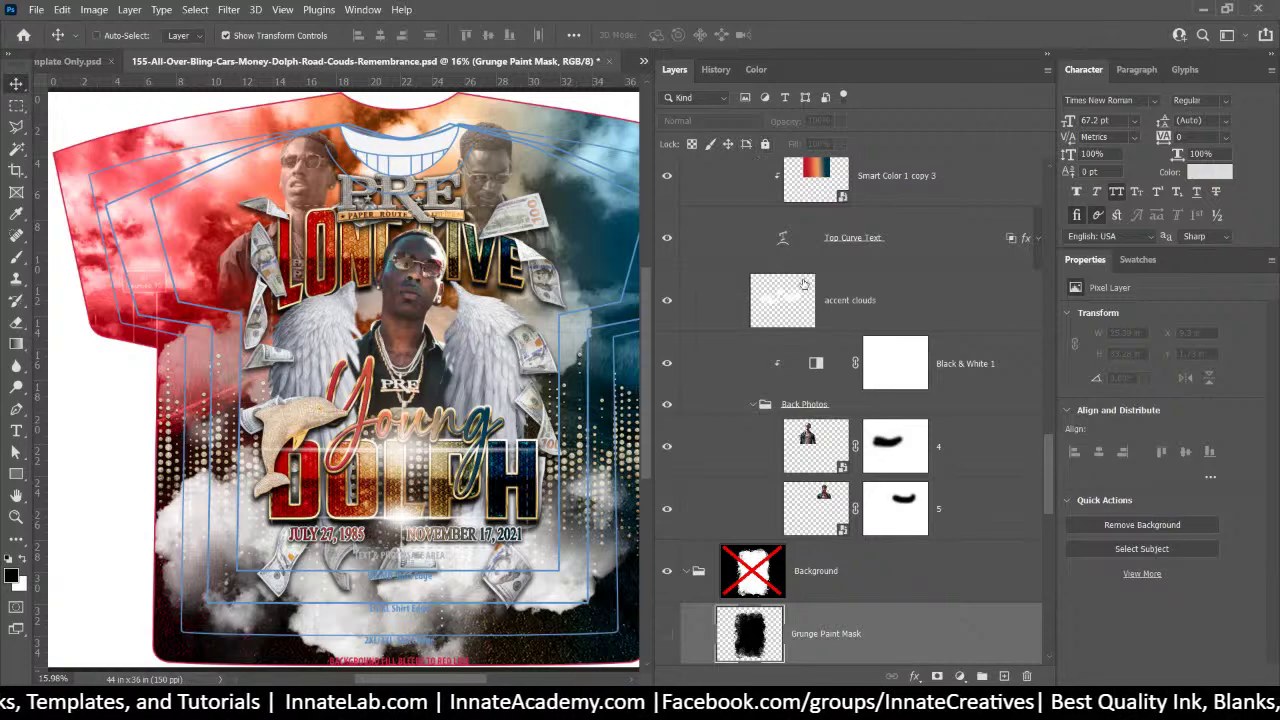
pyautogui.click(643, 61)
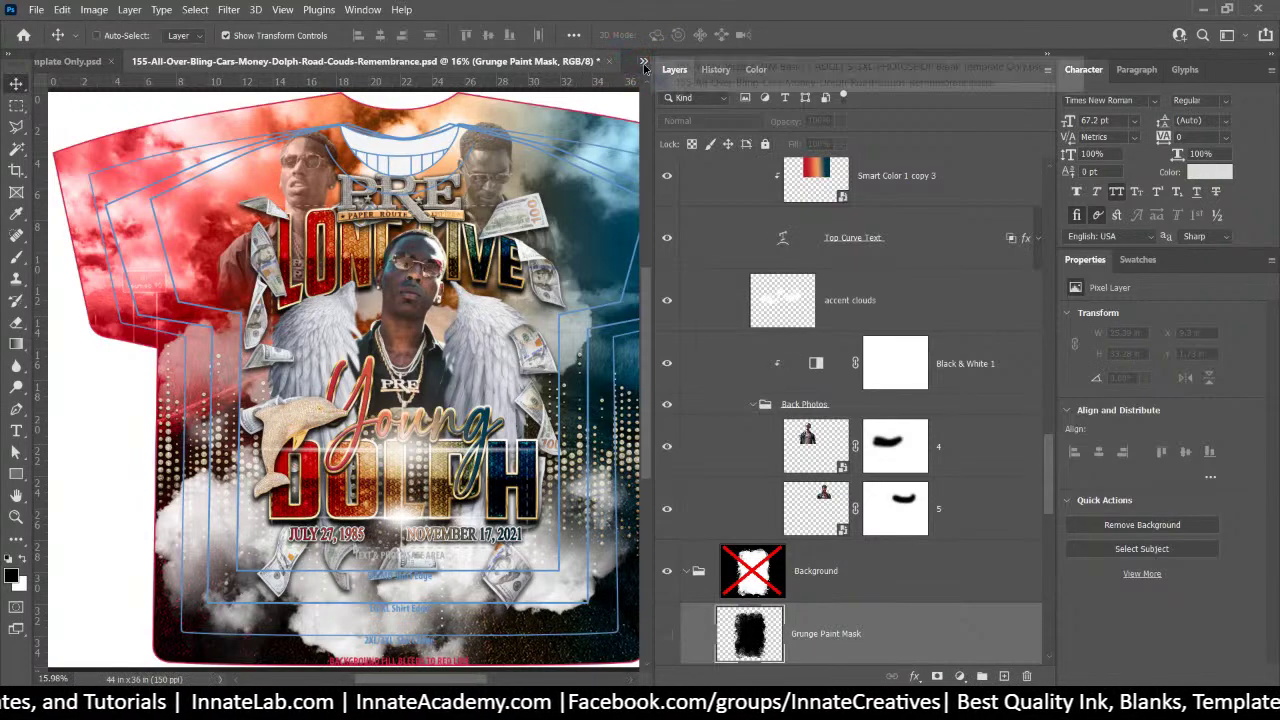
pyautogui.click(702, 67)
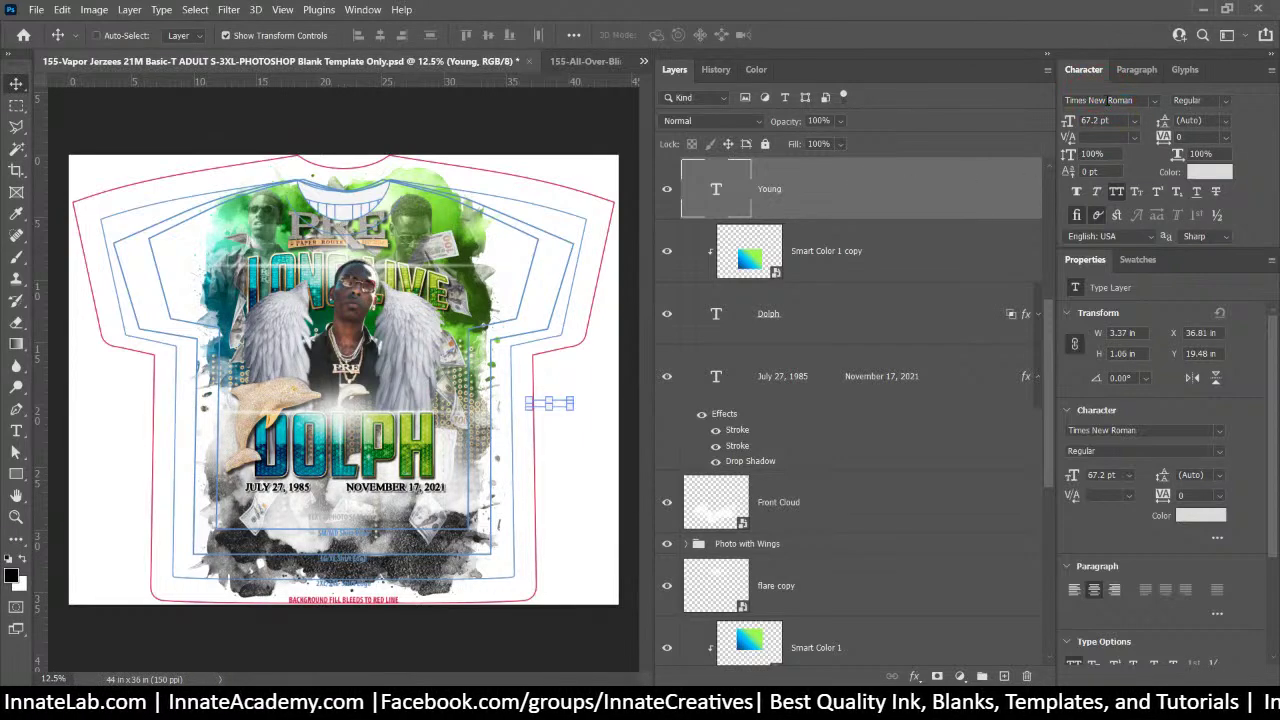
pyautogui.click(1110, 100)
pyautogui.write('strong girl')
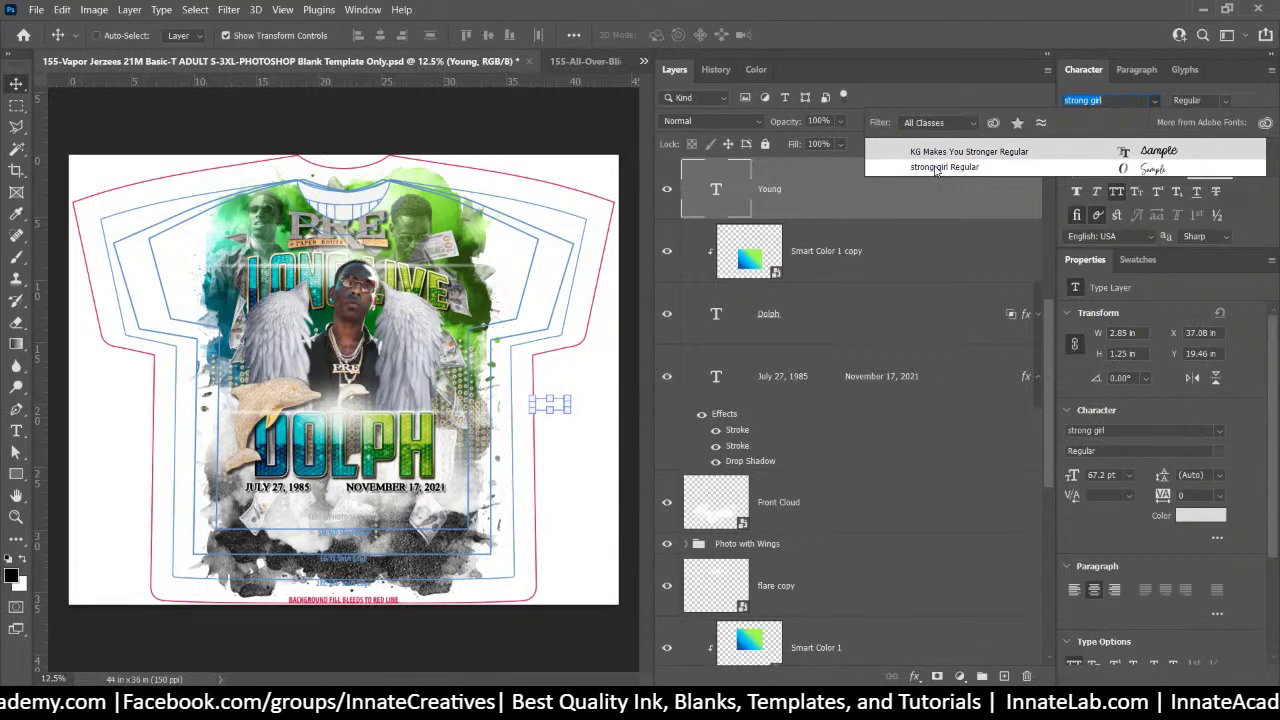
pyautogui.click(934, 167)
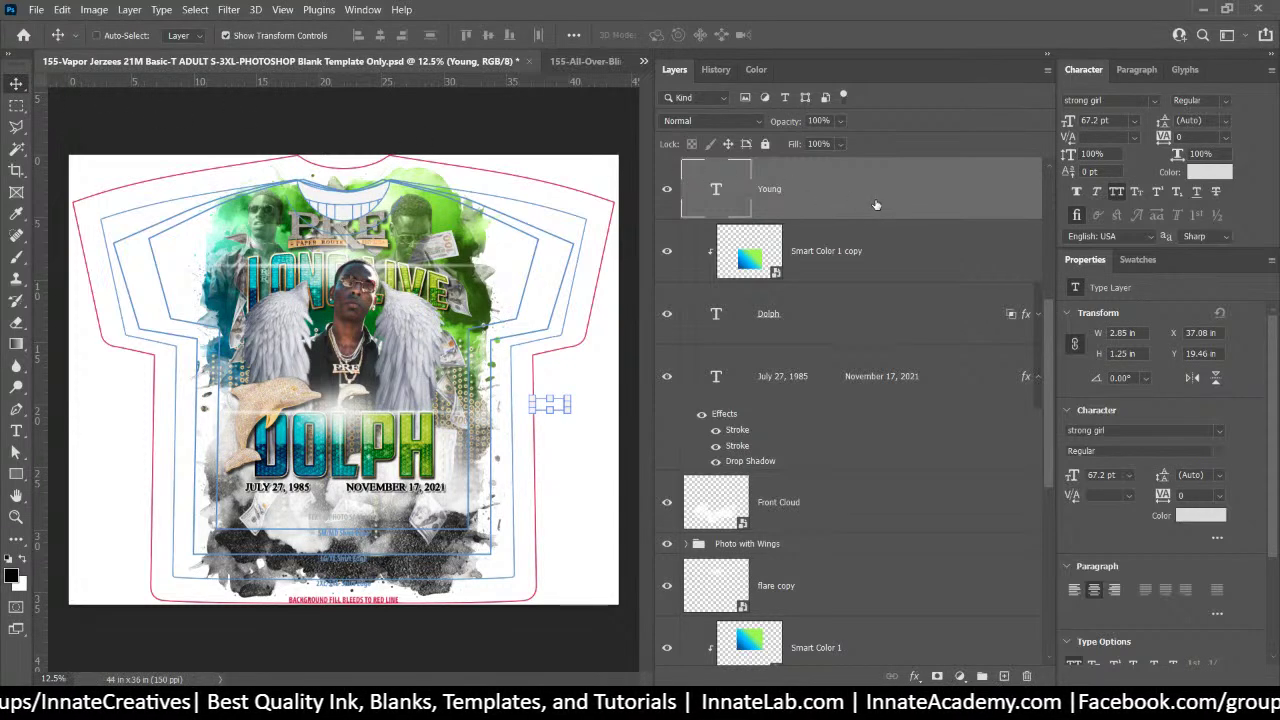
# Set the Young text's color to black (000000)
pyautogui.click(1212, 172)
pyautogui.moveTo(570, 330); pyautogui.dragTo(360, 420)
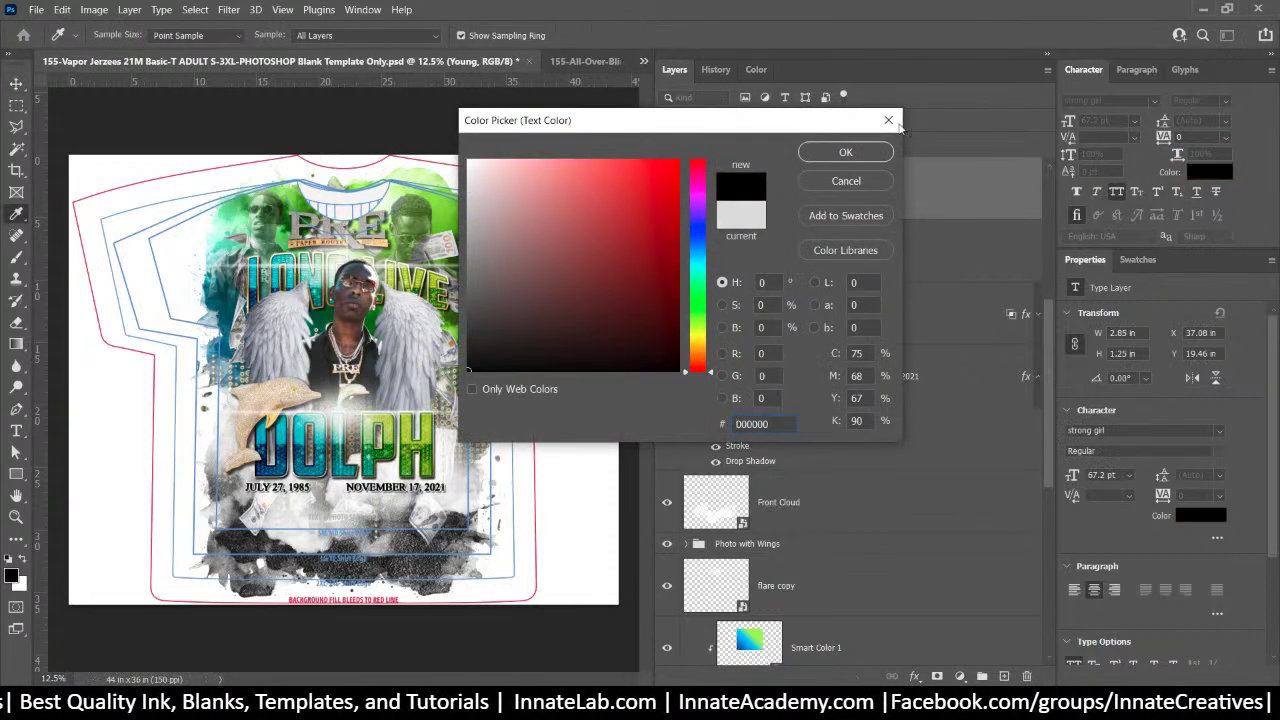
pyautogui.click(855, 153)
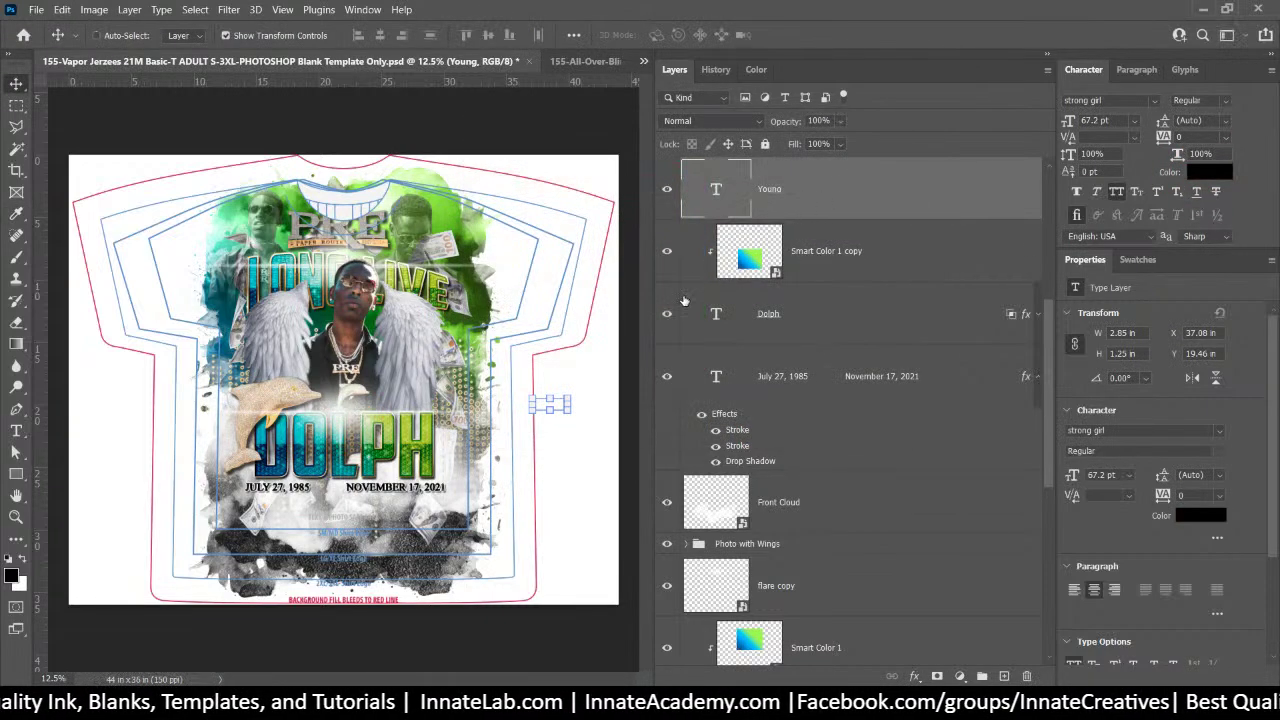
# Enlarge the Young text to about 283 pt and place it over the artwork just above the DOLPH lettering
pyautogui.hotkey('ctrl', 't')
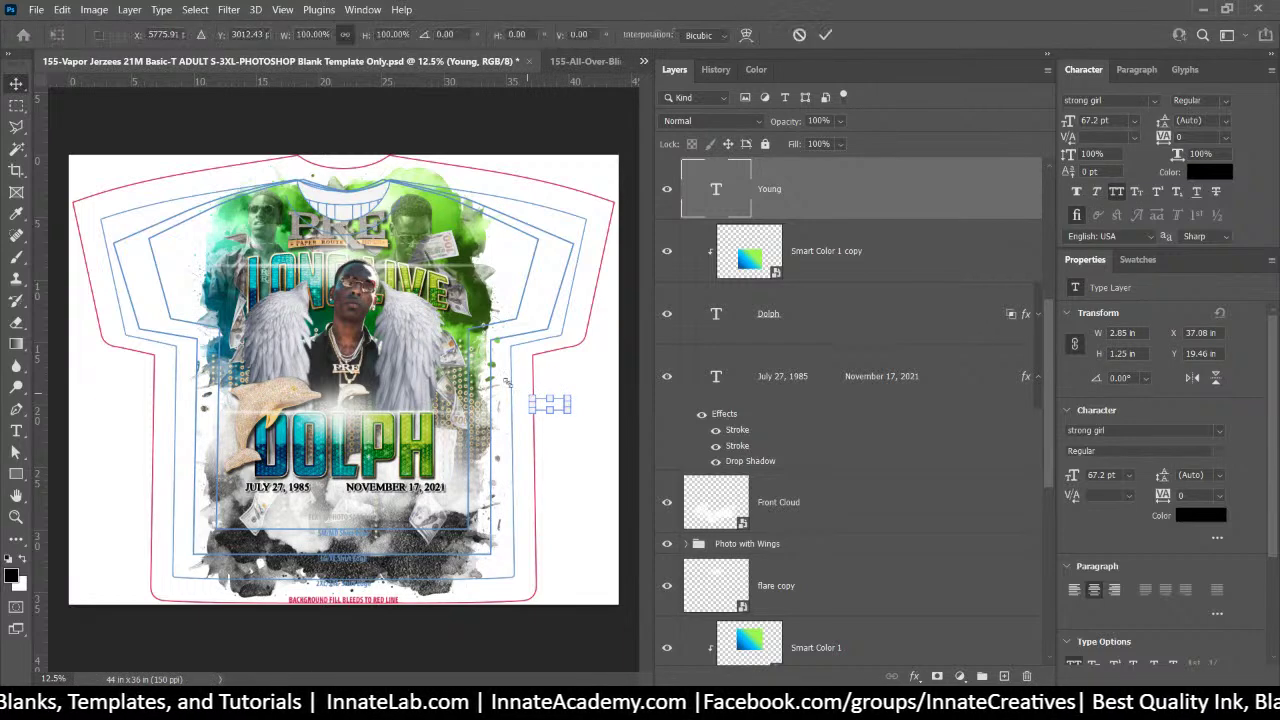
pyautogui.moveTo(529, 395); pyautogui.dragTo(313, 403)
pyautogui.press('Return')
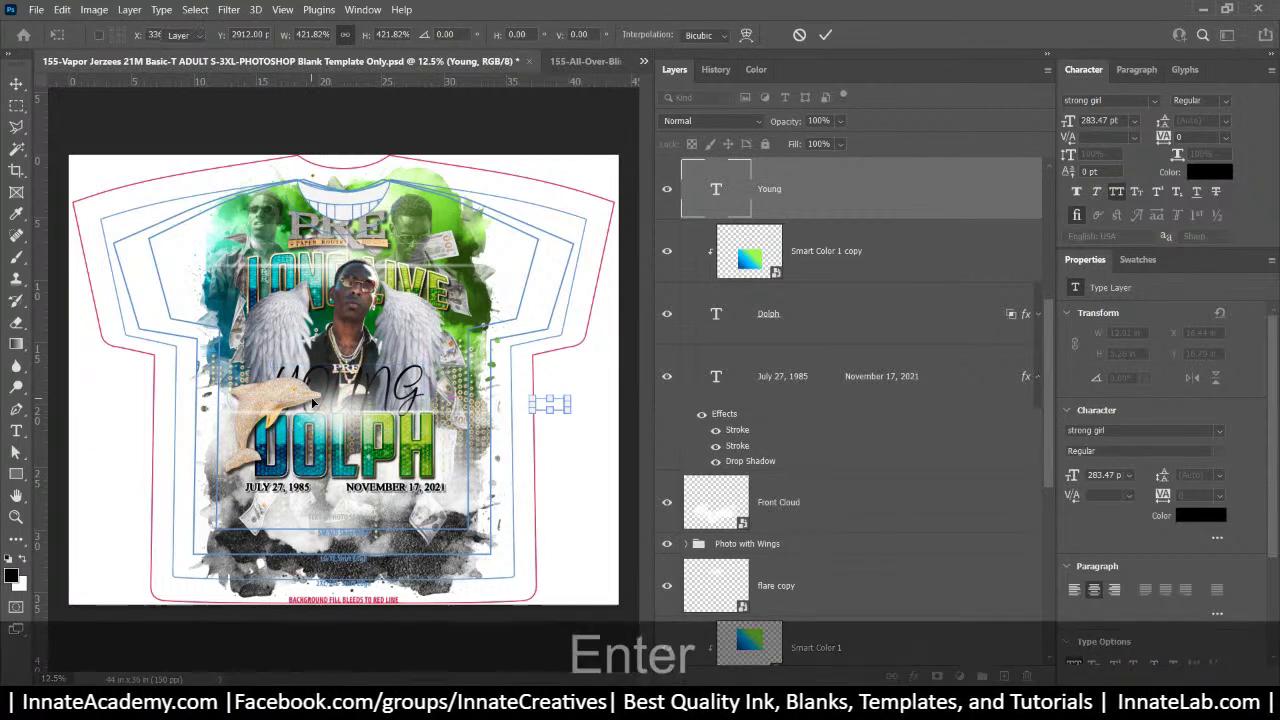
# Turn off All Caps for the Young text, then enlarge it to about 375 pt and center it overlapping the top of DOLPH
pyautogui.click(1116, 191)
pyautogui.click(1116, 191)
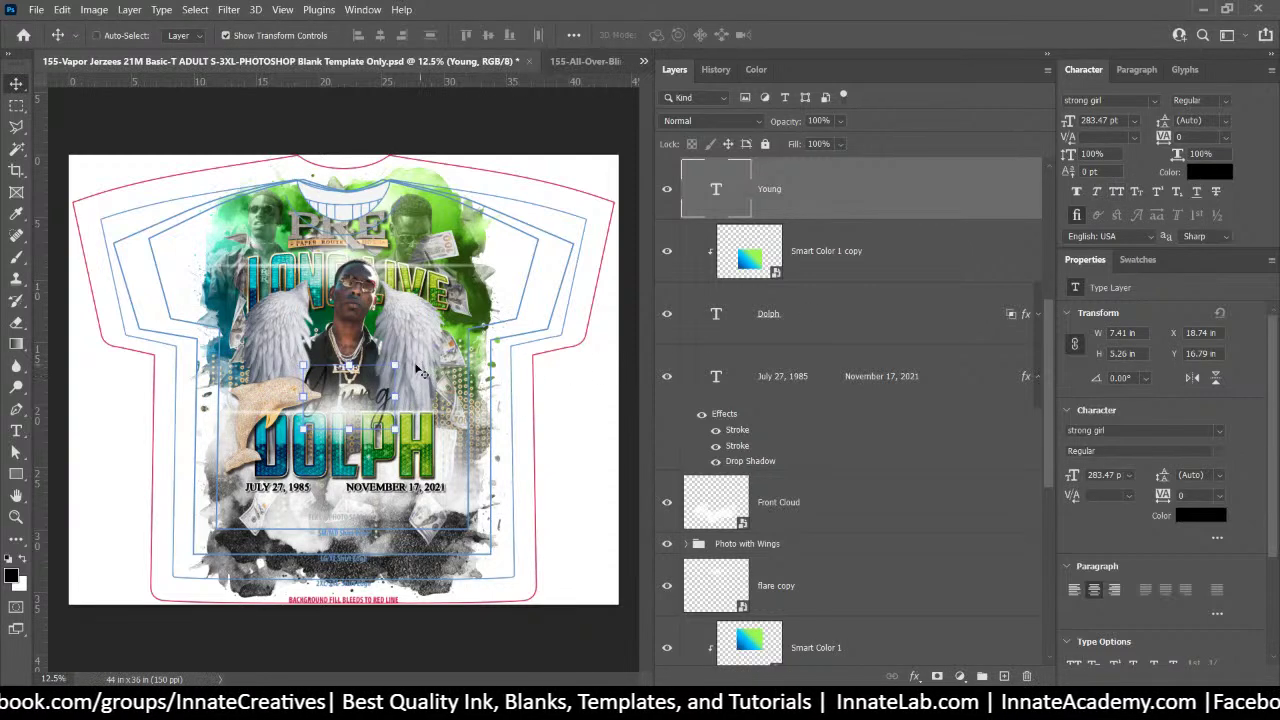
pyautogui.hotkey('ctrl', 't')
pyautogui.moveTo(397, 366); pyautogui.dragTo(425, 343)
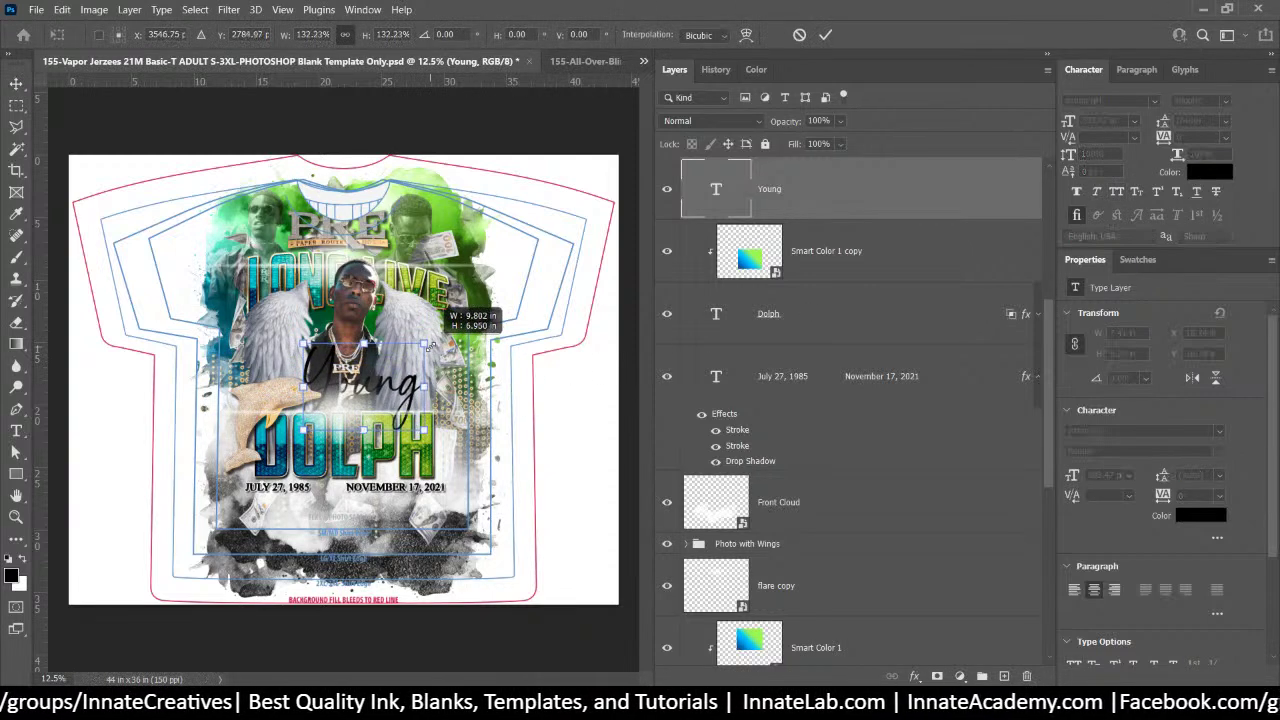
pyautogui.moveTo(386, 391)
pyautogui.mouseDown()
pyautogui.moveTo(372, 400)
pyautogui.moveTo(405, 390)
pyautogui.moveTo(377, 408)
pyautogui.mouseUp()
pyautogui.press('Return')
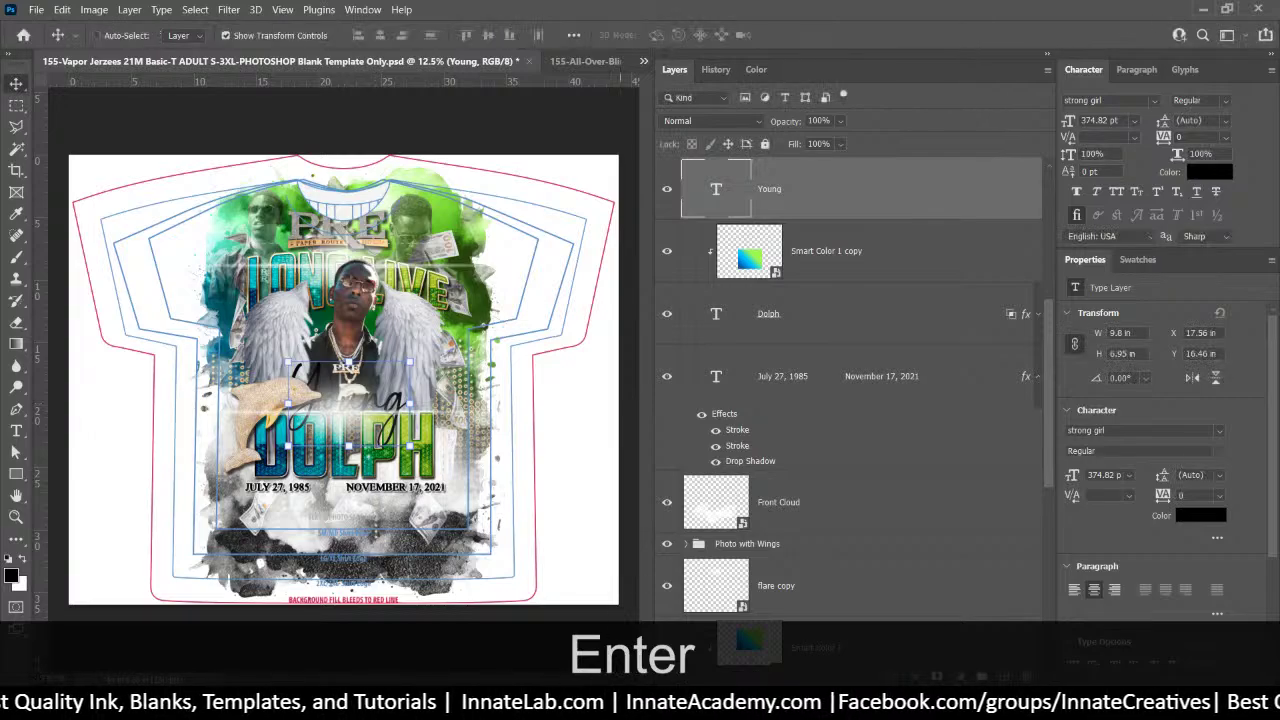
# Switch to the 155 Assets folder in File Explorer and paste a copy of the Gold_Metallic_Trim.asl style file there
pyautogui.moveTo(552, 630)
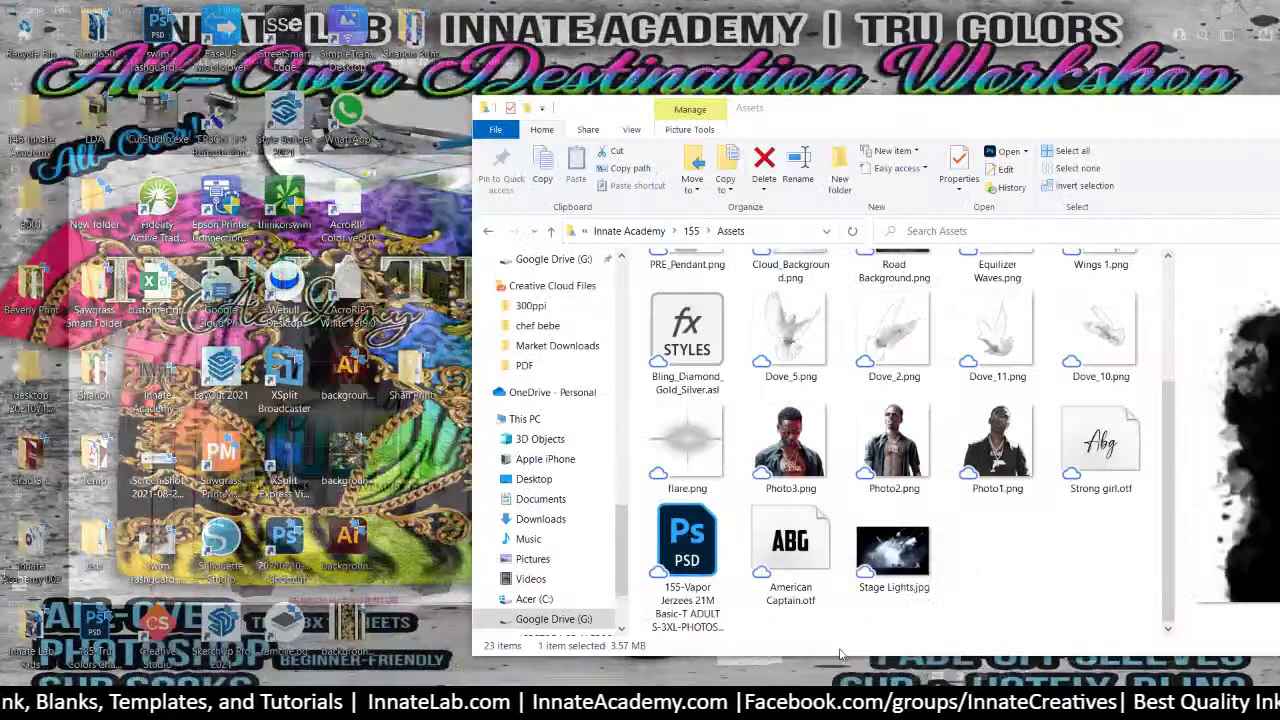
pyautogui.click(870, 637)
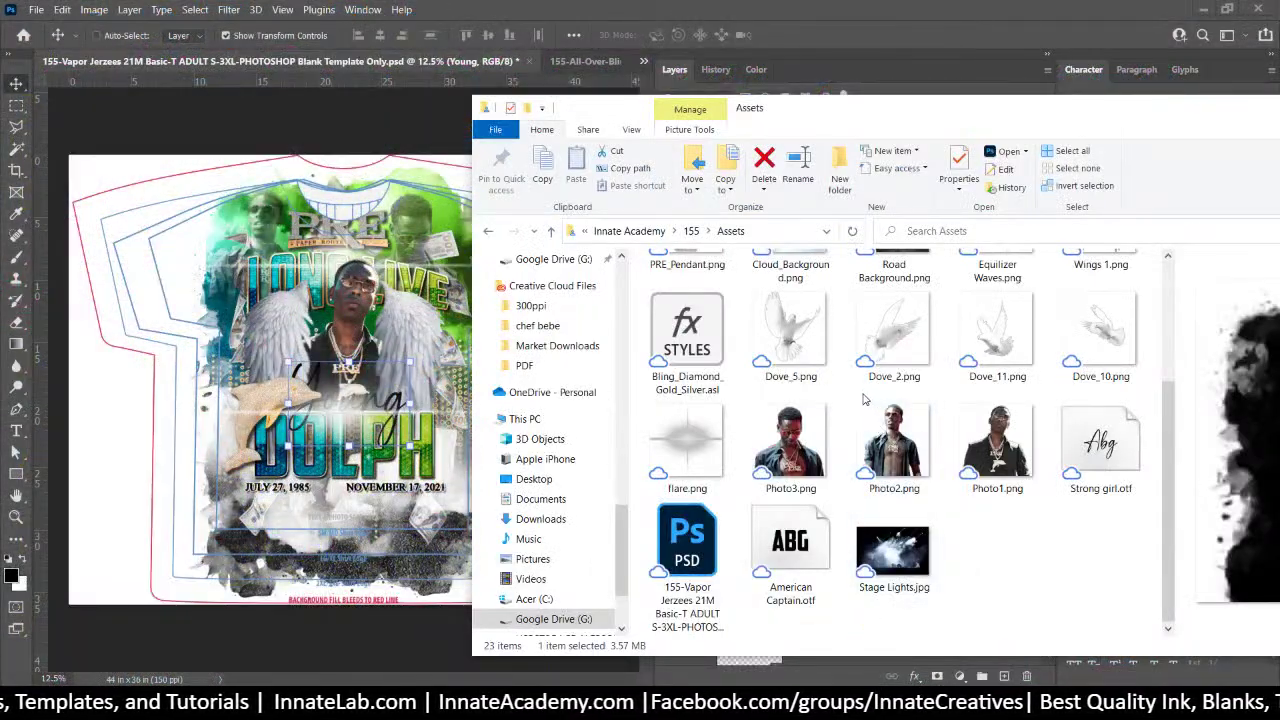
pyautogui.scroll(2, 865, 400)
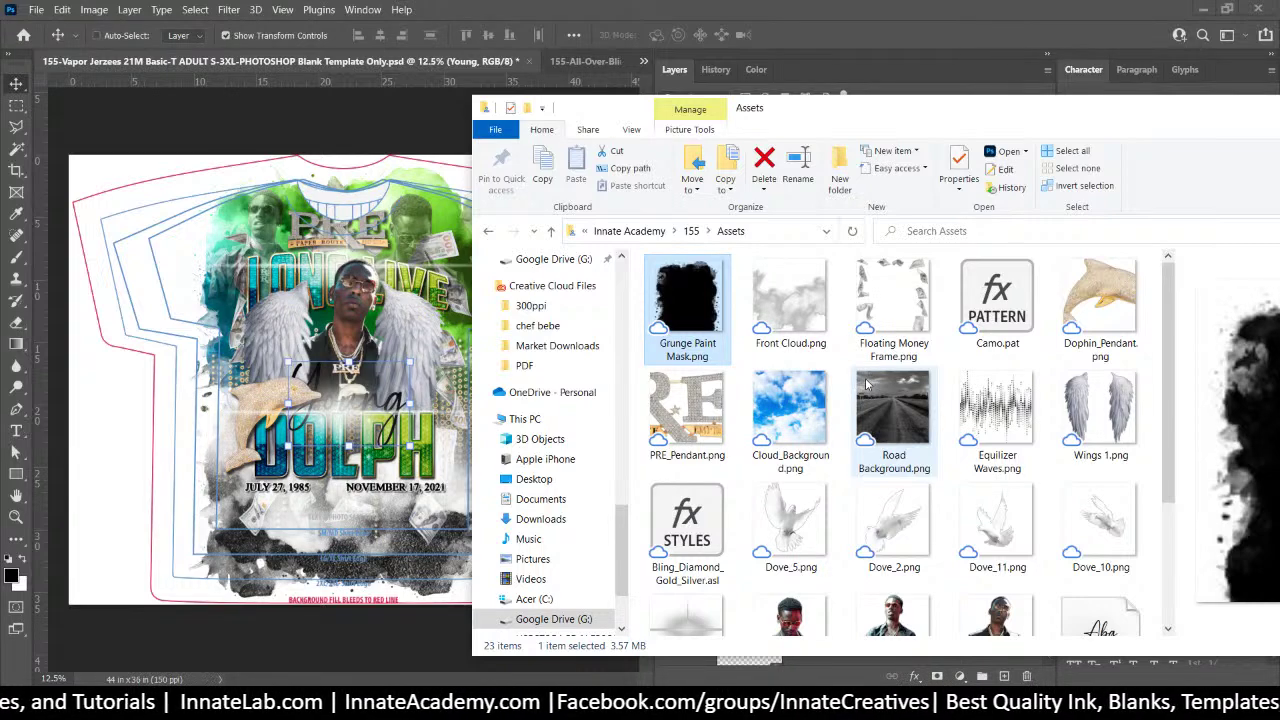
pyautogui.scroll(-3, 866, 390)
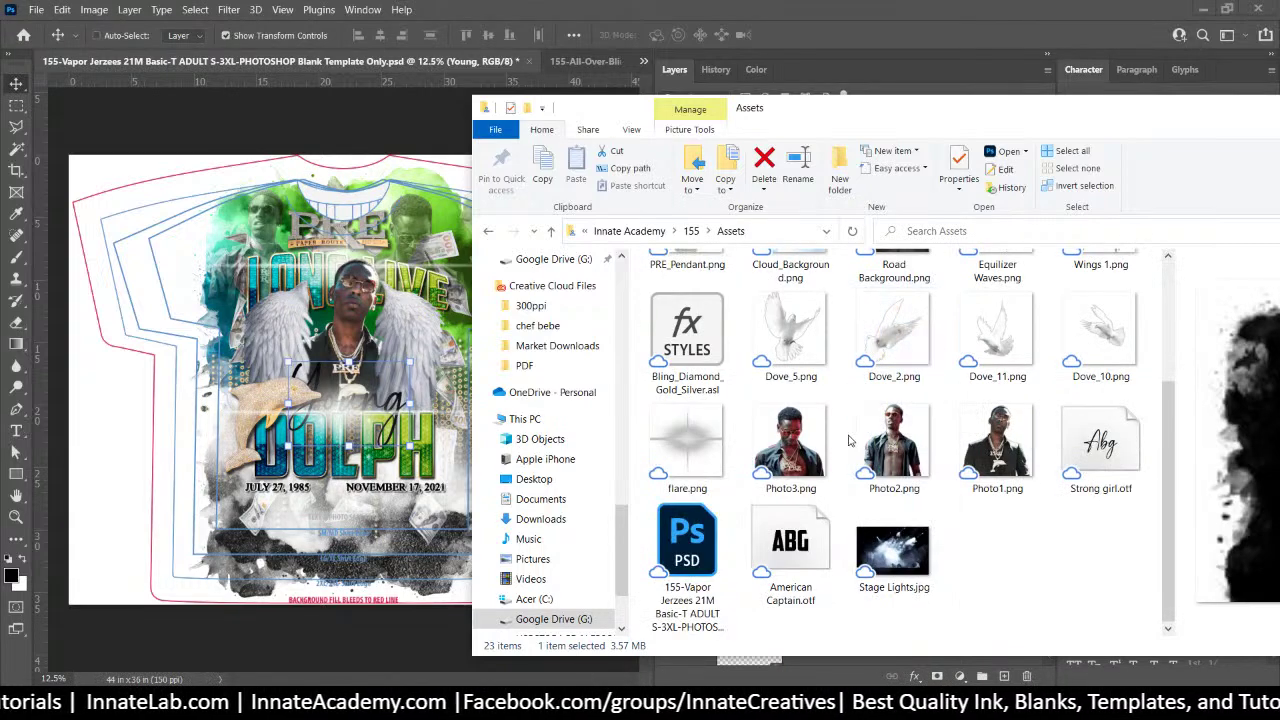
pyautogui.scroll(2, 847, 441)
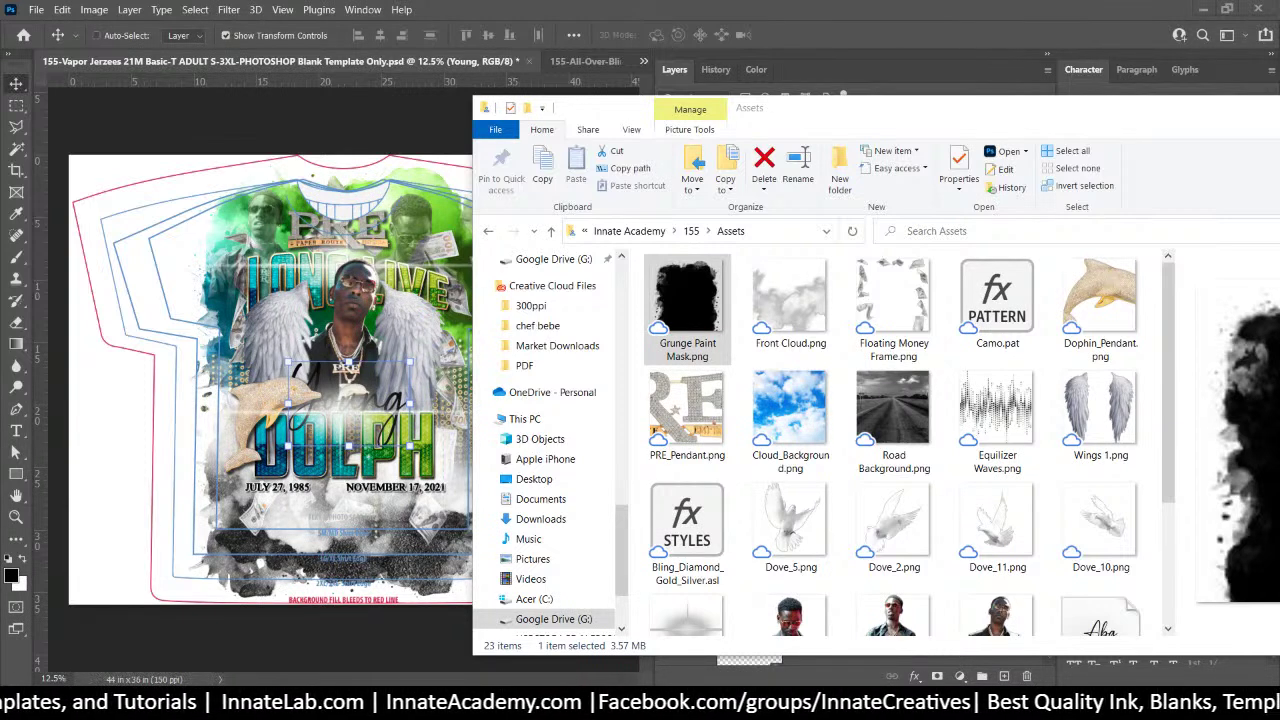
pyautogui.hotkey('ctrl', 'c')
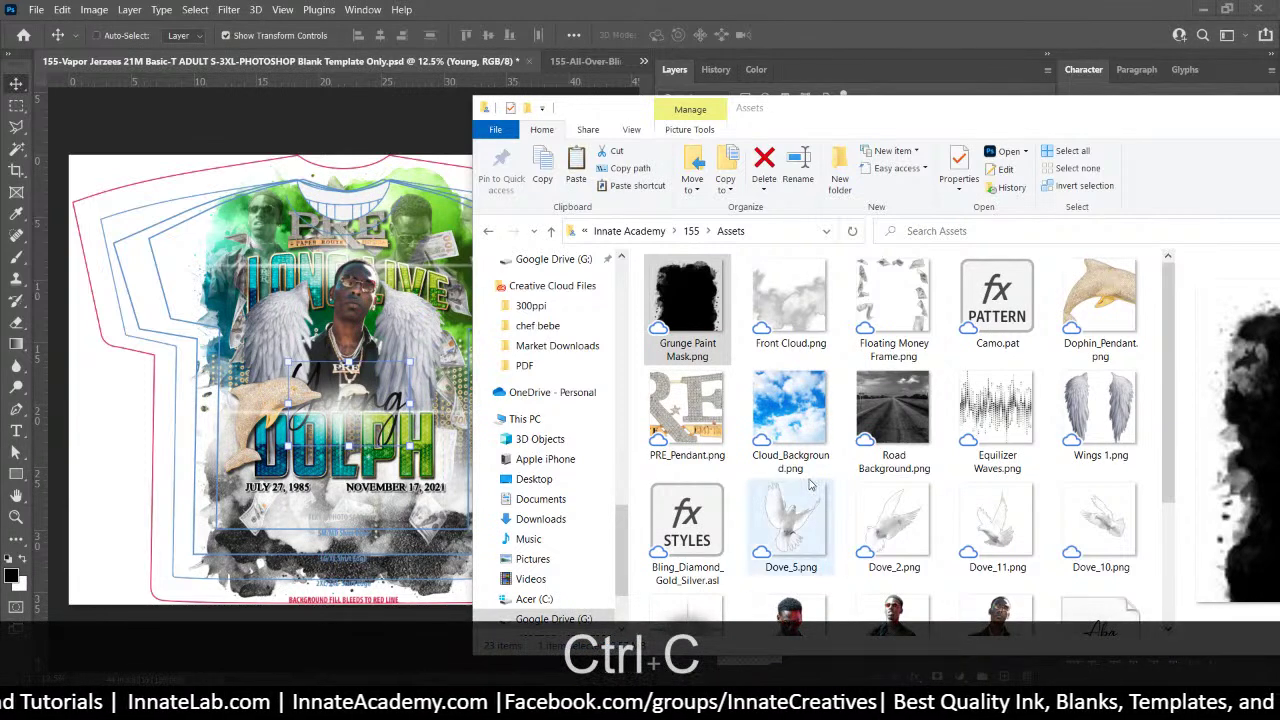
pyautogui.rightClick(843, 472)
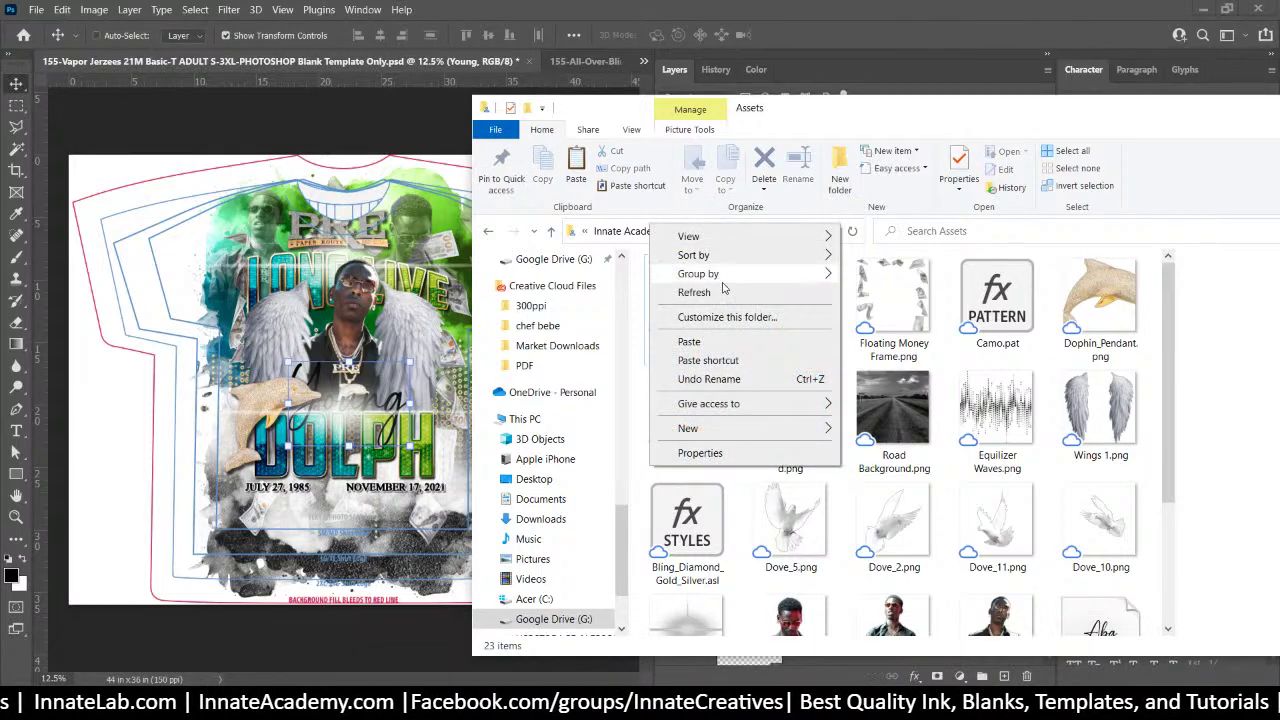
pyautogui.click(722, 344)
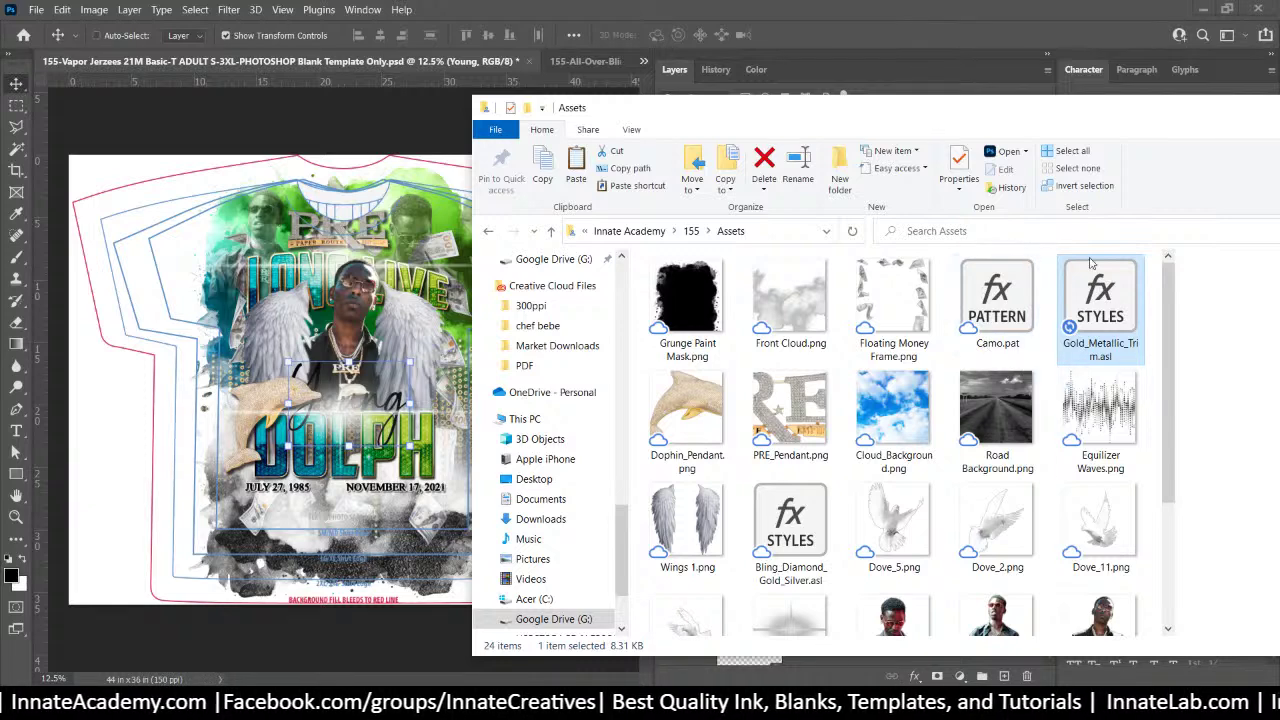
# Load Gold_Metallic_Trim.asl into Adobe Photoshop 2021 and make that app the default for .asl files
pyautogui.doubleClick(1105, 285)
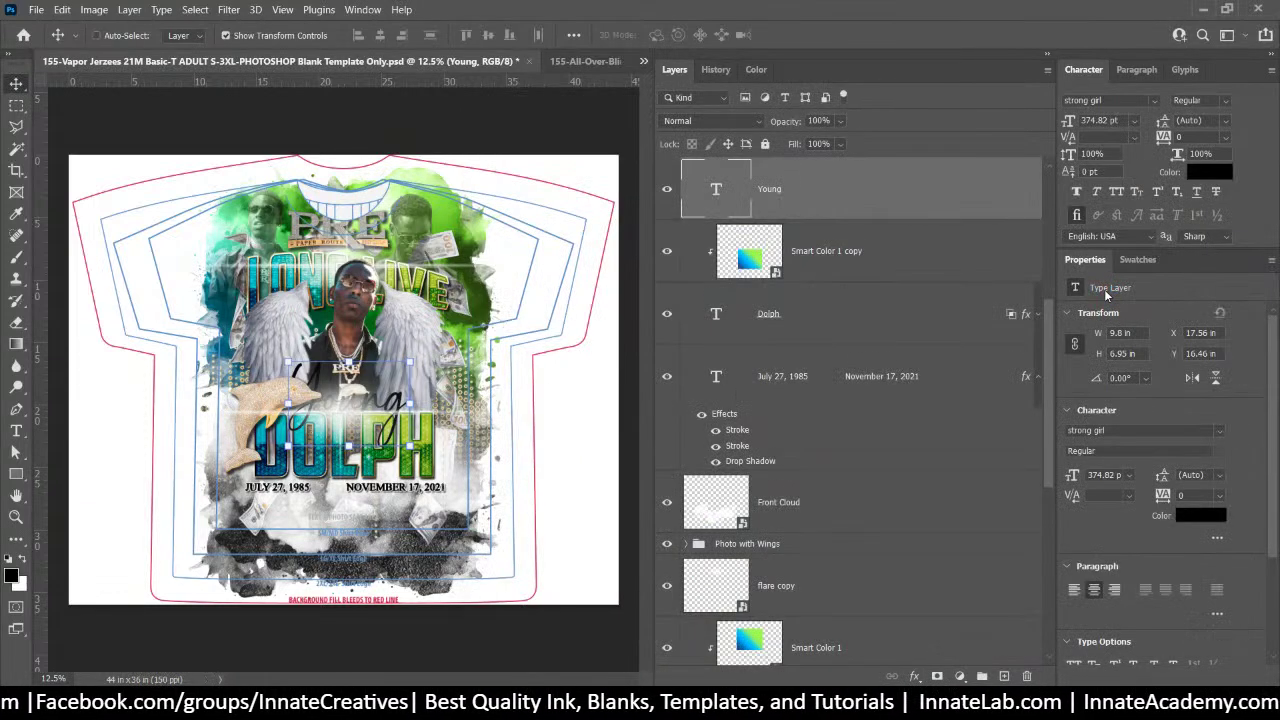
pyautogui.moveTo(557, 700)
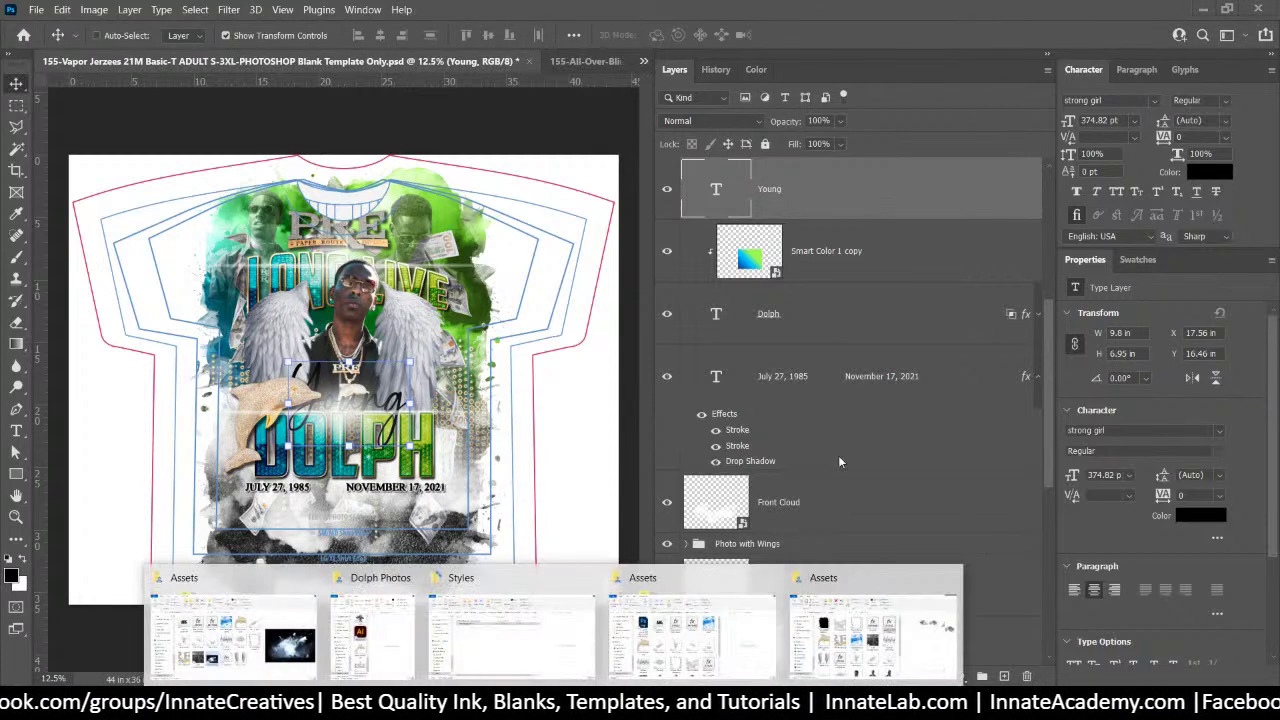
pyautogui.click(900, 590)
pyautogui.rightClick(1079, 293)
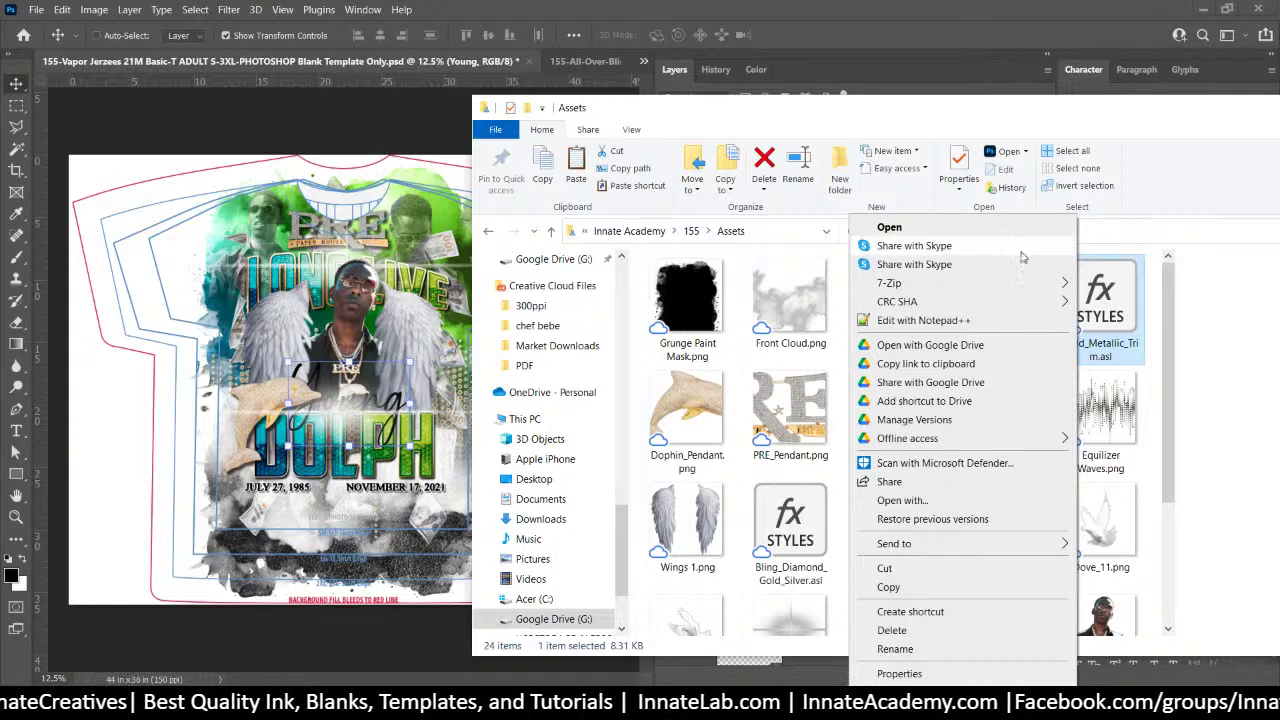
pyautogui.click(905, 501)
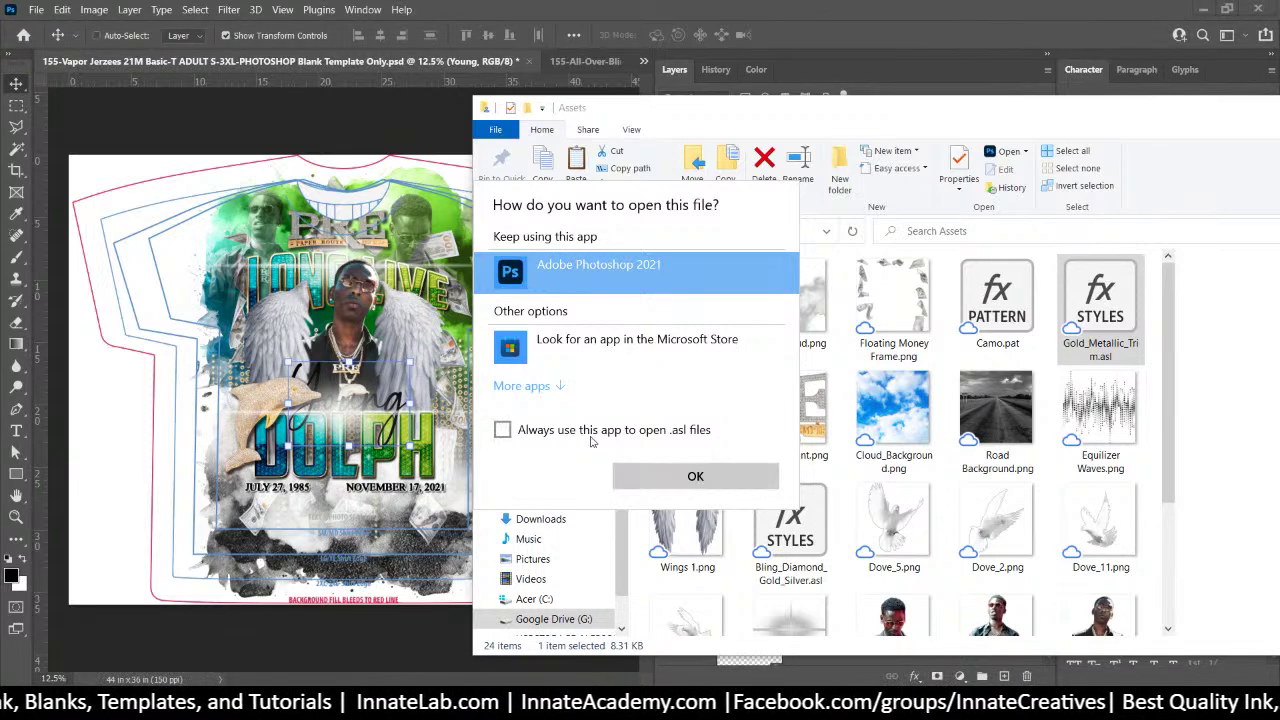
pyautogui.click(503, 431)
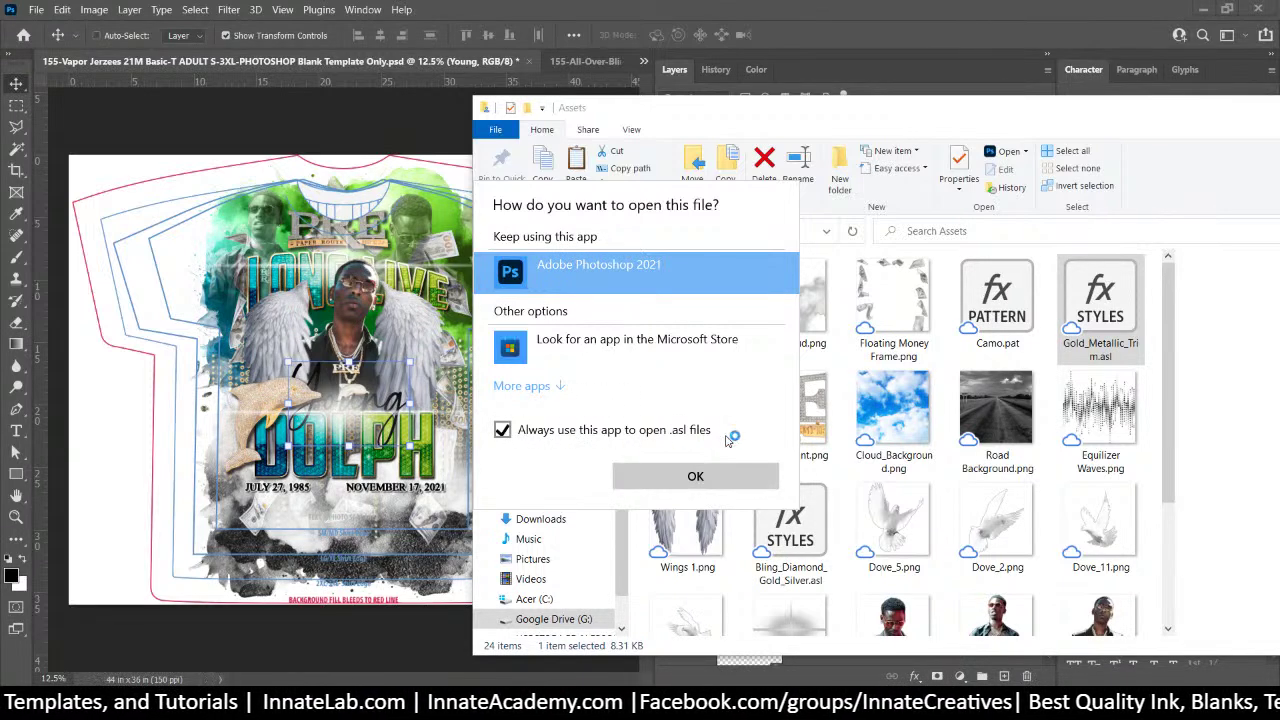
pyautogui.click(695, 476)
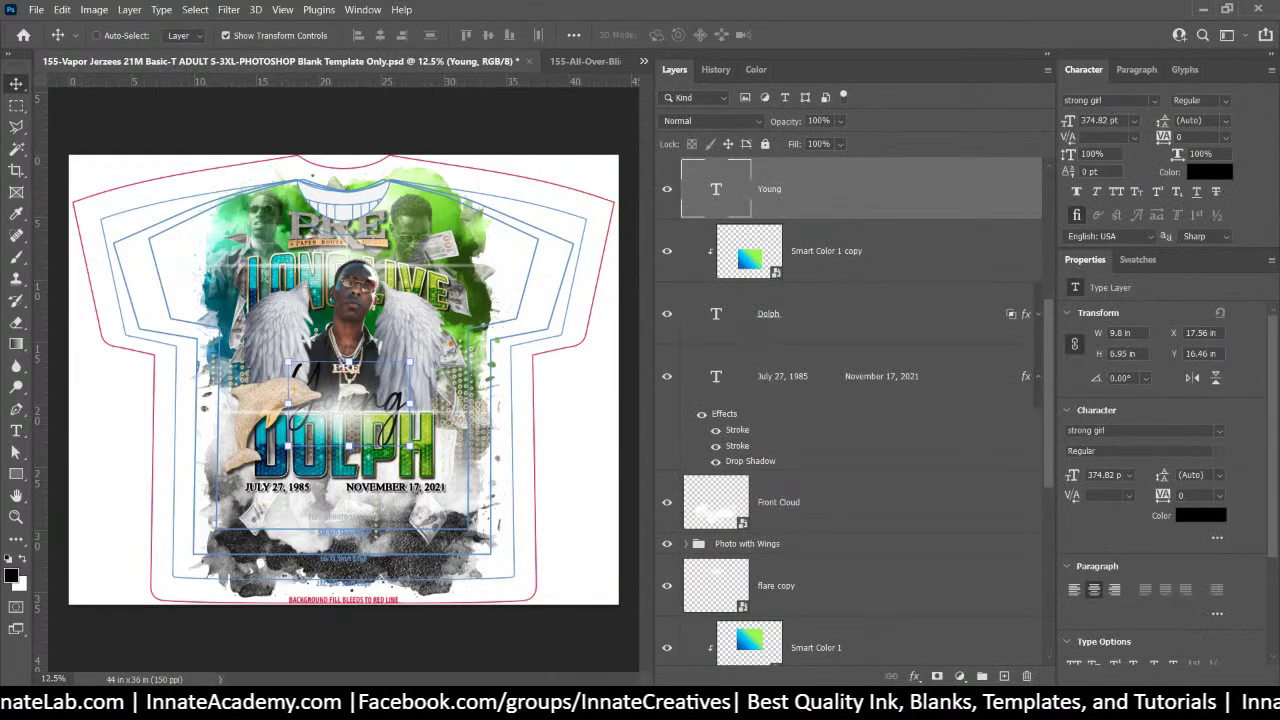
# Apply the style from the Gold_Metallic_Trim group to the Young text layer
pyautogui.click(917, 677)
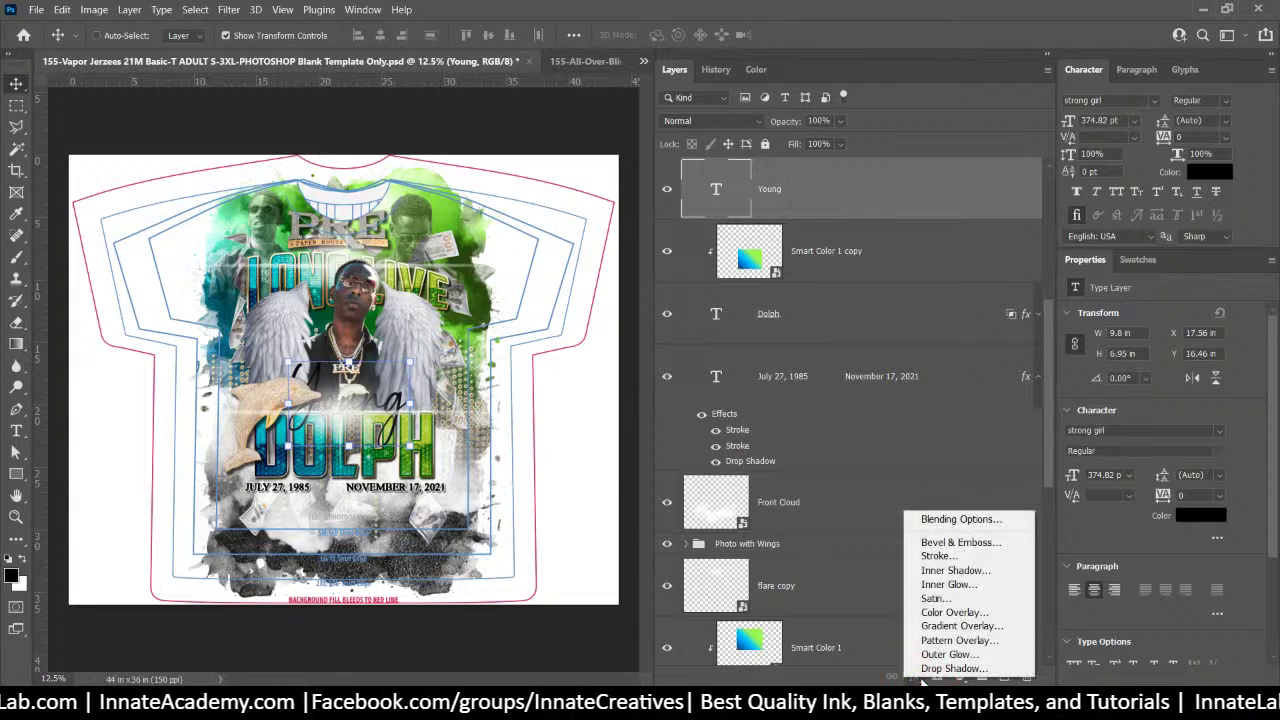
pyautogui.click(927, 520)
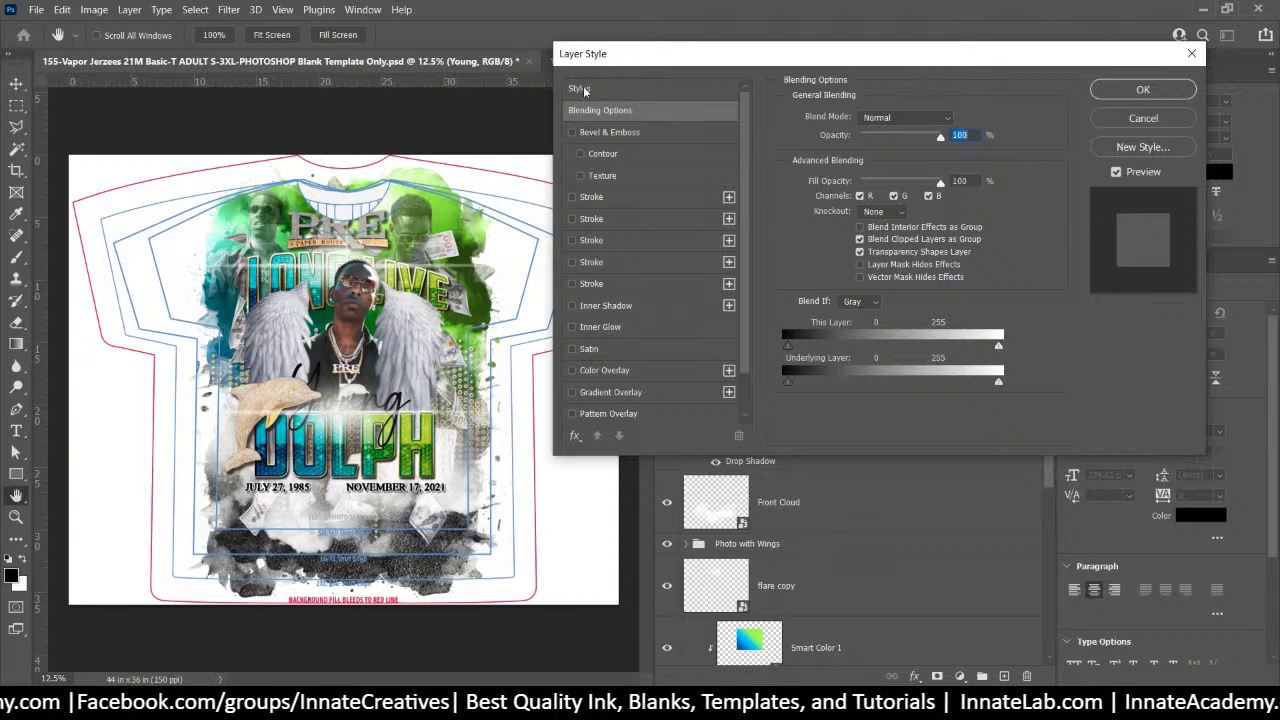
pyautogui.click(584, 91)
pyautogui.moveTo(1000, 183); pyautogui.dragTo(994, 334)
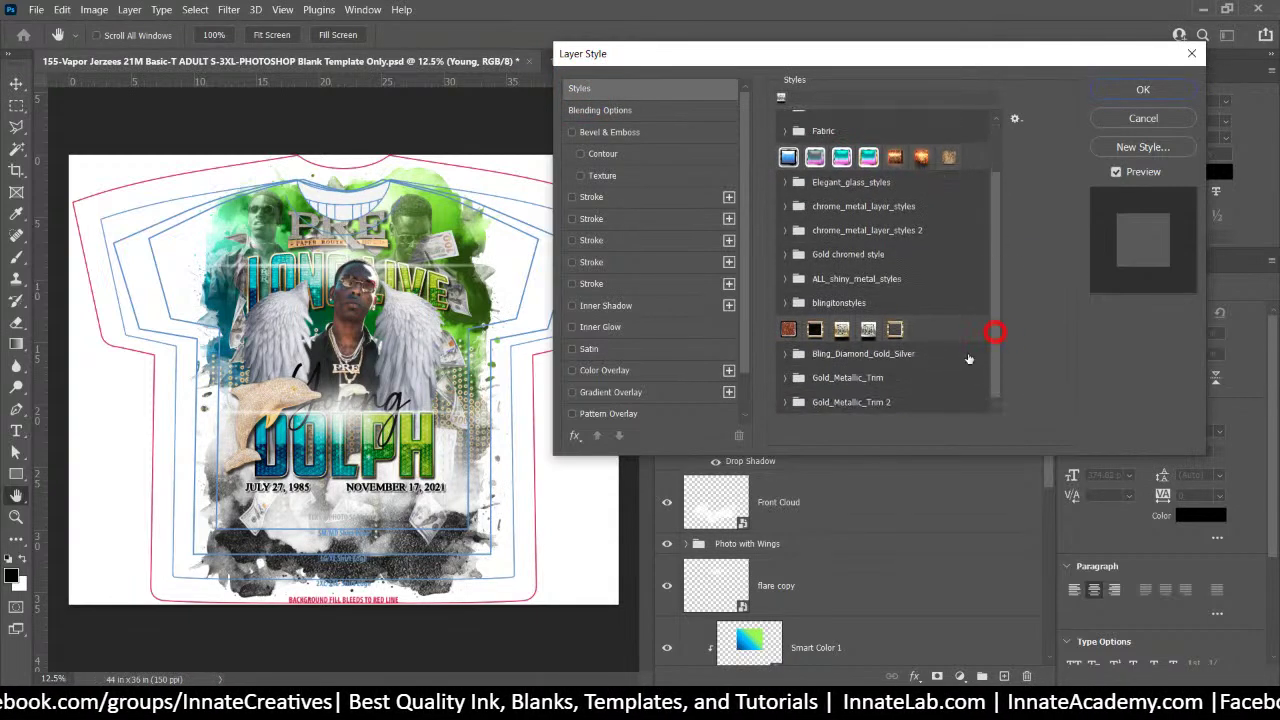
pyautogui.click(786, 378)
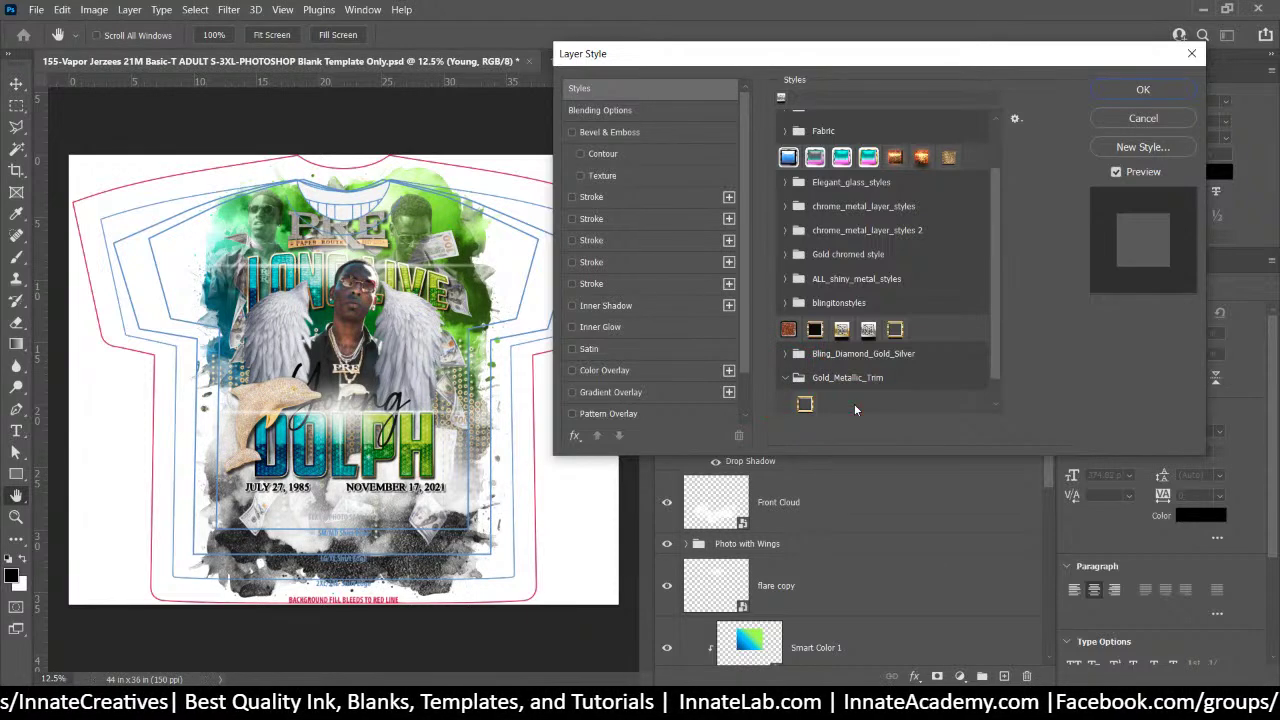
pyautogui.click(804, 403)
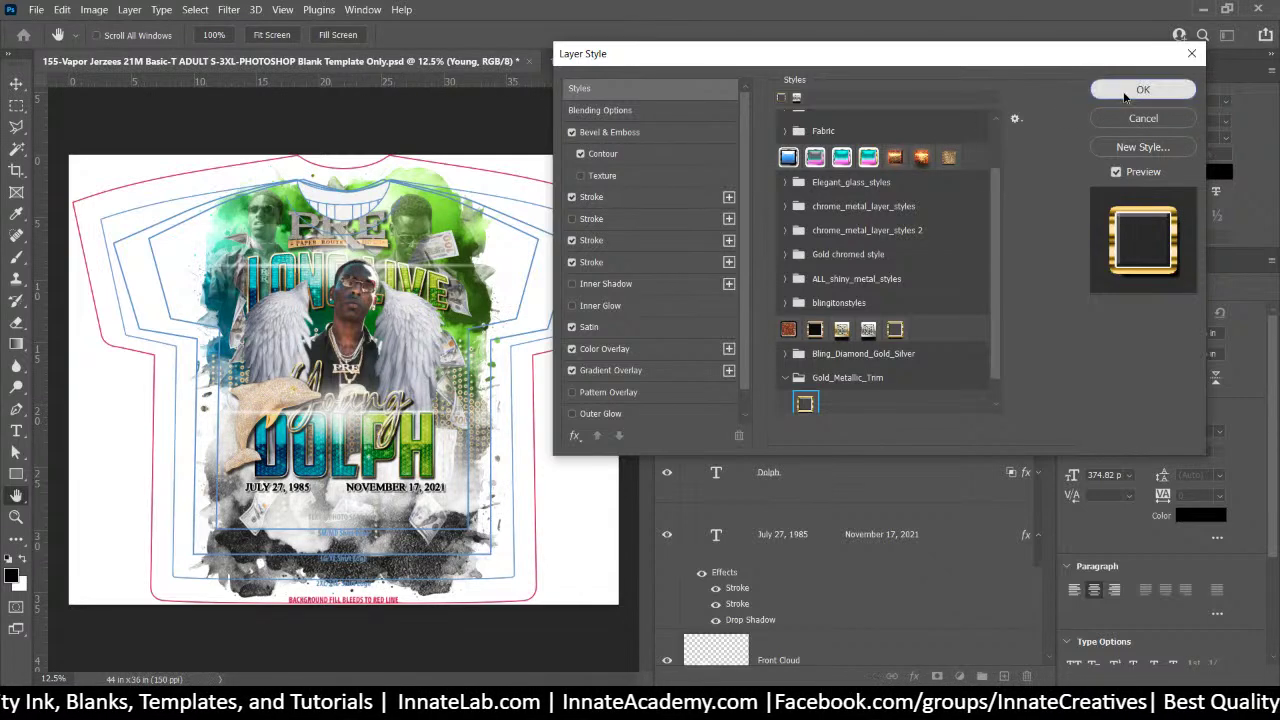
pyautogui.click(1130, 91)
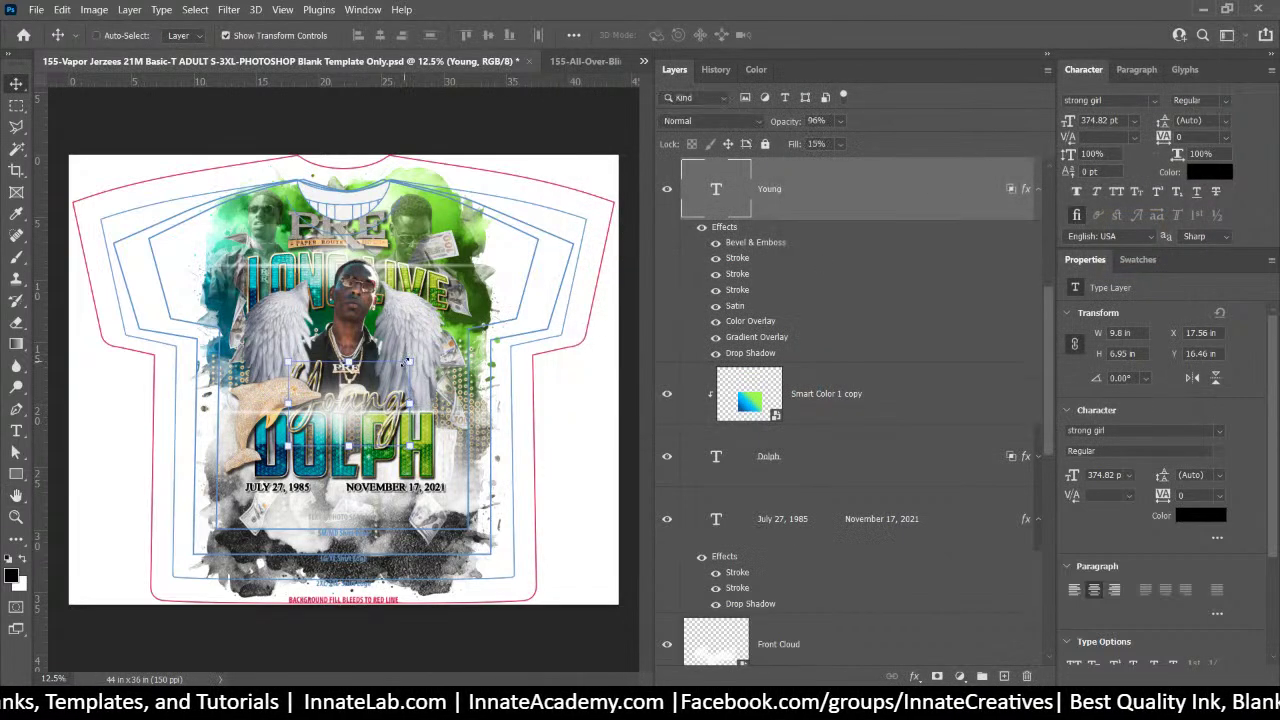
# Enlarge the gold-trimmed Young text to about 419 pt and recenter it over the DOLPH lettering
pyautogui.hotkey('ctrl', 't')
pyautogui.moveTo(412, 362); pyautogui.dragTo(426, 350)
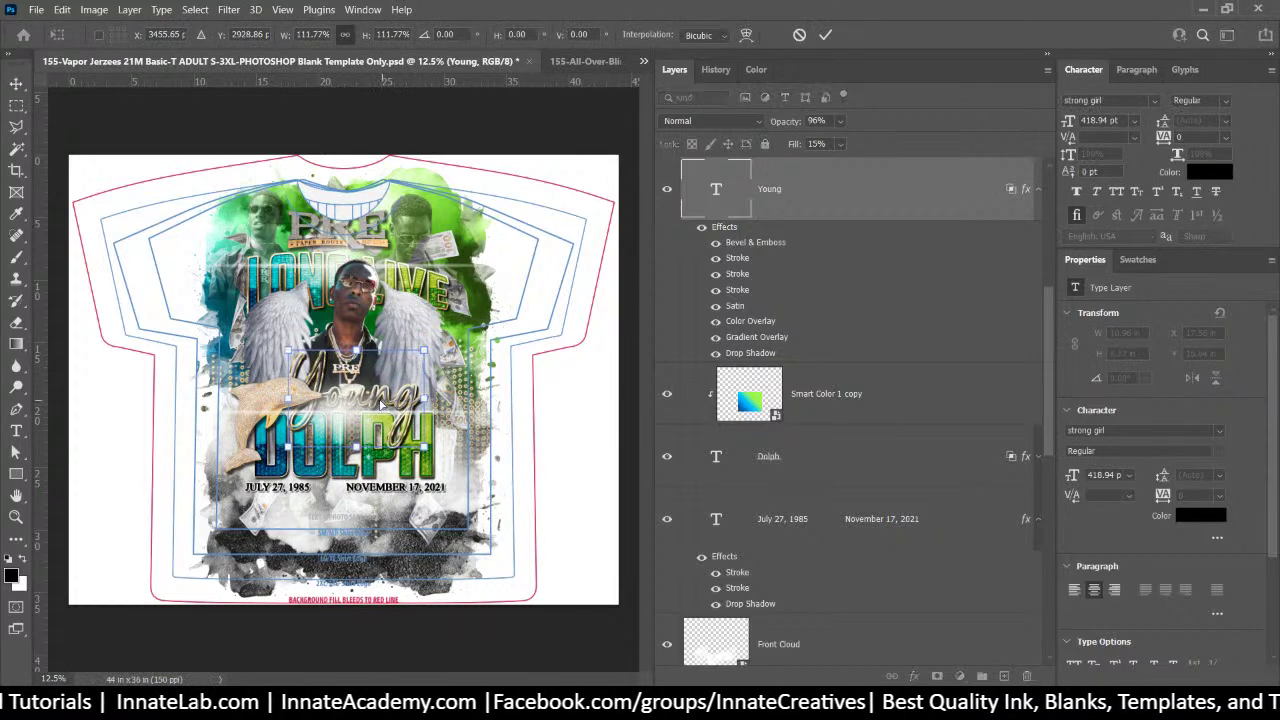
pyautogui.moveTo(389, 400); pyautogui.dragTo(377, 408)
pyautogui.press('Return')
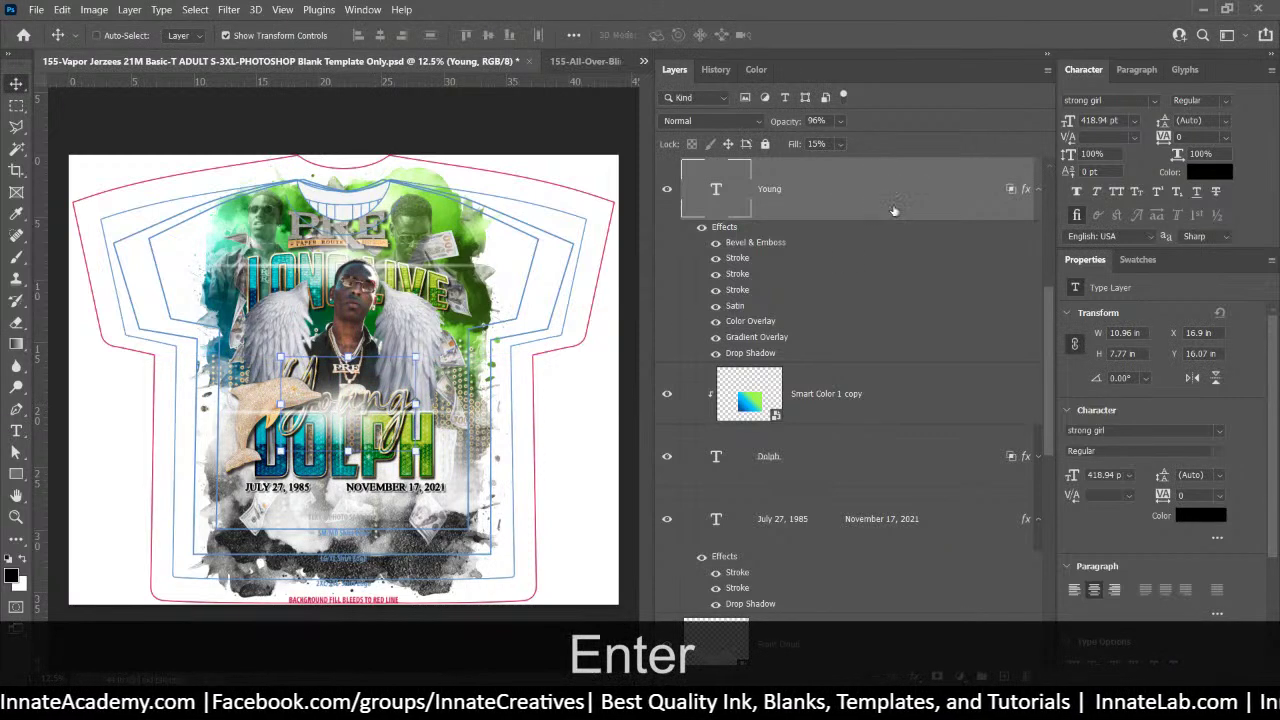
# Duplicate the Smart Color 1 copy layer above the Young text and clip the duplicate to Young
pyautogui.scroll(1, 888, 232)
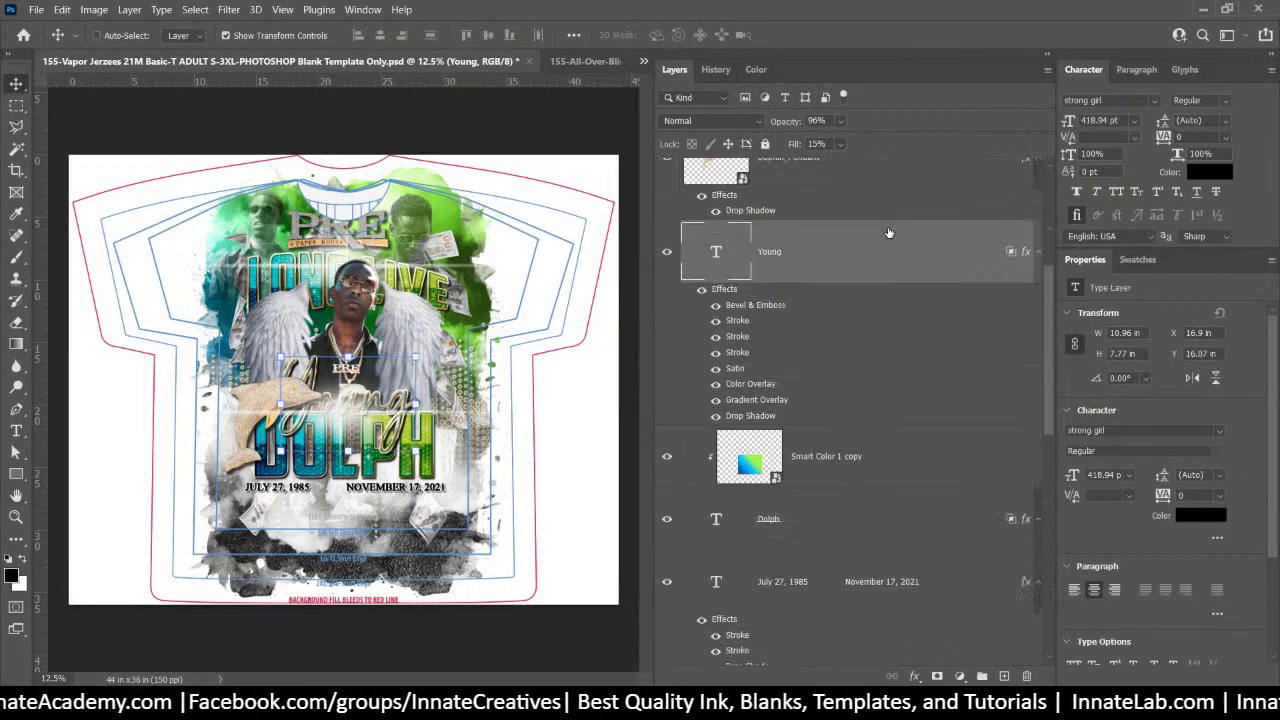
pyautogui.click(748, 468)
pyautogui.moveTo(748, 470); pyautogui.dragTo(740, 248)
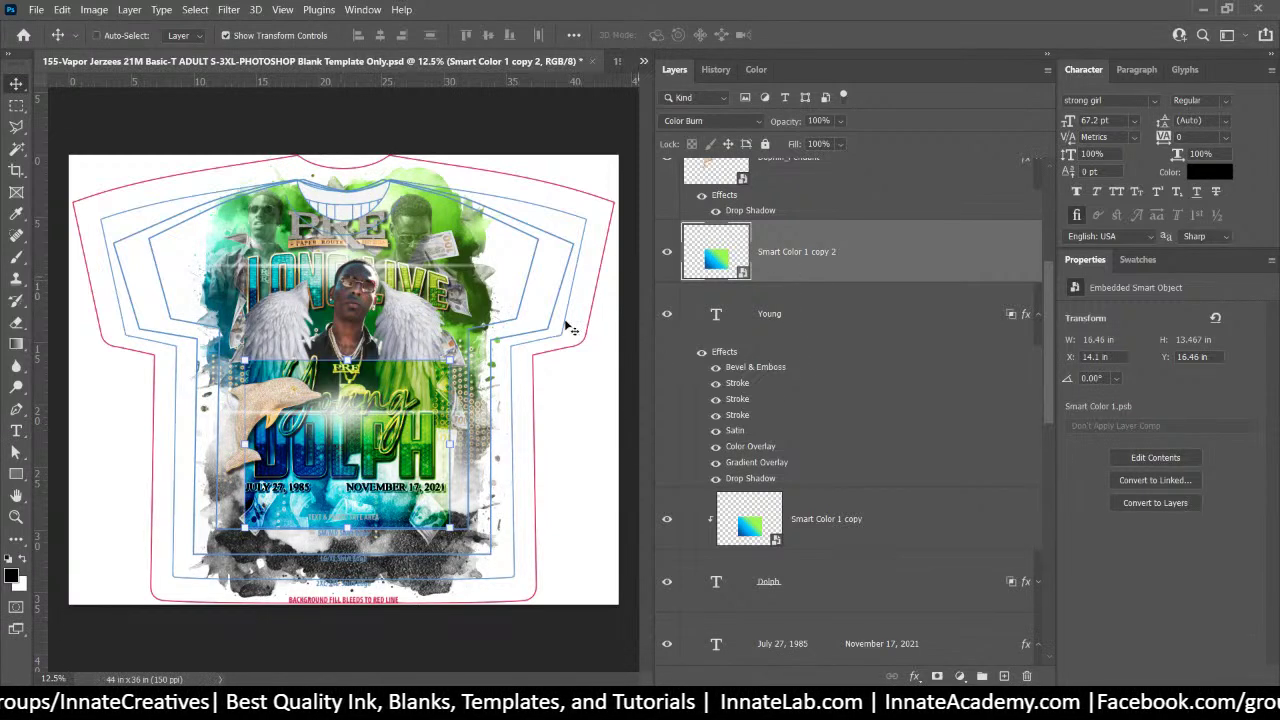
pyautogui.rightClick(807, 263)
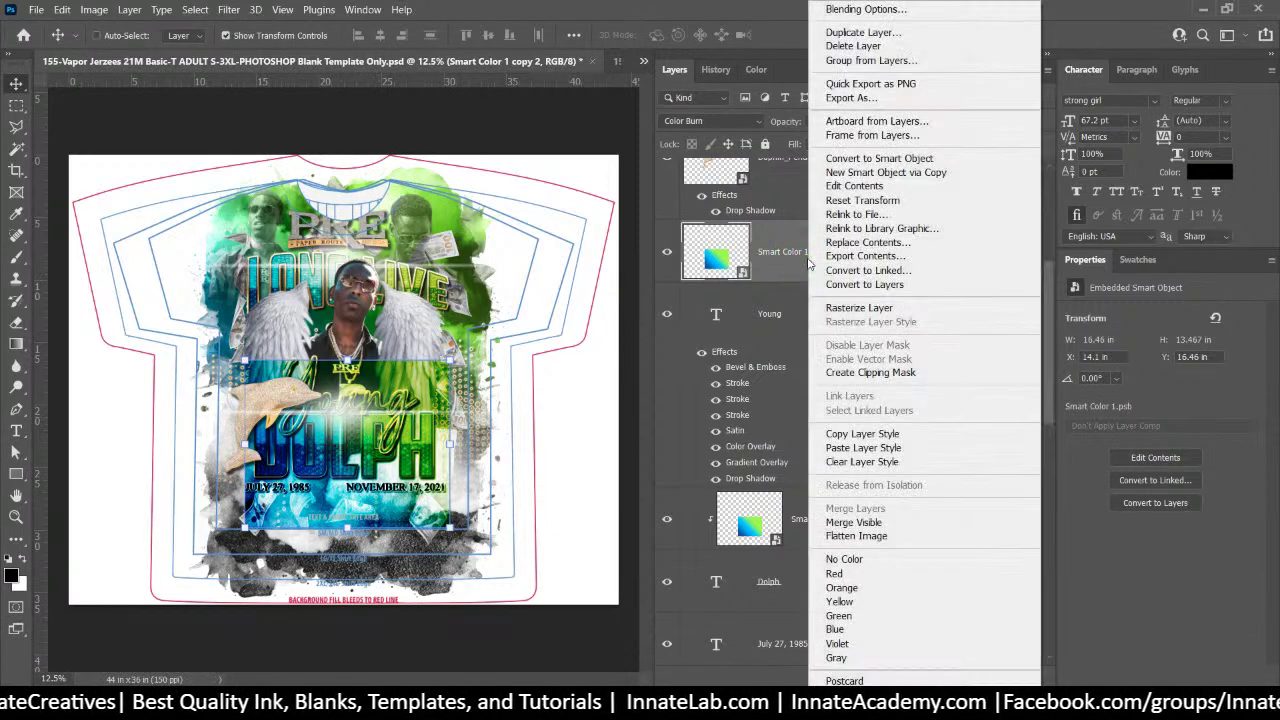
pyautogui.click(897, 375)
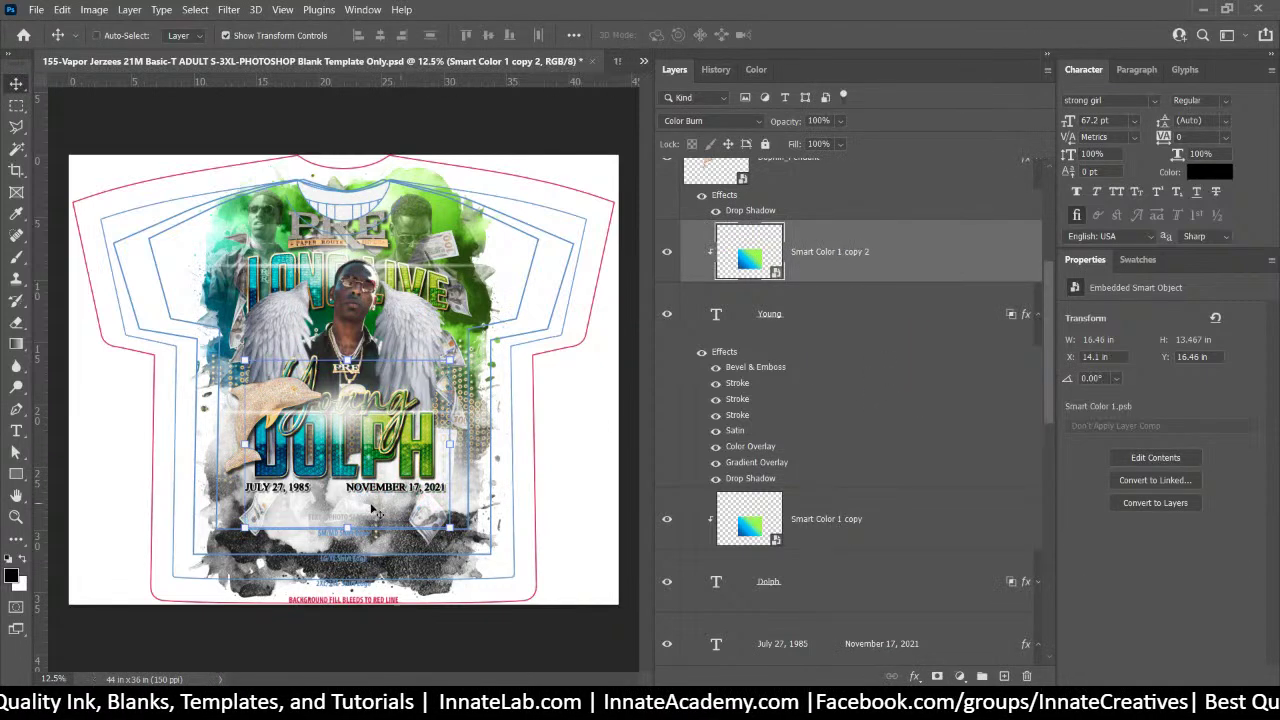
# Scale the Young text's clipped gradient to about 15.4 by 12.6 in and move it up over the lettering
pyautogui.click(346, 527)
pyautogui.moveTo(346, 527); pyautogui.dragTo(346, 516)
pyautogui.moveTo(386, 398); pyautogui.dragTo(385, 374)
pyautogui.press('Return')
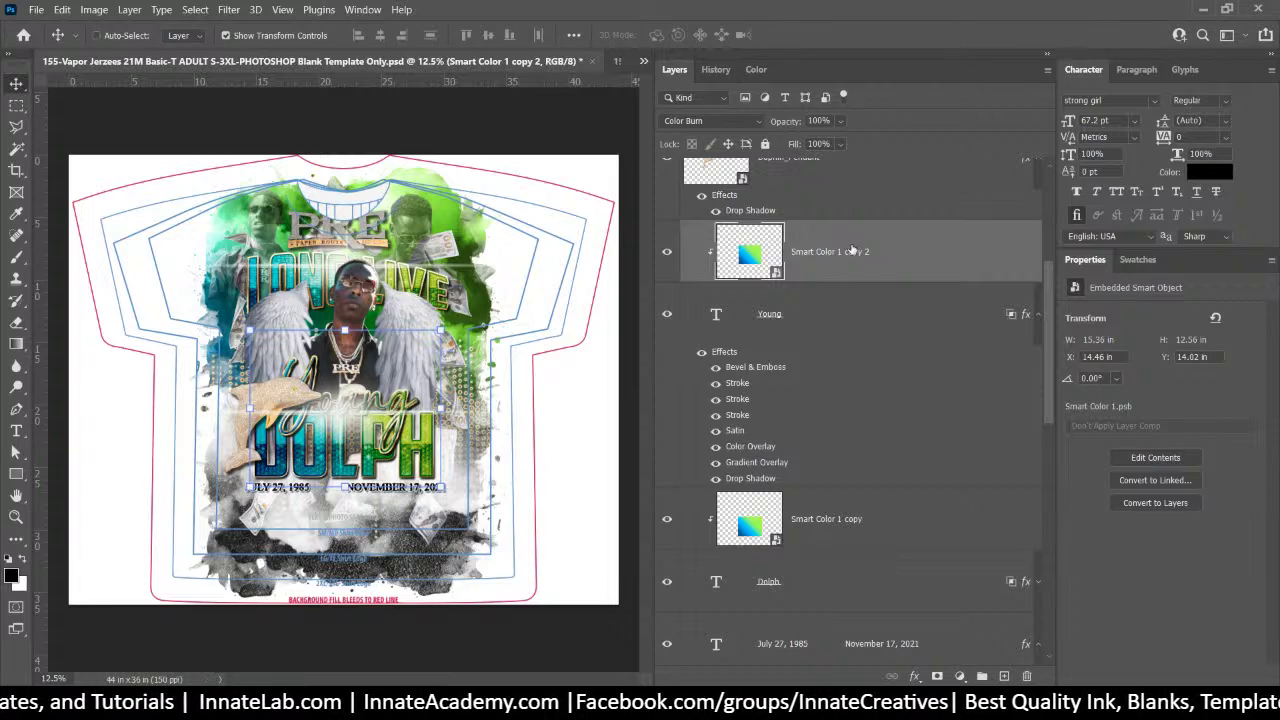
# Disable the layer mask on the Background group
pyautogui.click(560, 402)
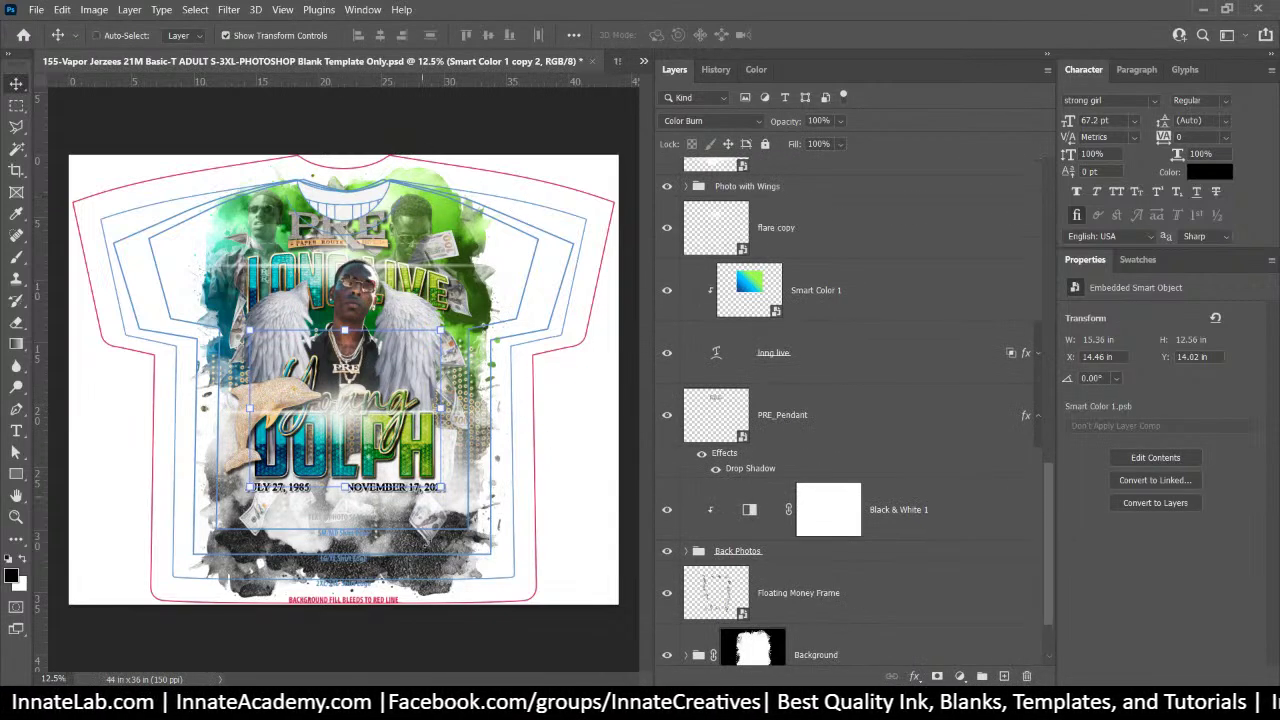
pyautogui.scroll(-1, 880, 540)
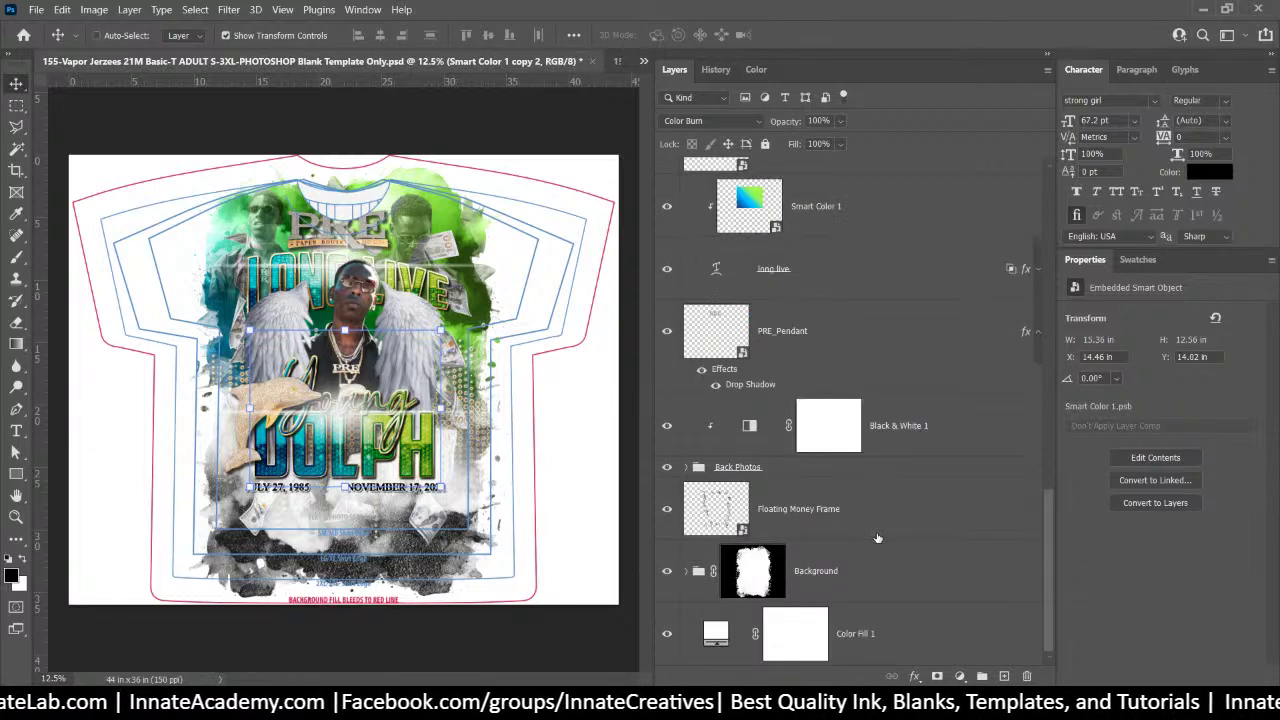
pyautogui.rightClick(757, 573)
pyautogui.click(797, 427)
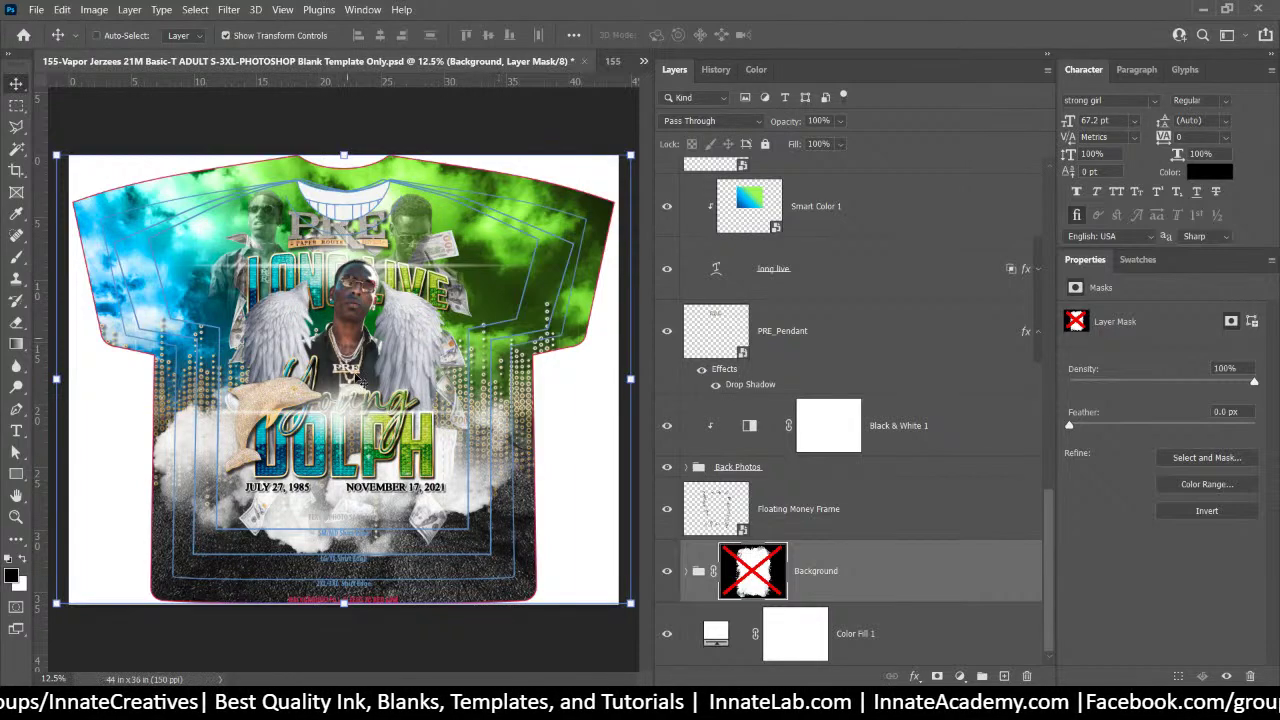
# Rotate the Dophin_Pendant layer counterclockwise to about -42.6° beside the name lettering
pyautogui.rightClick(277, 403)
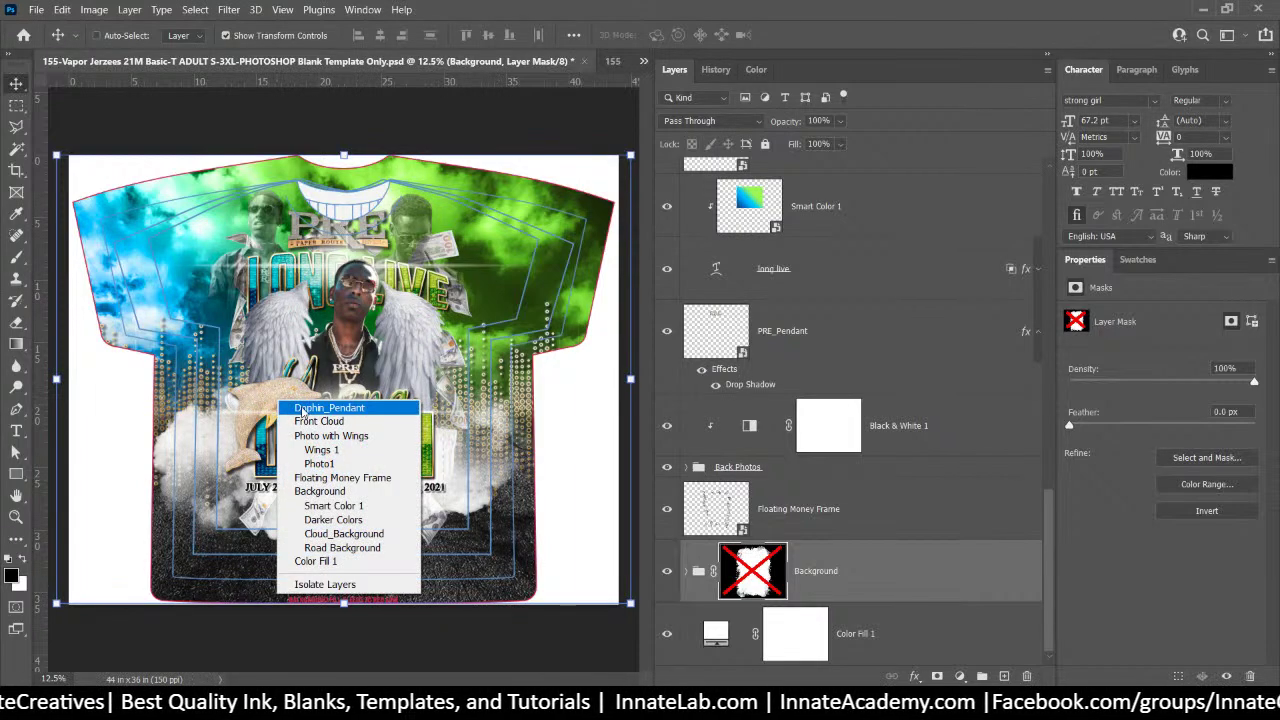
pyautogui.click(303, 410)
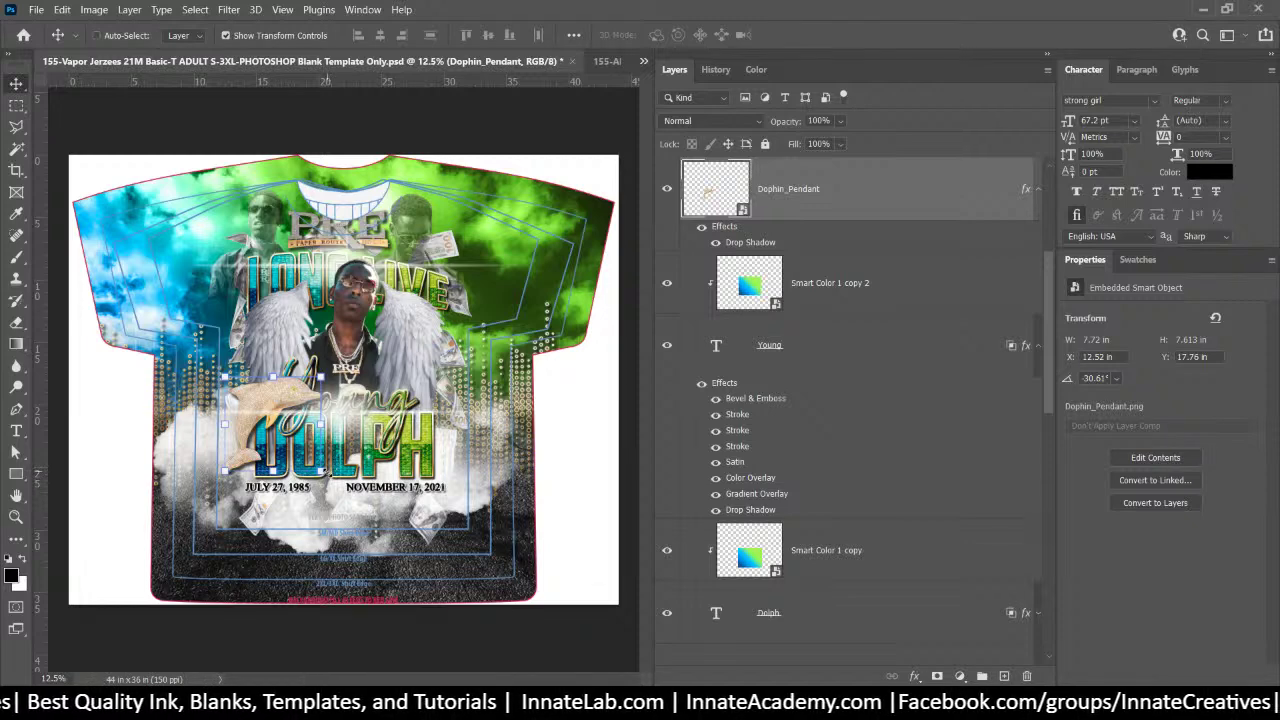
pyautogui.hotkey('ctrl', 't')
pyautogui.moveTo(330, 470); pyautogui.dragTo(325, 404)
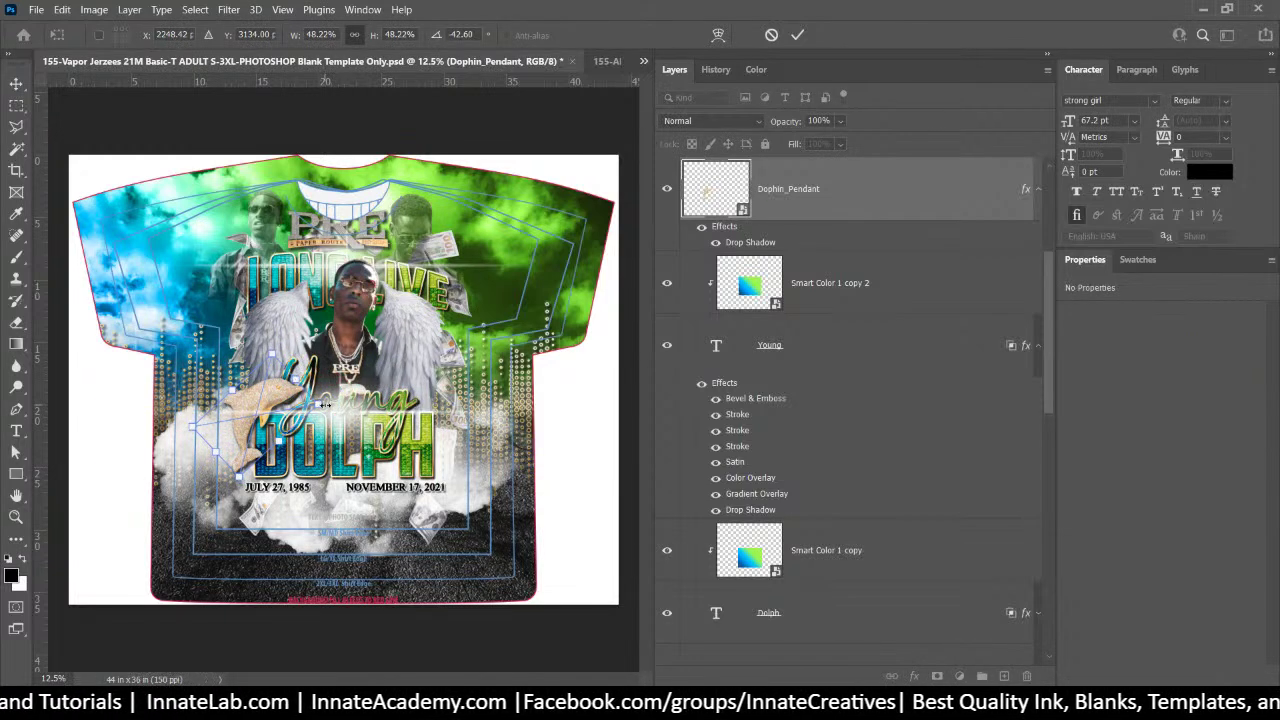
pyautogui.press('Return')
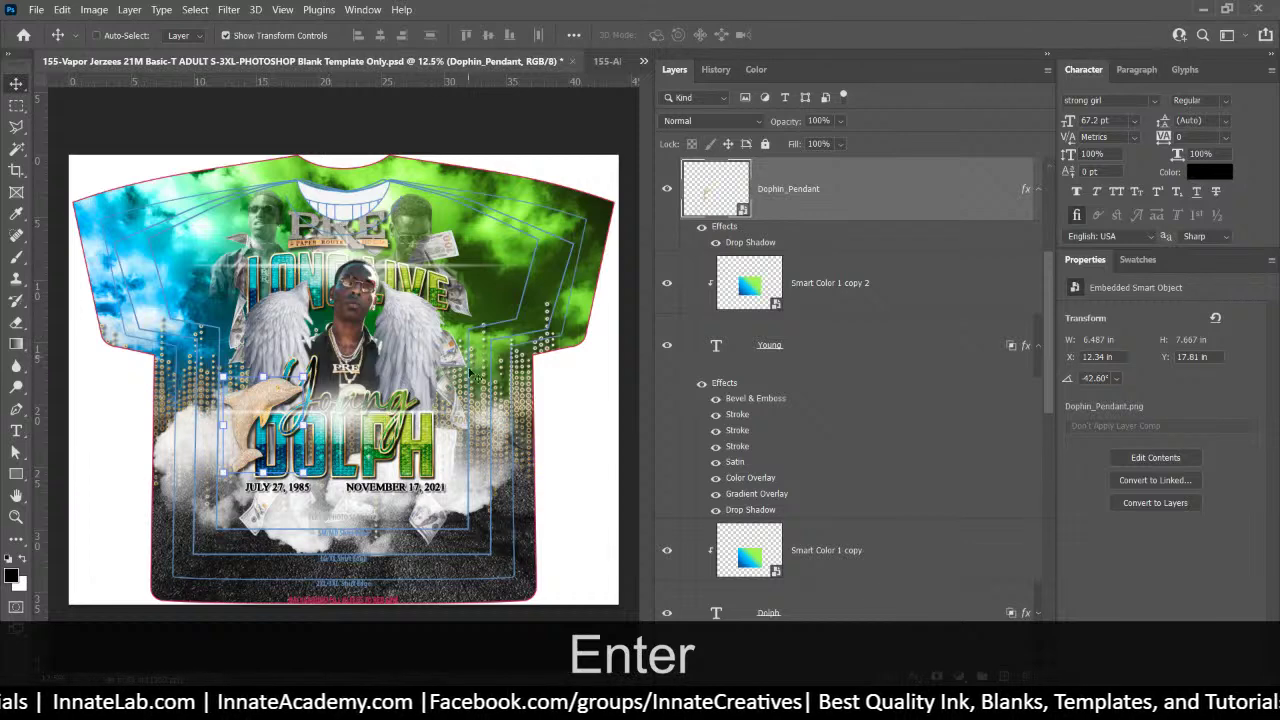
pyautogui.click(846, 292)
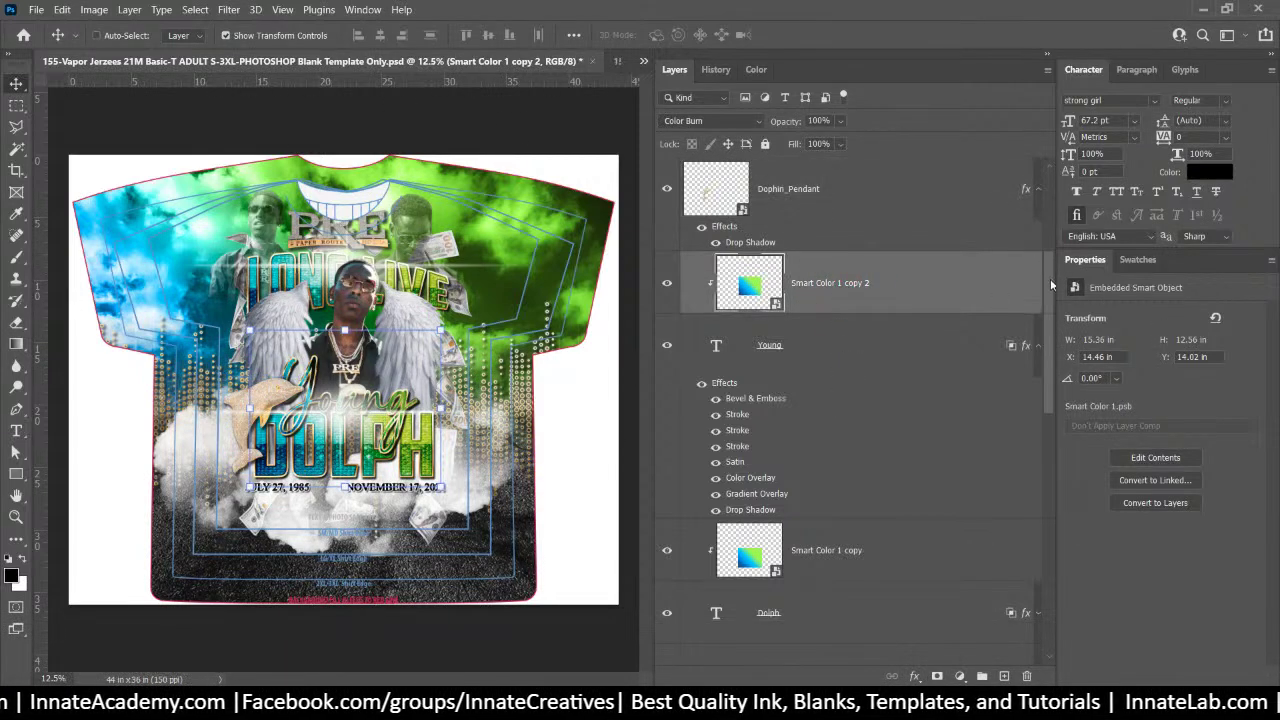
pyautogui.moveTo(1051, 285); pyautogui.dragTo(1055, 190)
pyautogui.click(863, 446)
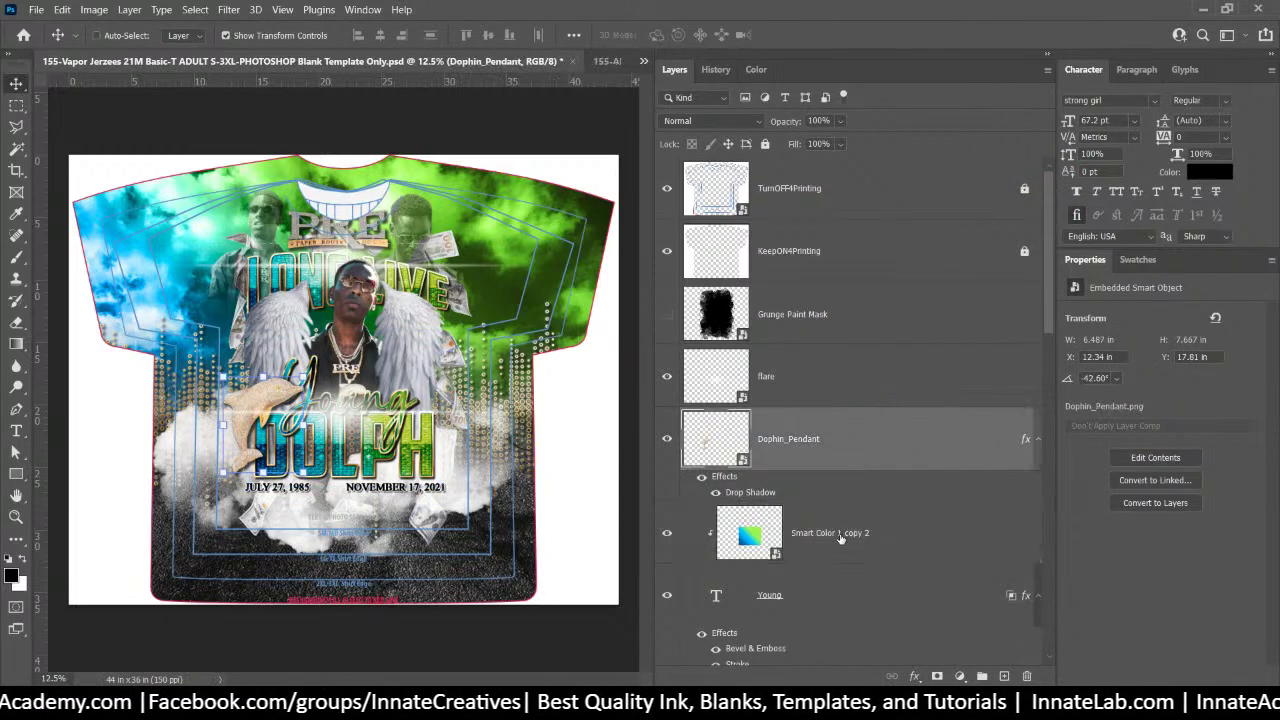
pyautogui.click(840, 538)
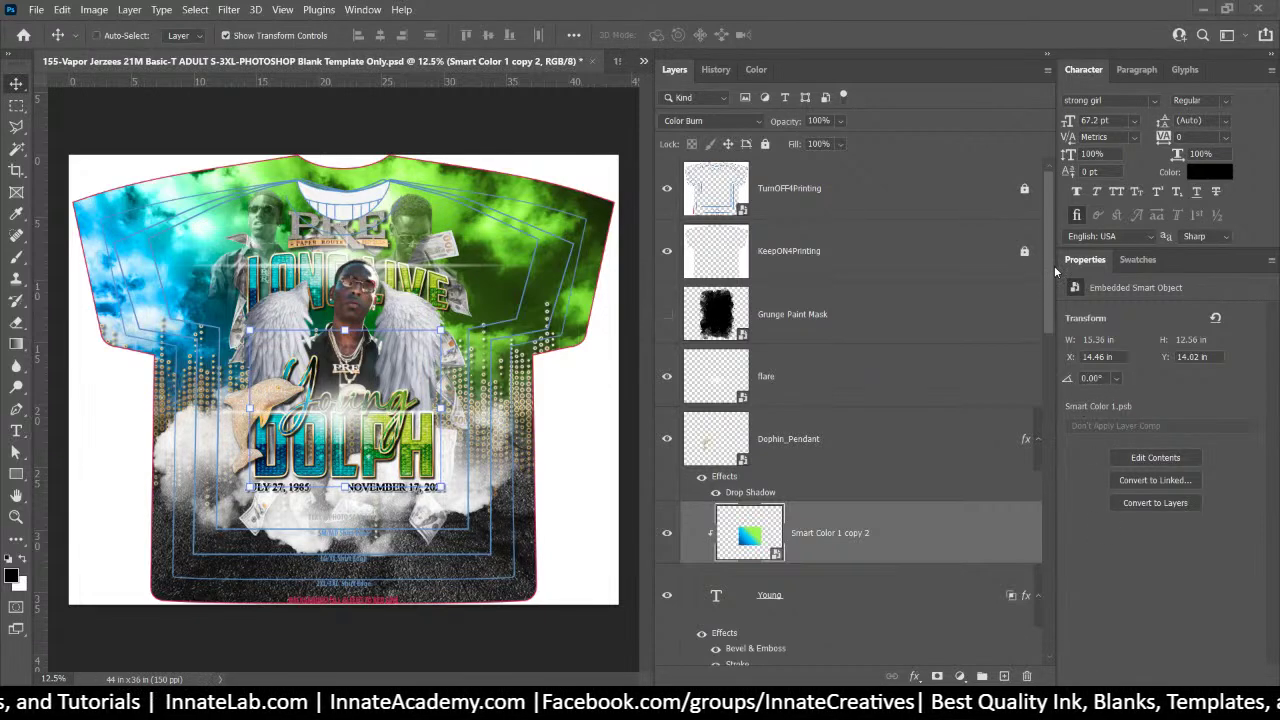
pyautogui.moveTo(1051, 286); pyautogui.dragTo(1066, 418)
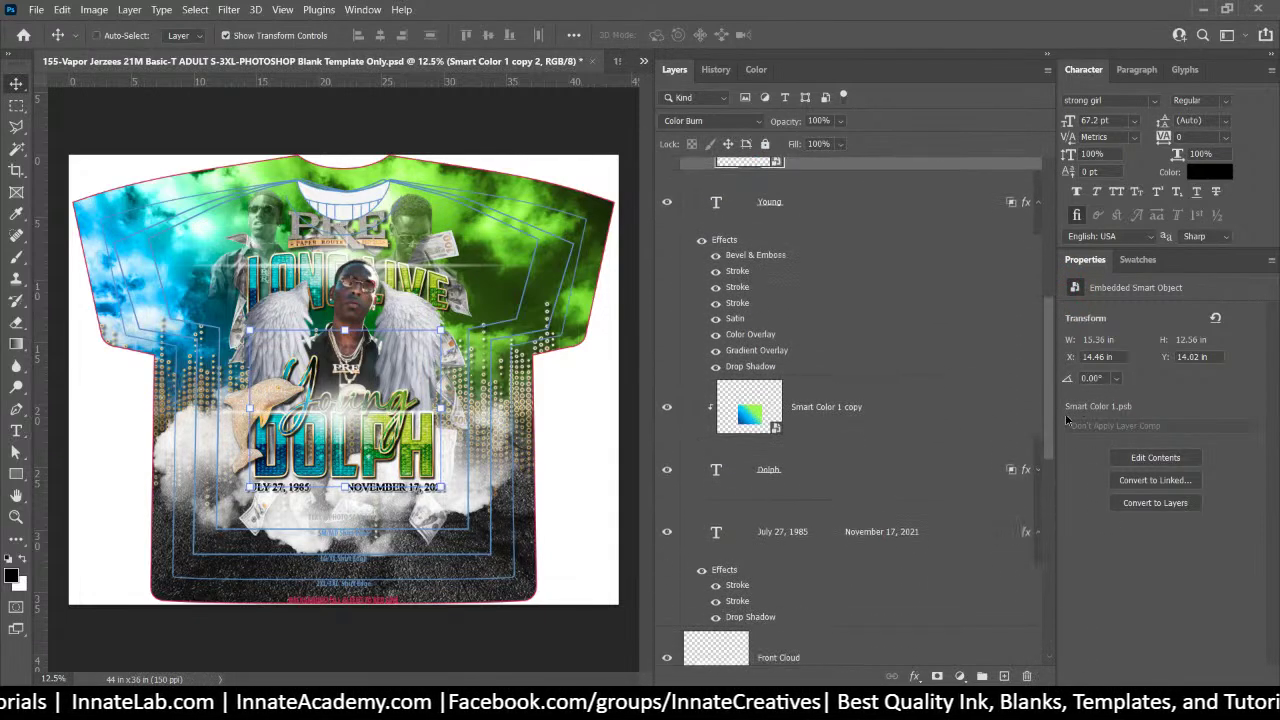
pyautogui.scroll(5, 850, 450)
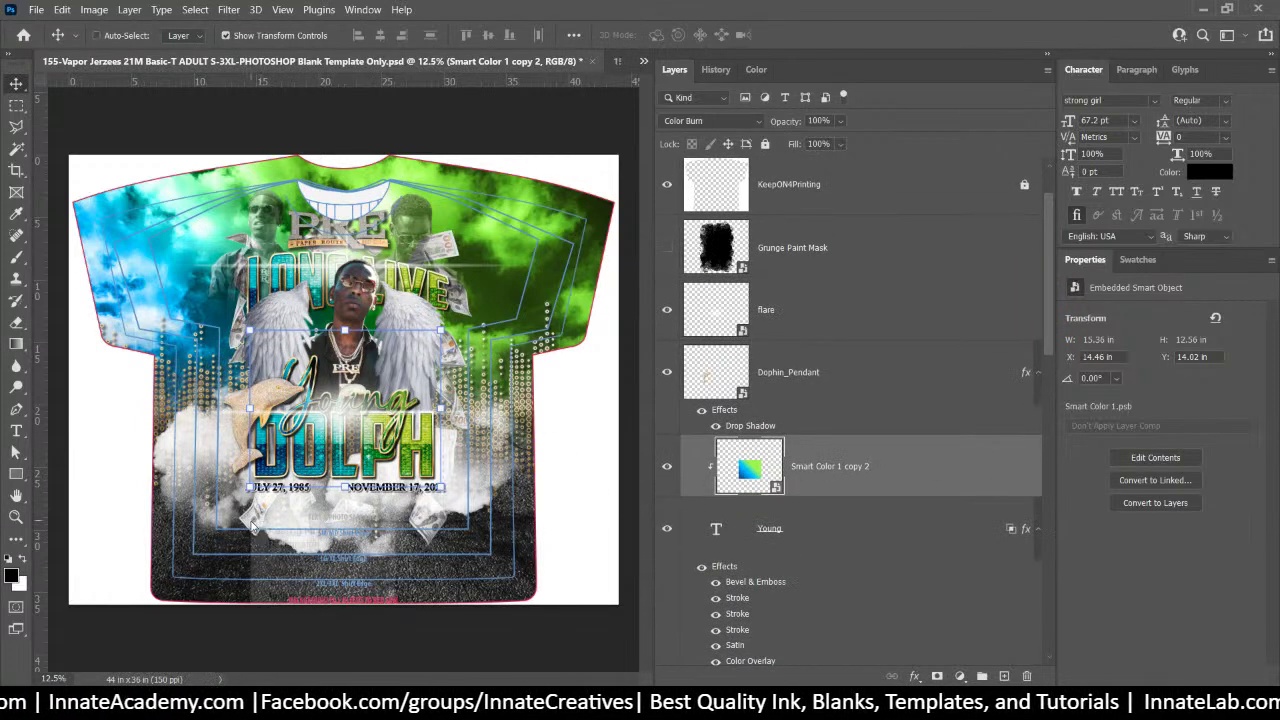
# Paste the Drop Shadow layer style onto the Floating Money Frame layer
pyautogui.rightClick(253, 527)
pyautogui.click(270, 530)
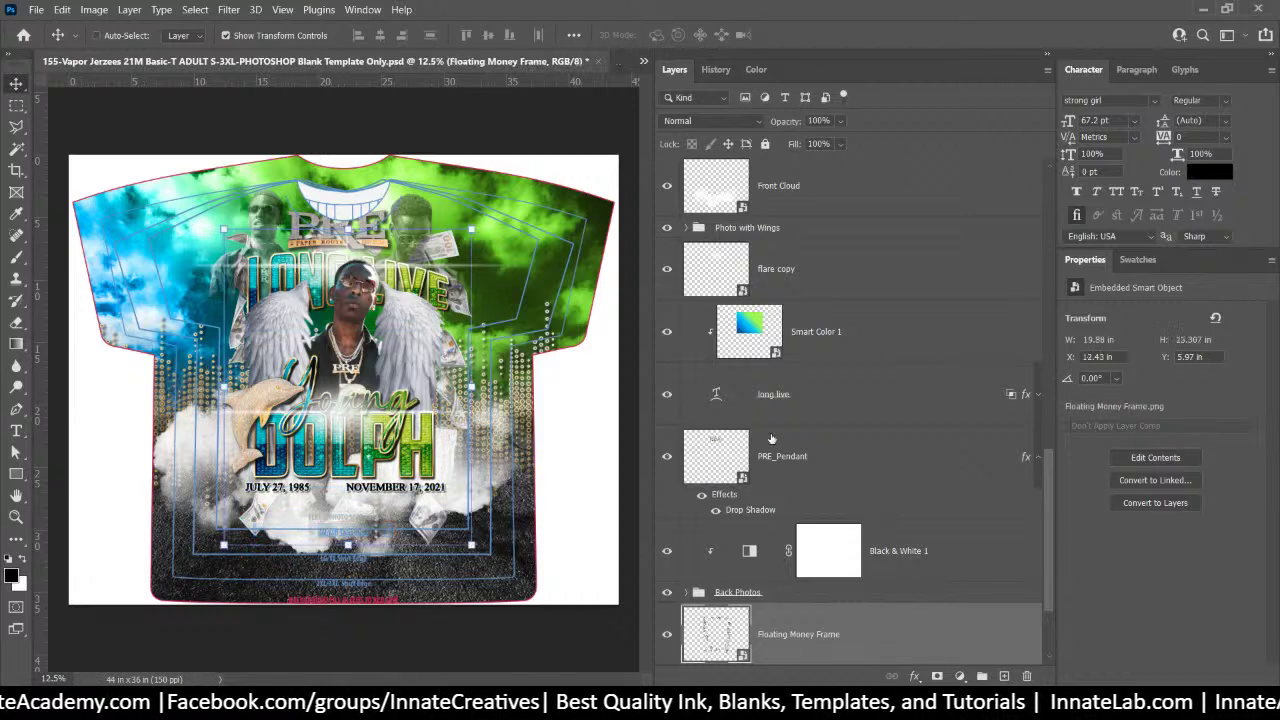
pyautogui.scroll(-3, 786, 531)
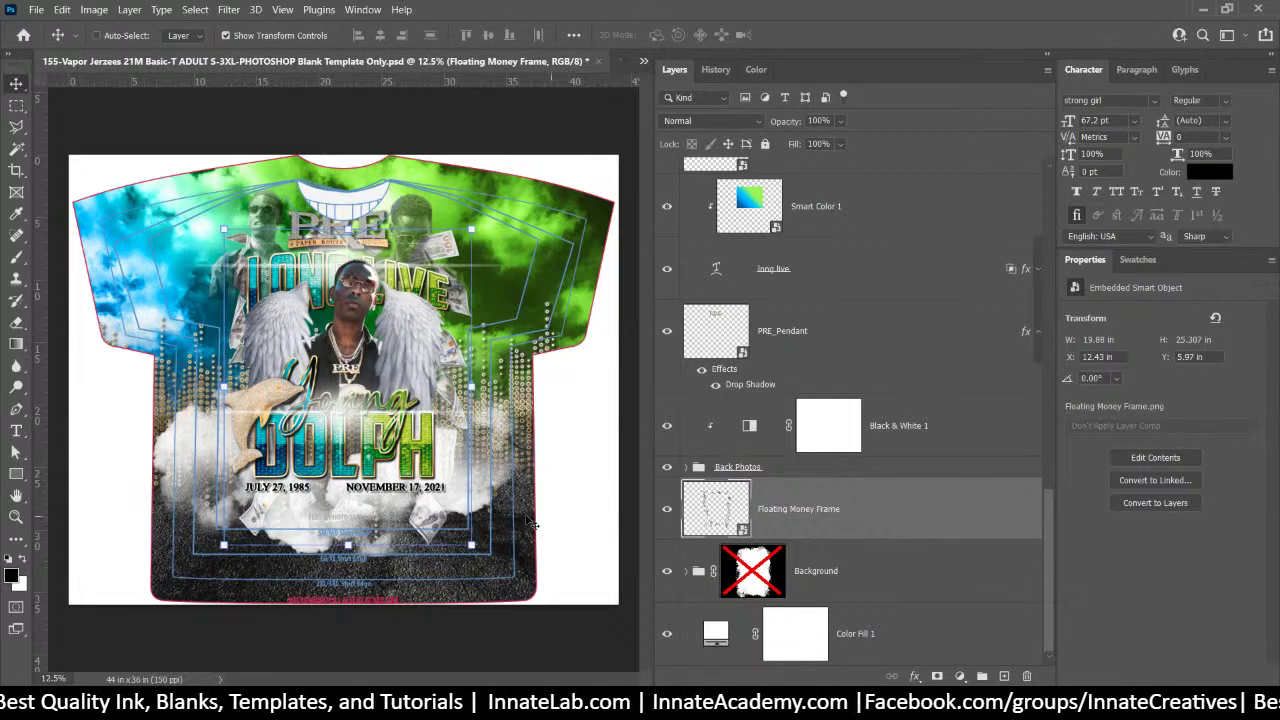
pyautogui.rightClick(826, 518)
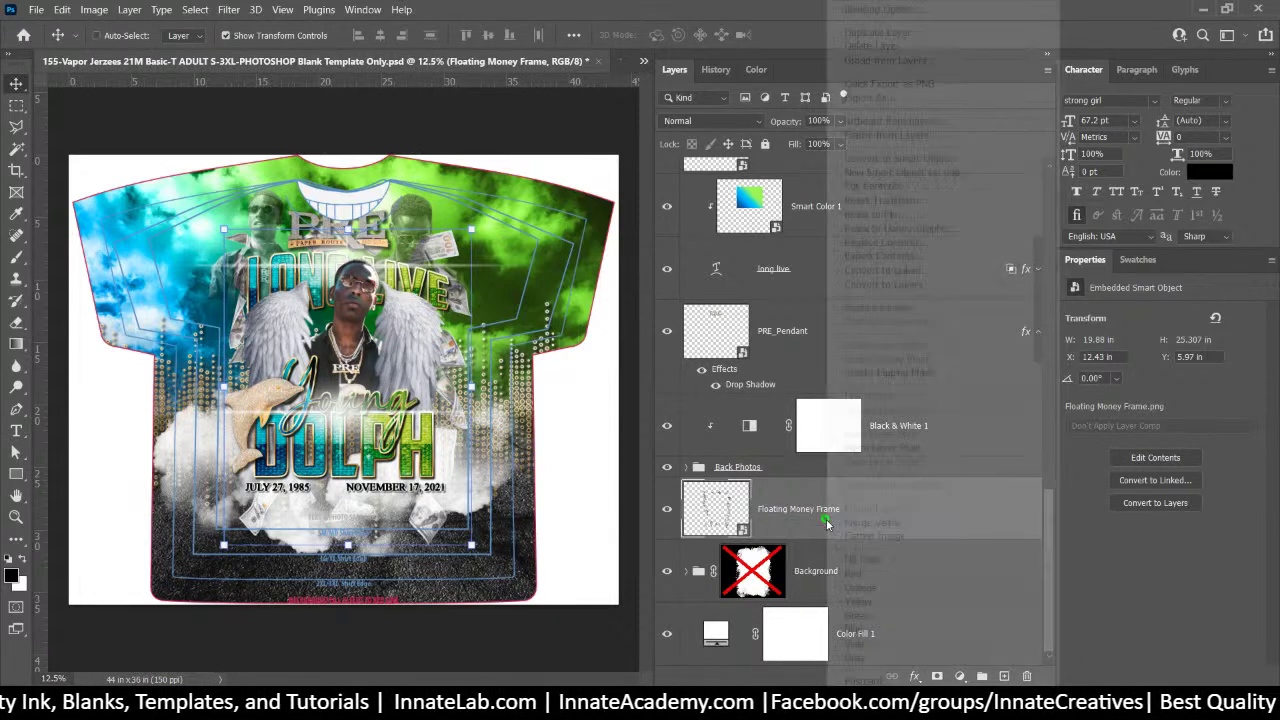
pyautogui.click(880, 448)
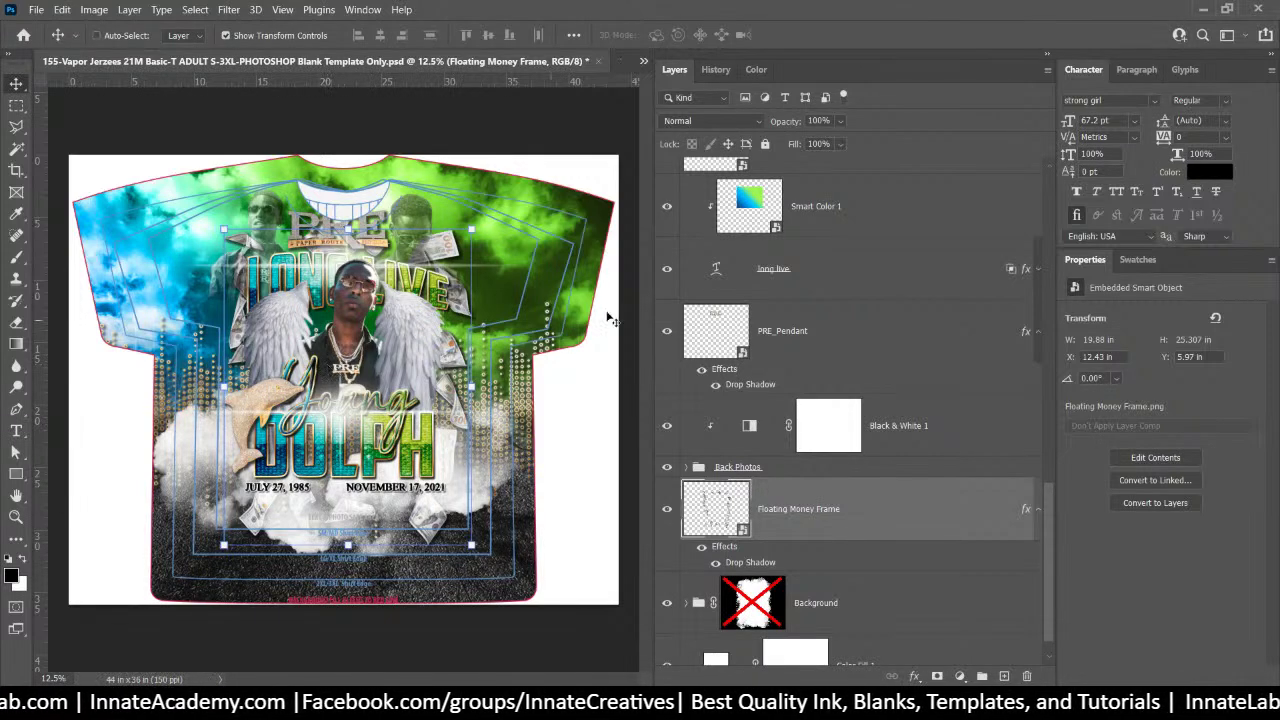
pyautogui.click(643, 62)
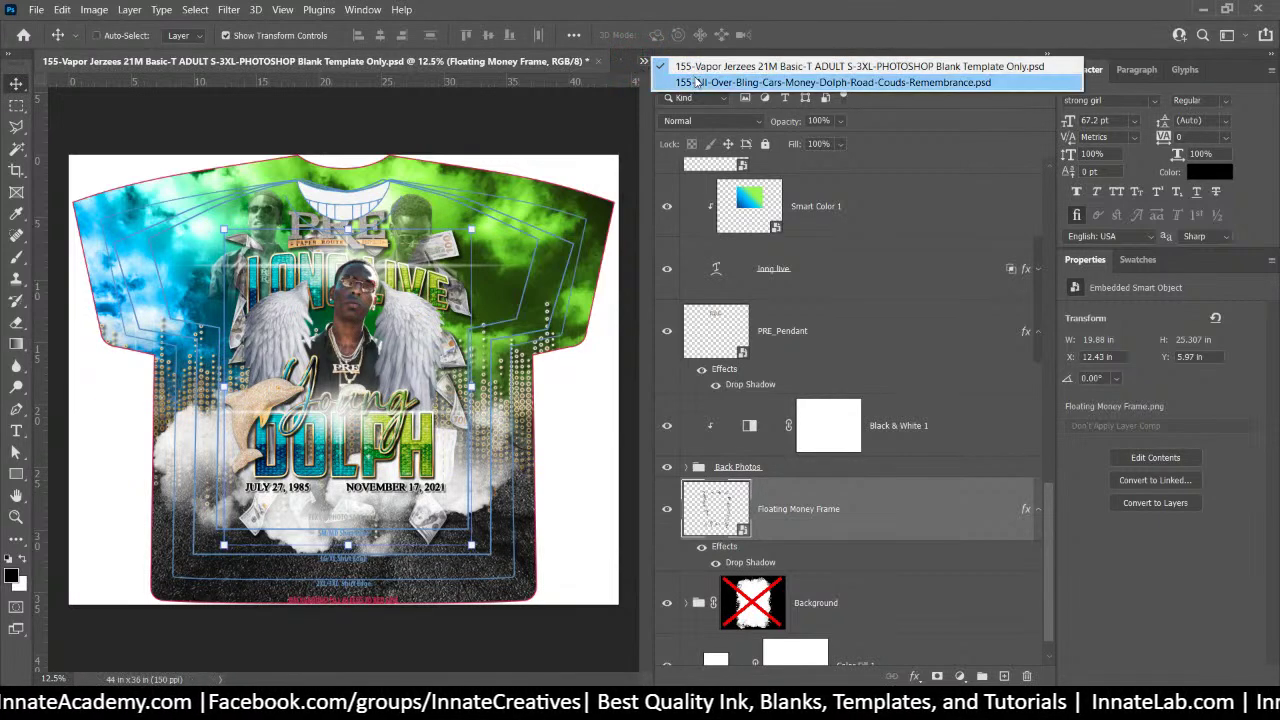
pyautogui.click(885, 537)
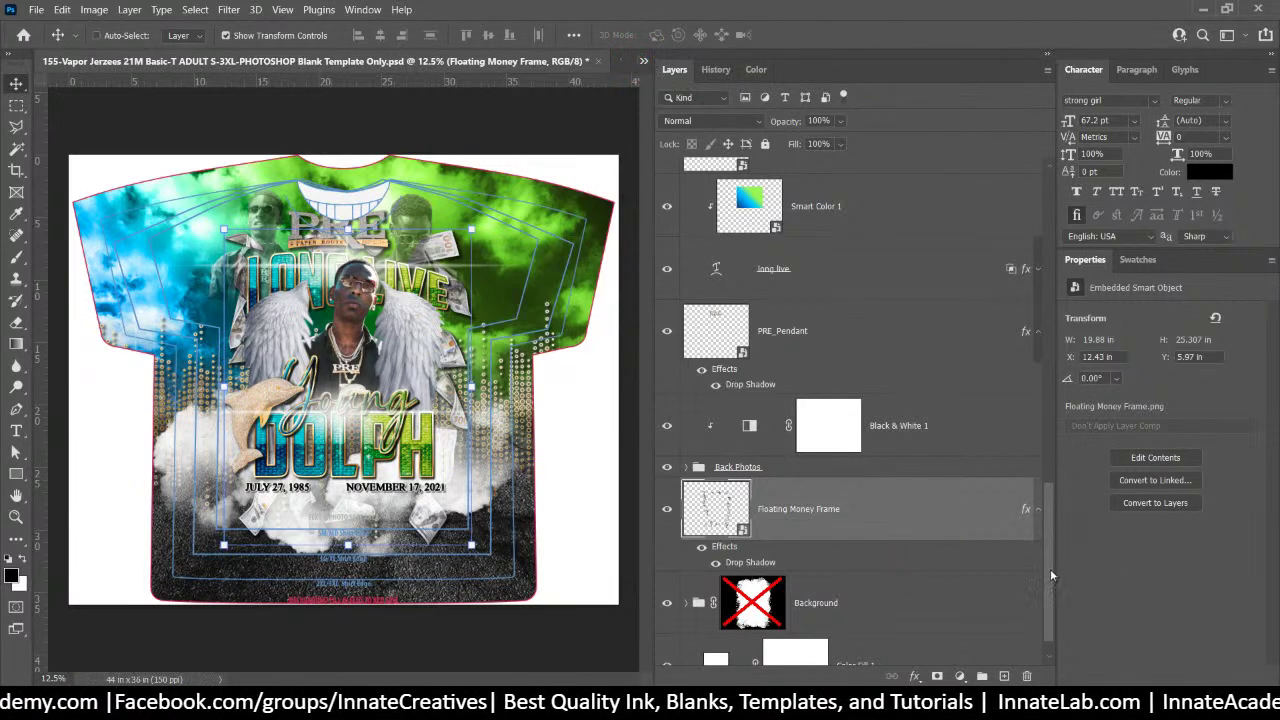
# Collapse the effects lists of the Young text layer and the dates text layer to tidy the layer stack
pyautogui.scroll(10, 1050, 572)
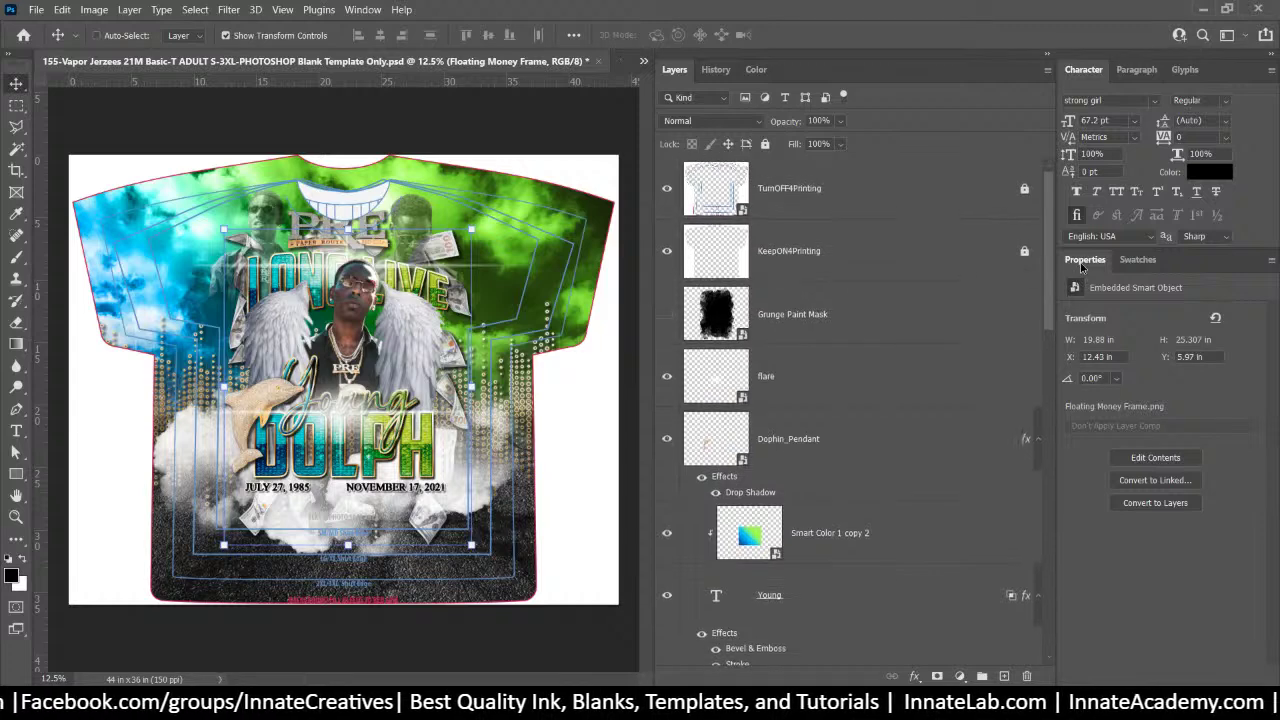
pyautogui.click(1038, 596)
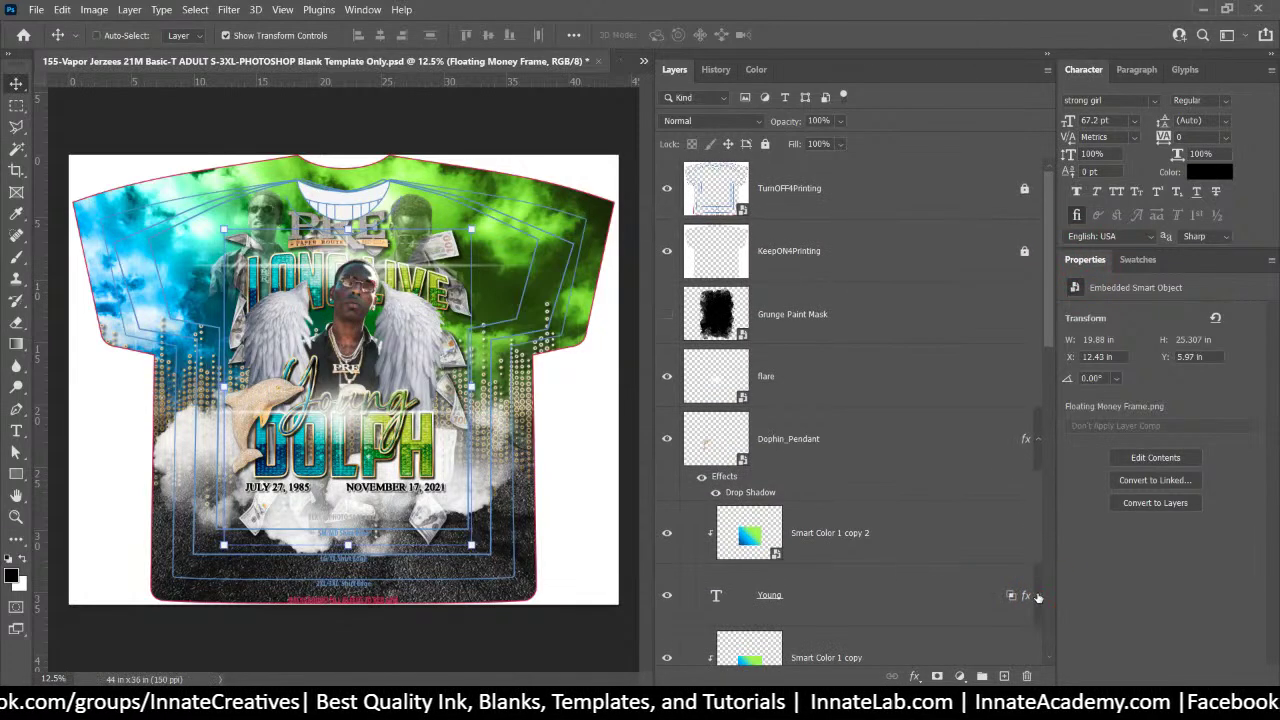
pyautogui.scroll(-4, 1038, 597)
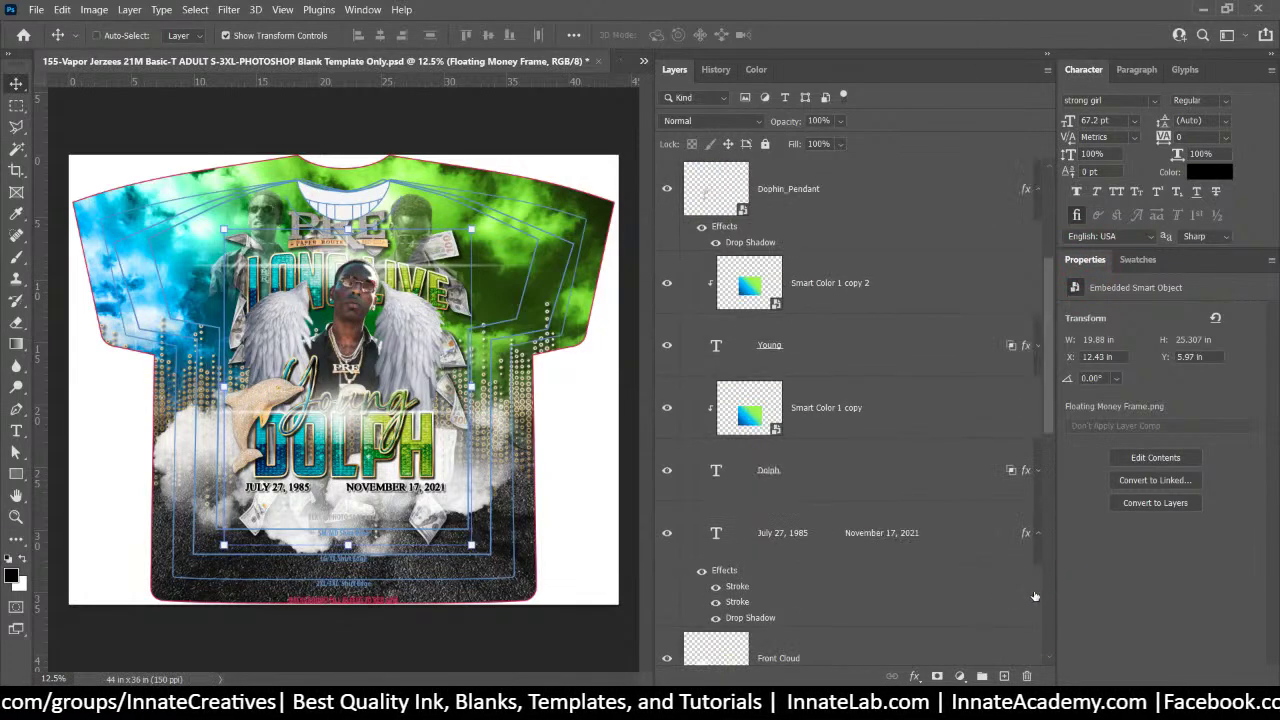
pyautogui.click(1037, 538)
pyautogui.scroll(-4, 1030, 550)
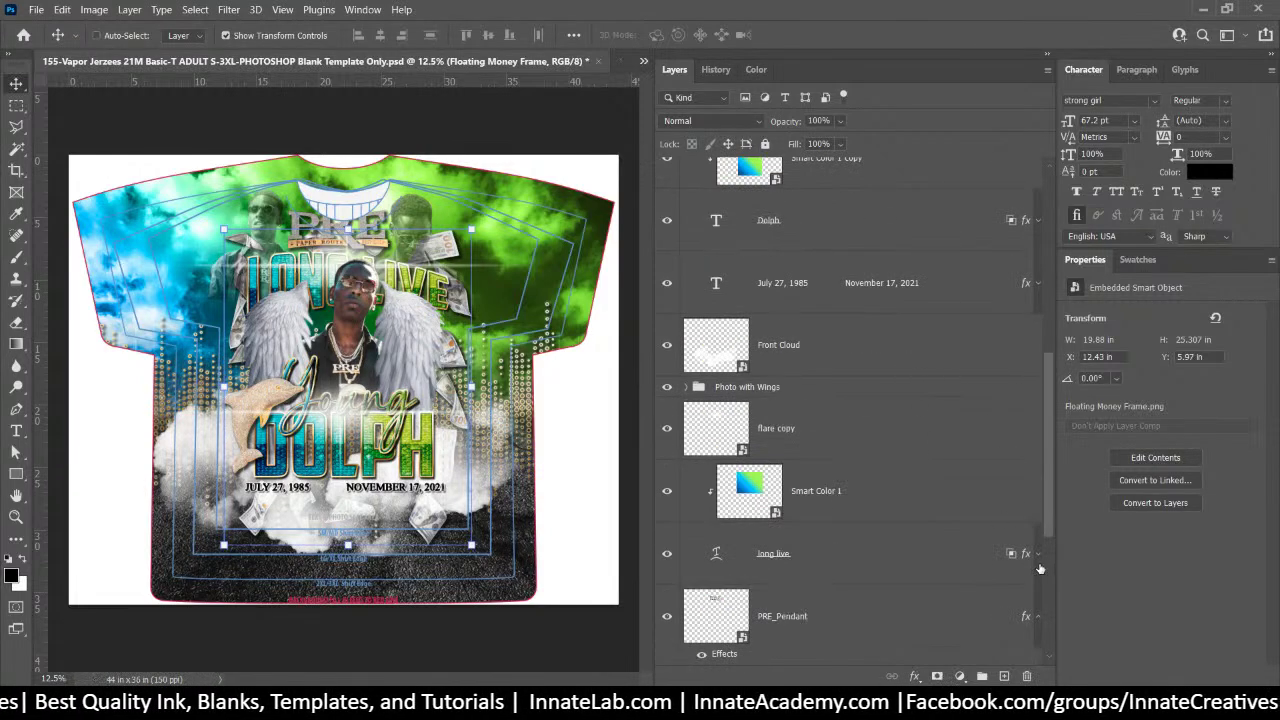
pyautogui.scroll(-4, 1039, 568)
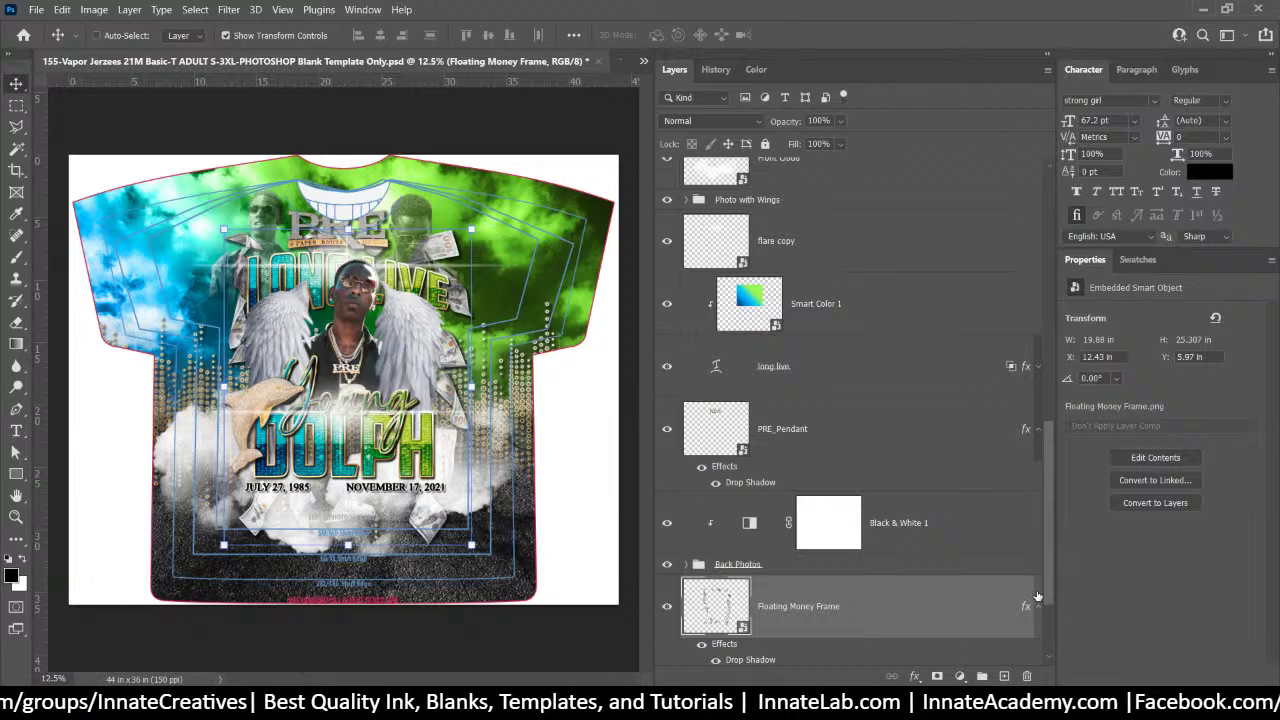
pyautogui.scroll(-3, 868, 606)
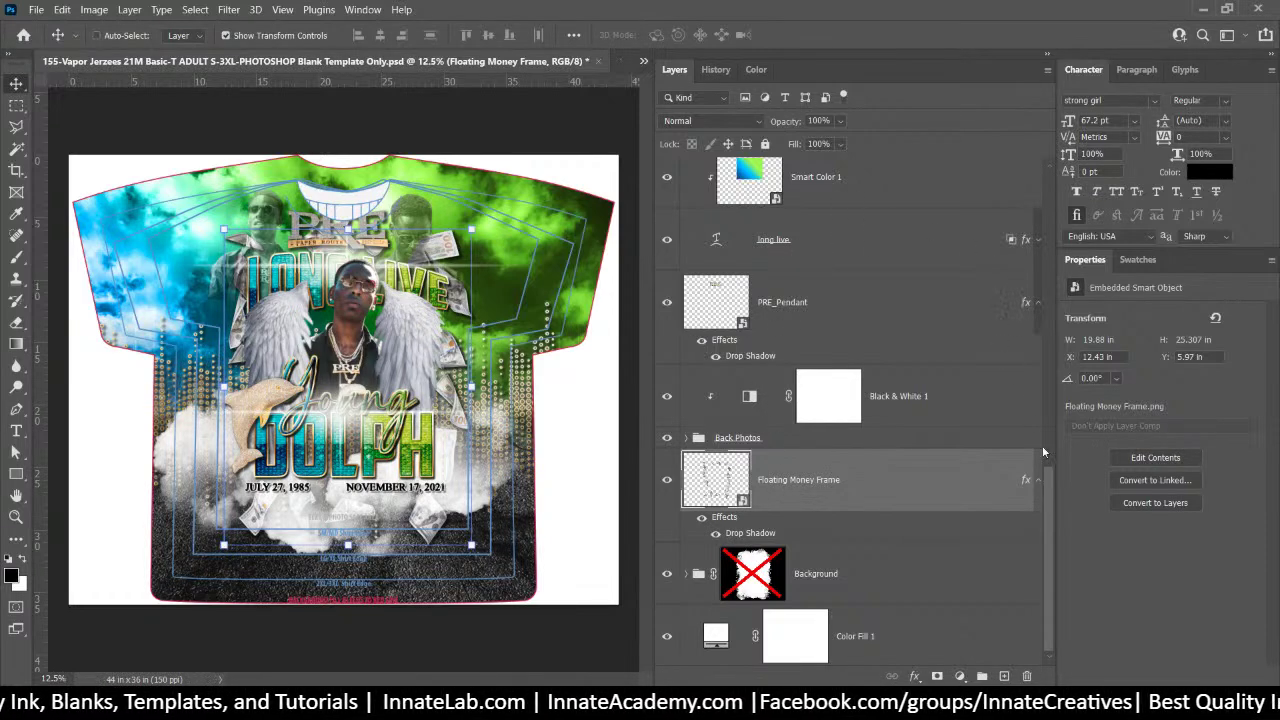
pyautogui.moveTo(1054, 528); pyautogui.dragTo(1040, 487)
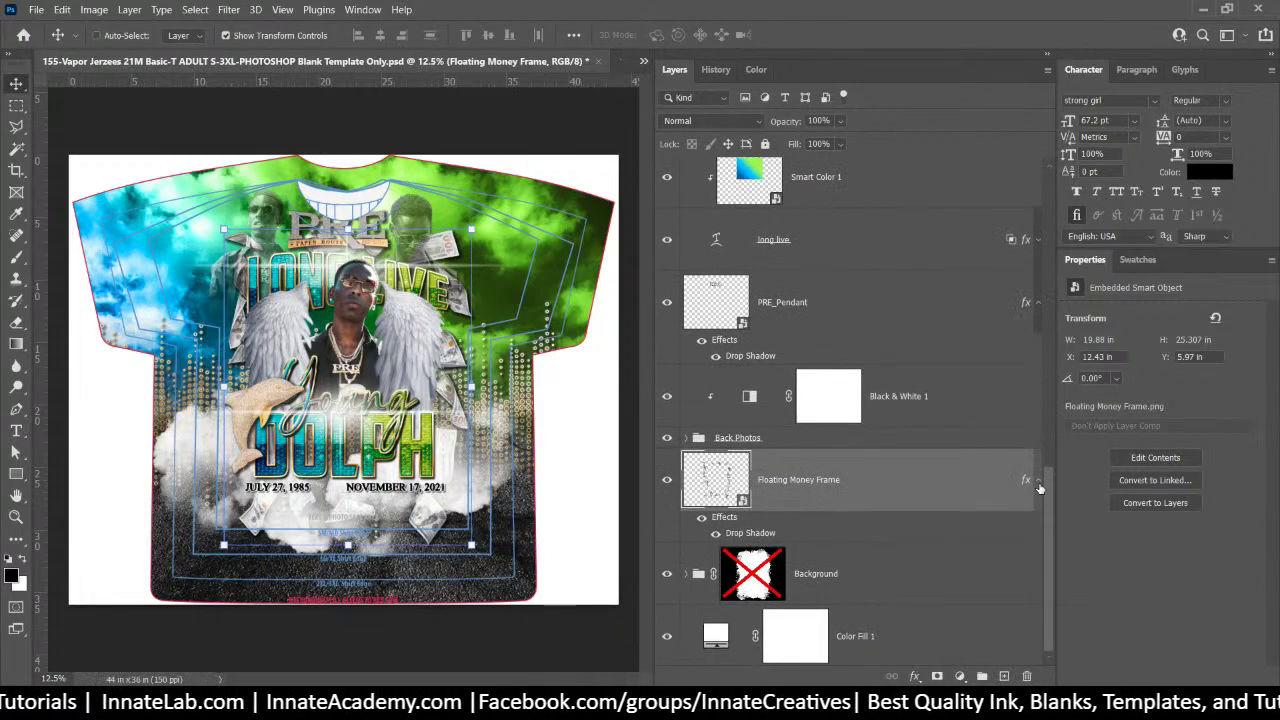